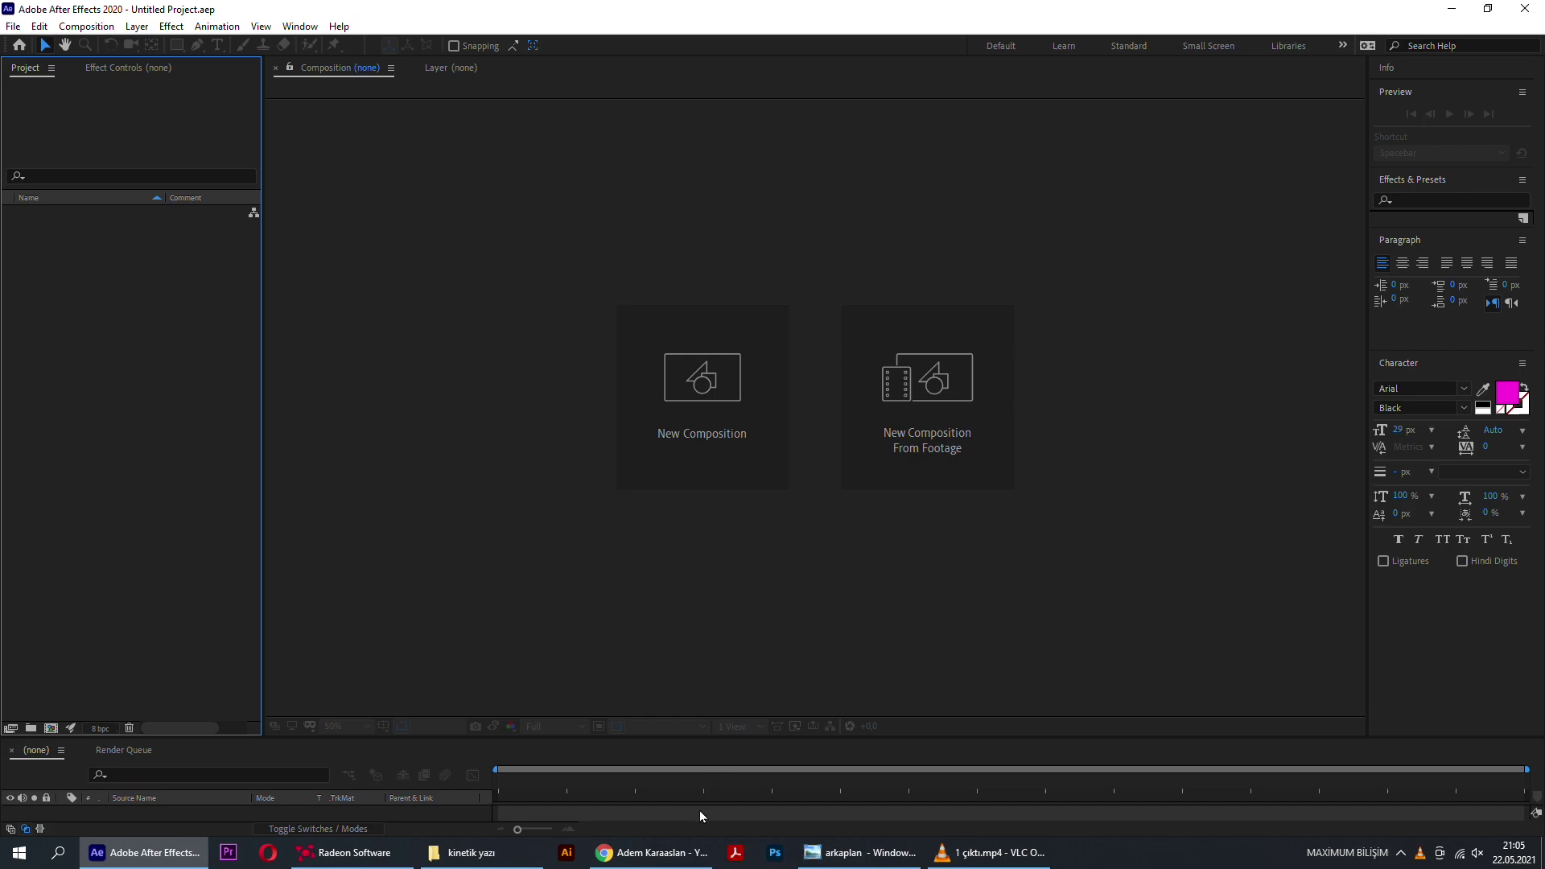
Step: Bring the rendered clip '1 çıktı.mp4', playing in VLC, to the front
click(990, 853)
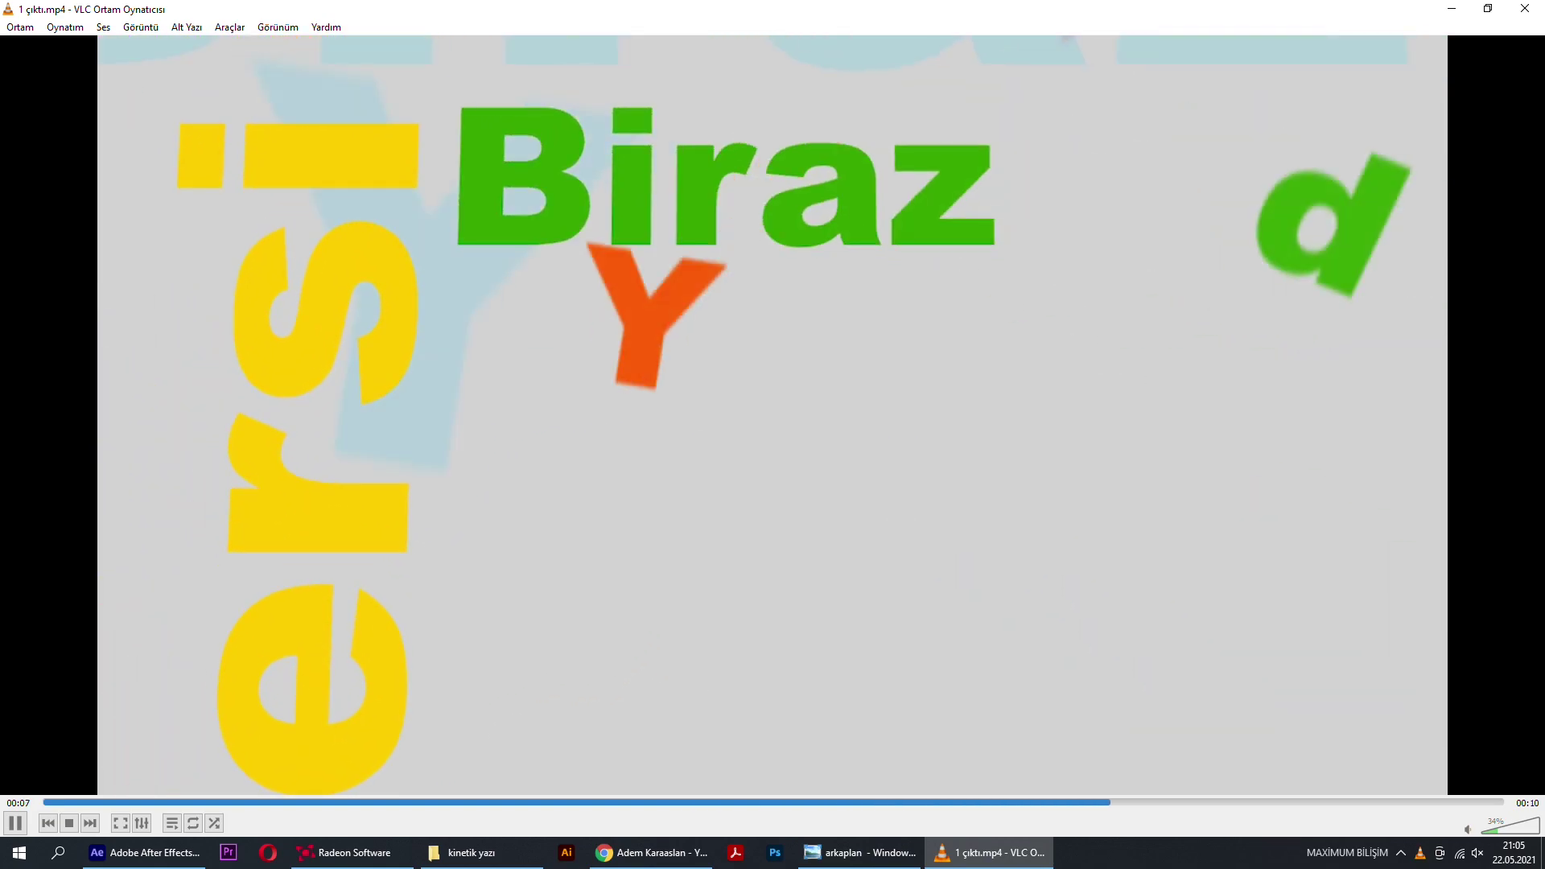
key(space)
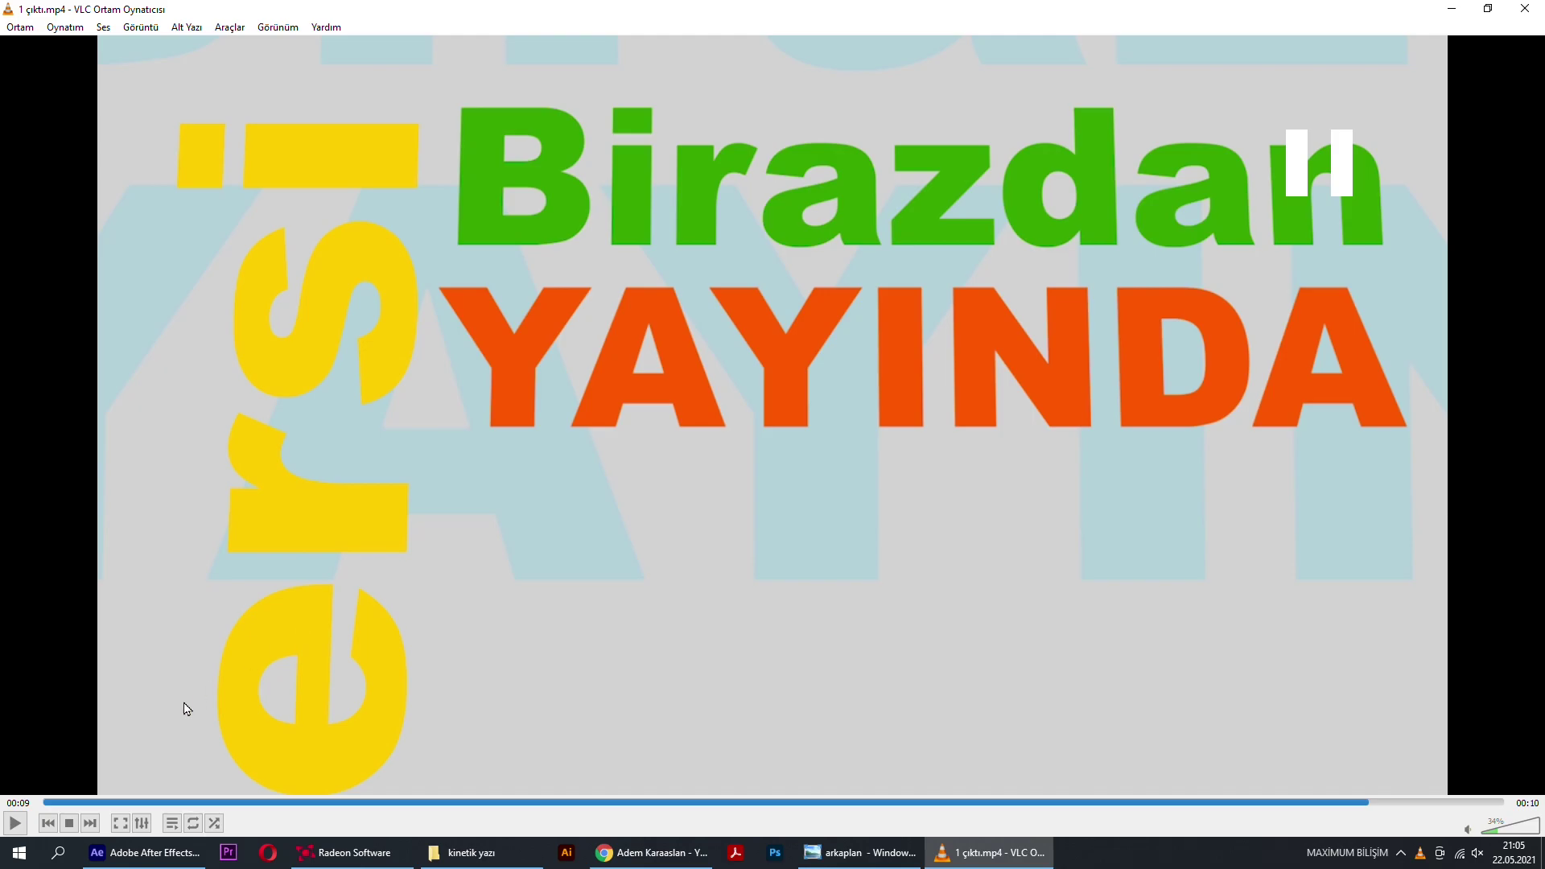
click(75, 802)
key(space)
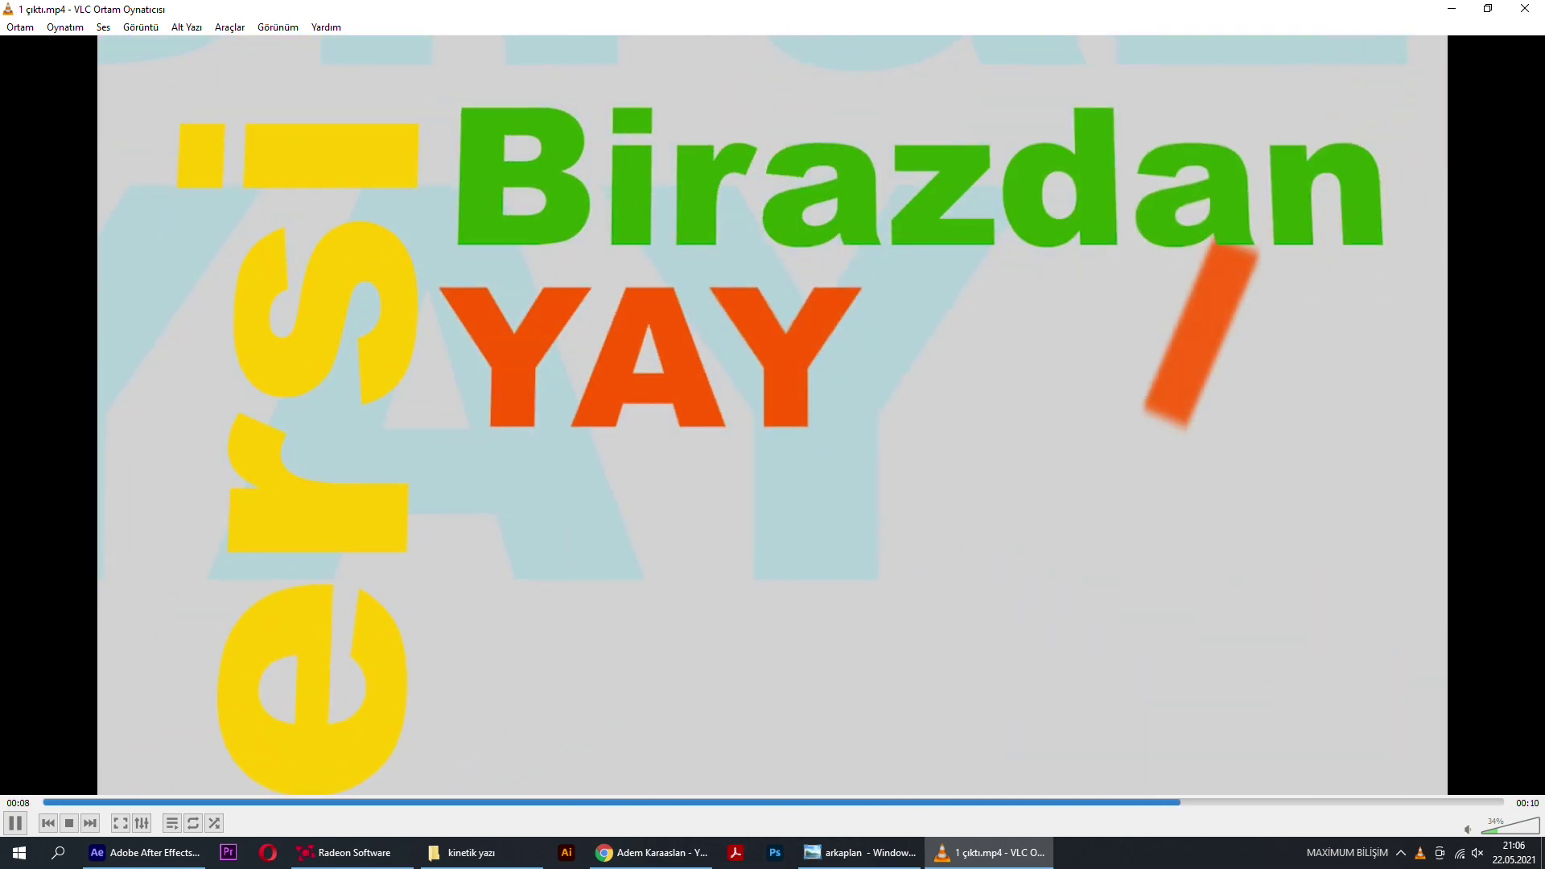
click(1056, 270)
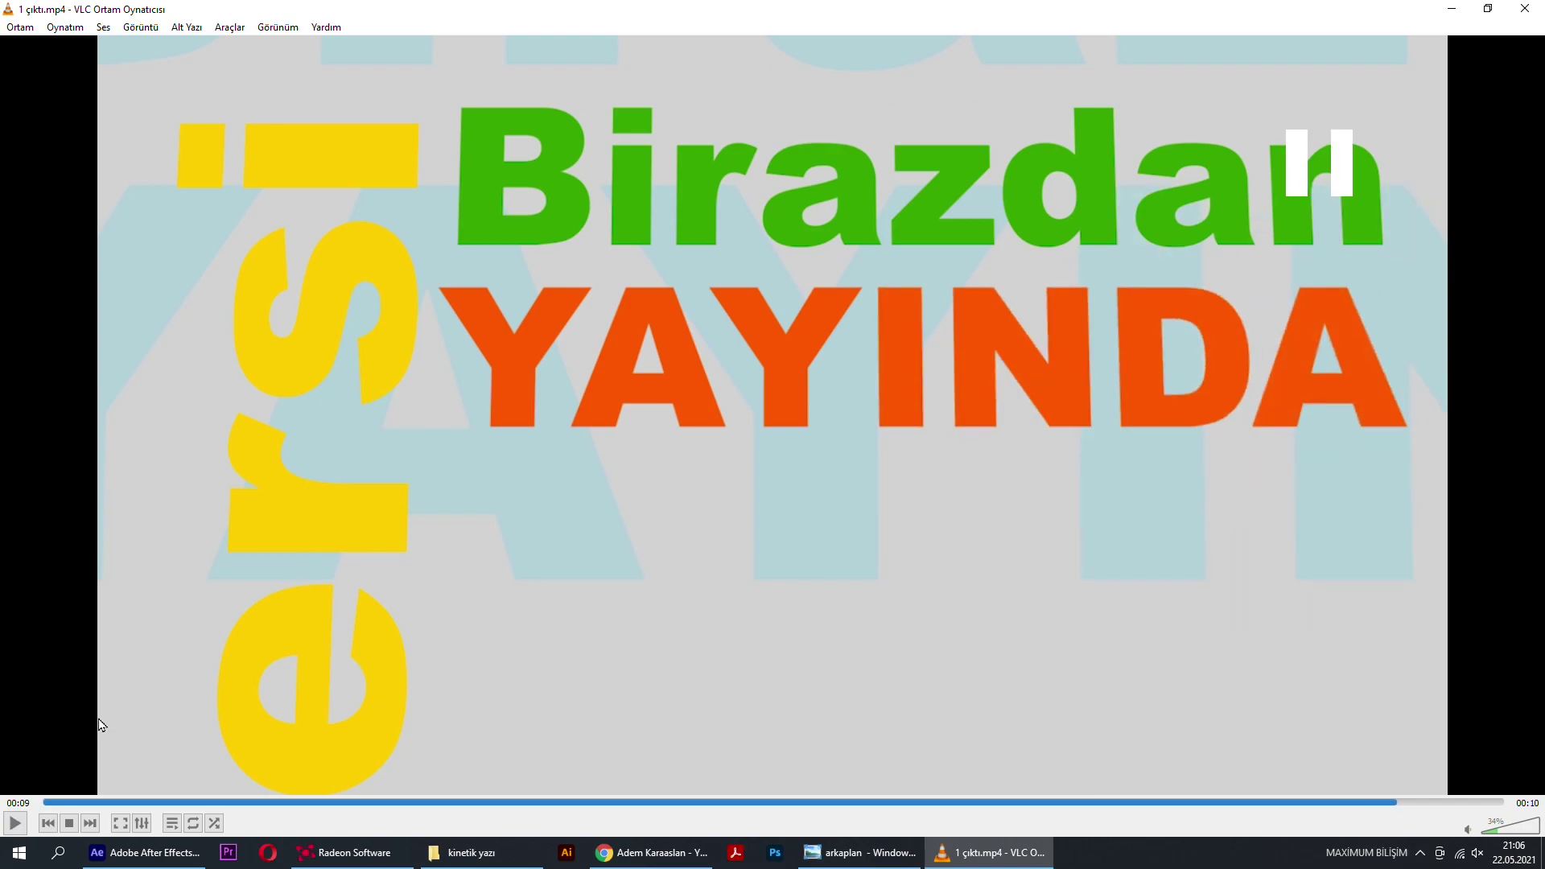
click(64, 802)
click(728, 403)
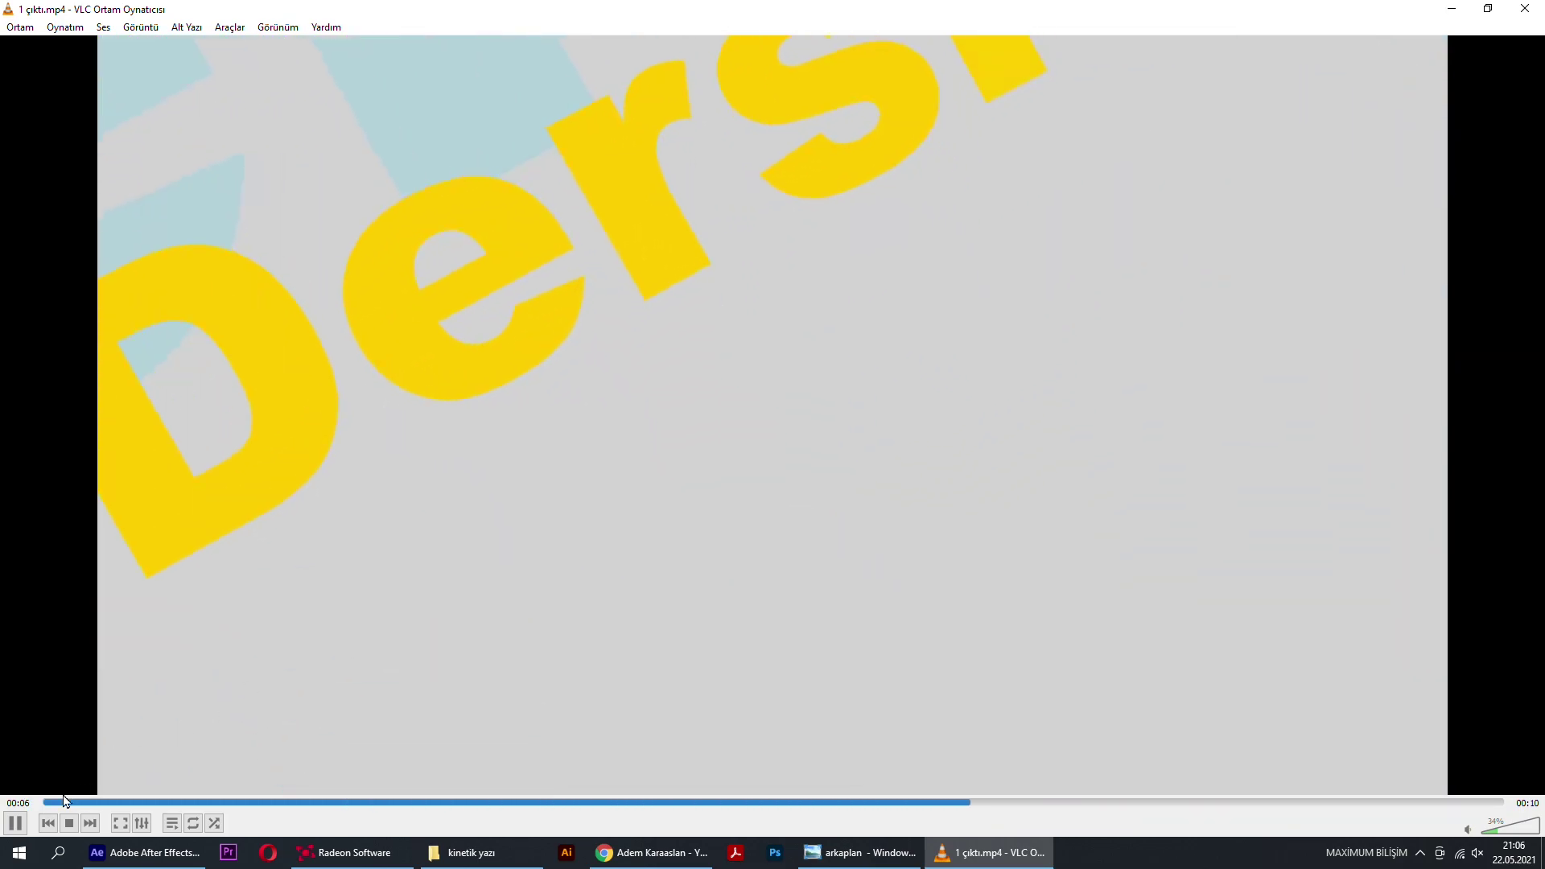
click(66, 801)
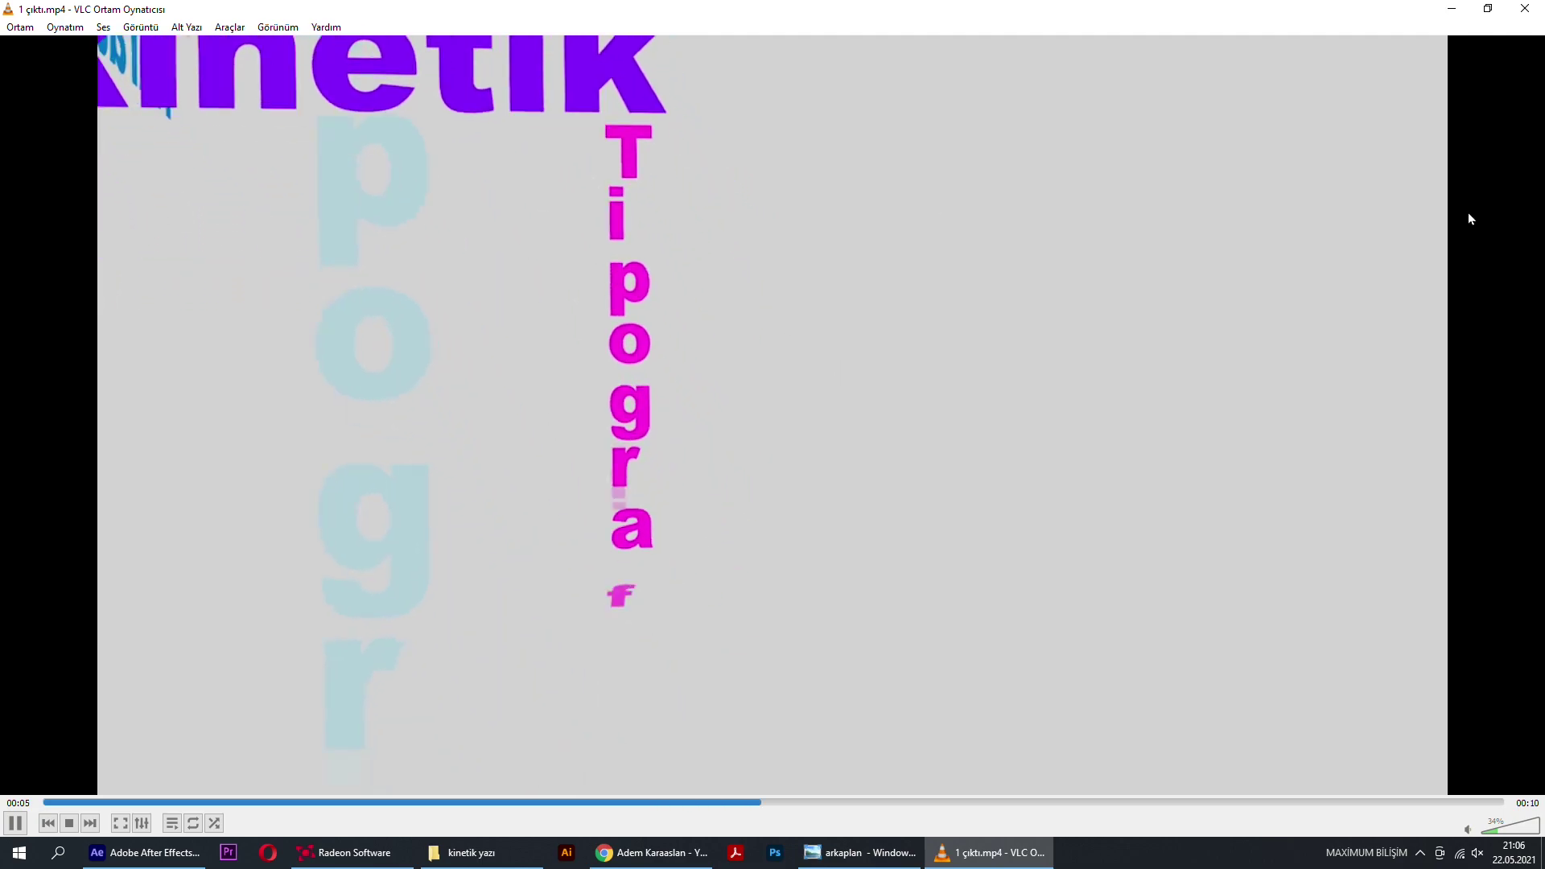
click(862, 362)
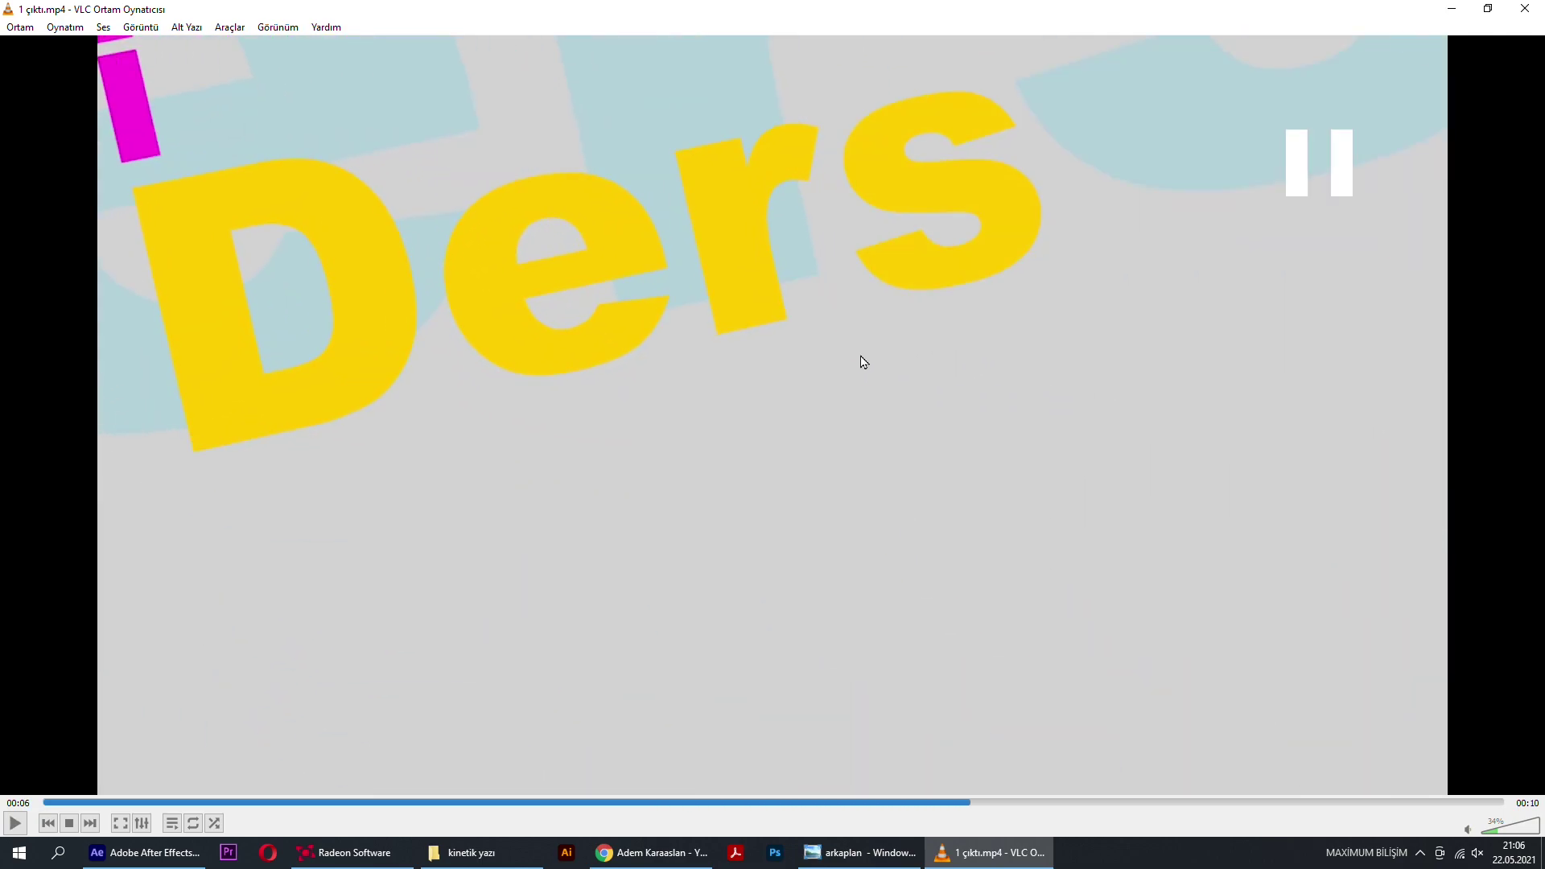
click(862, 361)
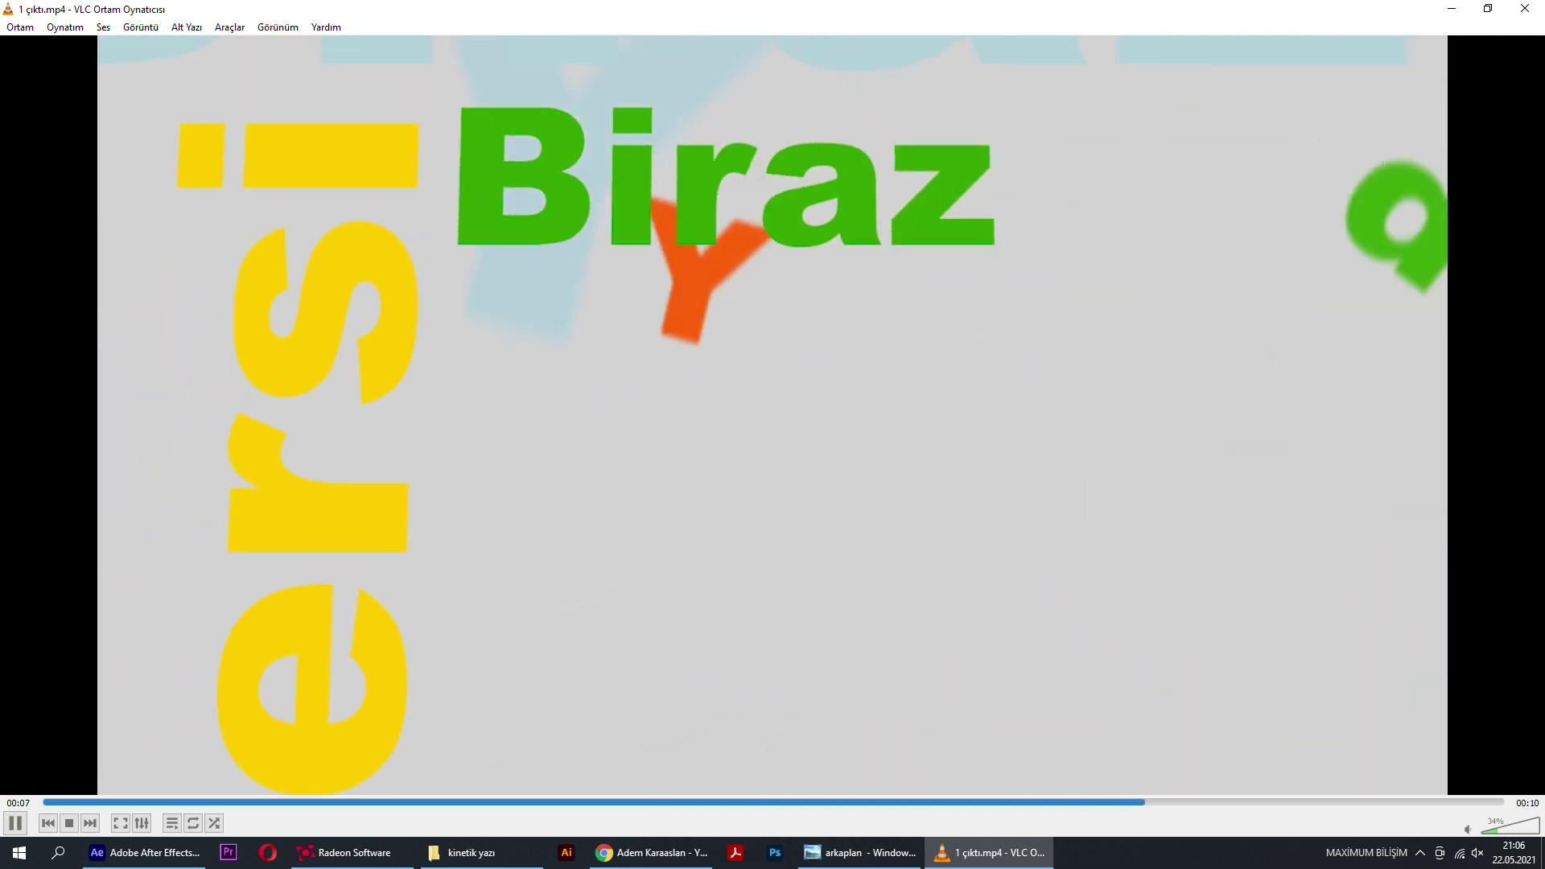
click(730, 357)
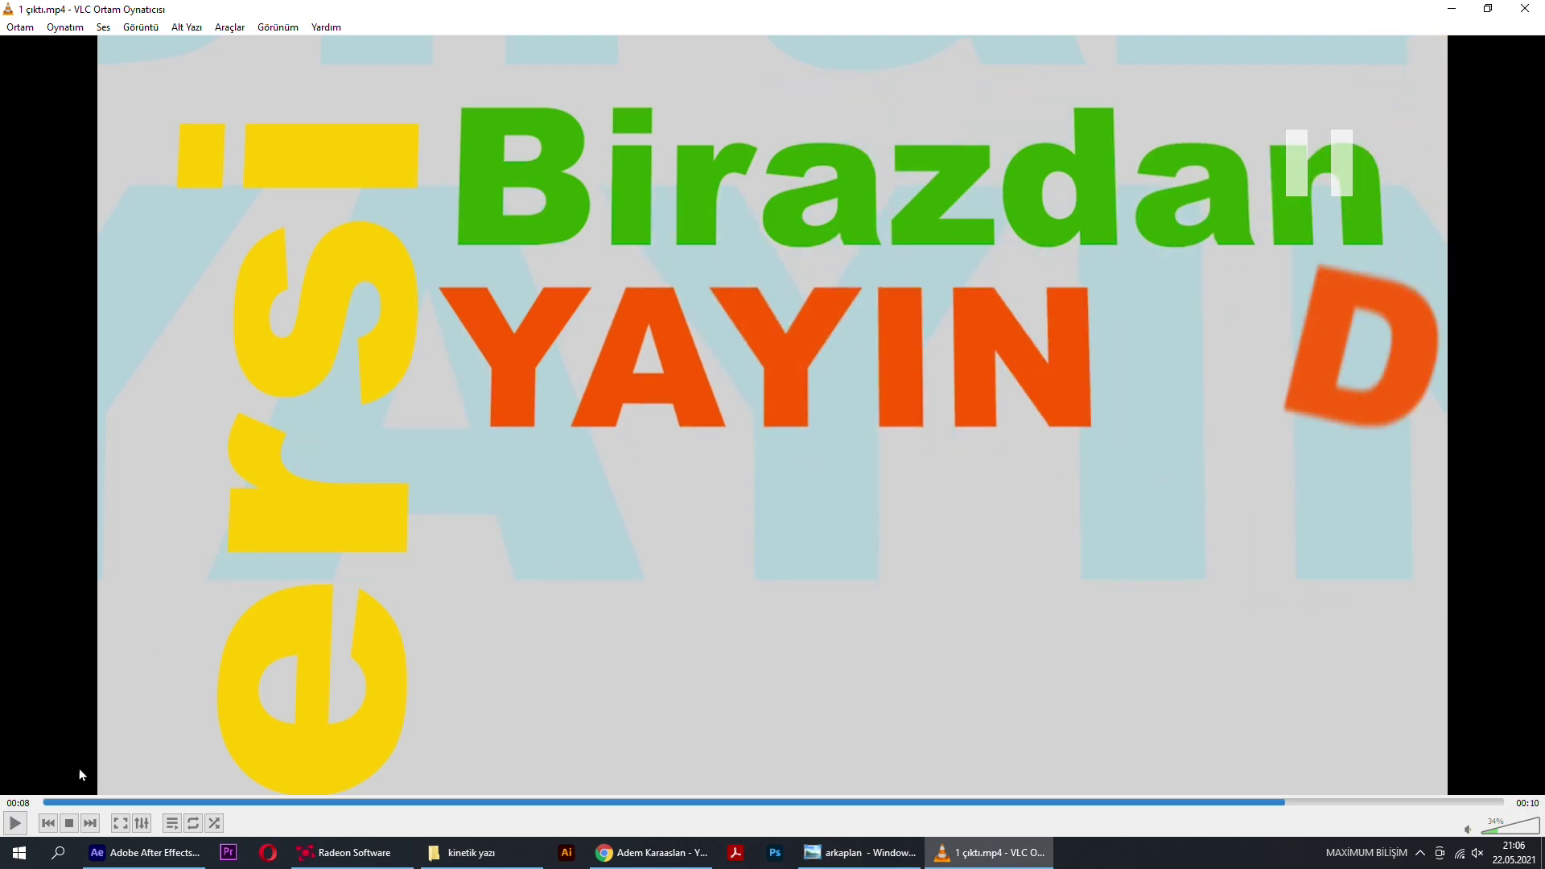
click(48, 823)
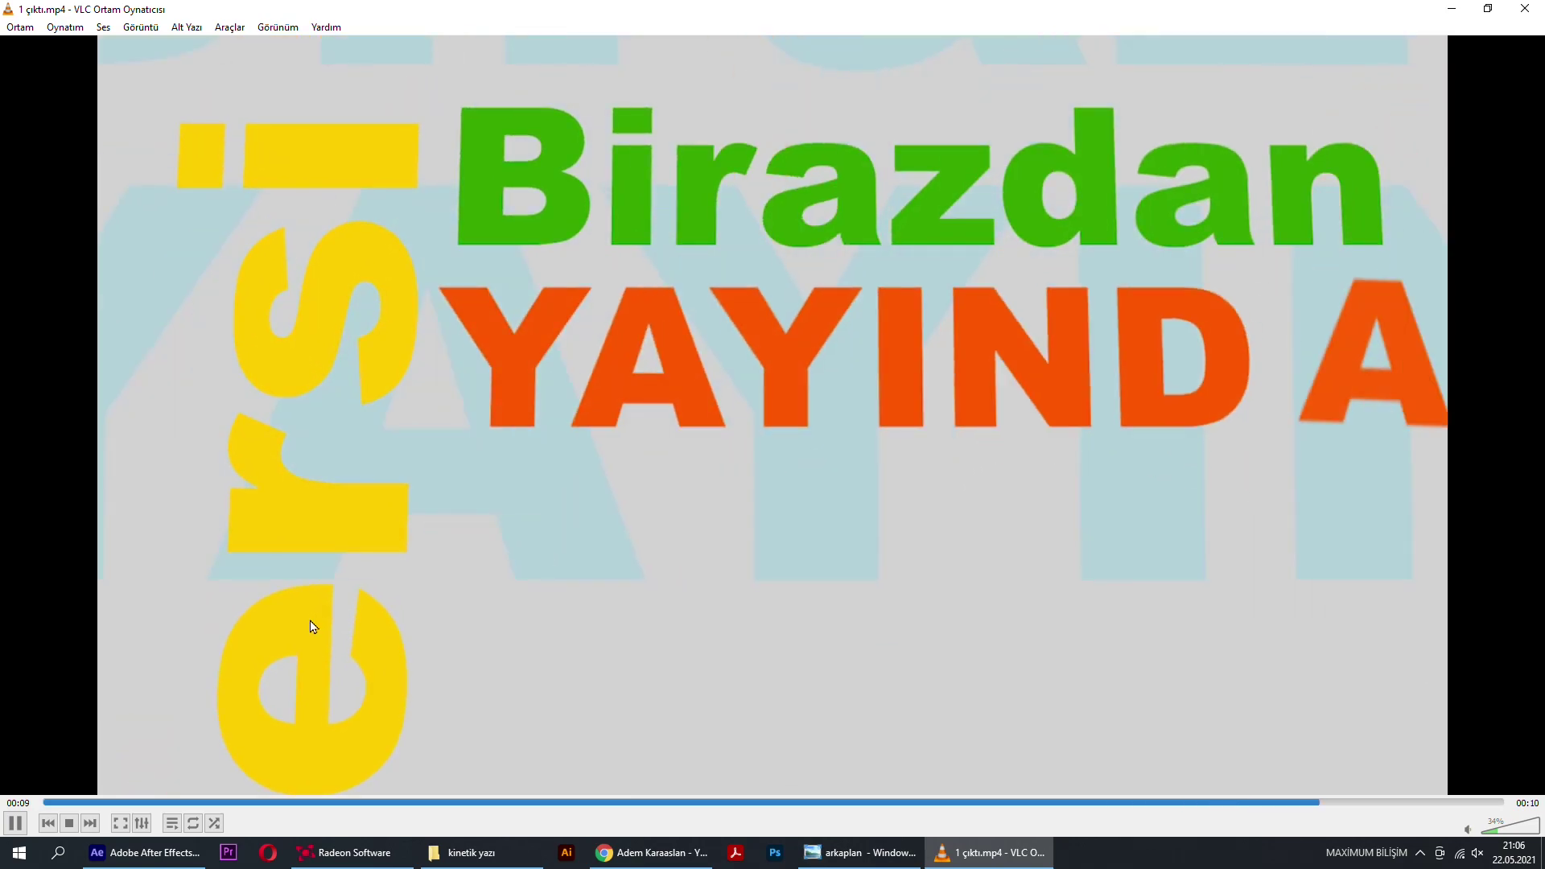
key(space)
click(78, 803)
key(space)
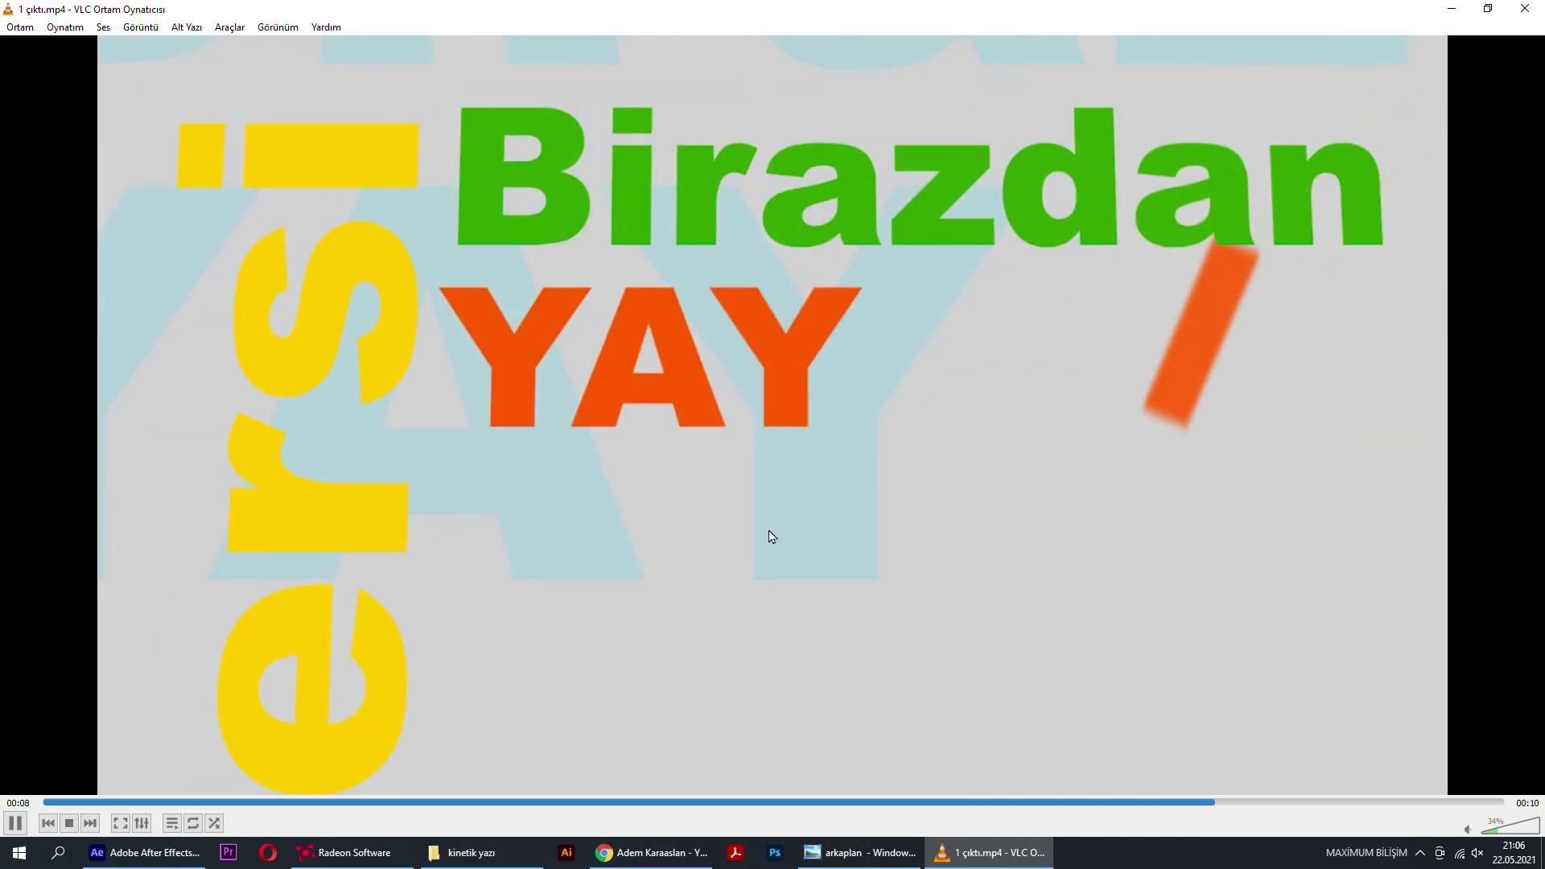
Step: Scroll up and down through the author's YouTube channel Videos page in Chrome
click(657, 851)
scroll(802, 343, down, 2)
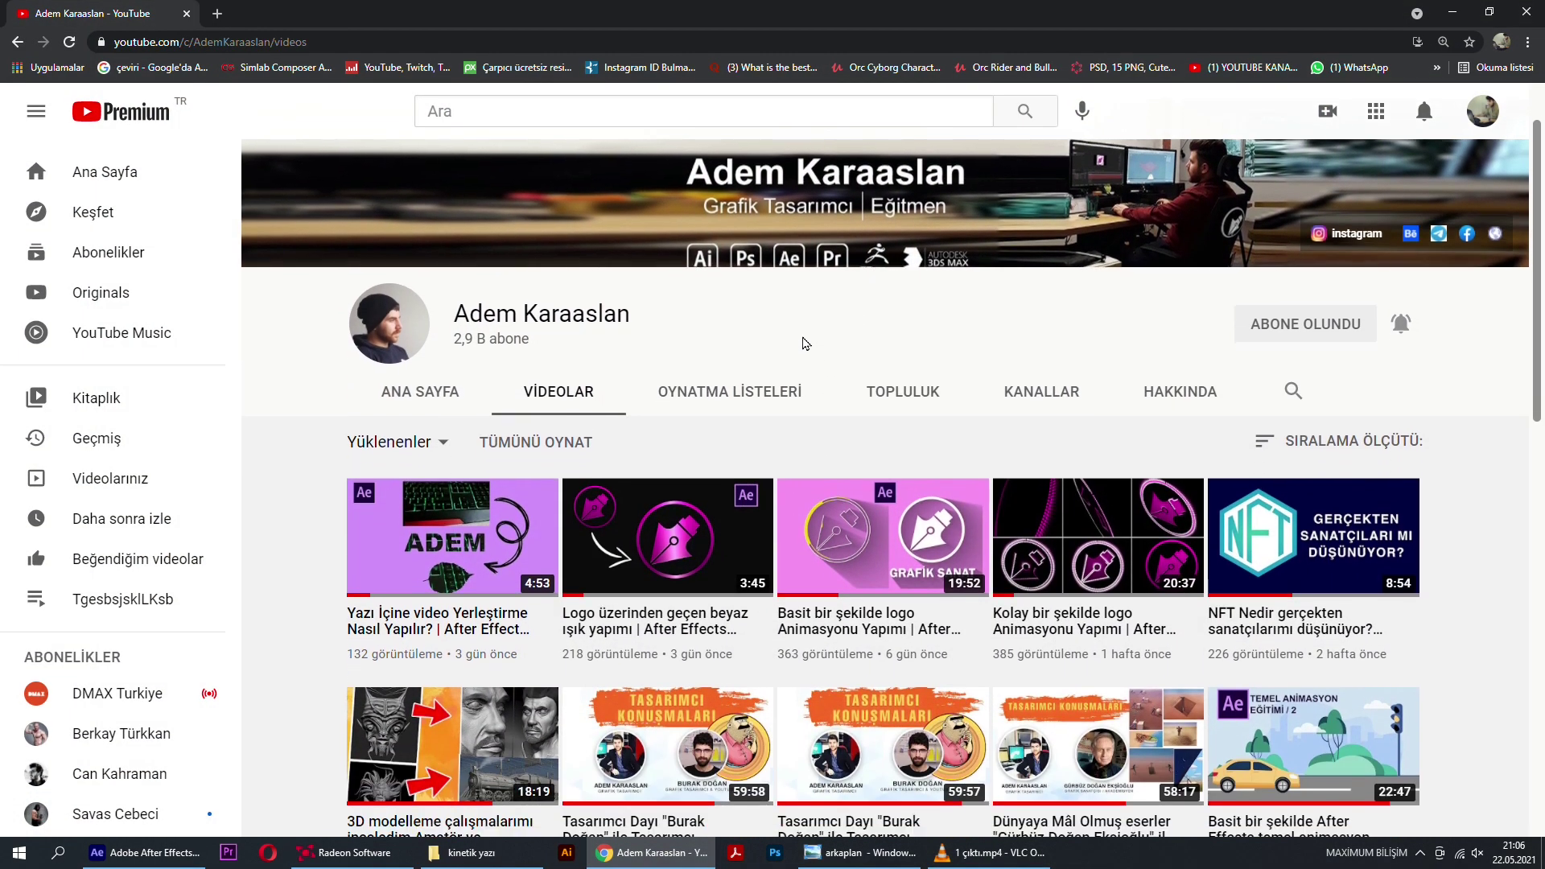
scroll(802, 343, down, 2)
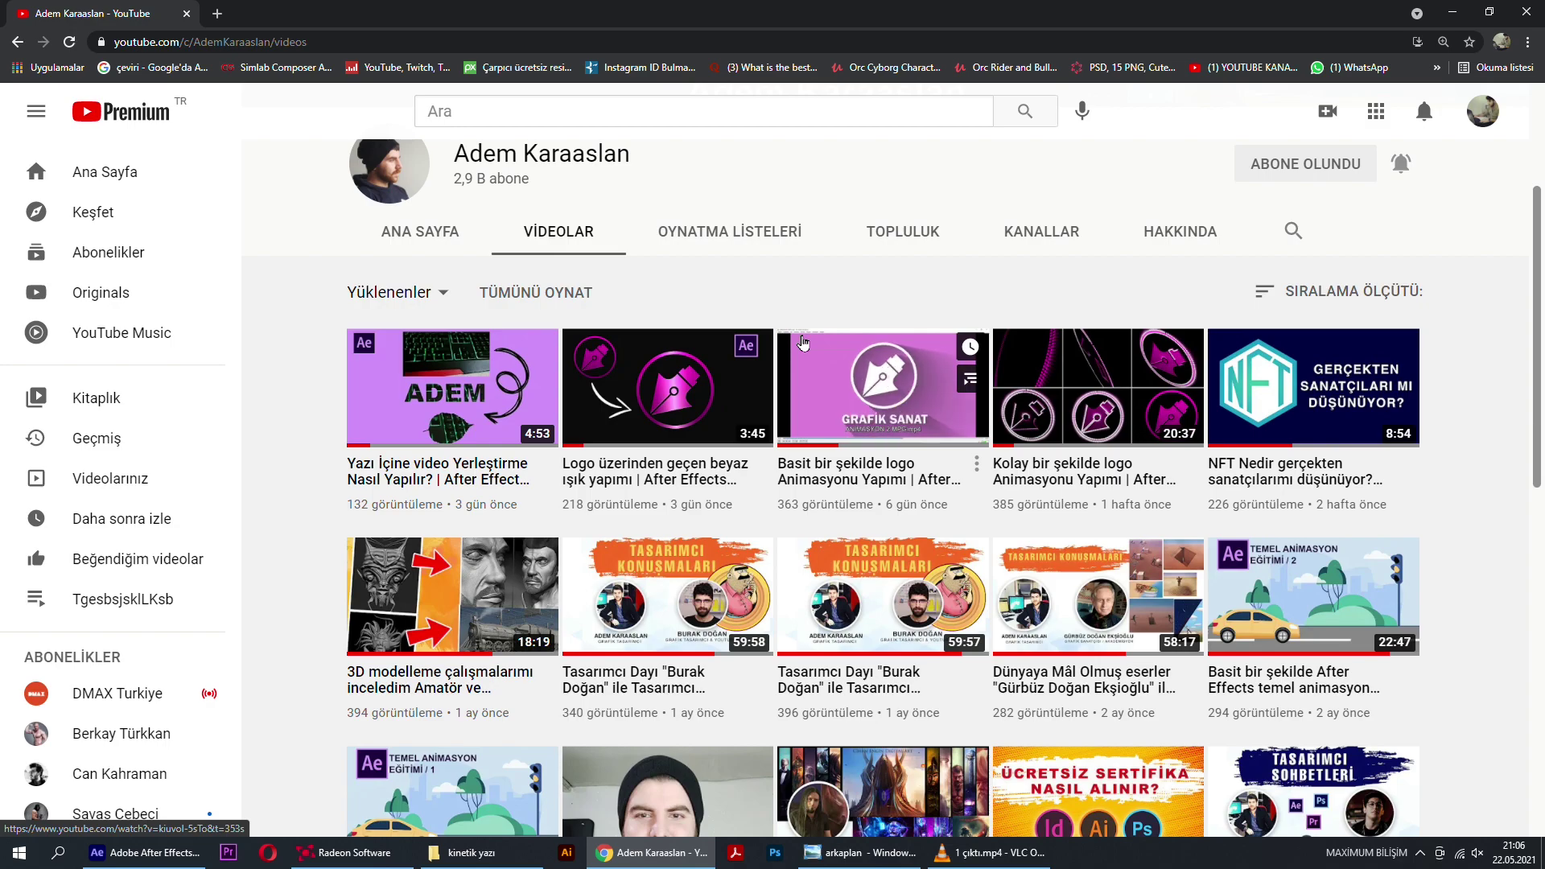
scroll(802, 342, up, 3)
scroll(802, 343, down, 2)
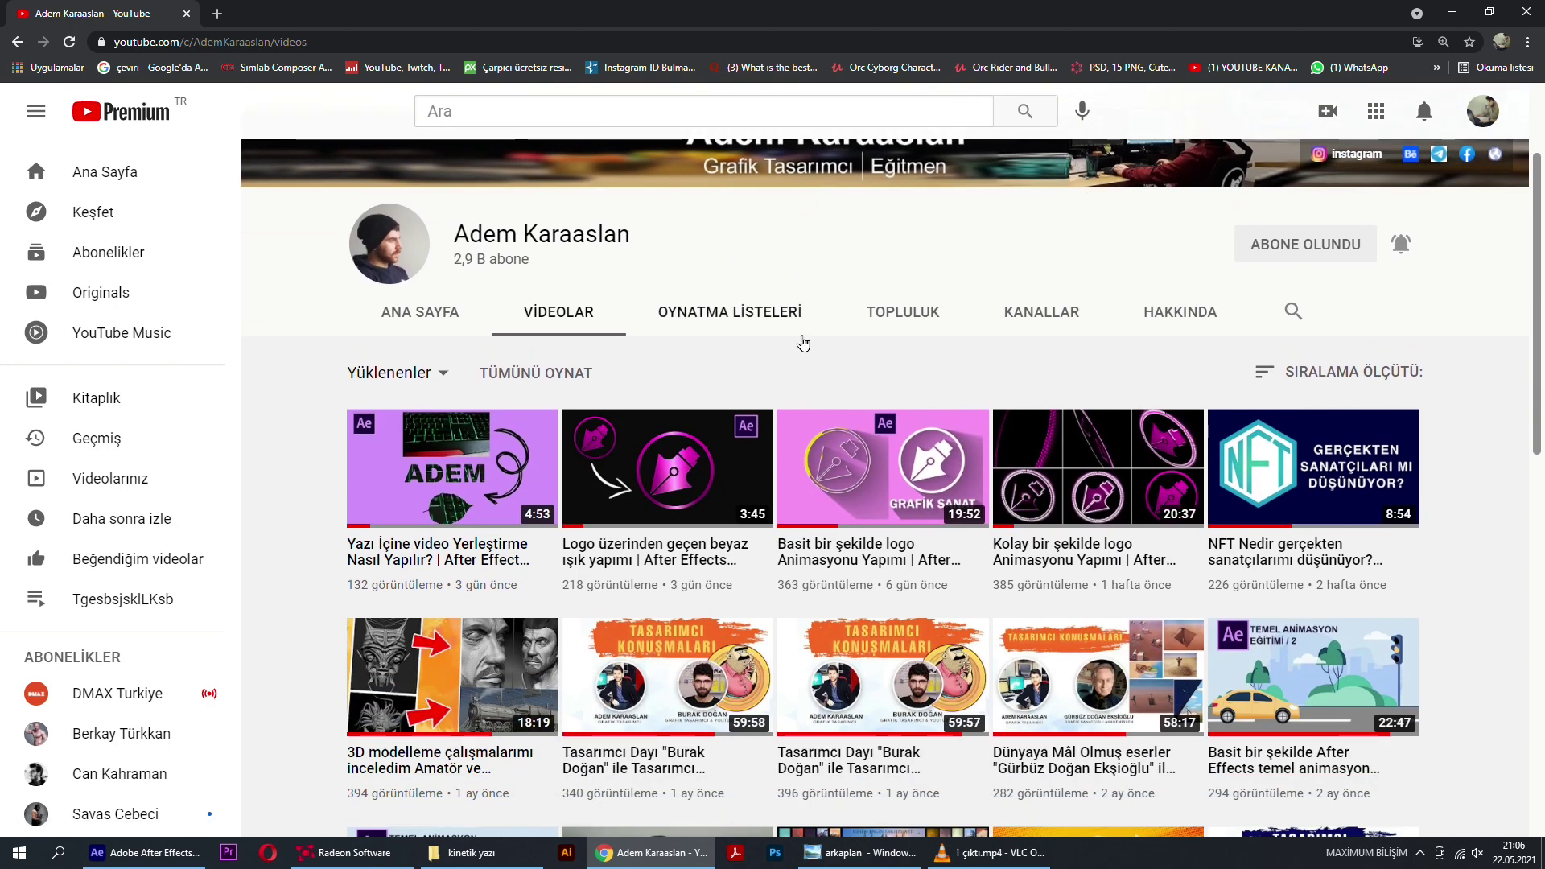
scroll(802, 343, down, 2)
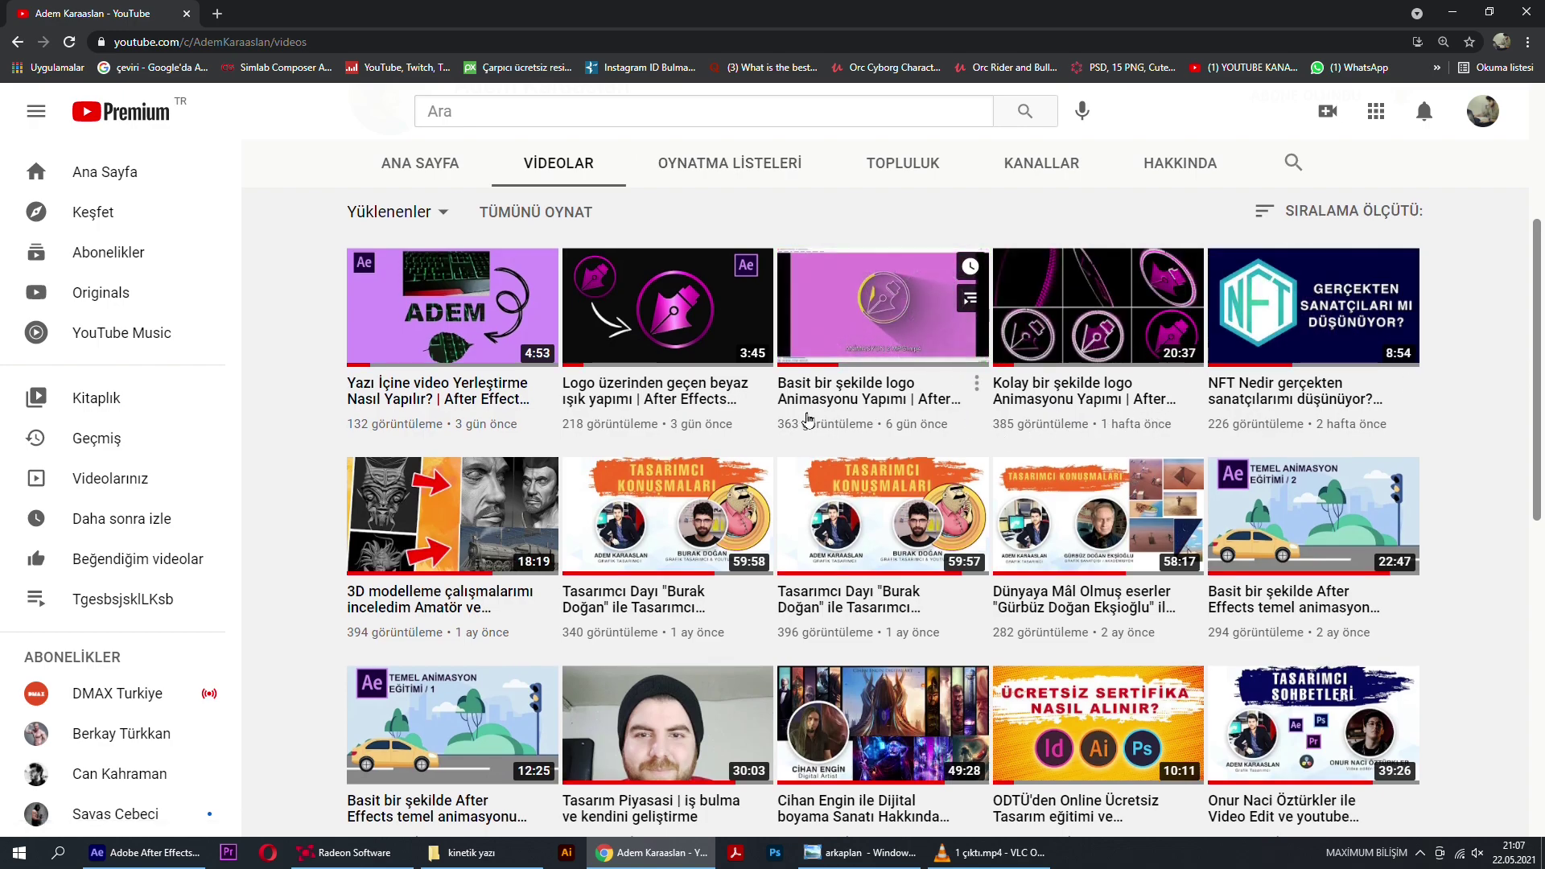
scroll(804, 414, up, 2)
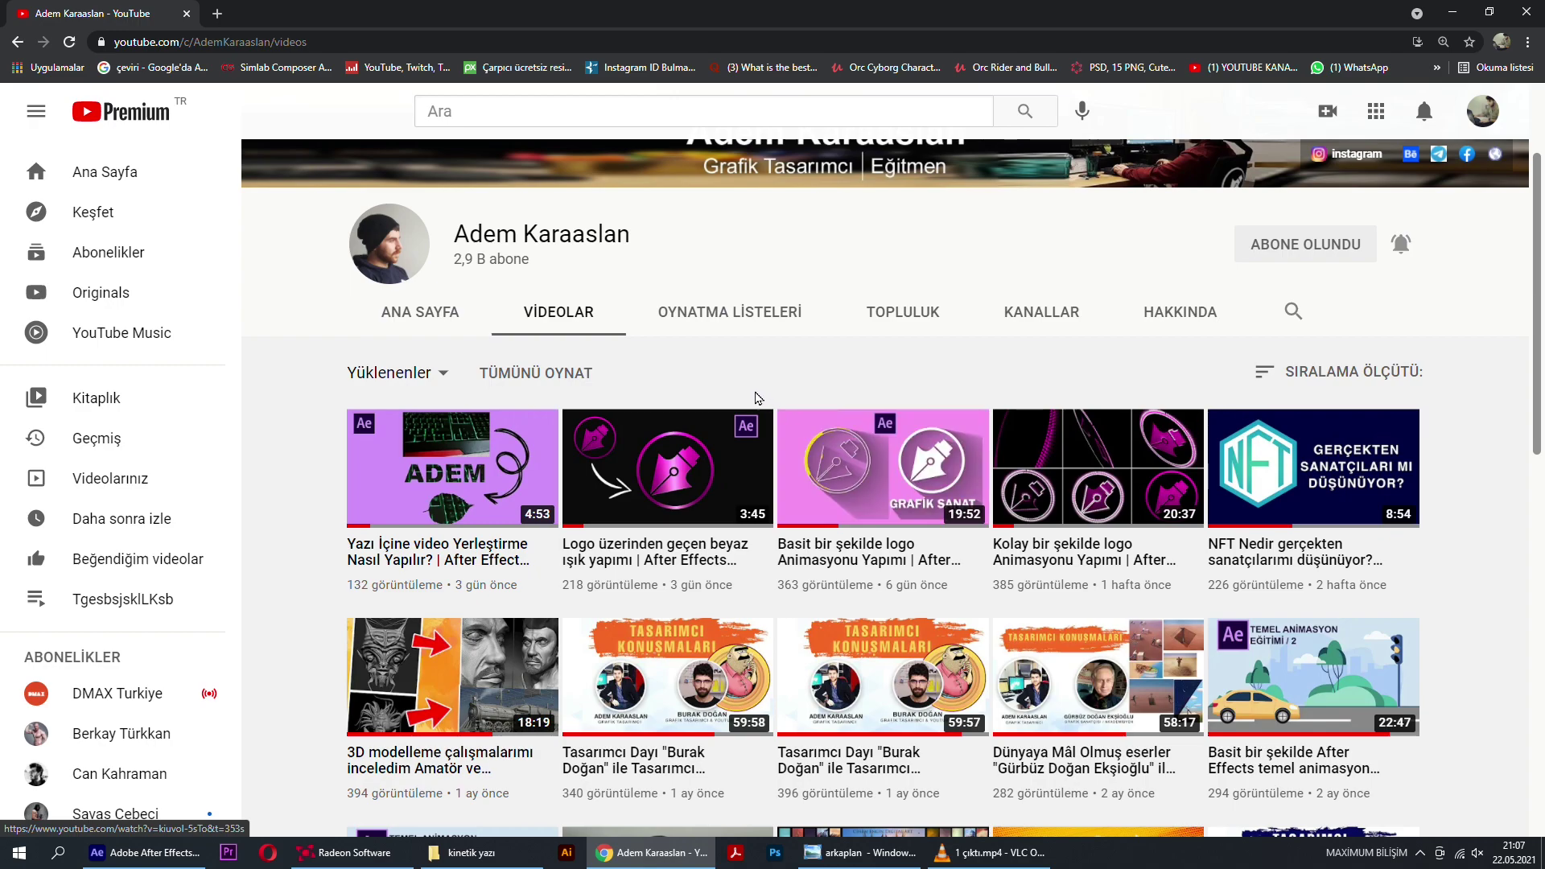
scroll(755, 398, down, 2)
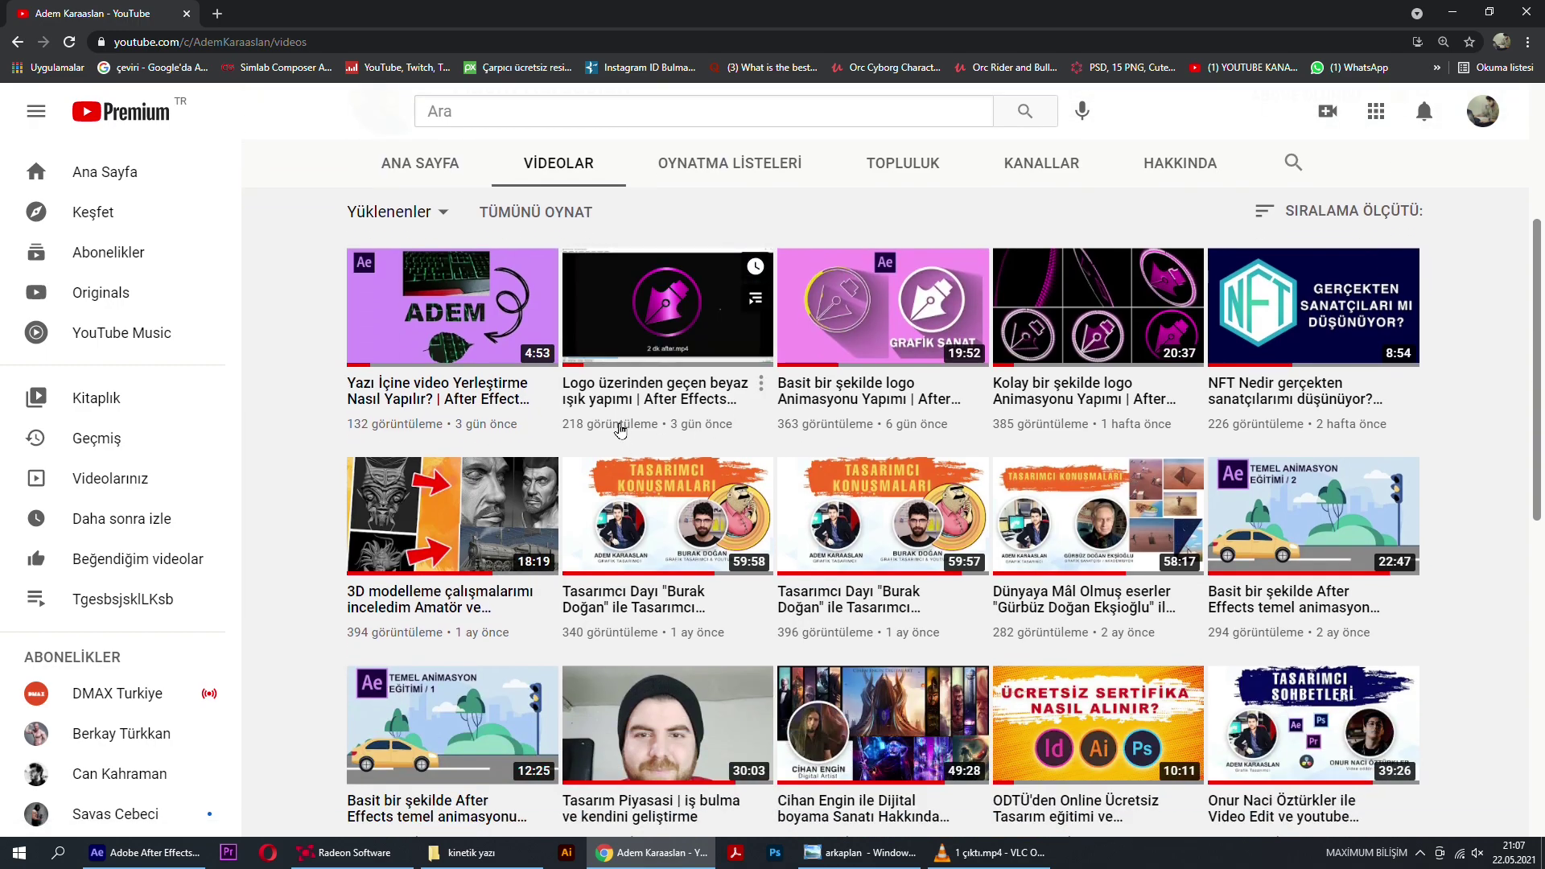
scroll(619, 429, up, 2)
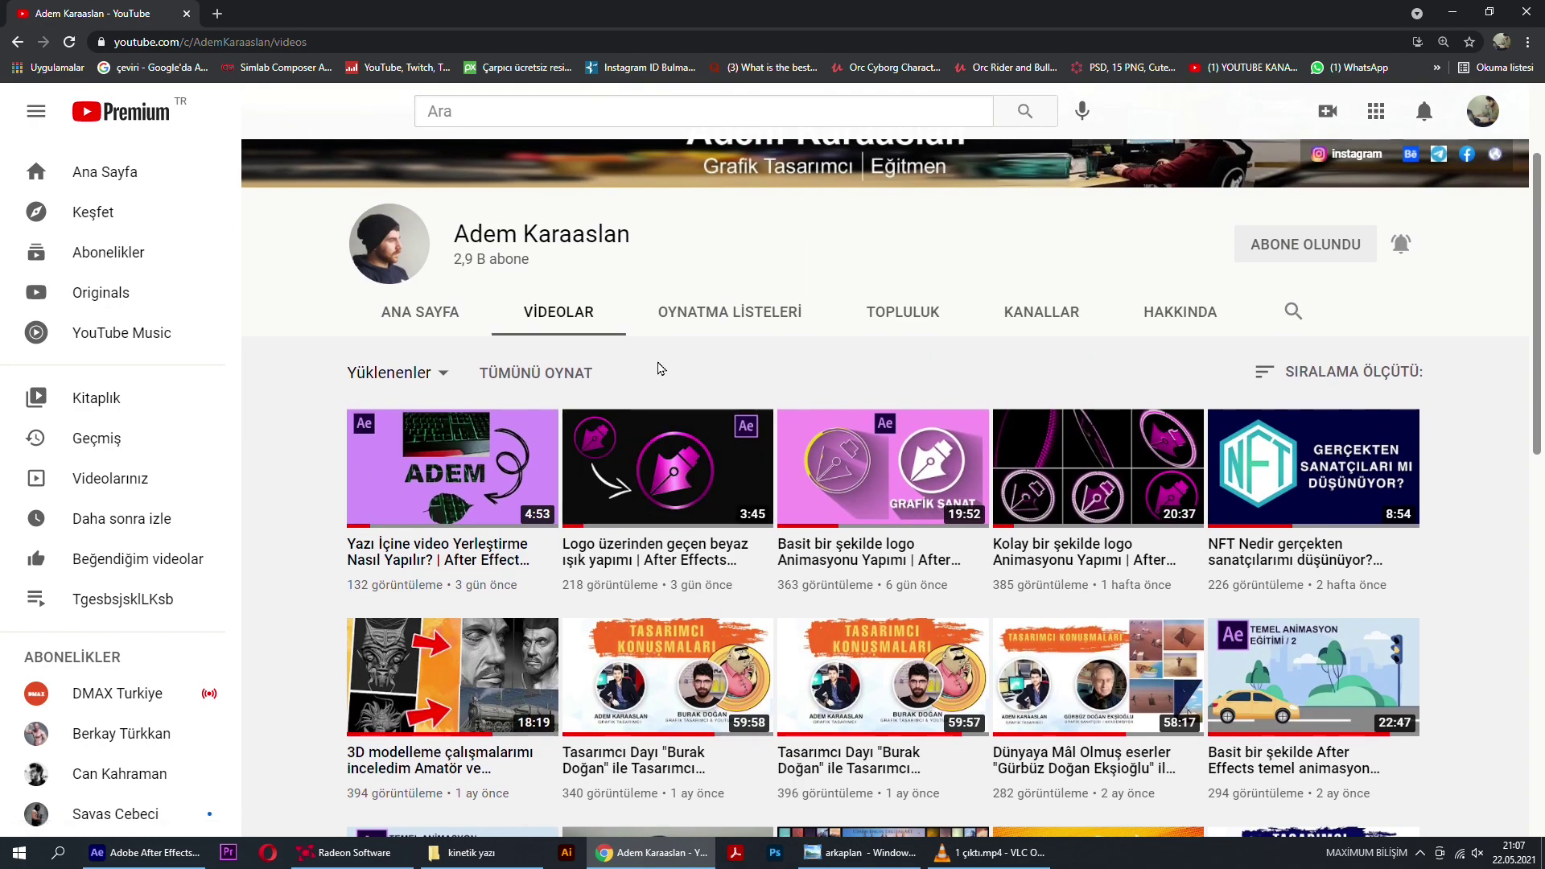
scroll(660, 369, up, 2)
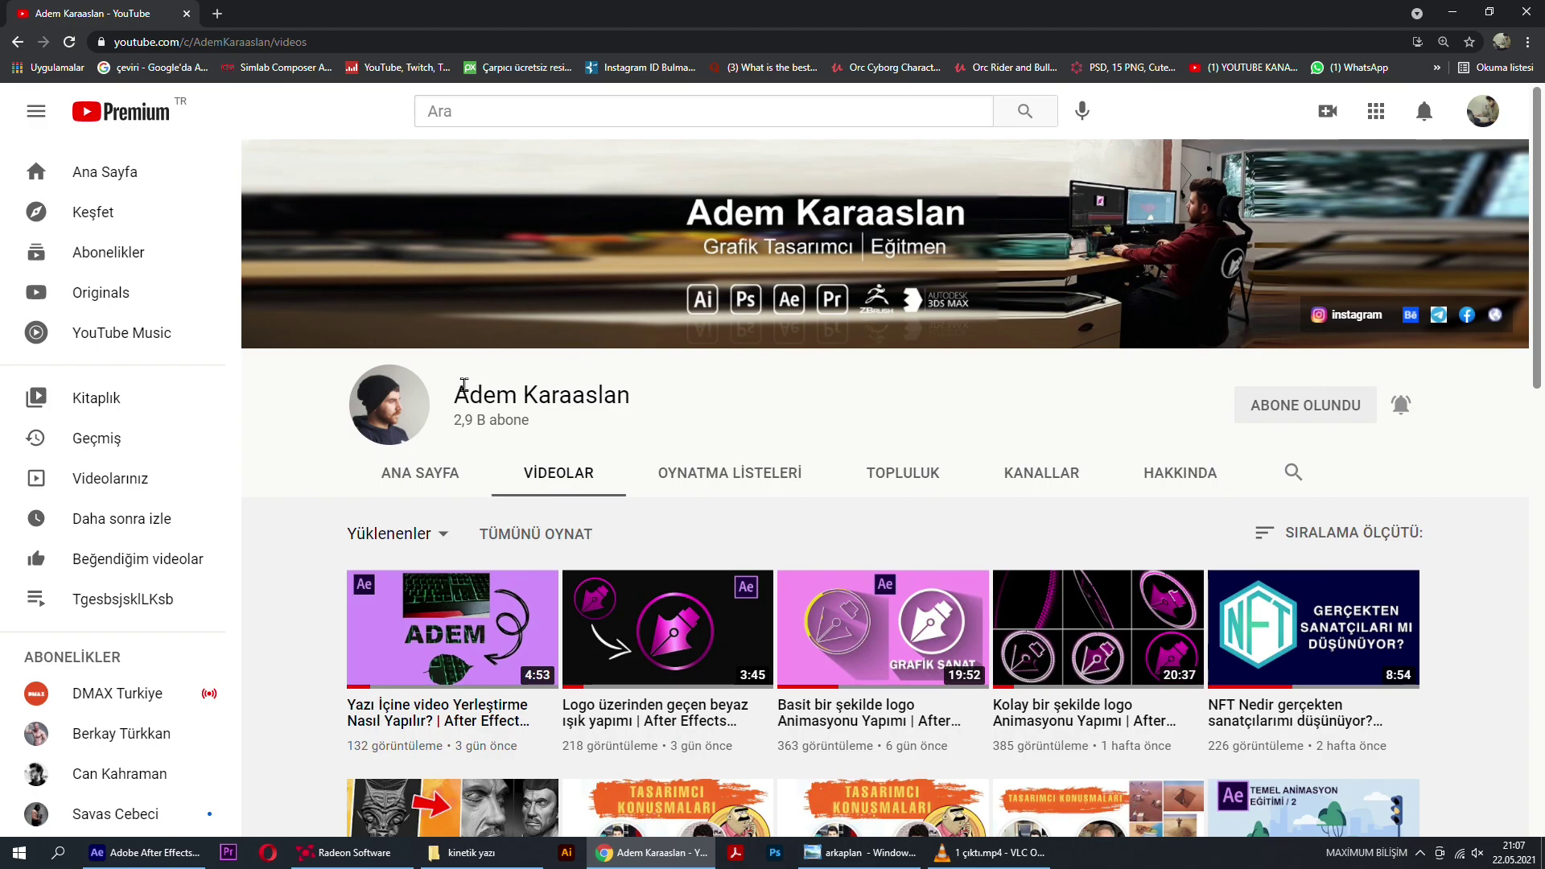
scroll(813, 459, down, 1)
scroll(623, 512, down, 2)
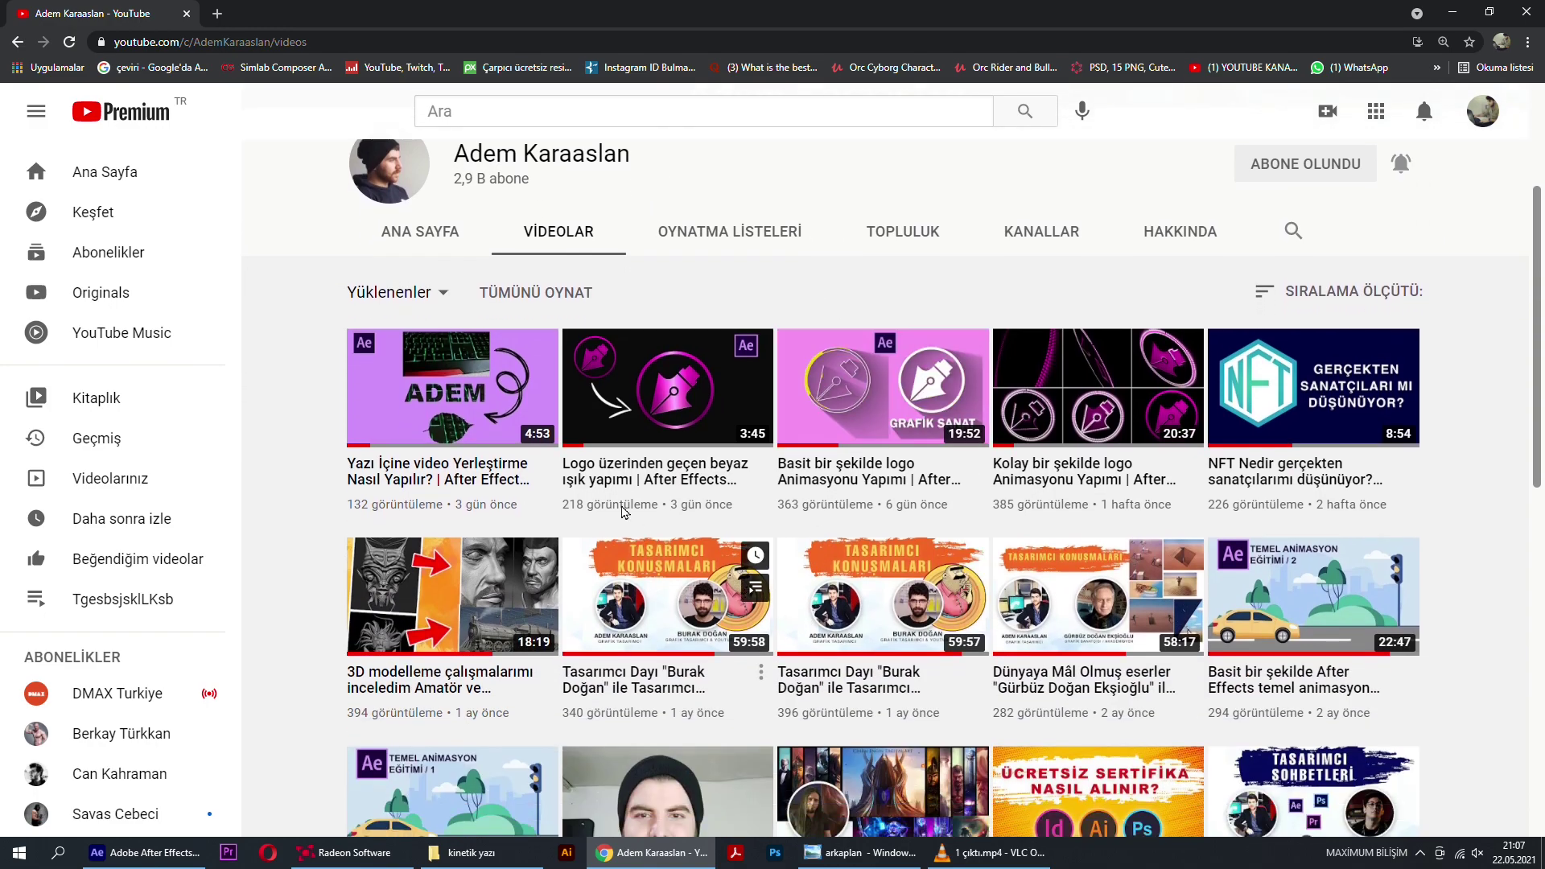
scroll(1006, 429, up, 3)
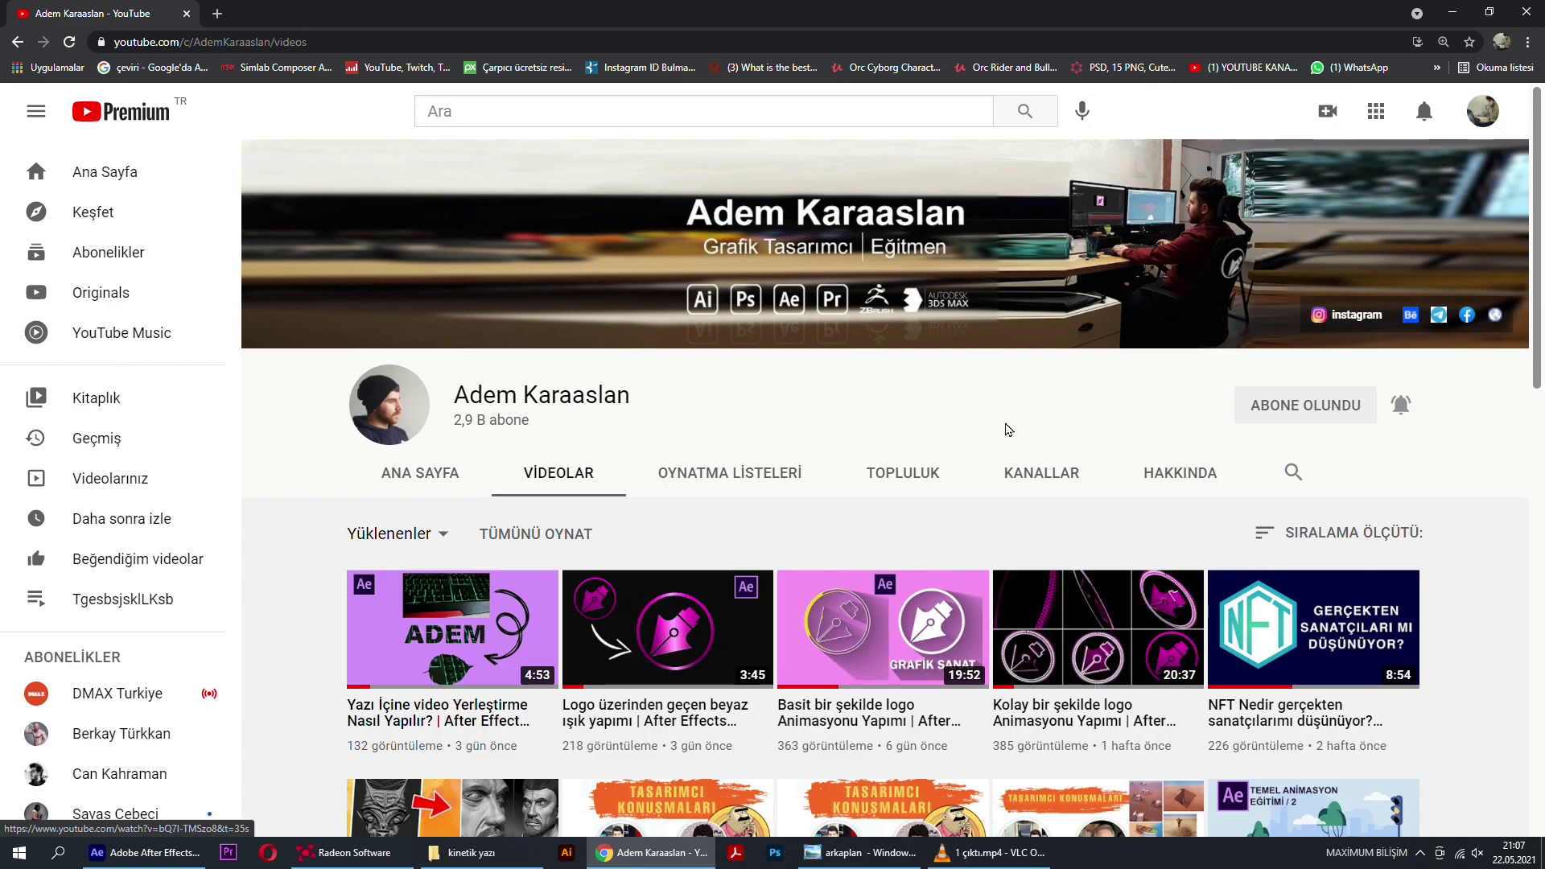
scroll(885, 419, down, 2)
Step: Finish browsing the uploads and minimize Chrome to reveal VLC paused at 00:08
mouse_move(648, 474)
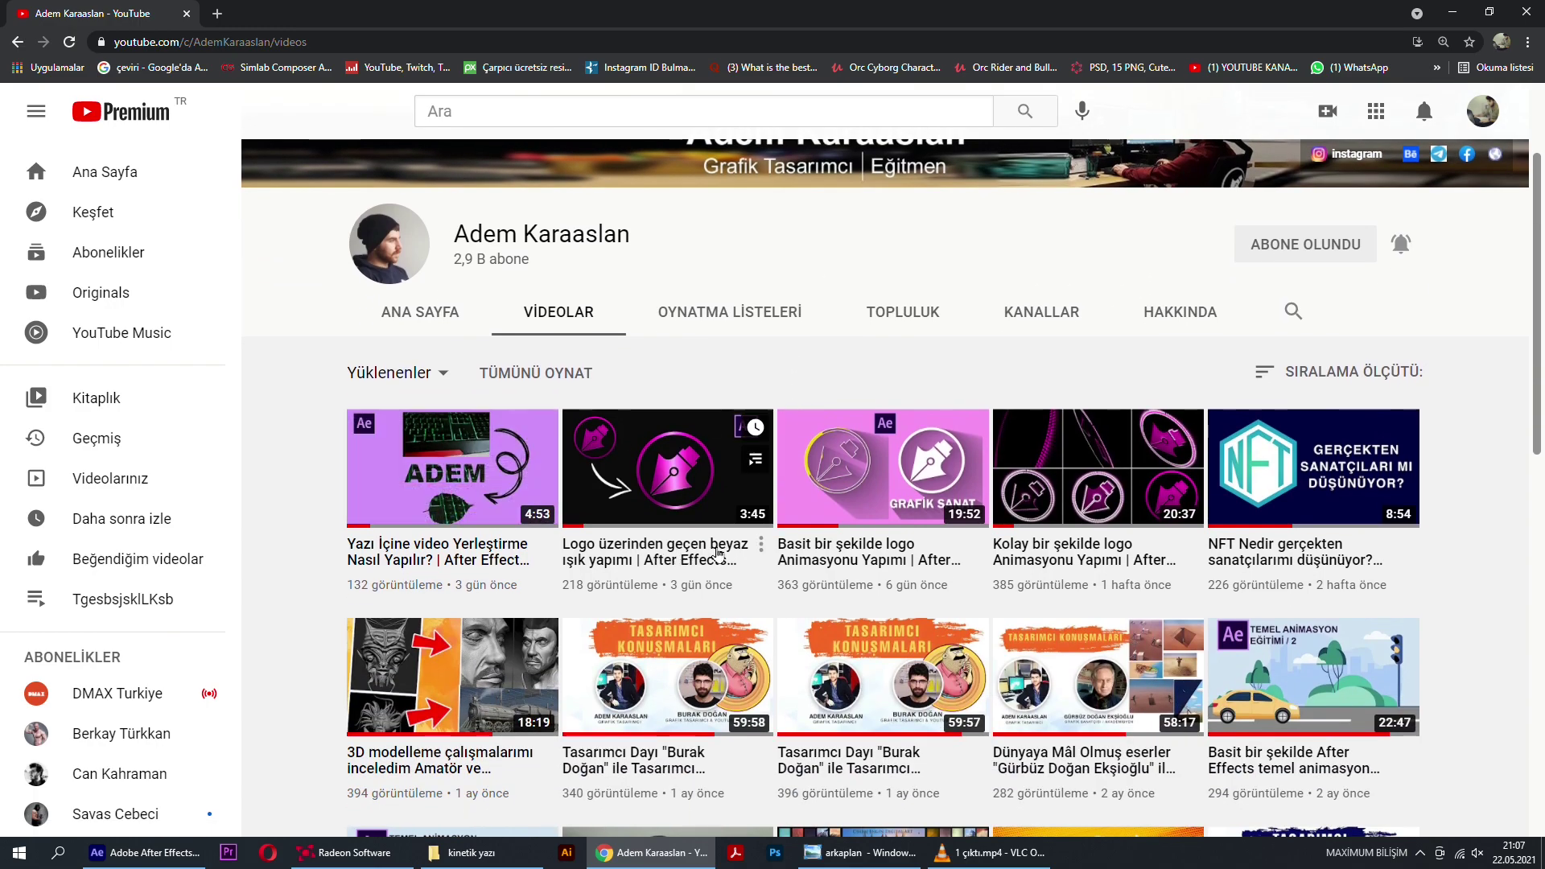
scroll(1098, 469, down, 3)
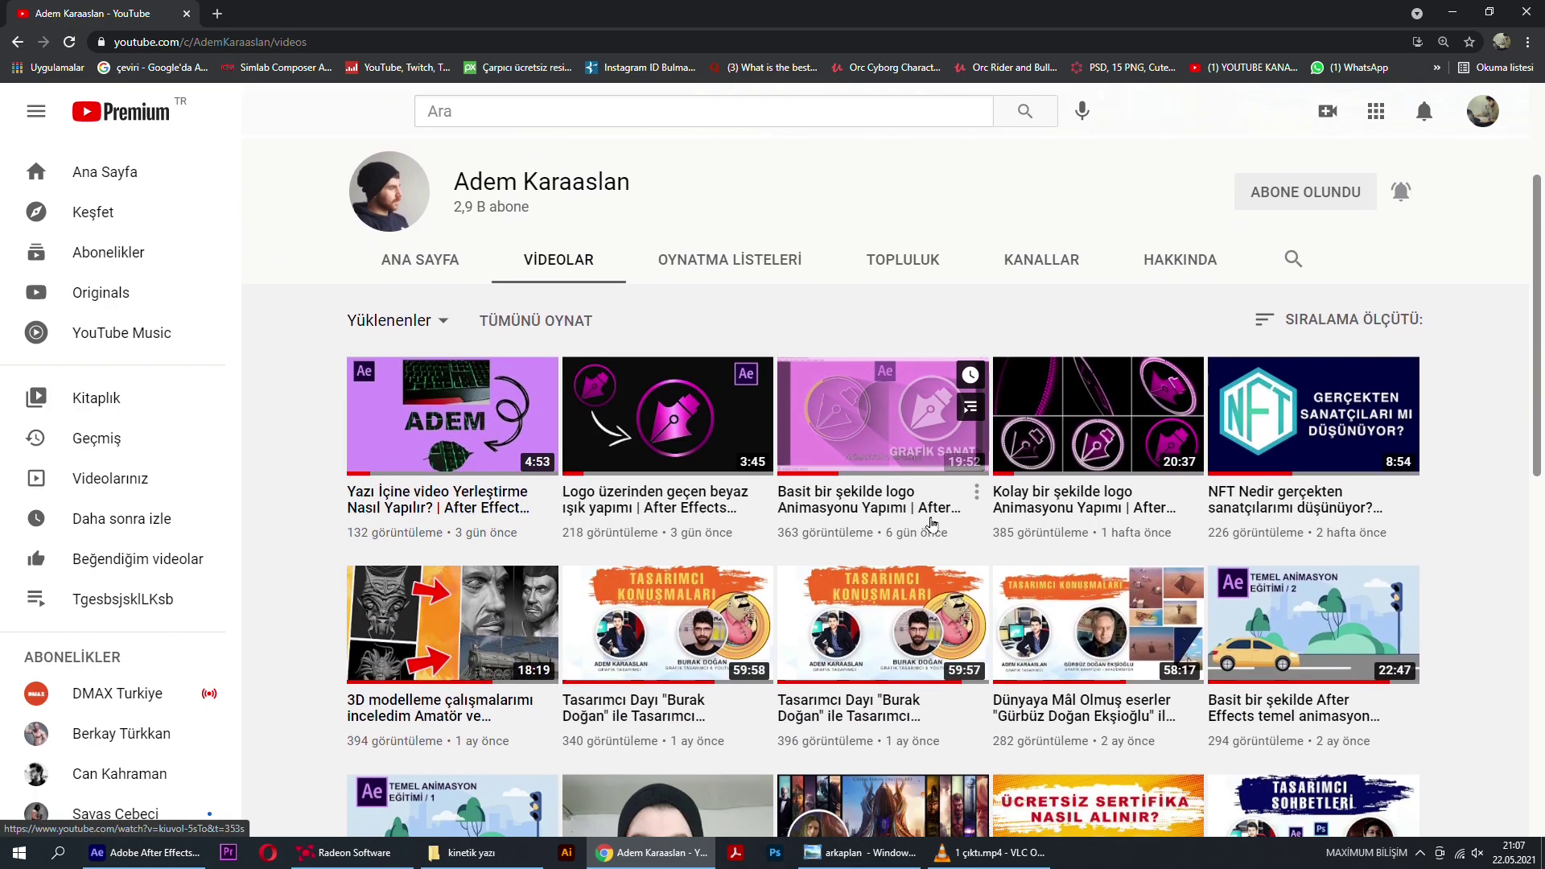
scroll(1098, 469, up, 2)
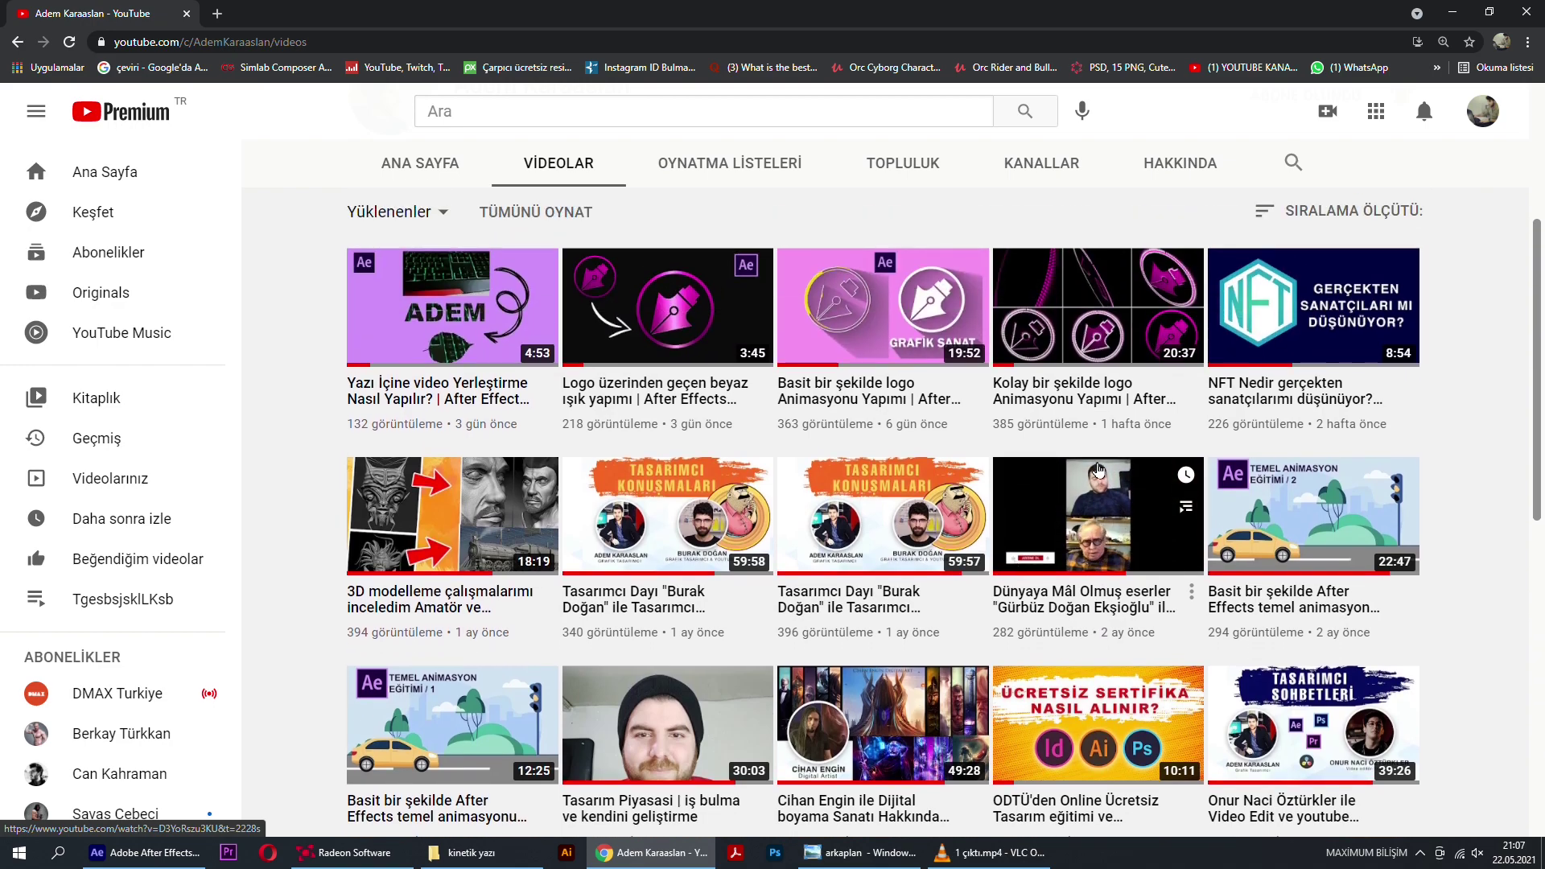
scroll(1105, 461, up, 1)
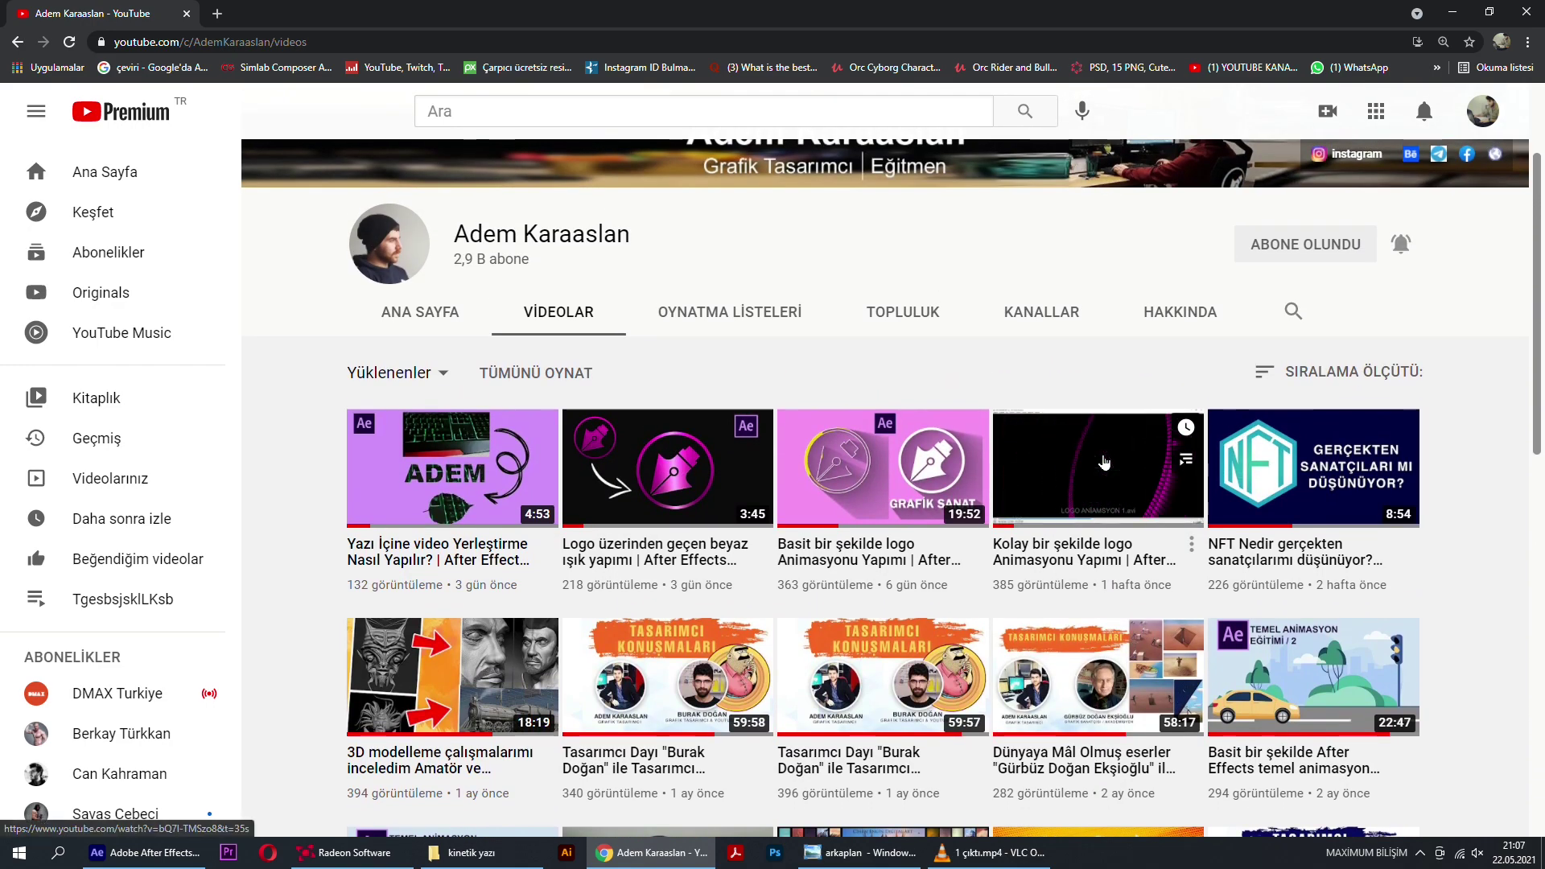
scroll(1105, 460, up, 2)
scroll(1104, 461, up, 1)
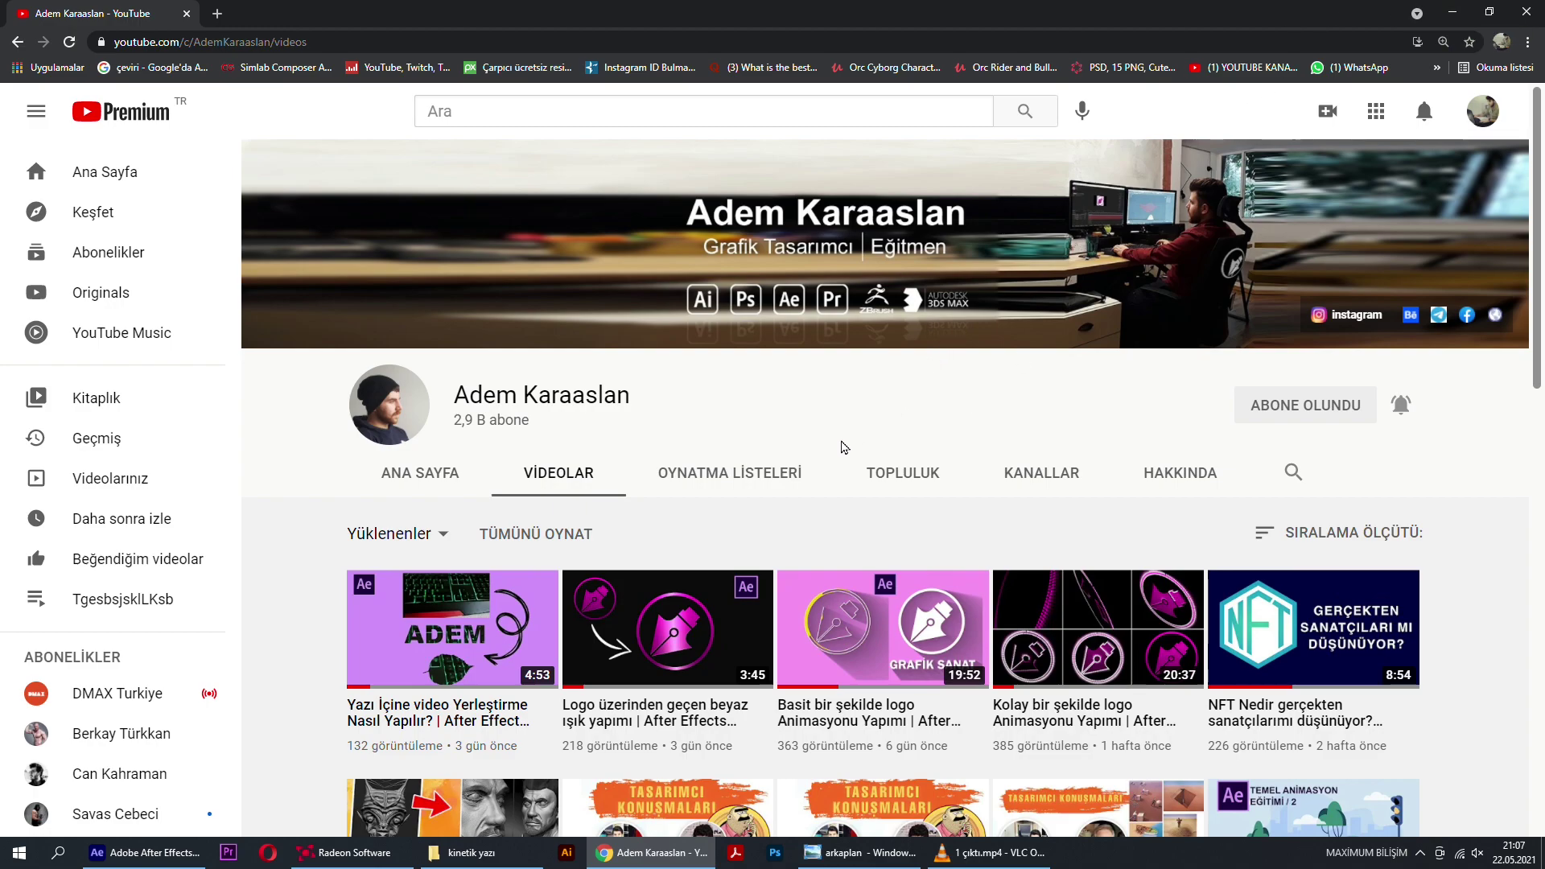
click(1448, 13)
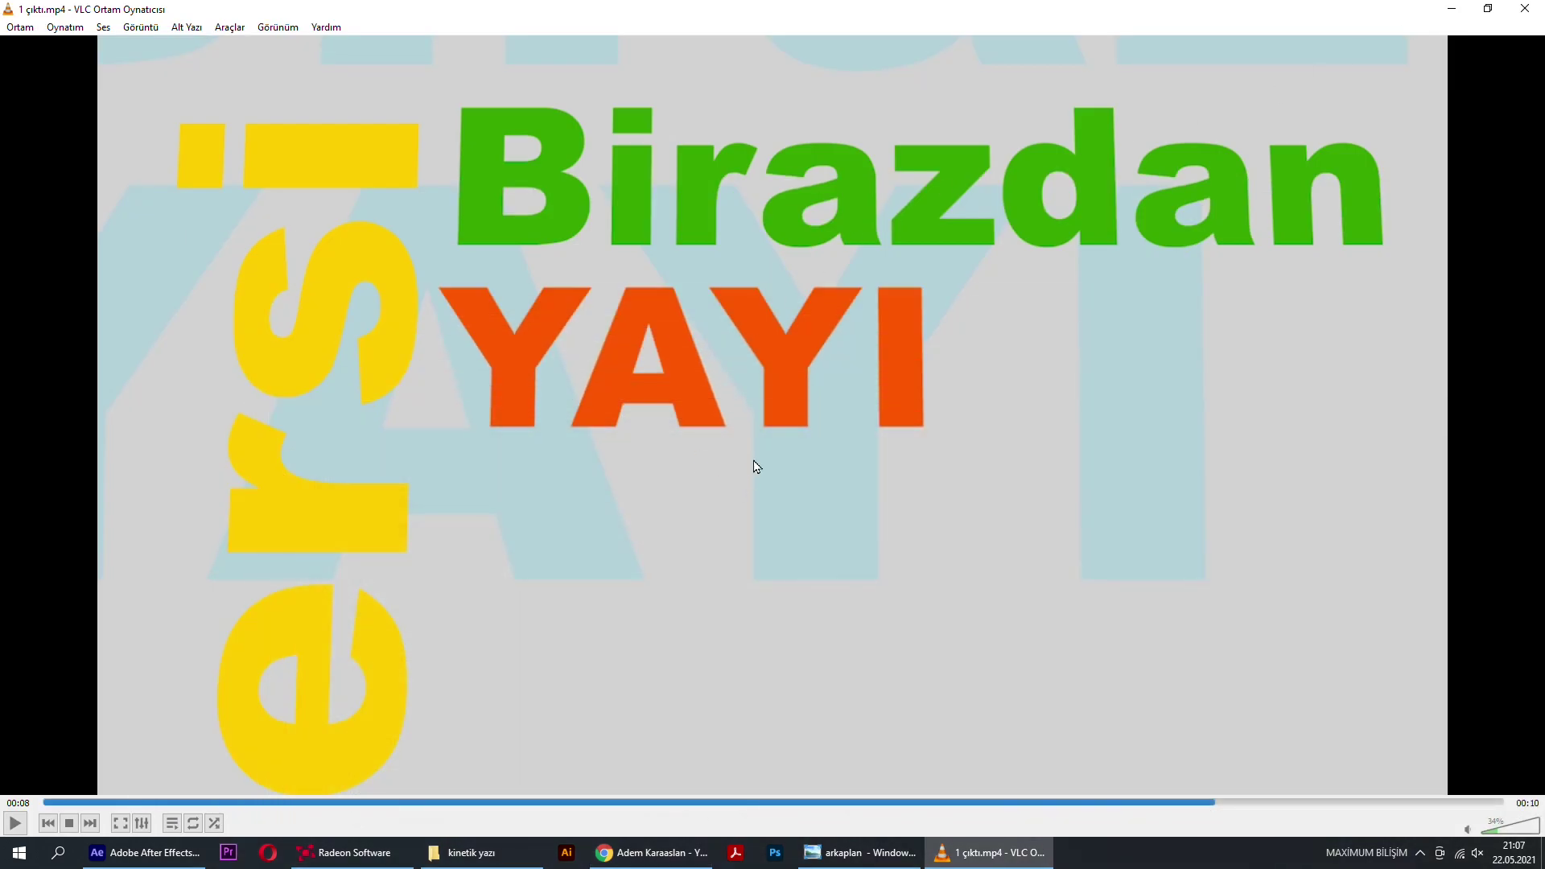
Step: Switch from VLC back to the empty Untitled Project in After Effects
click(141, 852)
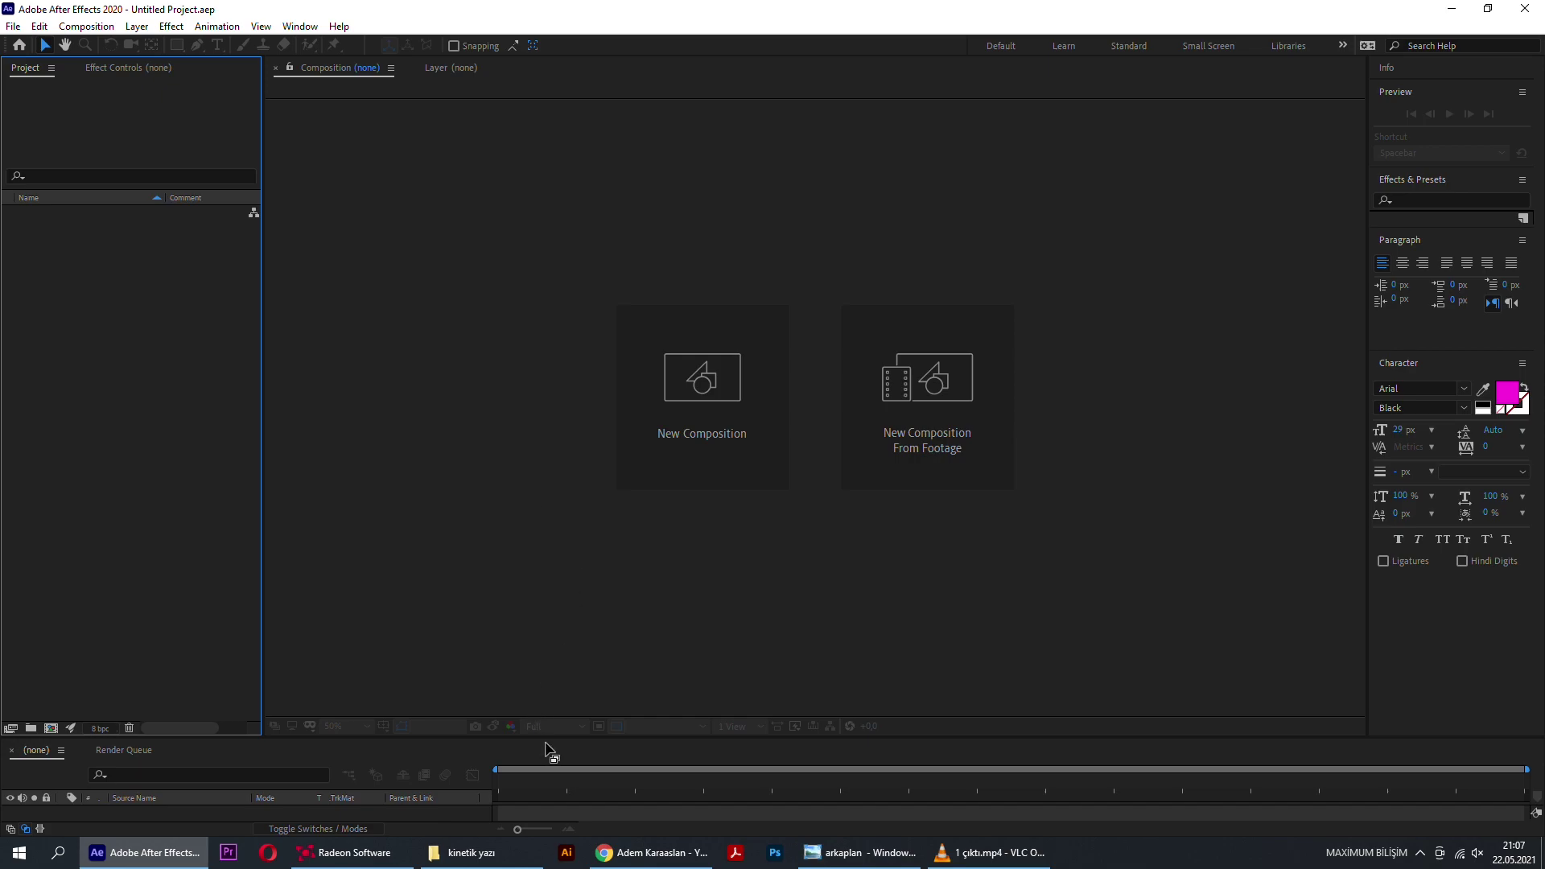
Step: Create Comp 1 at 1920x1080, 30 fps with a 0:00:30:00 duration
drag(553, 736, 553, 553)
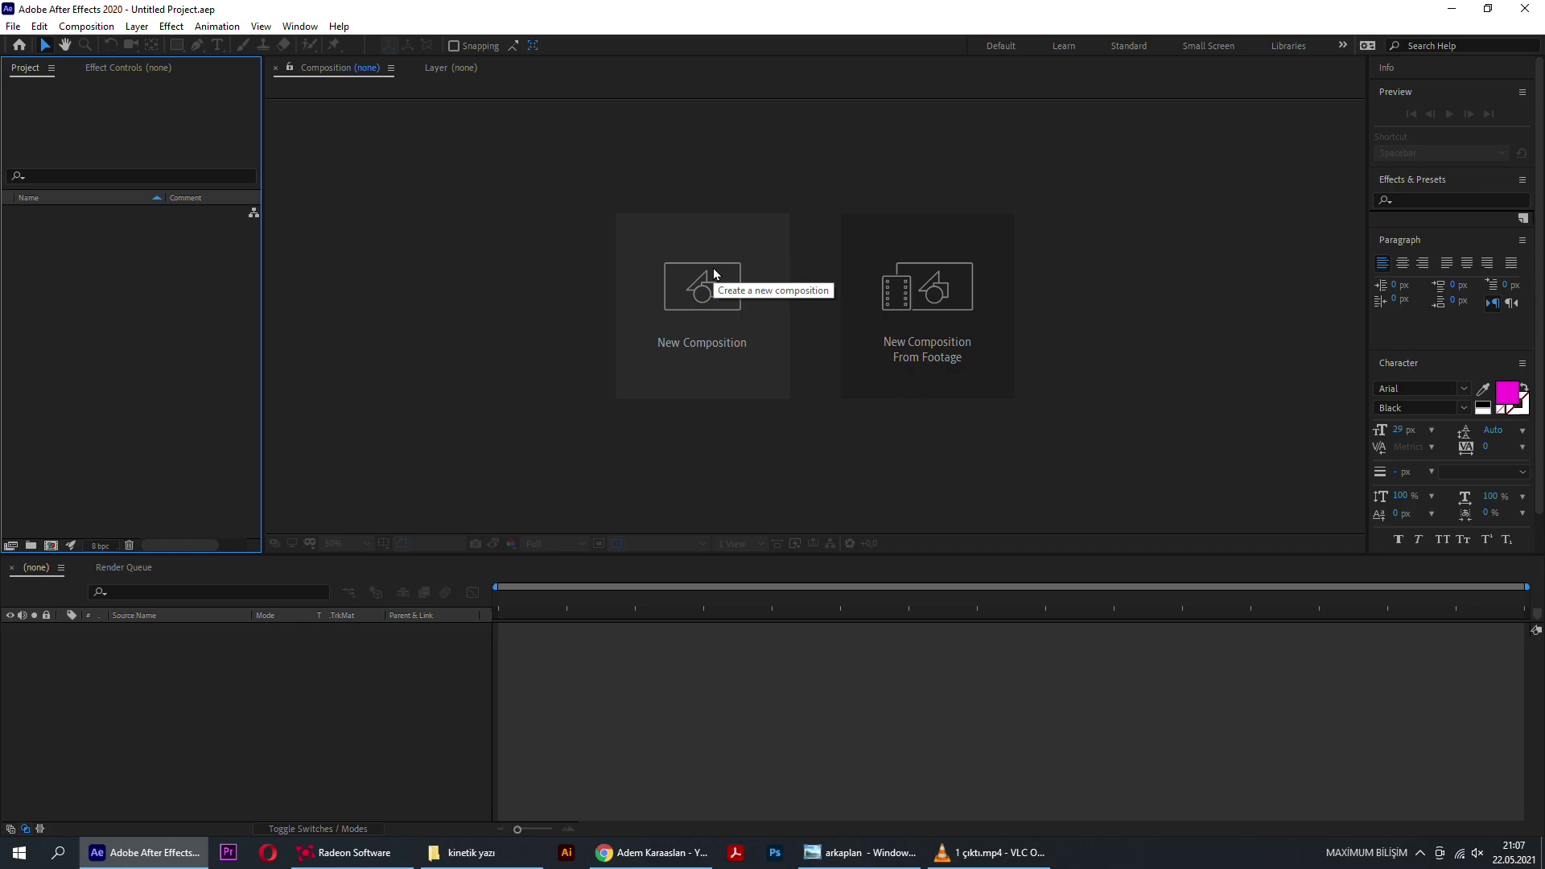
click(723, 348)
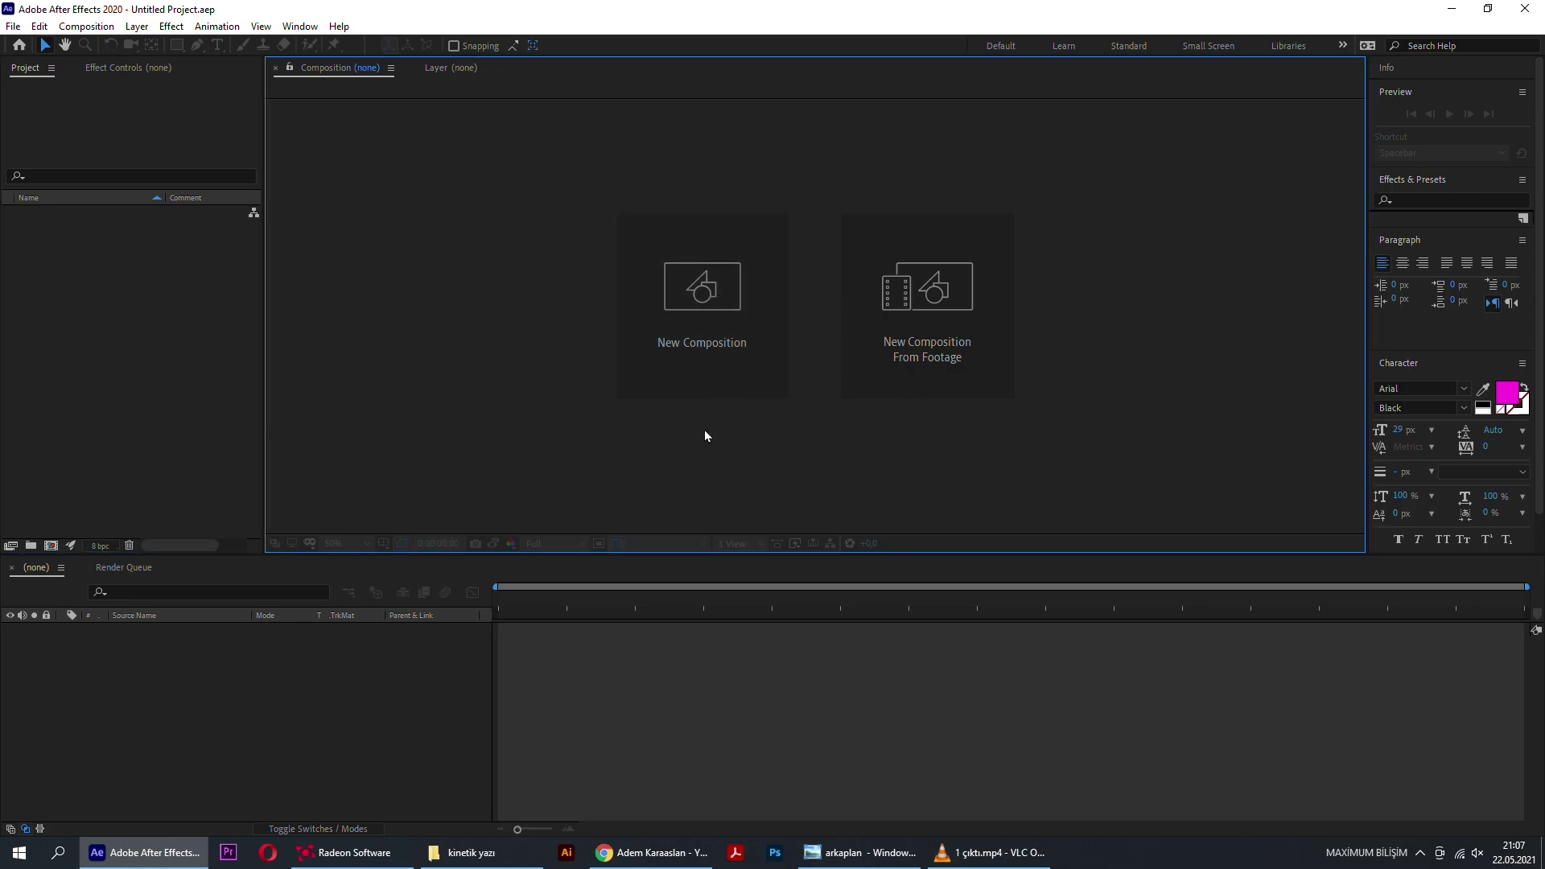
click(723, 283)
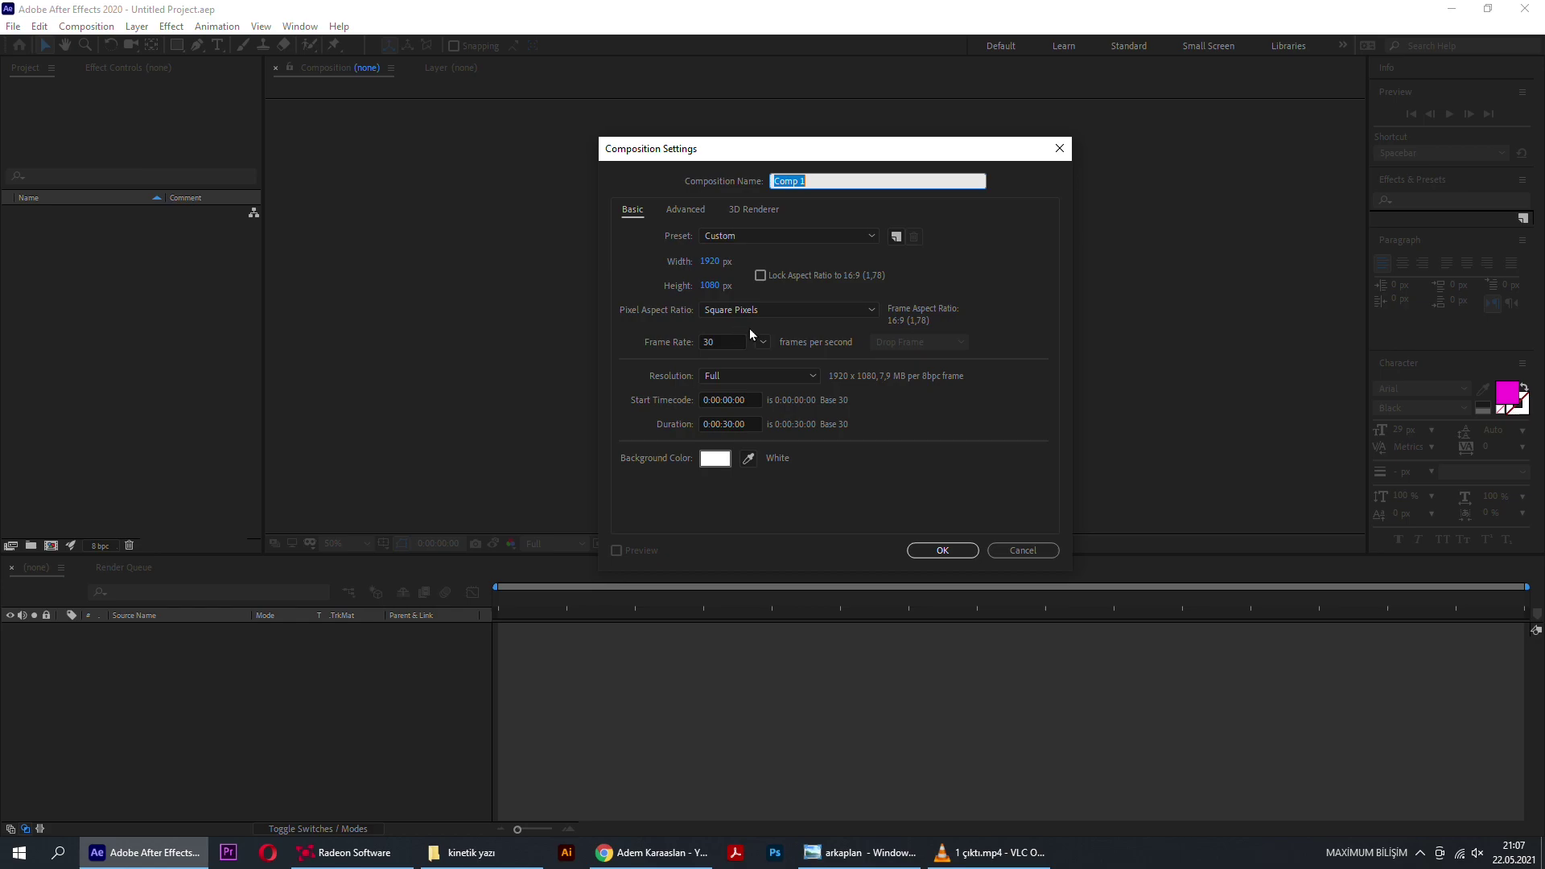
click(727, 424)
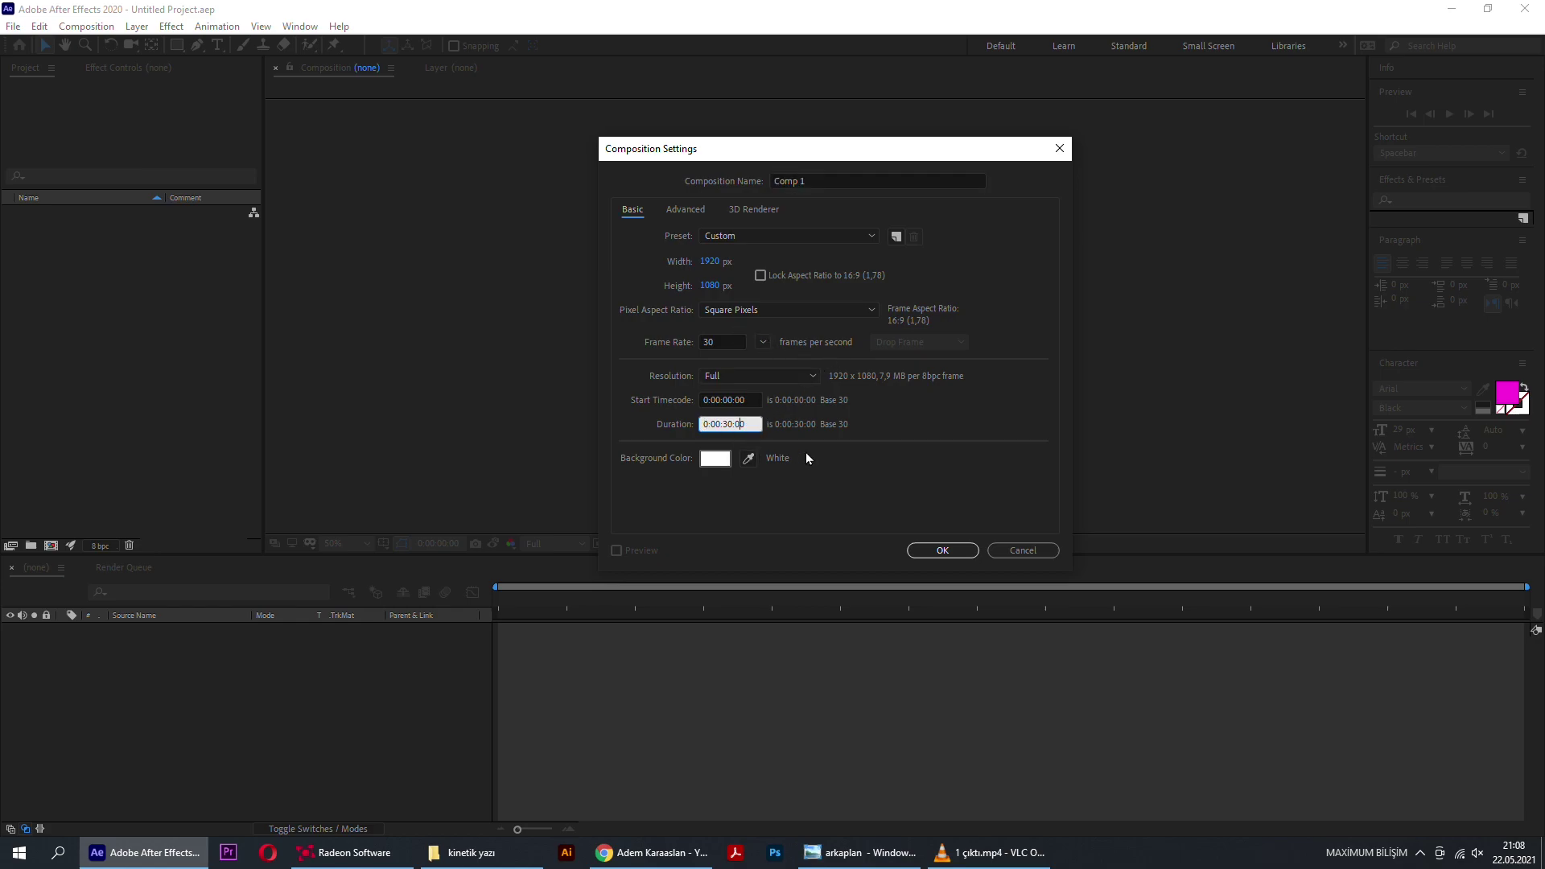
click(943, 551)
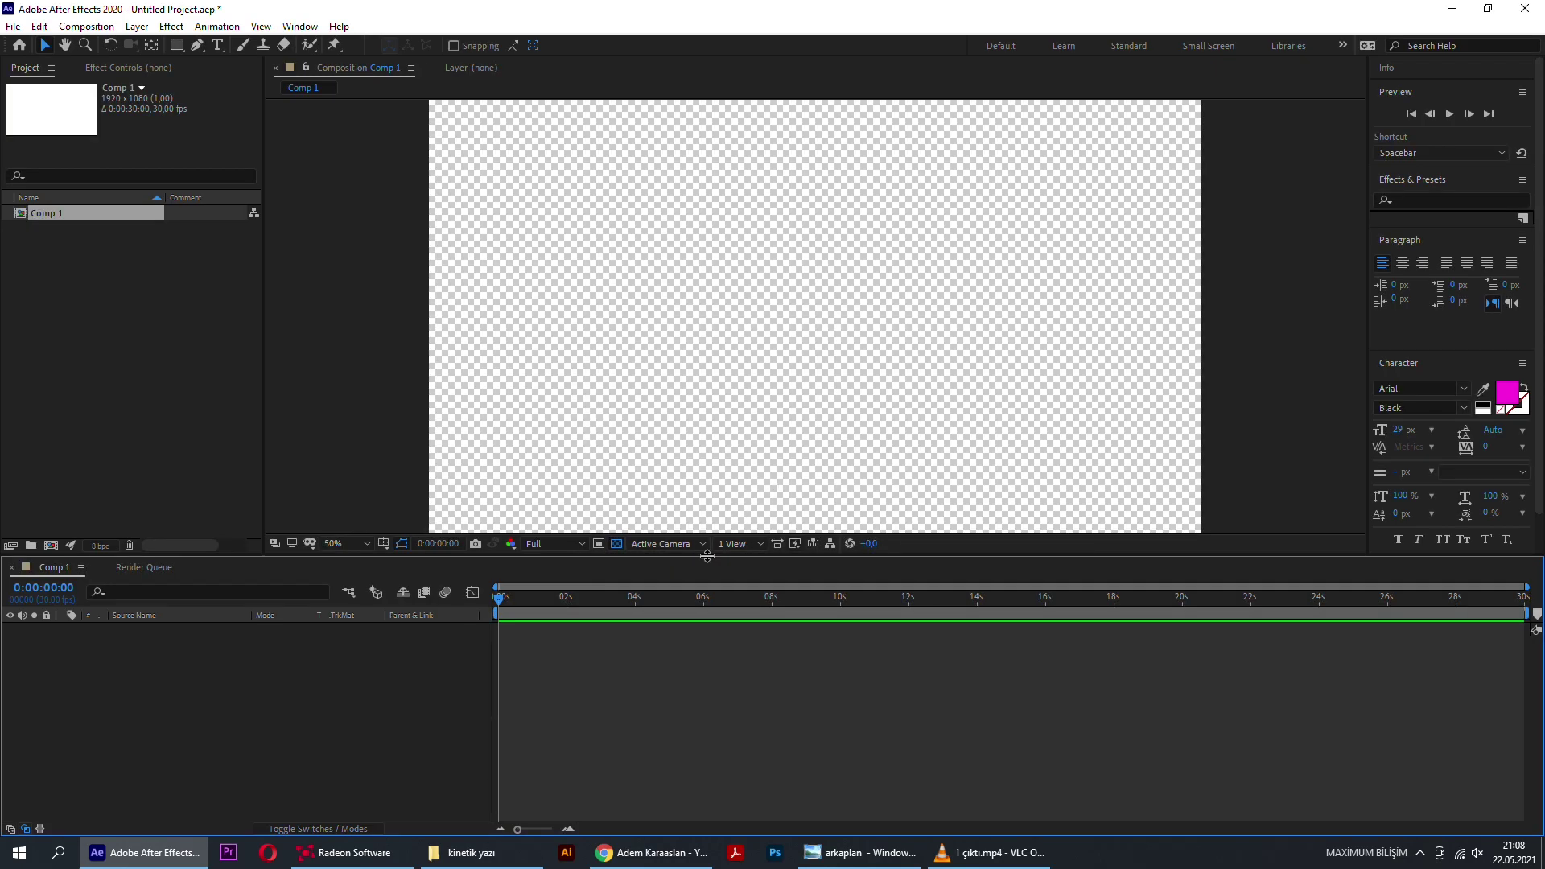
Step: Pan and zoom the empty Comp 1 canvas, toggling the transparency grid off and on
drag(855, 308, 865, 325)
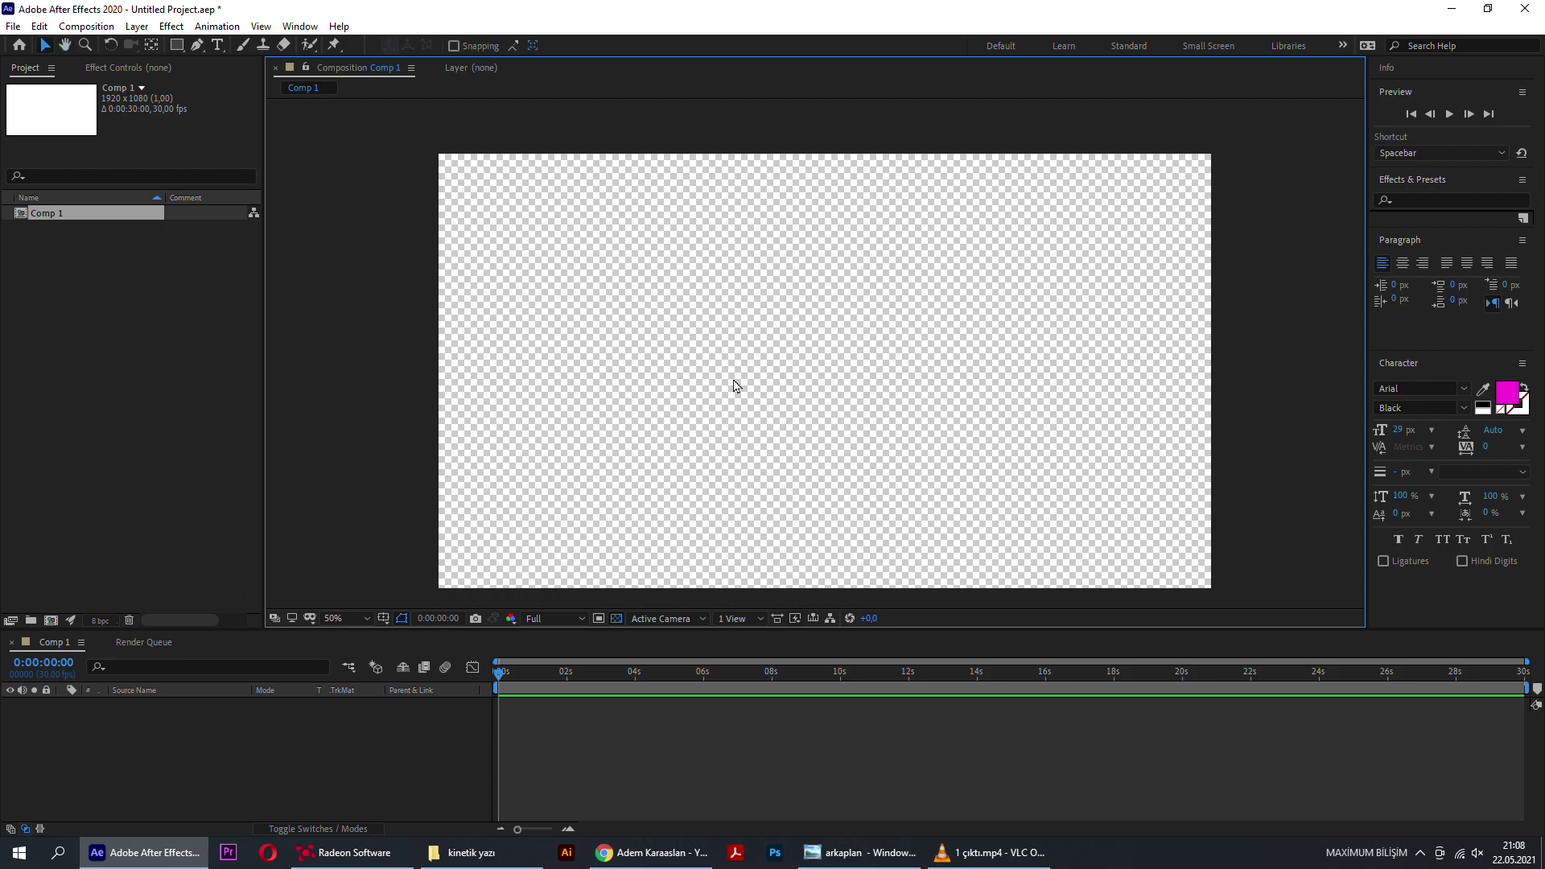
scroll(738, 407, up, 1)
scroll(748, 290, down, 3)
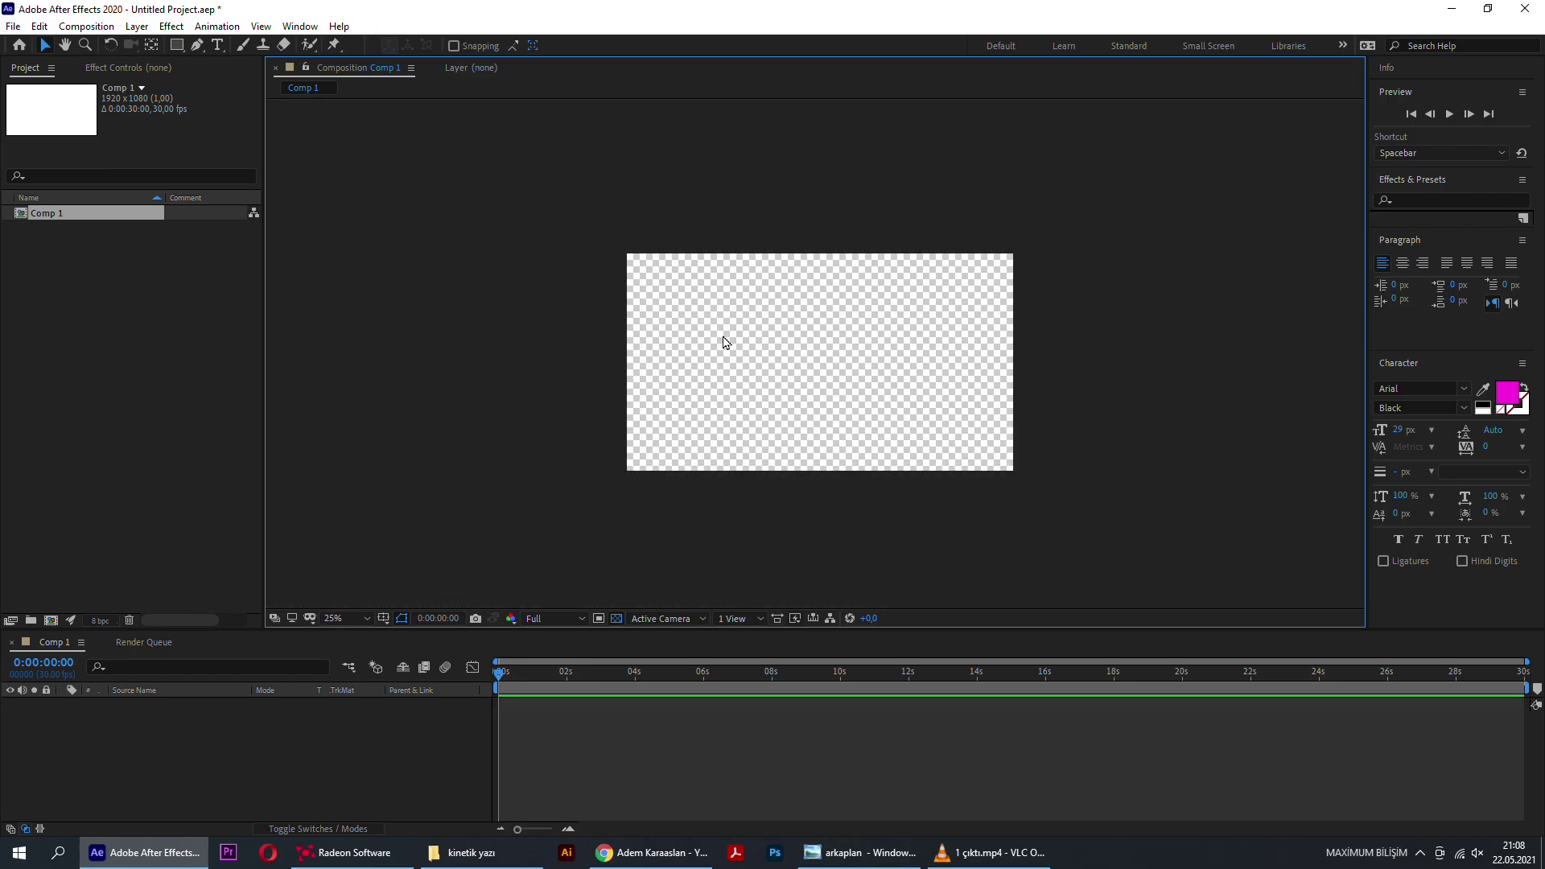
scroll(823, 277, up, 2)
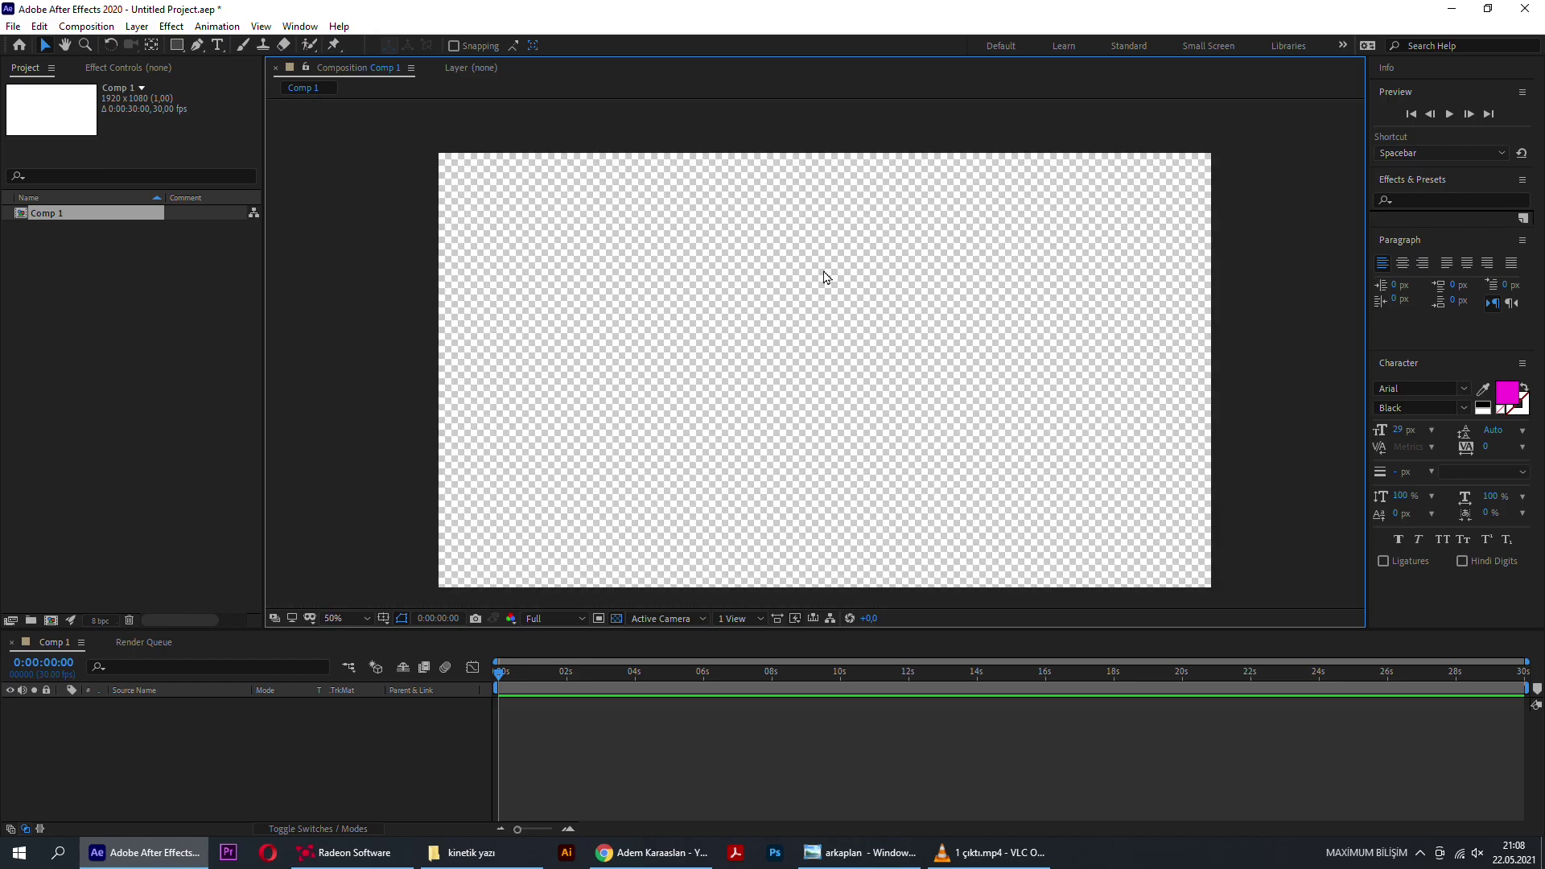
click(617, 619)
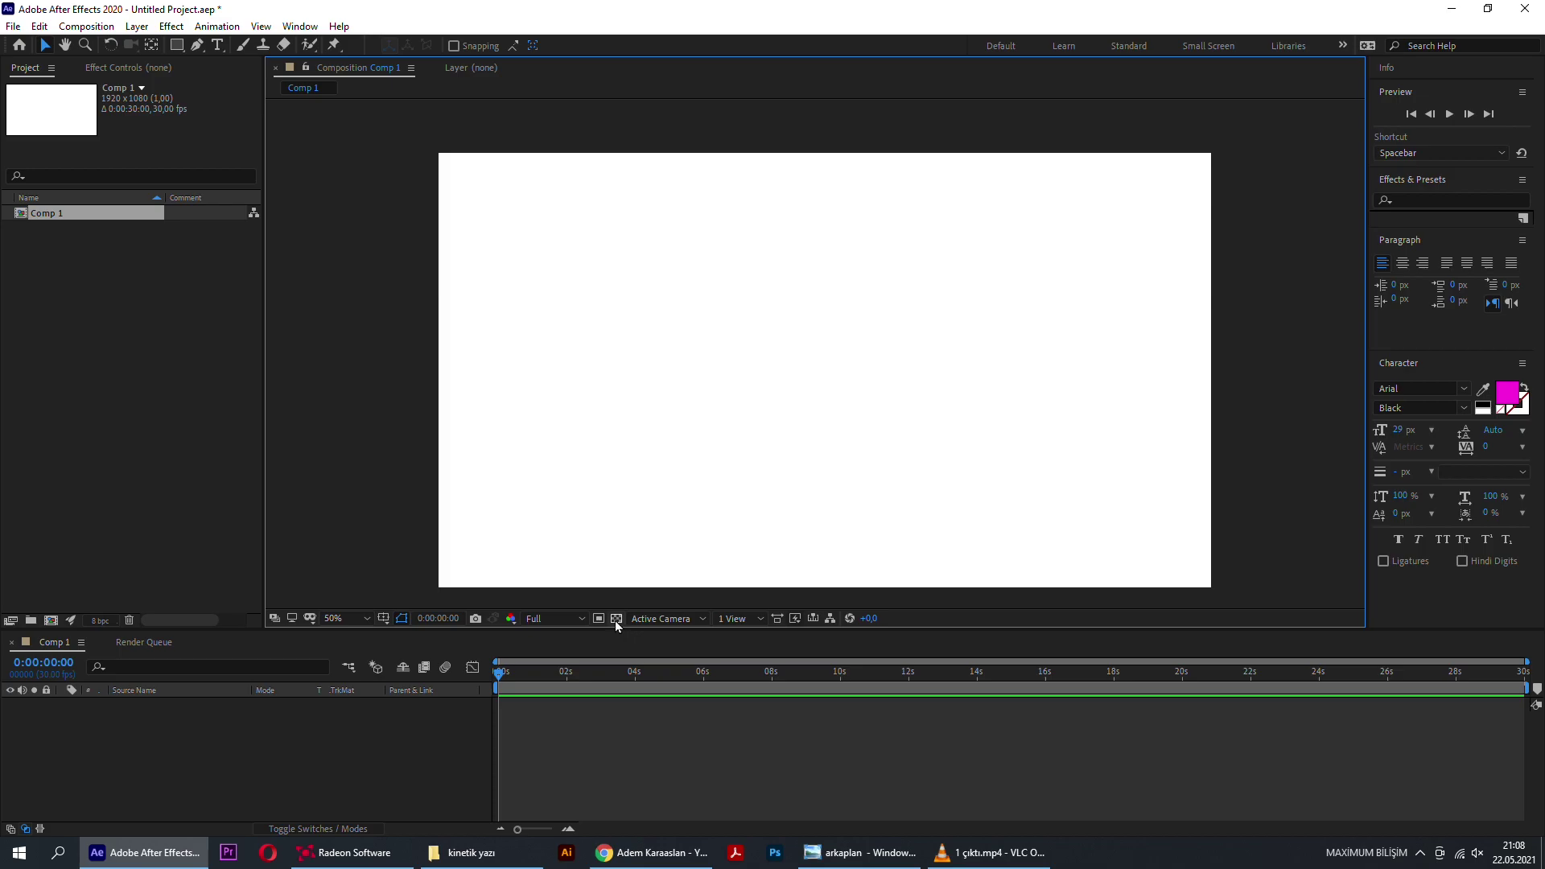
click(618, 621)
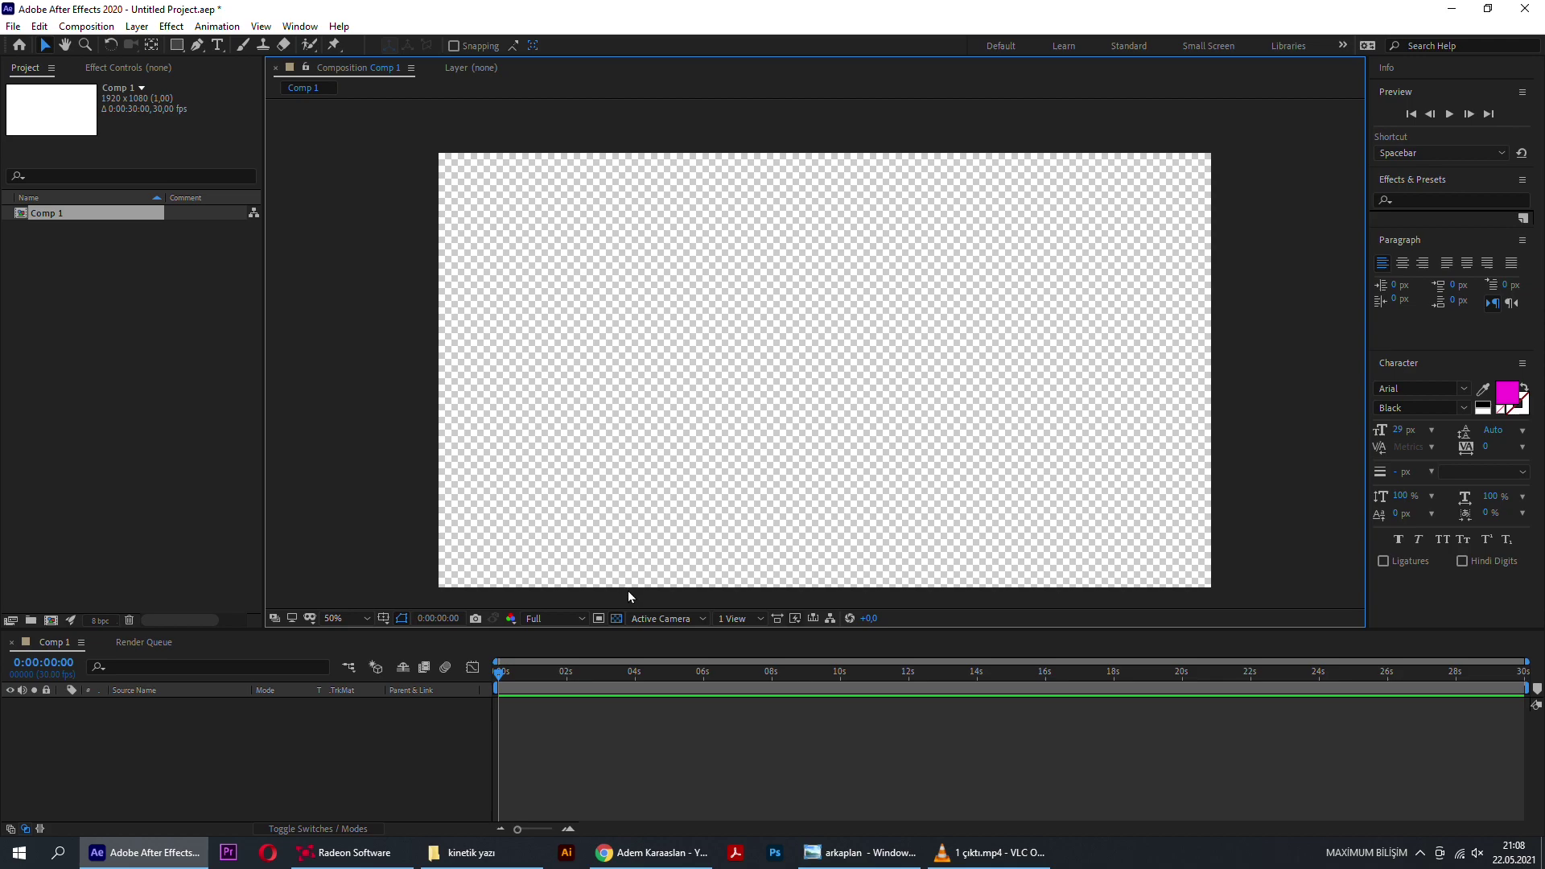
Step: Clear the project selection and raise the viewer/Timeline divider to enlarge the Timeline
scroll(697, 461, down, 2)
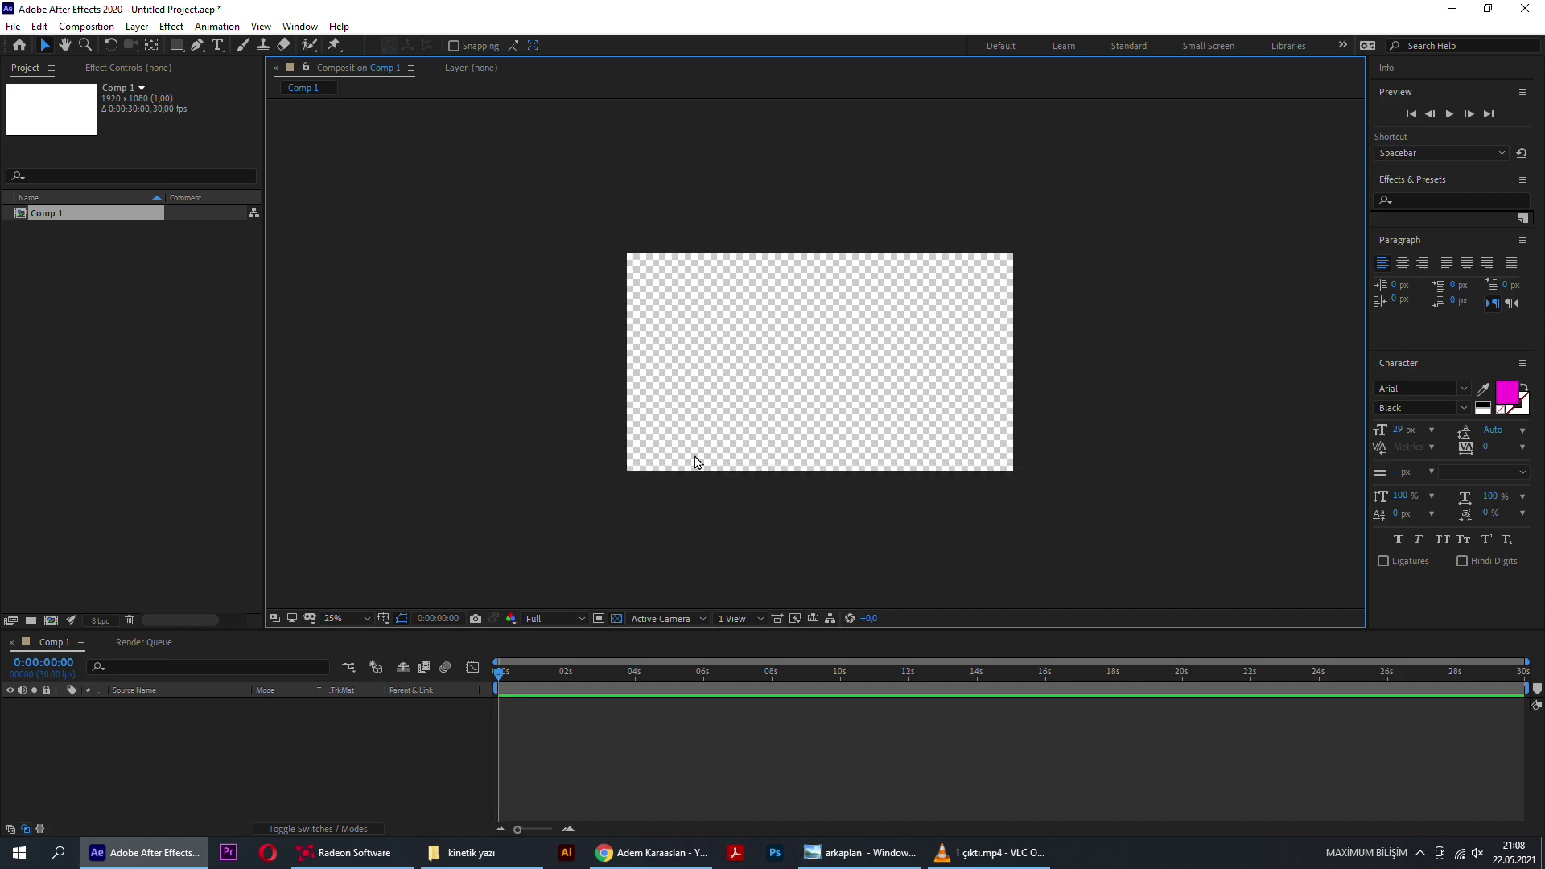
scroll(697, 460, up, 4)
scroll(697, 462, down, 2)
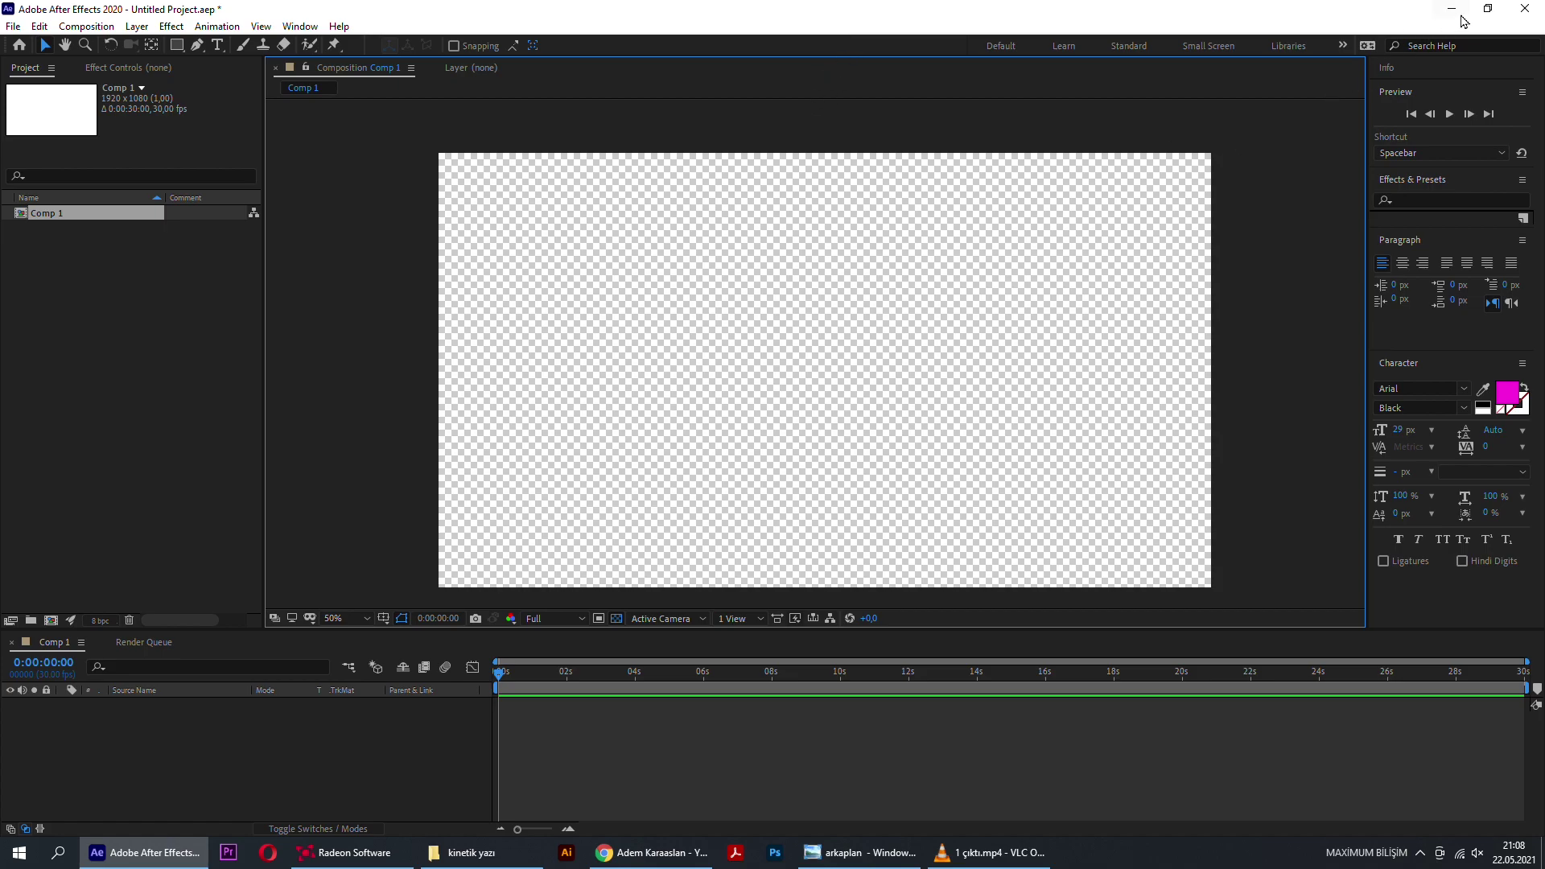
click(181, 358)
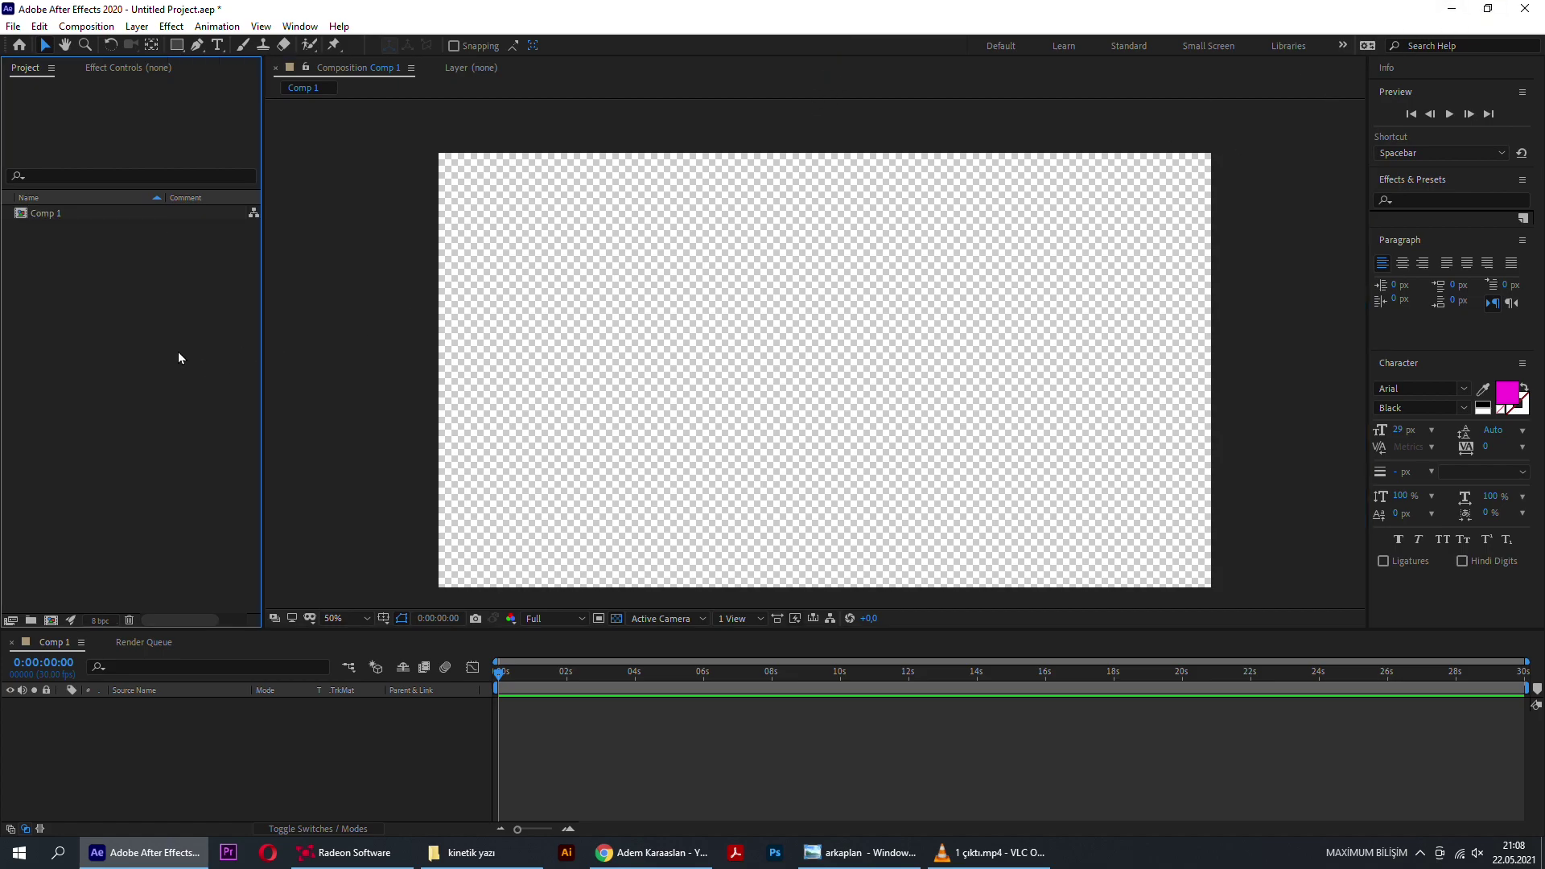
click(451, 311)
click(279, 710)
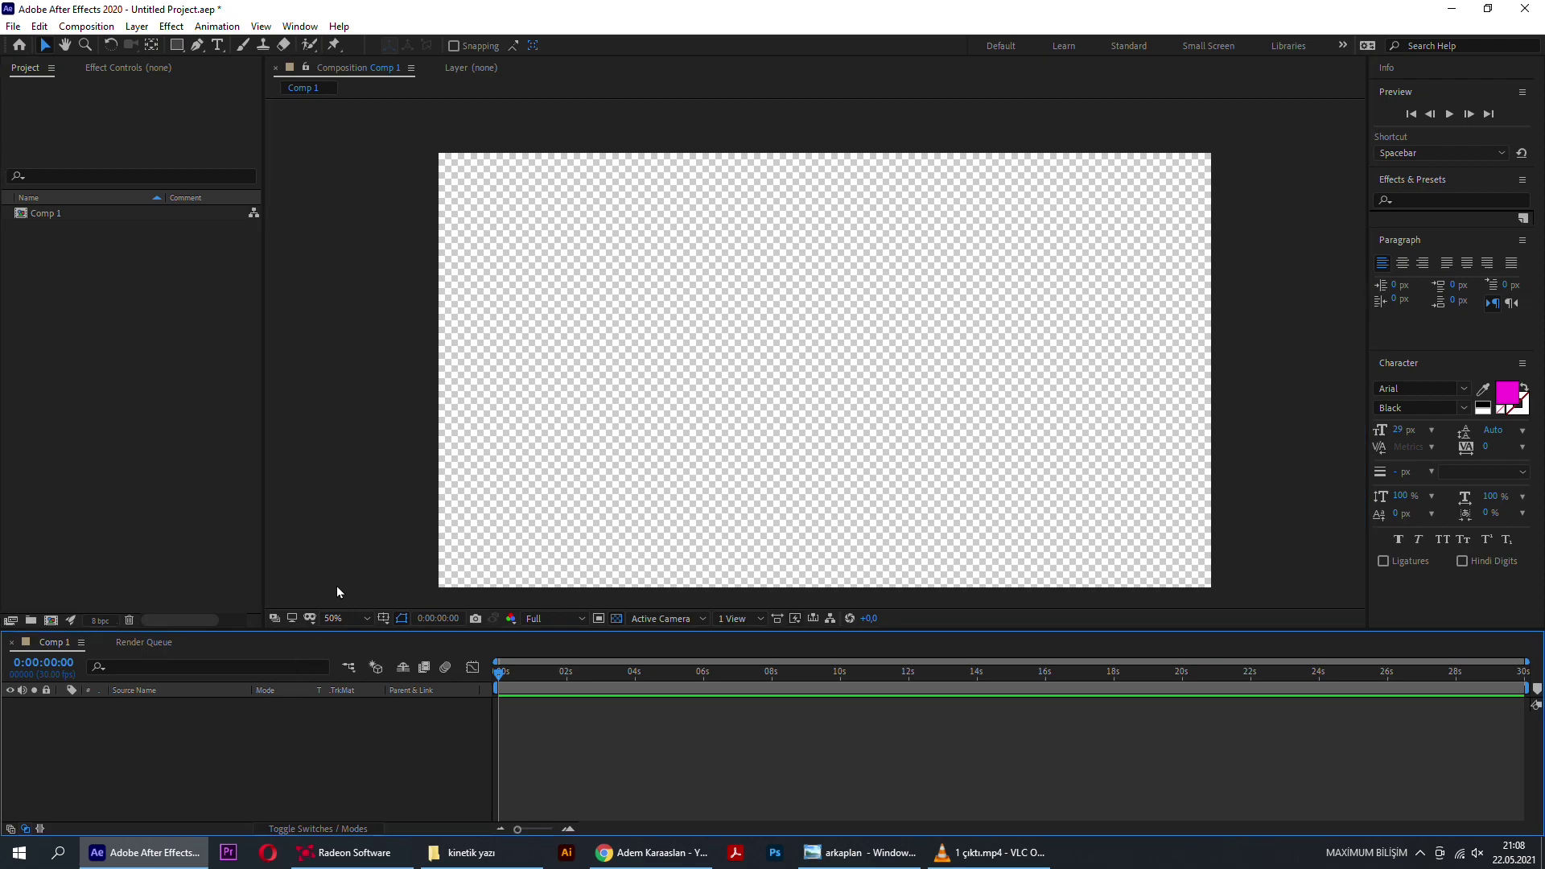
drag(329, 630, 333, 586)
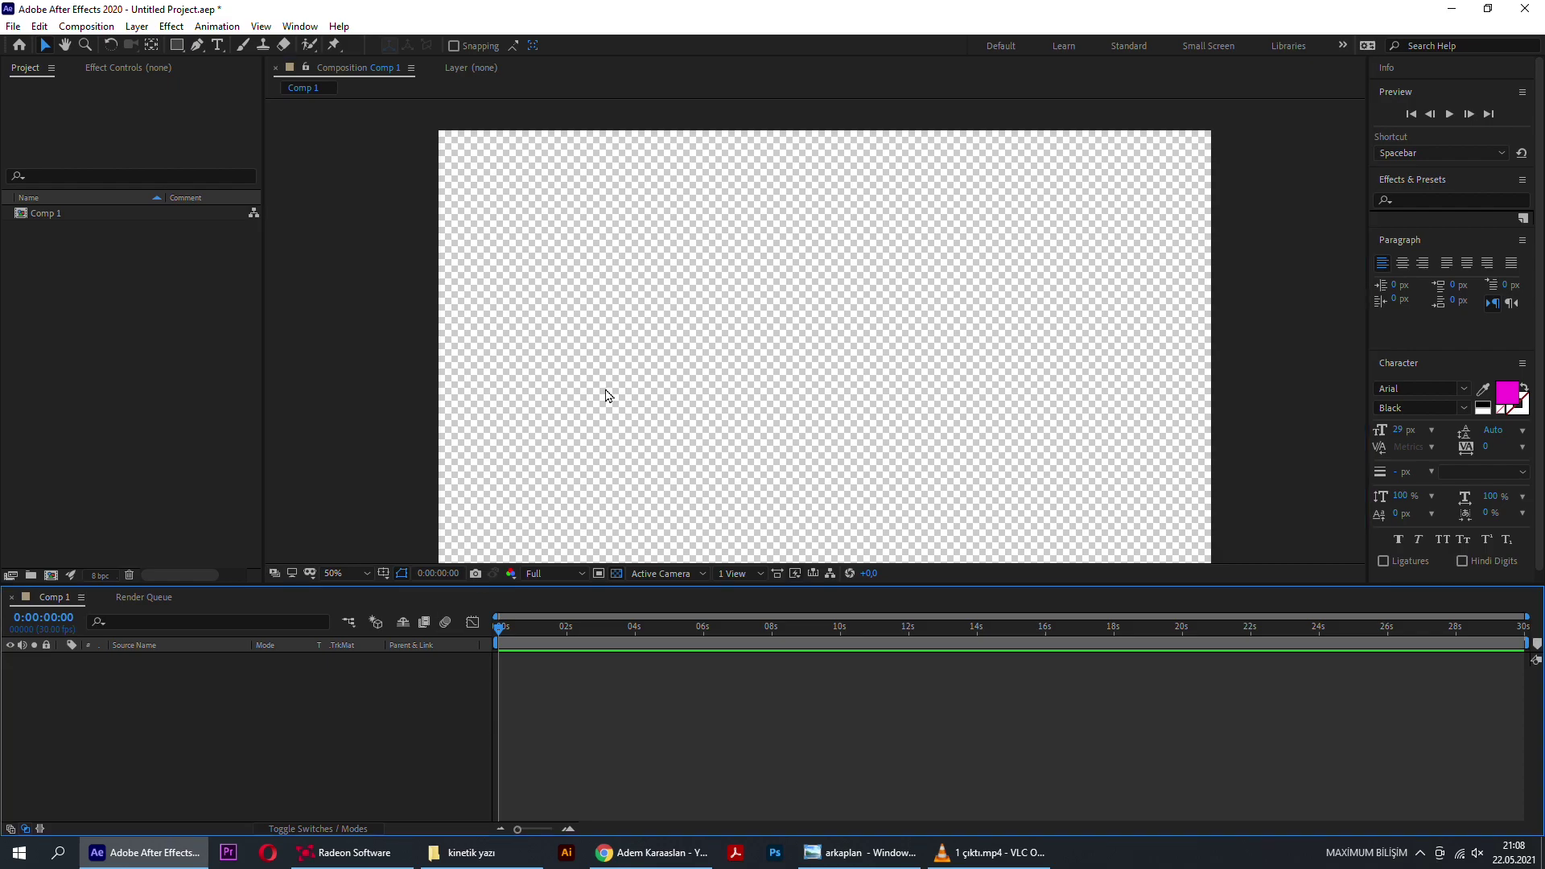
Step: Create a text layer with the author's first name in capitals near the top-left, scaled up
click(218, 46)
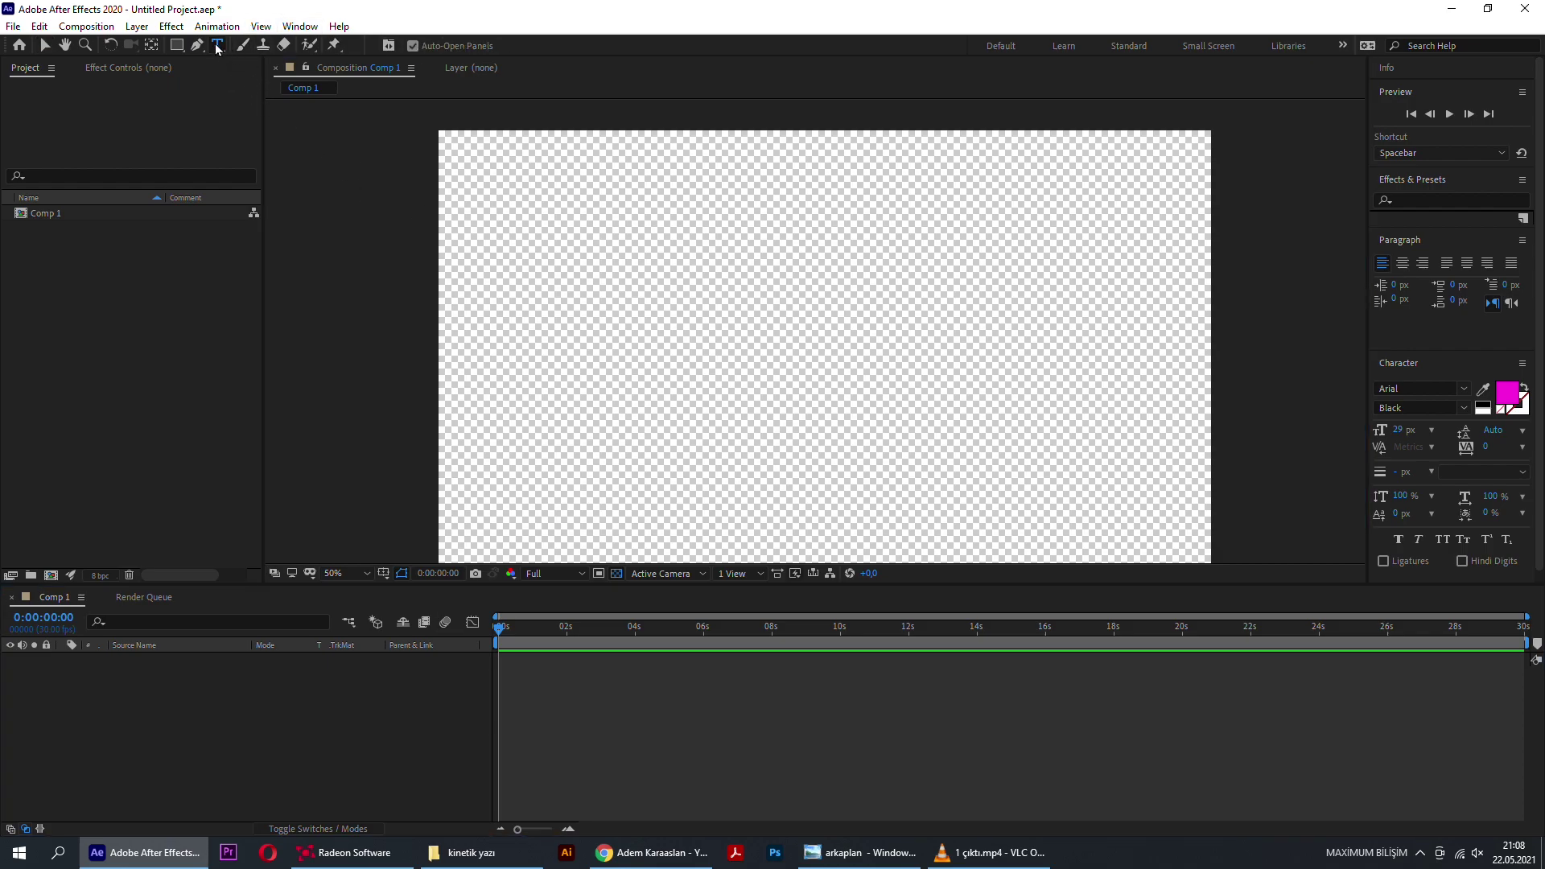
click(544, 245)
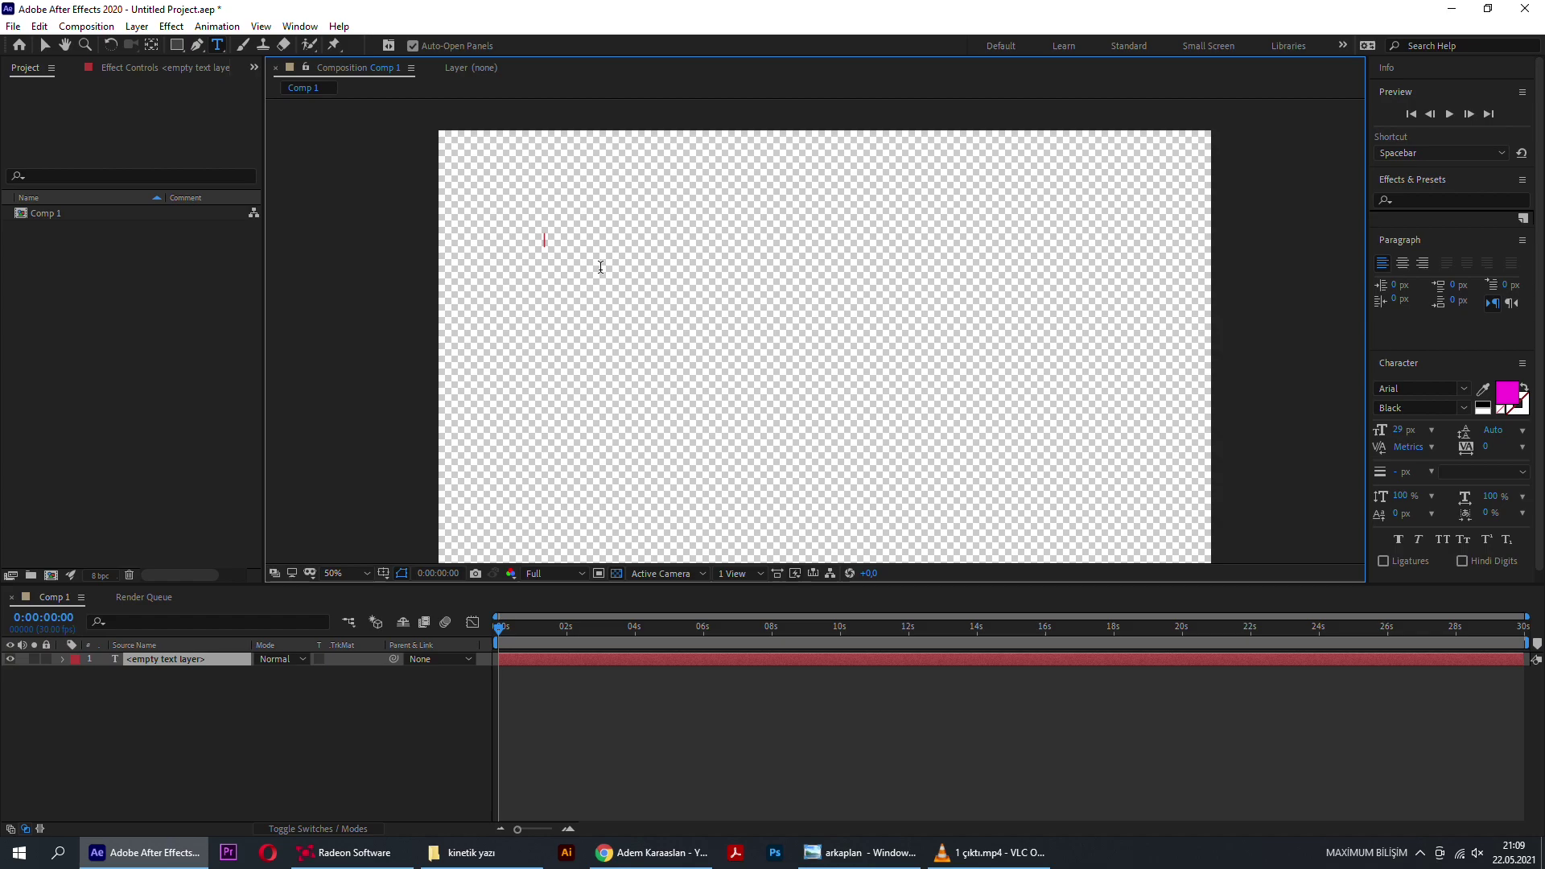
text(ADEM)
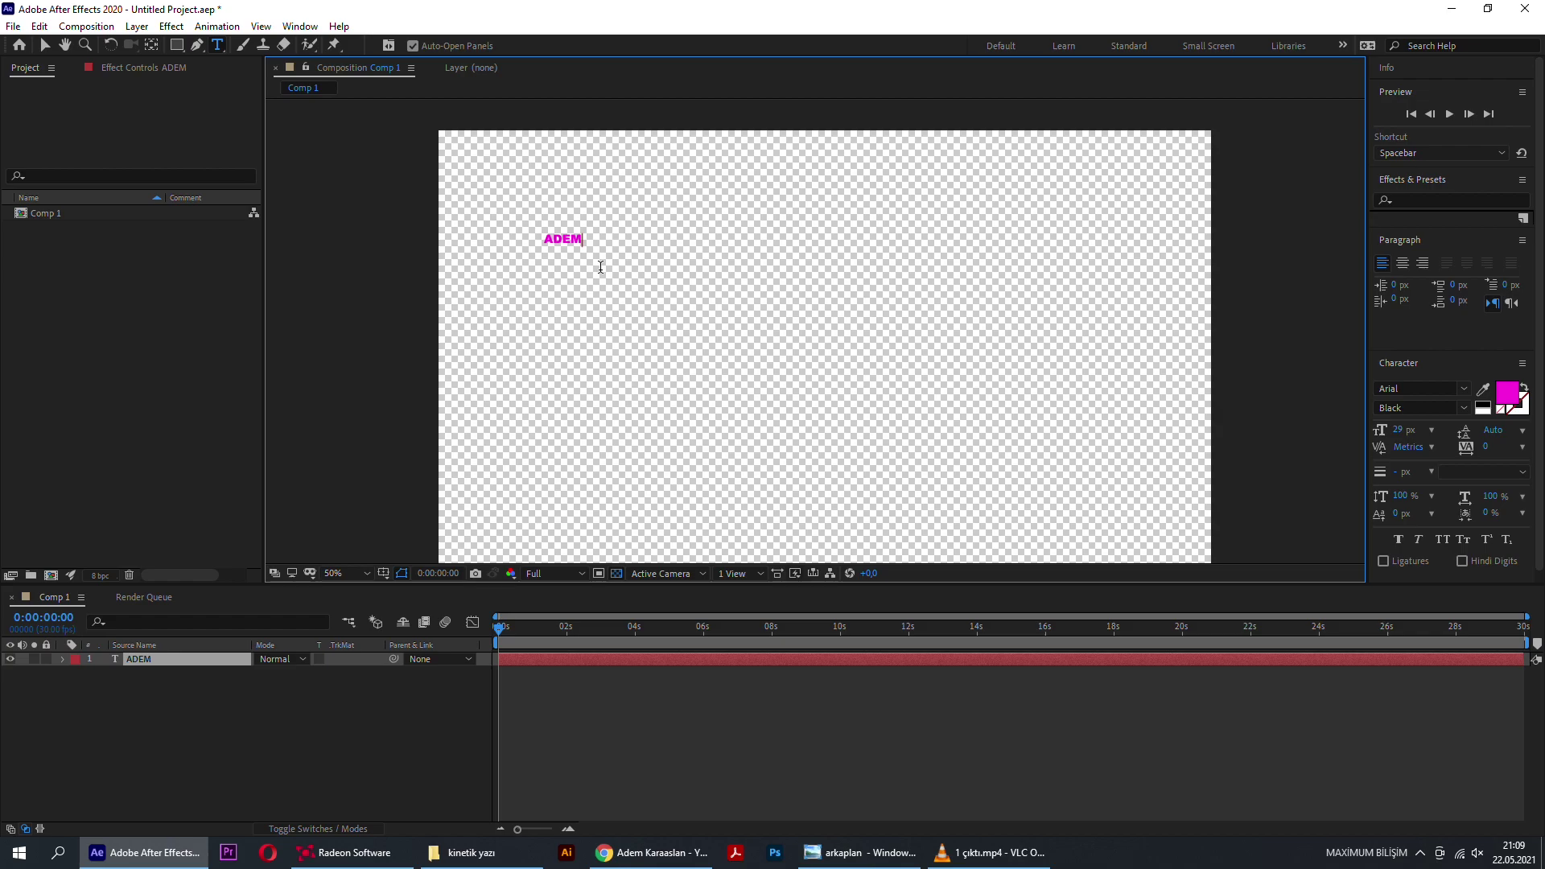
key(KP_Enter)
key(v)
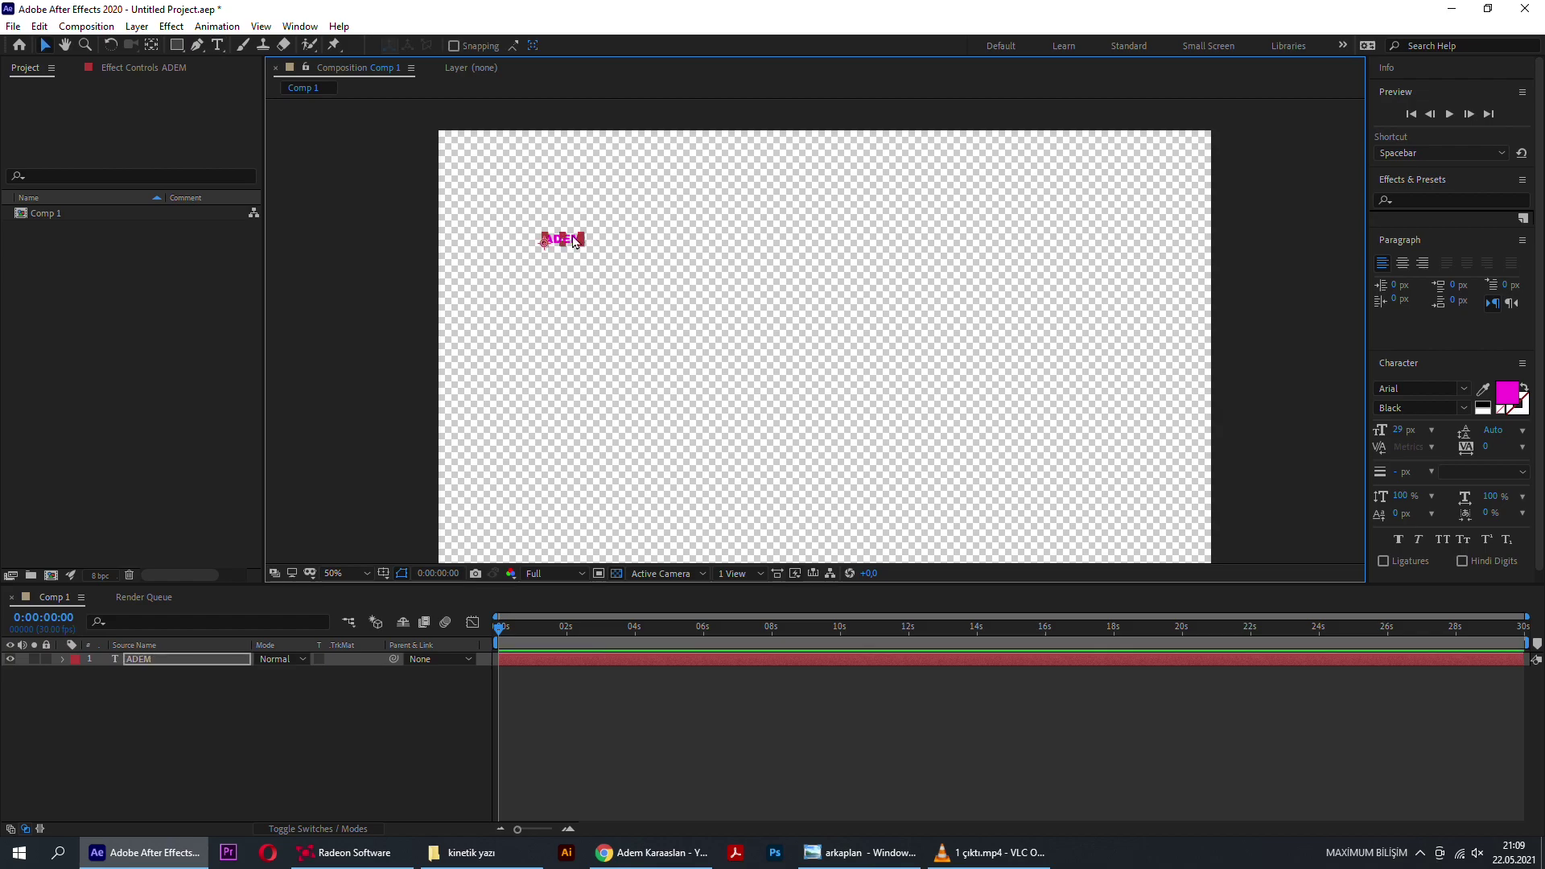
mouse_move(585, 241)
mouse_down()
mouse_move(829, 197)
mouse_move(943, 151)
mouse_move(997, 168)
mouse_up()
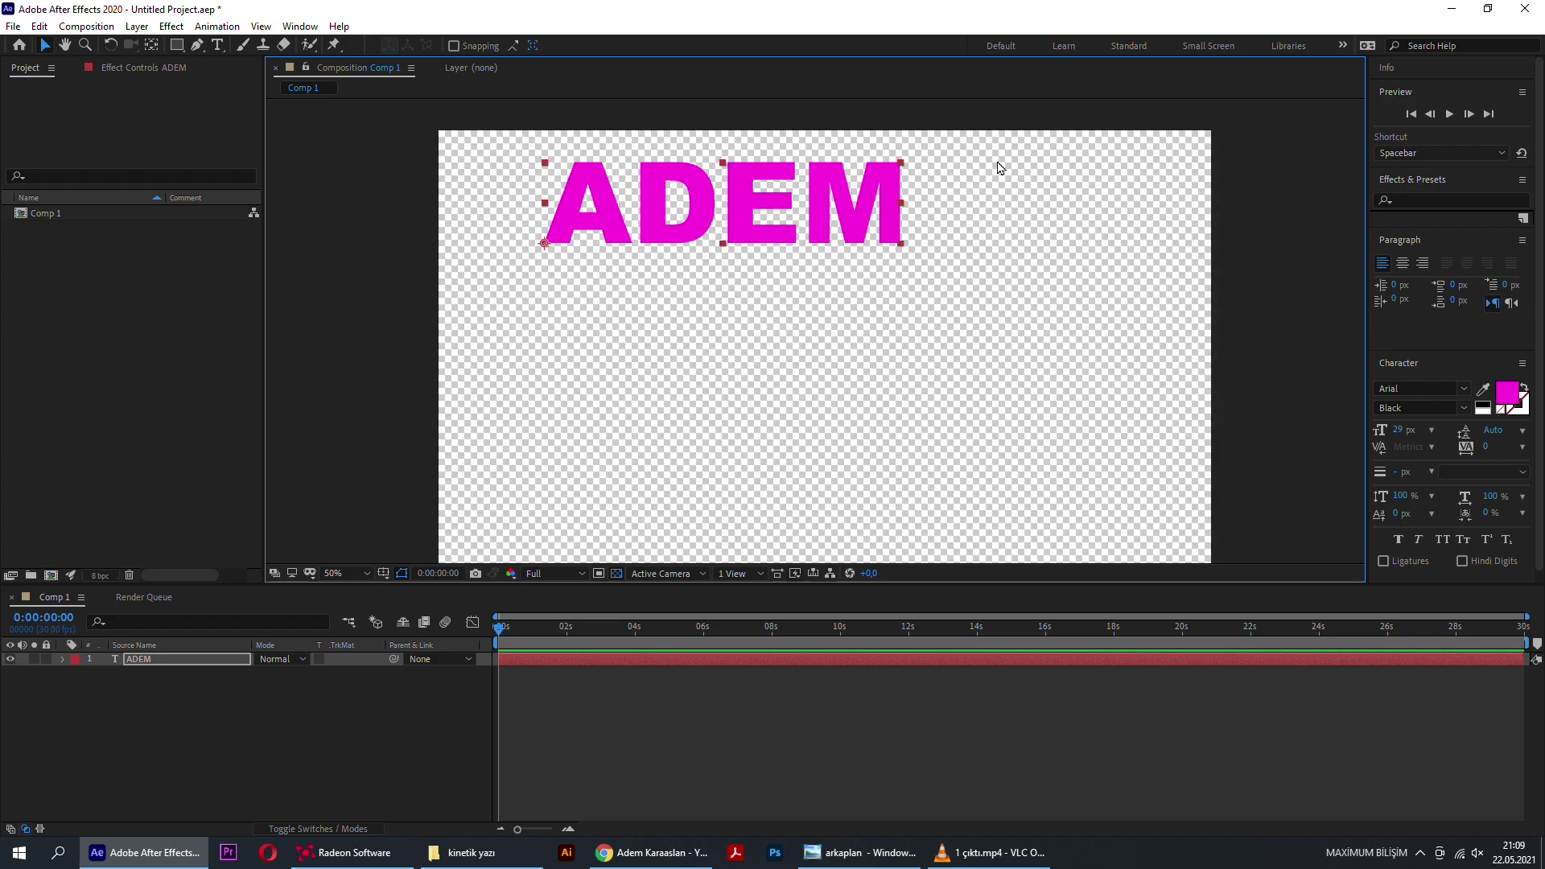
Step: Retype the first name in title case, then enlarge it and move it up-left
double_click(782, 224)
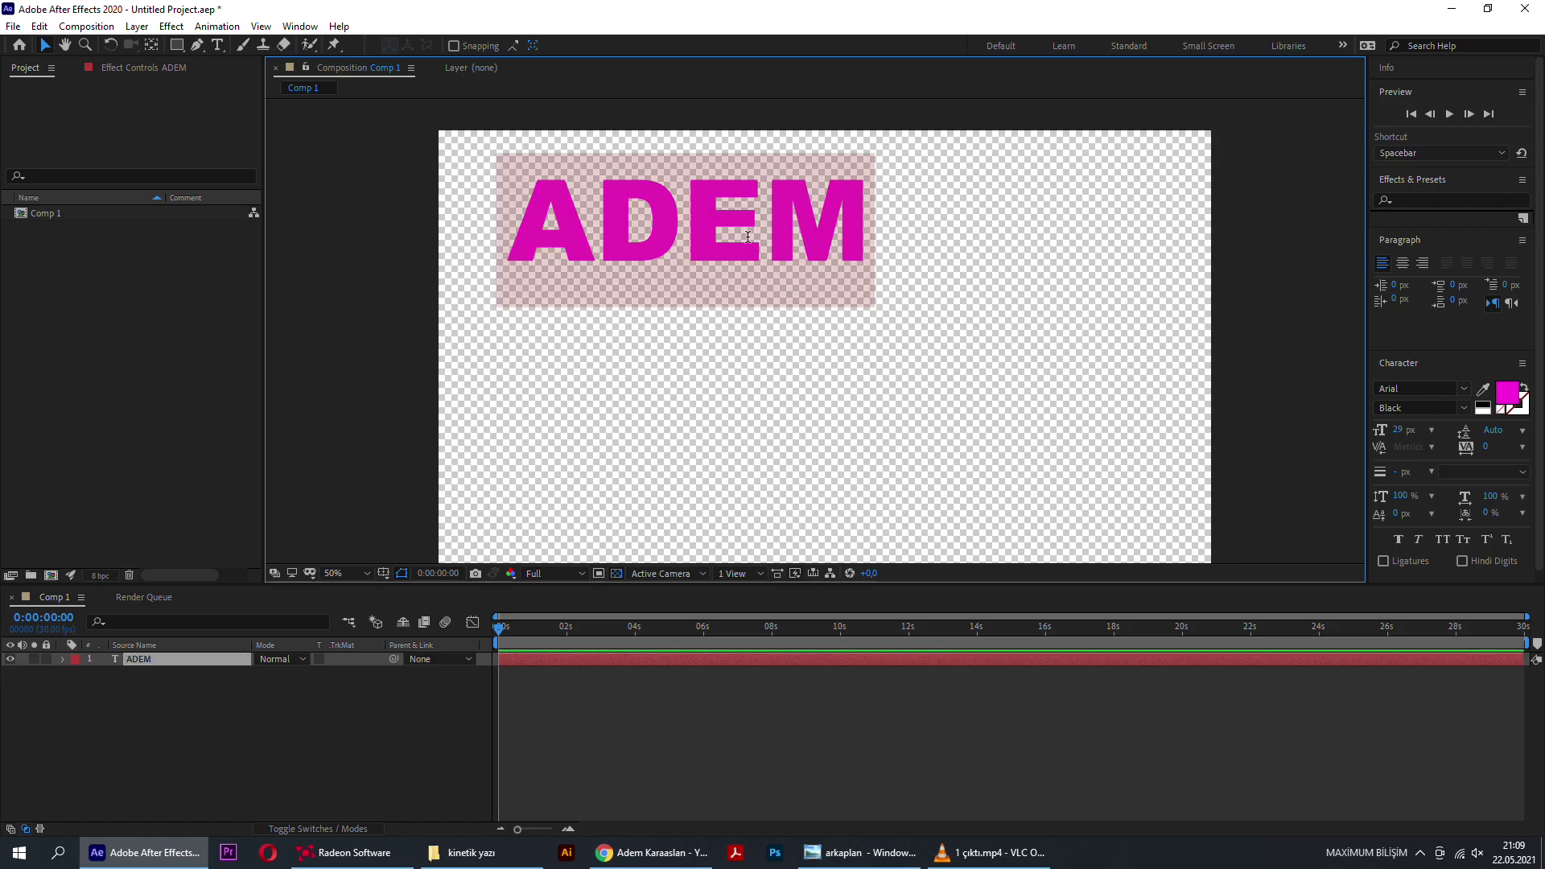
text(ade)
key(ctrl+a)
text(Ad)
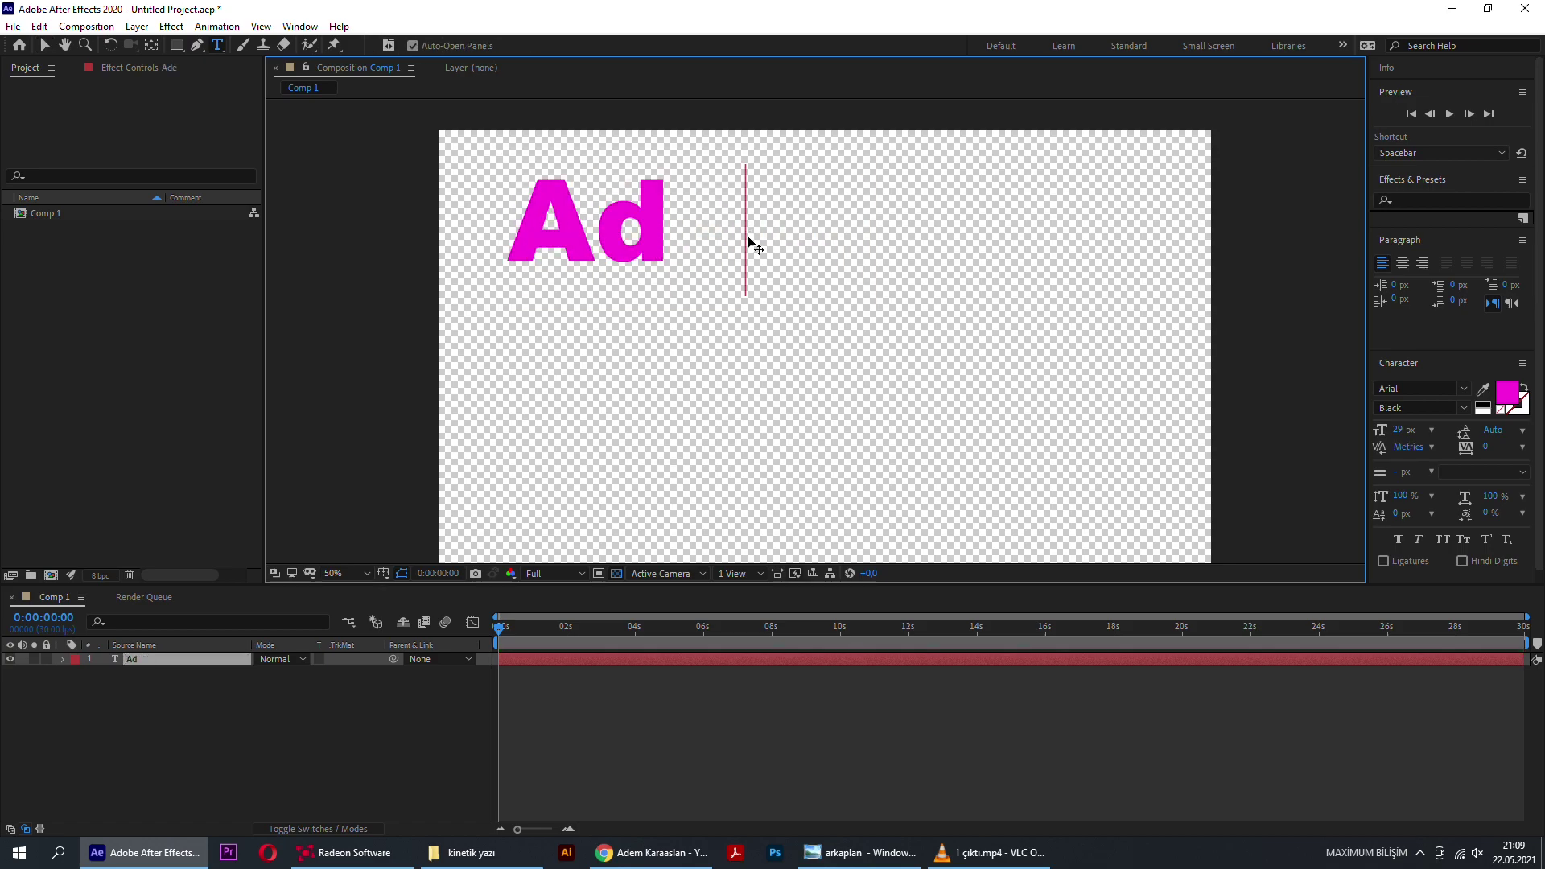
text(em)
key(Escape)
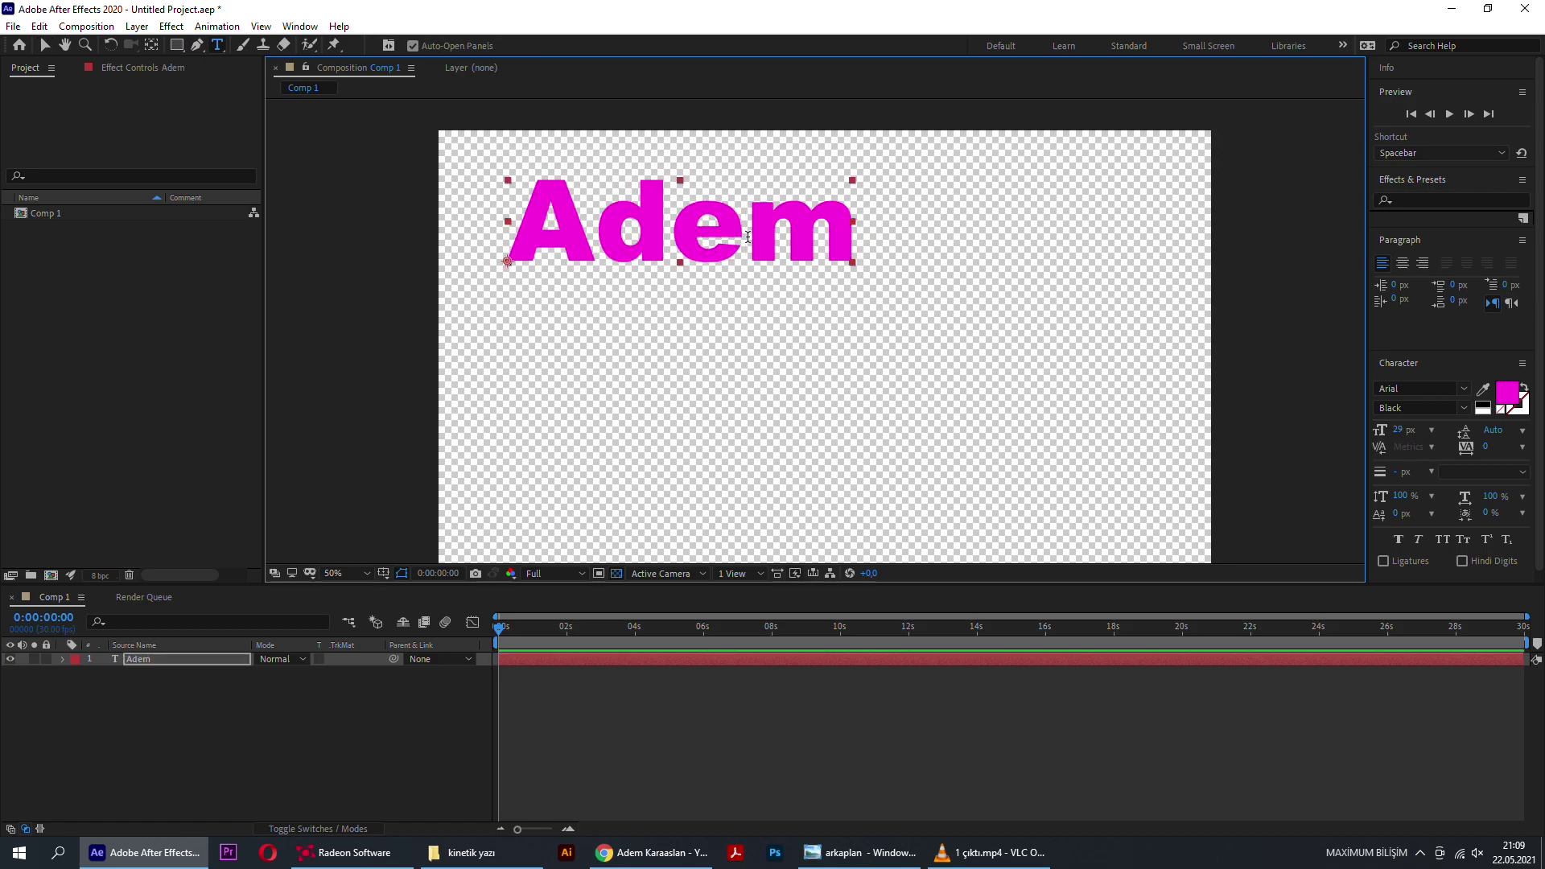
key(v)
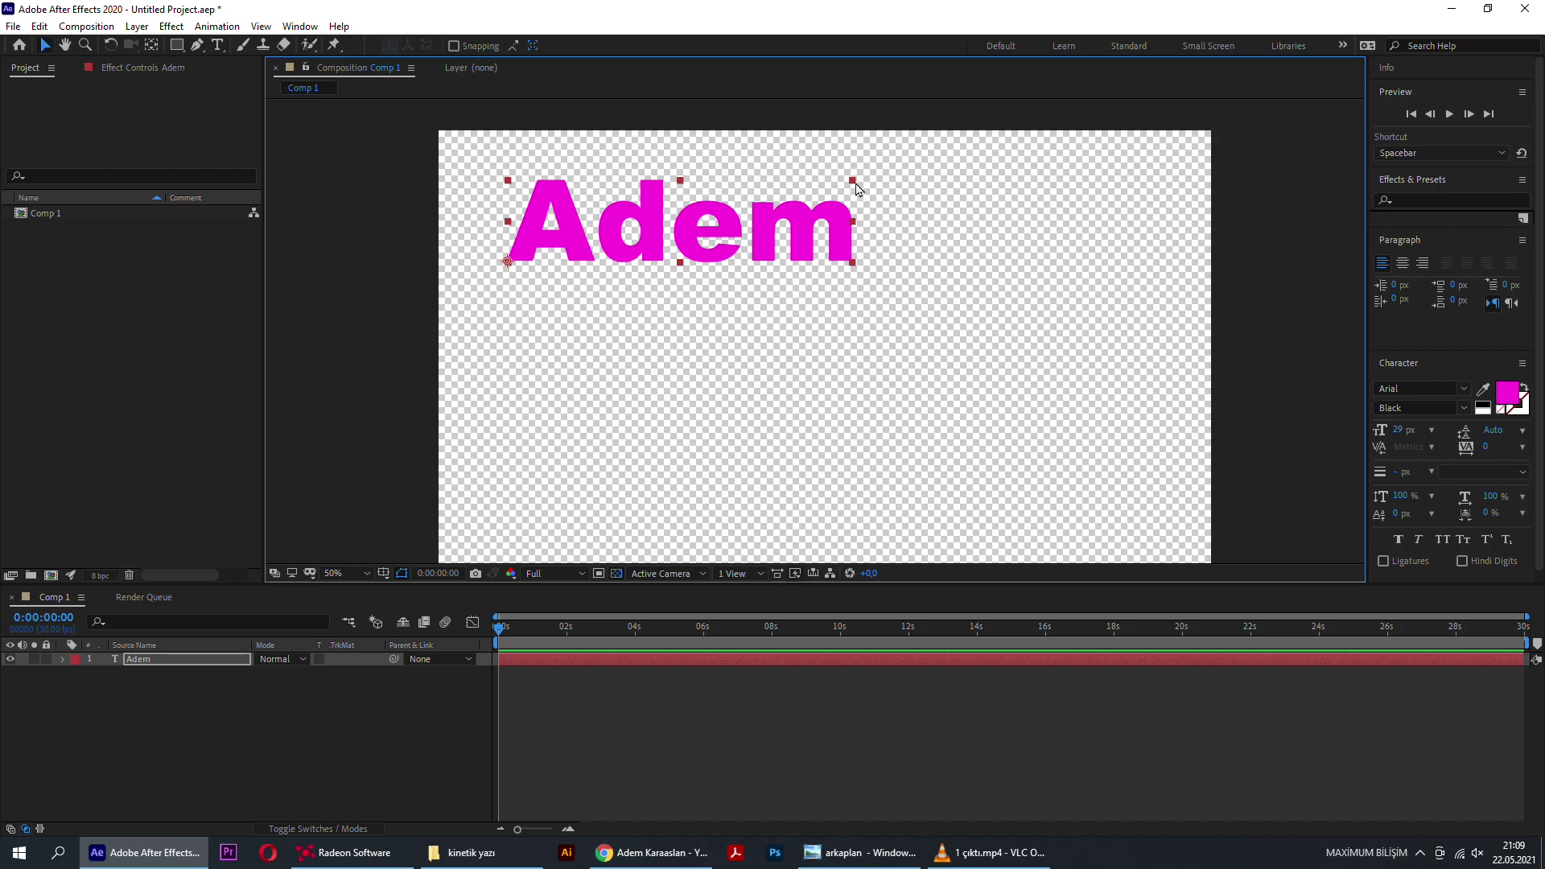
click(865, 181)
click(839, 203)
drag(853, 180, 866, 170)
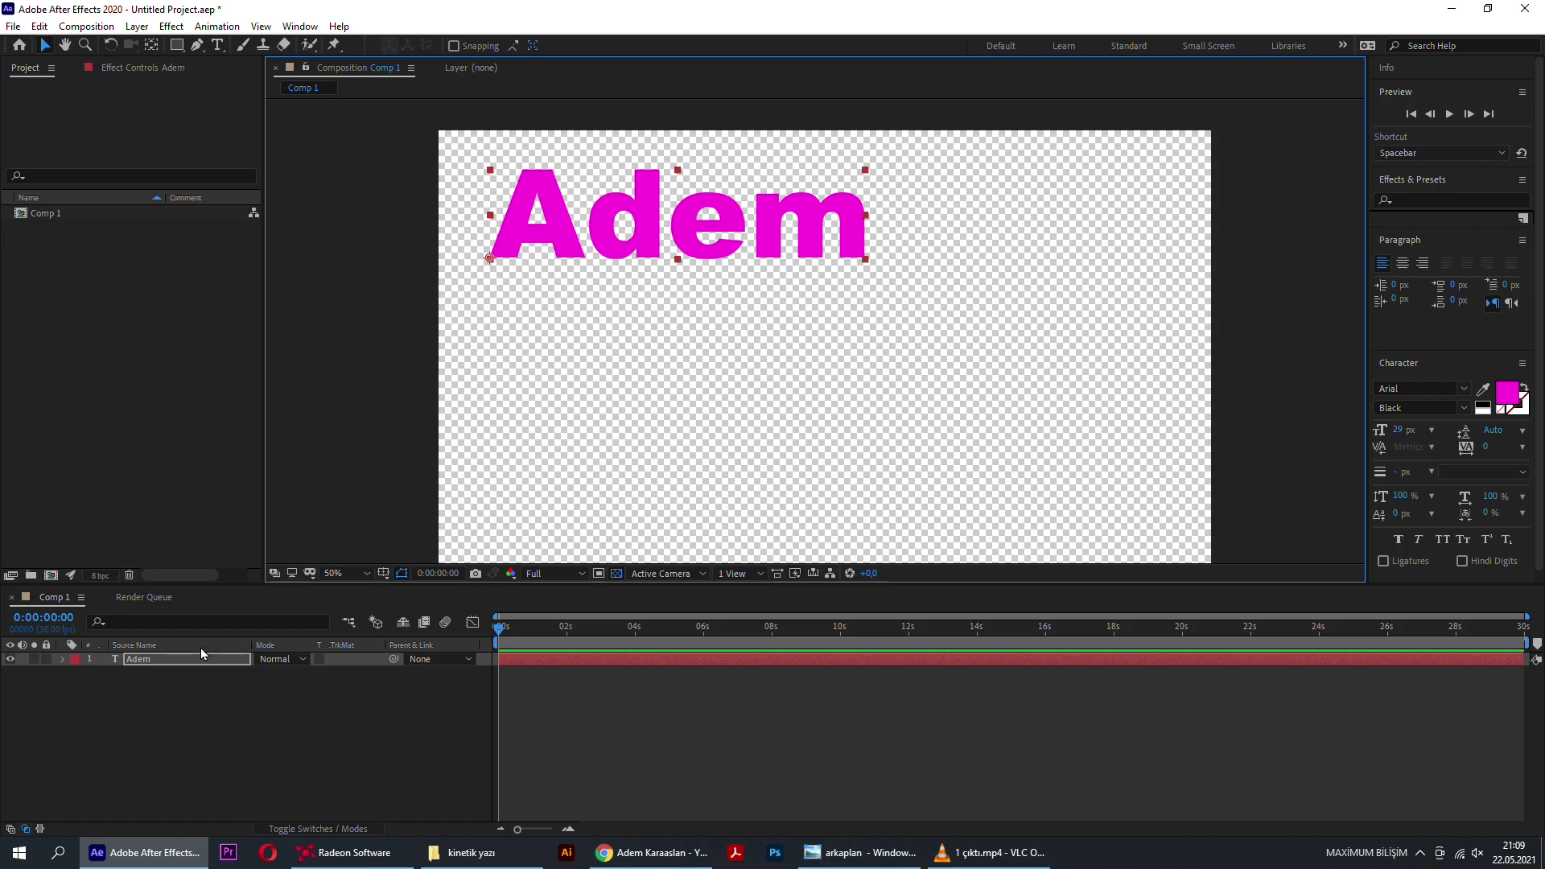
Step: Duplicate the first-name layer, move the copy below, and retype it as the author's surname
key(ctrl+d)
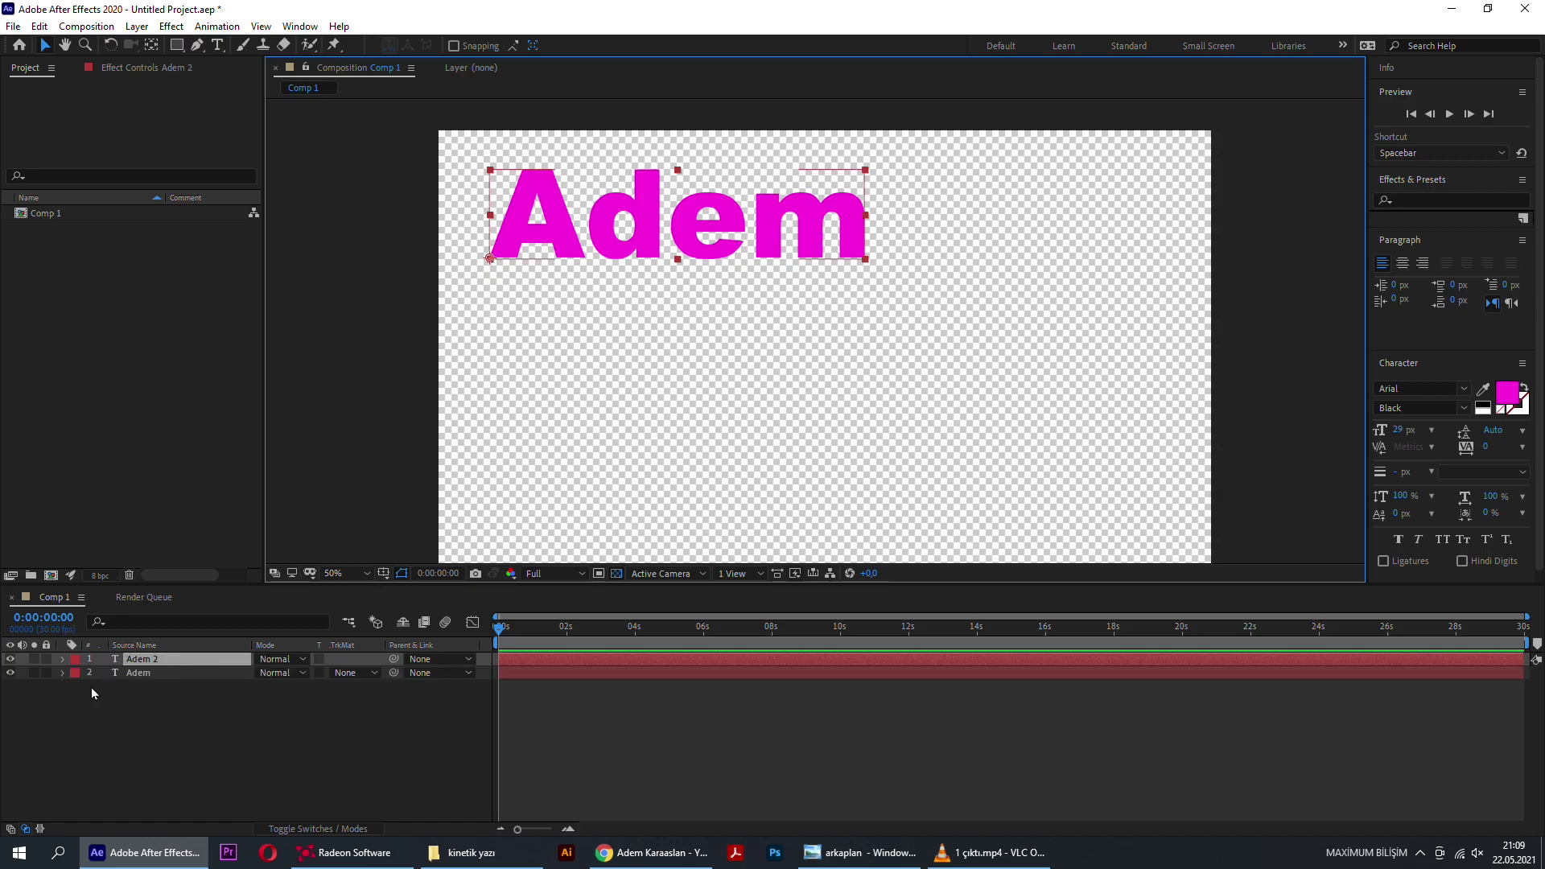
drag(676, 227, 671, 337)
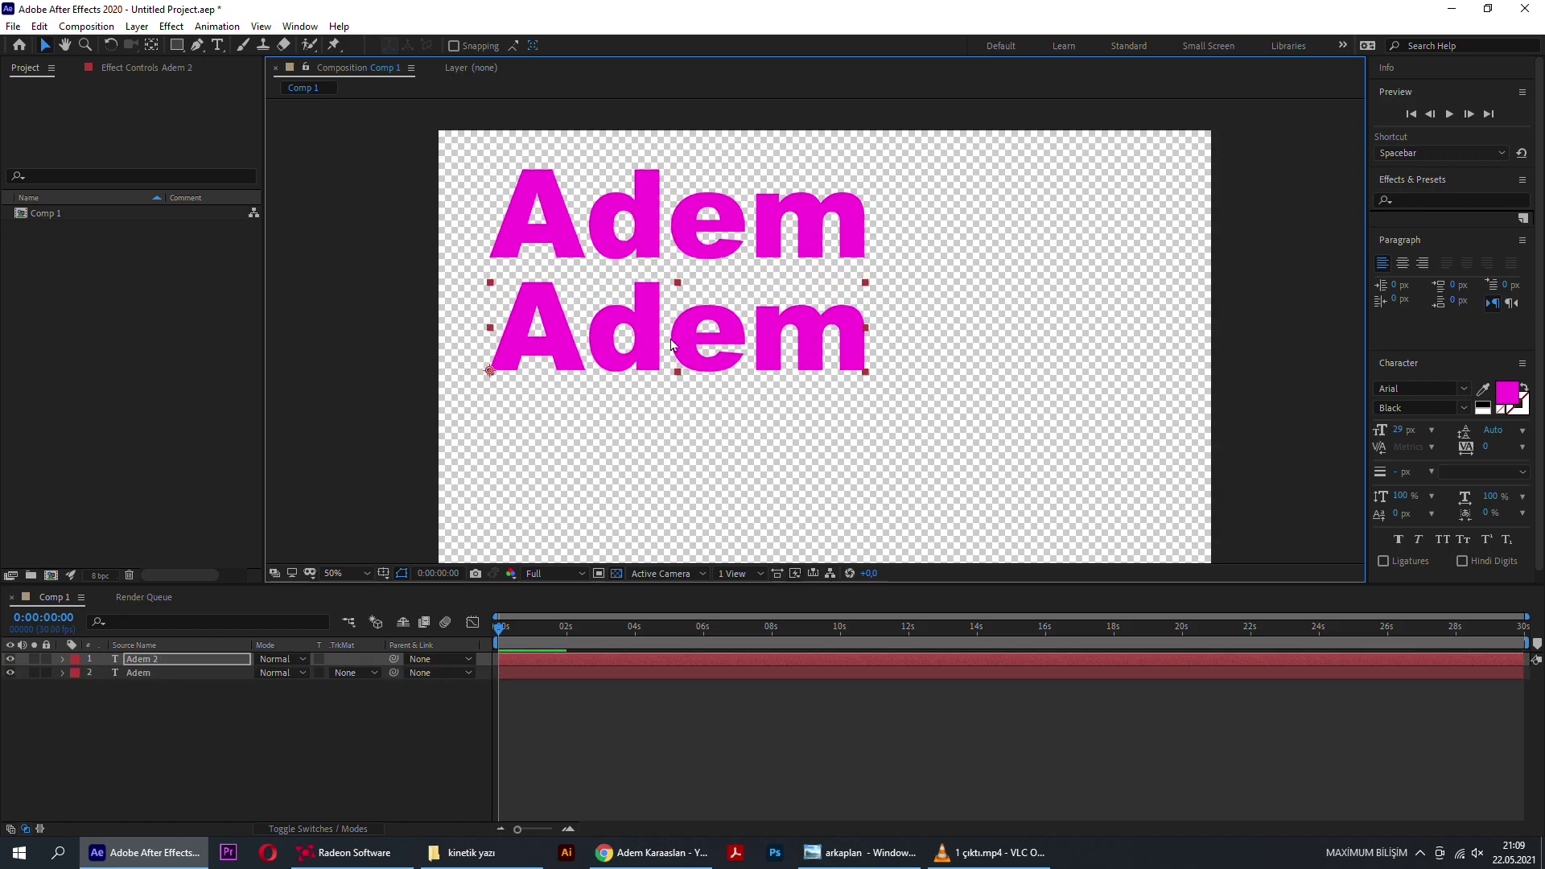
key(ctrl+t)
double_click(671, 337)
text(K)
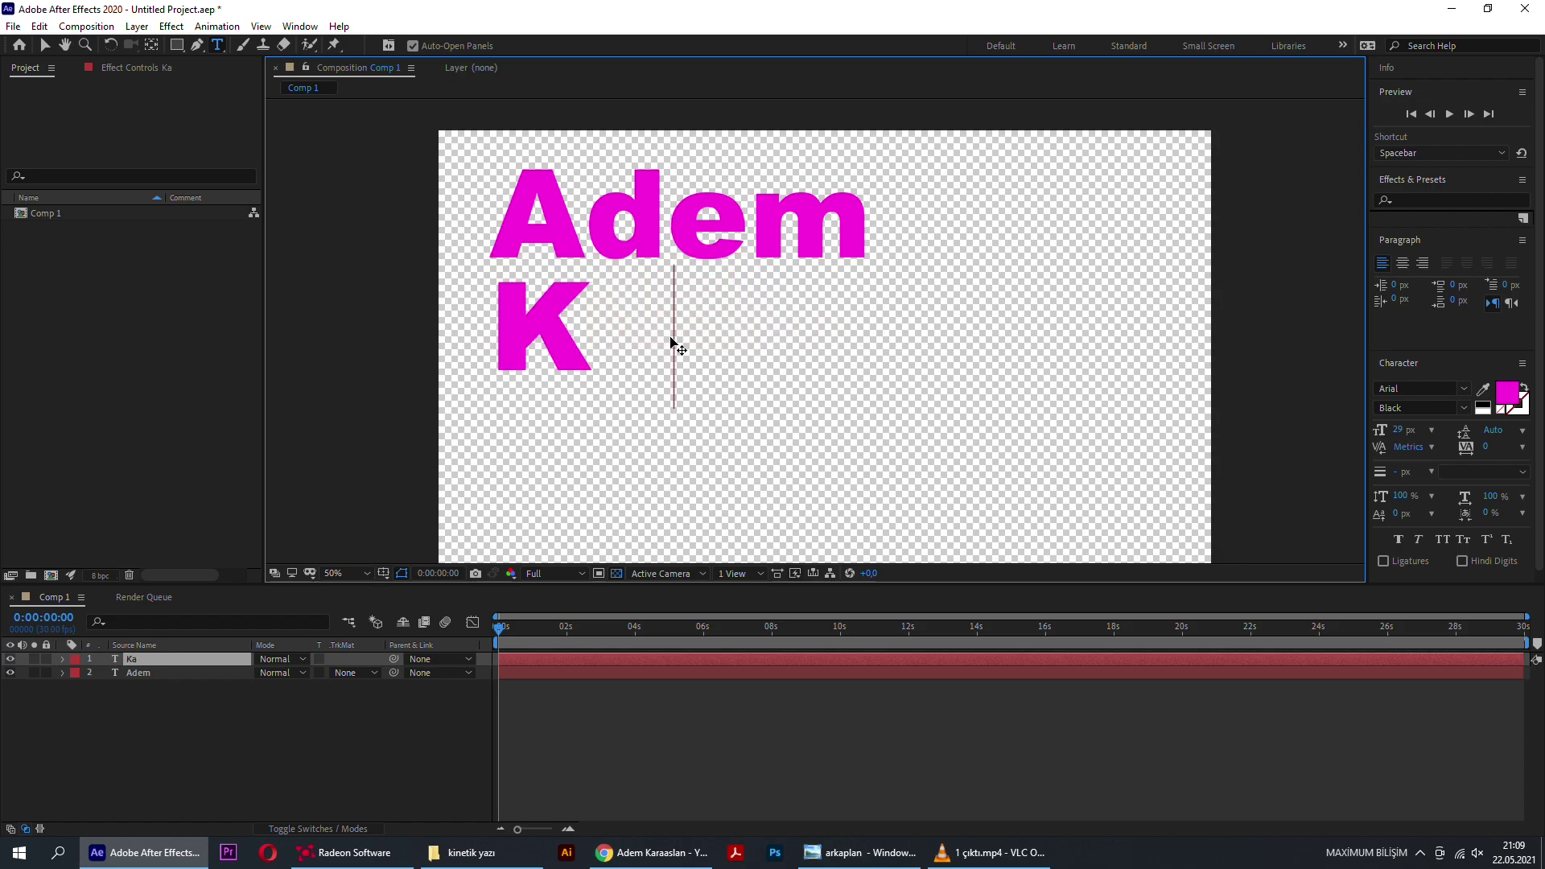
text(araaslan)
key(Escape)
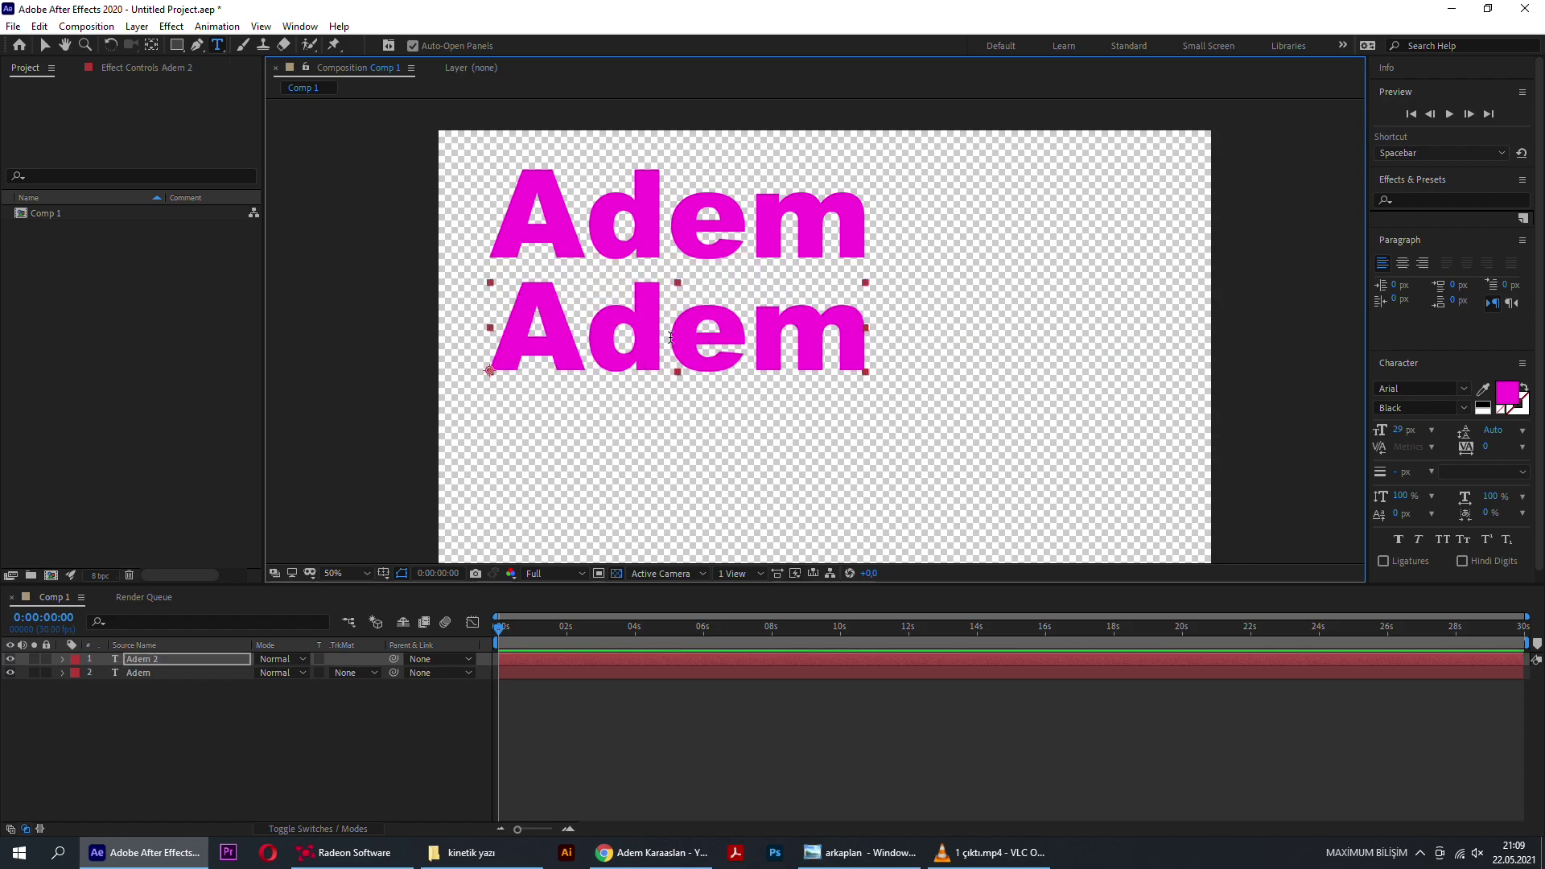
double_click(671, 337)
text(Karaa)
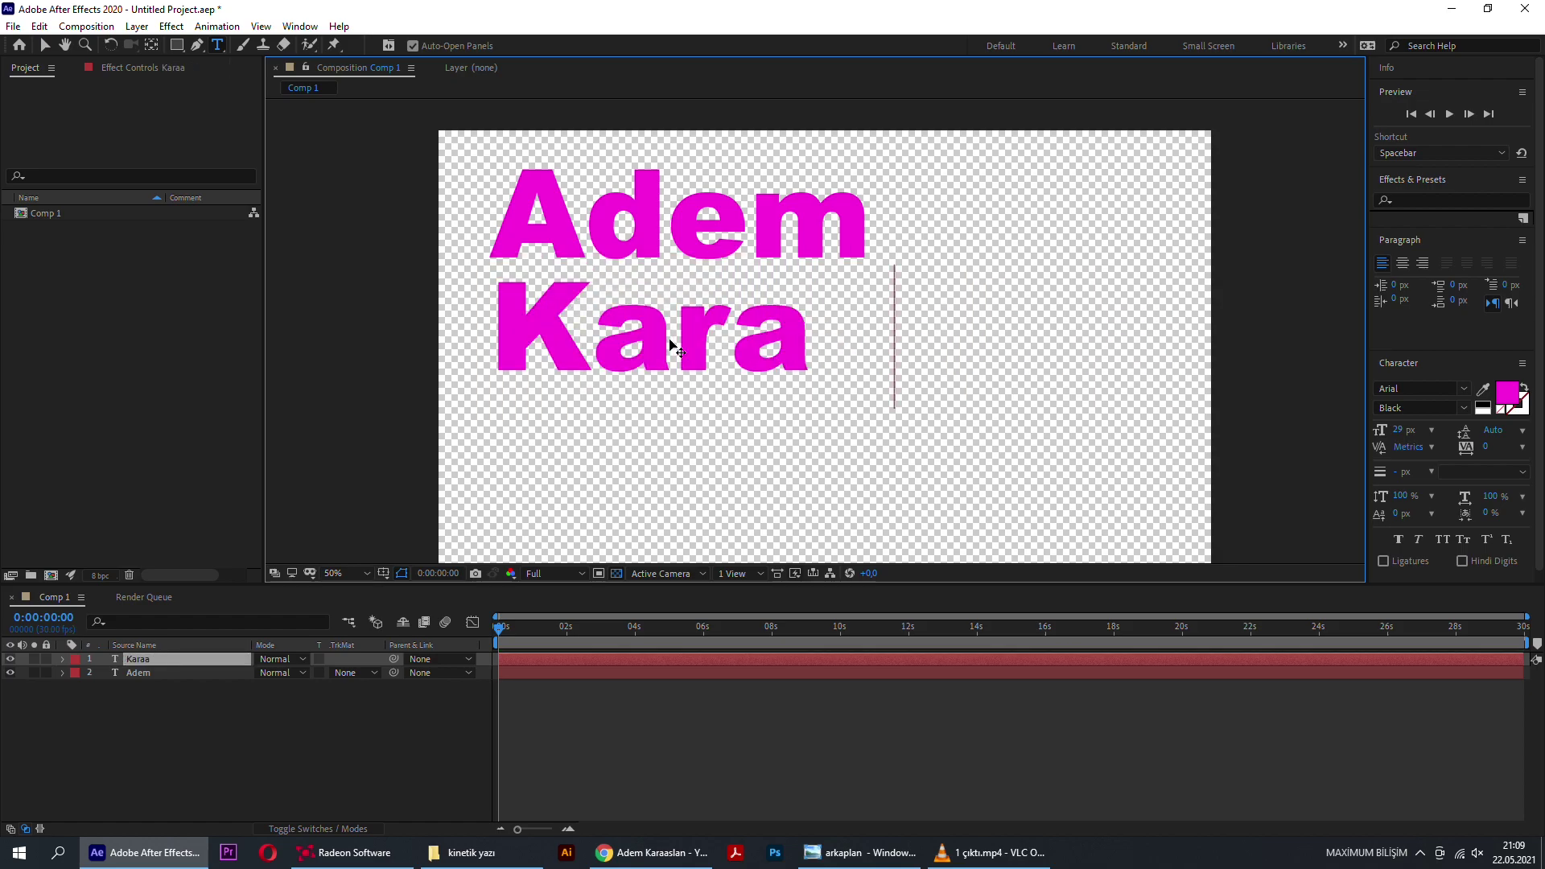
text(slan)
key(Escape)
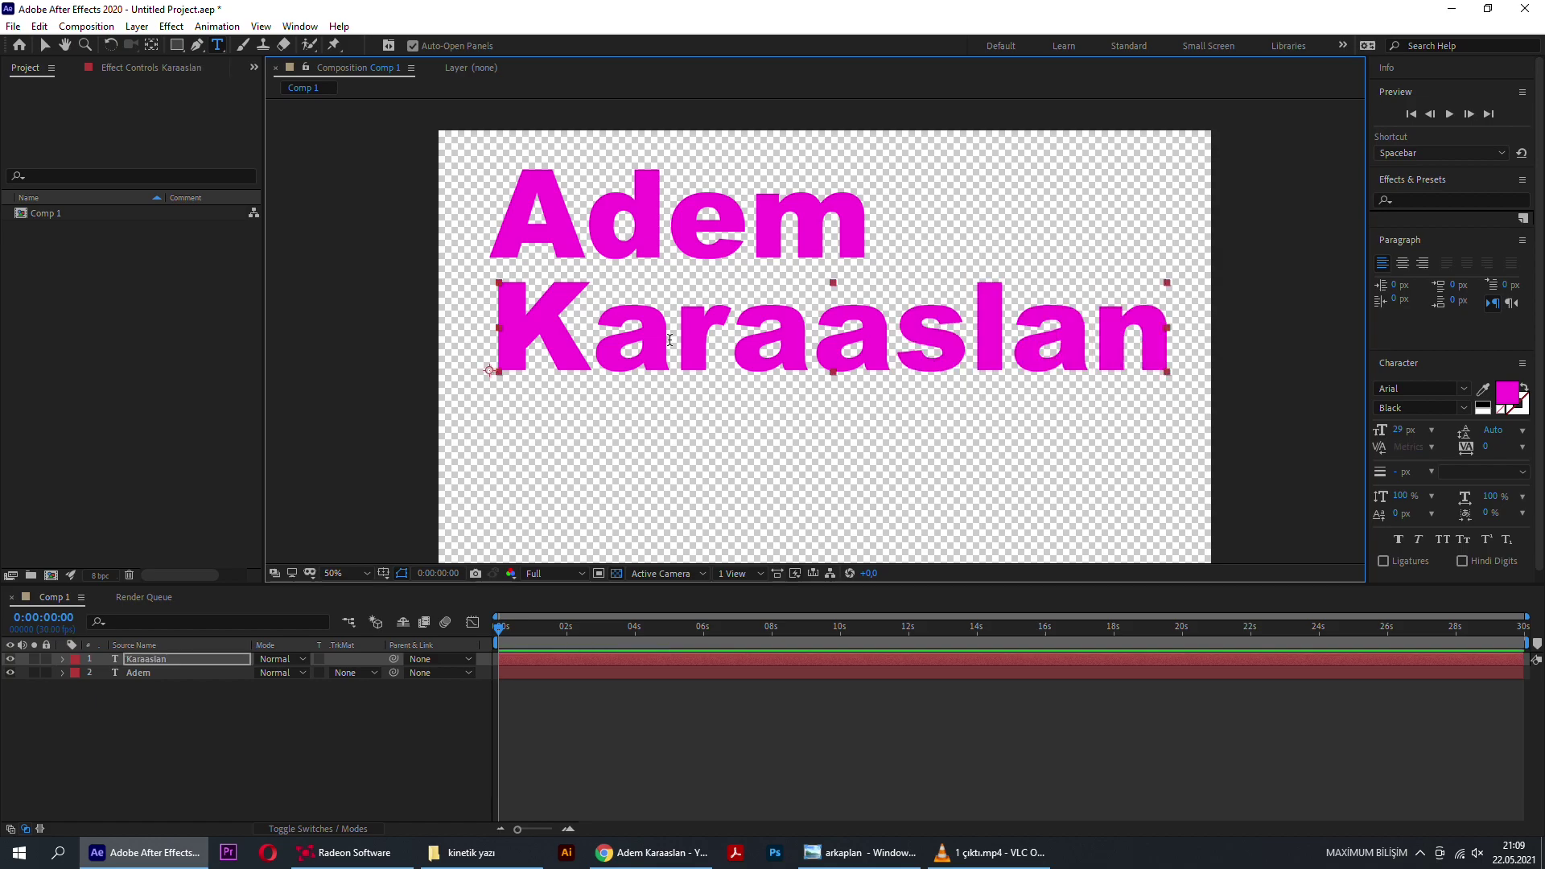
key(v)
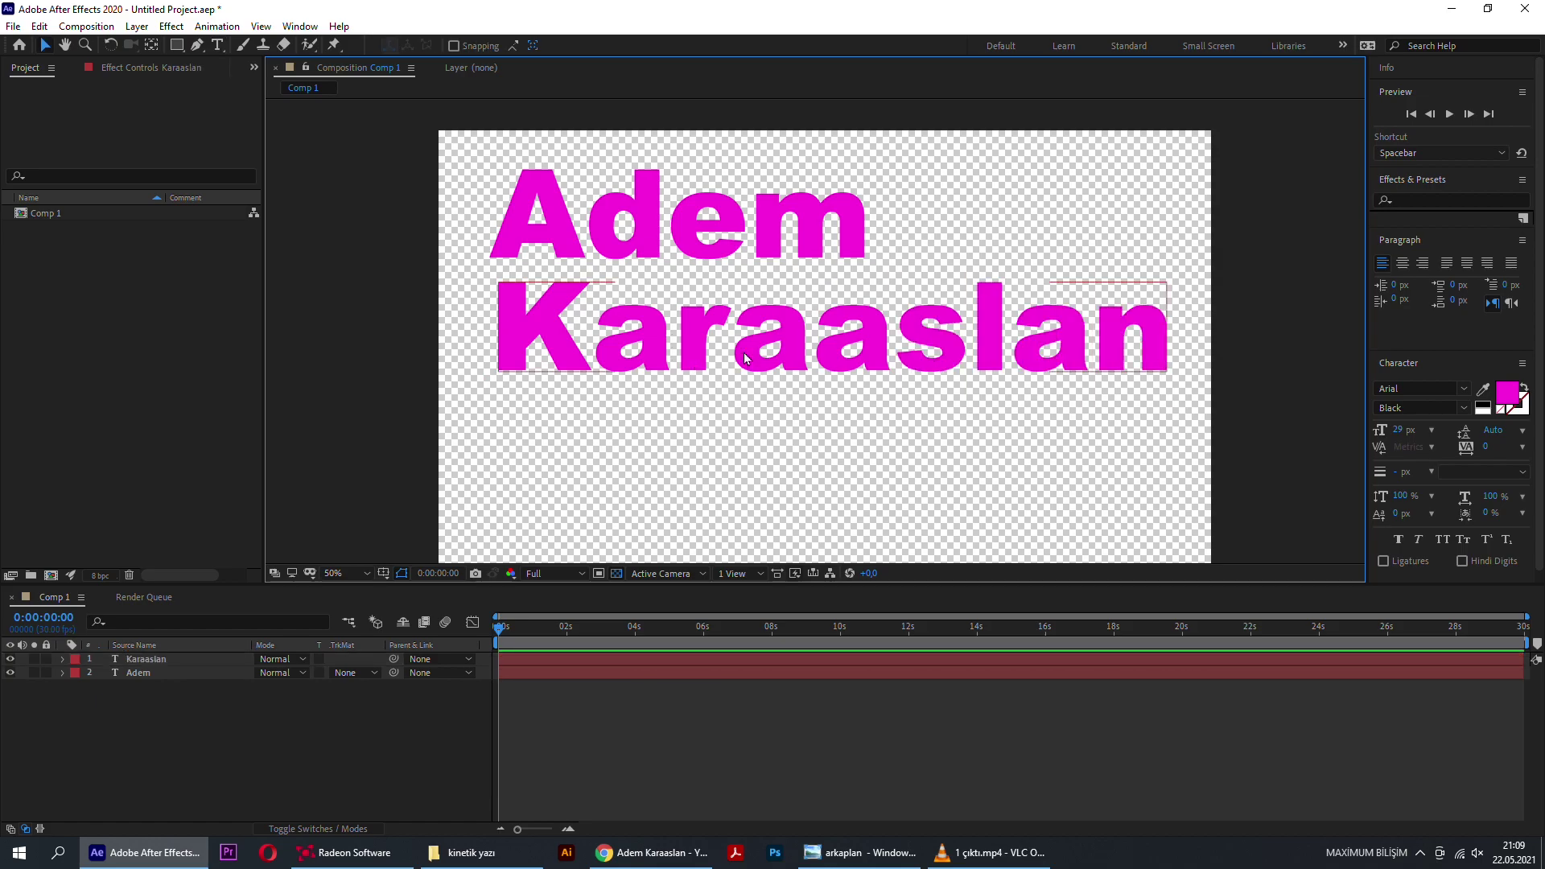
click(746, 359)
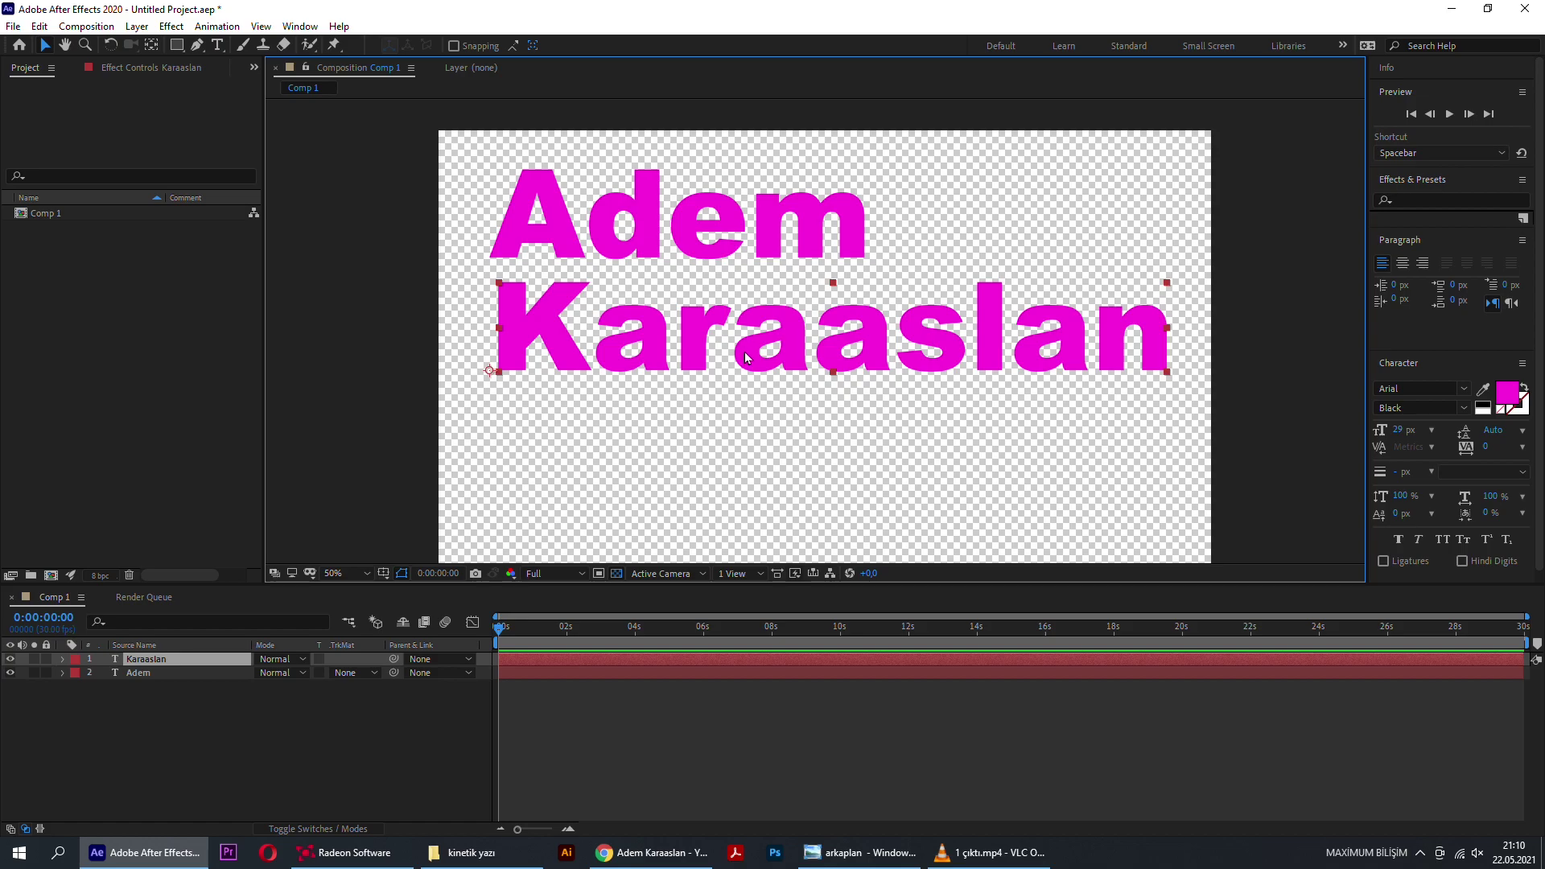
Step: Duplicate the surname layer onto a third line and retype it as 'Kinetik'
key(h)
mouse_move(746, 359)
mouse_down()
mouse_move(750, 320)
mouse_move(679, 399)
mouse_up()
key(v)
key(ctrl+z)
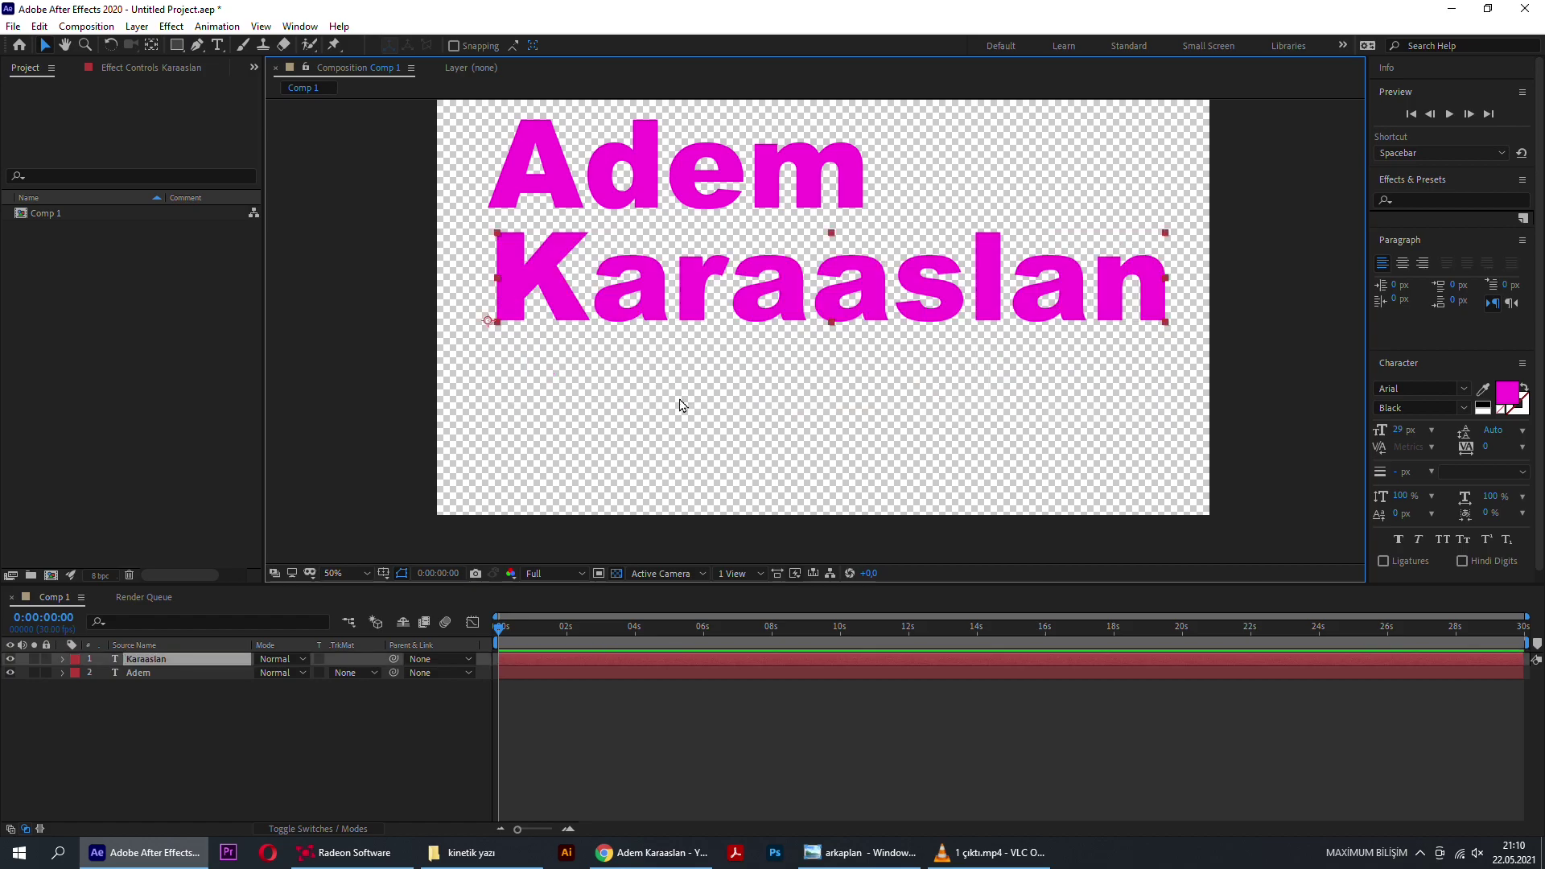
key(ctrl+d)
drag(722, 299, 722, 426)
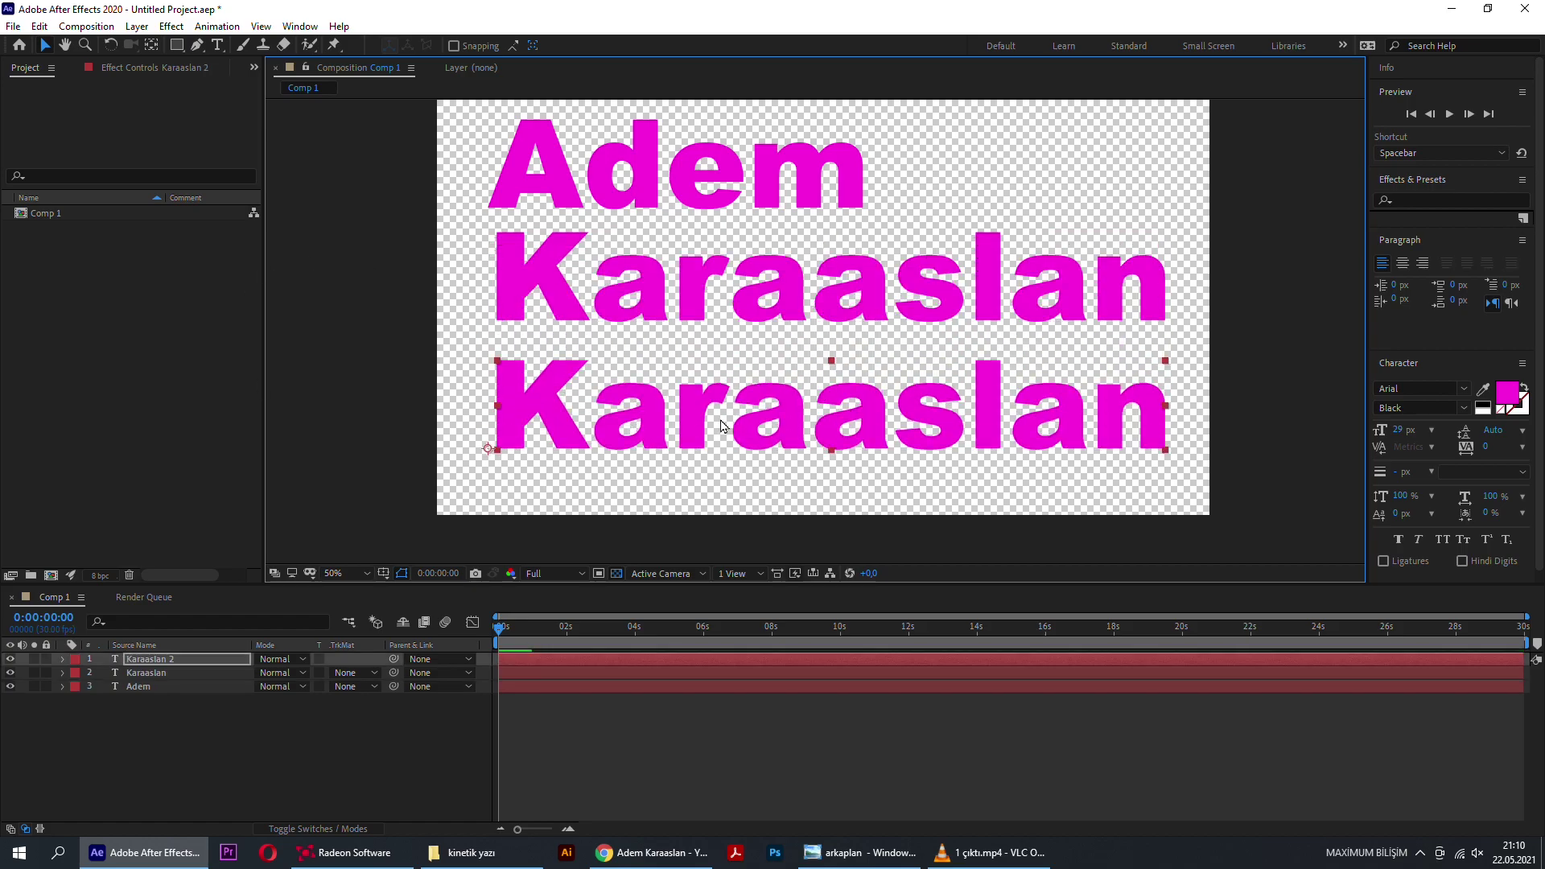
double_click(722, 426)
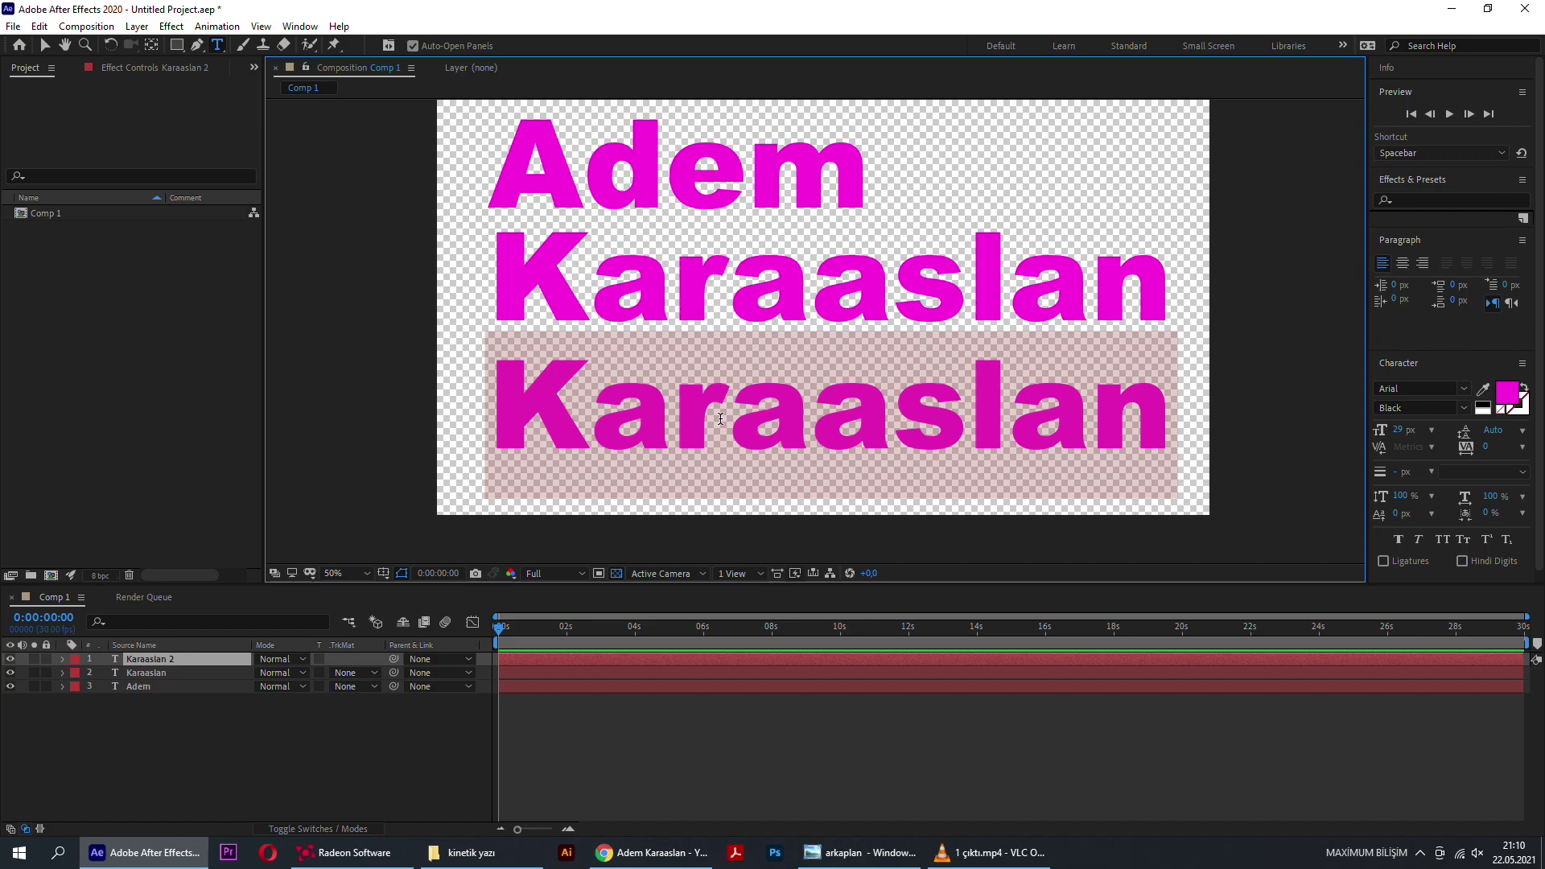
text(Kinetik)
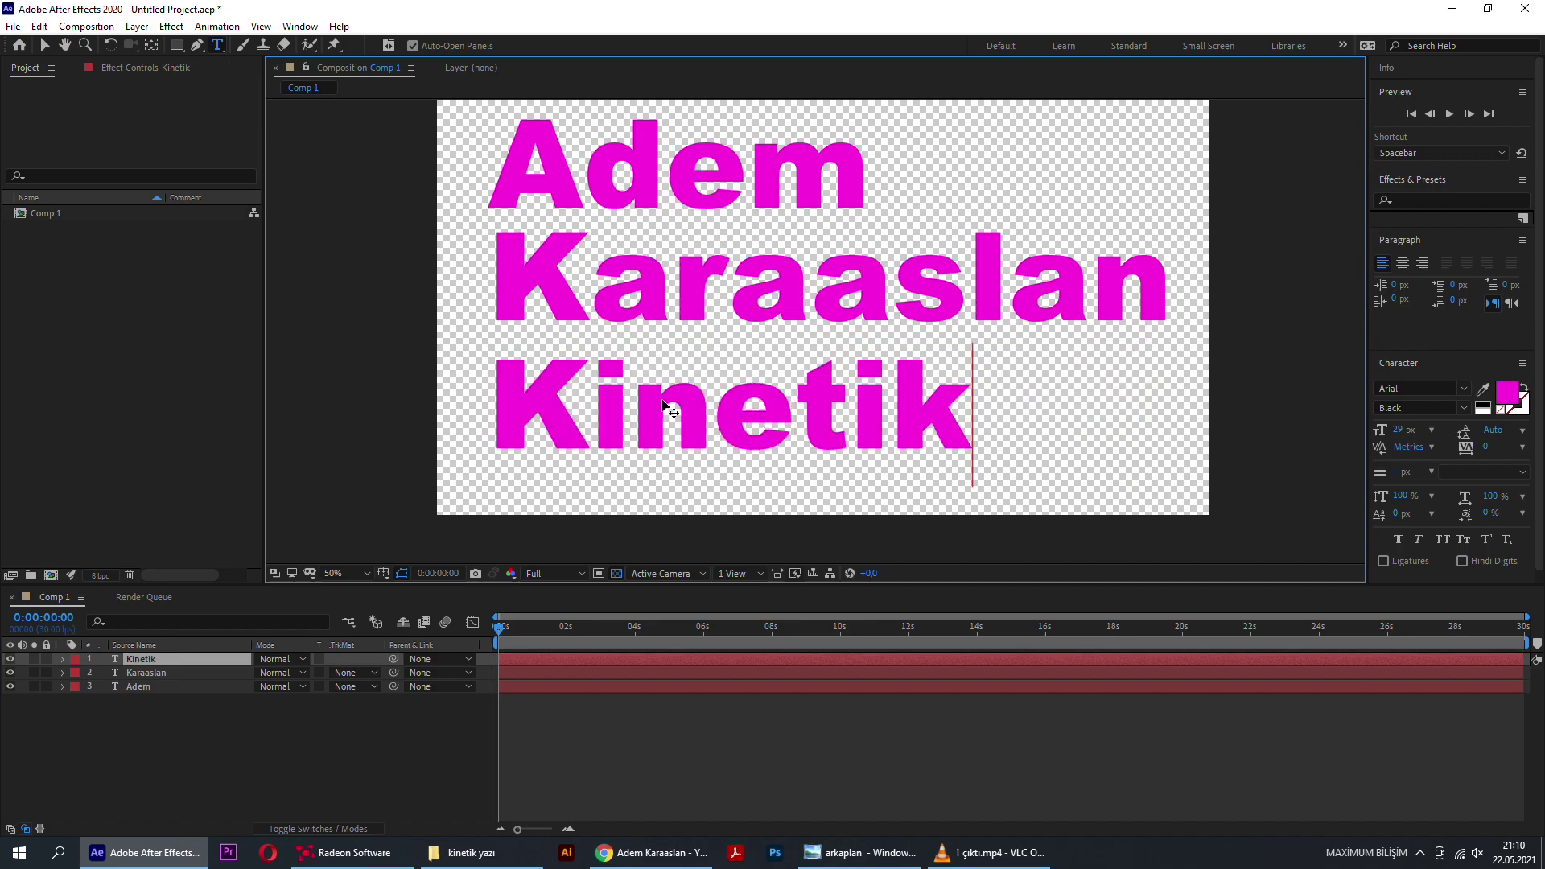
key(Escape)
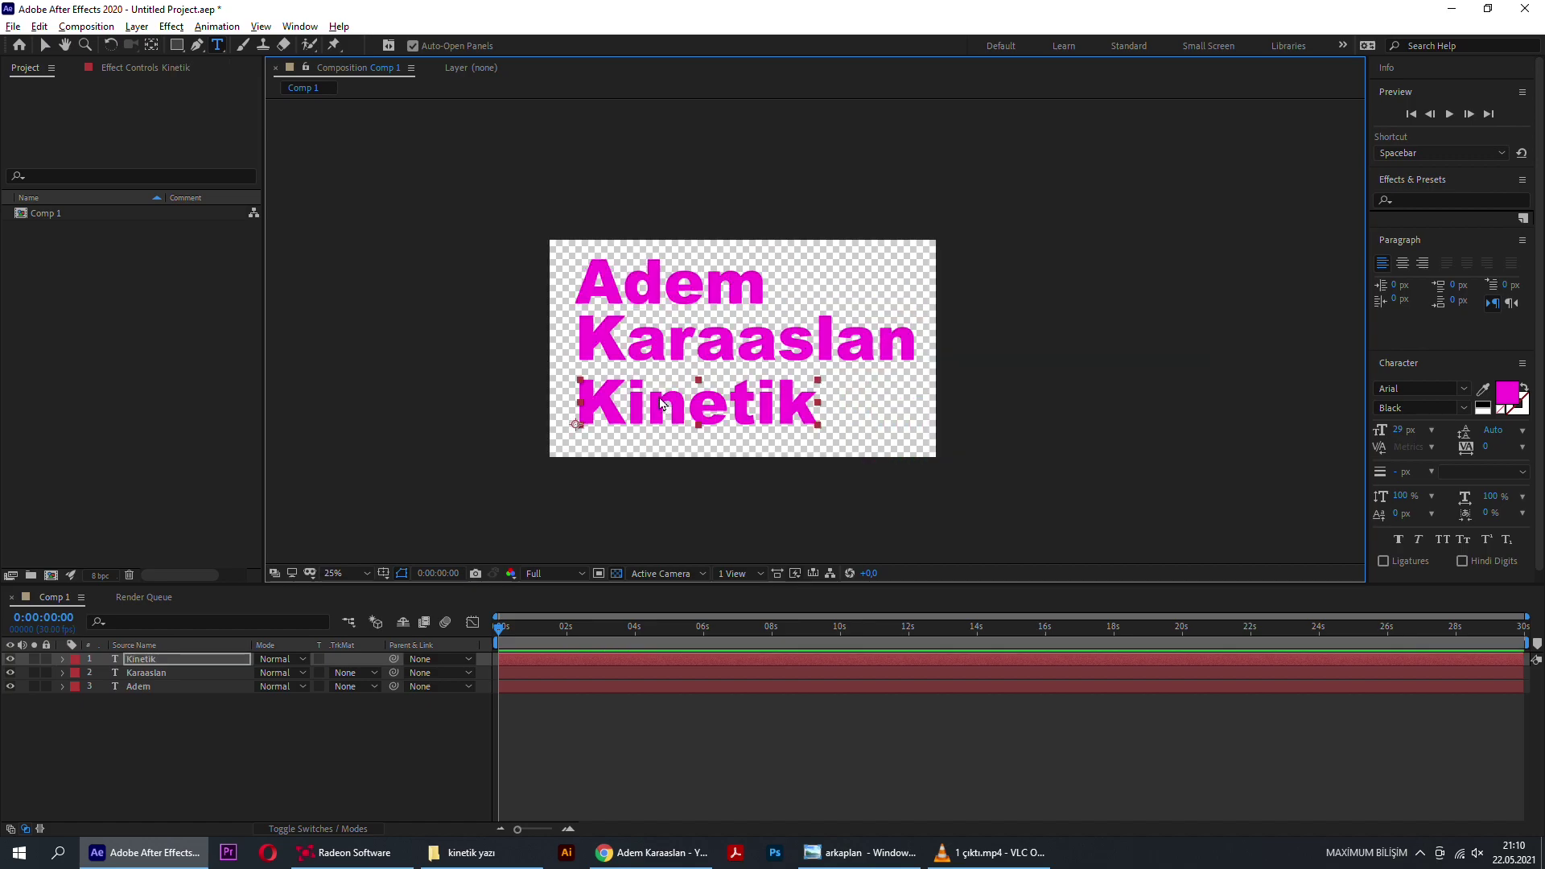
key(v)
scroll(1059, 453, down, 2)
drag(1070, 481, 741, 286)
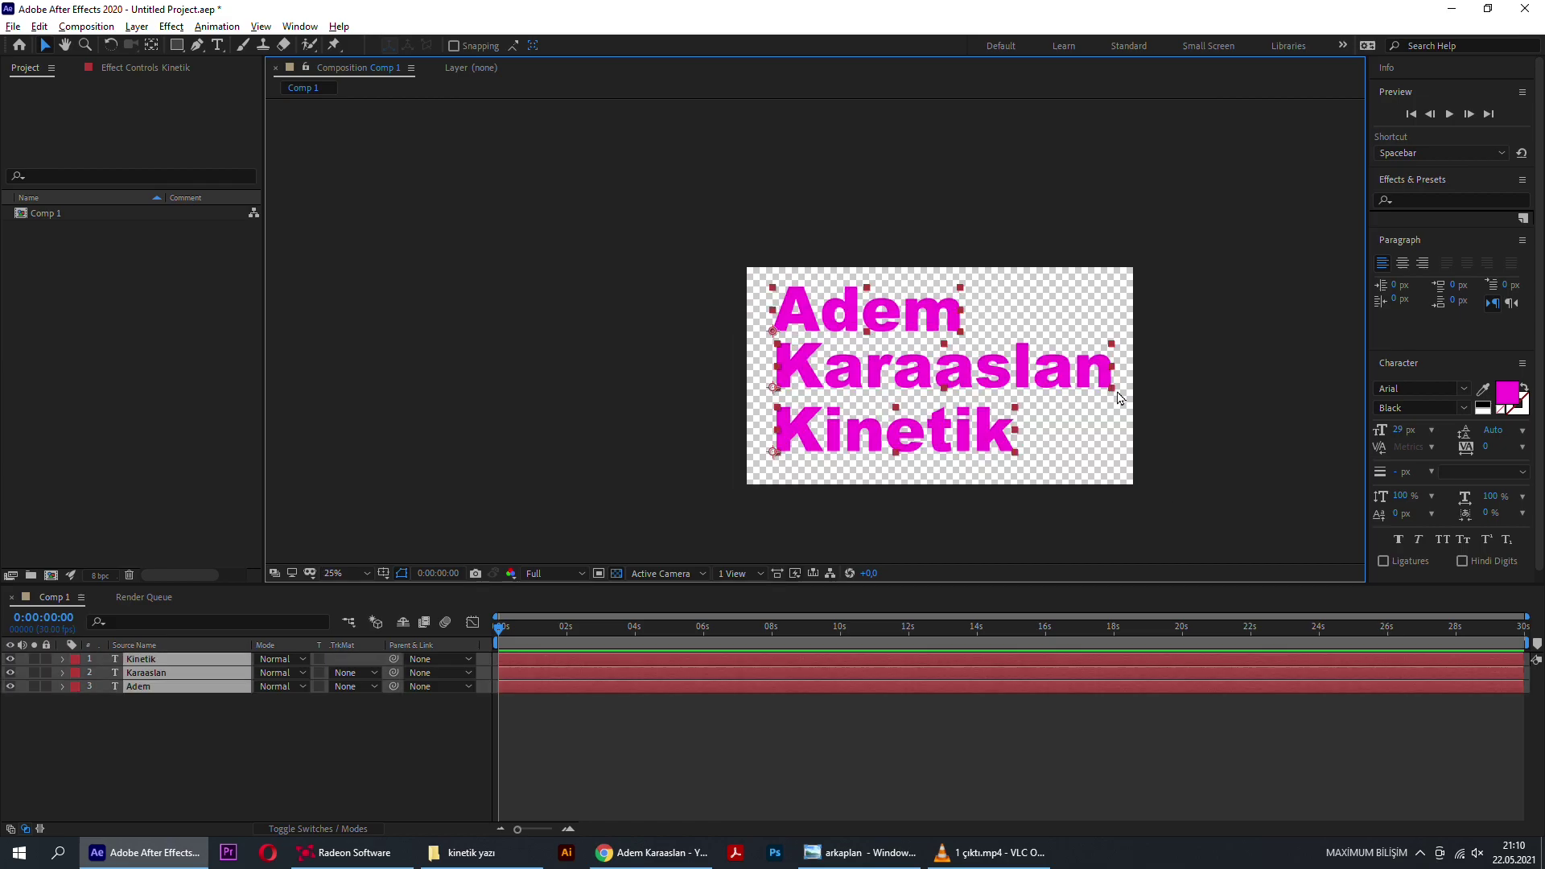
Step: Preview the three stacked text lines, then nudge the view and deselect all layers
key(space)
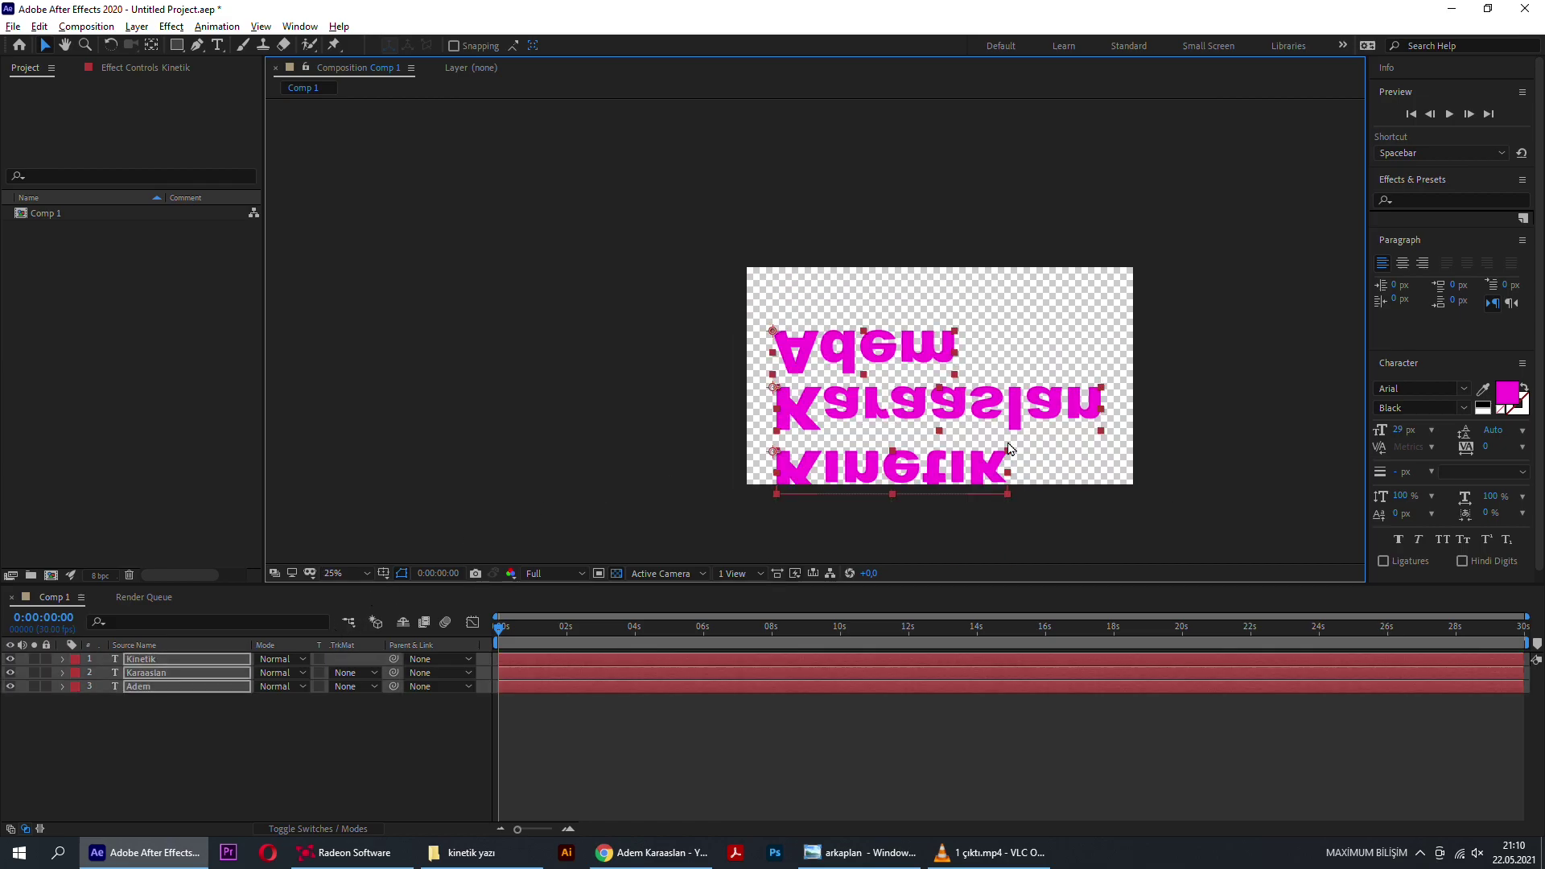
scroll(1142, 383, up, 2)
key(space)
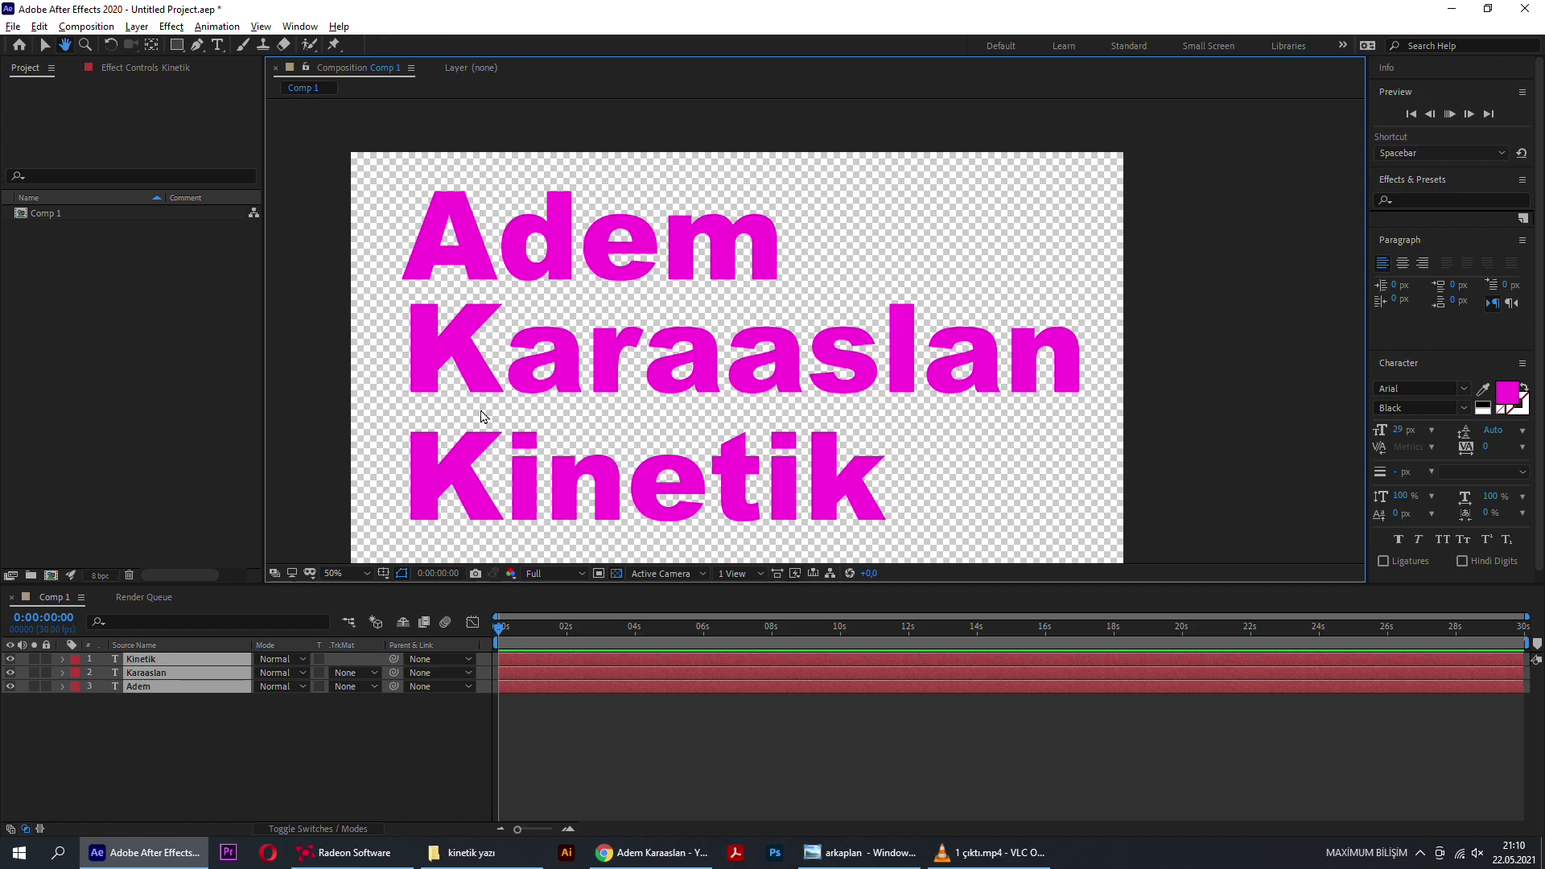
key(space)
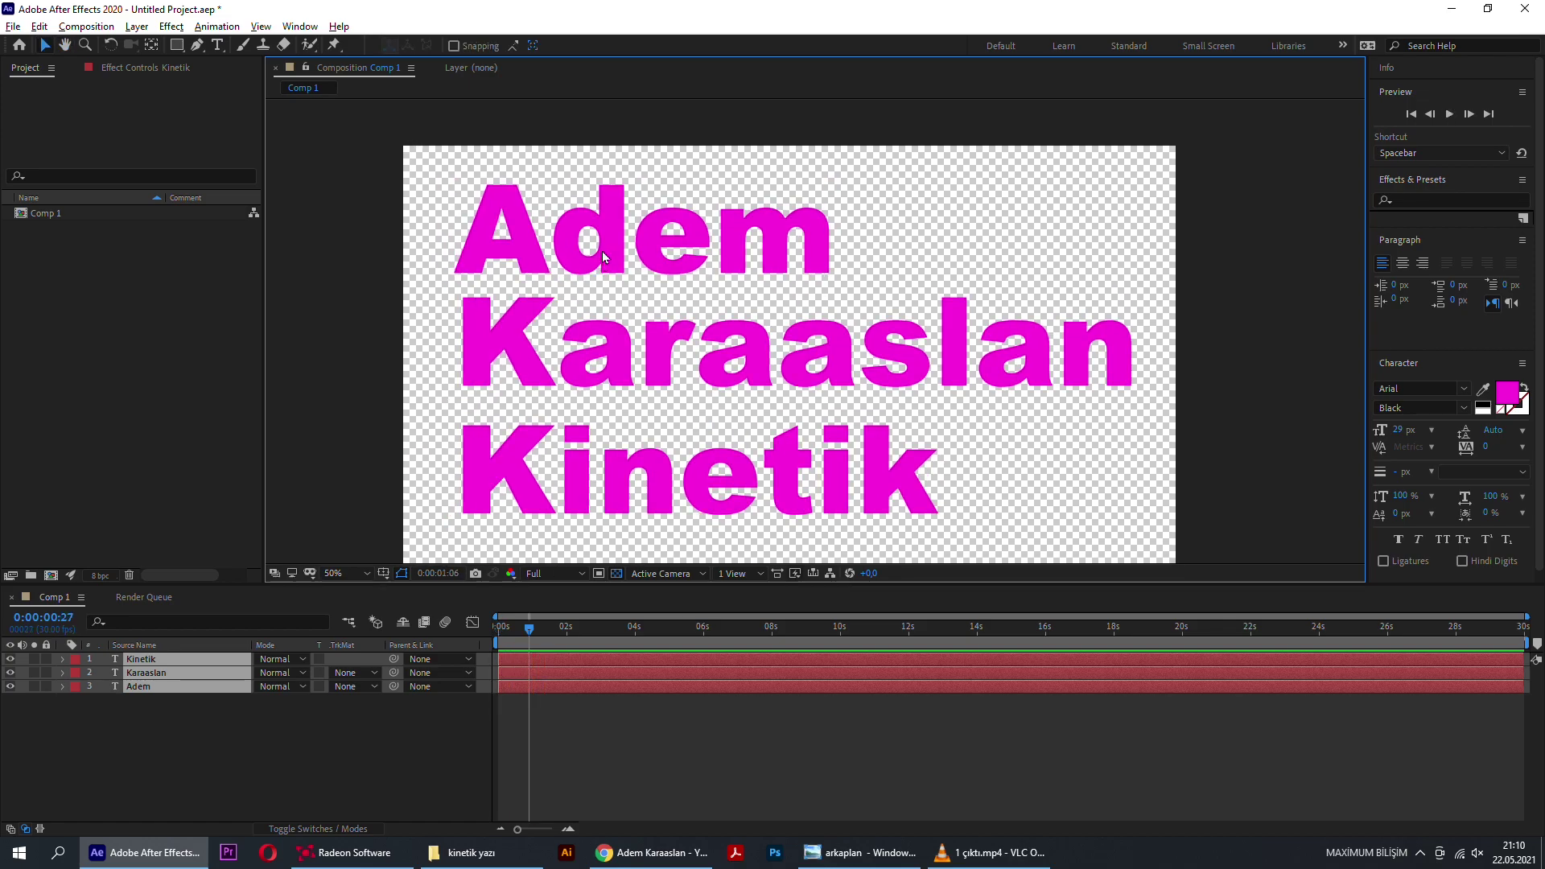
click(1103, 269)
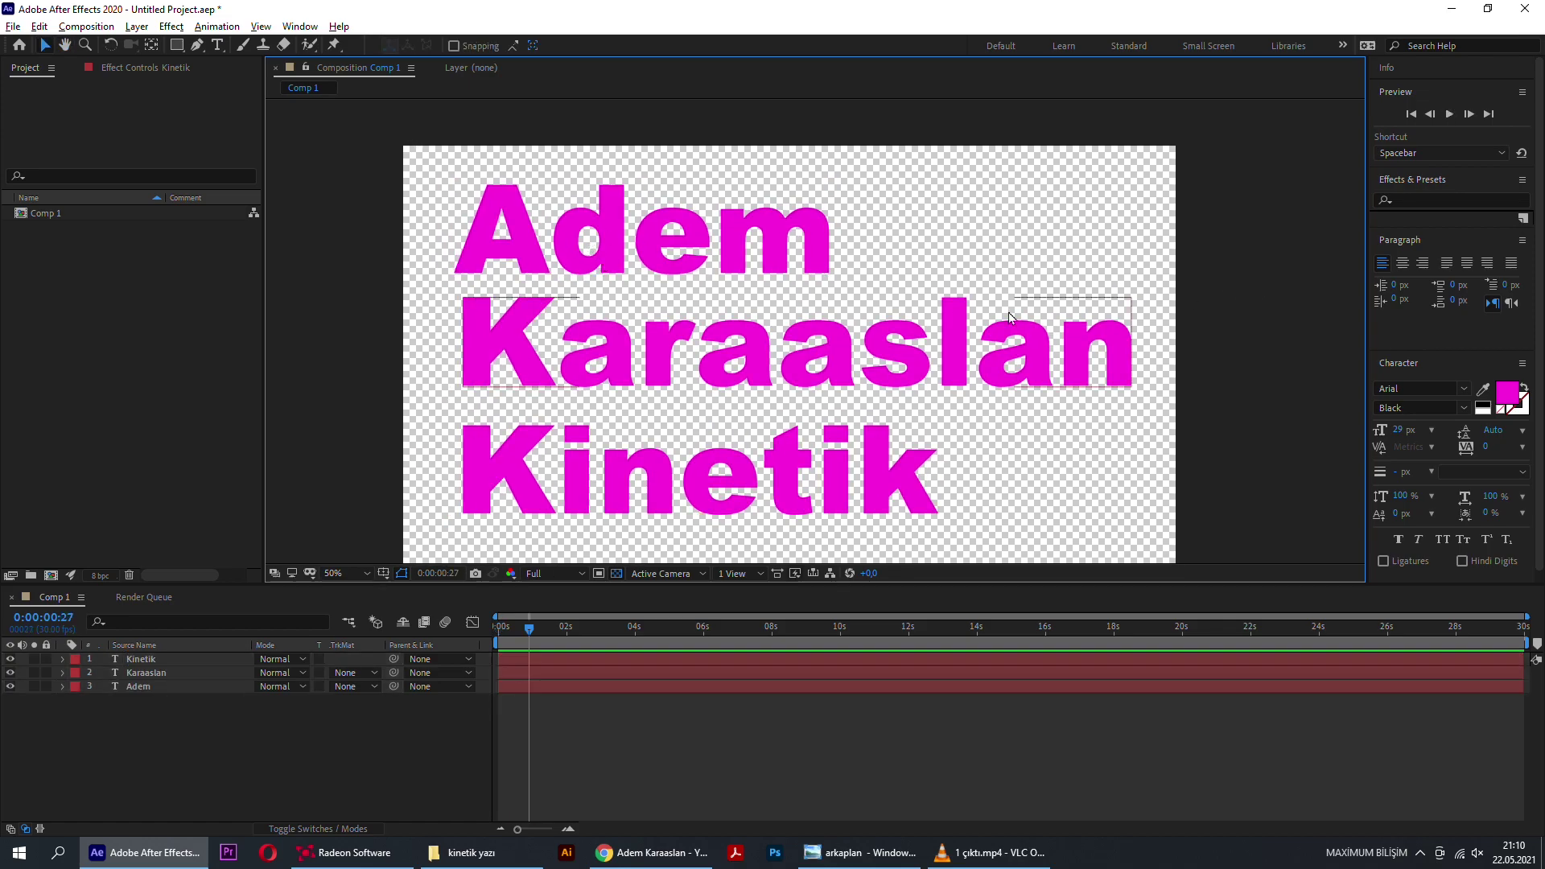
click(748, 255)
click(768, 321)
drag(692, 362, 702, 347)
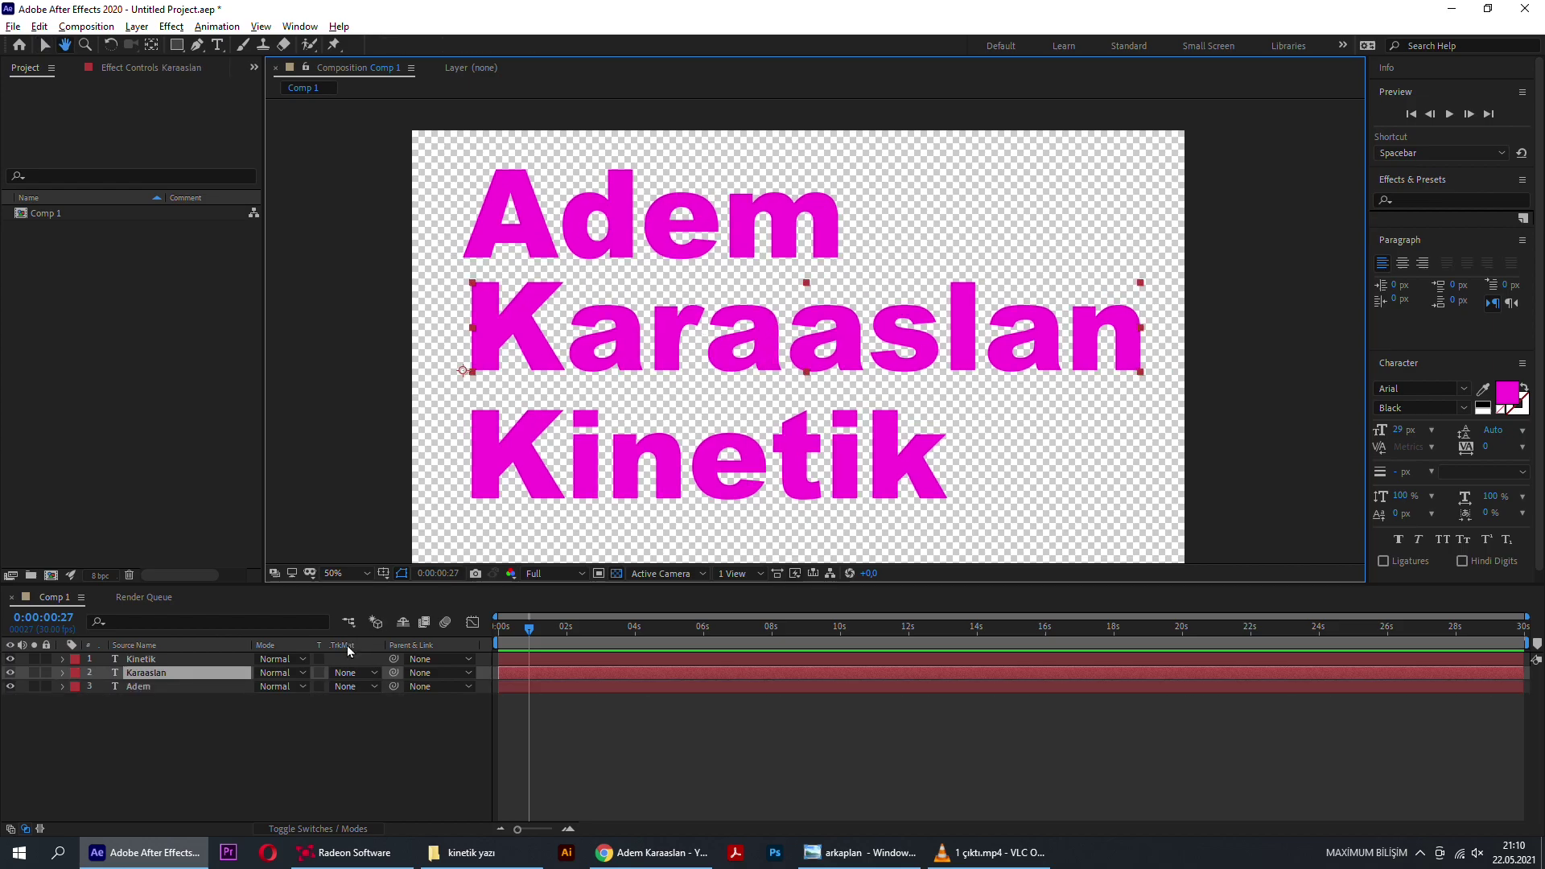
click(208, 744)
Step: Add a camera via New > Camera, acknowledge the 2D-layer warning, then undo it
right_click(207, 741)
mouse_move(258, 569)
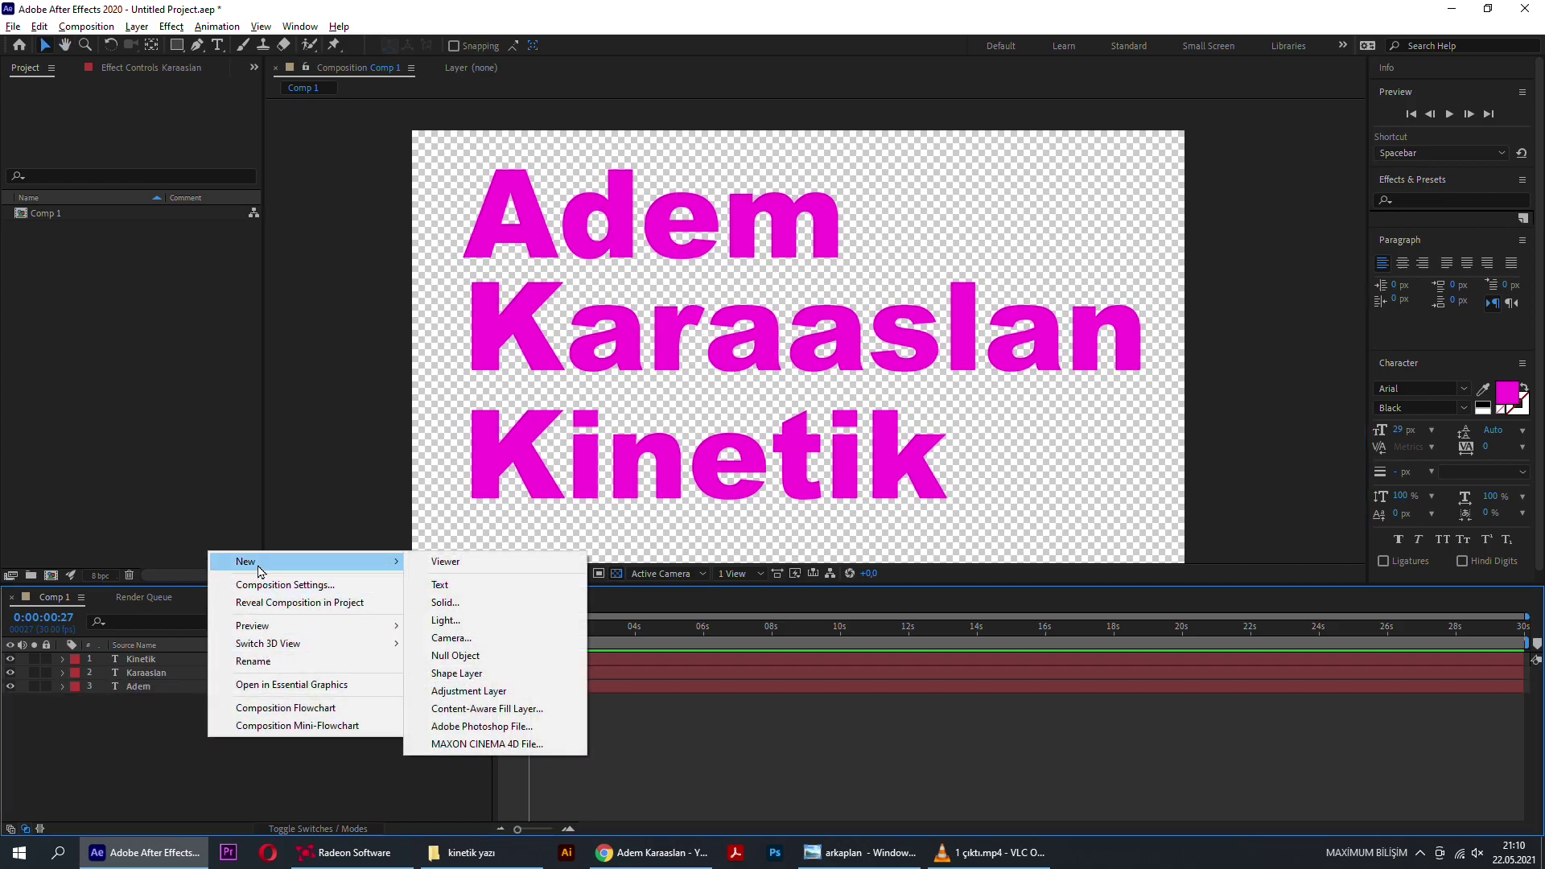
right_click(143, 744)
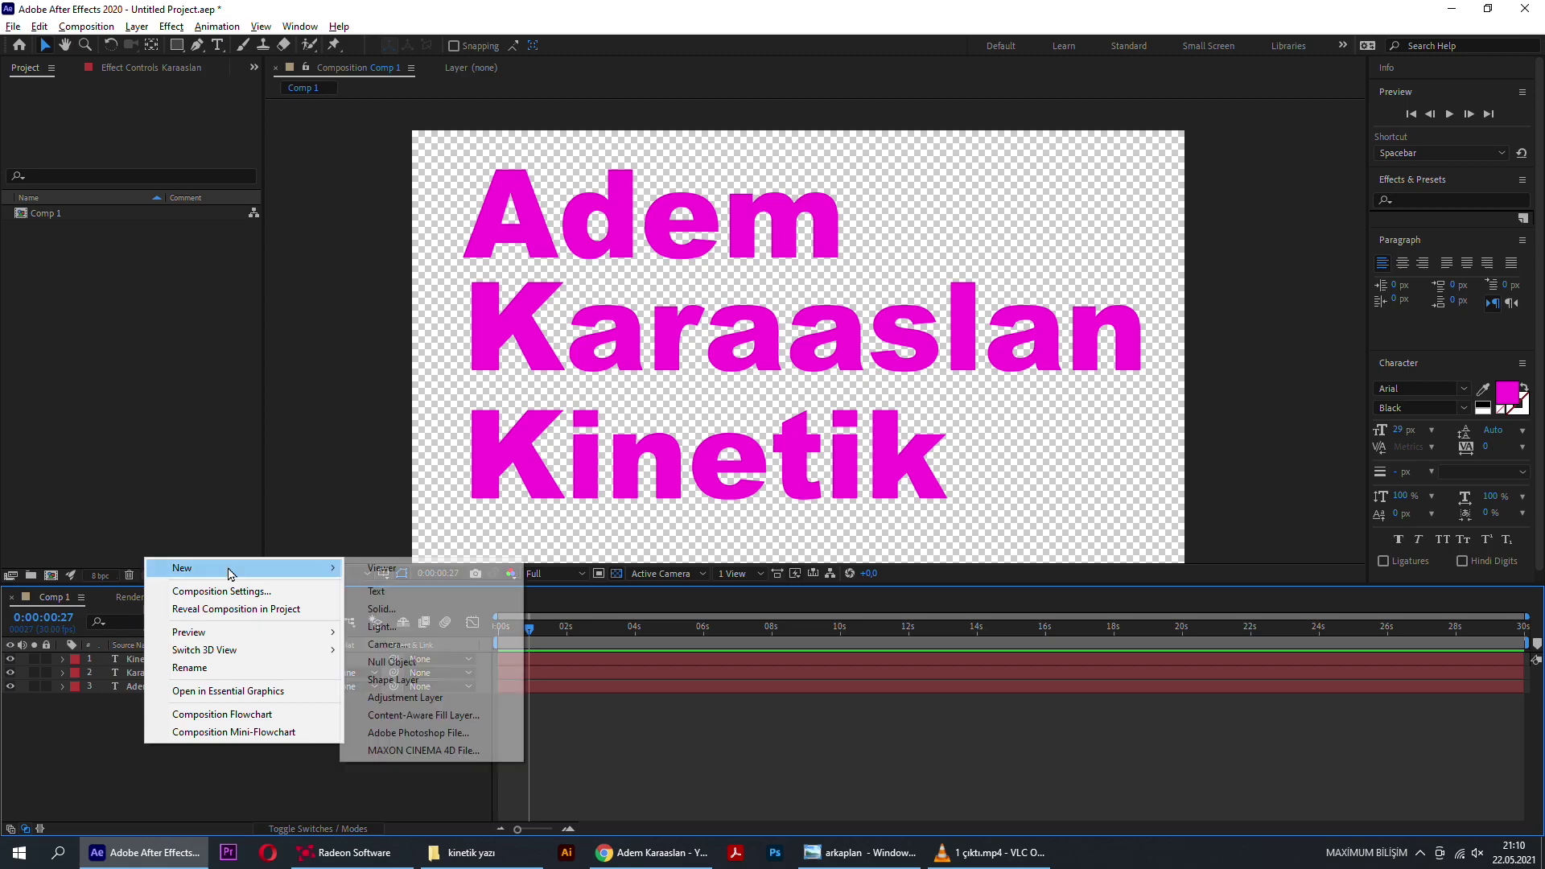
click(452, 646)
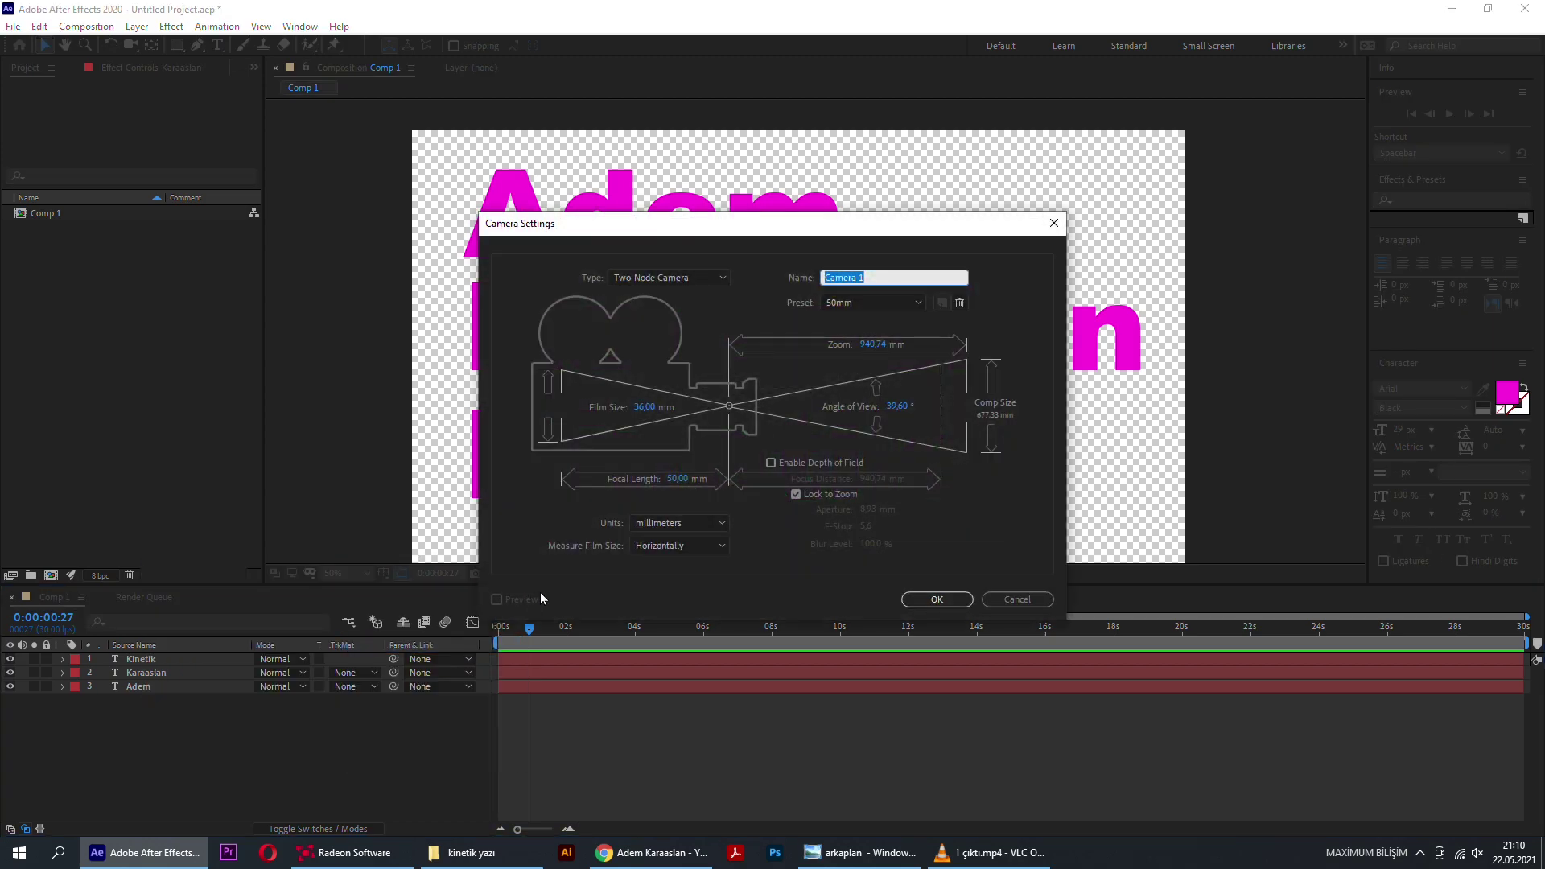
click(951, 603)
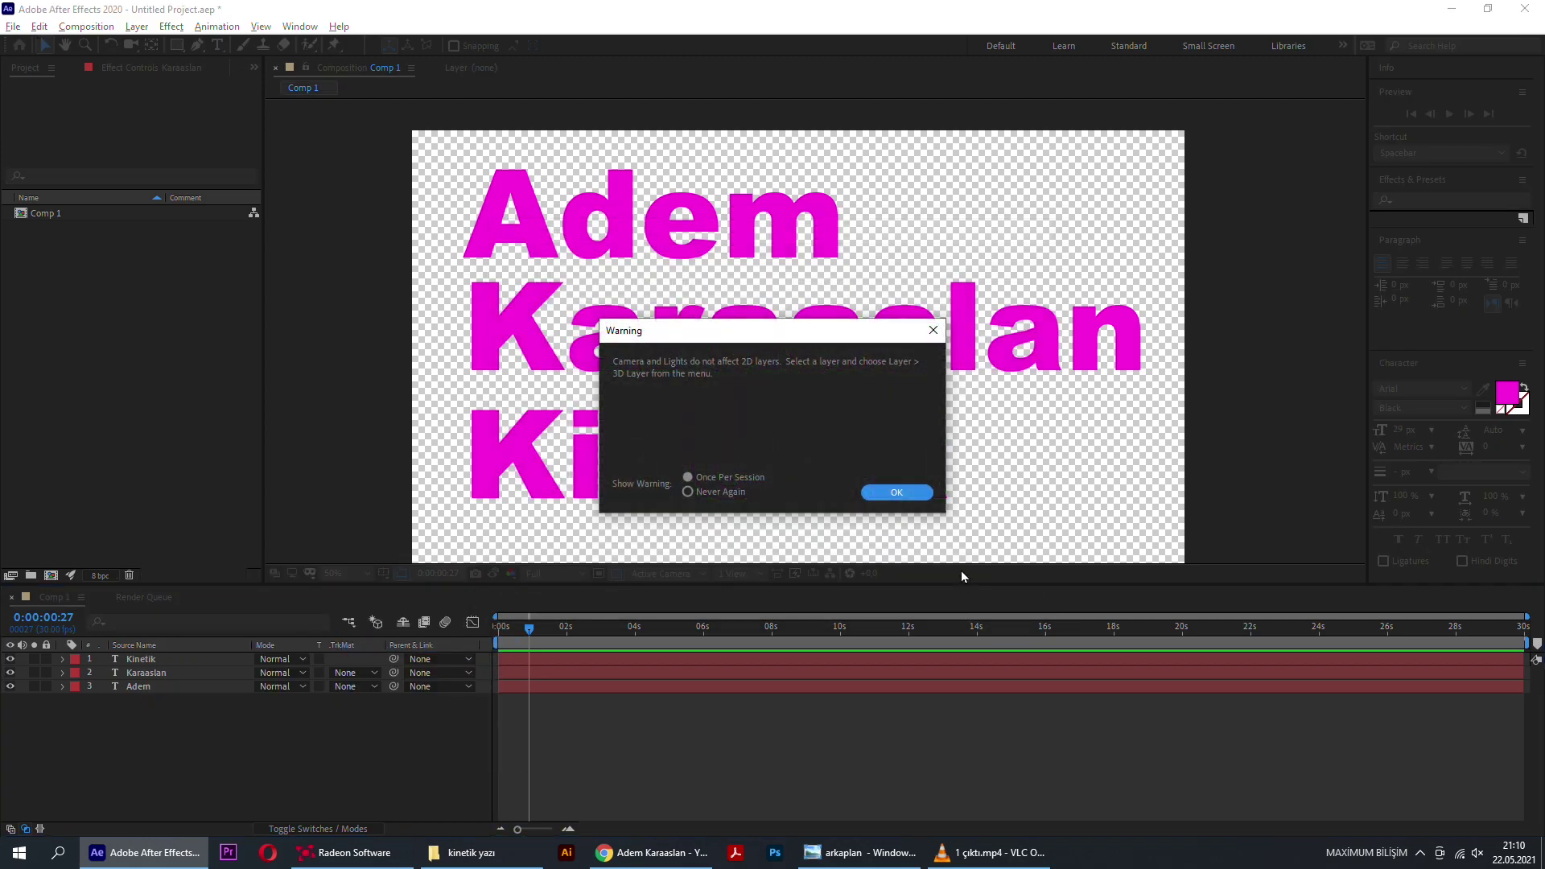
click(892, 490)
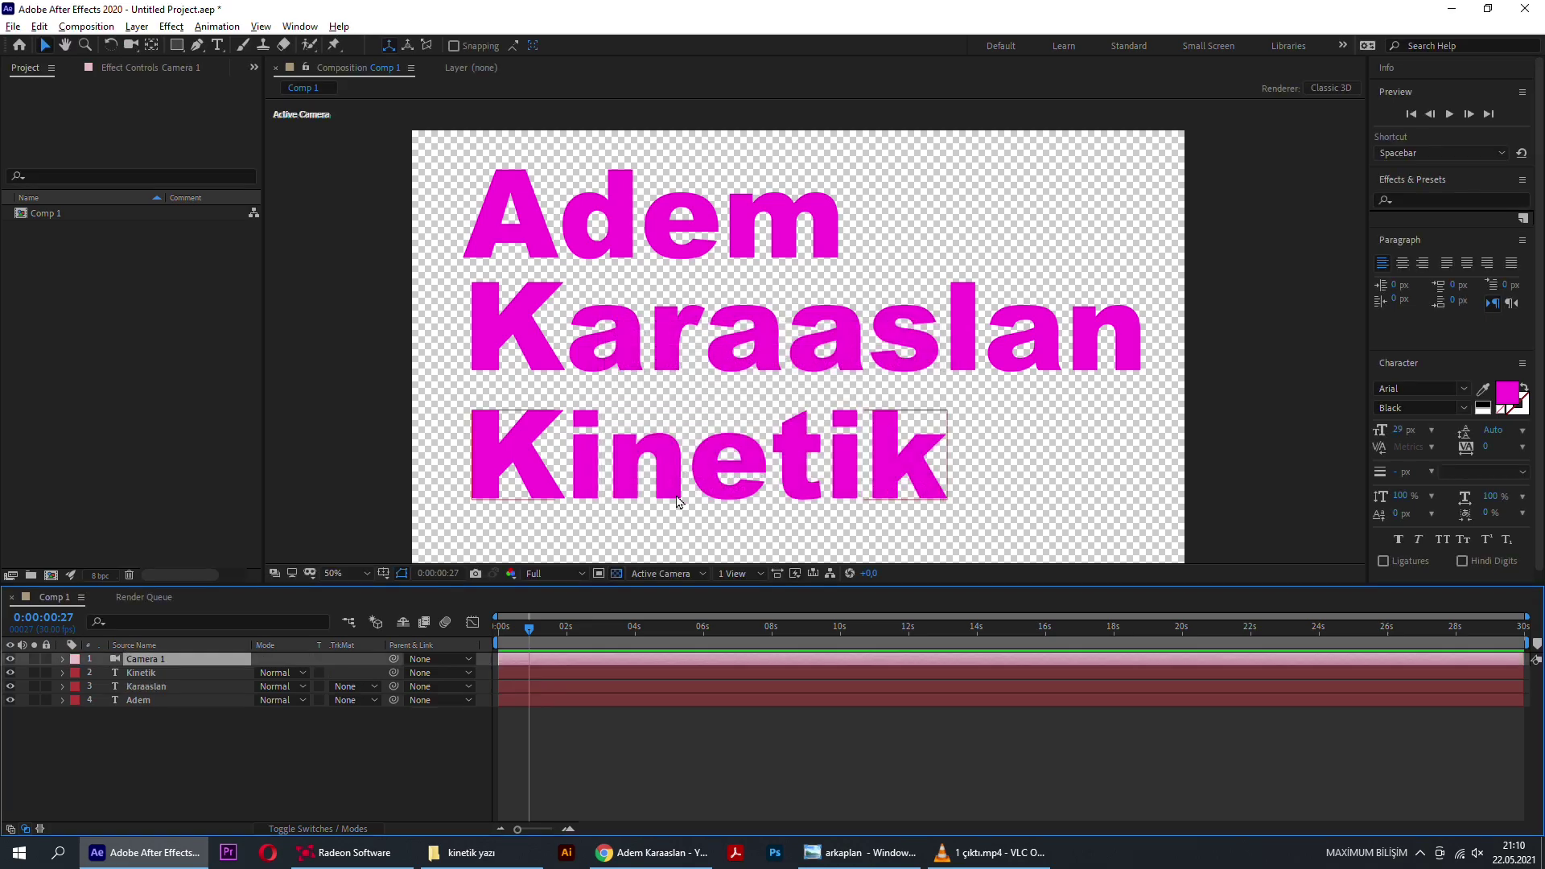
click(258, 763)
key(ctrl+z)
Step: Add Camera 1 as a Two-Node camera with the 50mm preset
right_click(258, 763)
mouse_move(424, 588)
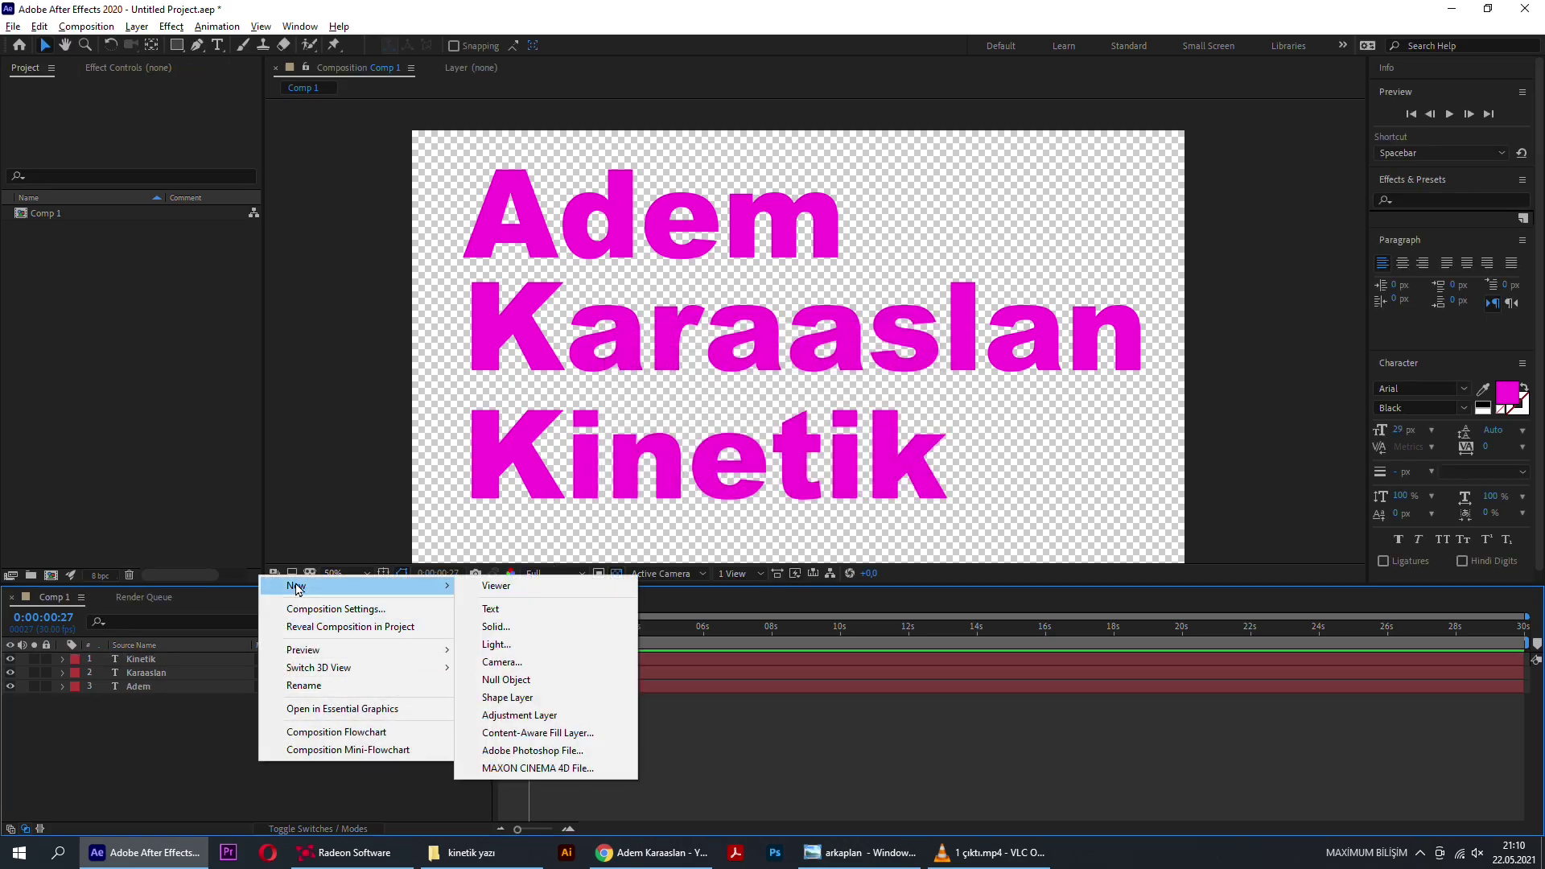
click(507, 663)
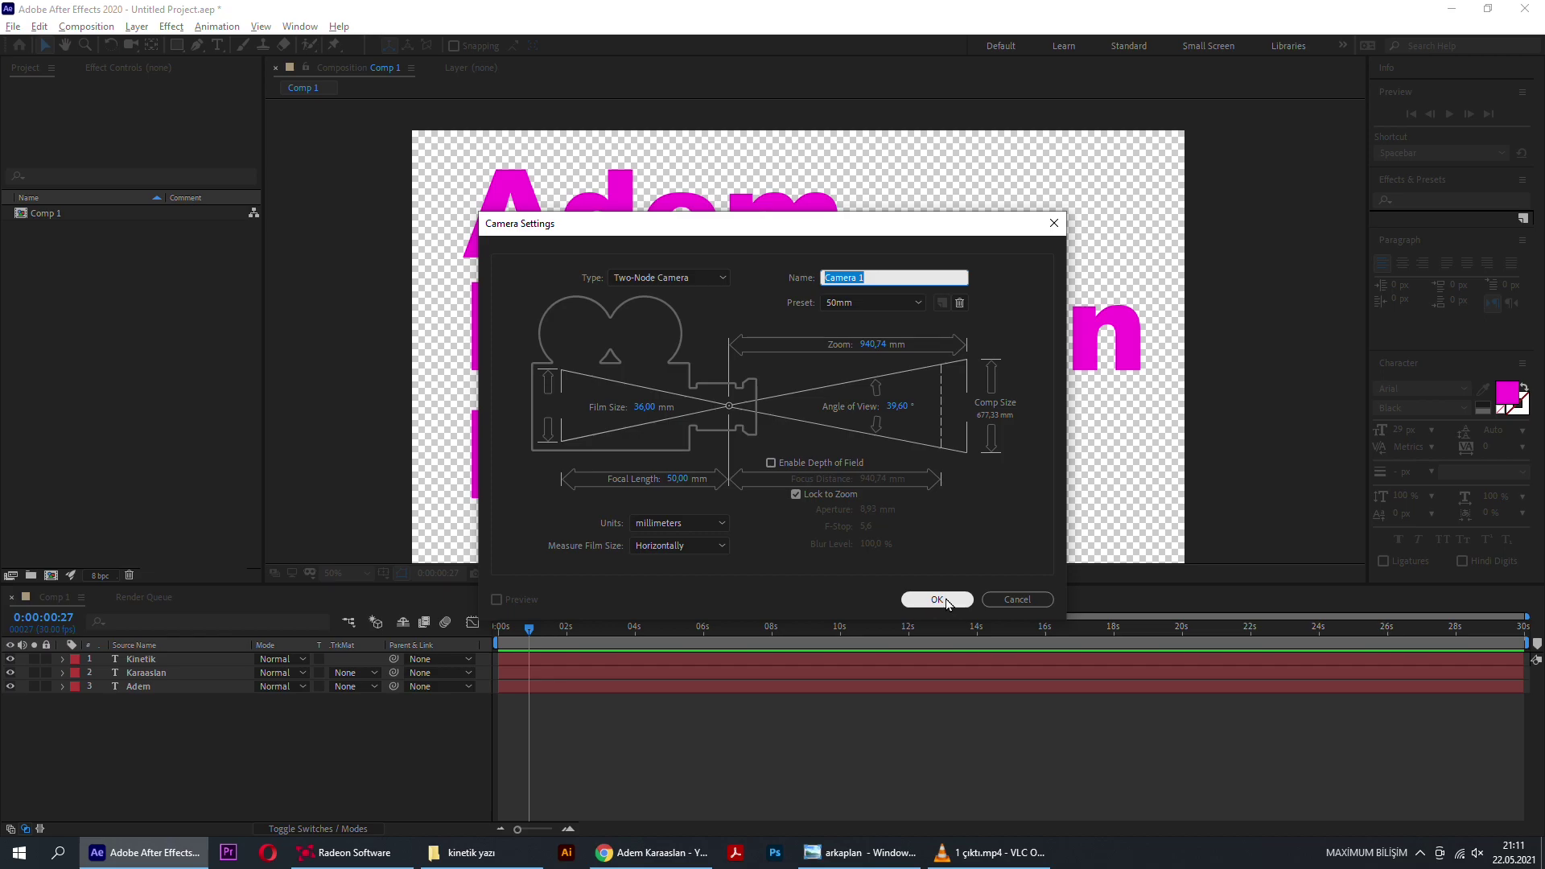
click(946, 600)
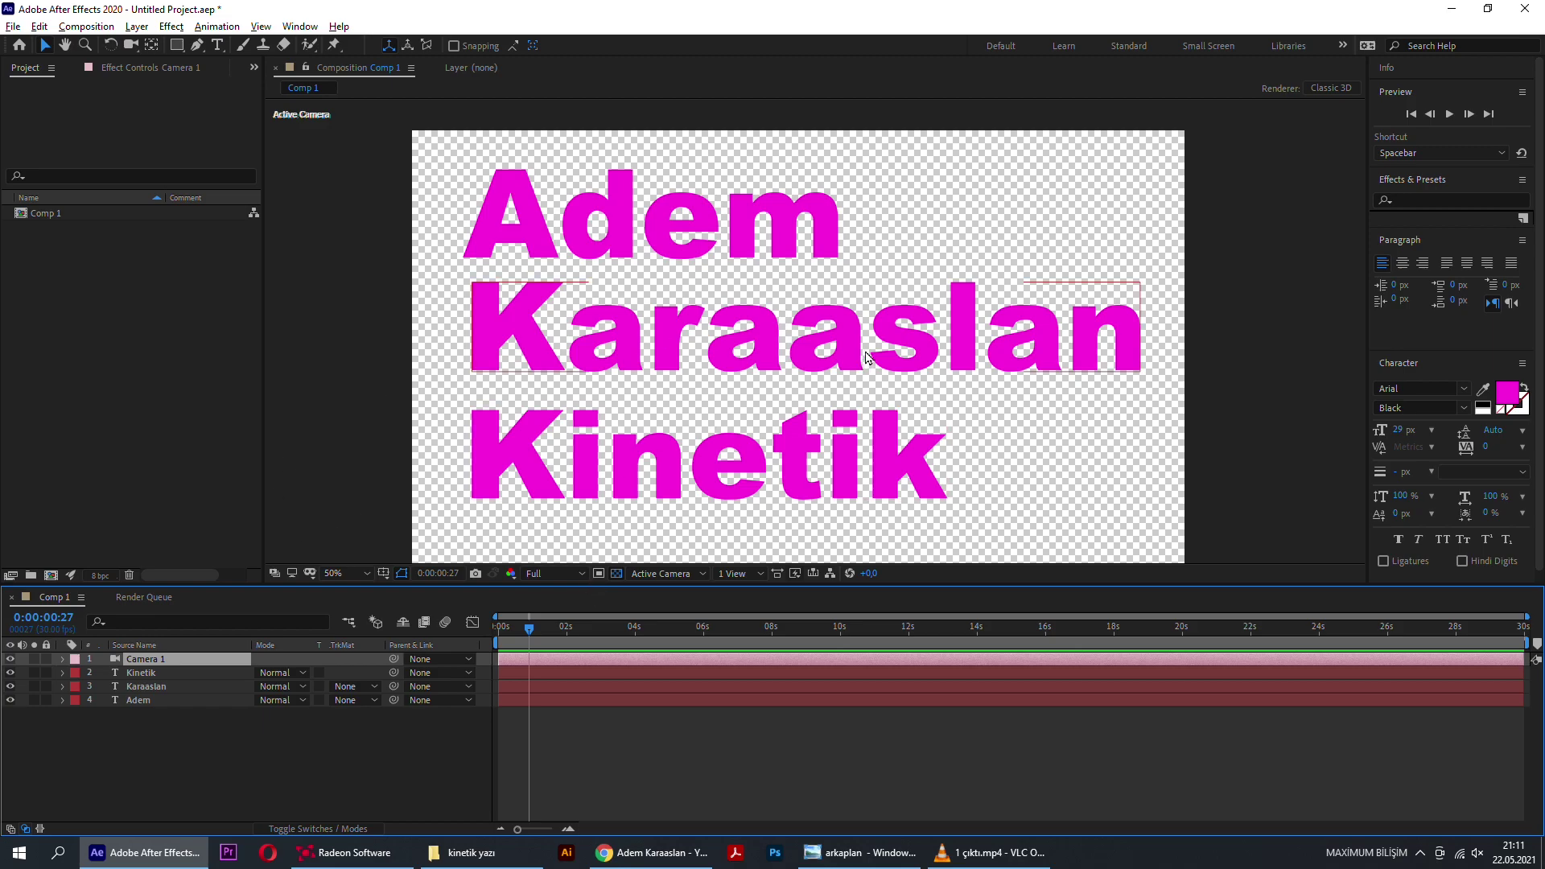
Step: Try the camera orbit tool, then select and deselect the first-name layer
key(c)
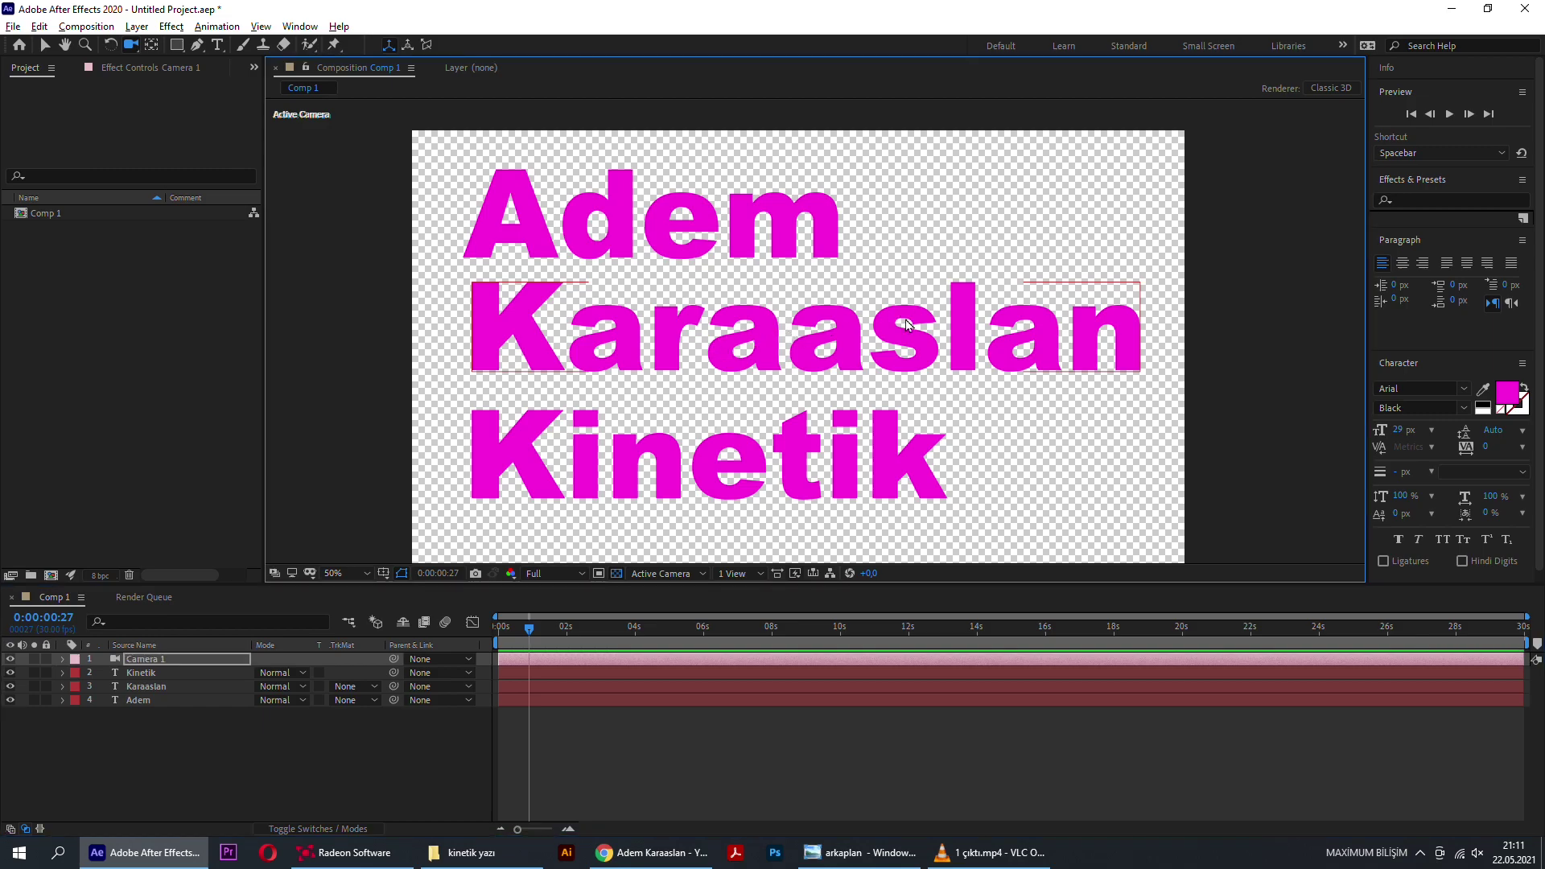
key(Return)
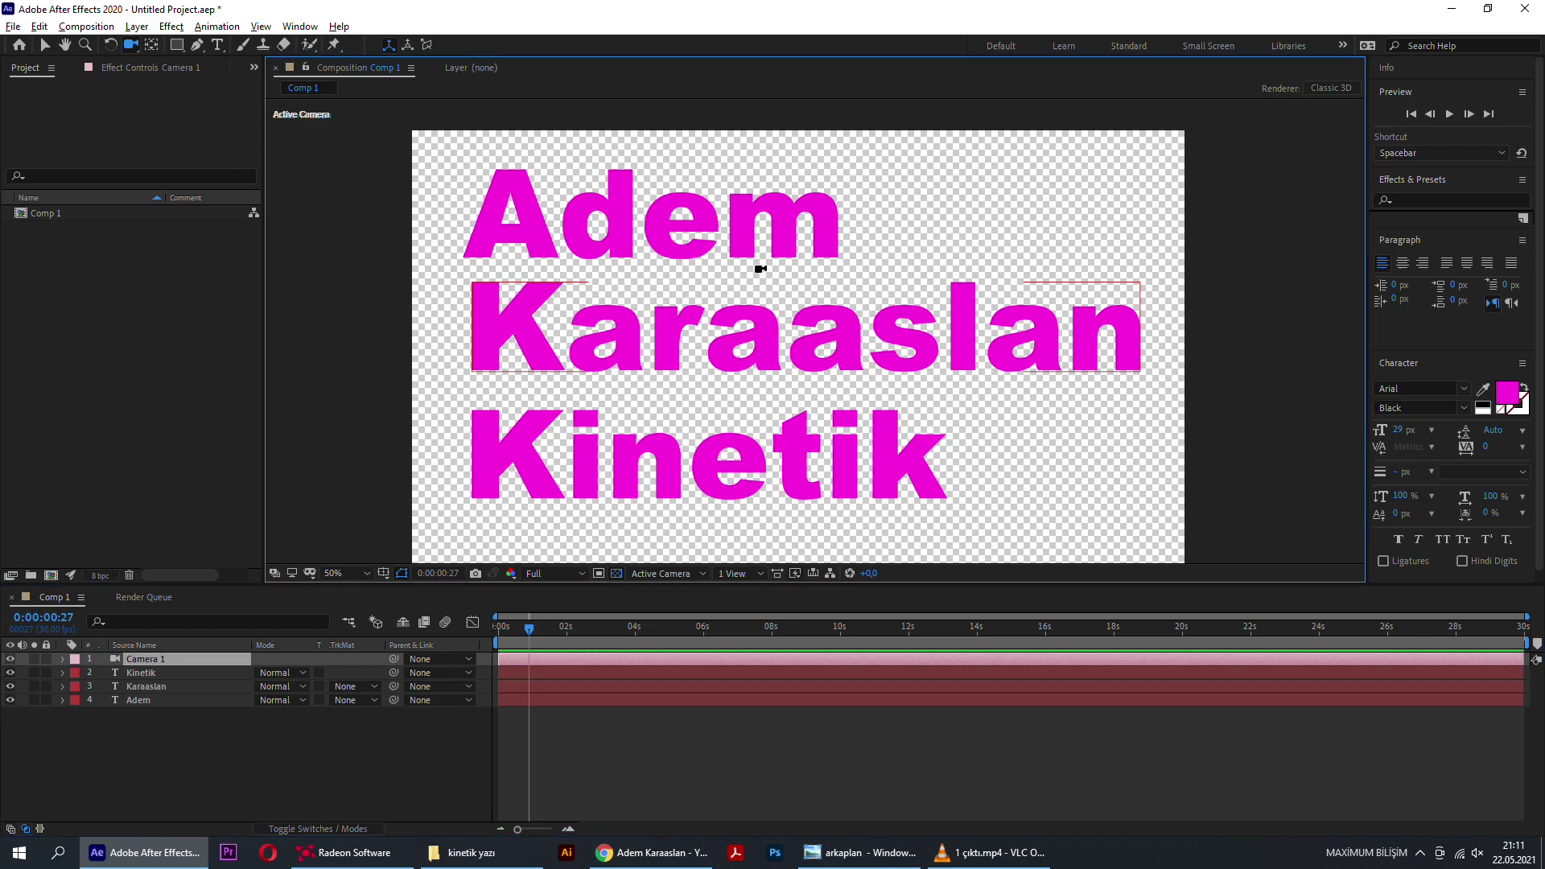
key(v)
click(765, 242)
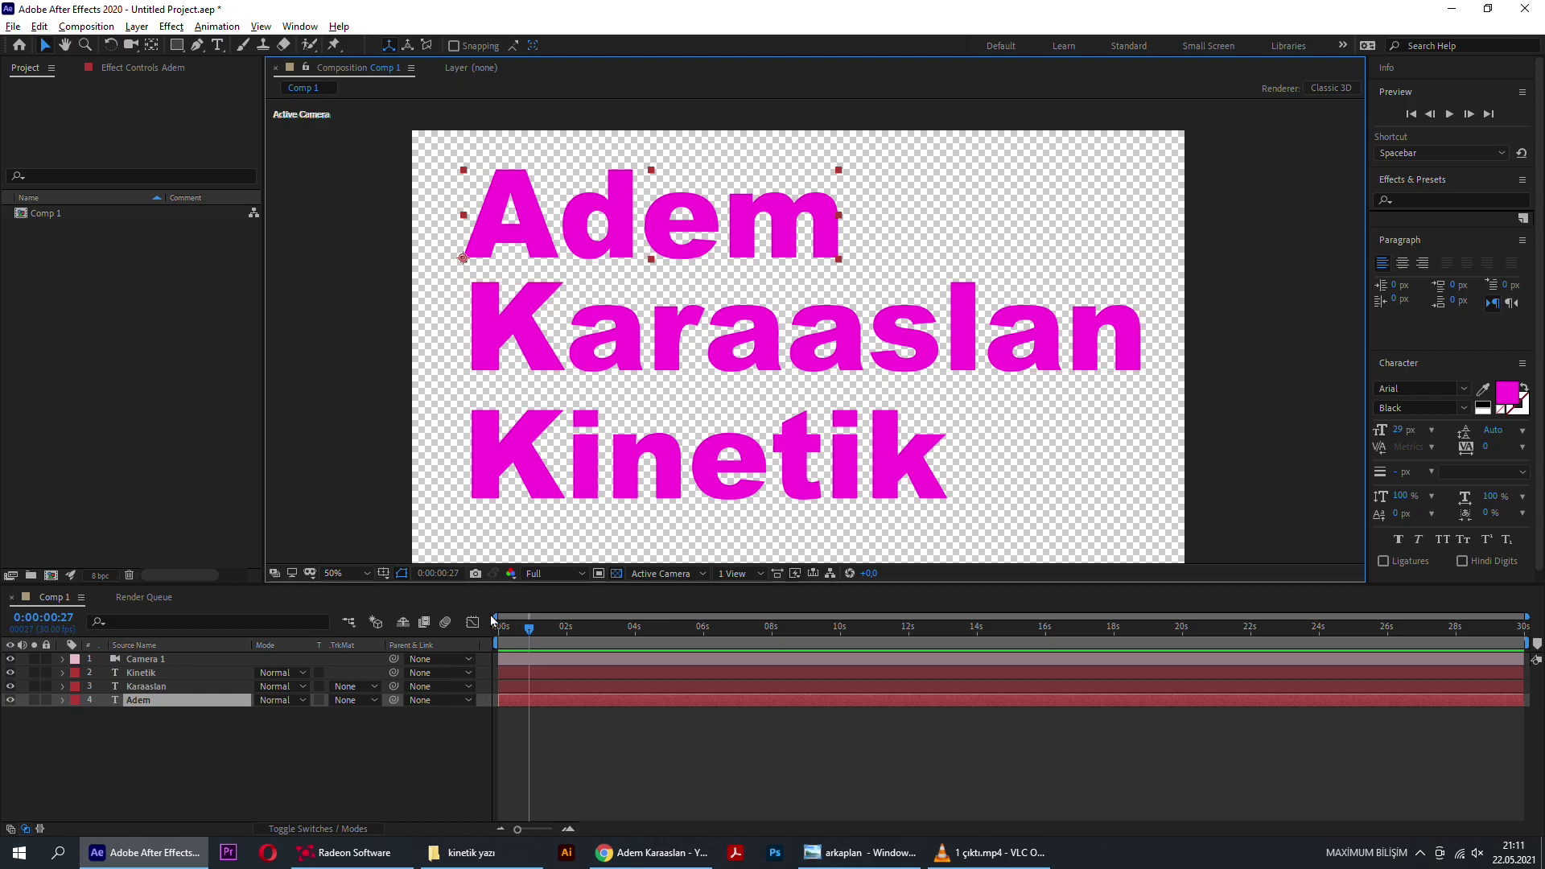
click(442, 736)
Step: Show the switch columns and enable 3D on the Kinetik, surname and first-name layers
click(334, 828)
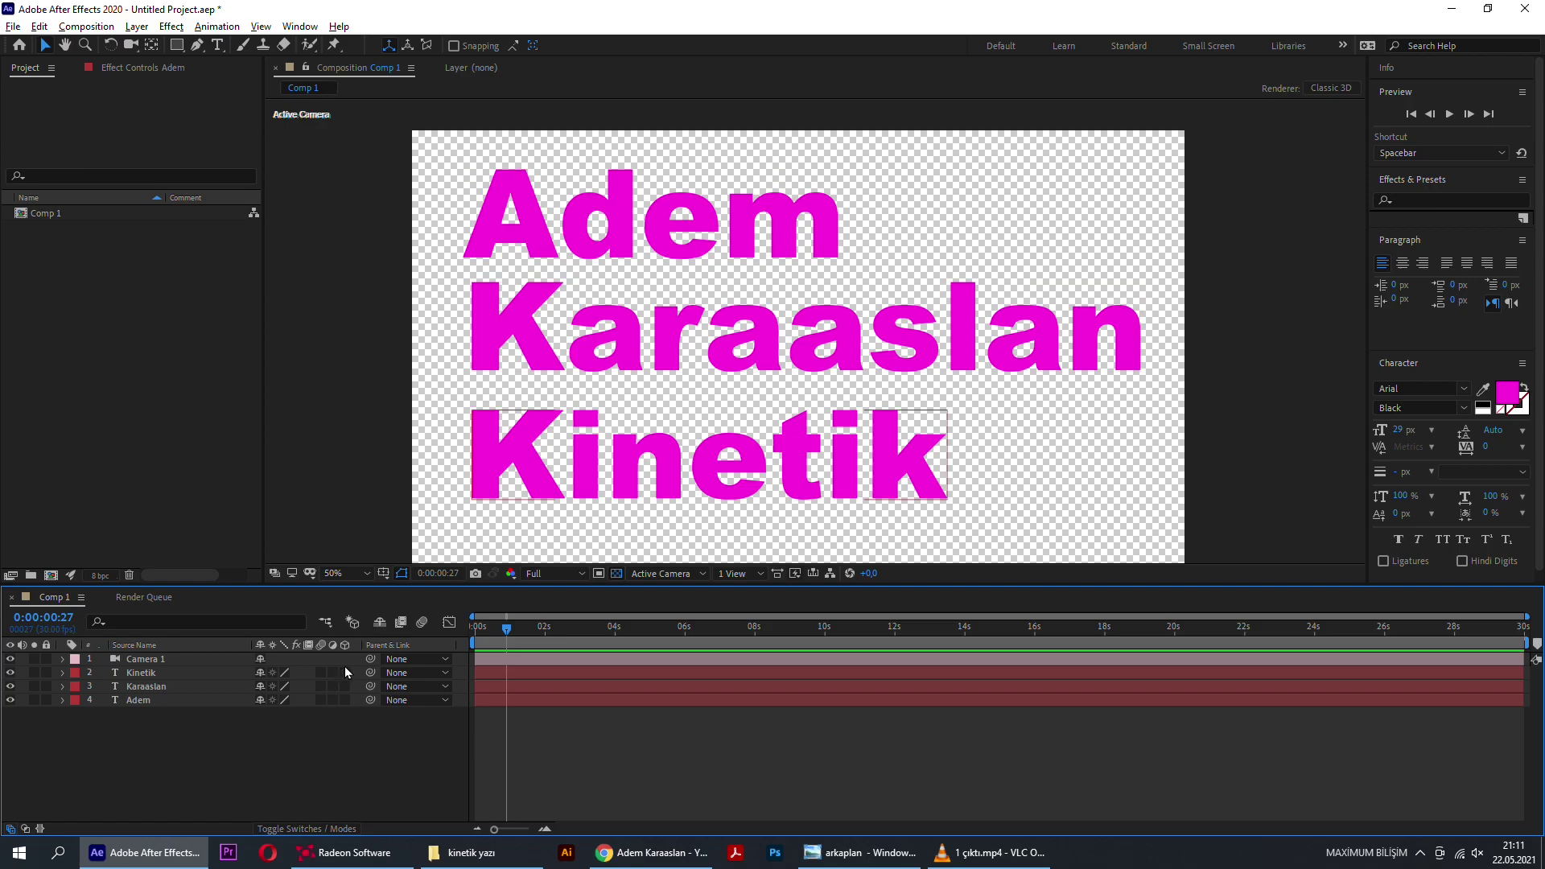
click(338, 828)
mouse_move(389, 844)
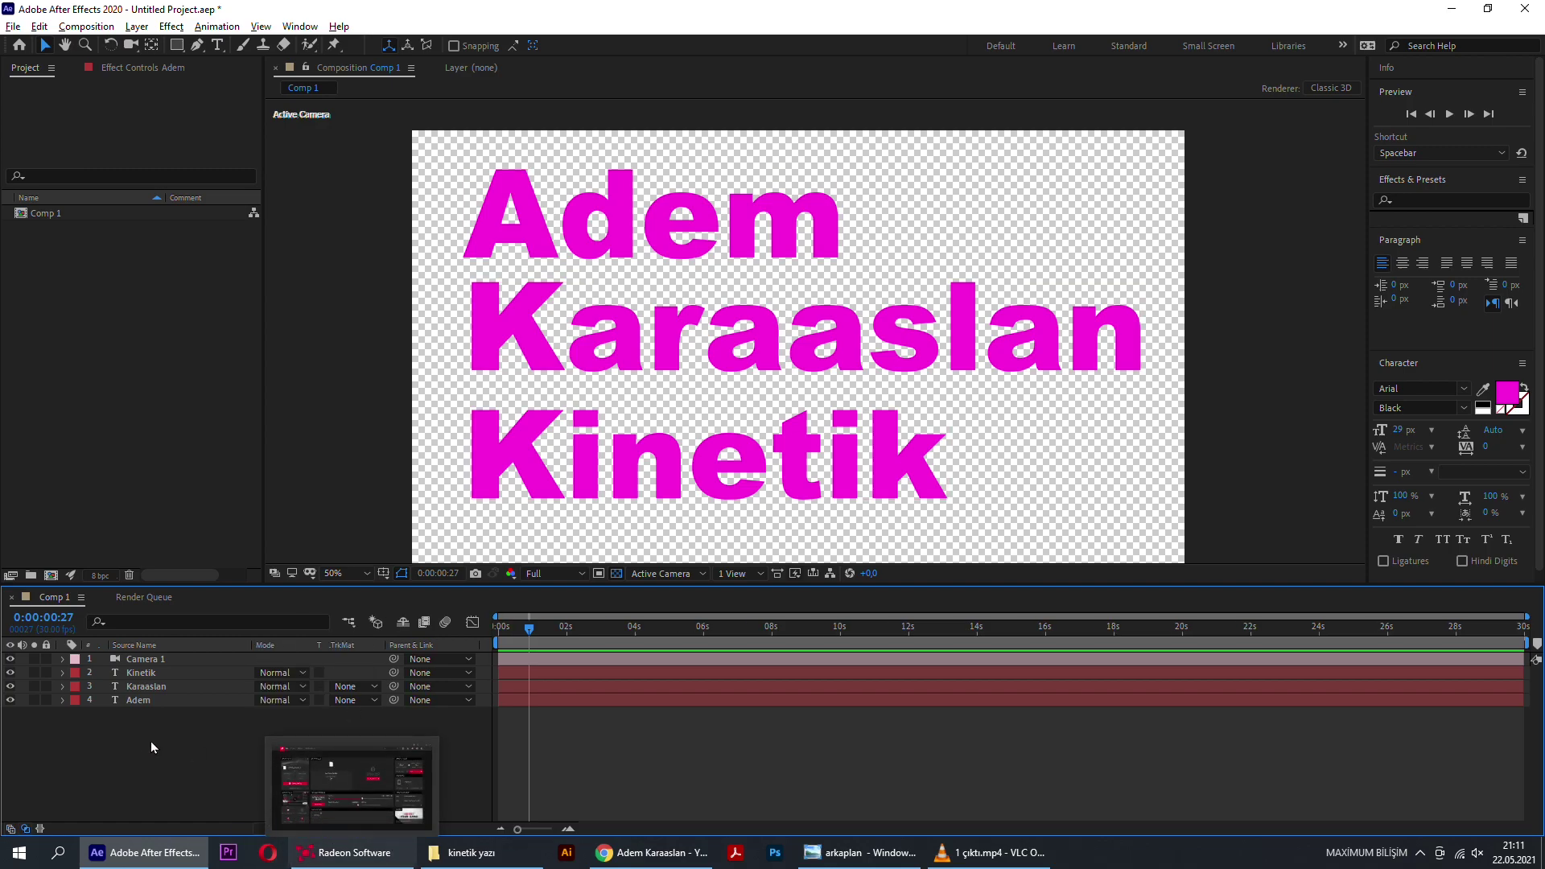
click(342, 828)
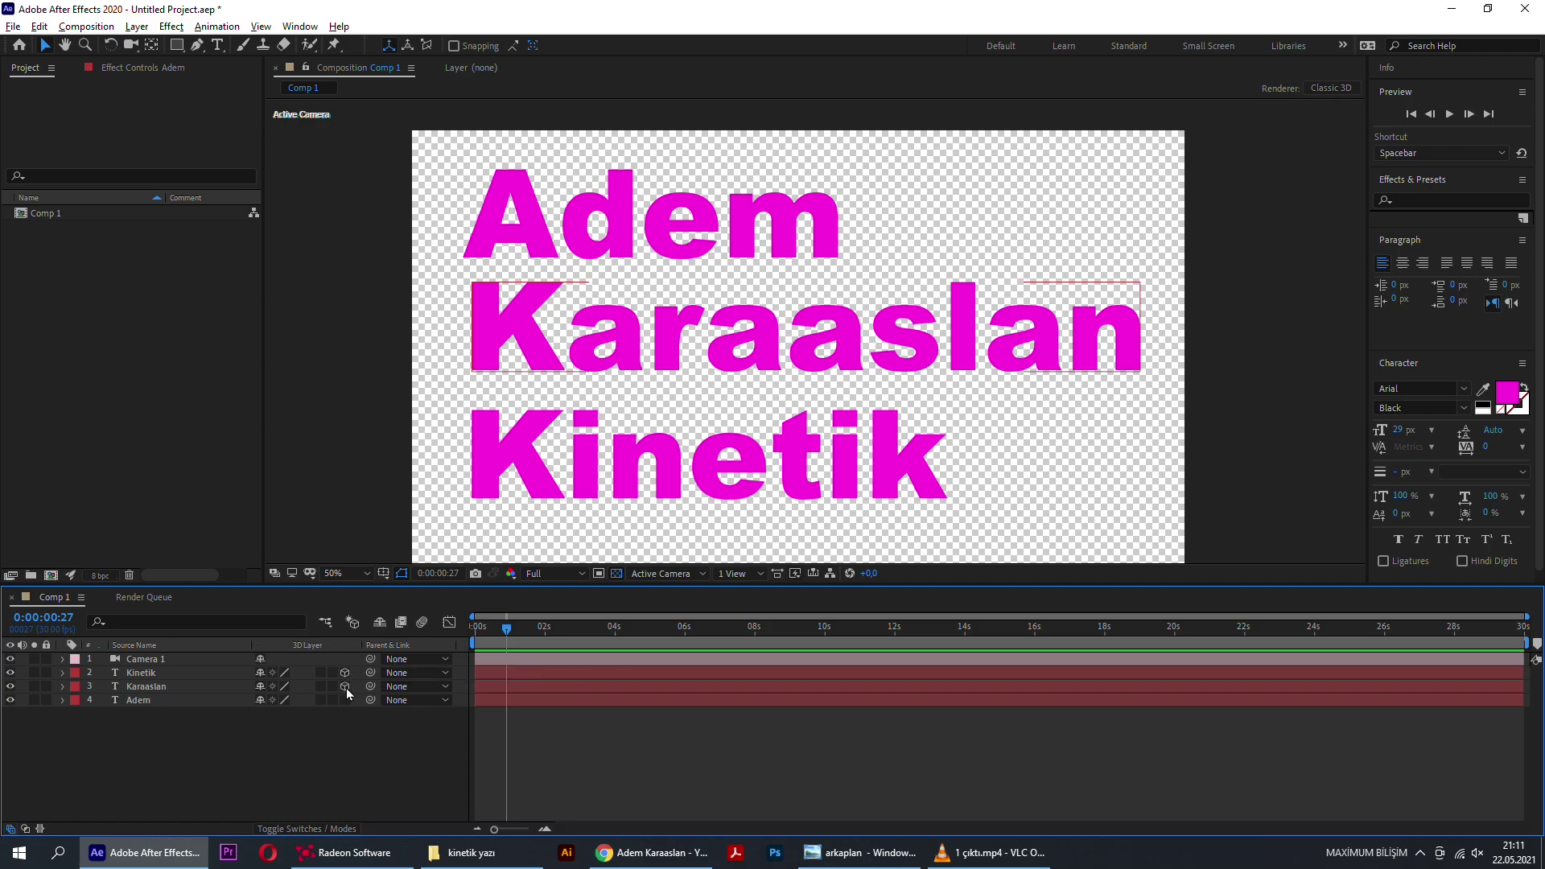
drag(346, 674, 346, 699)
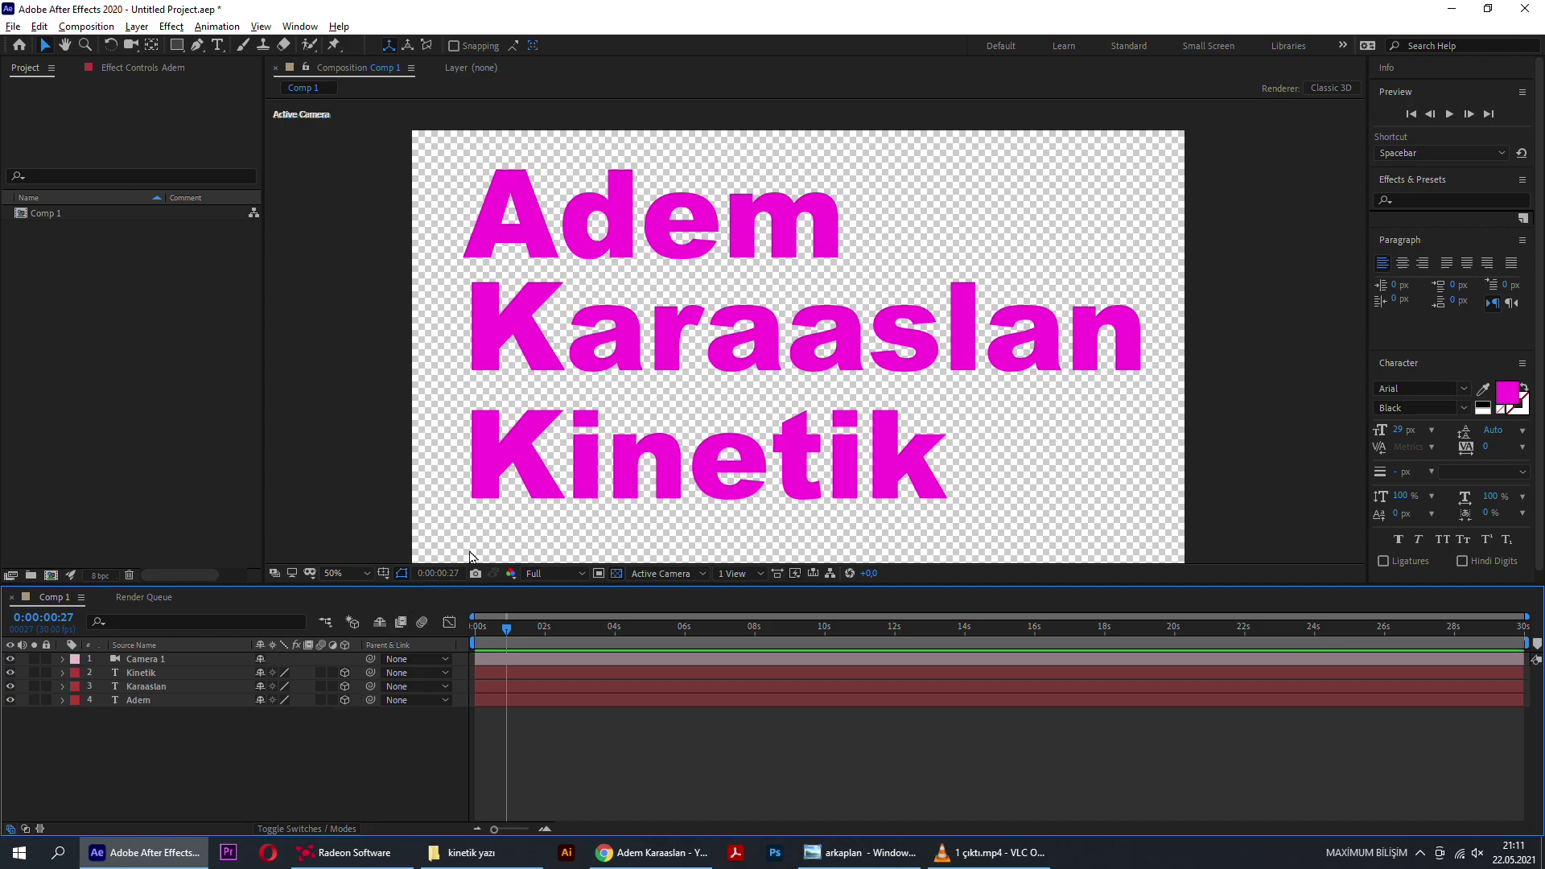
key(c)
mouse_move(877, 345)
mouse_down()
mouse_move(852, 331)
mouse_move(531, 346)
mouse_move(700, 217)
mouse_up()
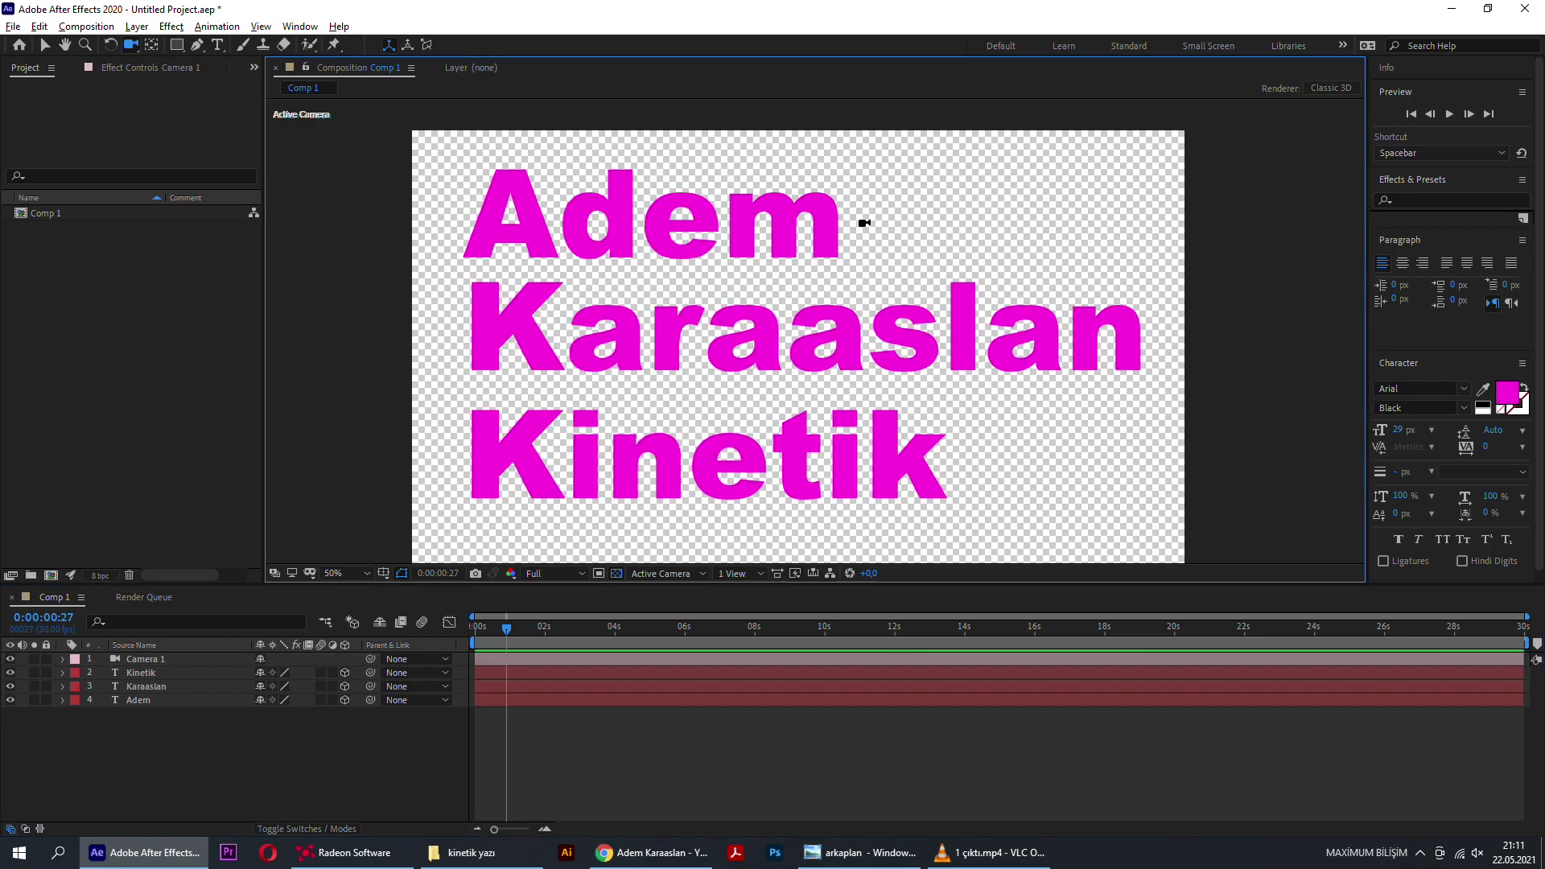
drag(862, 221, 741, 259)
key(ctrl+z)
drag(968, 249, 845, 288)
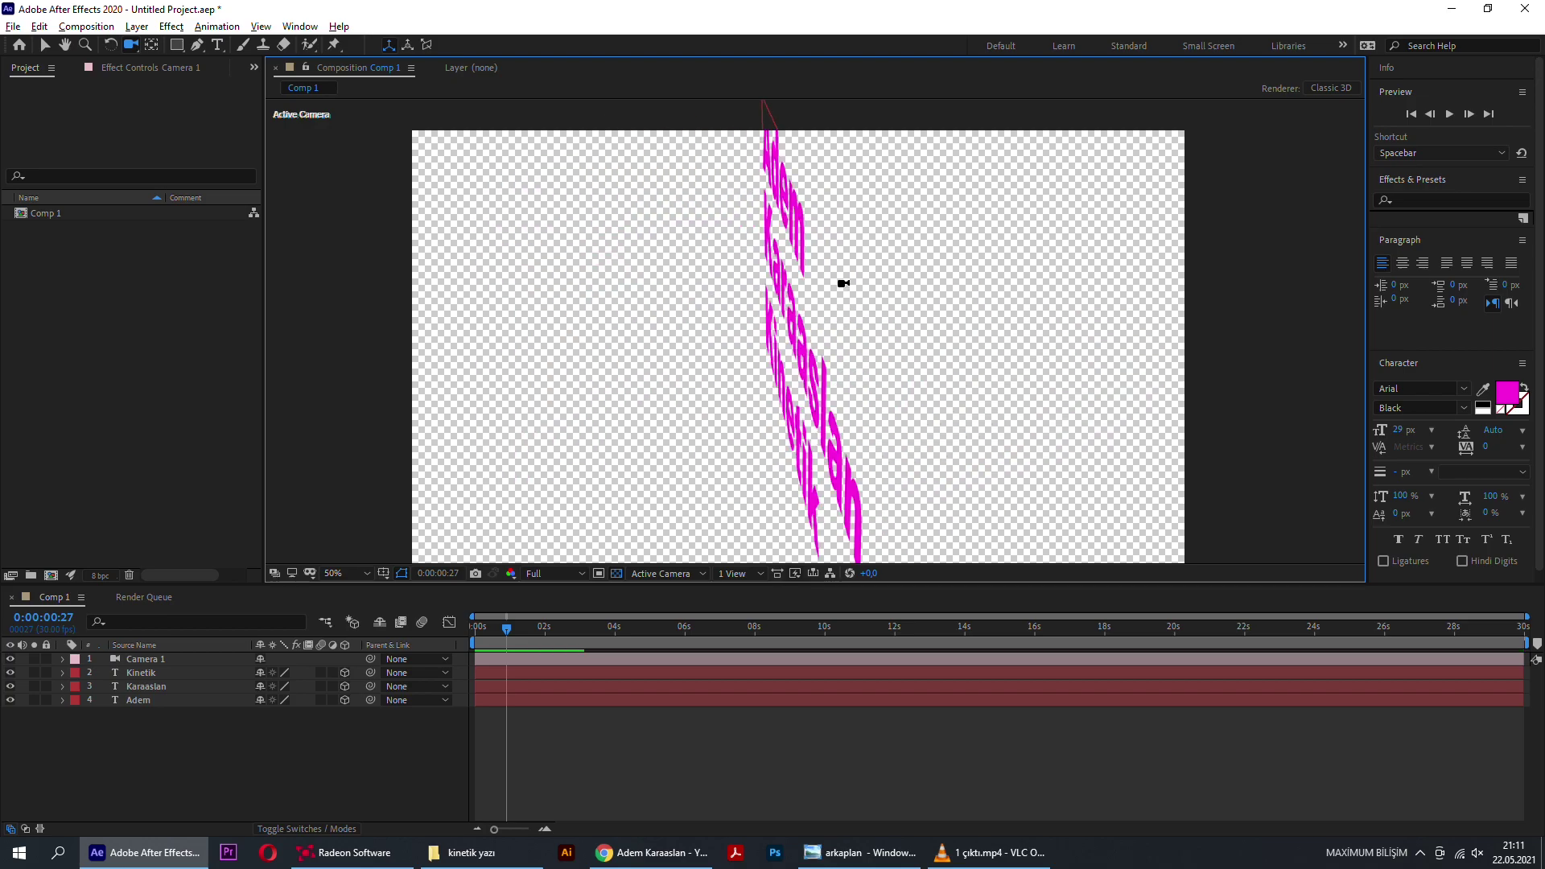
key(ctrl+z)
drag(983, 313, 904, 345)
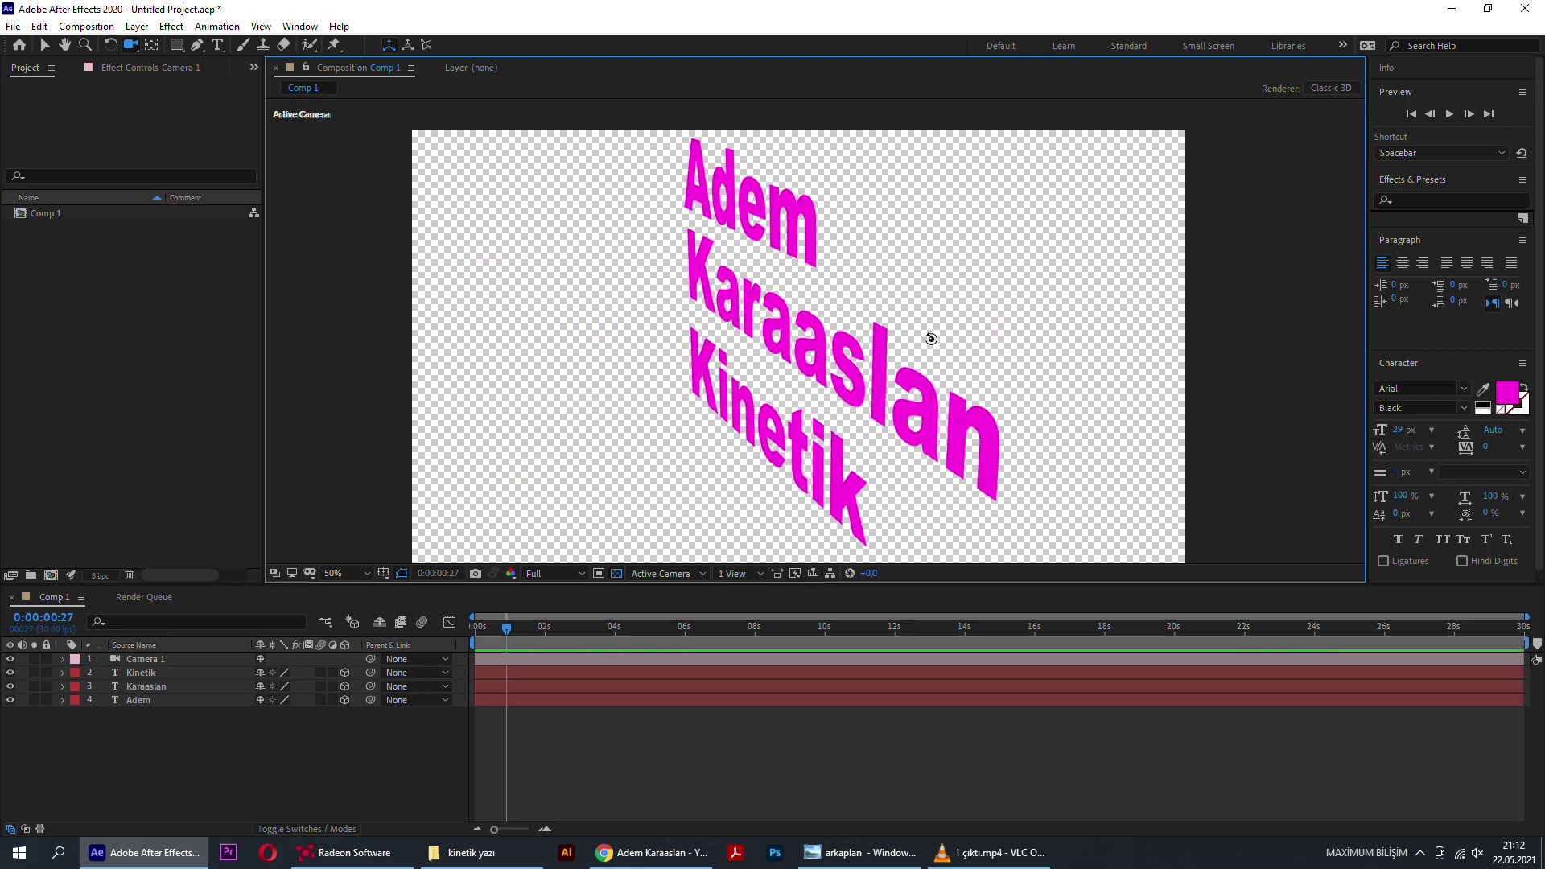
key(ctrl+z)
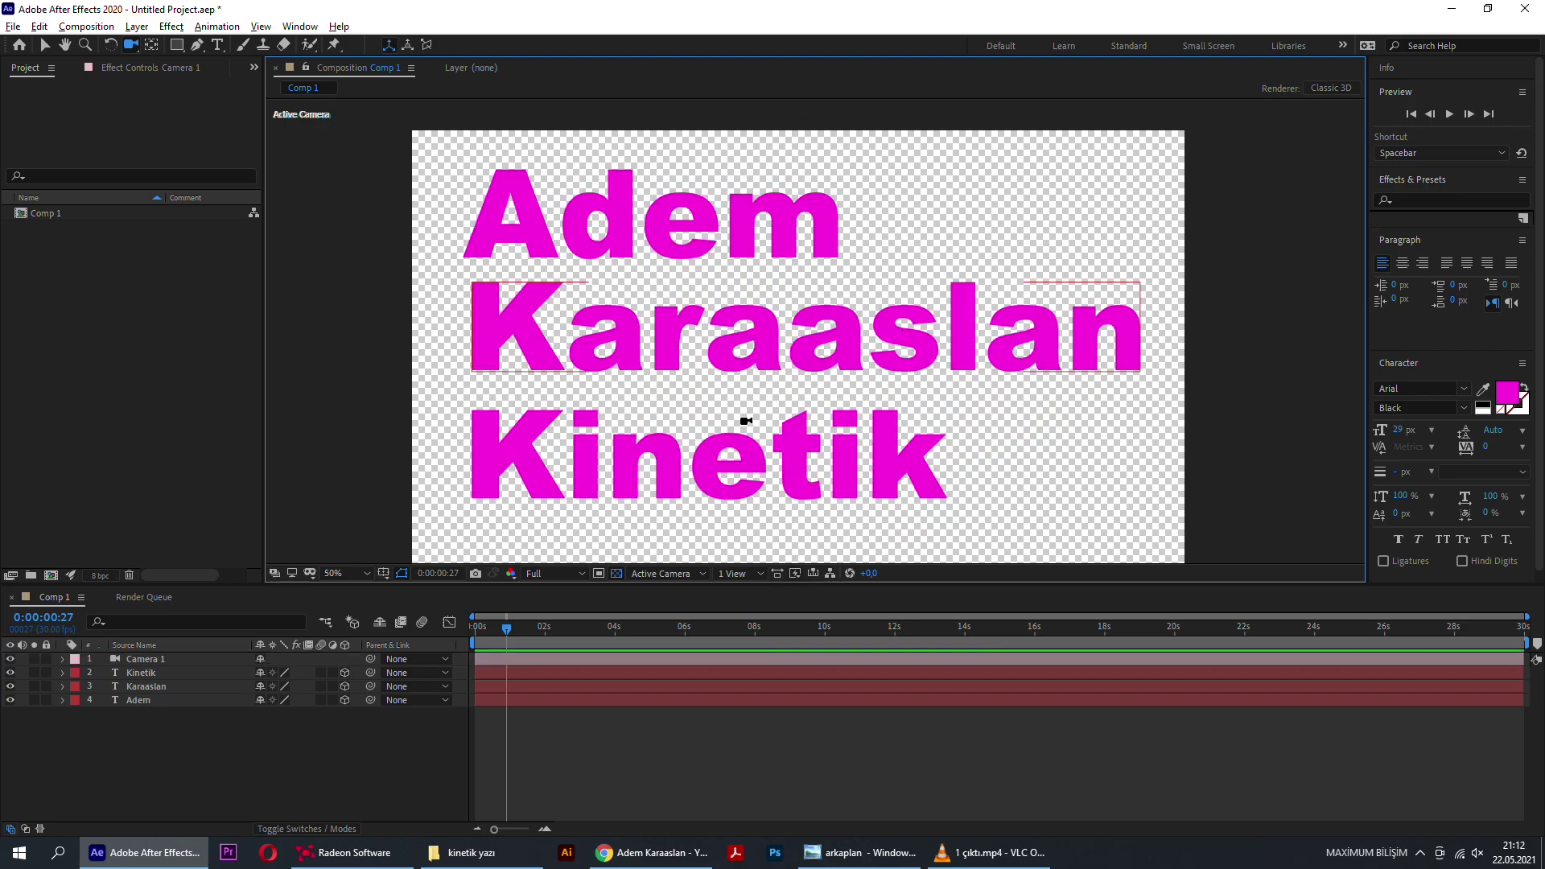
click(346, 773)
key(v)
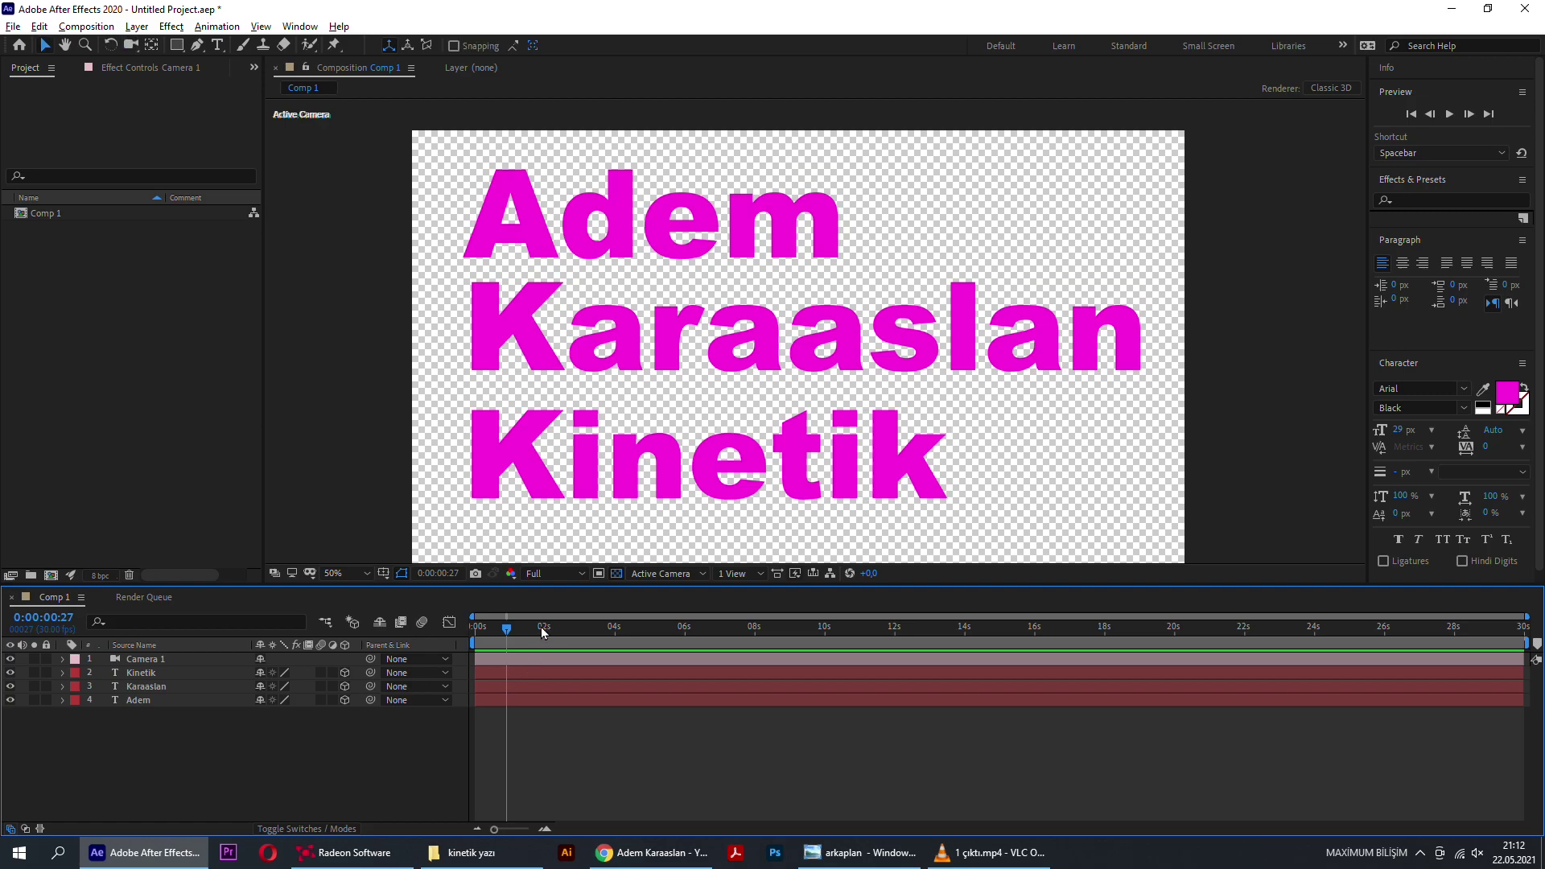
drag(540, 626, 389, 626)
click(651, 225)
click(724, 338)
click(772, 483)
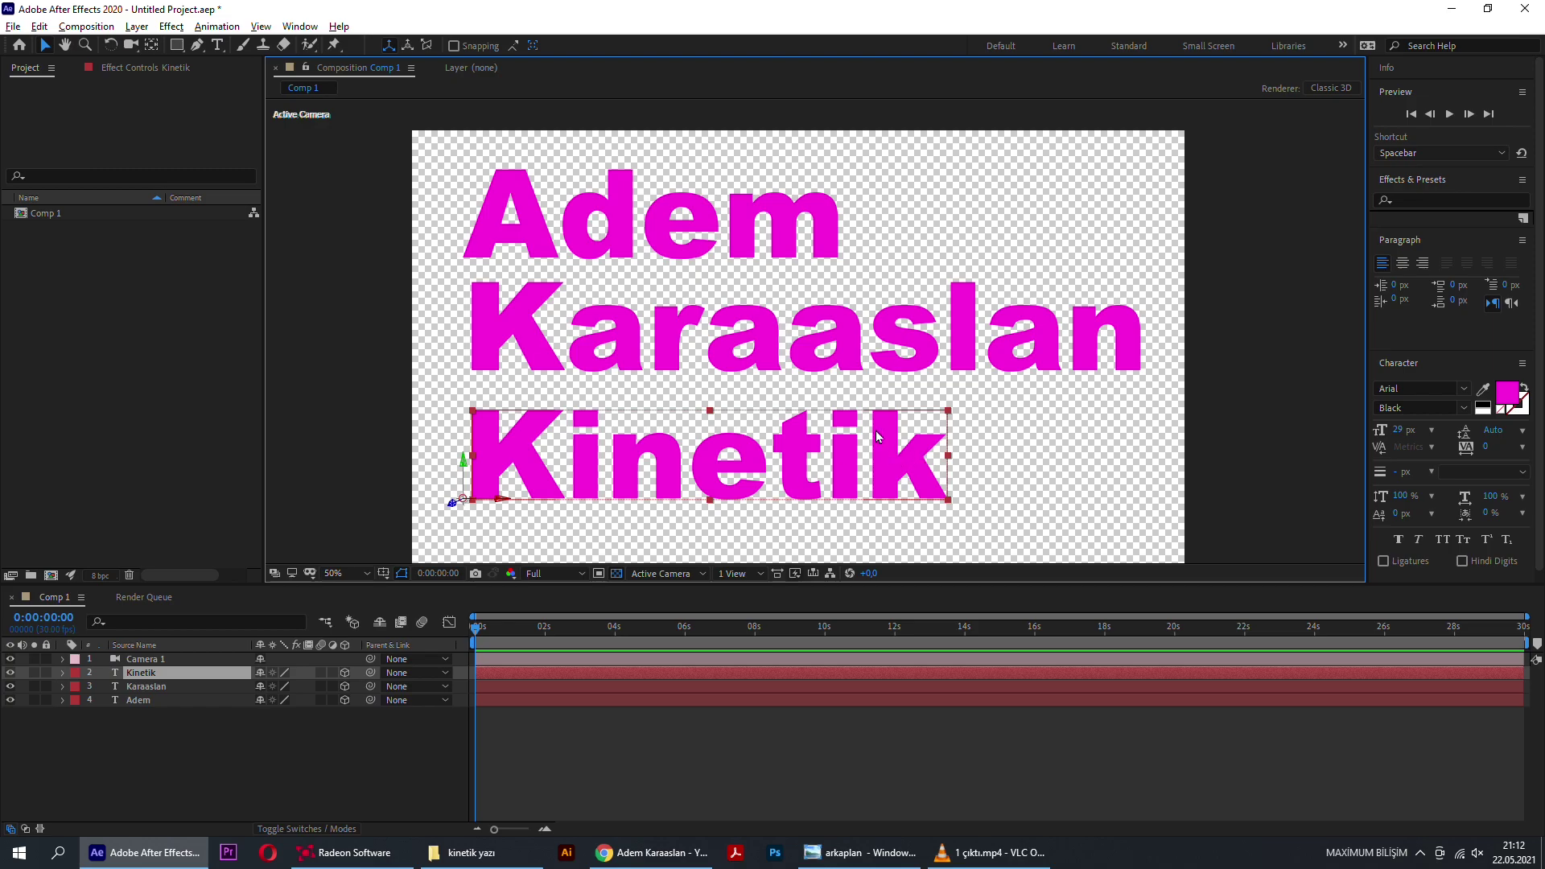
click(684, 225)
click(805, 329)
click(683, 238)
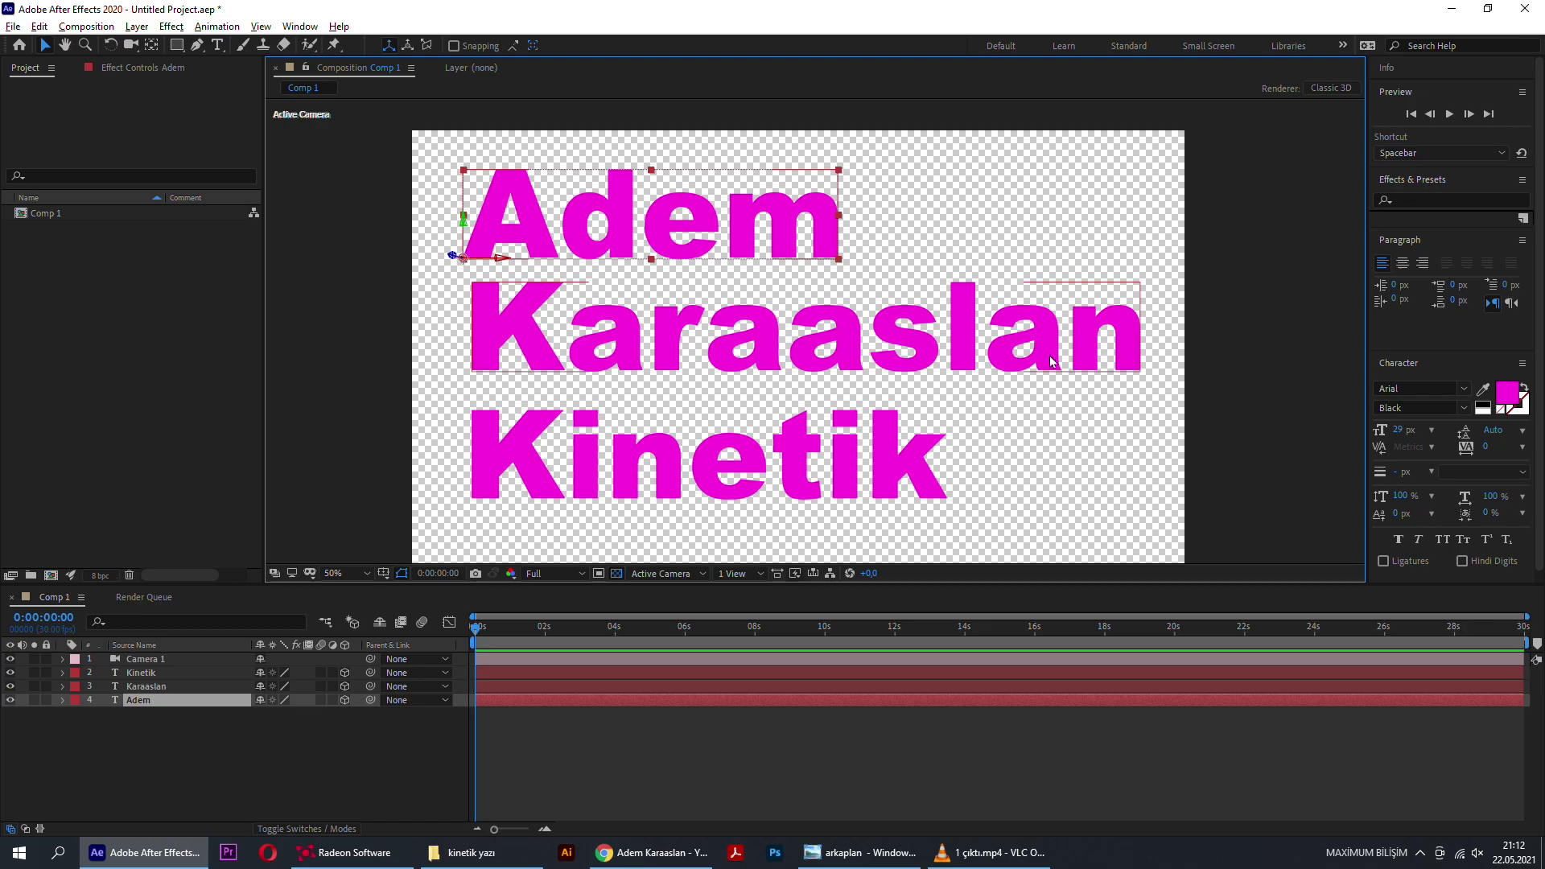
click(579, 470)
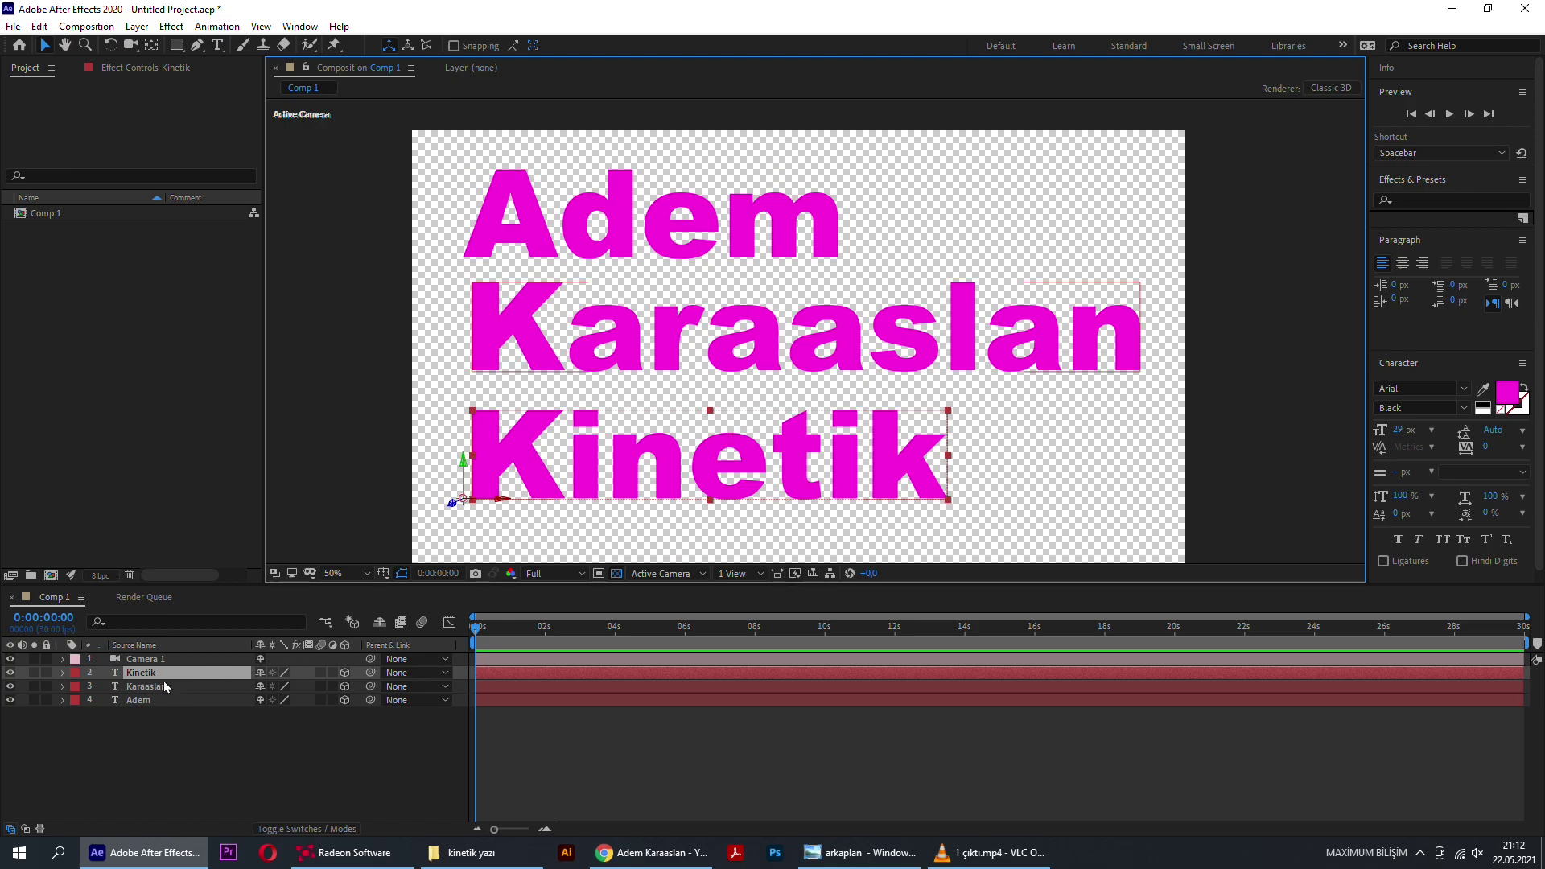
click(141, 699)
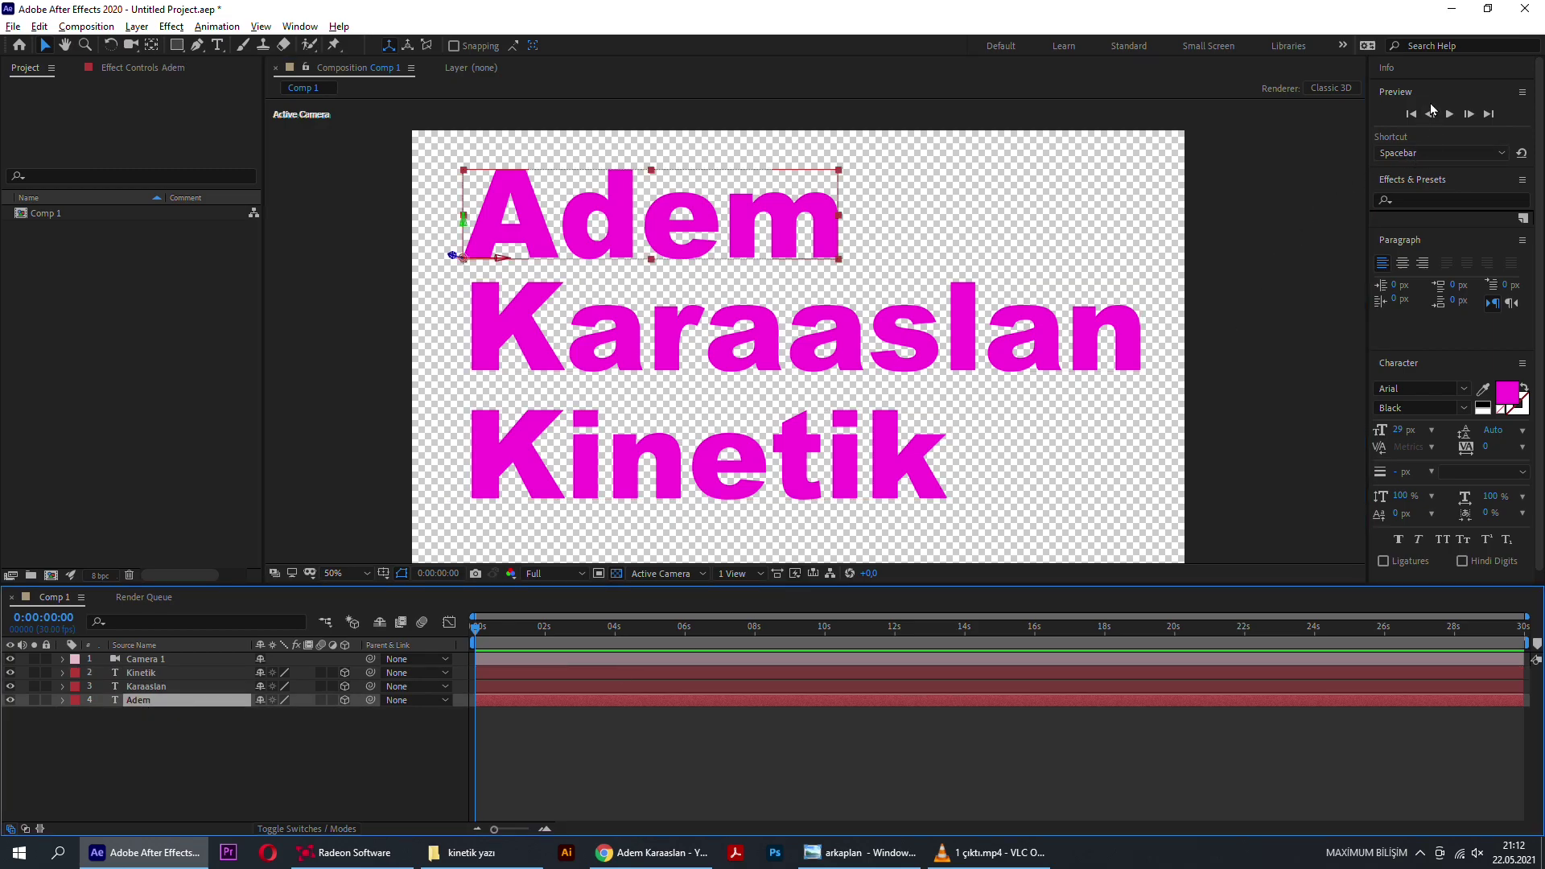
Step: Search Effects & Presets for '3d', correcting a mistyped query
click(1418, 200)
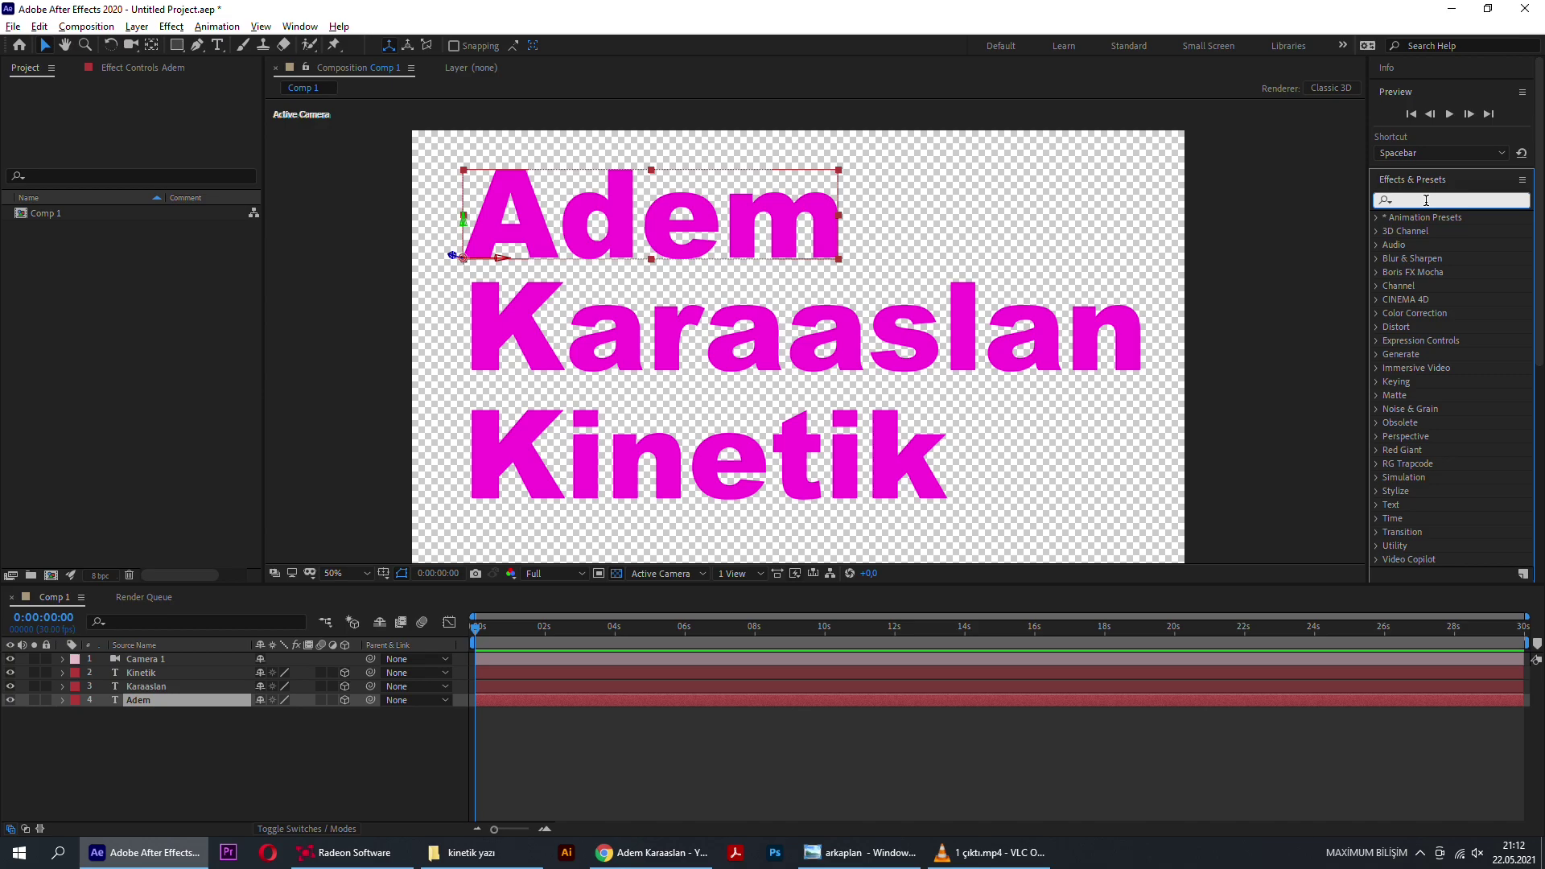
text(3d te)
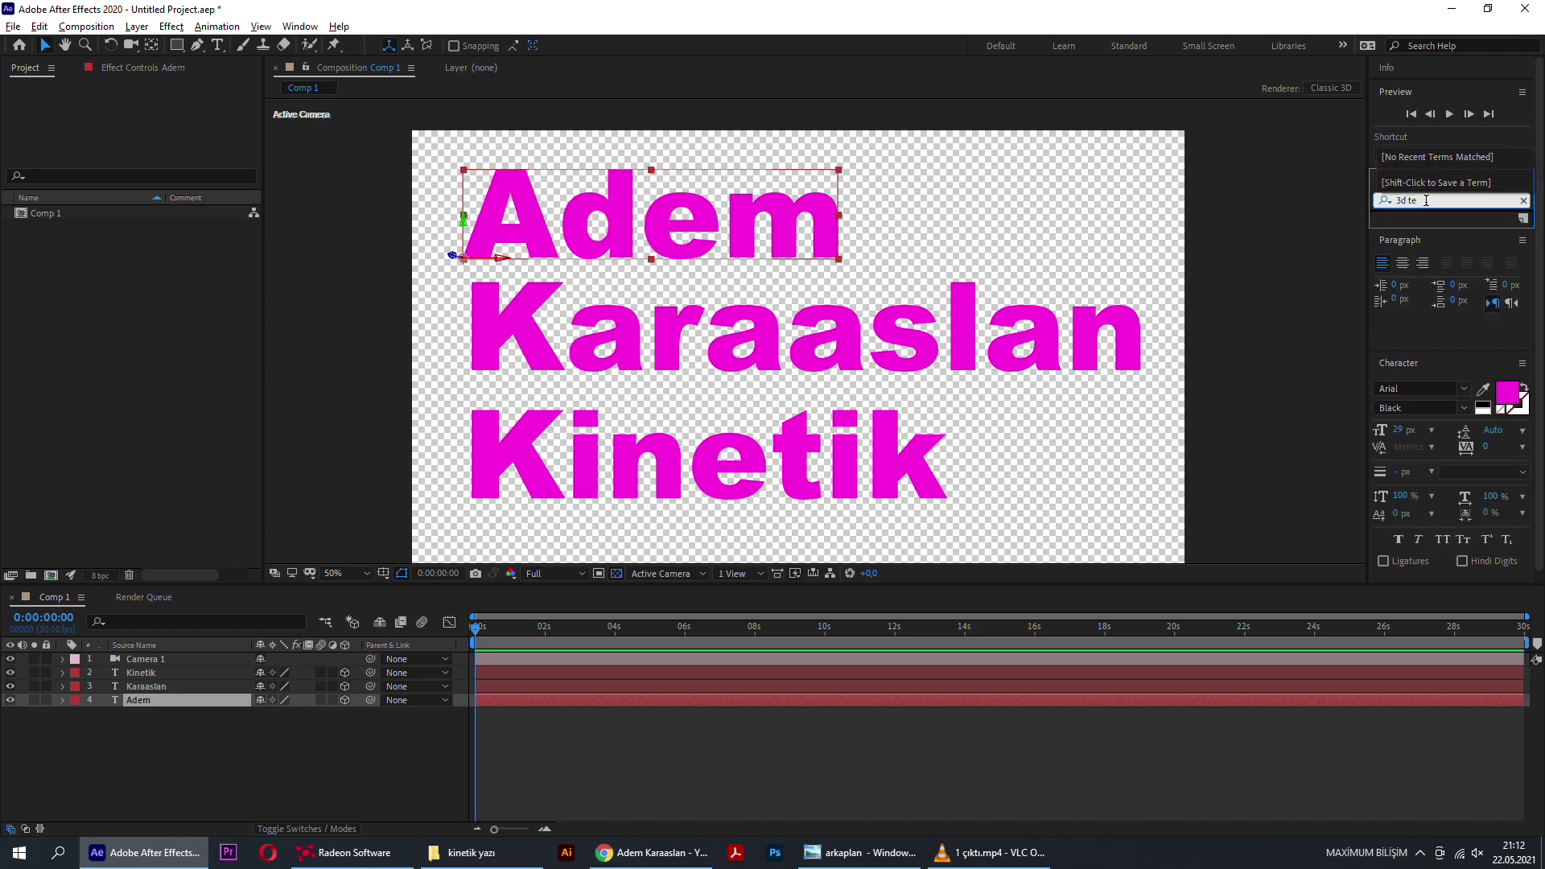
text(ETXTR)
click(1426, 200)
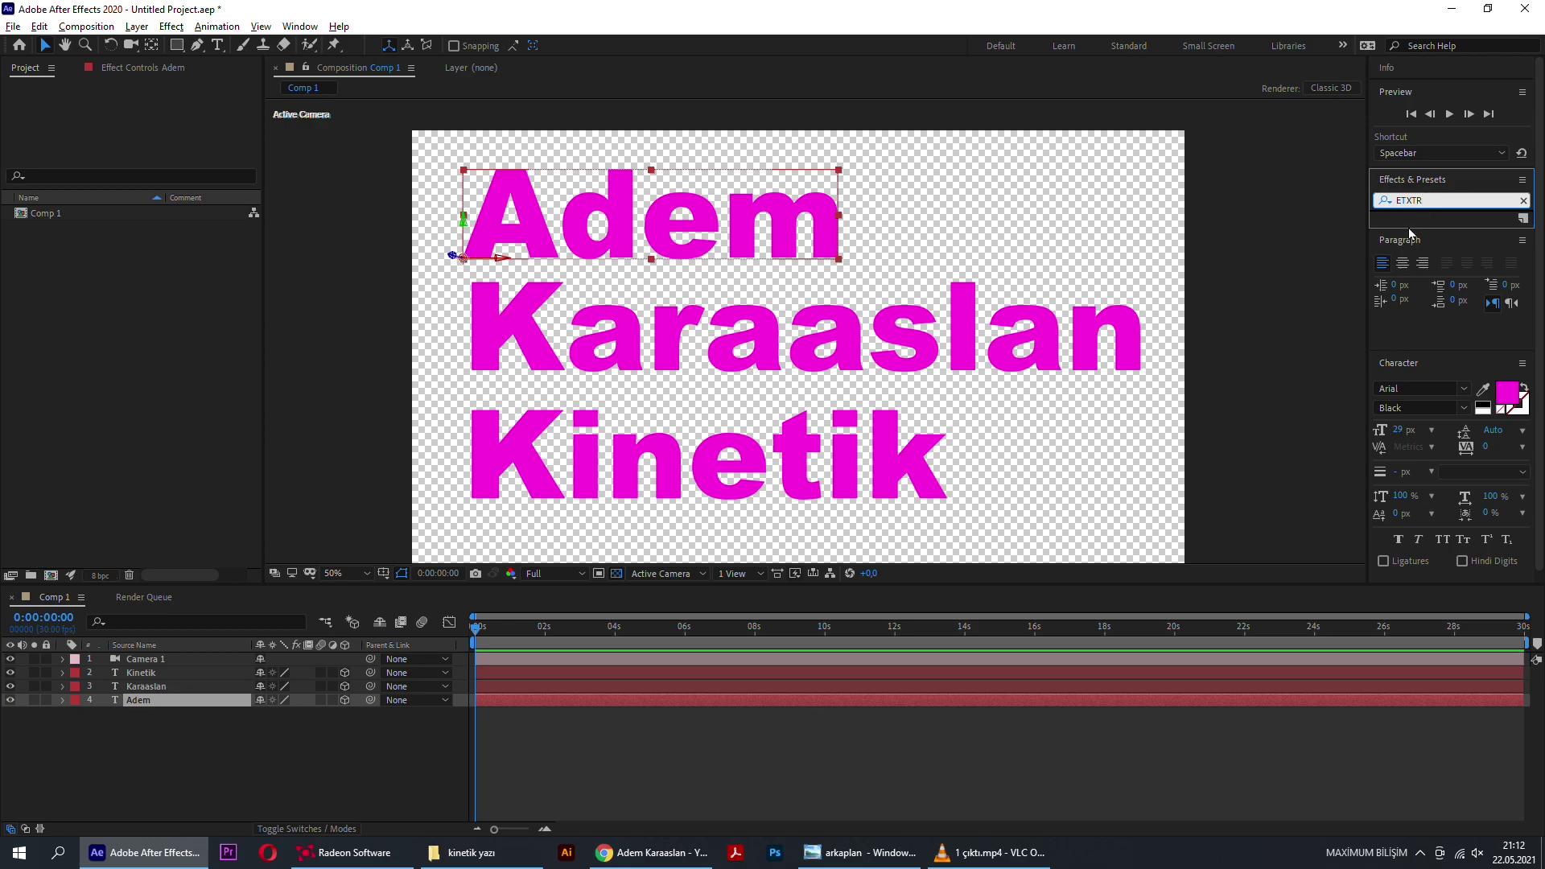
key(BackSpace)
key(BackSpace)
key(BackSpace)
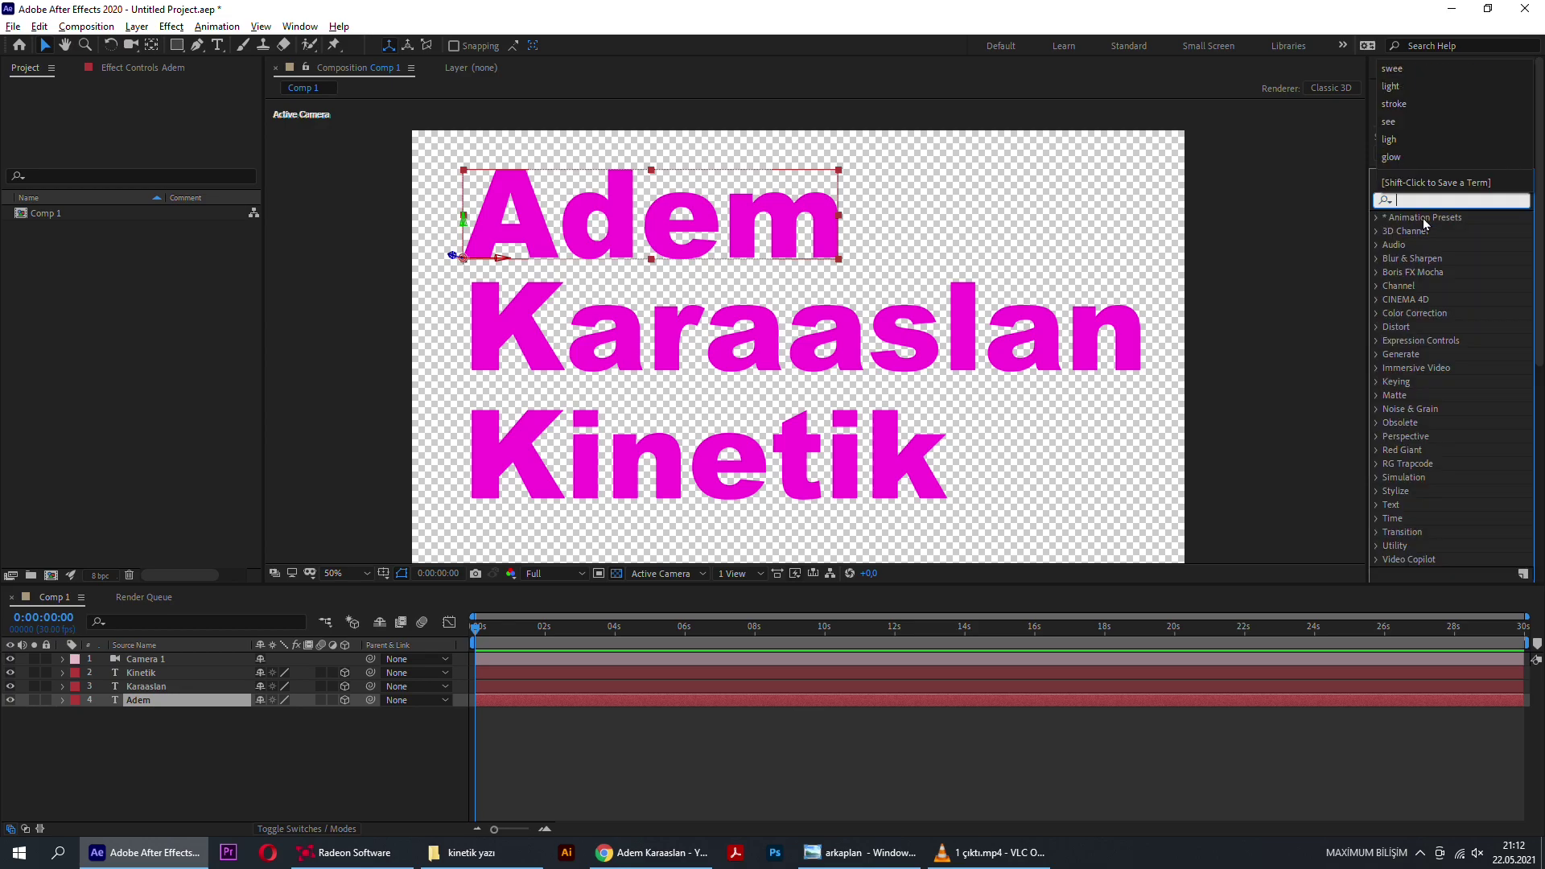
text(TEXT)
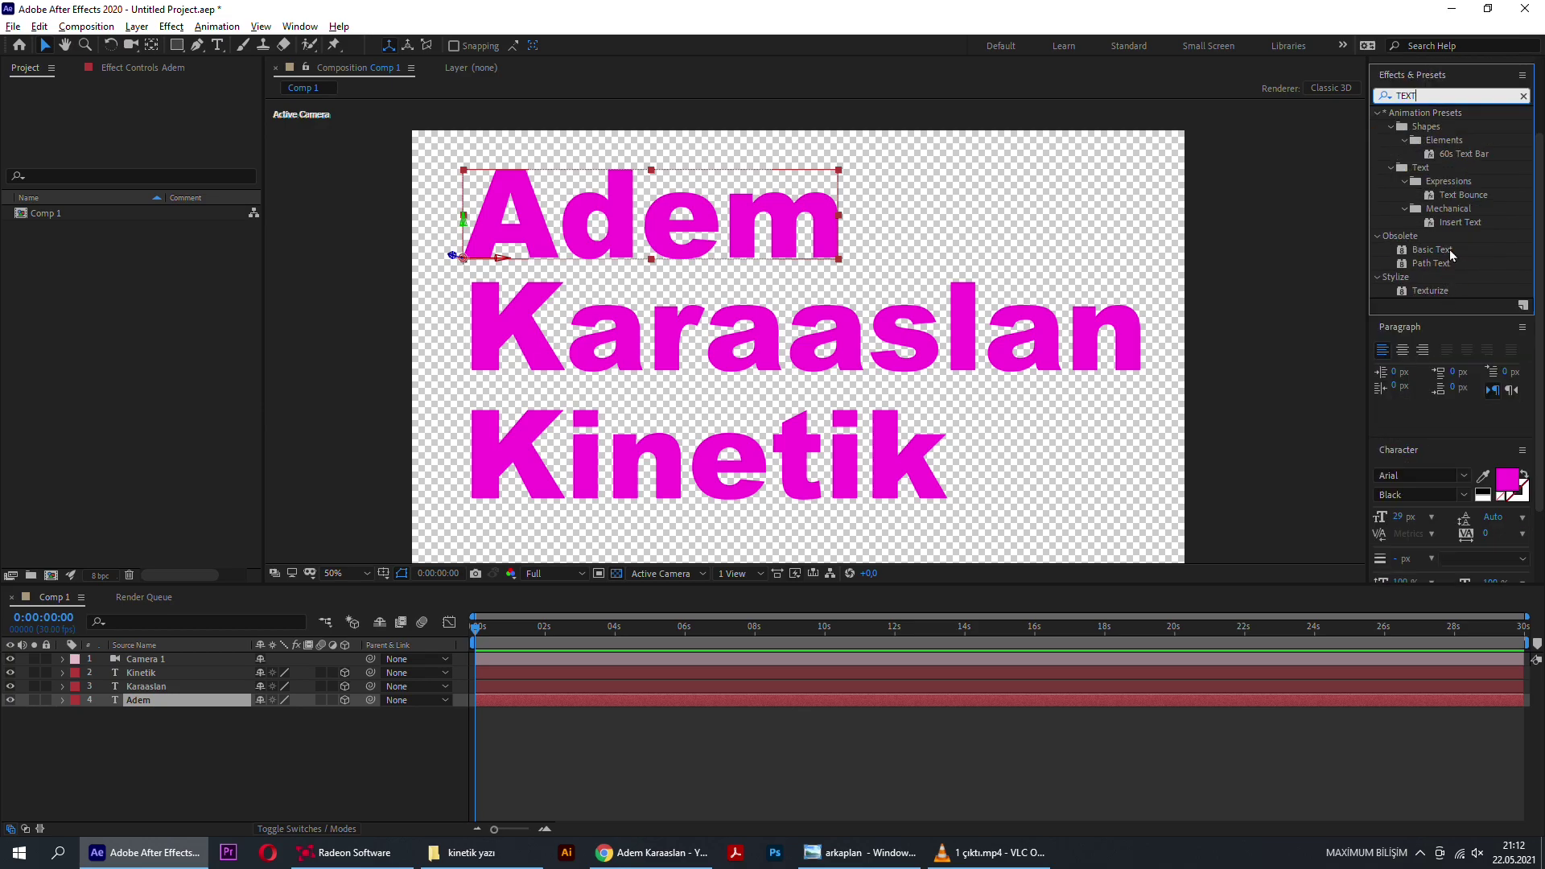
scroll(1471, 205, up, 3)
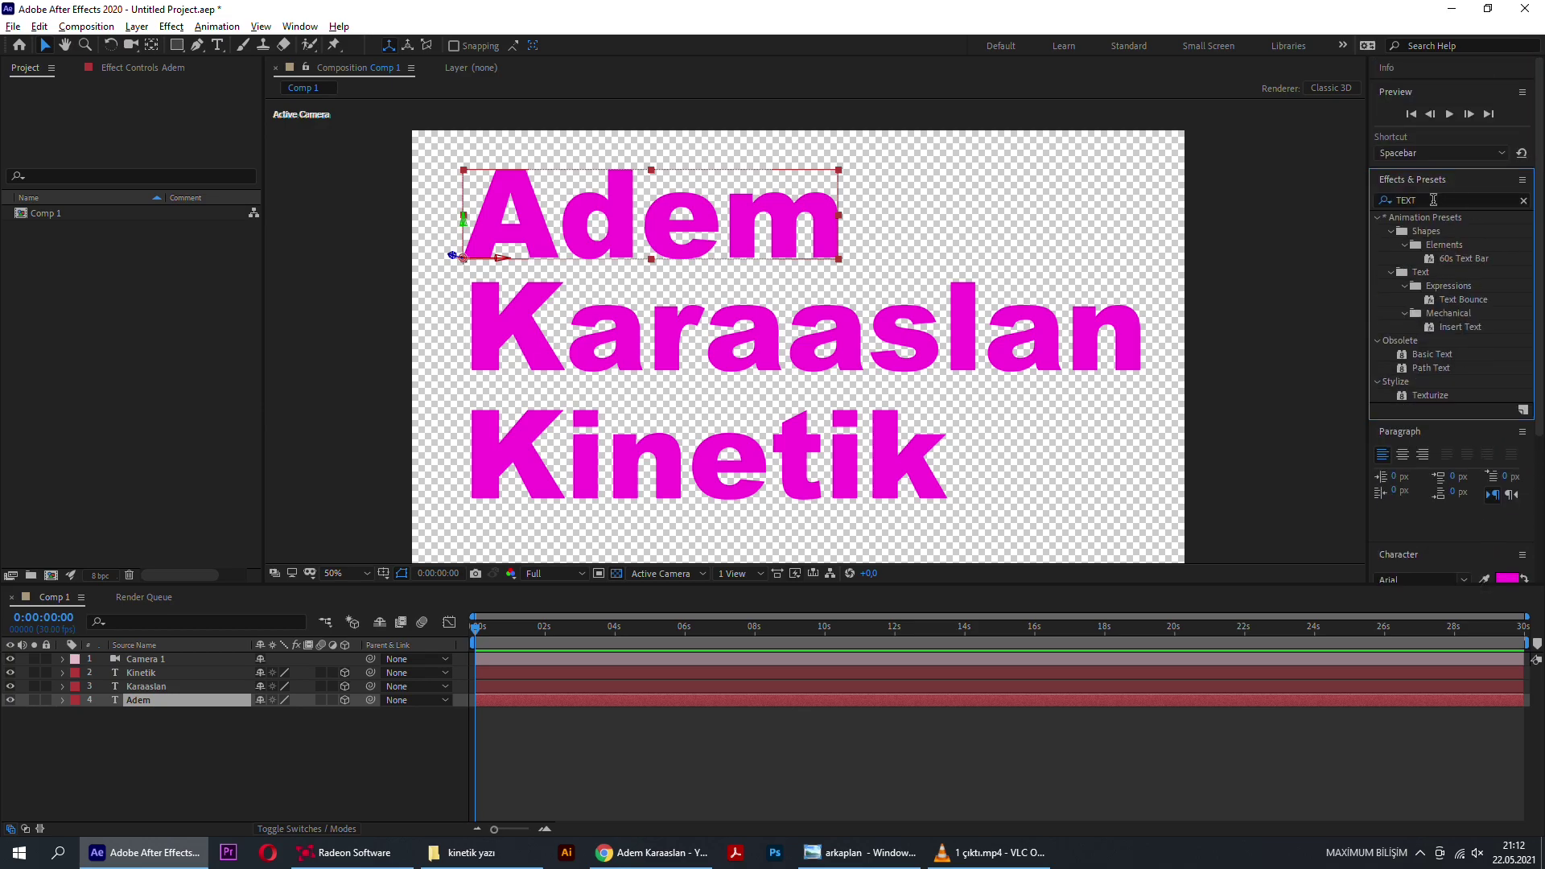
click(1433, 199)
text(3d)
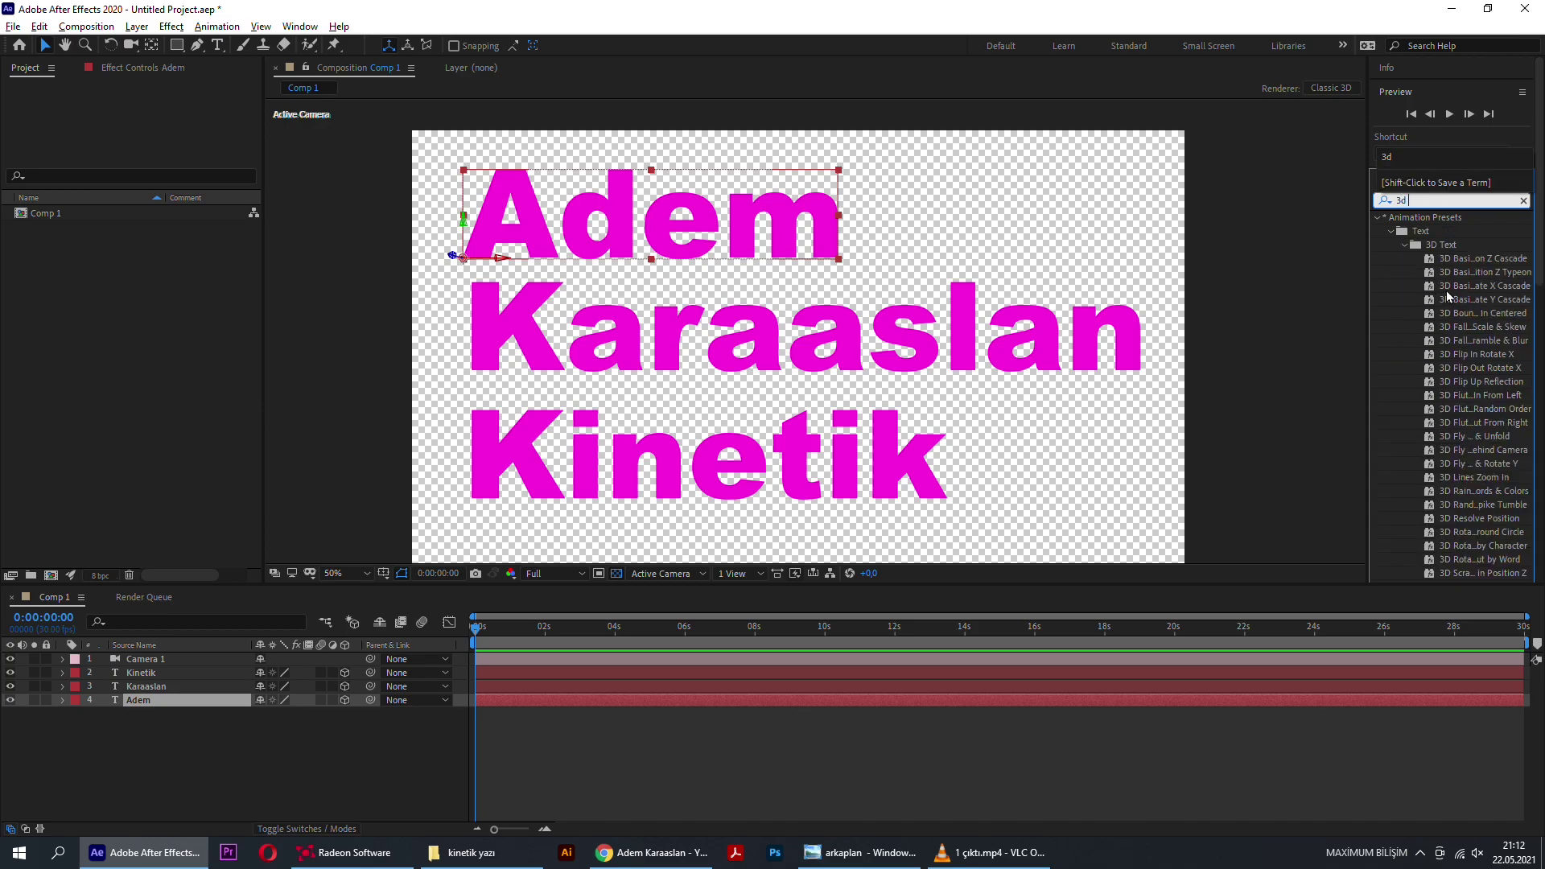
Step: Select the 3D Rotate Y Cascade text preset, then browse the Animation menu without applying it
click(1474, 263)
click(1477, 303)
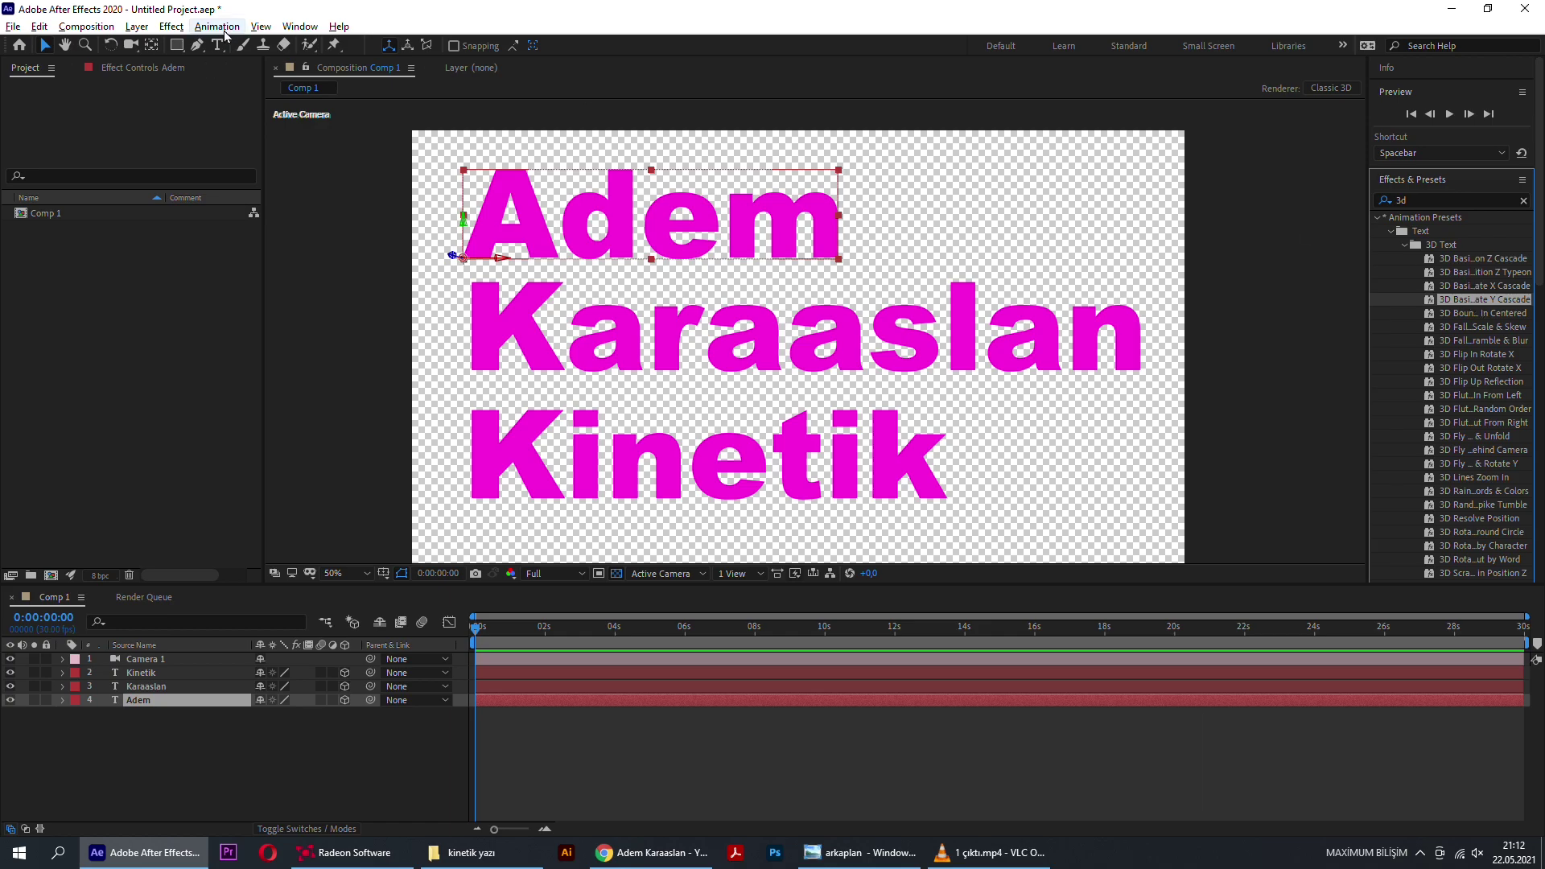
click(260, 26)
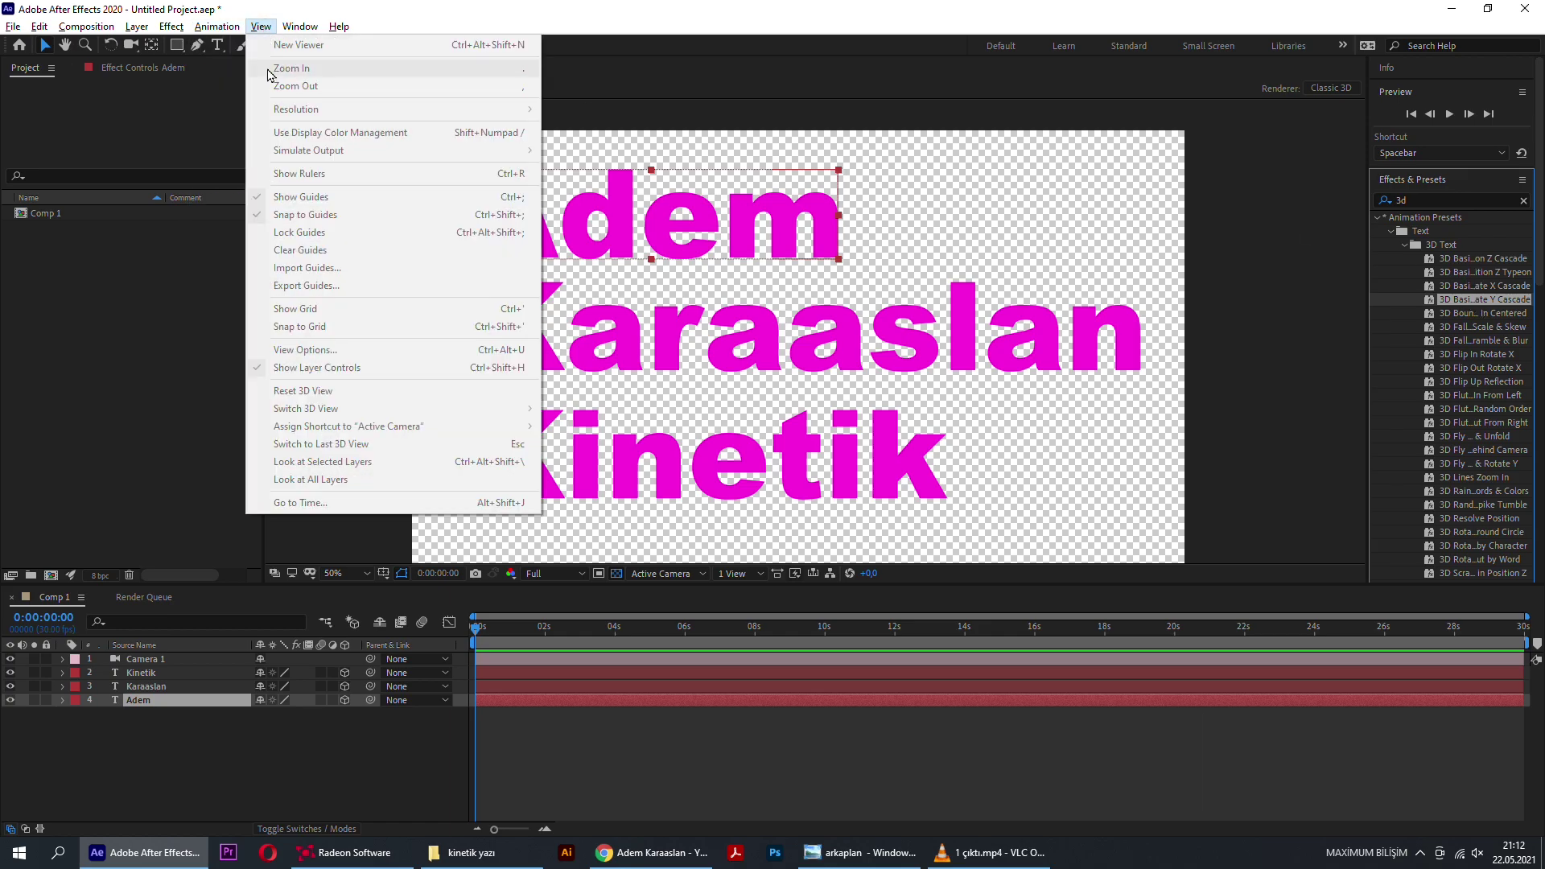
click(216, 30)
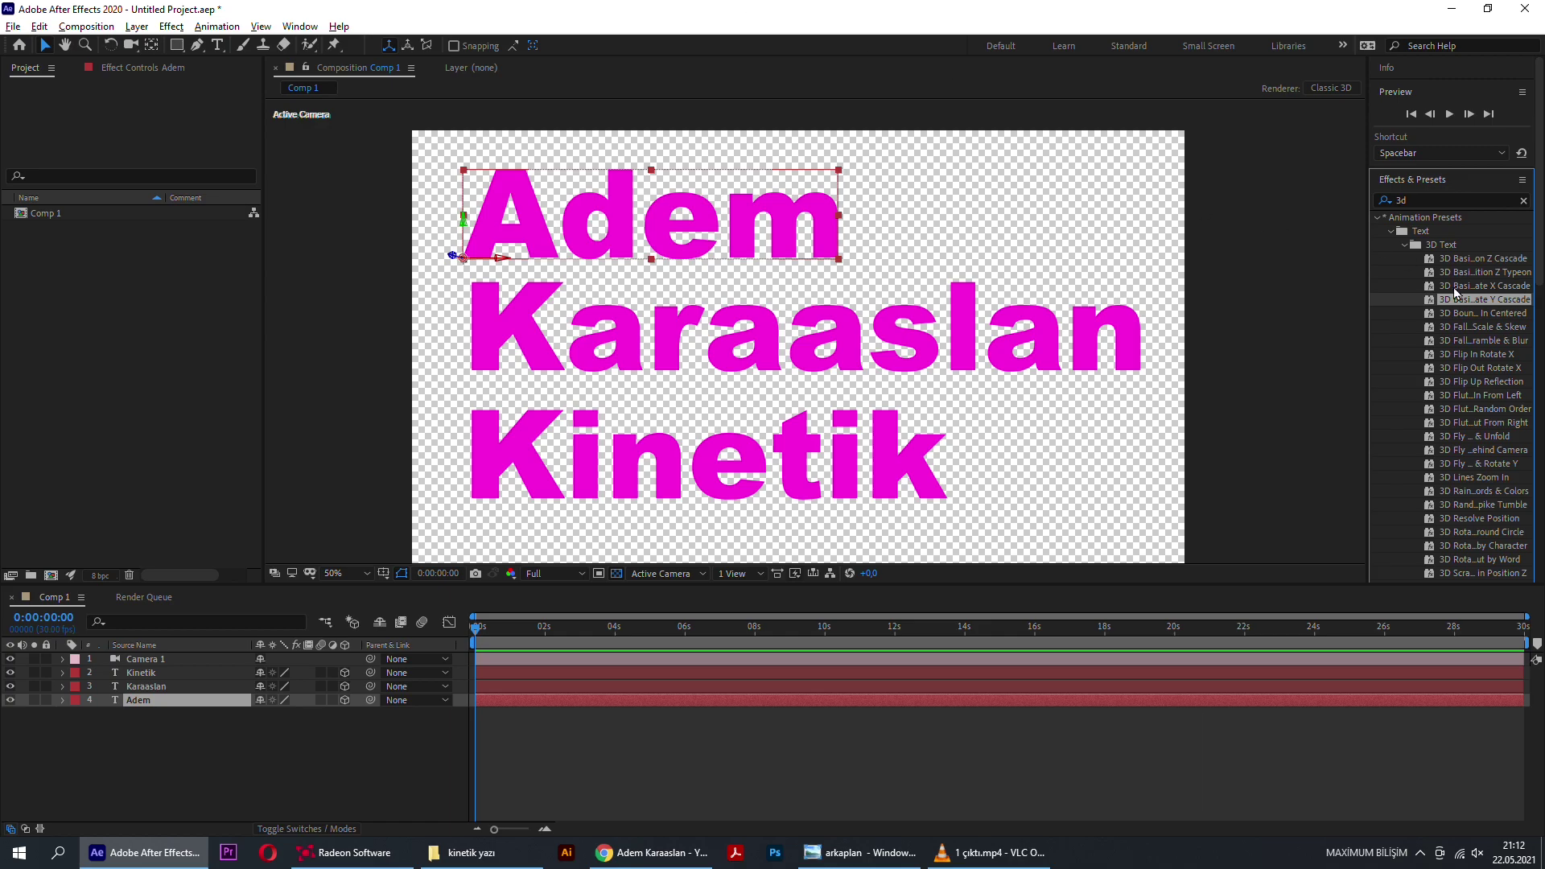
click(216, 26)
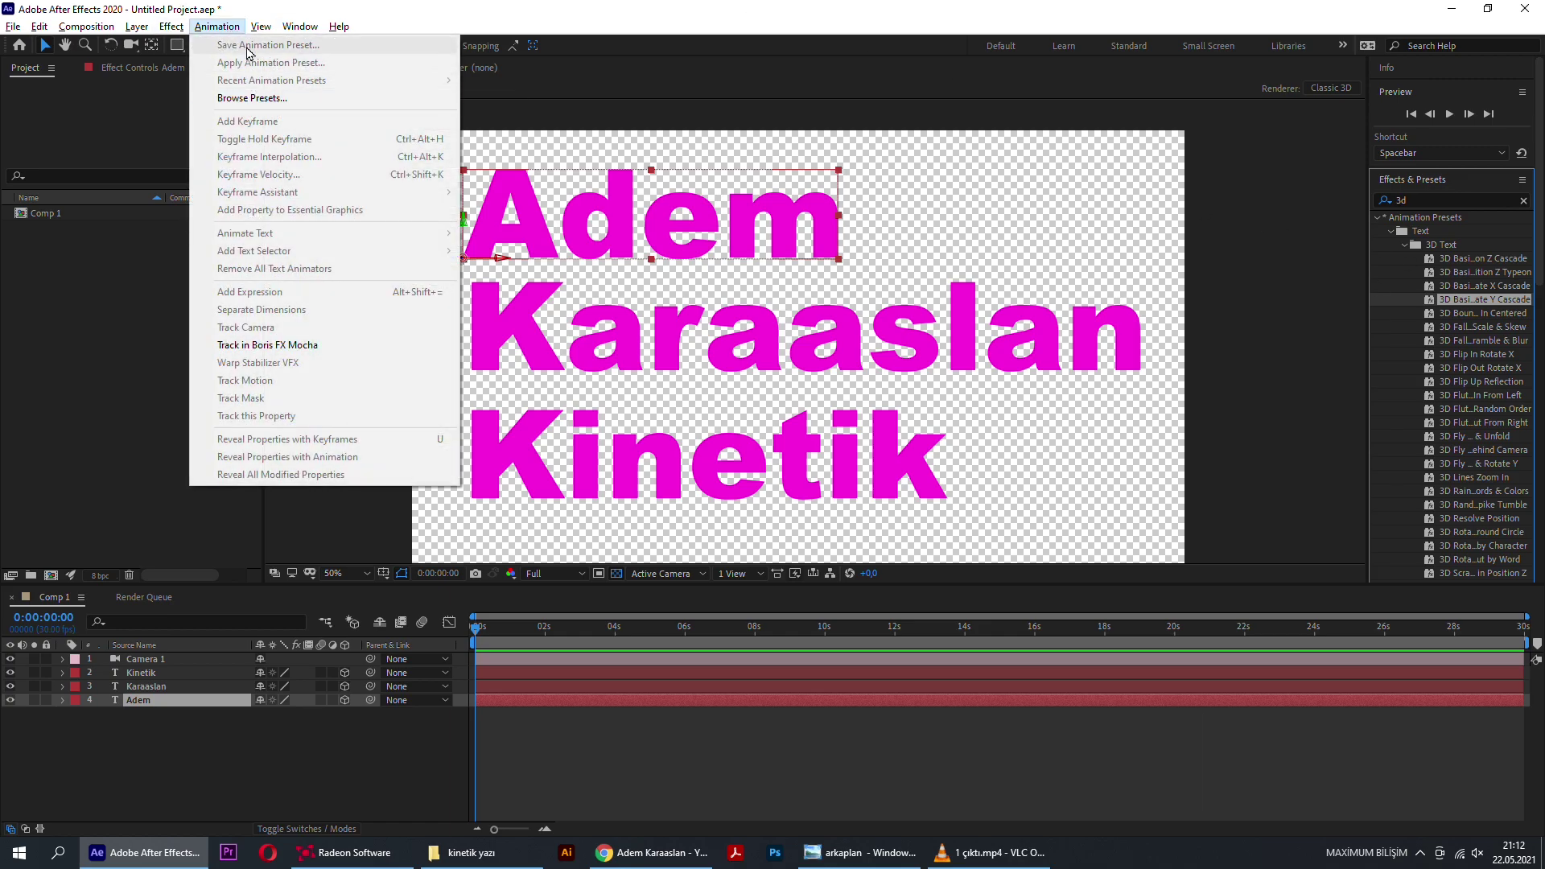
click(837, 86)
Step: Apply the Y cascade animation to Adem and scrub through to check it
drag(1490, 306, 185, 699)
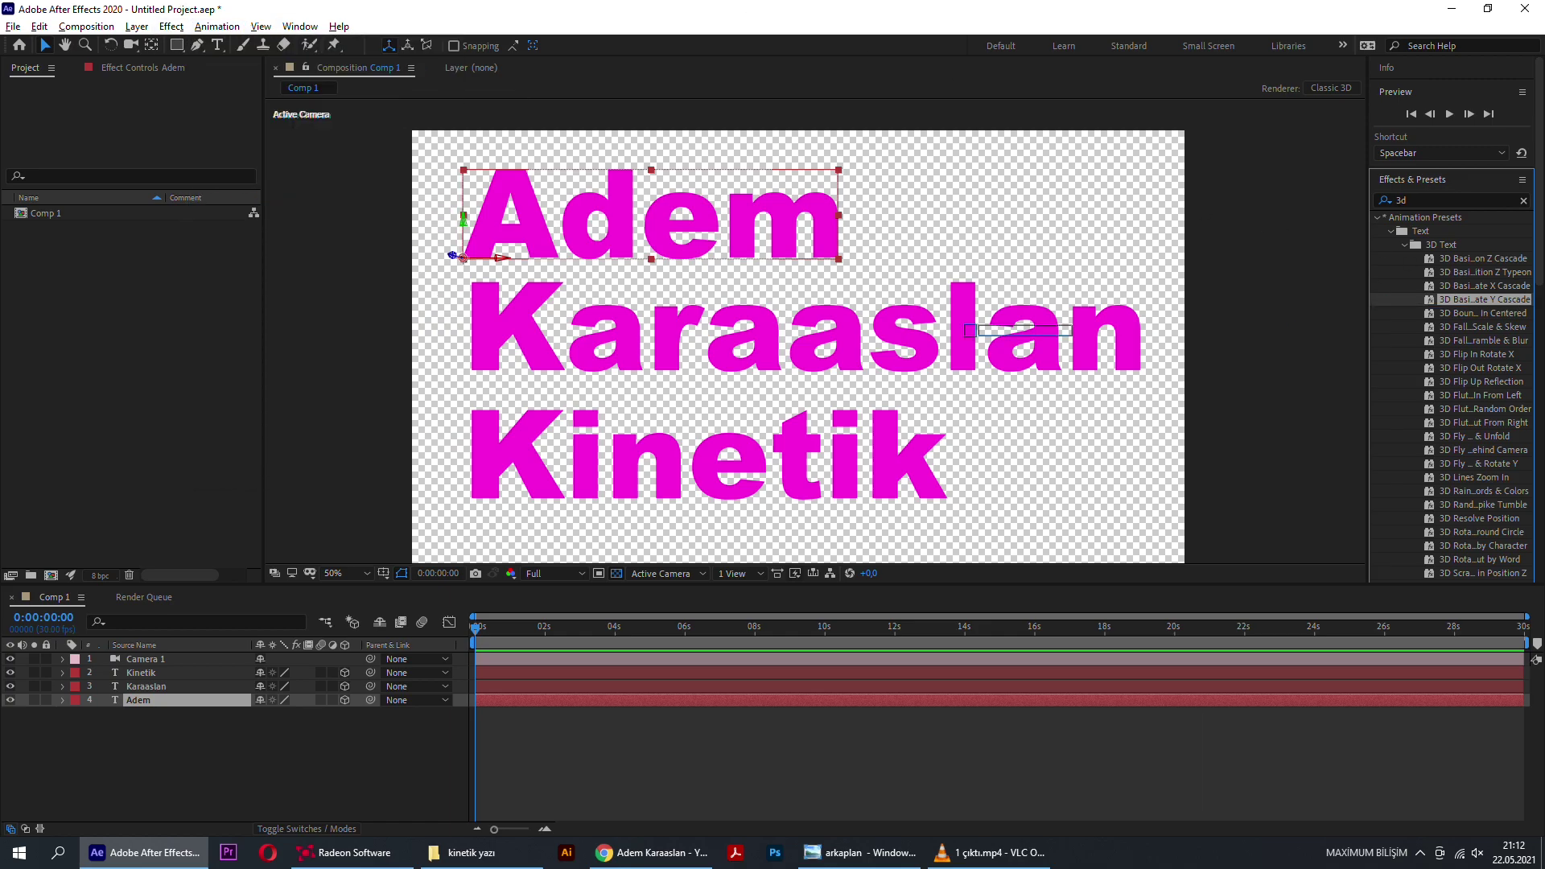
key(space)
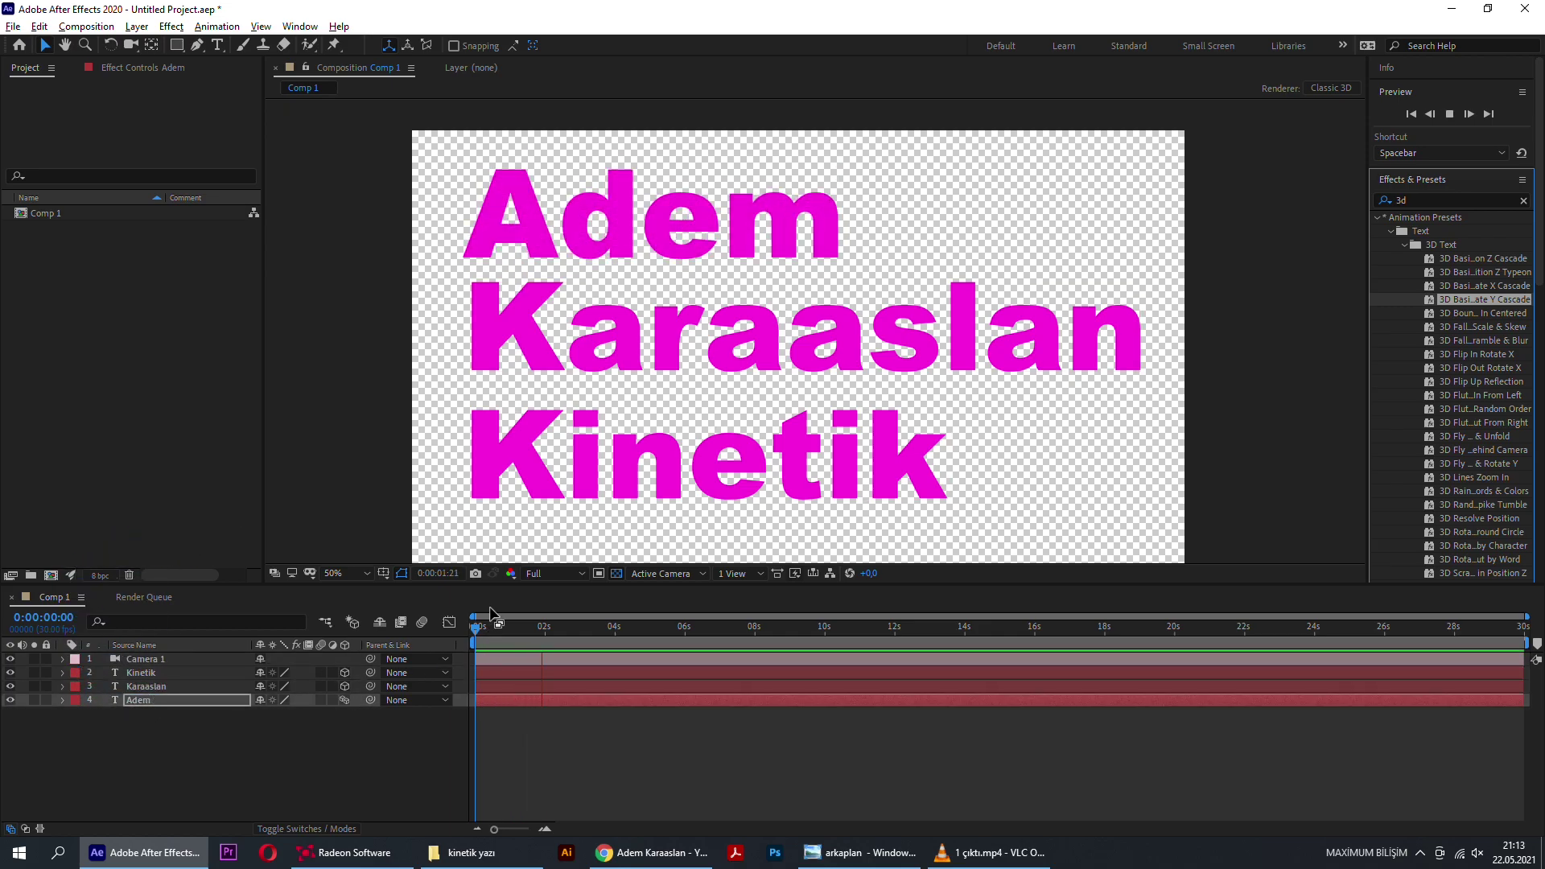
drag(493, 618, 630, 619)
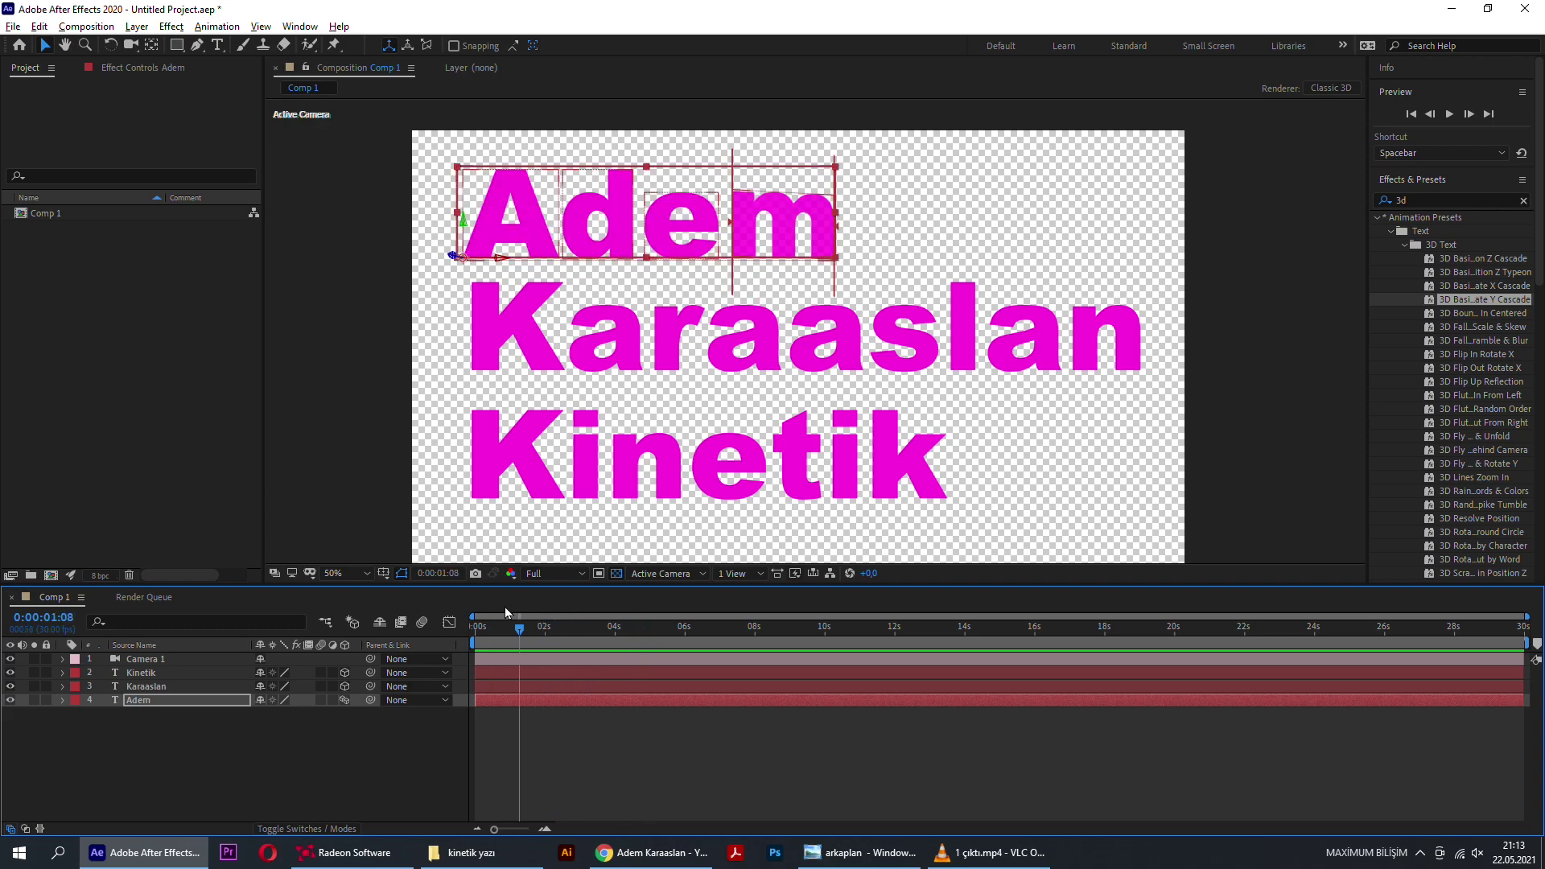
drag(497, 619, 516, 620)
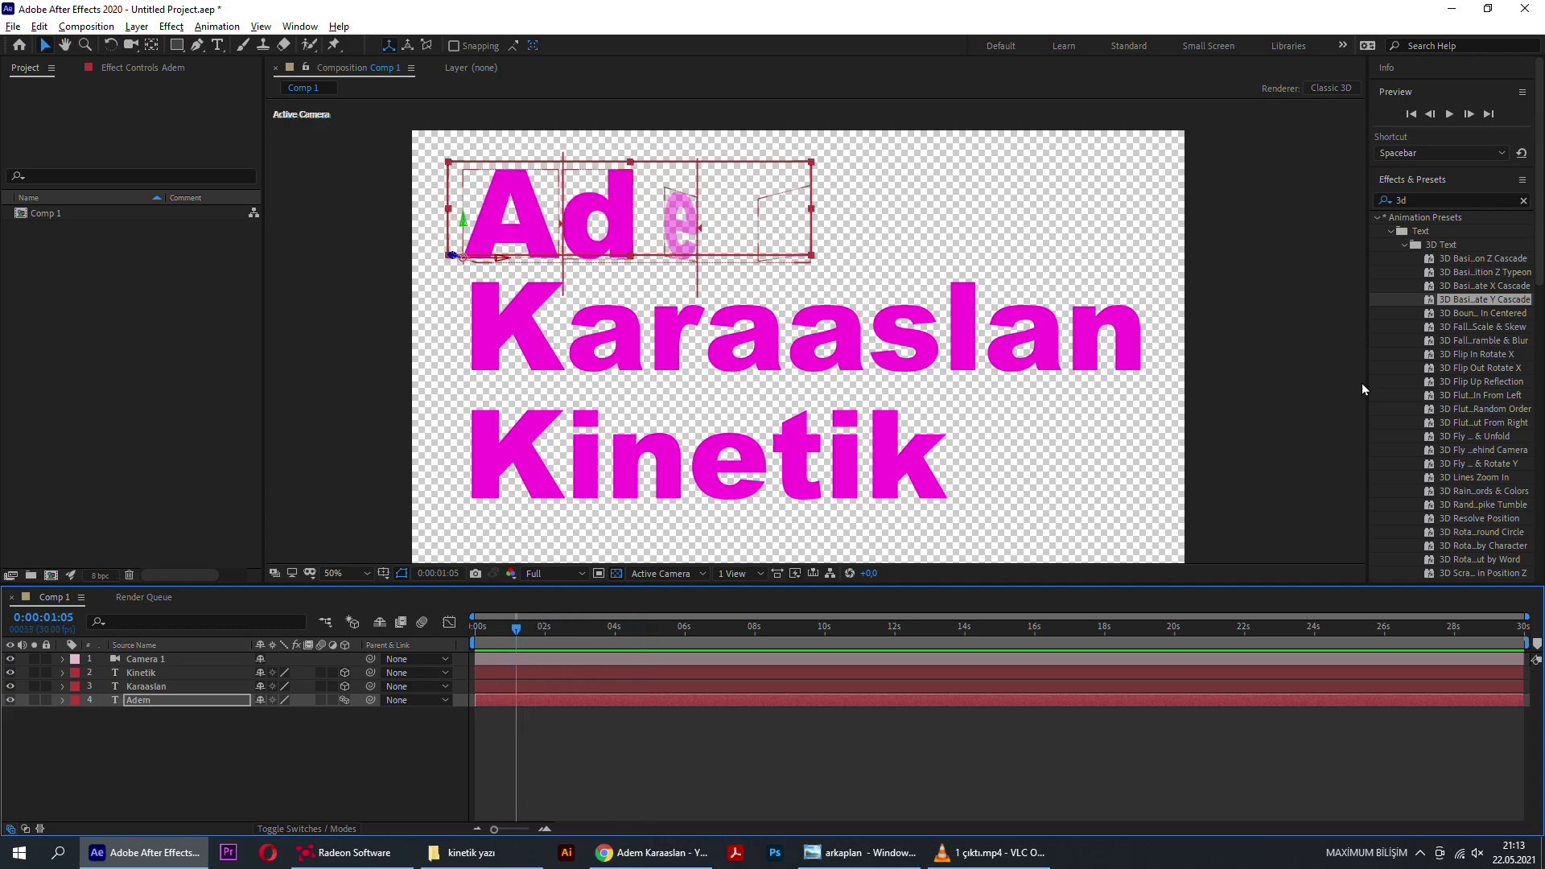
drag(515, 626, 475, 625)
Step: Try 3D bounce-in and 3D fall presets on Karaaslan, undoing the Fall Scale & Skew one
click(661, 371)
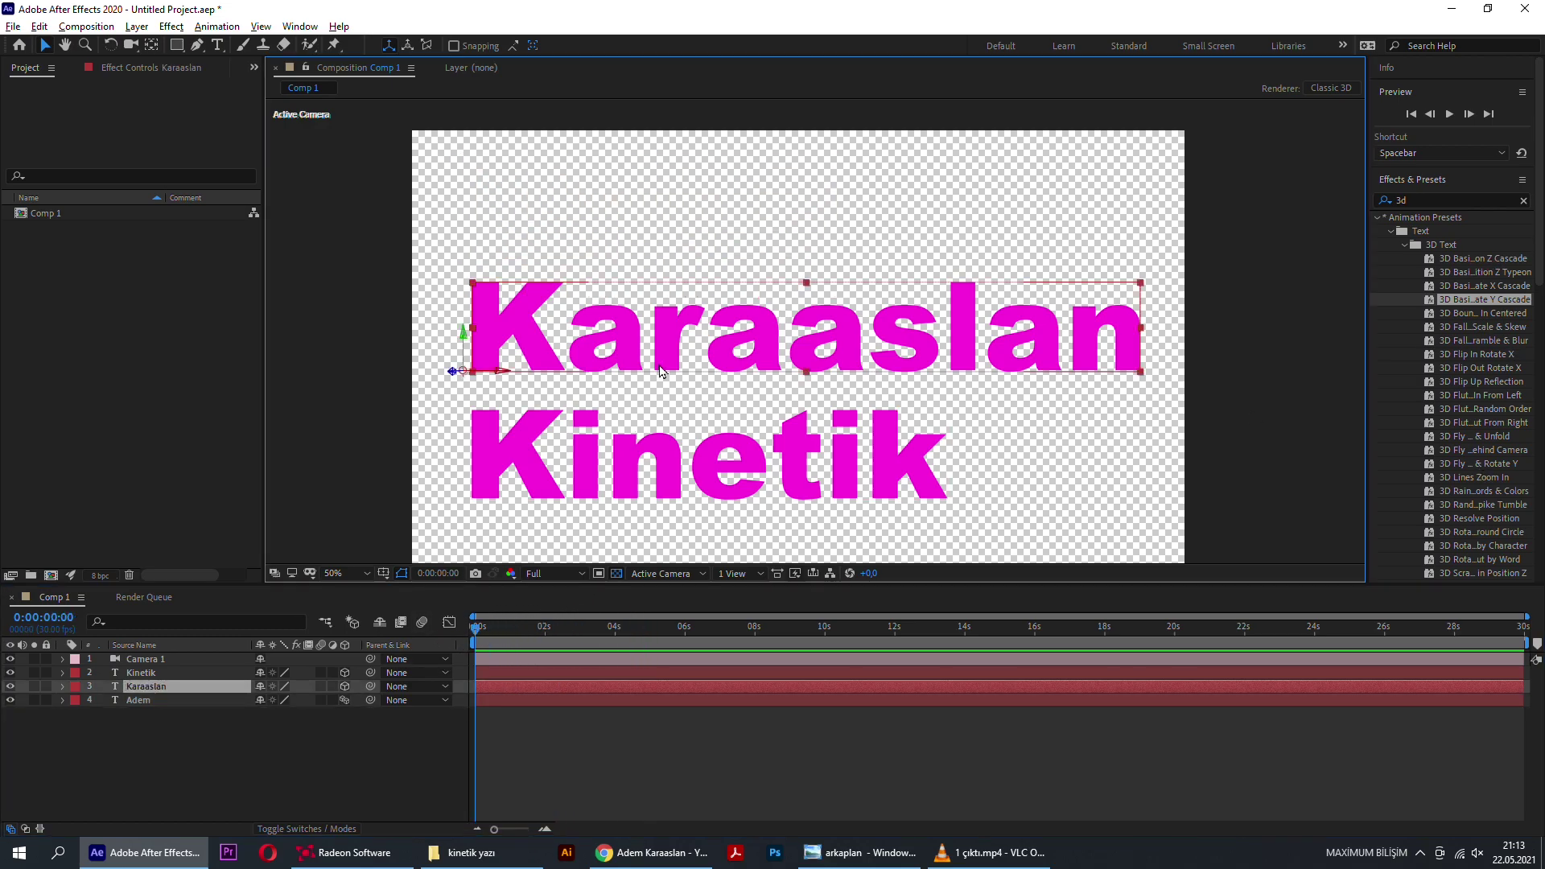
double_click(1449, 313)
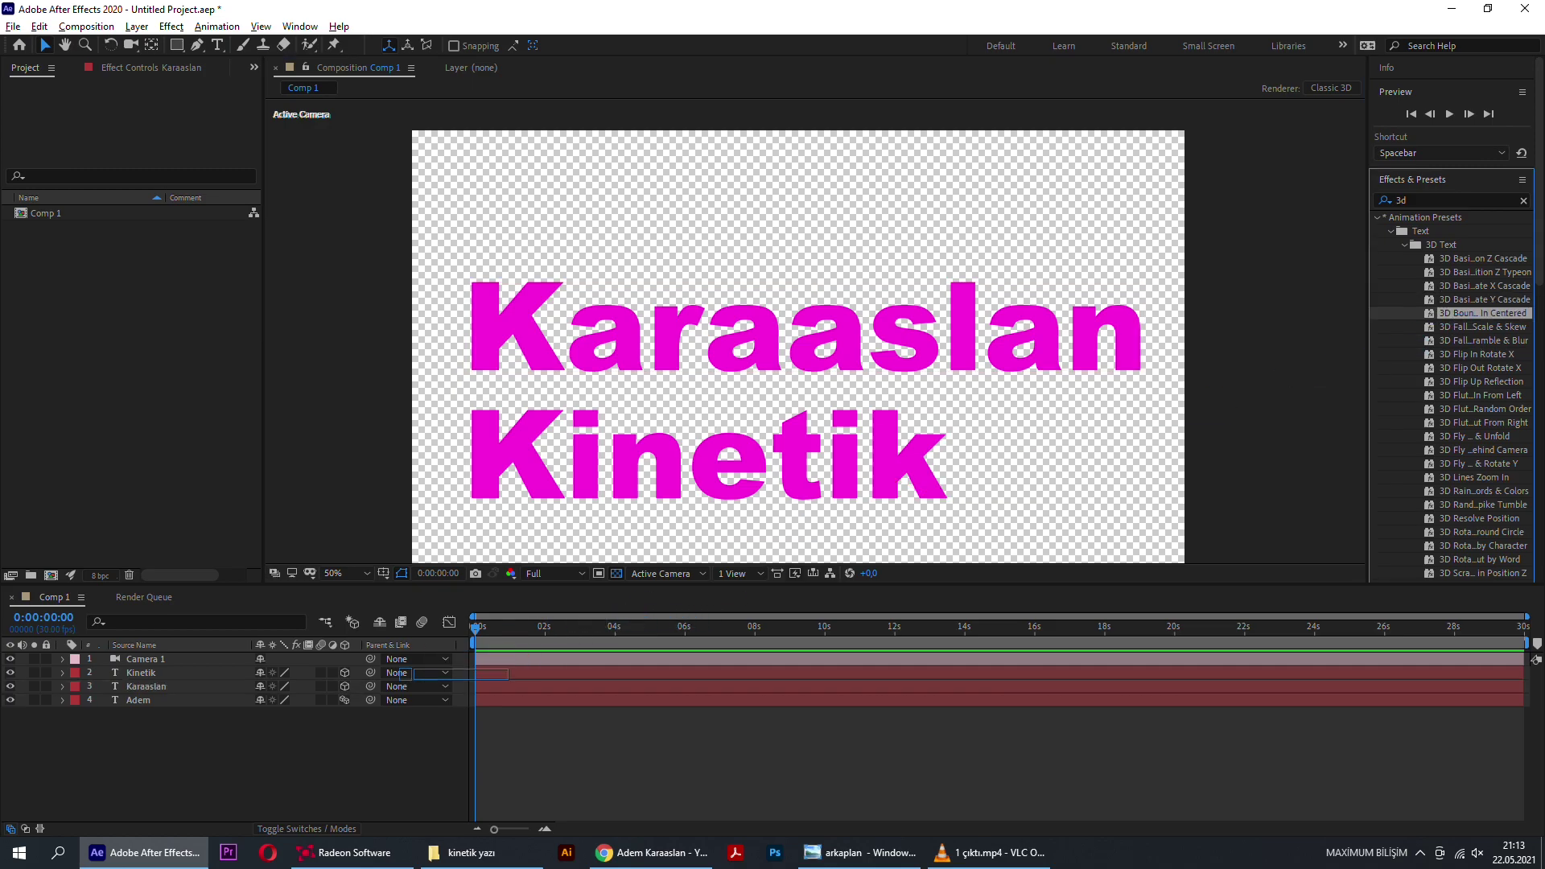
key(space)
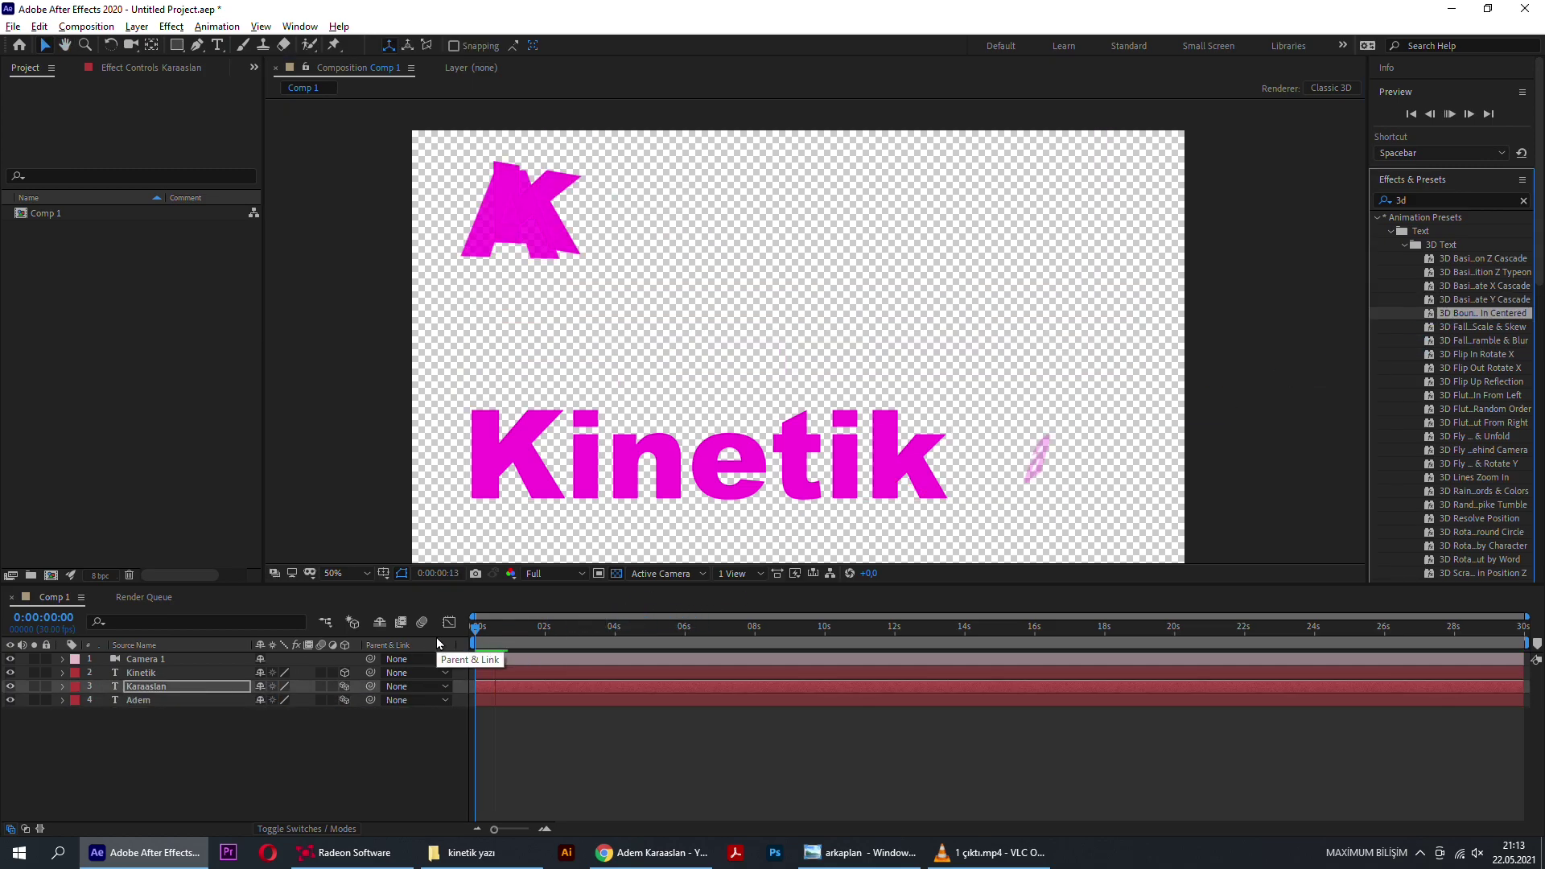
key(space)
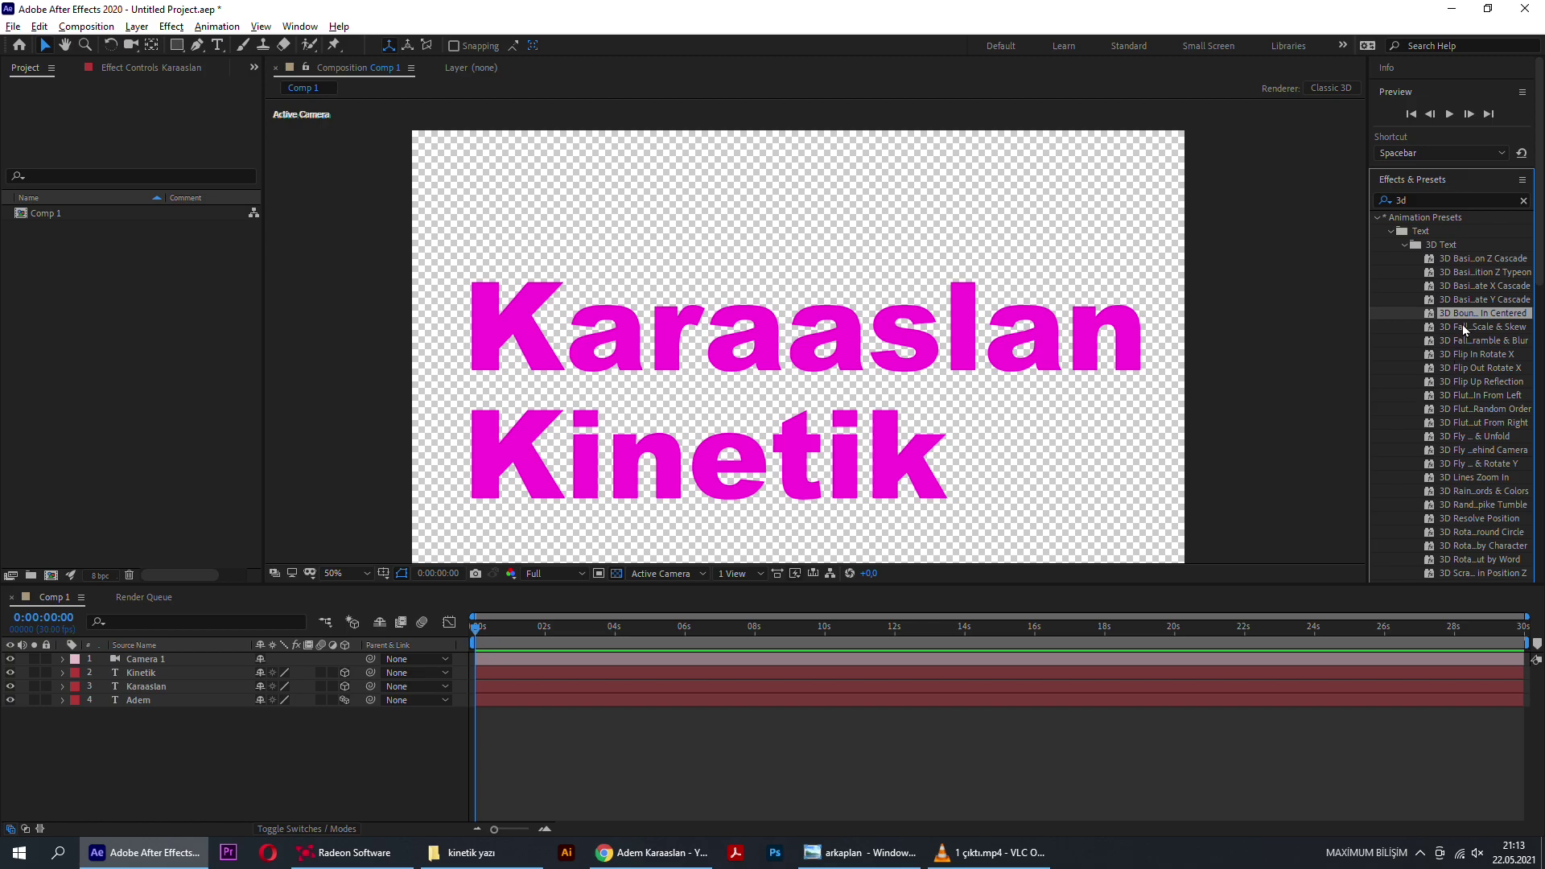
drag(1461, 325, 241, 687)
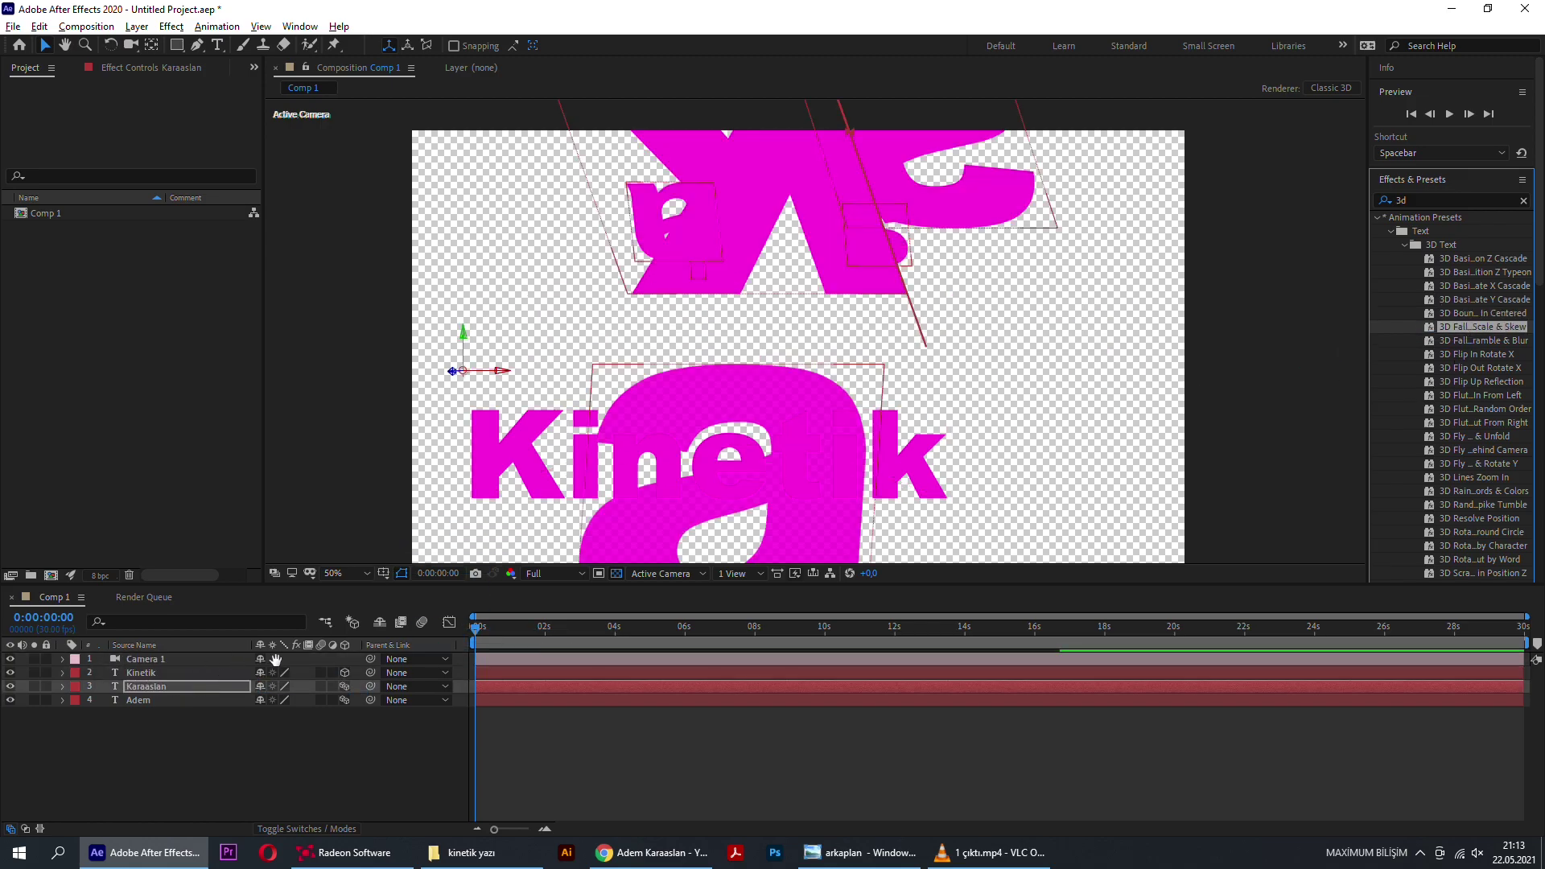
key(ctrl+z)
click(1457, 340)
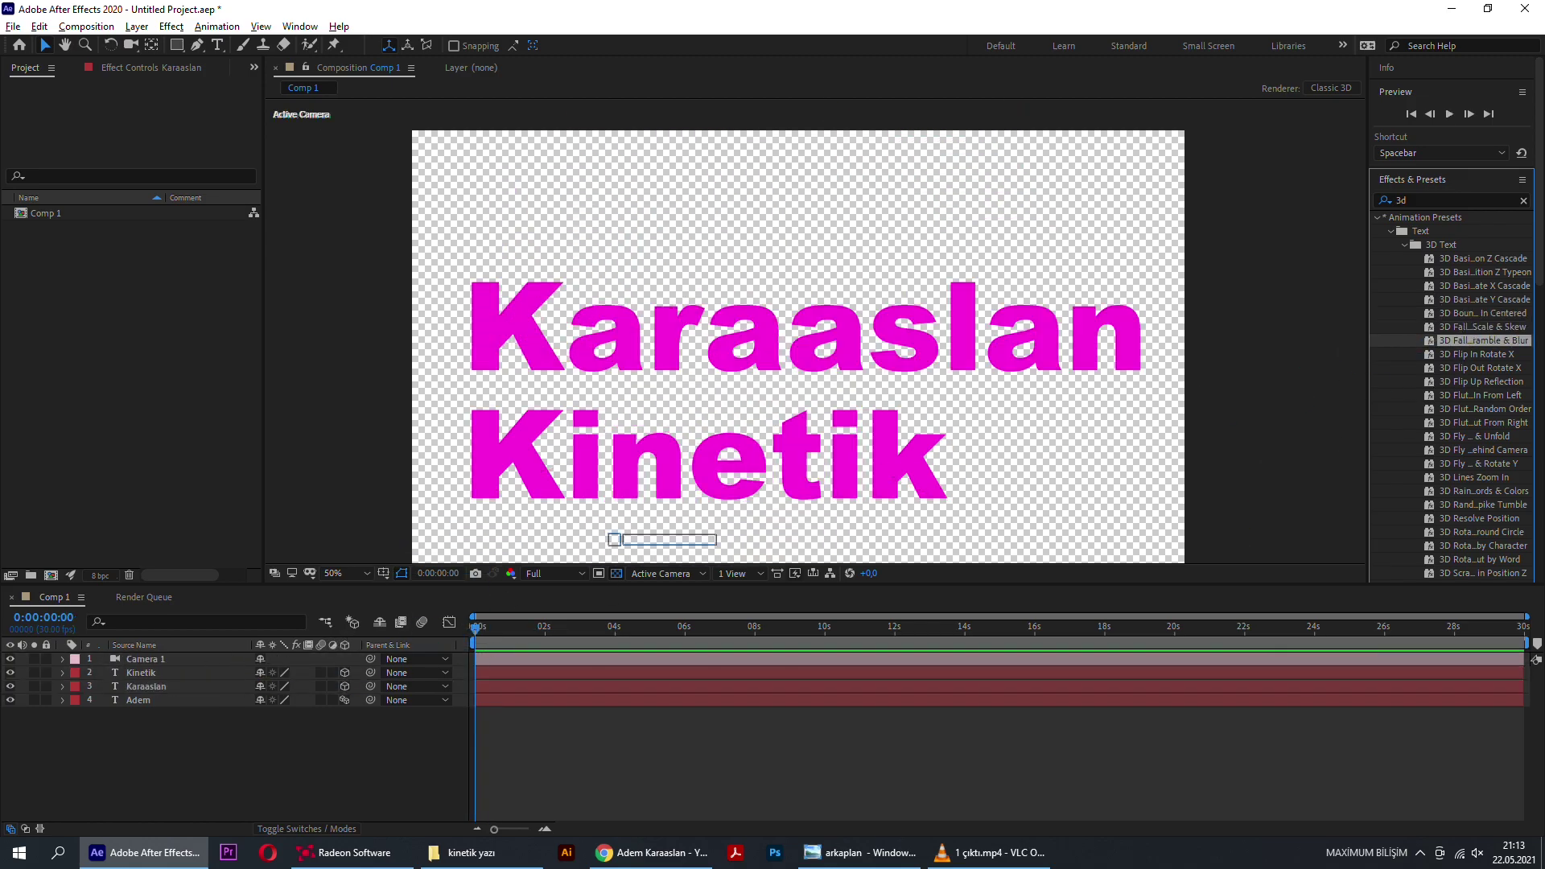
drag(614, 539, 160, 687)
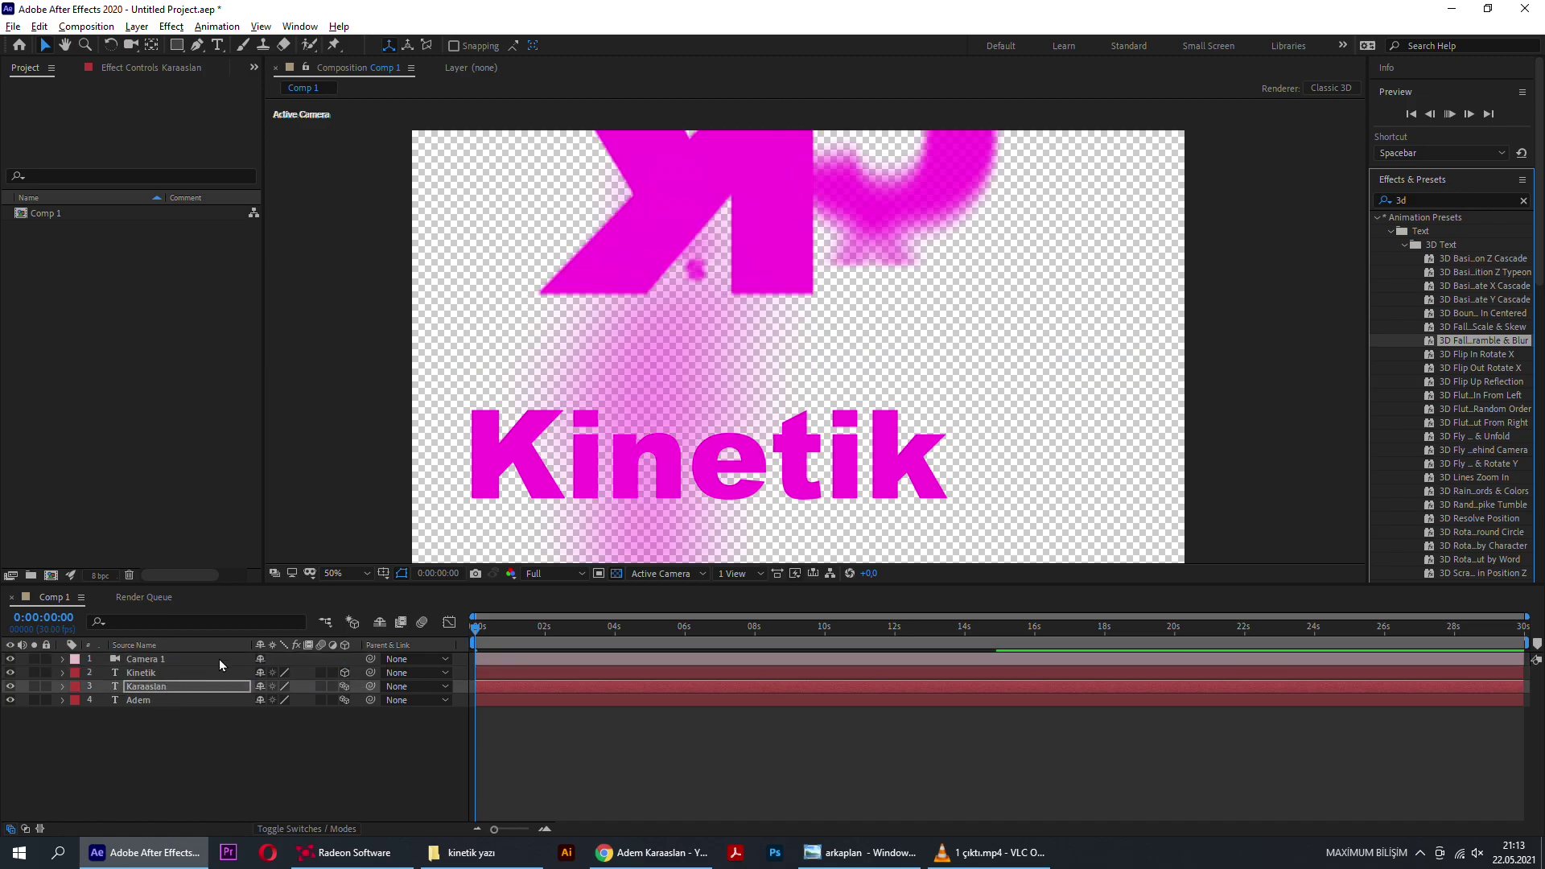
Step: Apply 3D Flip In Rotate X to Karaaslan and check it mid-flip
click(1463, 354)
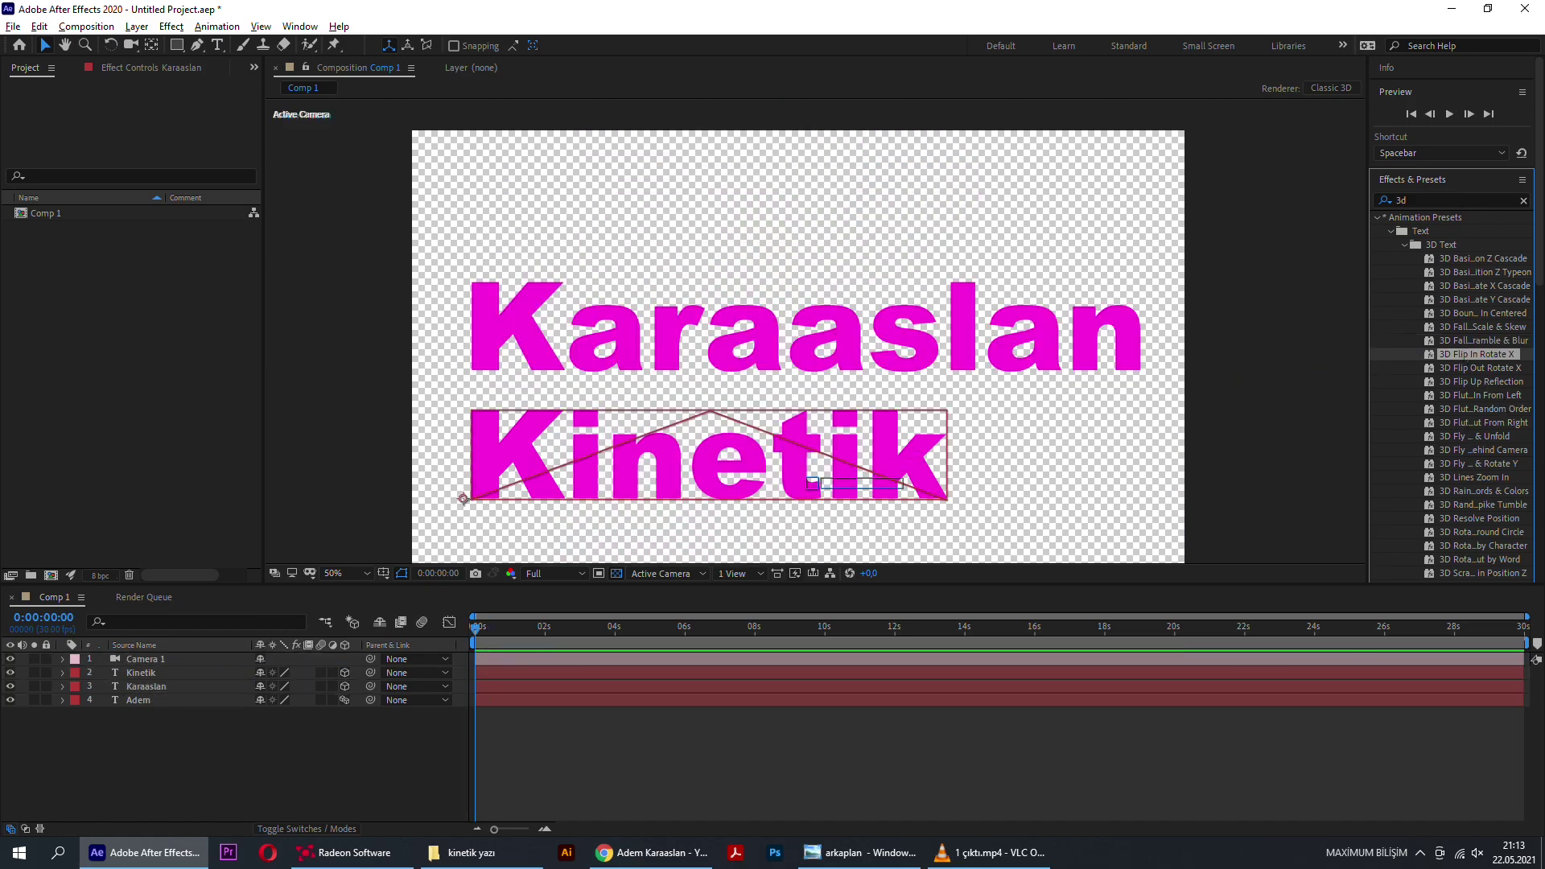
drag(1462, 354, 193, 686)
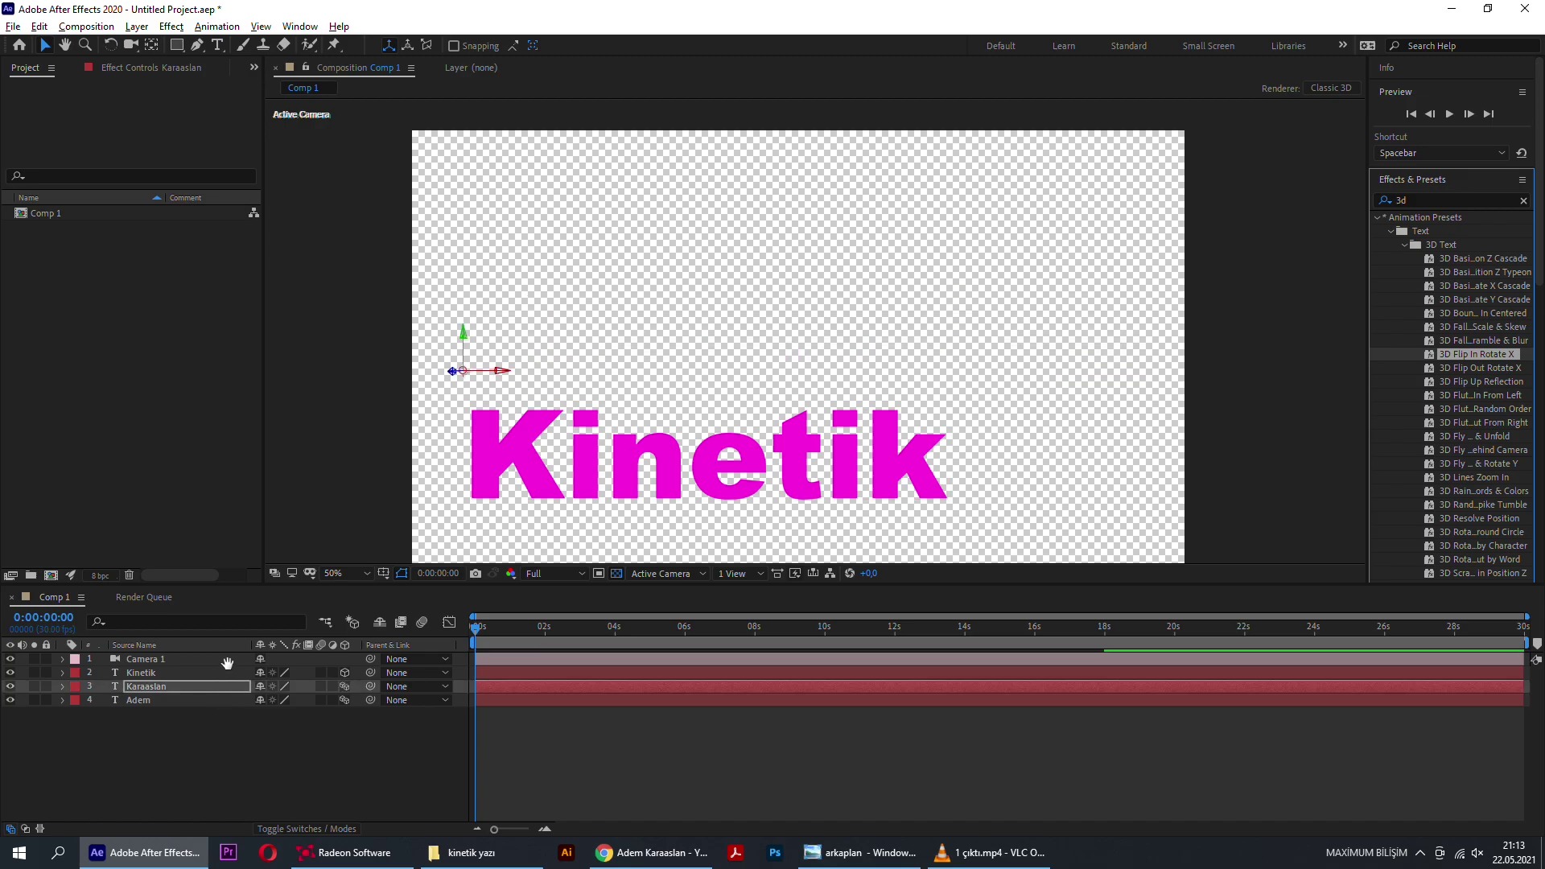
key(space)
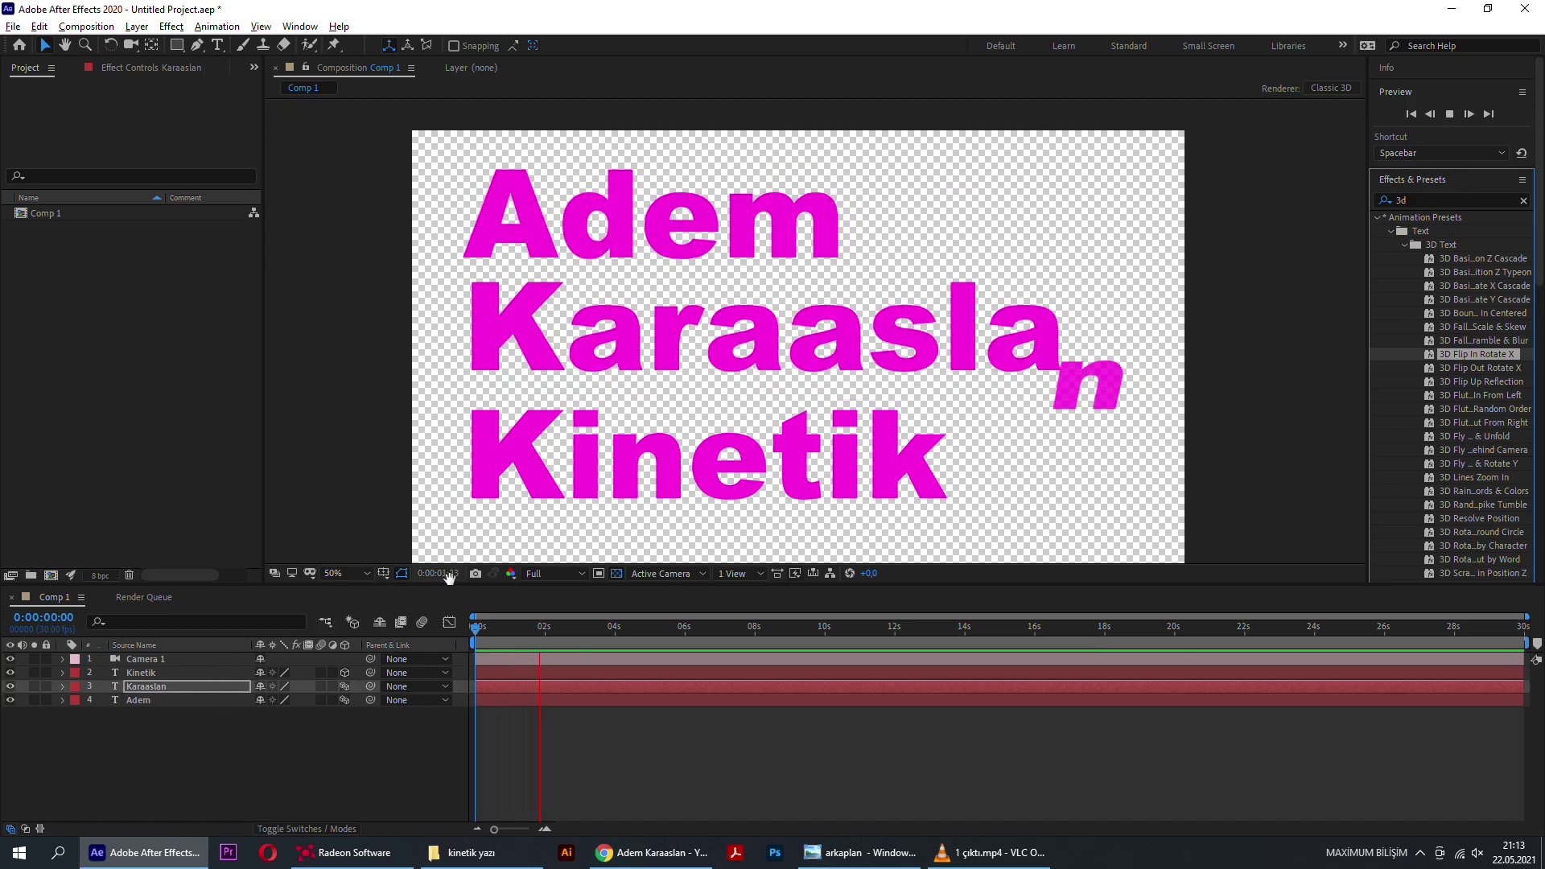
drag(477, 632, 551, 638)
click(524, 699)
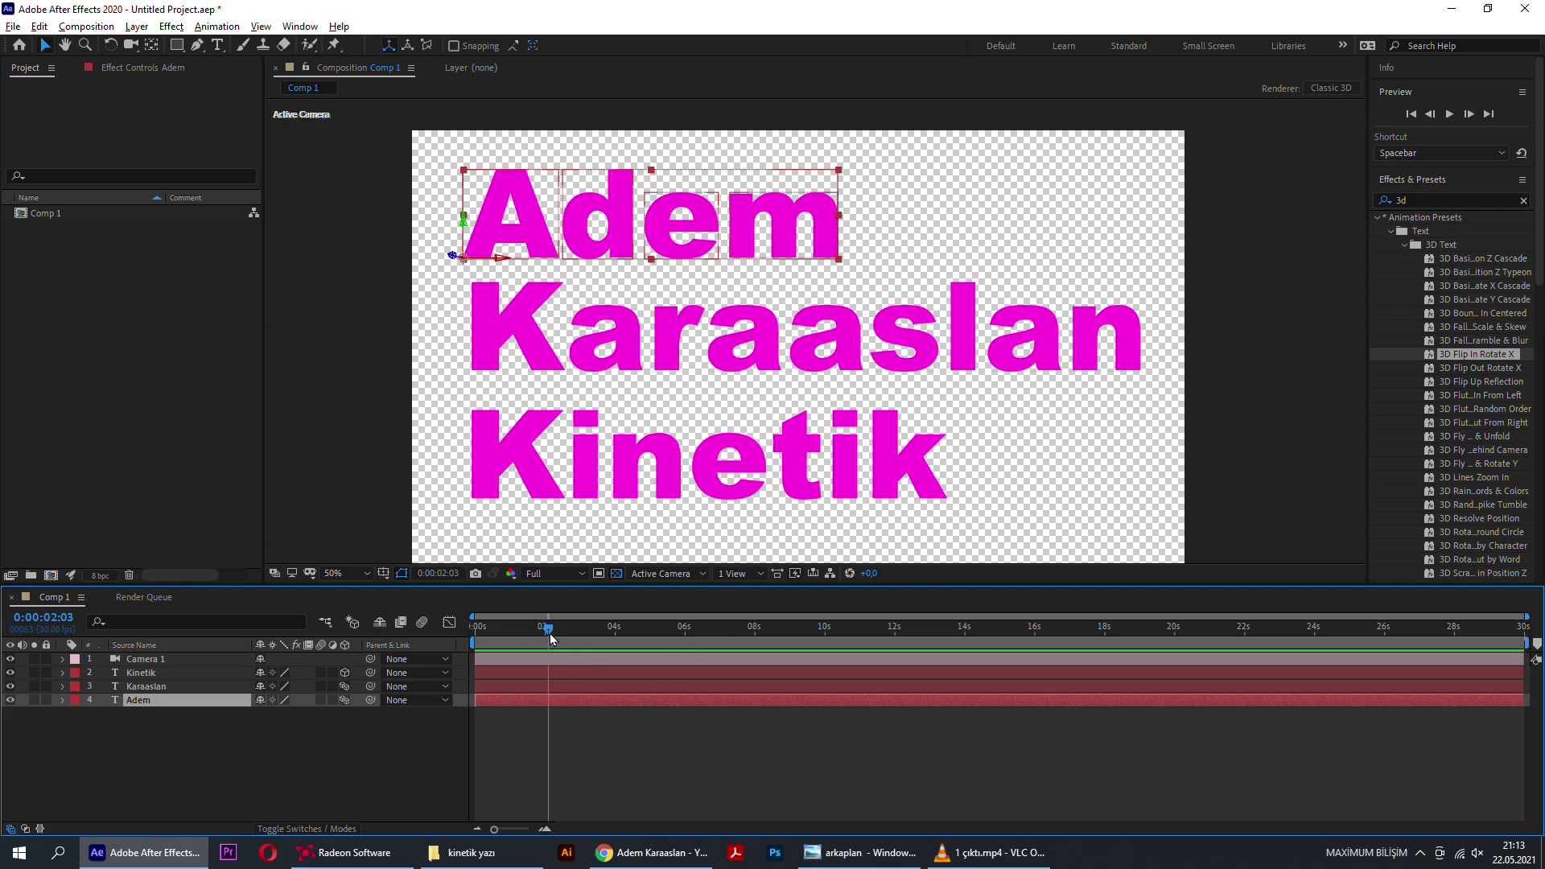
Step: Try the 3D Flip Out Rotate X preset on Kinetik and preview it
drag(548, 627, 519, 626)
key(Home)
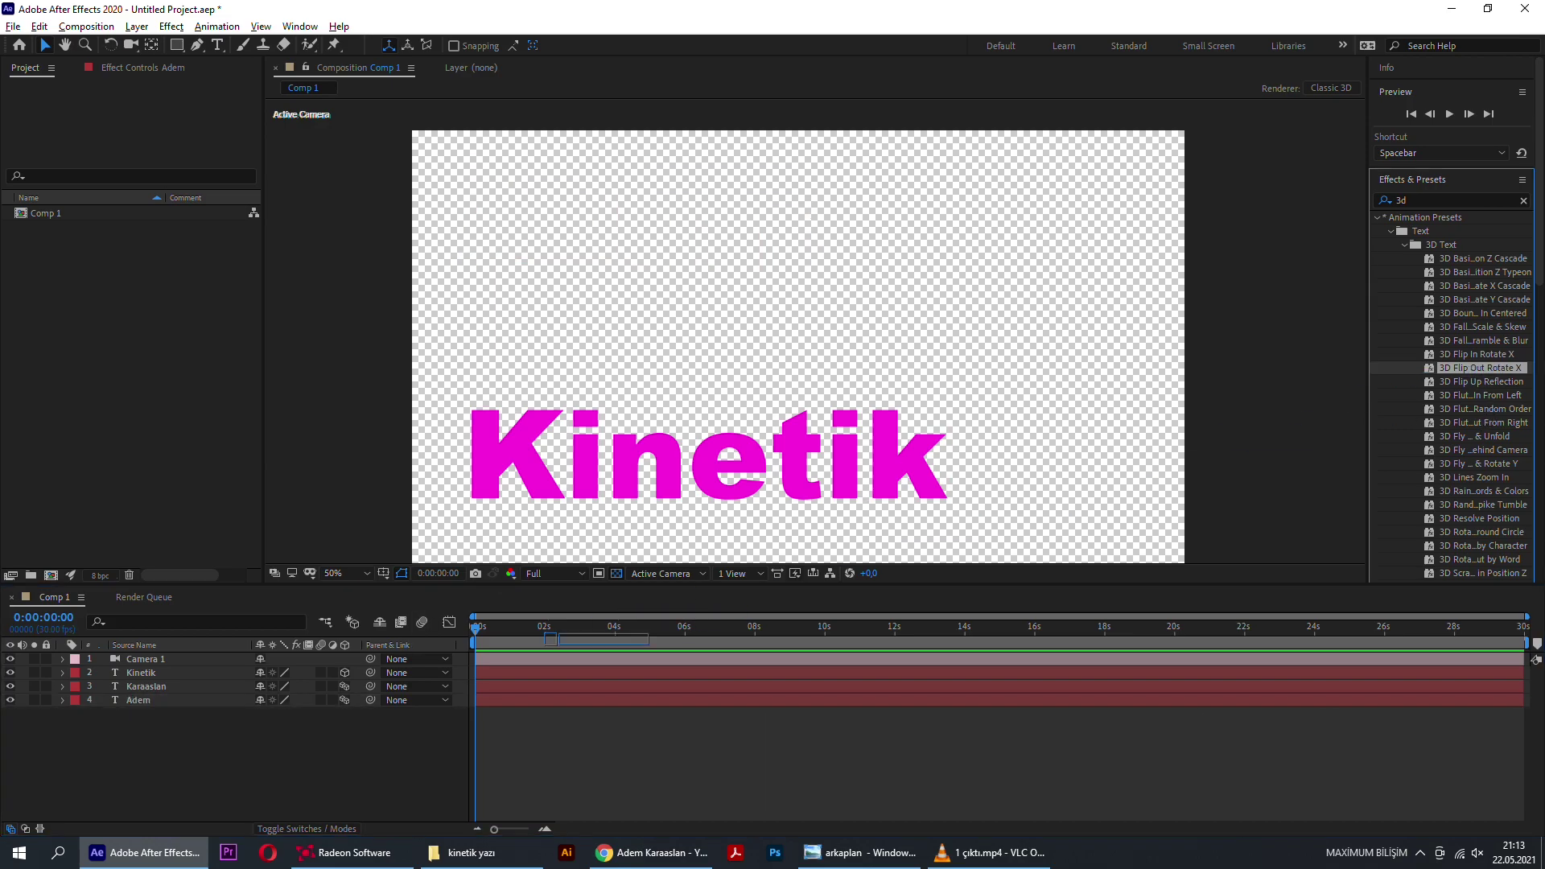
drag(1475, 371, 201, 673)
key(space)
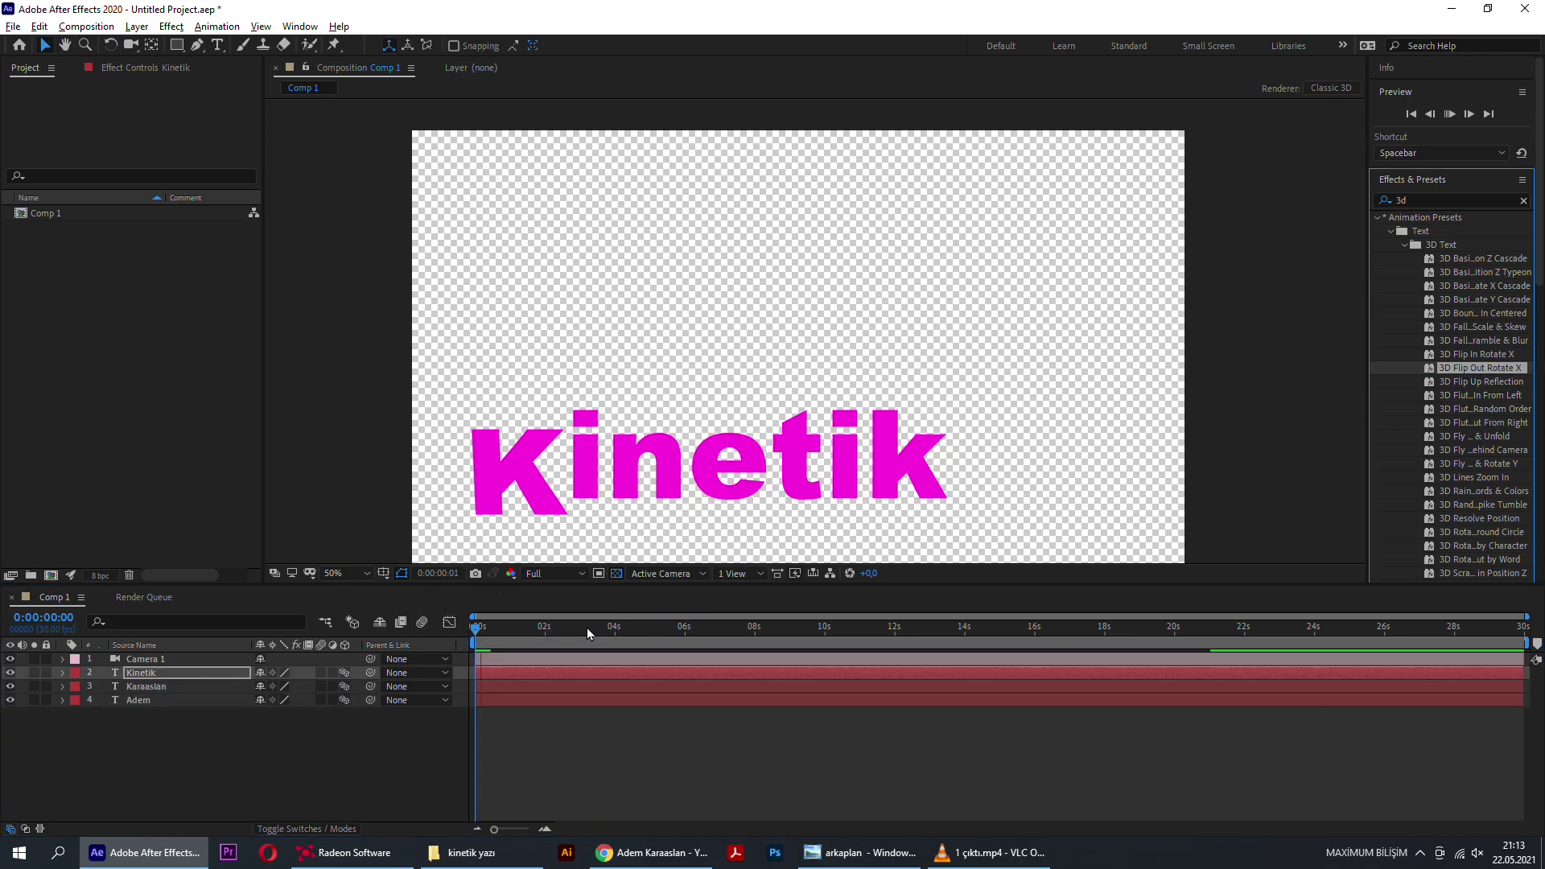
key(space)
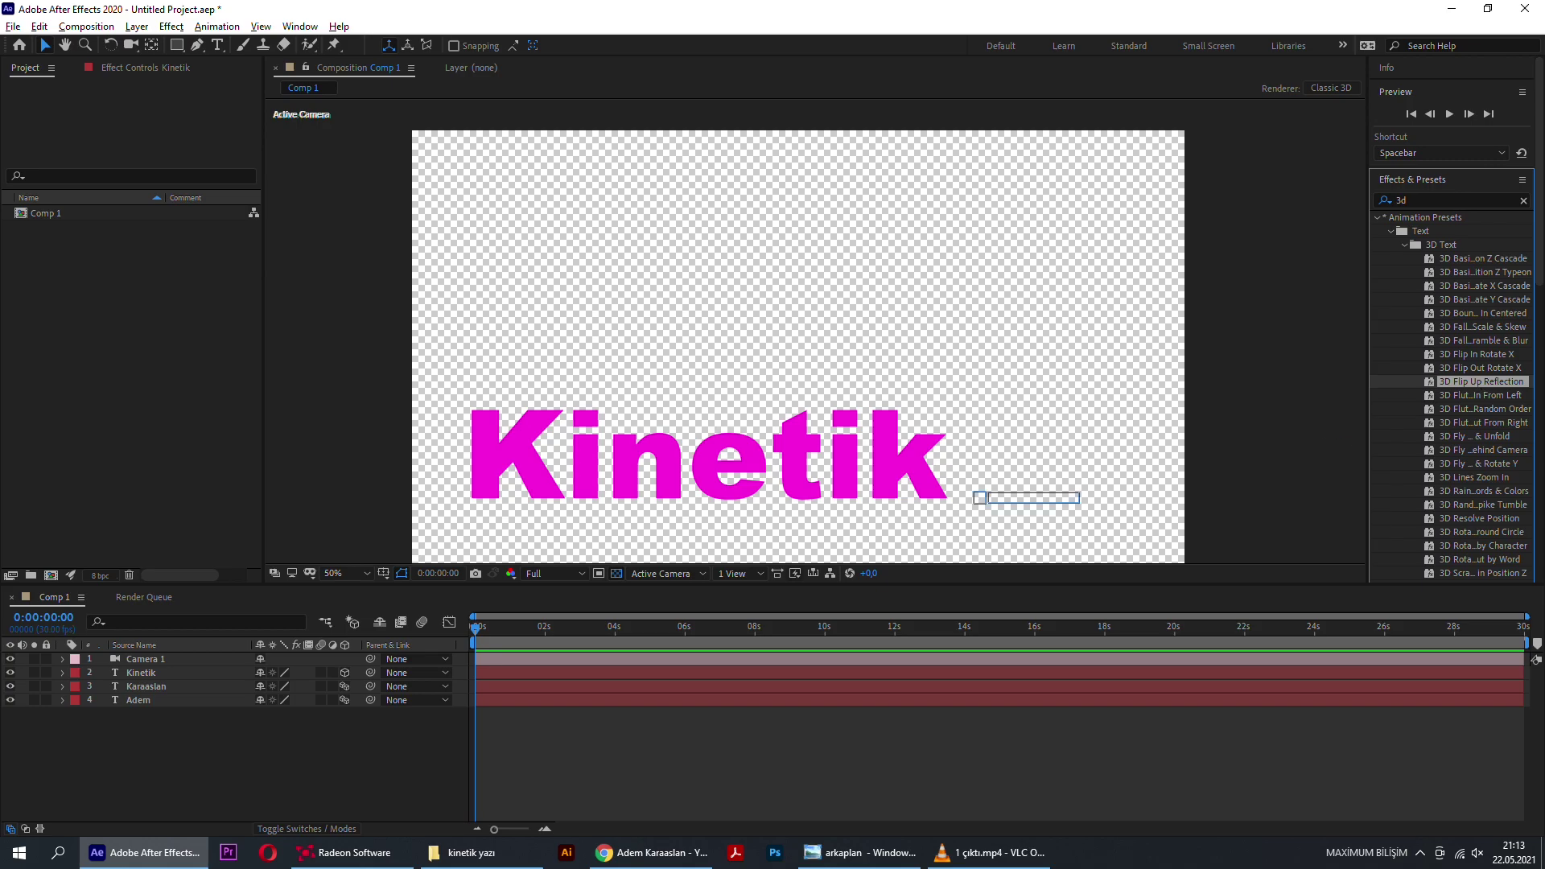
Step: Apply the 3D Flip Up Reflection preset to Kinetik and preview the result
drag(1481, 382, 142, 673)
key(Return)
key(Return)
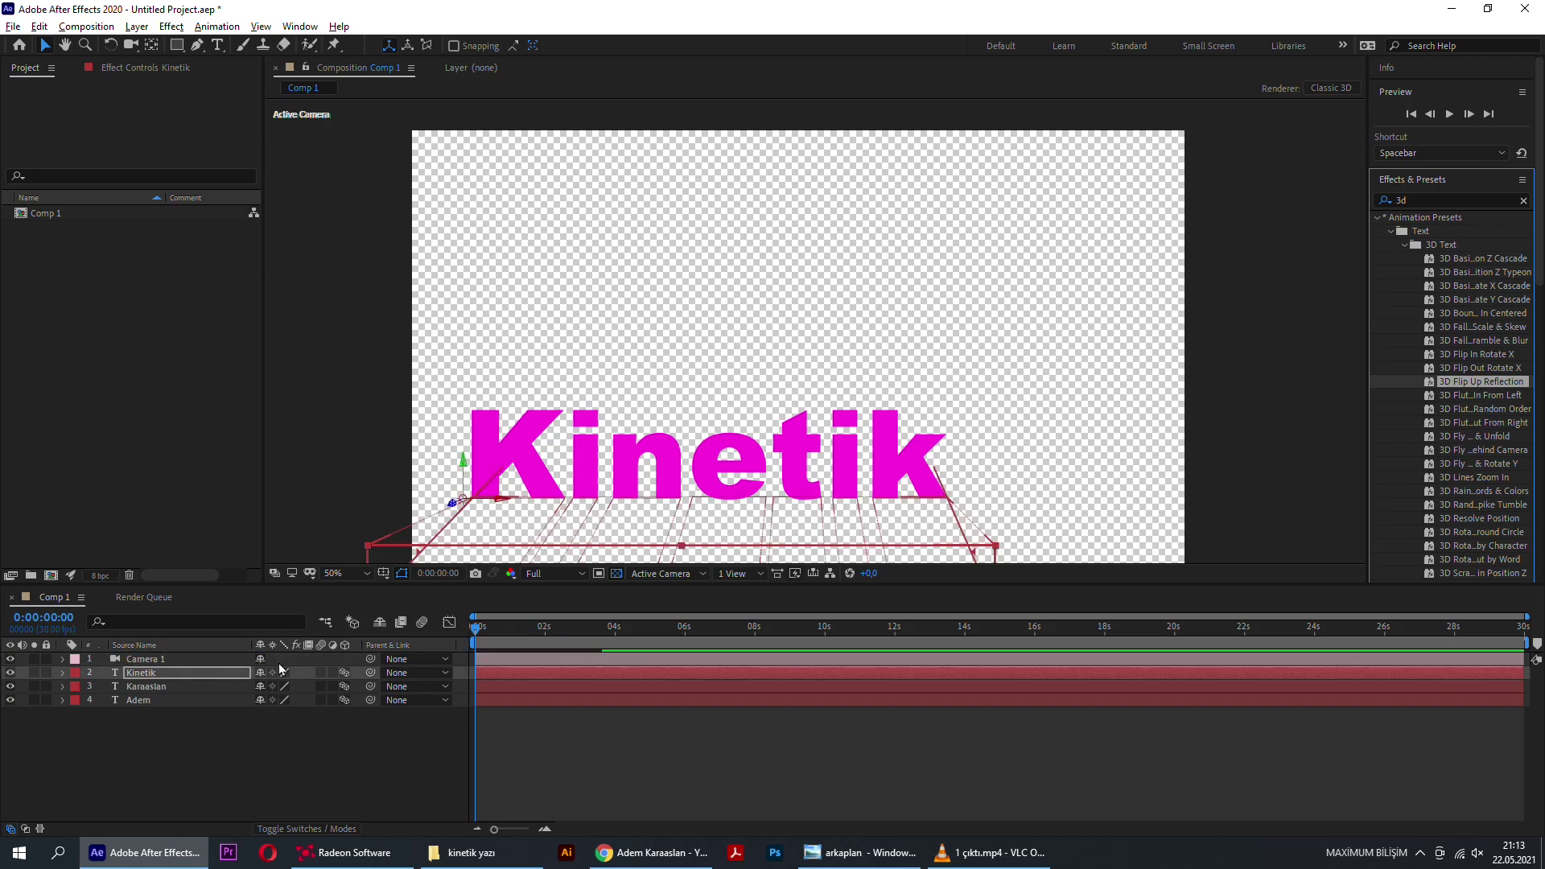
key(space)
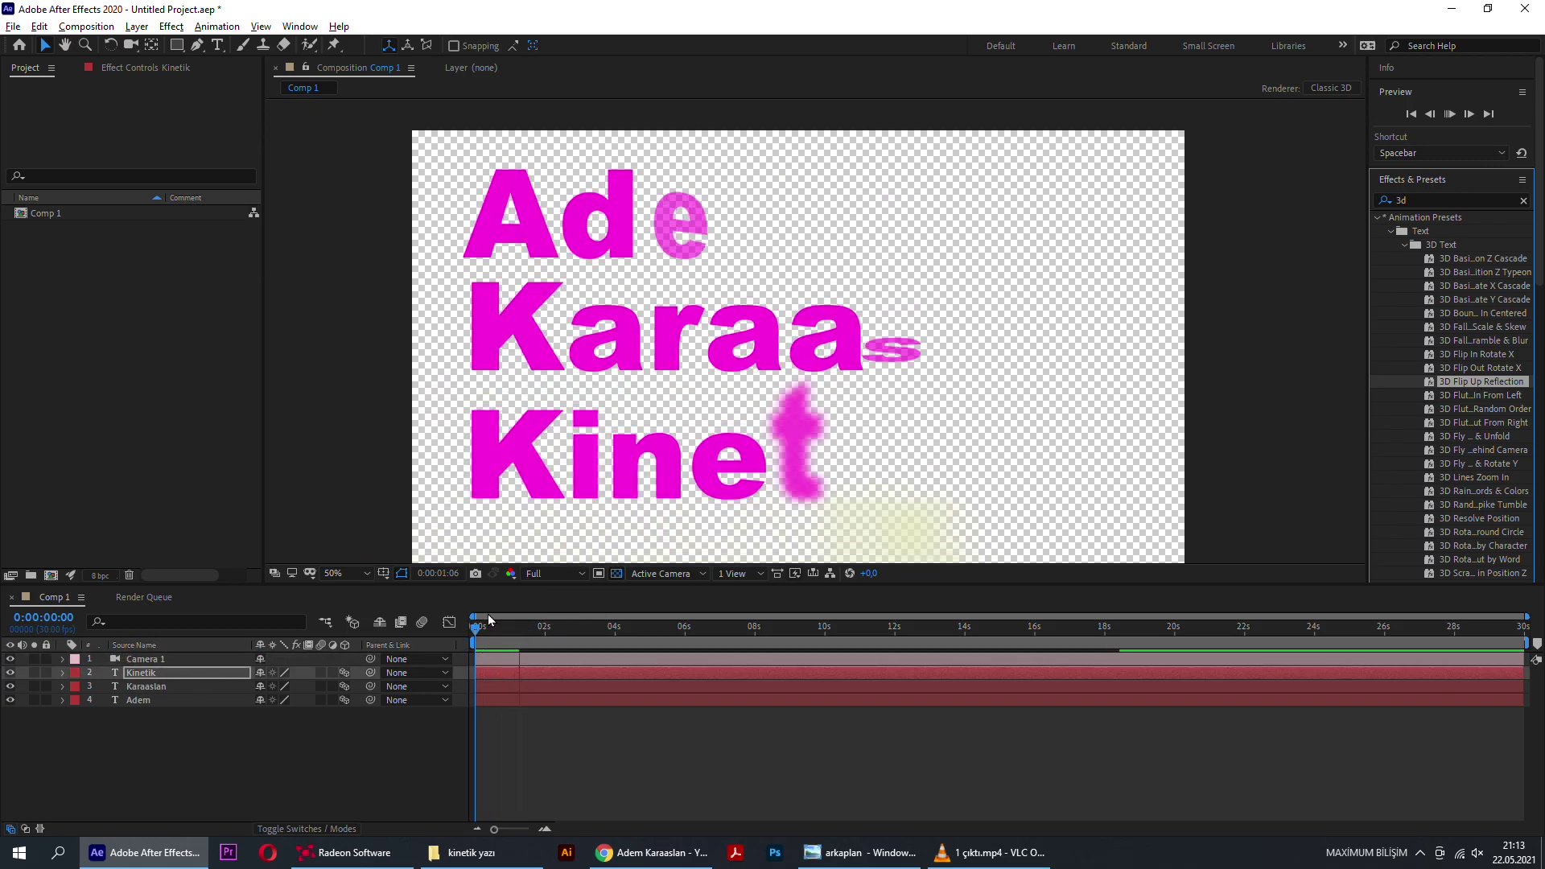
key(space)
click(548, 737)
key(space)
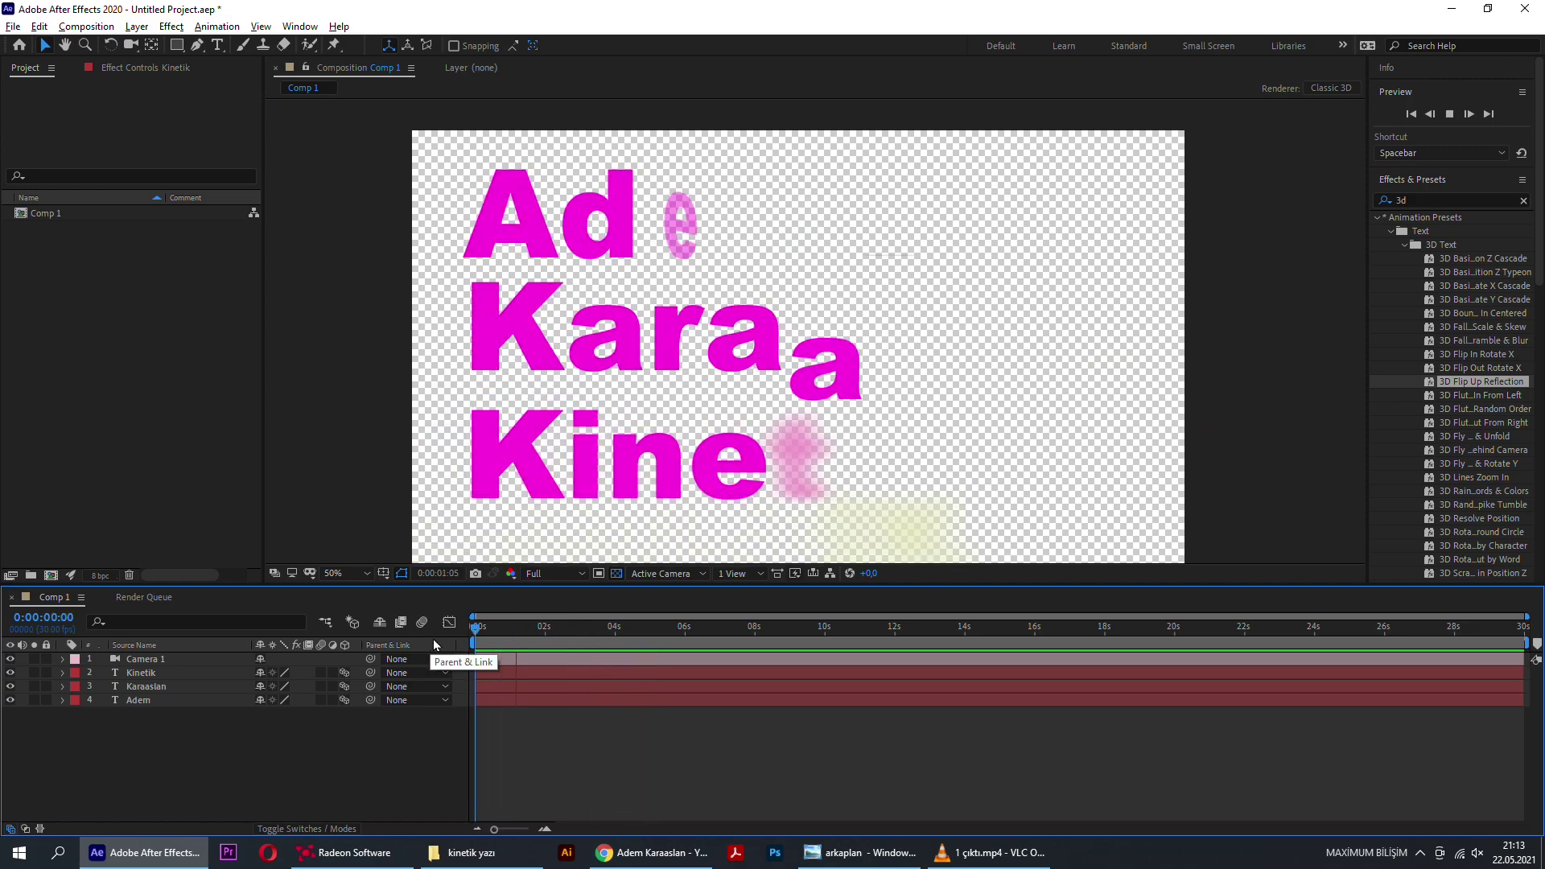
Step: Slide the Karaaslan and Kinetik layer bars later, delaying Kinetik further, and preview the stagger
key(space)
click(153, 686)
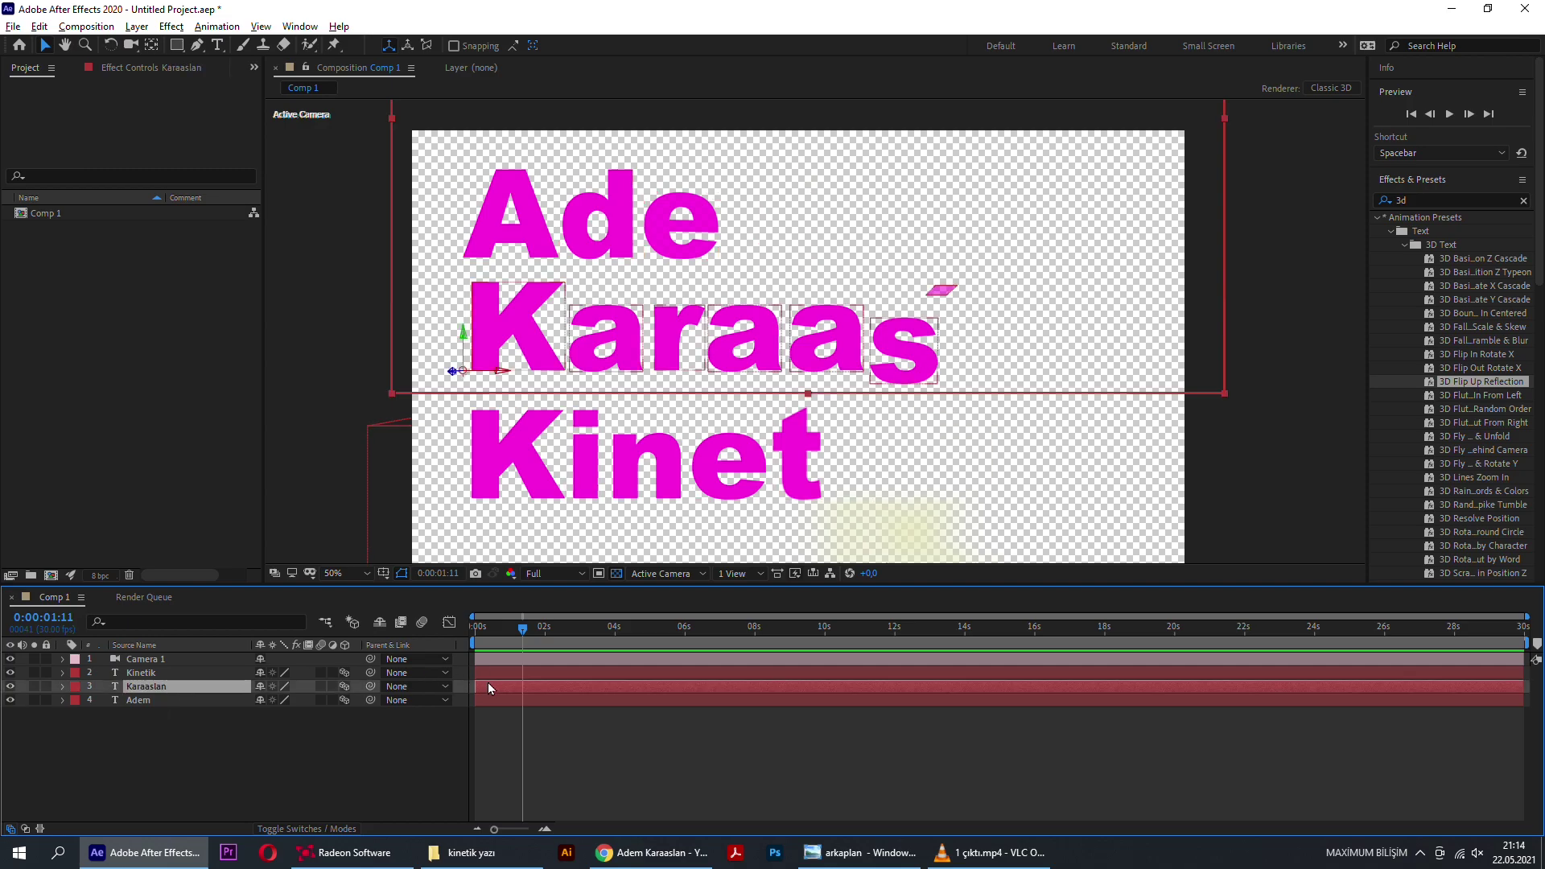
ctrl+click(524, 674)
drag(524, 674, 543, 702)
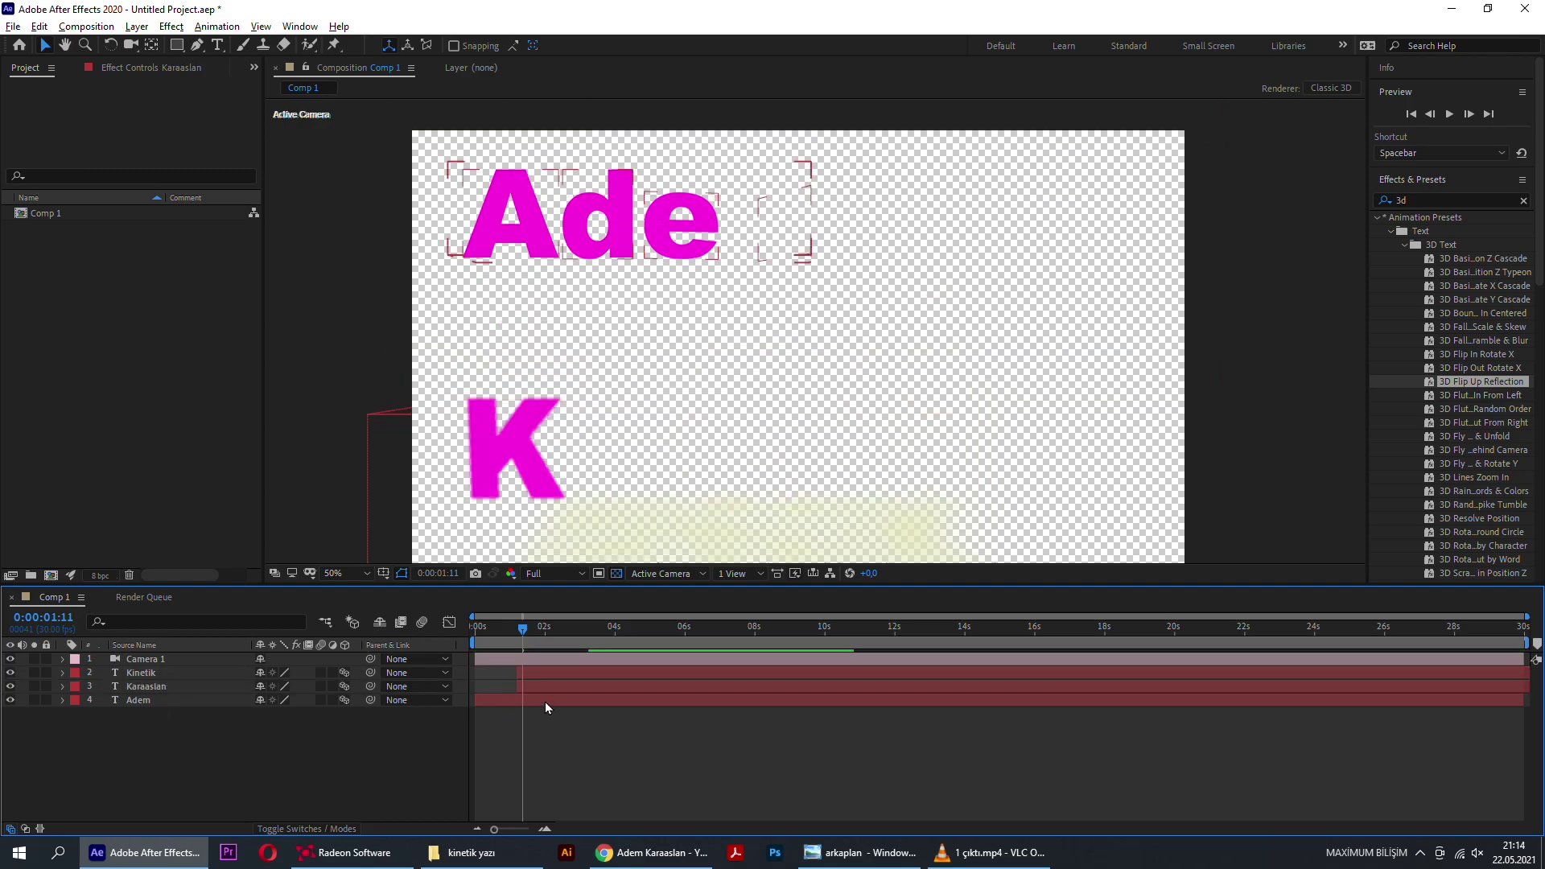
click(471, 631)
key(space)
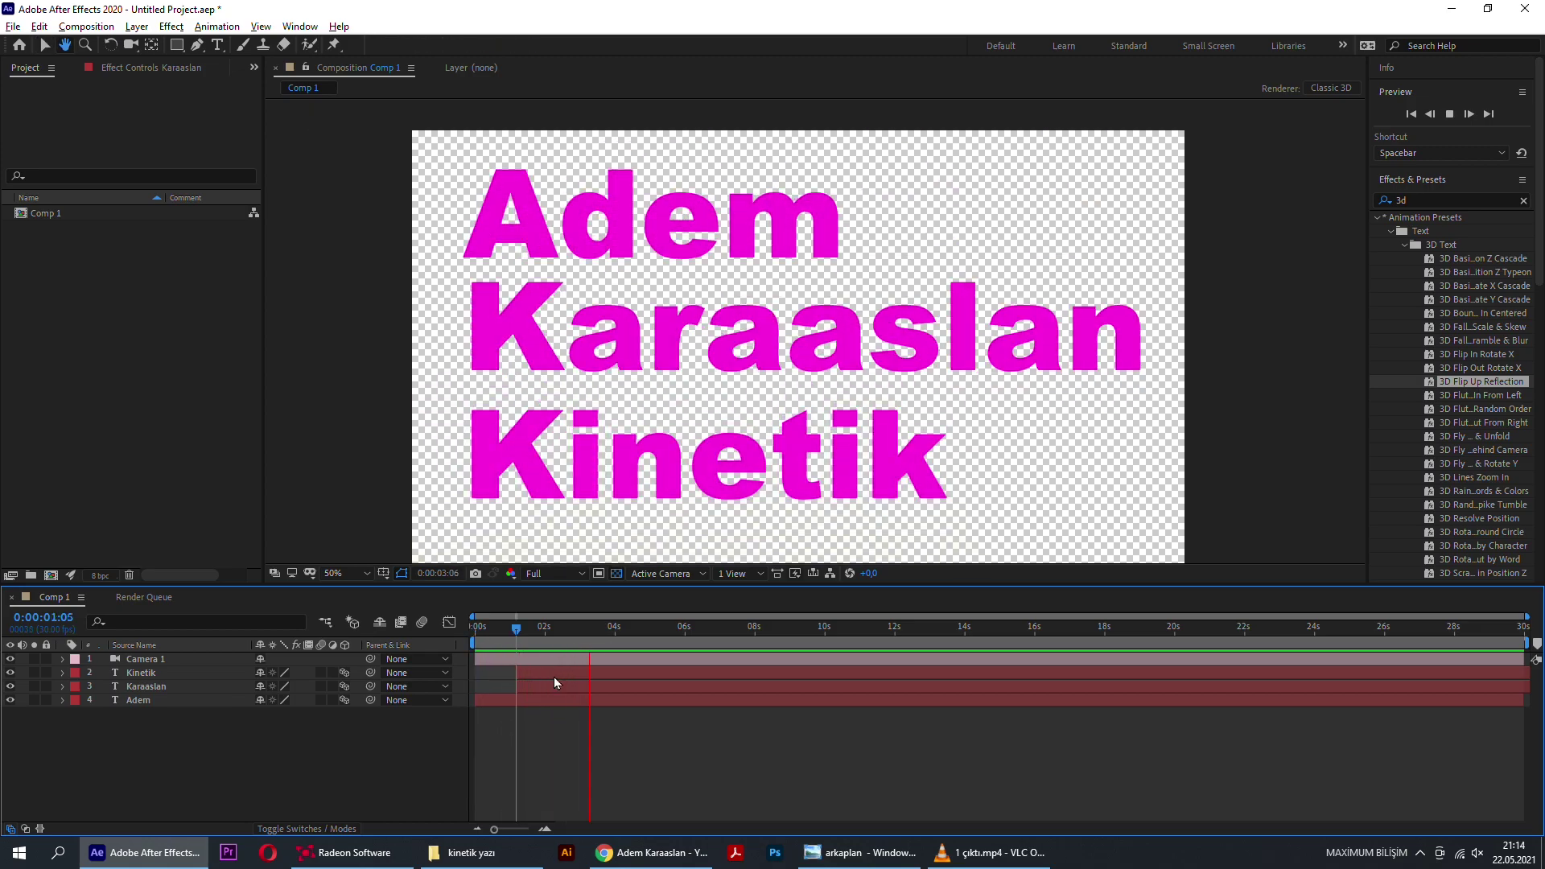
drag(547, 673, 606, 676)
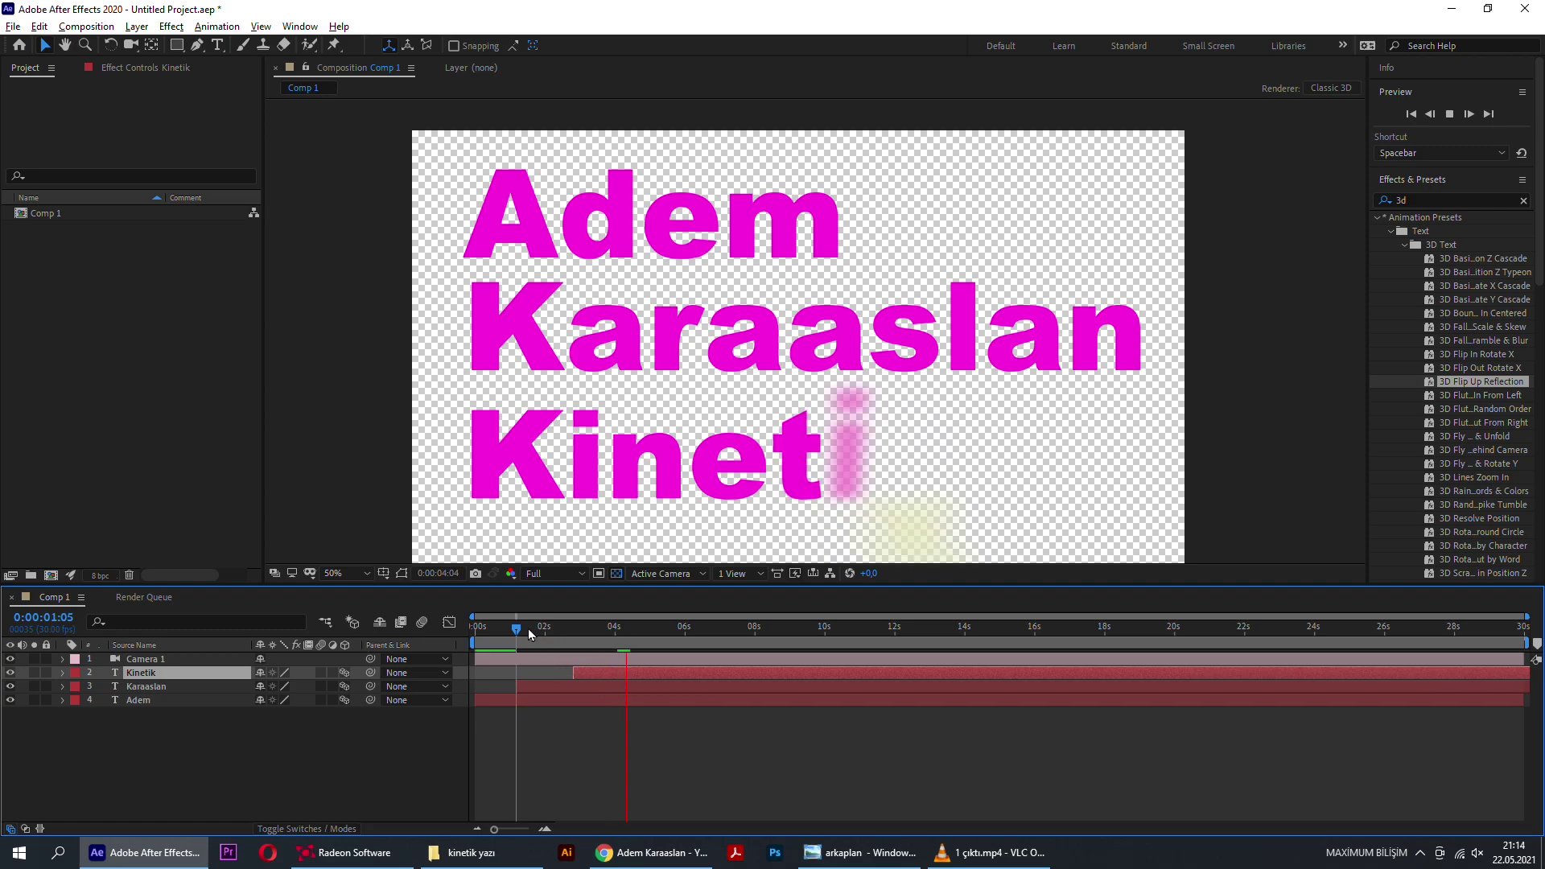
drag(528, 633, 462, 631)
key(space)
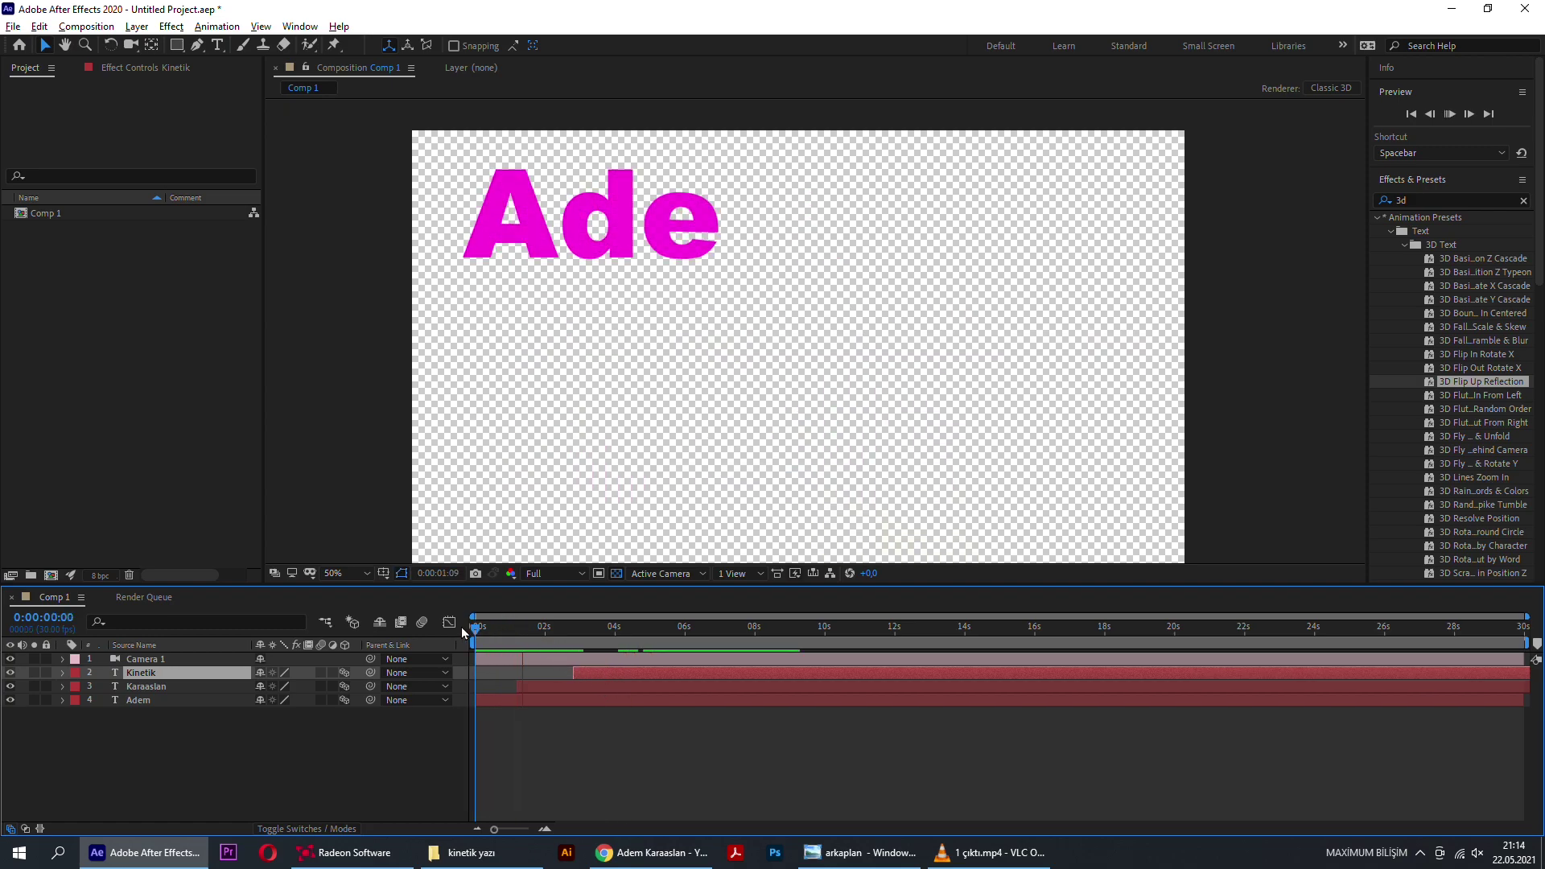
key(space)
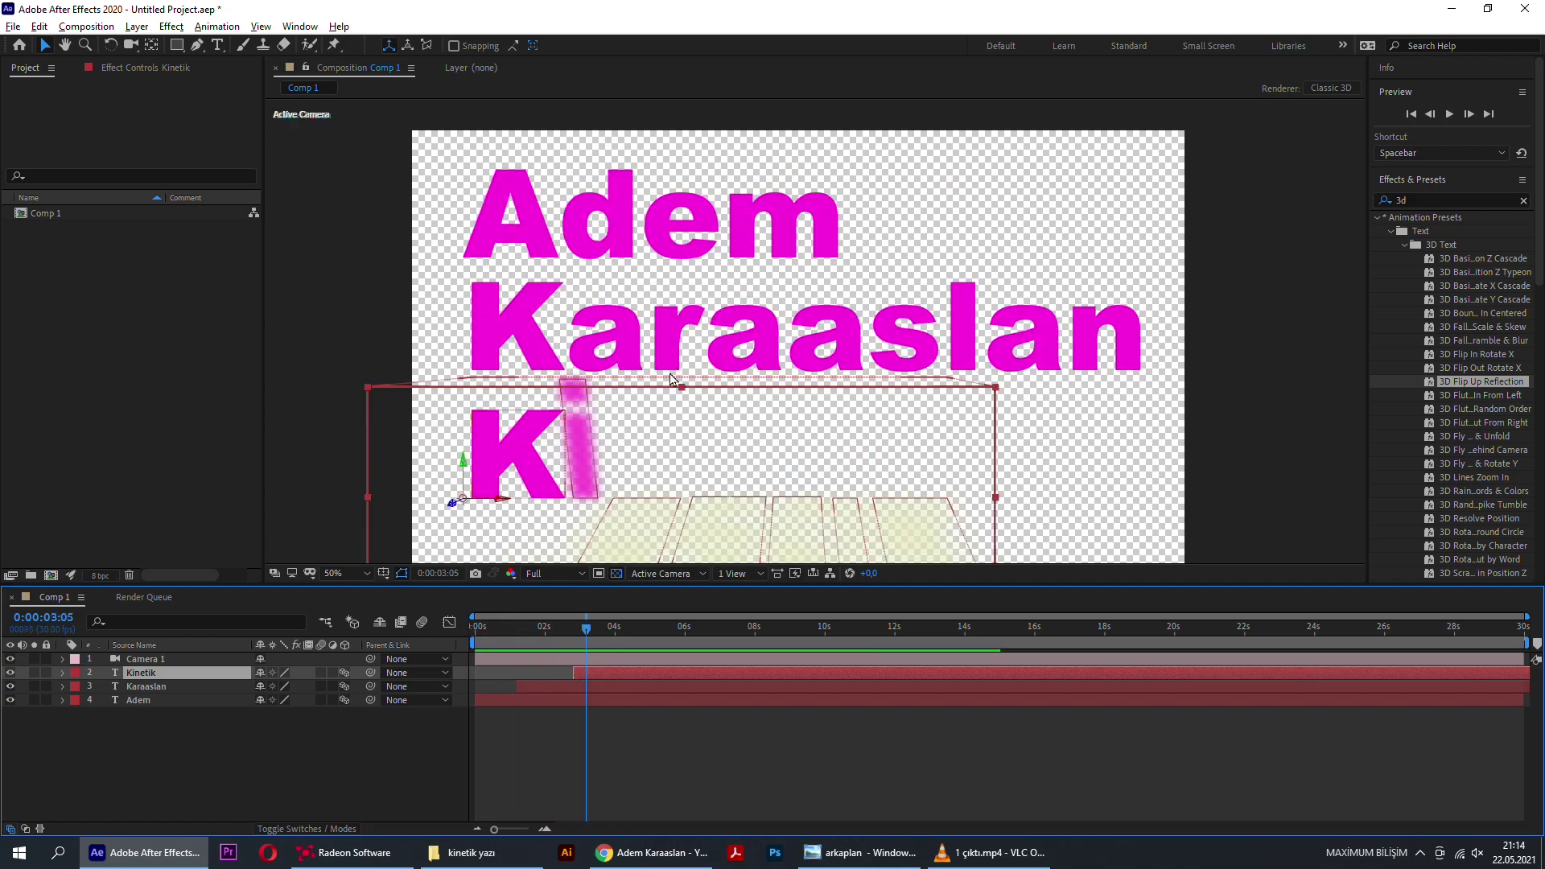
Step: Shift Karaaslan right, scale it down to fit the frame, and nudge it up
drag(673, 378, 735, 384)
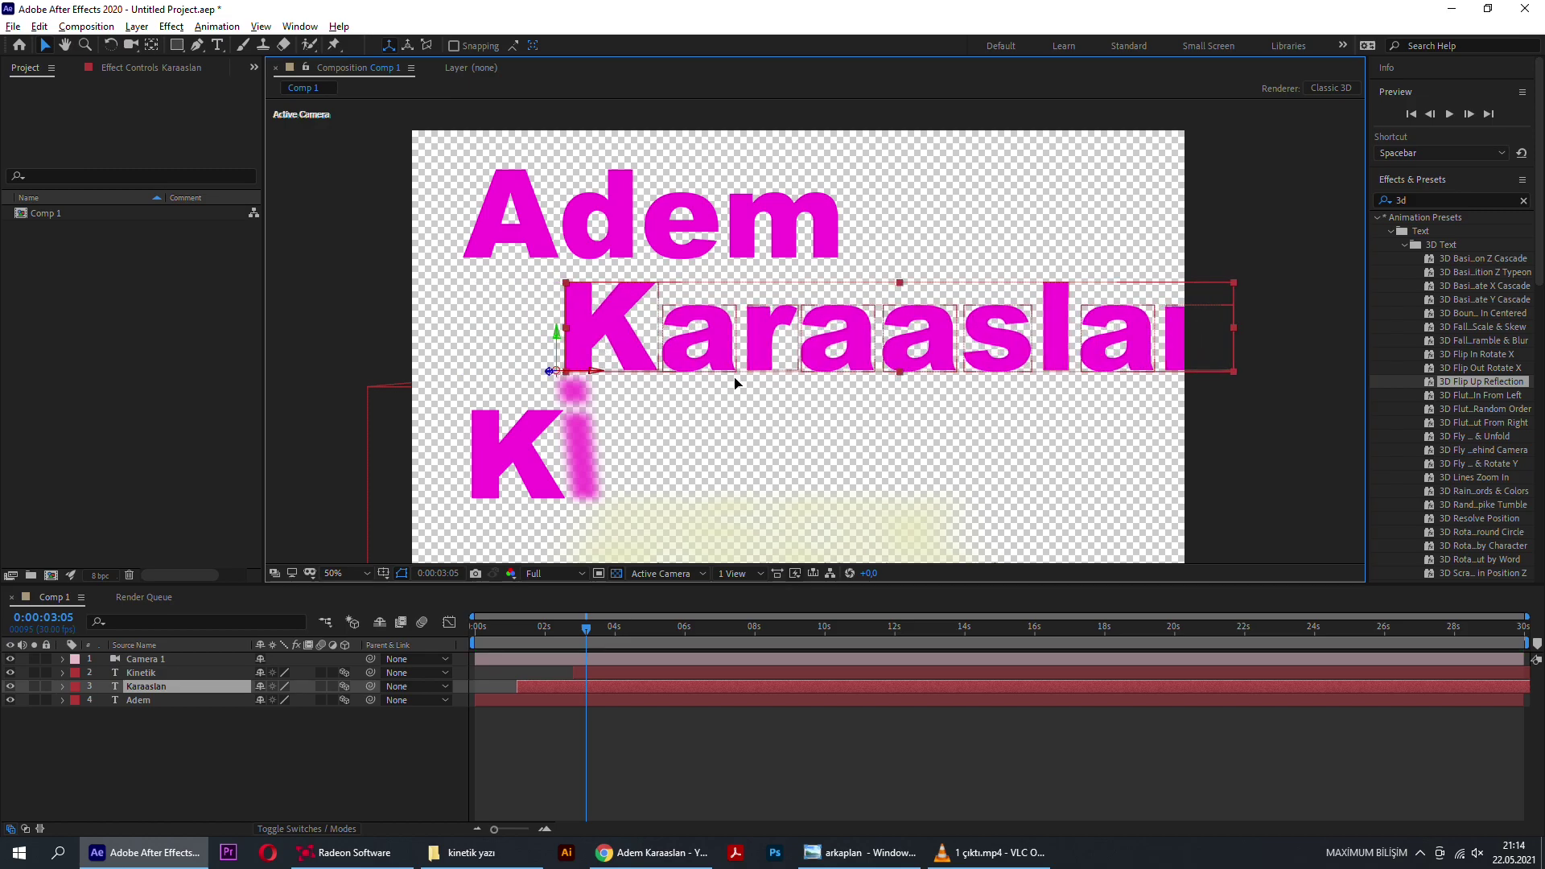
key(Return)
drag(1235, 282, 1102, 286)
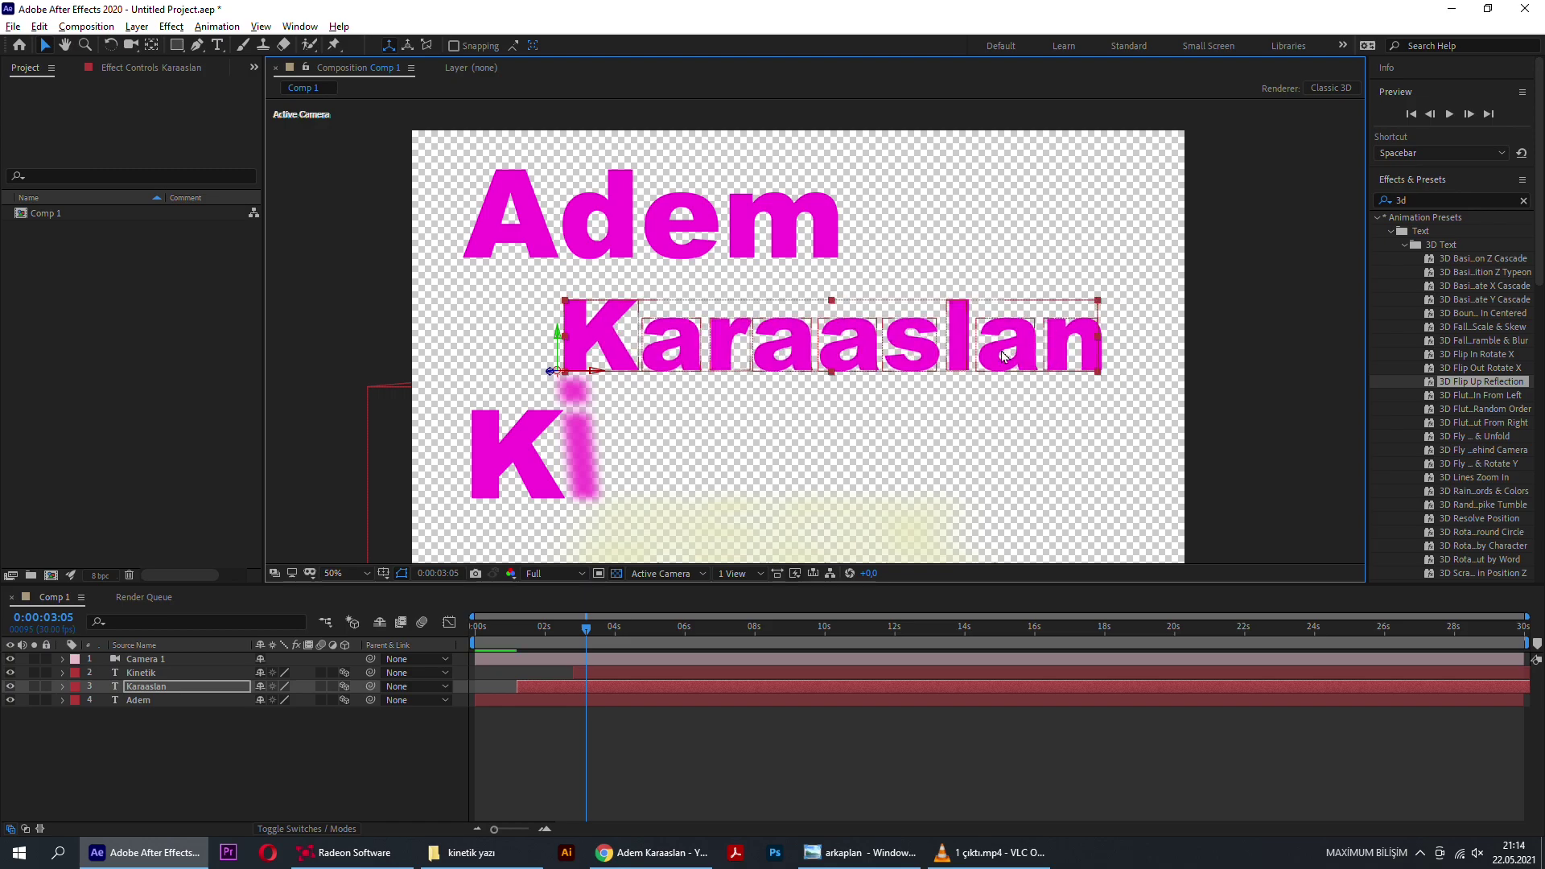
drag(965, 344, 965, 340)
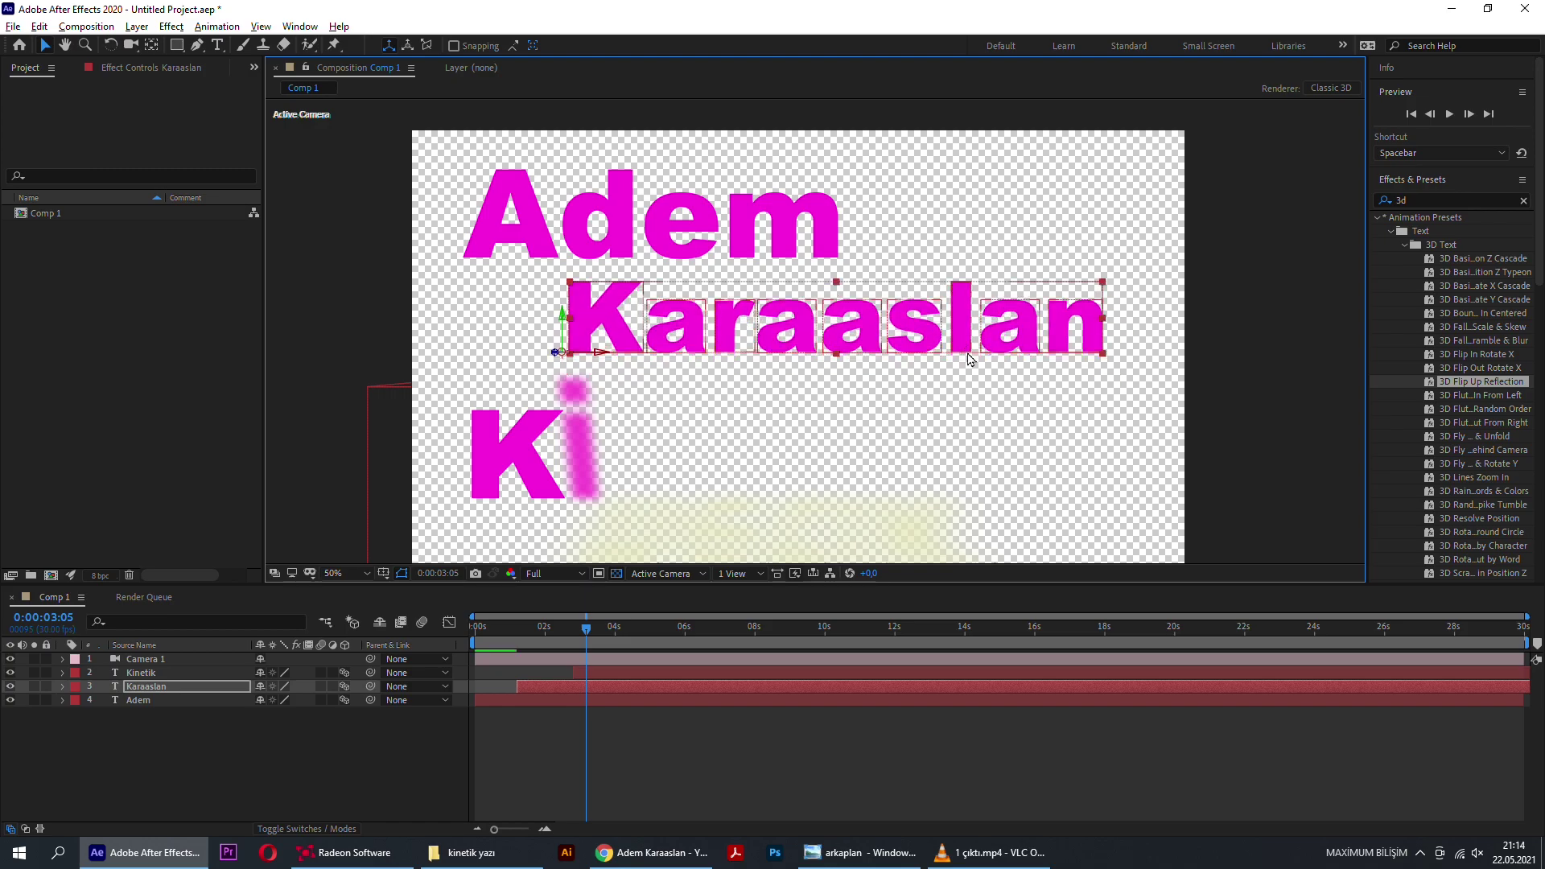
key(space)
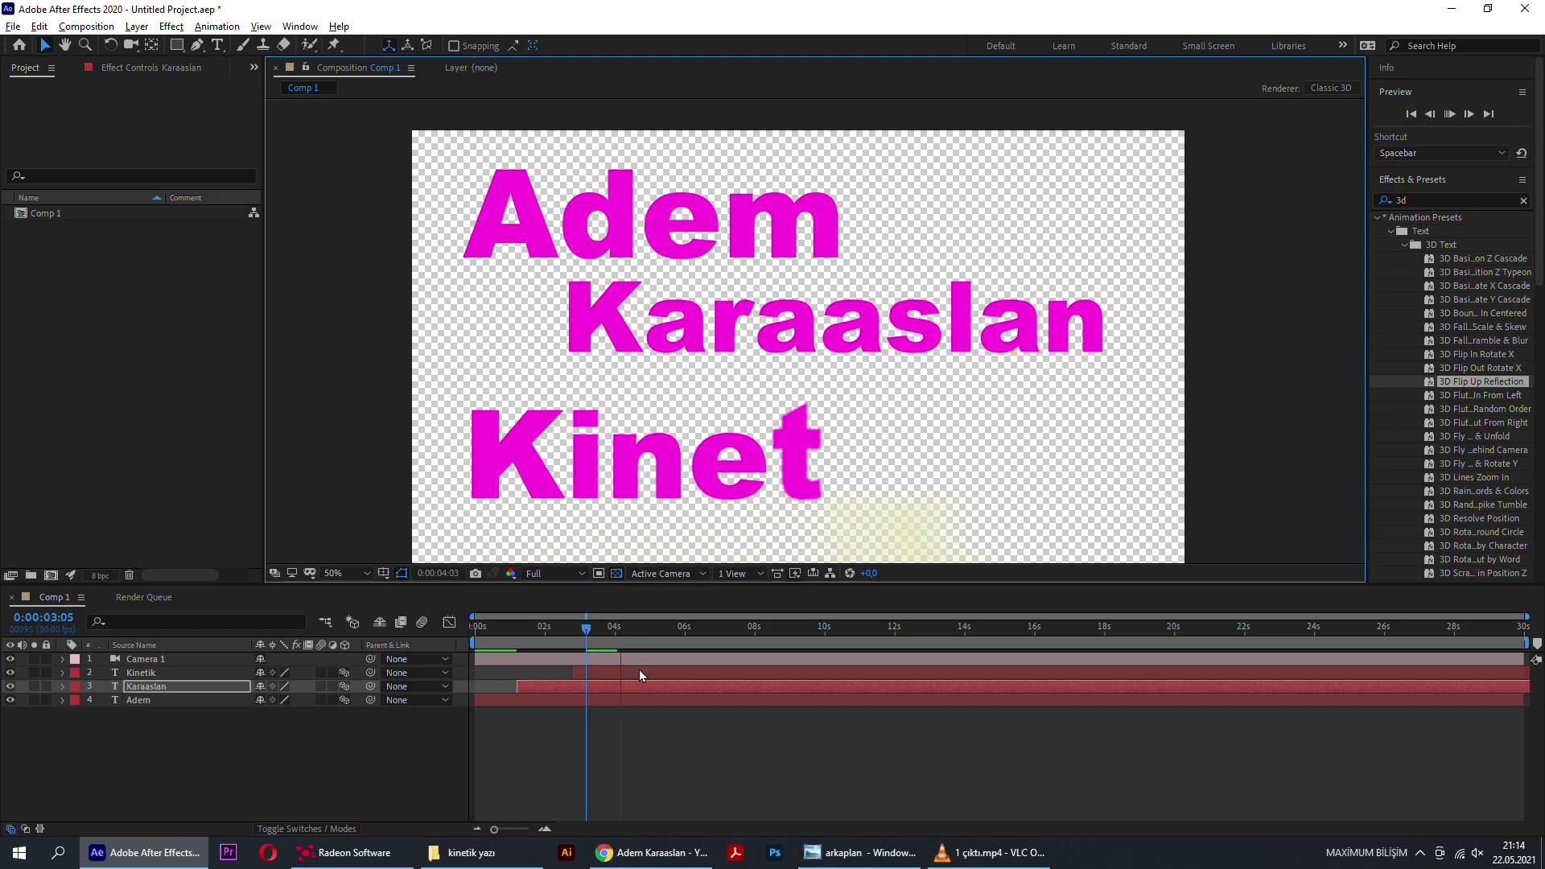
Step: Drag the Kinetik text right and up until it sits just beneath Karaaslan
key(space)
click(636, 465)
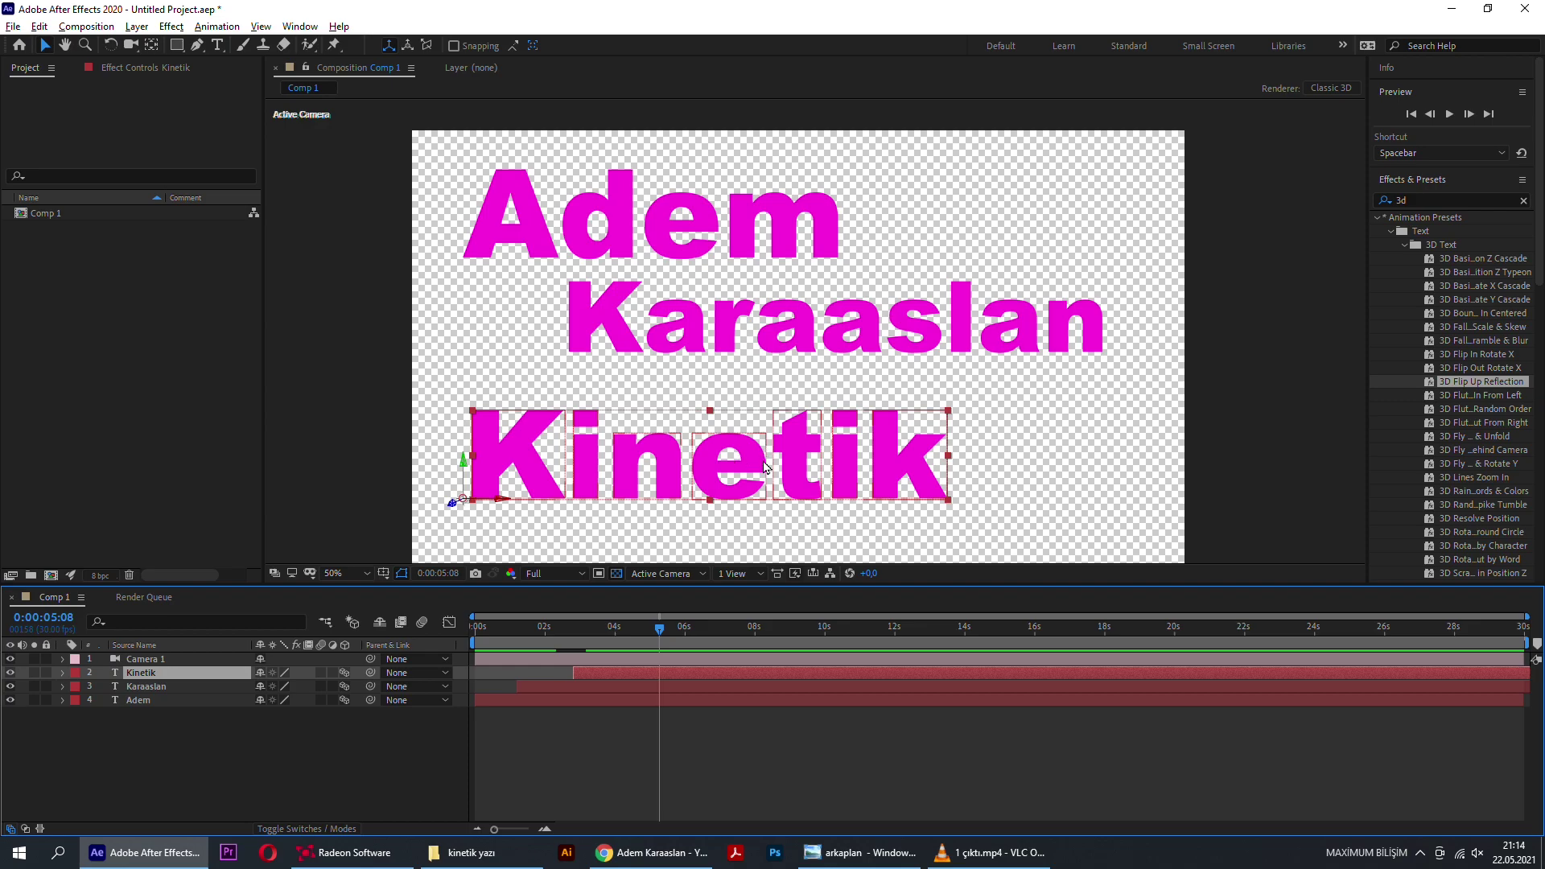
drag(764, 466, 795, 461)
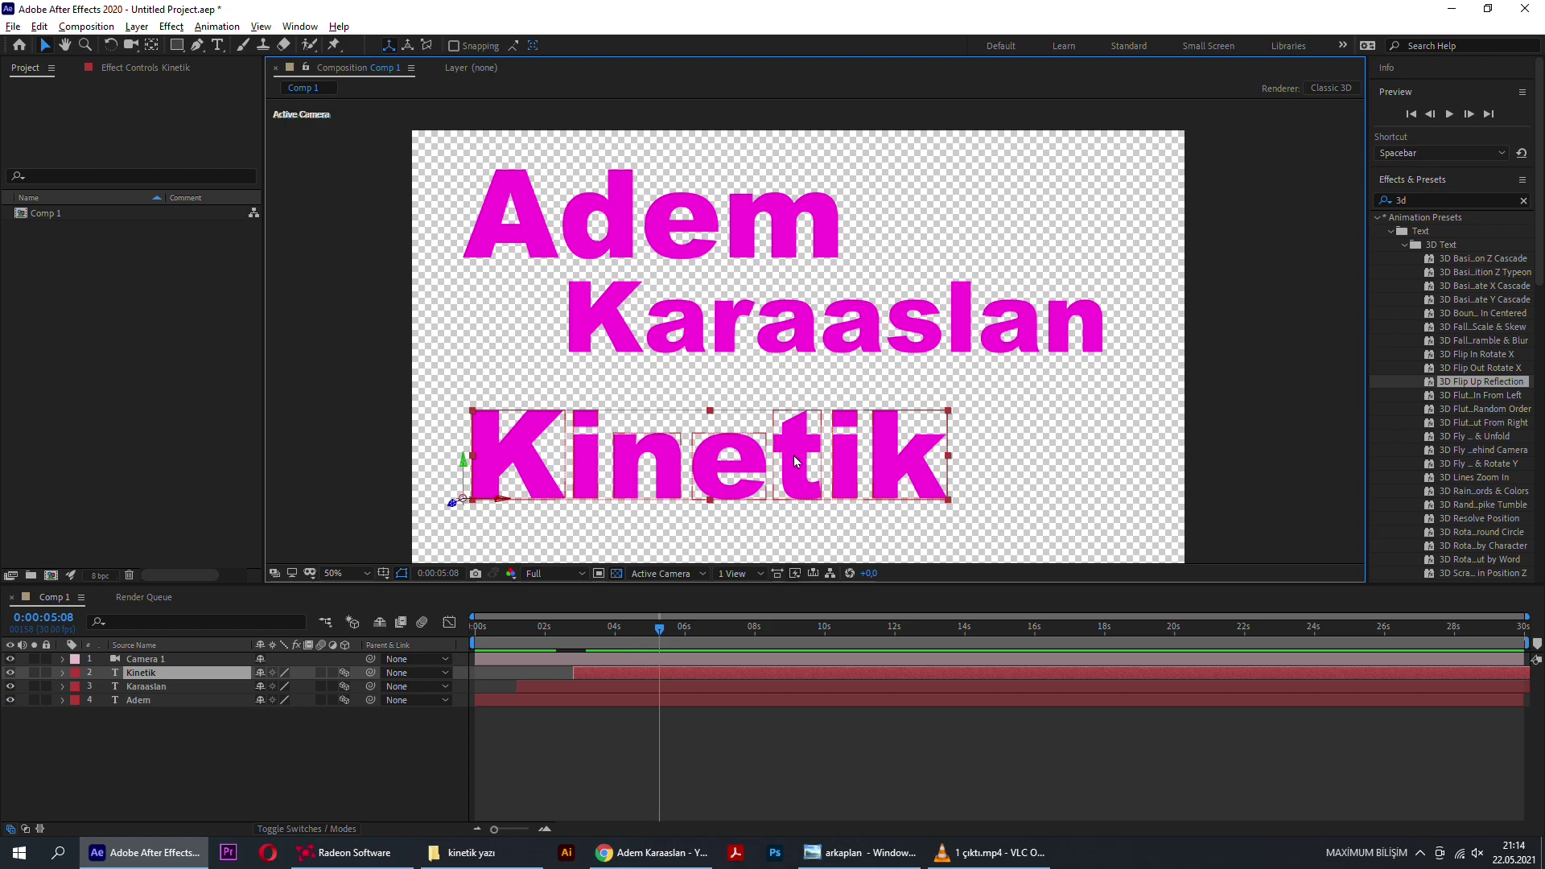
mouse_move(793, 456)
mouse_down()
mouse_move(933, 413)
mouse_move(923, 422)
mouse_up()
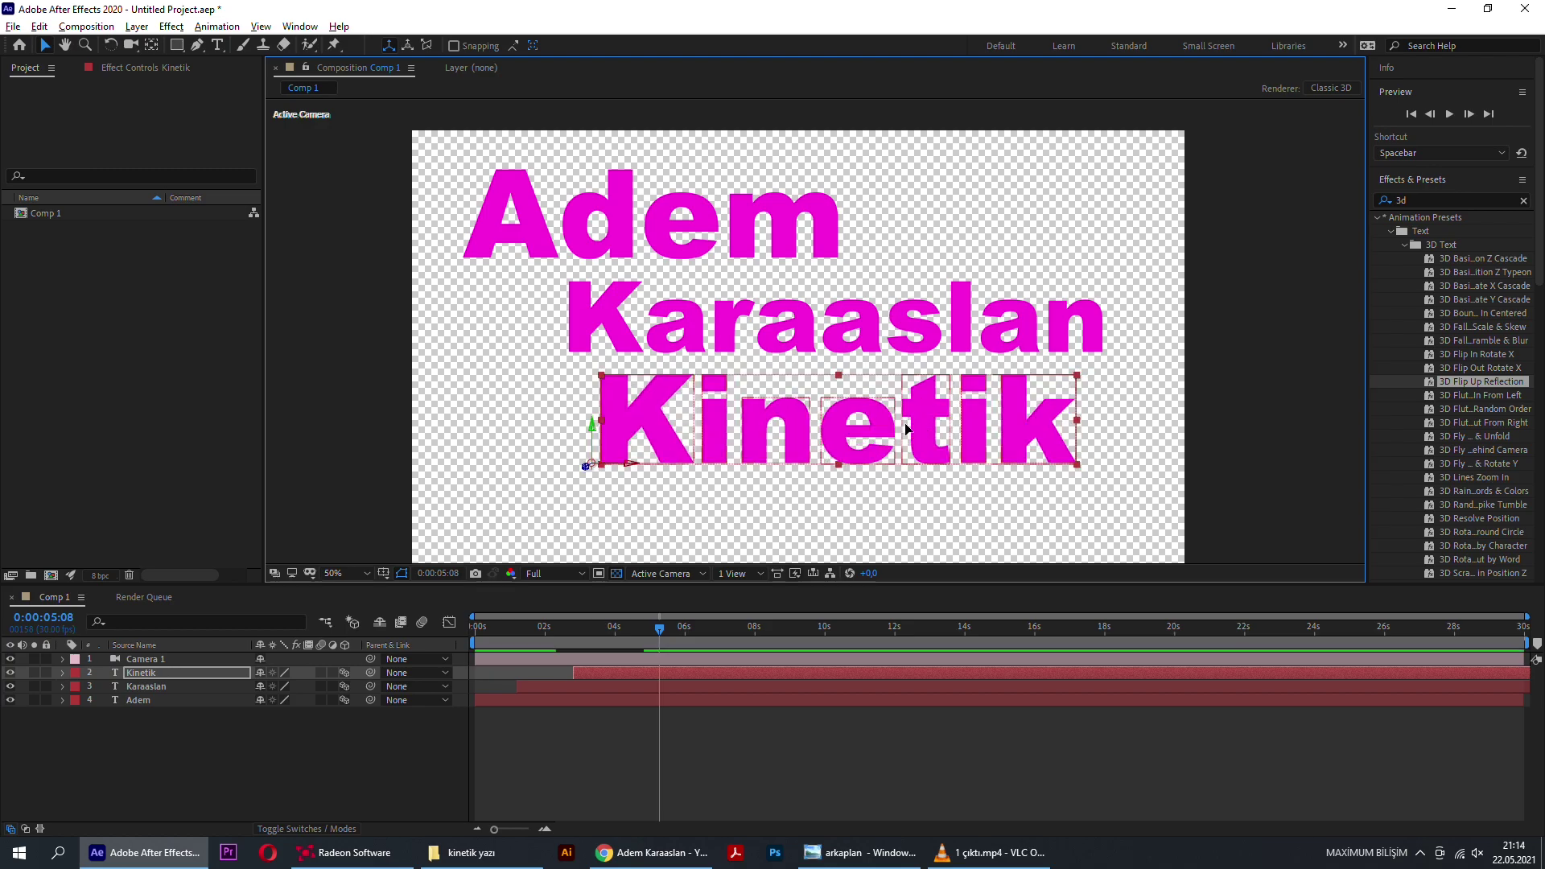
drag(906, 429, 910, 433)
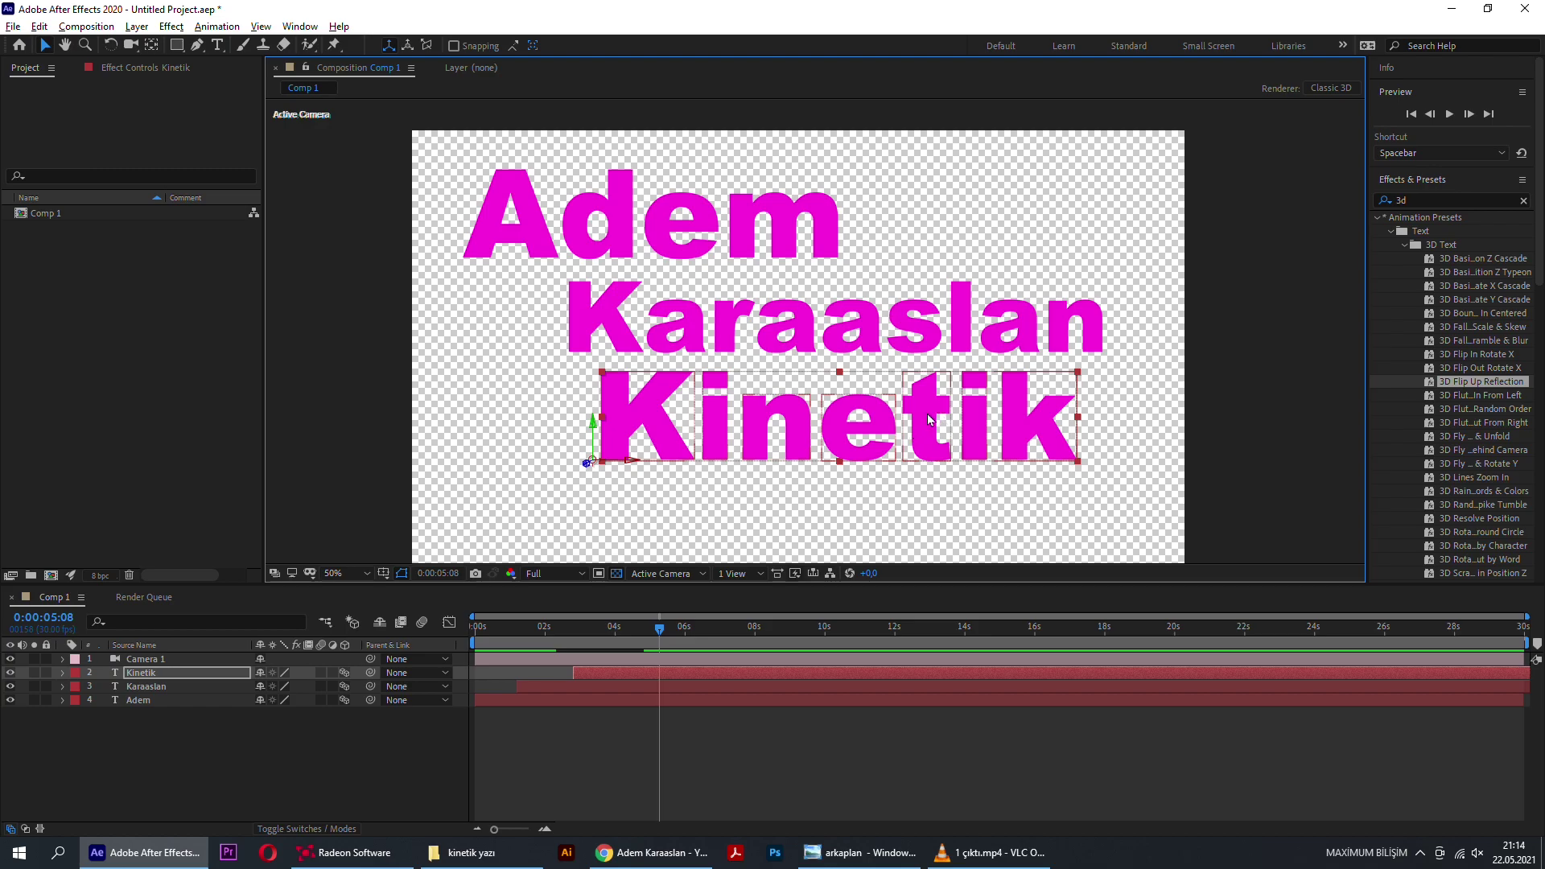
drag(927, 414, 933, 416)
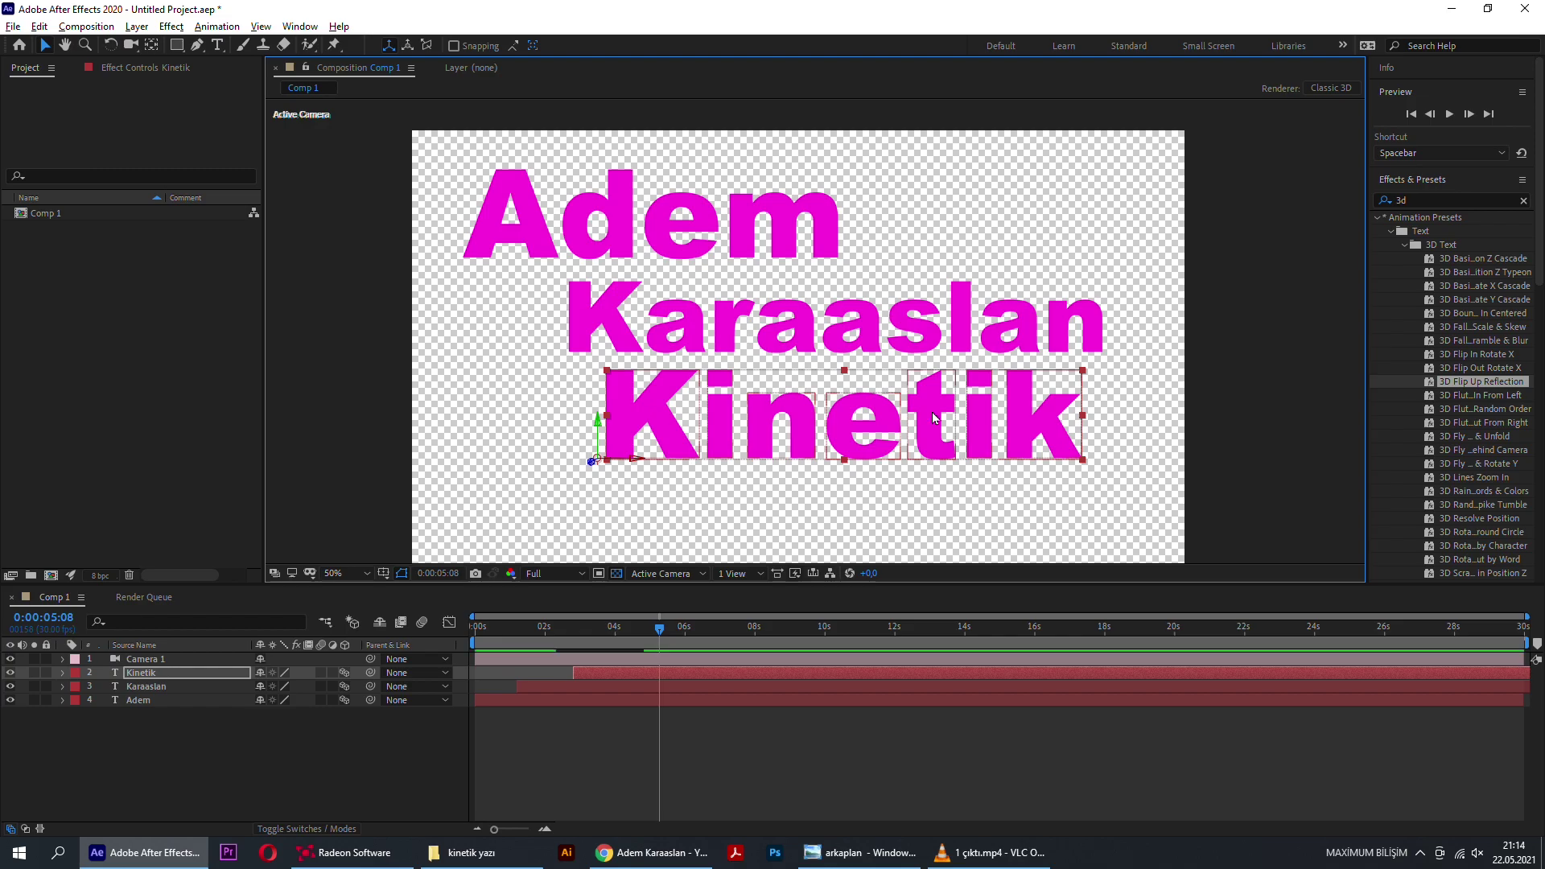
Step: Set Kinetik's Y Rotation to -90° in its Transform properties
click(61, 674)
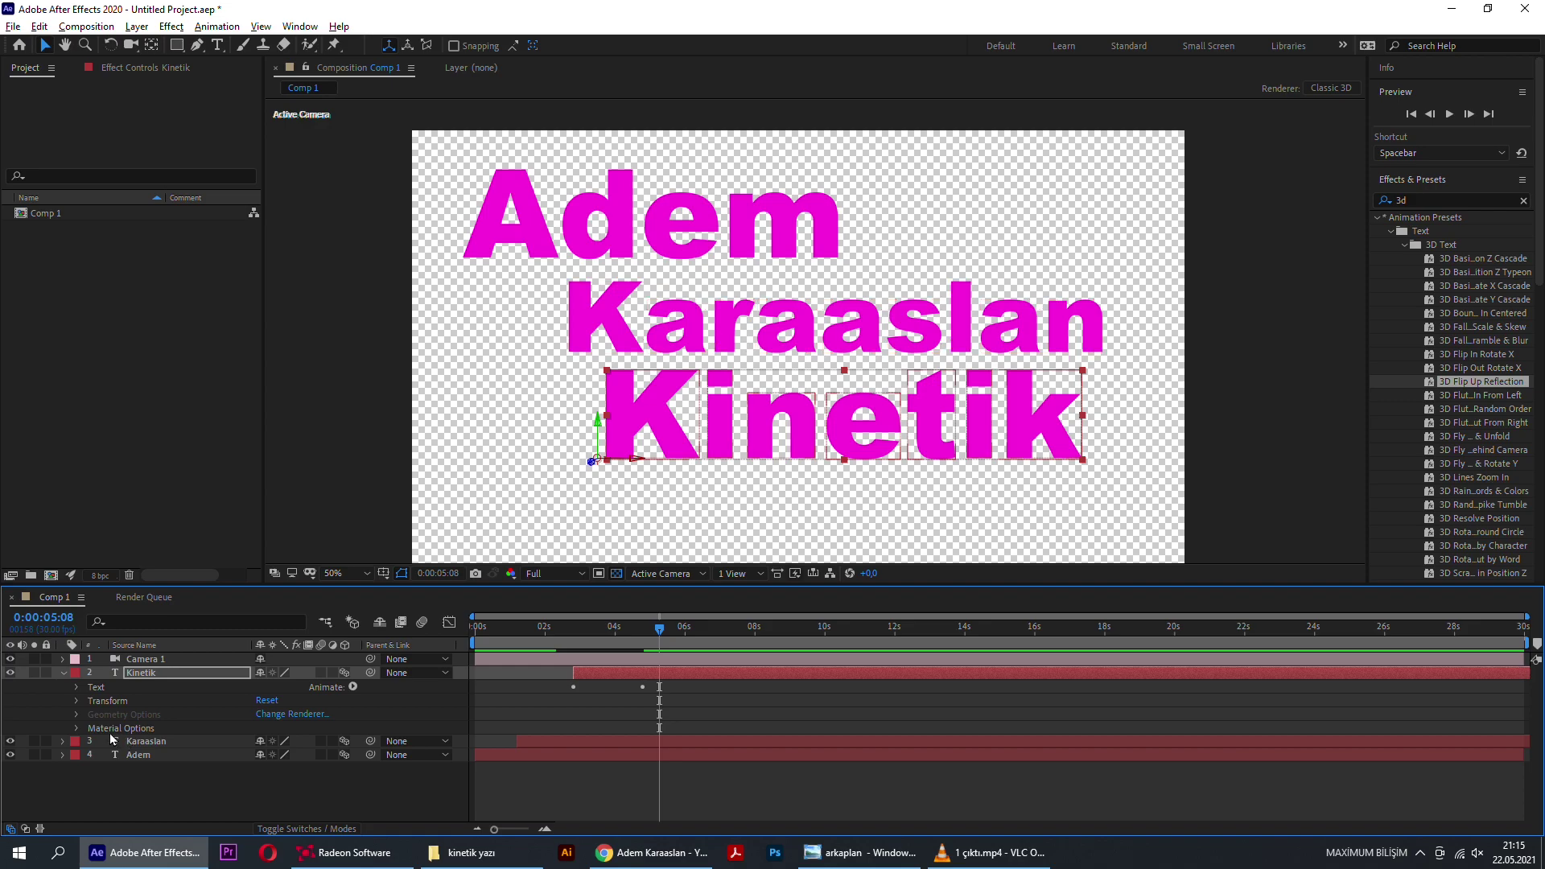
click(76, 700)
scroll(161, 765, down, 1)
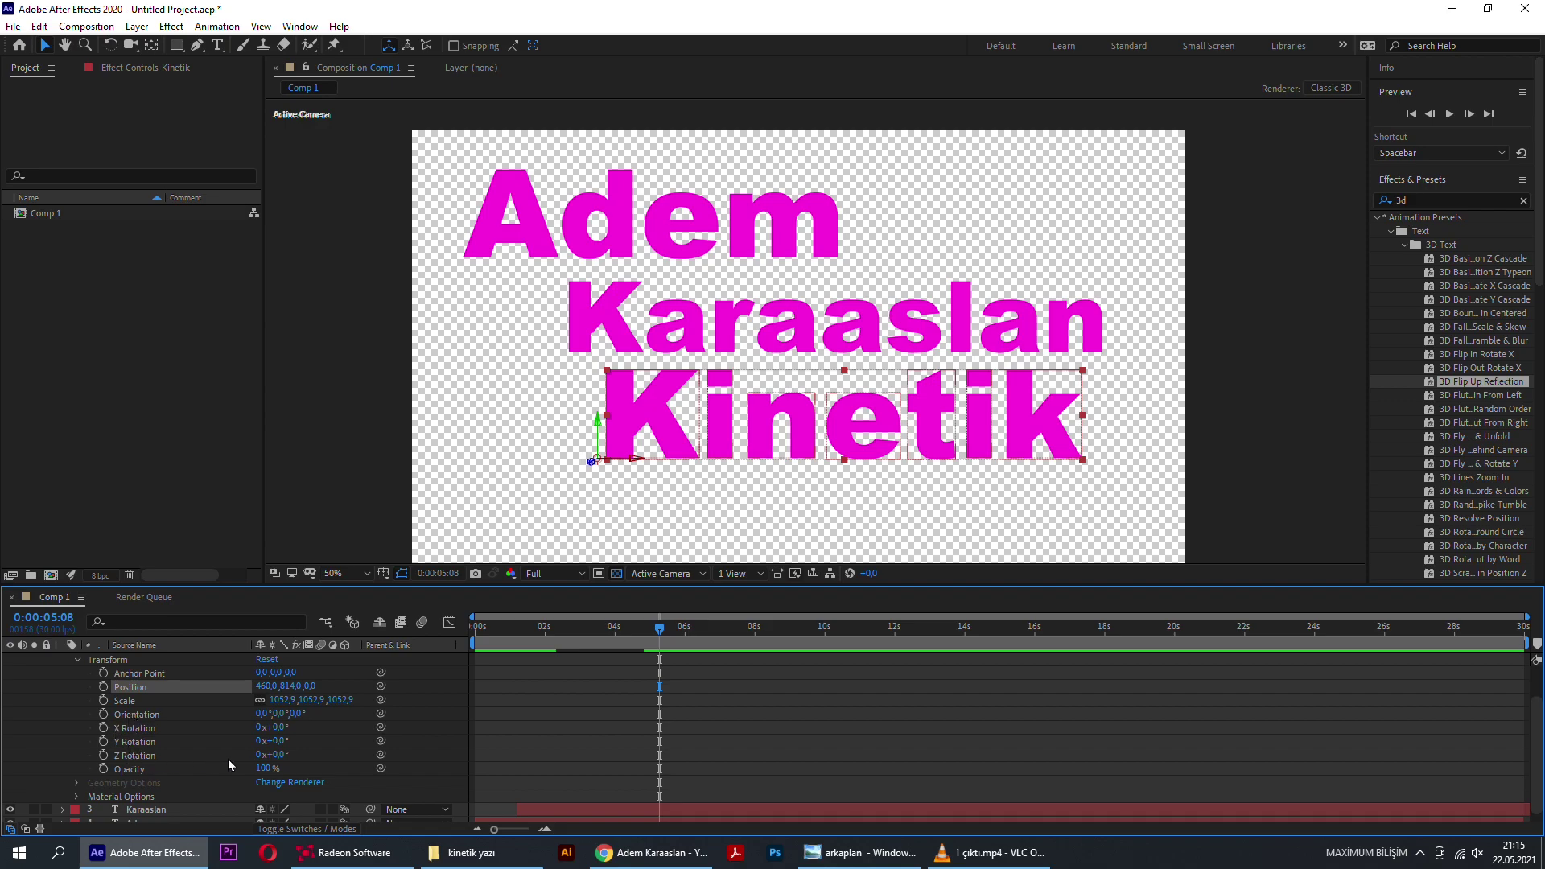
mouse_move(272, 727)
mouse_down()
mouse_move(319, 731)
mouse_move(285, 739)
mouse_up()
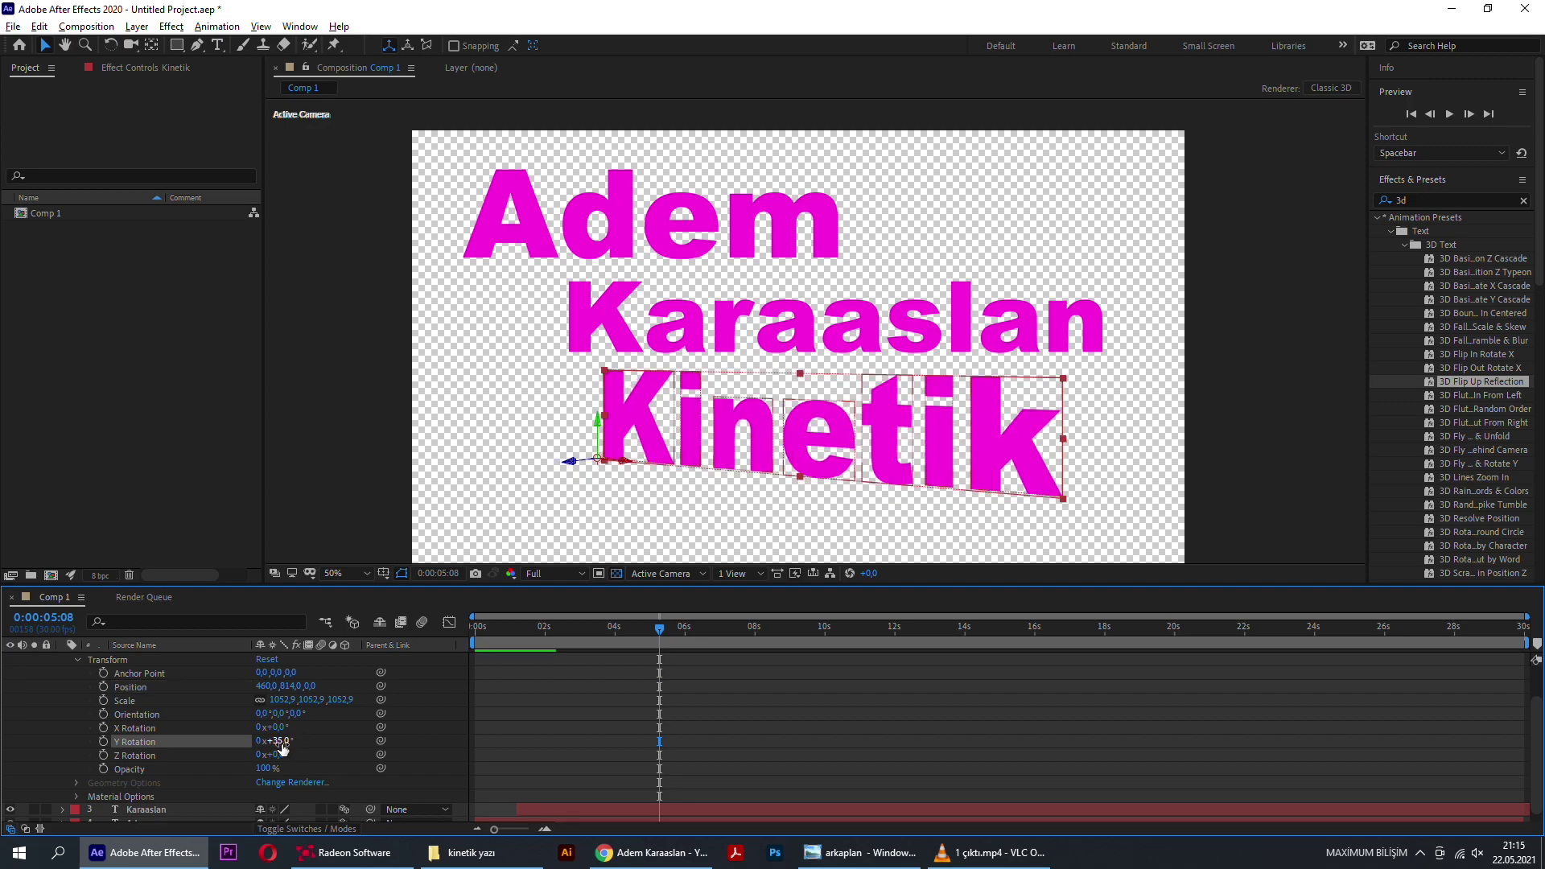
click(286, 739)
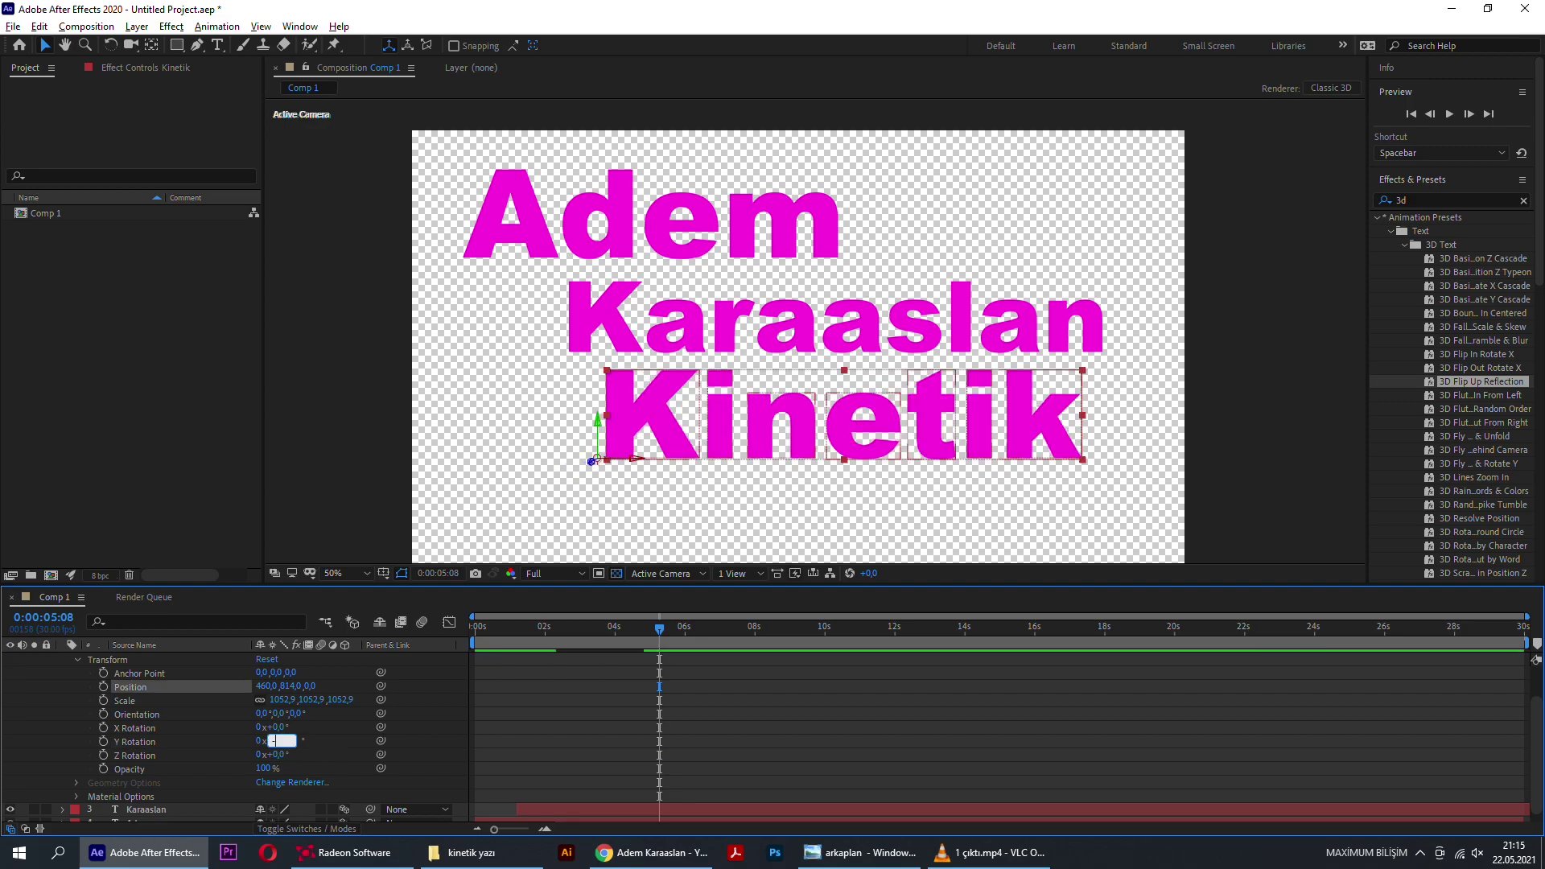
text(-90)
key(Return)
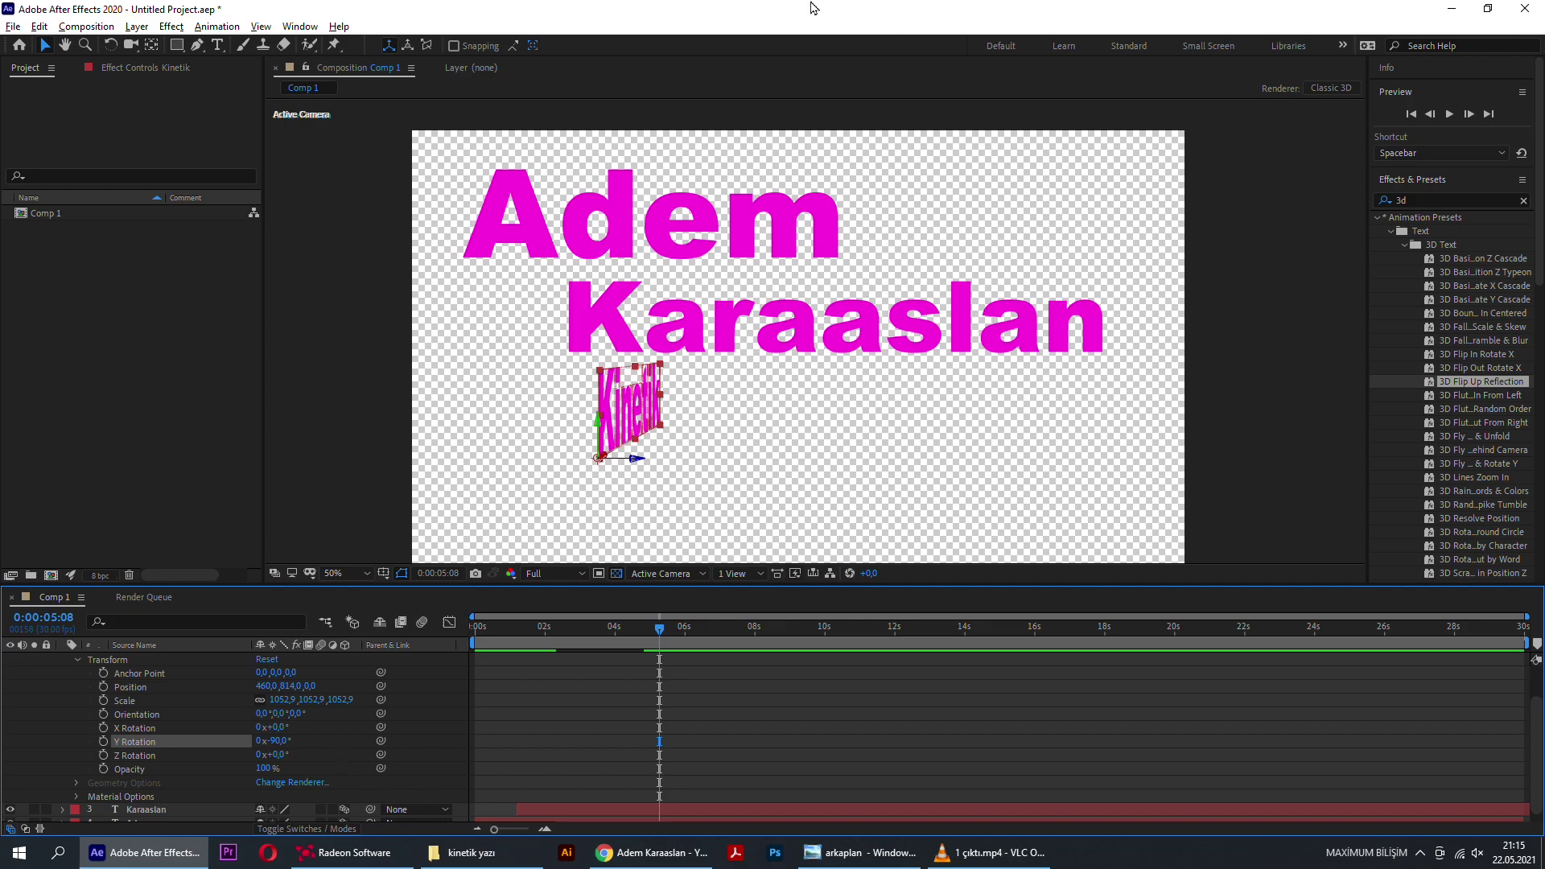
Step: Move the rotated Kinetik to the right edge at 1748,814 and preview from the start
mouse_move(630, 457)
mouse_down()
mouse_move(896, 481)
mouse_move(1146, 480)
mouse_up()
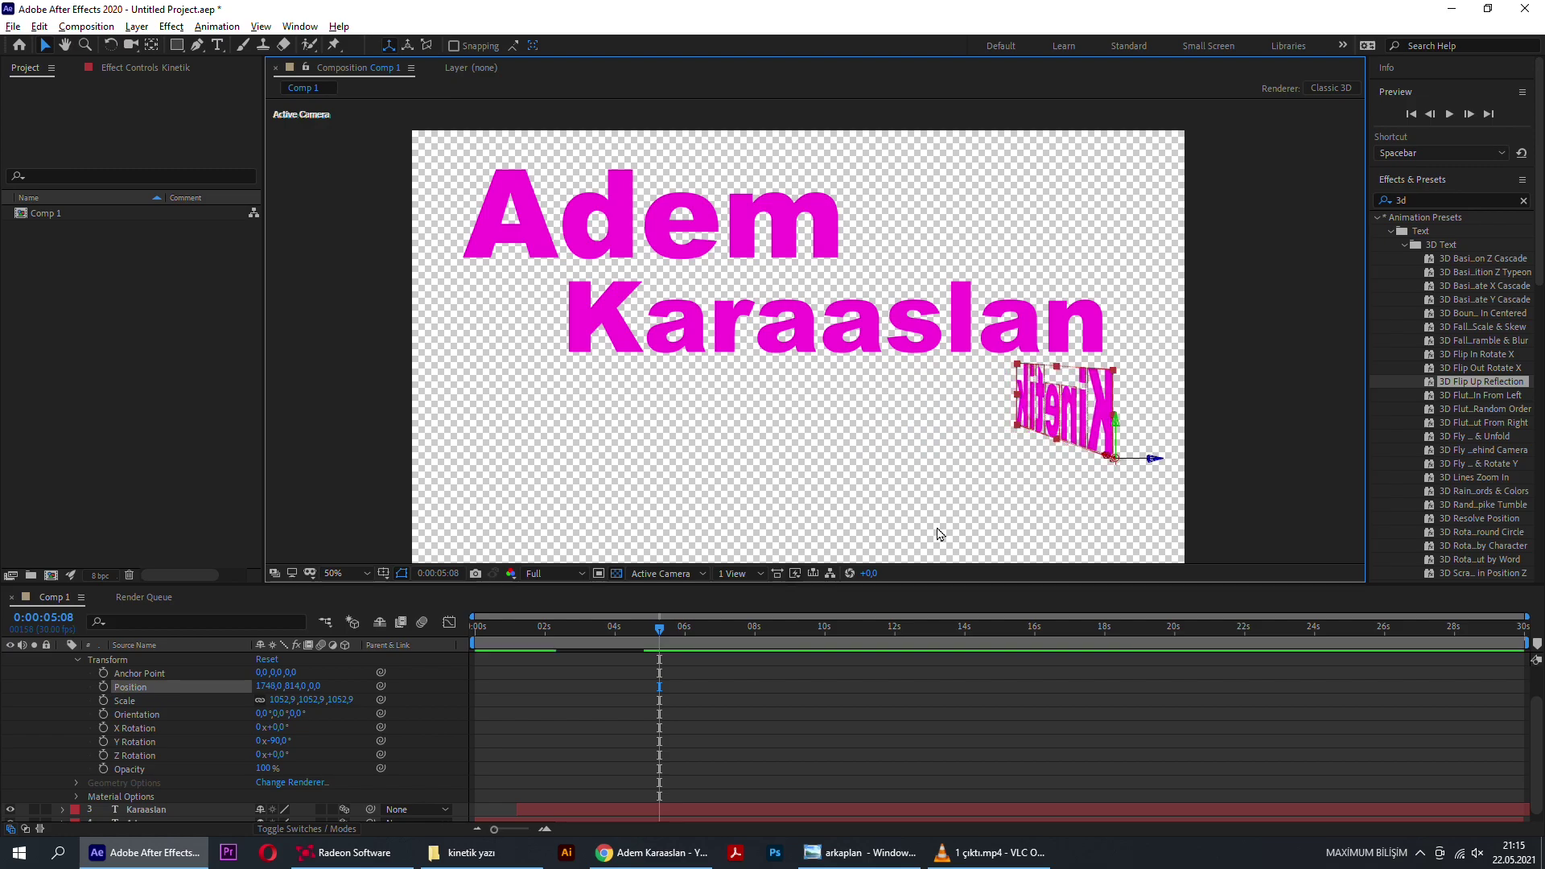
drag(690, 631, 253, 654)
key(space)
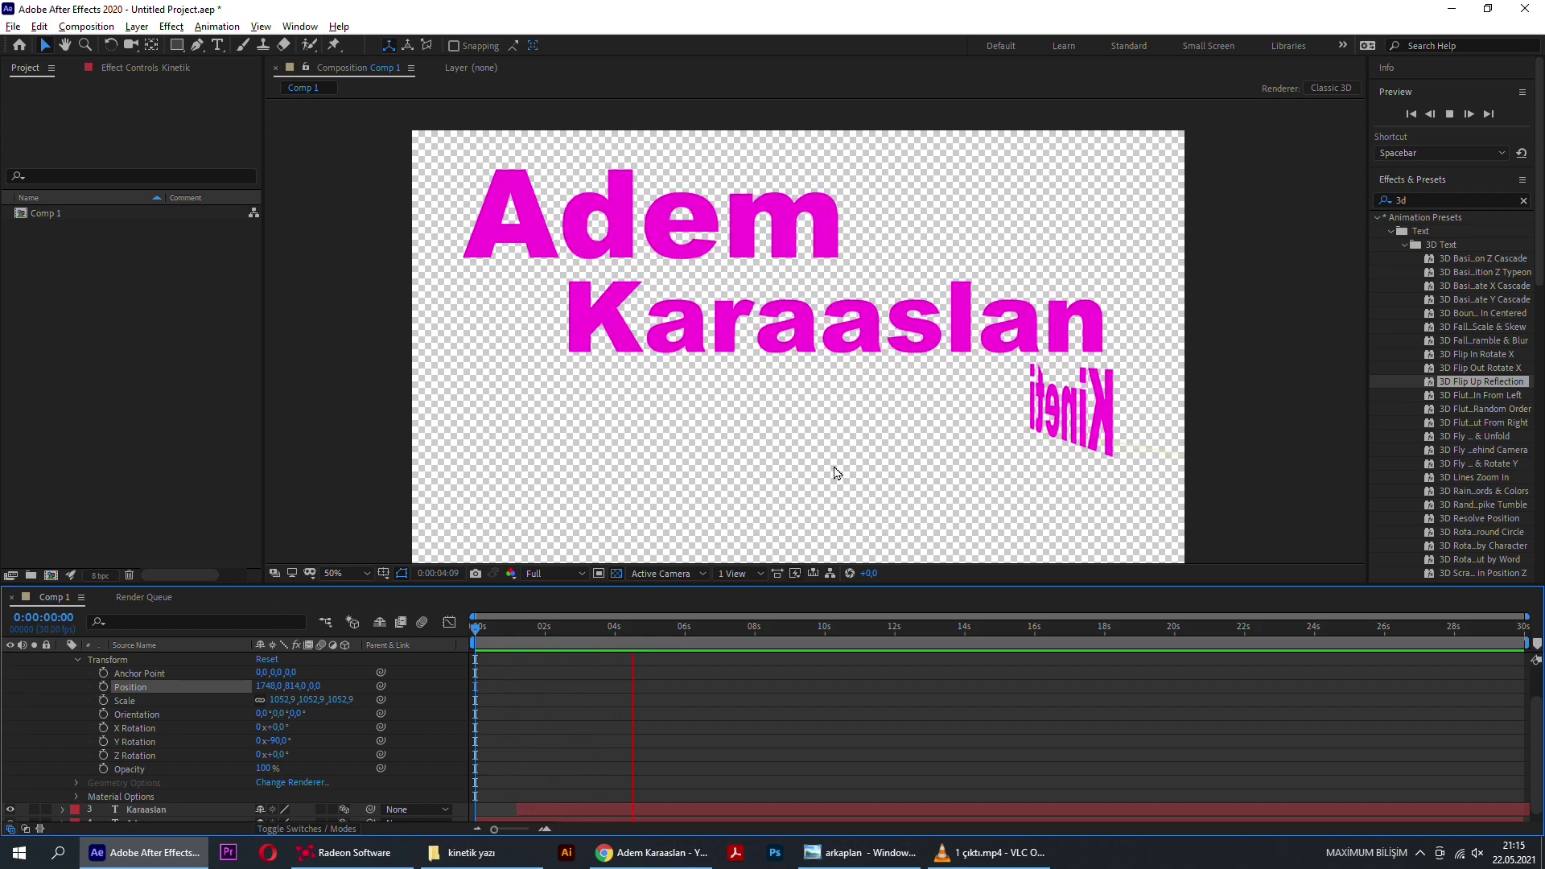
Step: Collapse Kinetik's properties and reveal Camera 1's Transform properties at the start of the timeline
key(space)
key(Home)
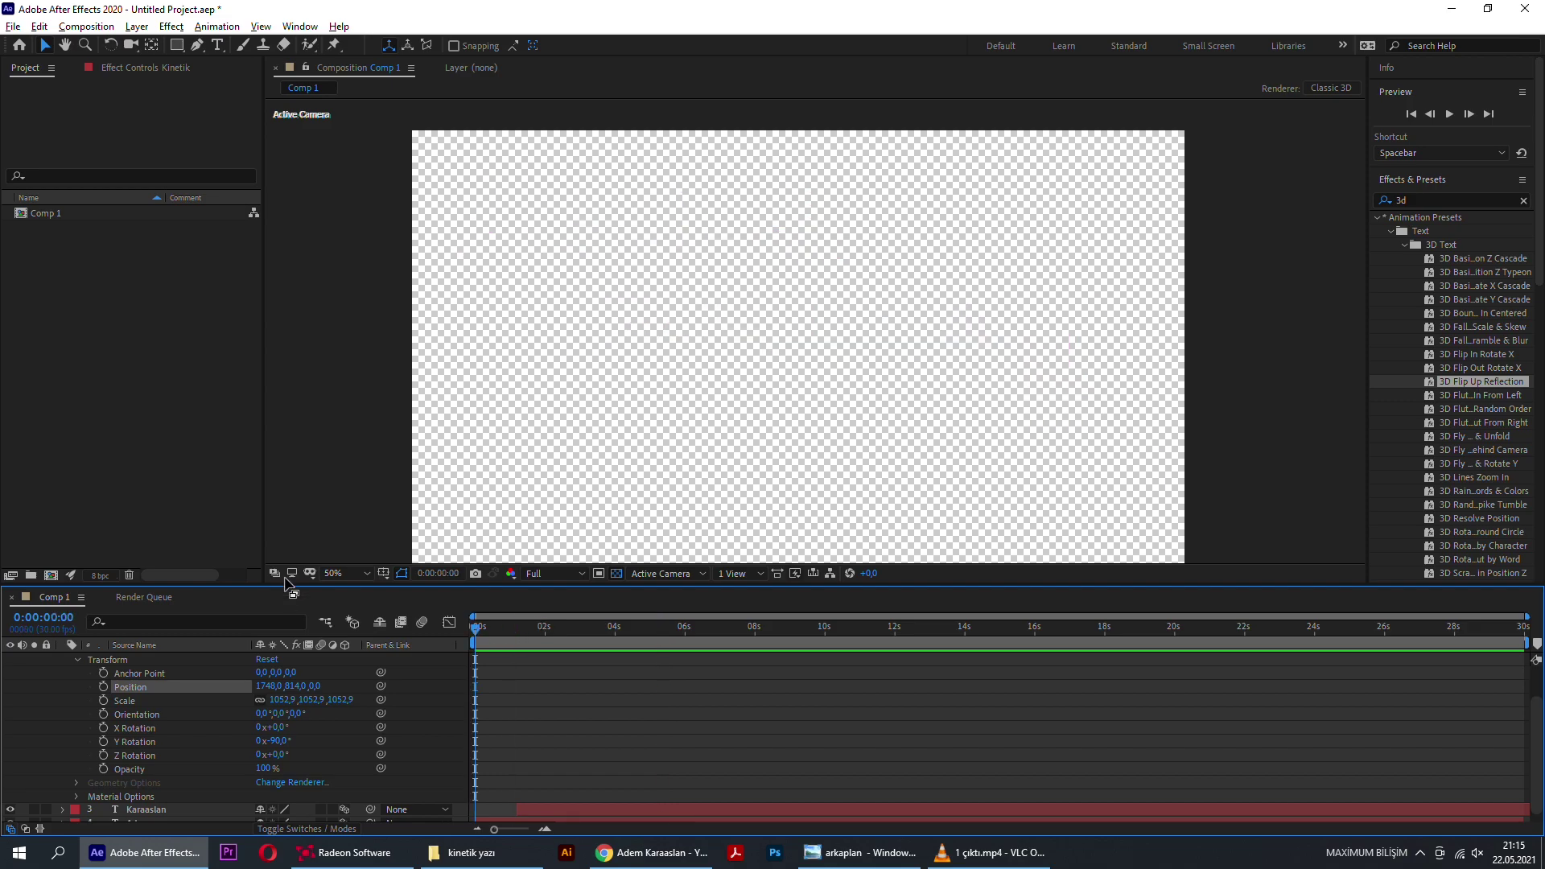
scroll(94, 704, up, 2)
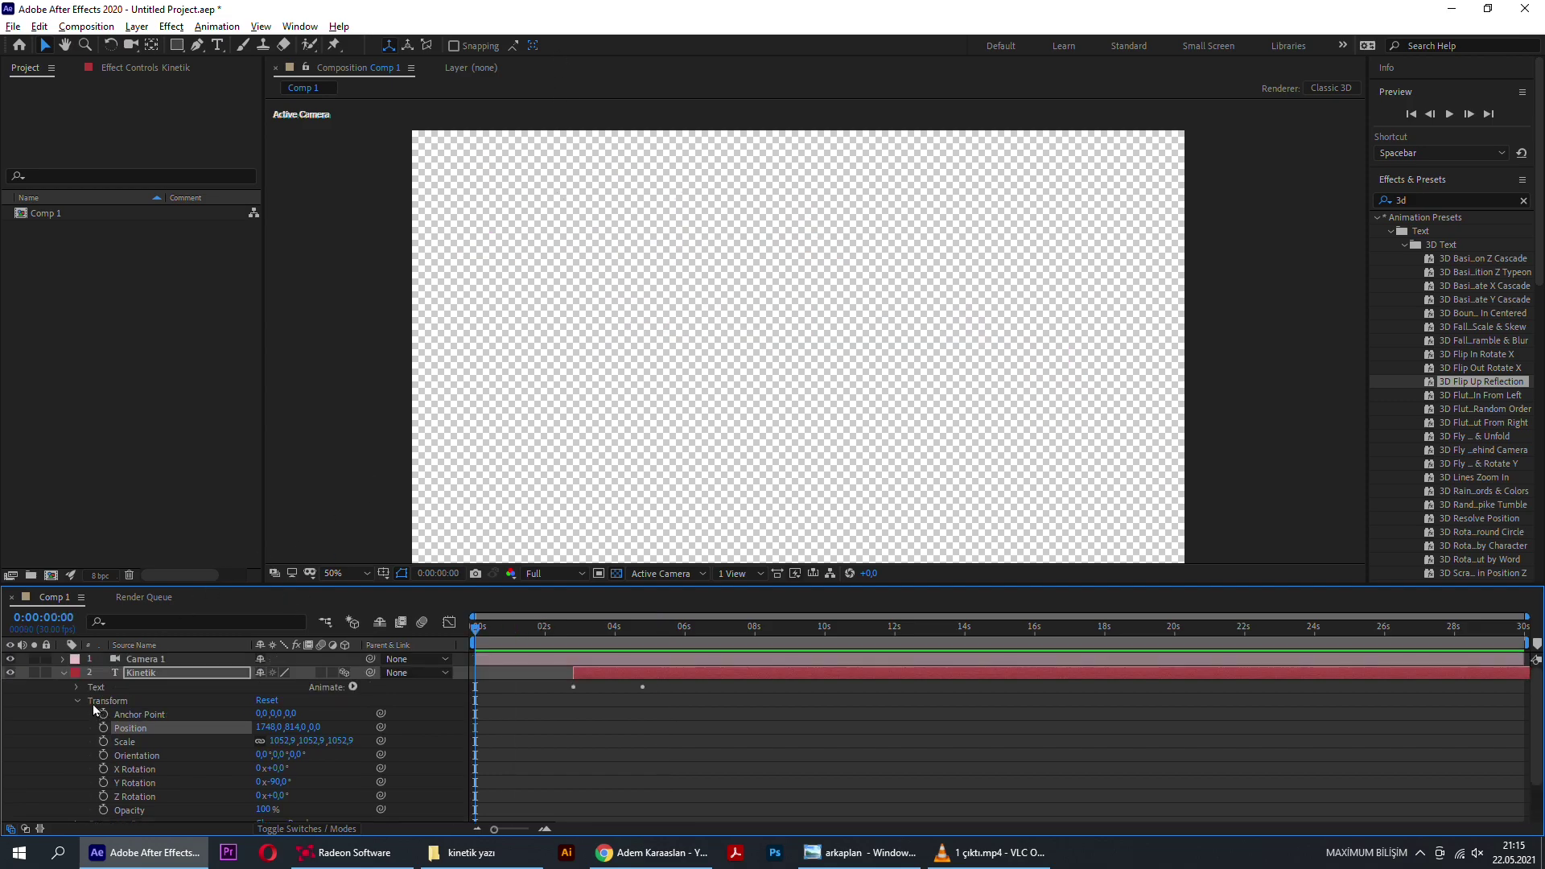
click(64, 672)
click(61, 659)
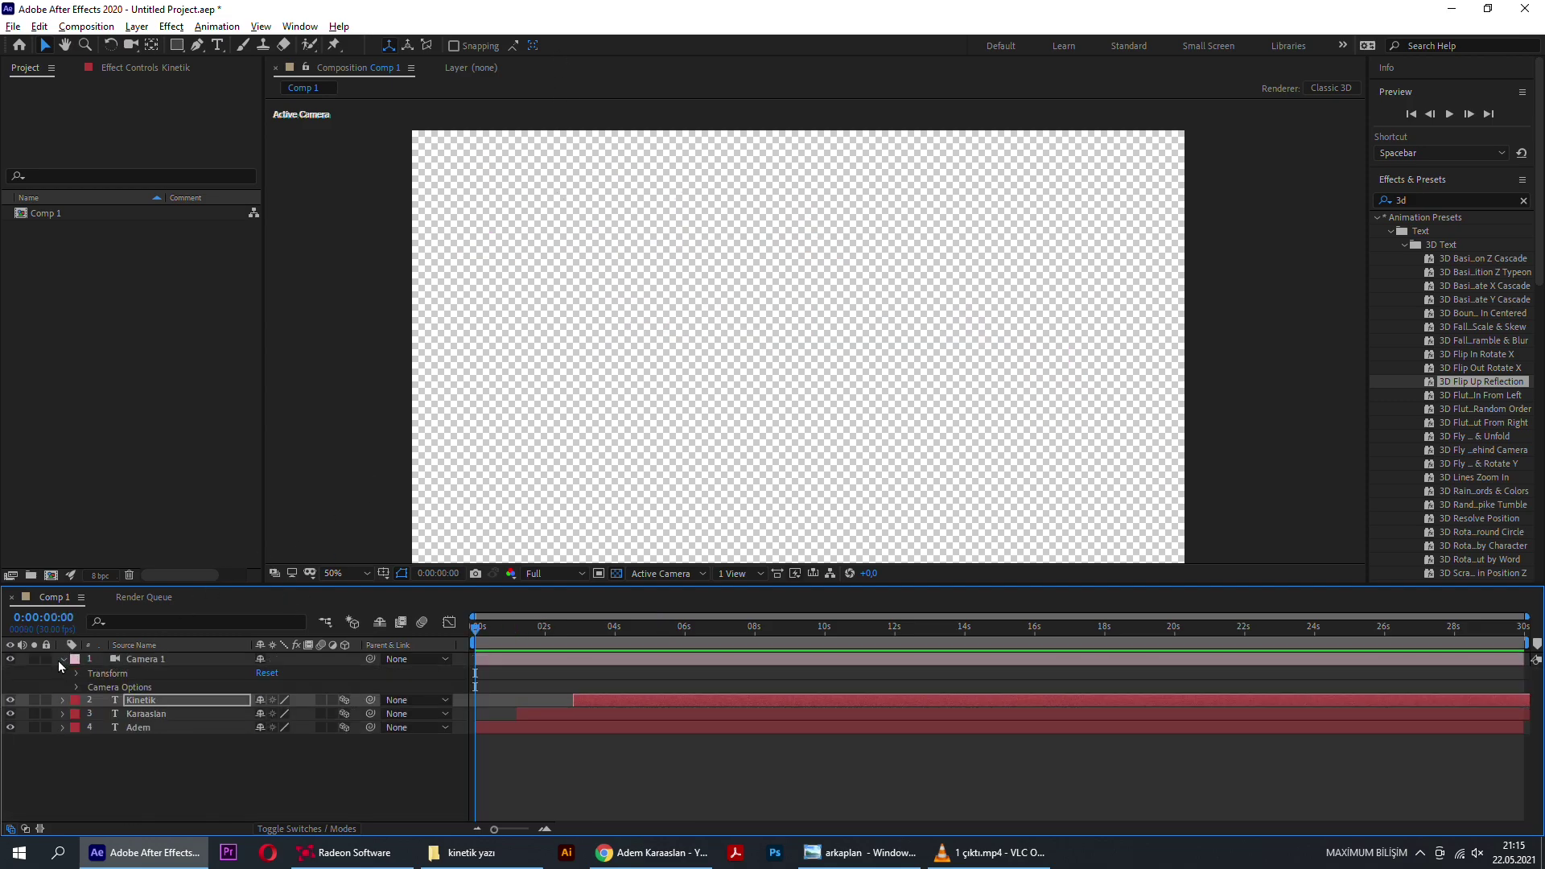
click(76, 673)
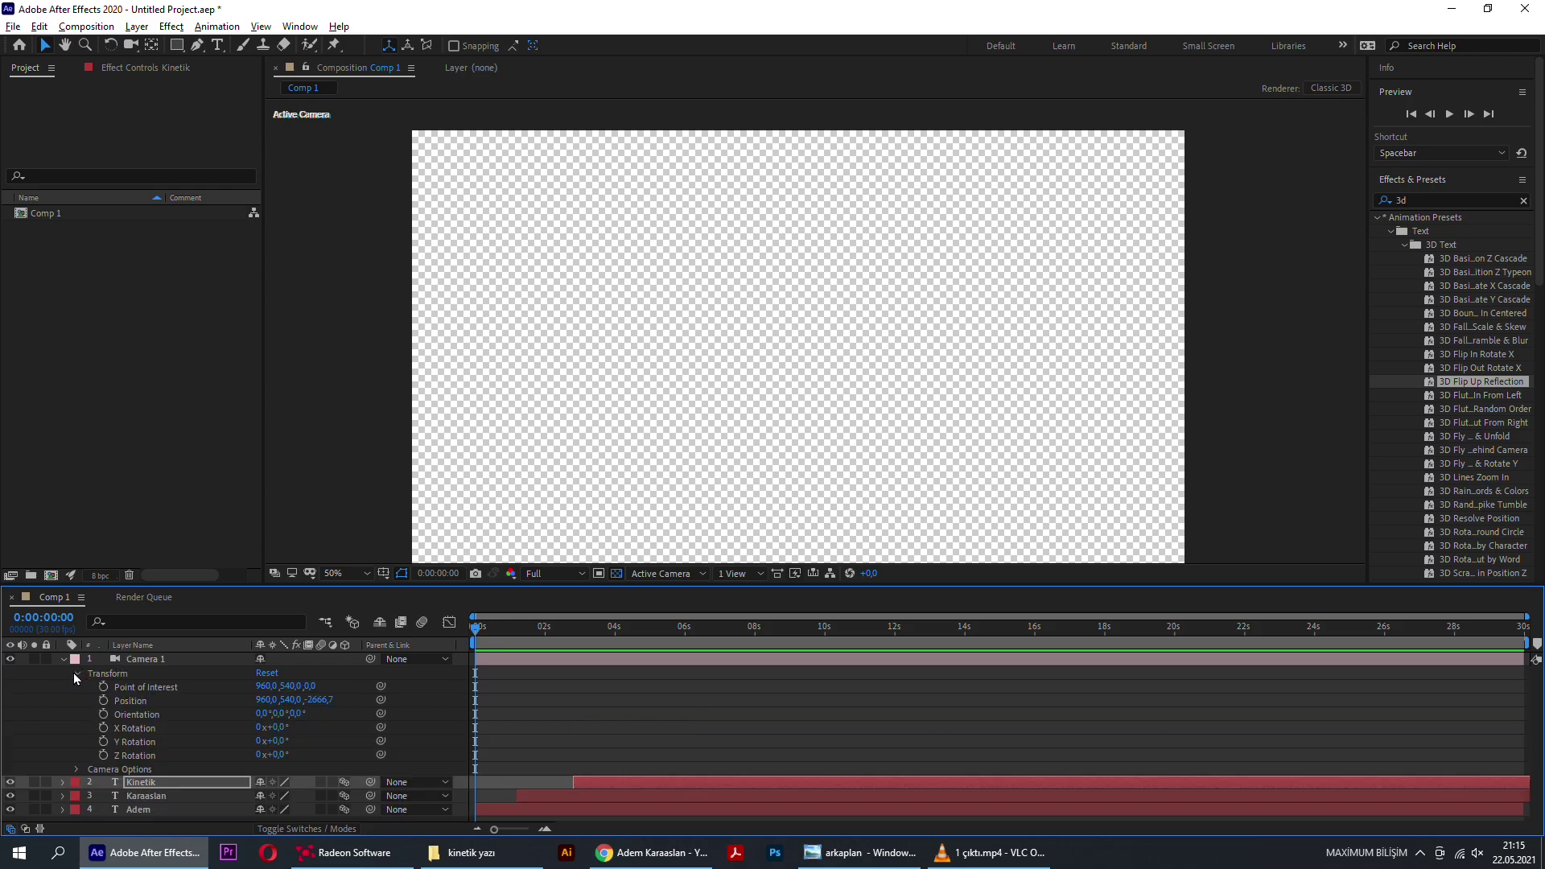
Step: Scrub ahead to check the text, return to 0:00:00:00 and select Camera 1
drag(475, 628, 613, 627)
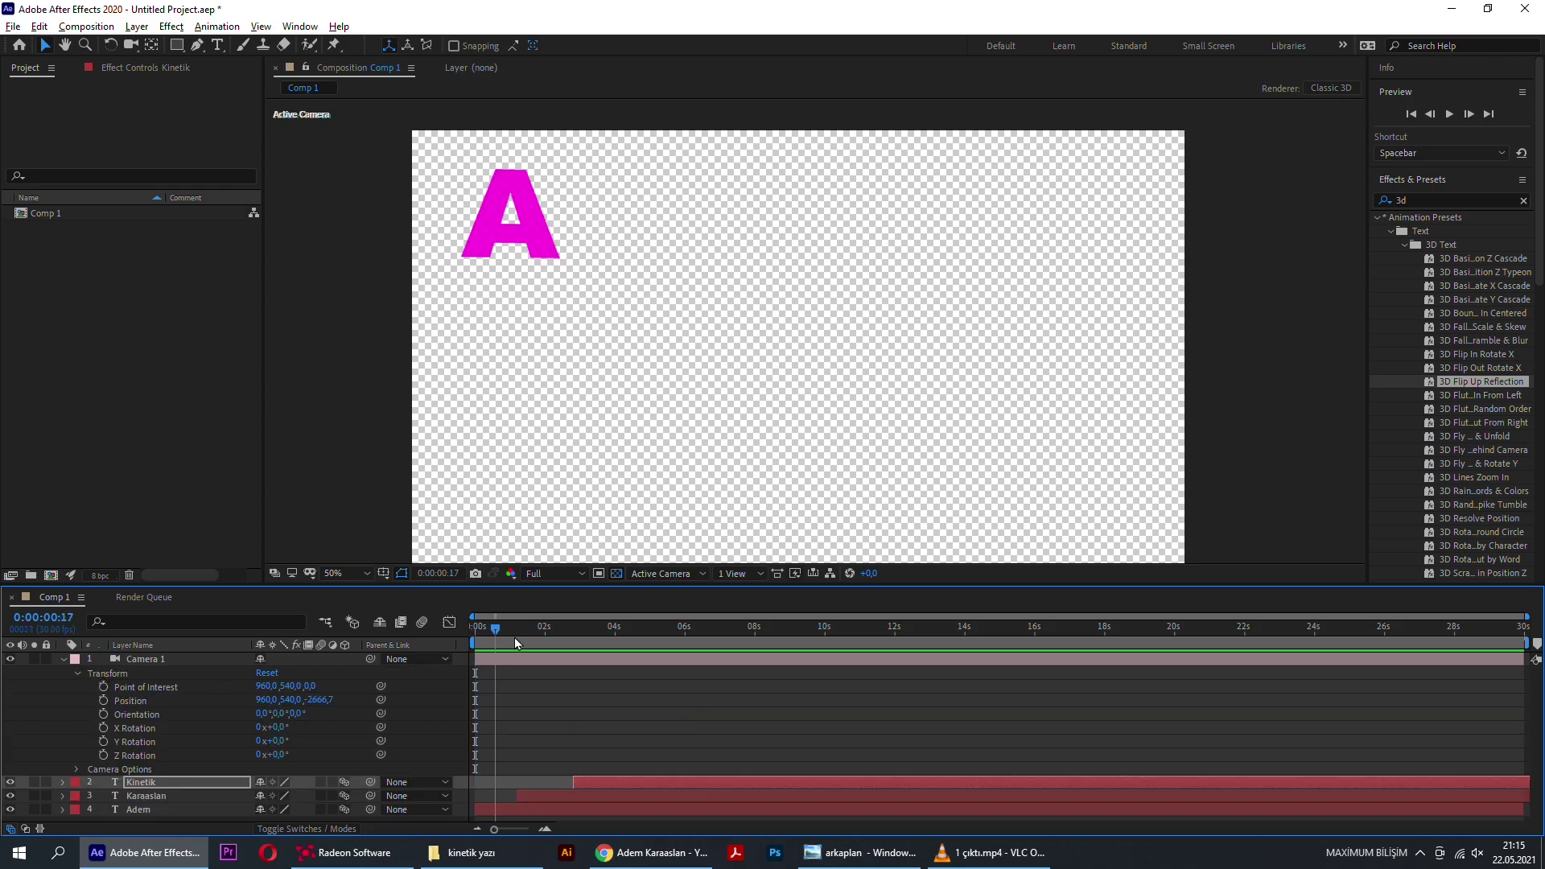
key(c)
key(c)
key(c)
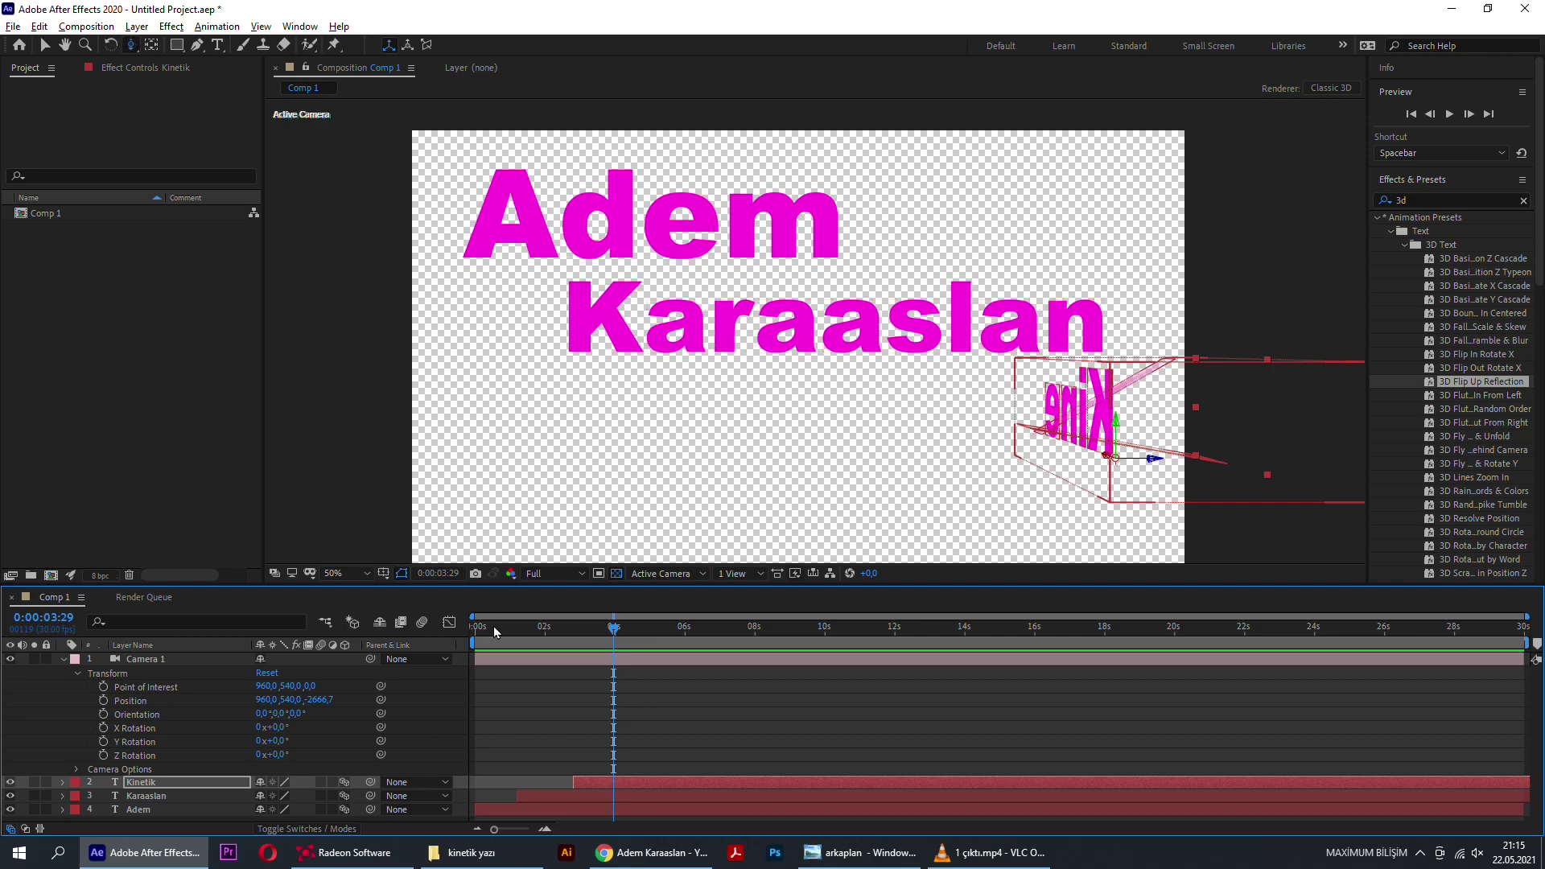
drag(494, 626, 437, 631)
click(156, 659)
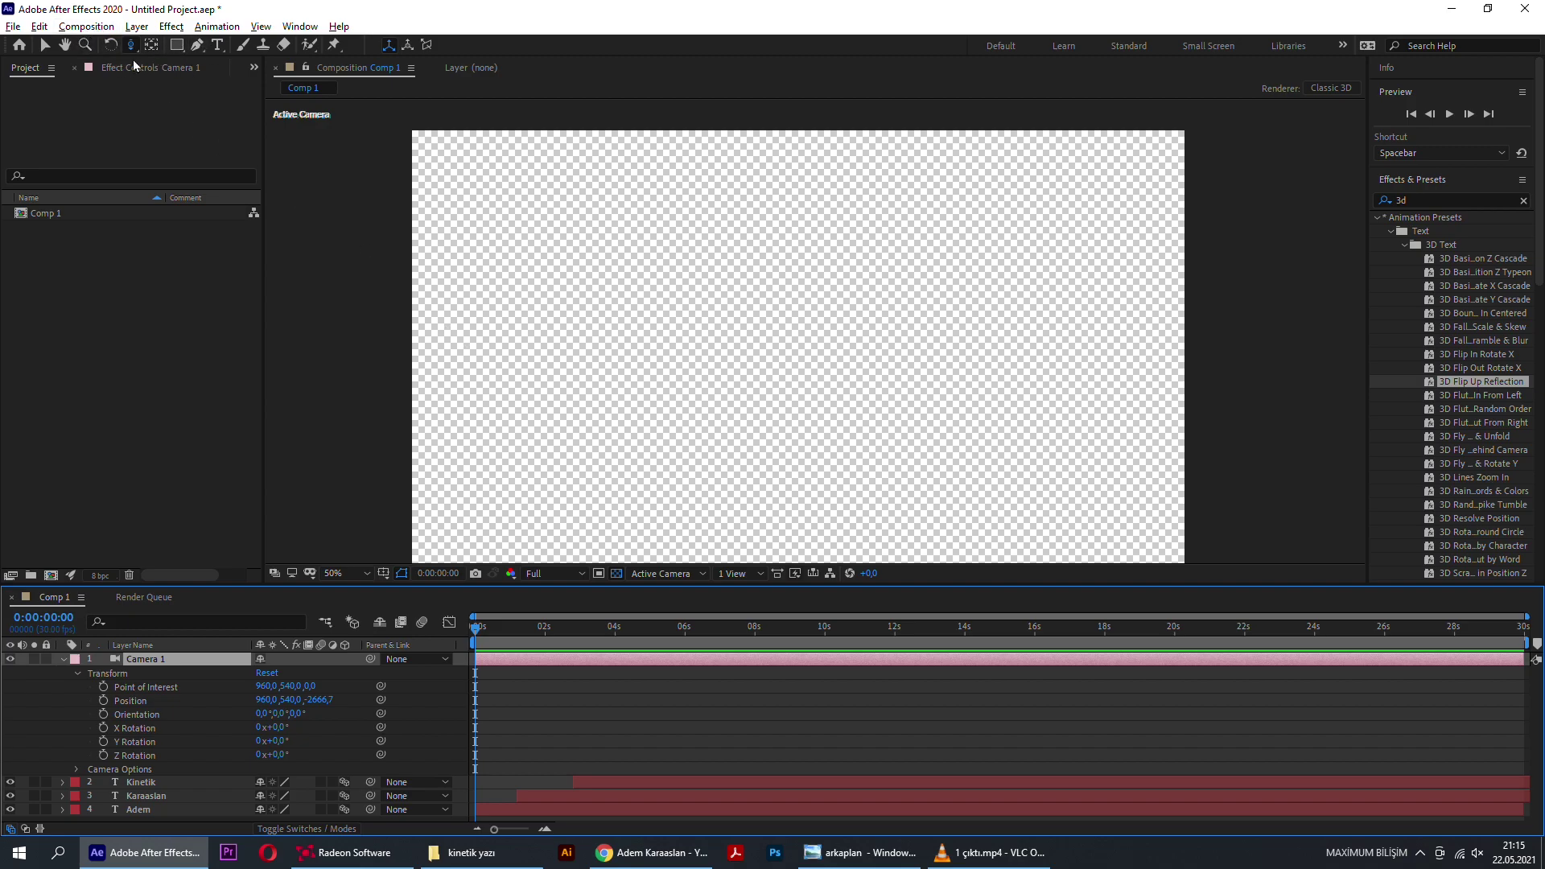
Step: Pick the Camera tool and cycle through its Unified, Orbit and Track Z modes
click(112, 45)
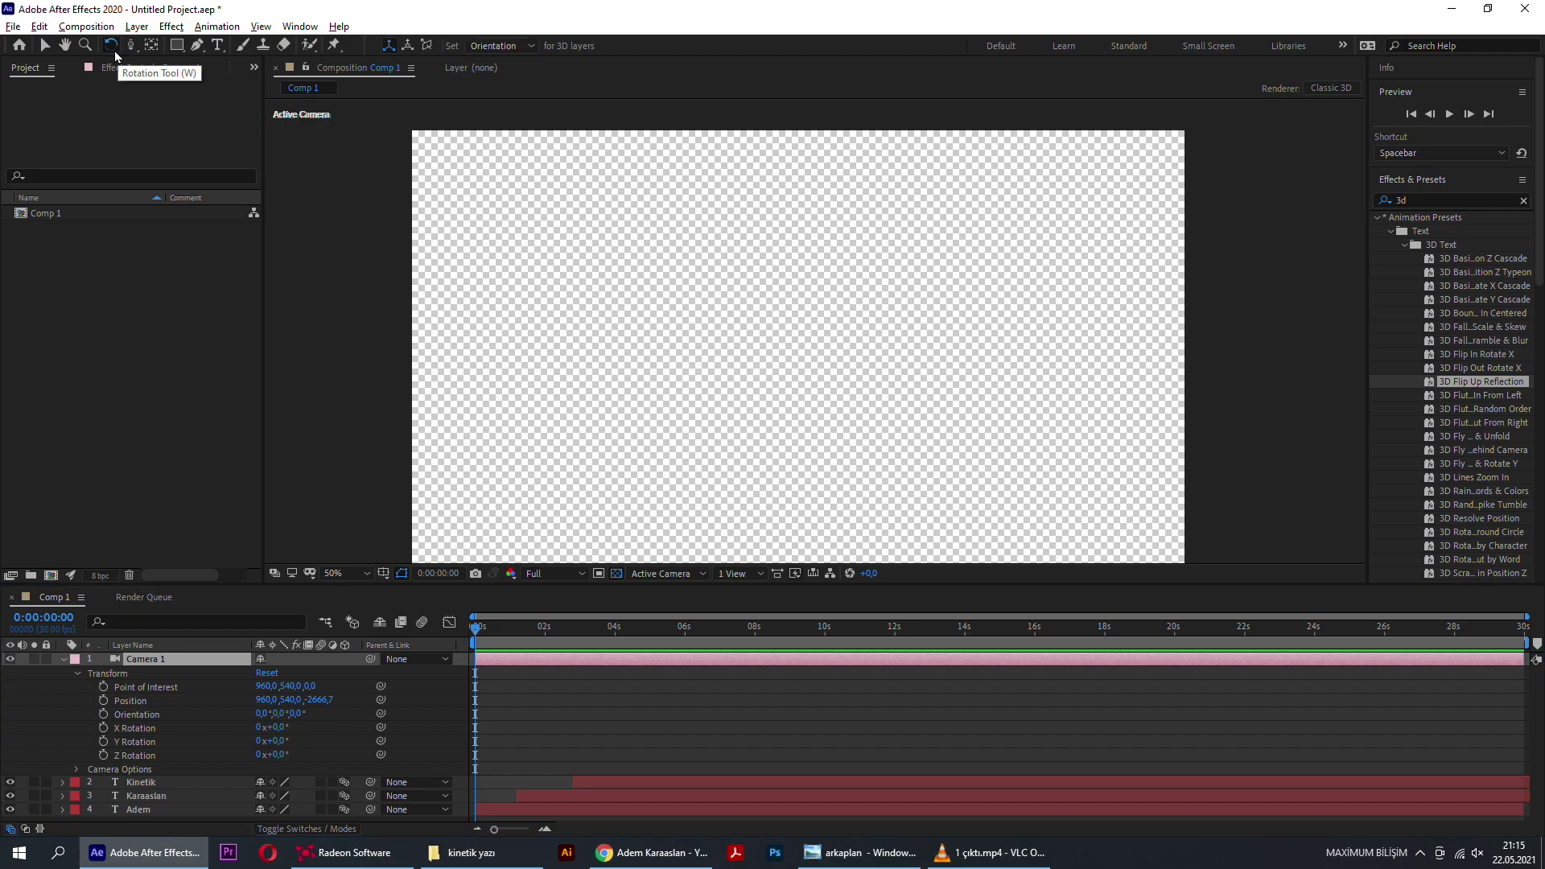
click(131, 46)
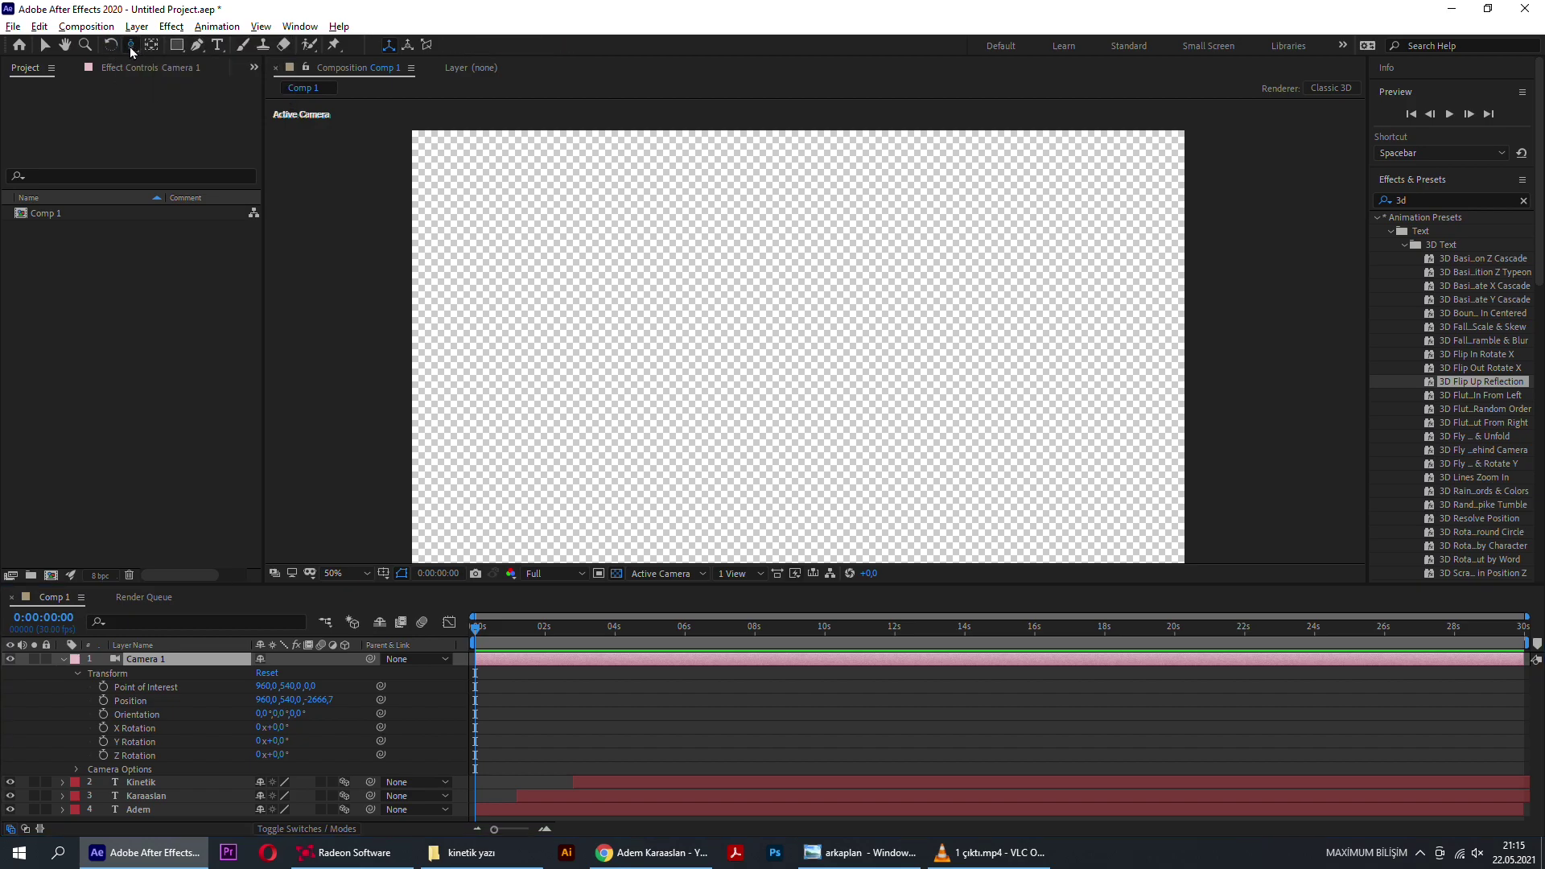
click(129, 49)
click(211, 44)
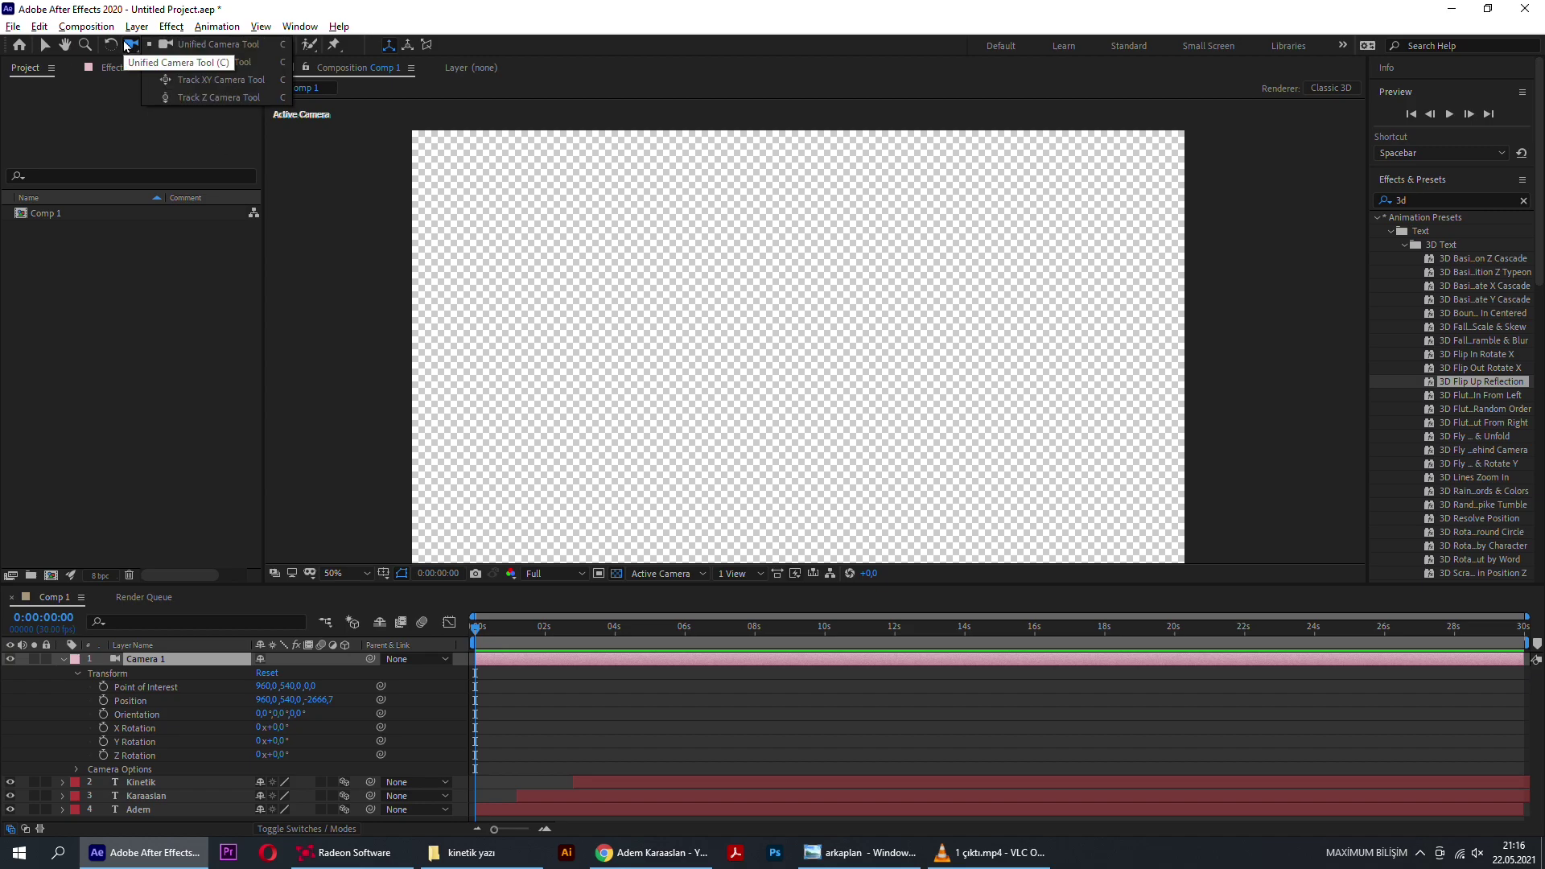
drag(127, 47, 161, 79)
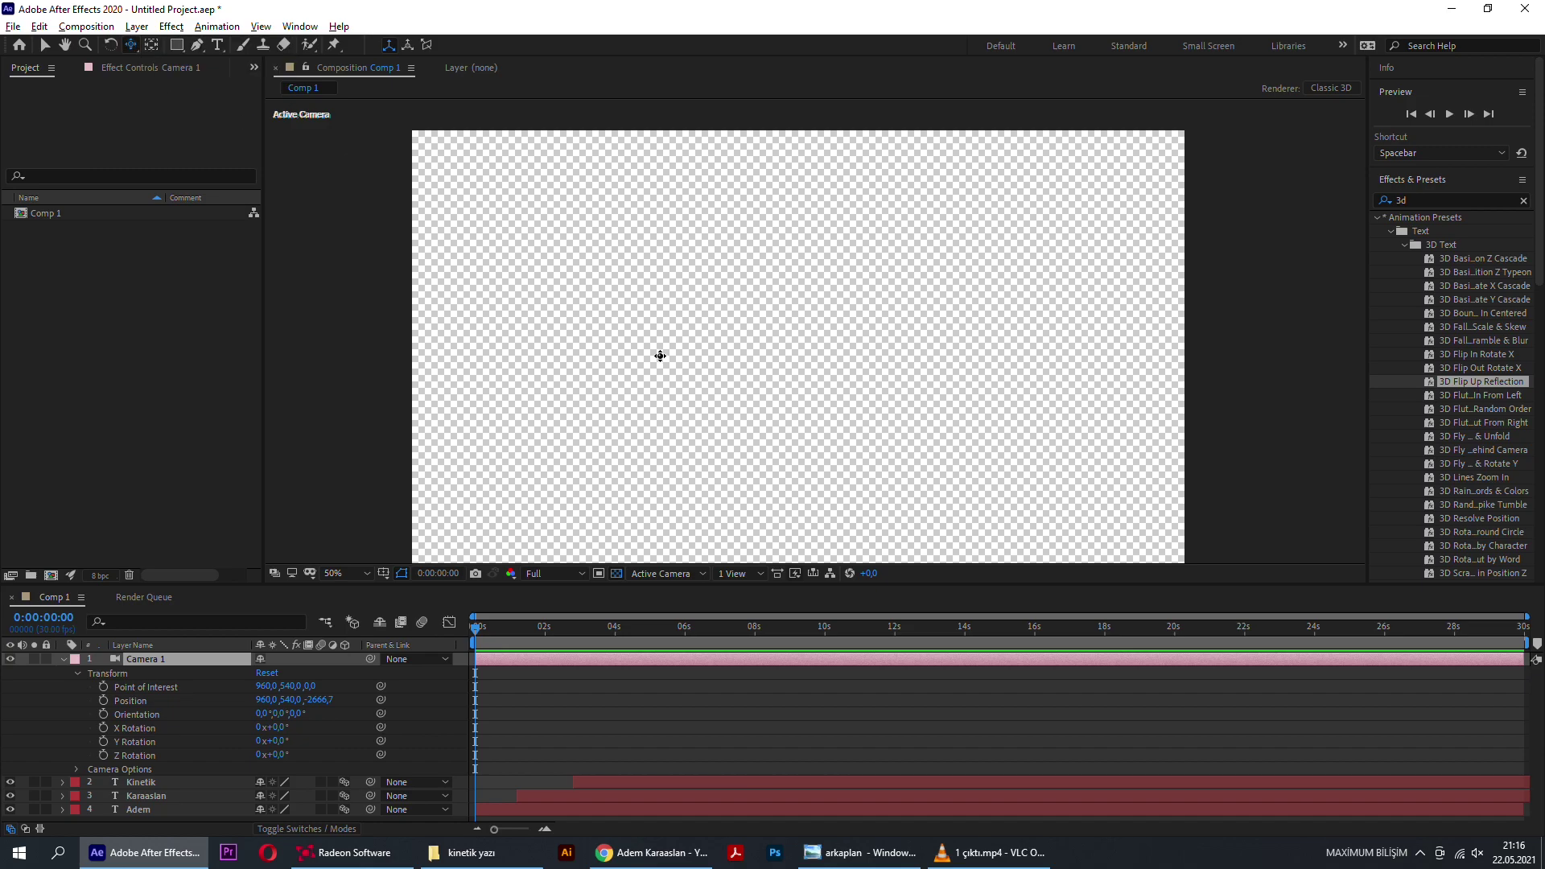
drag(131, 48, 207, 100)
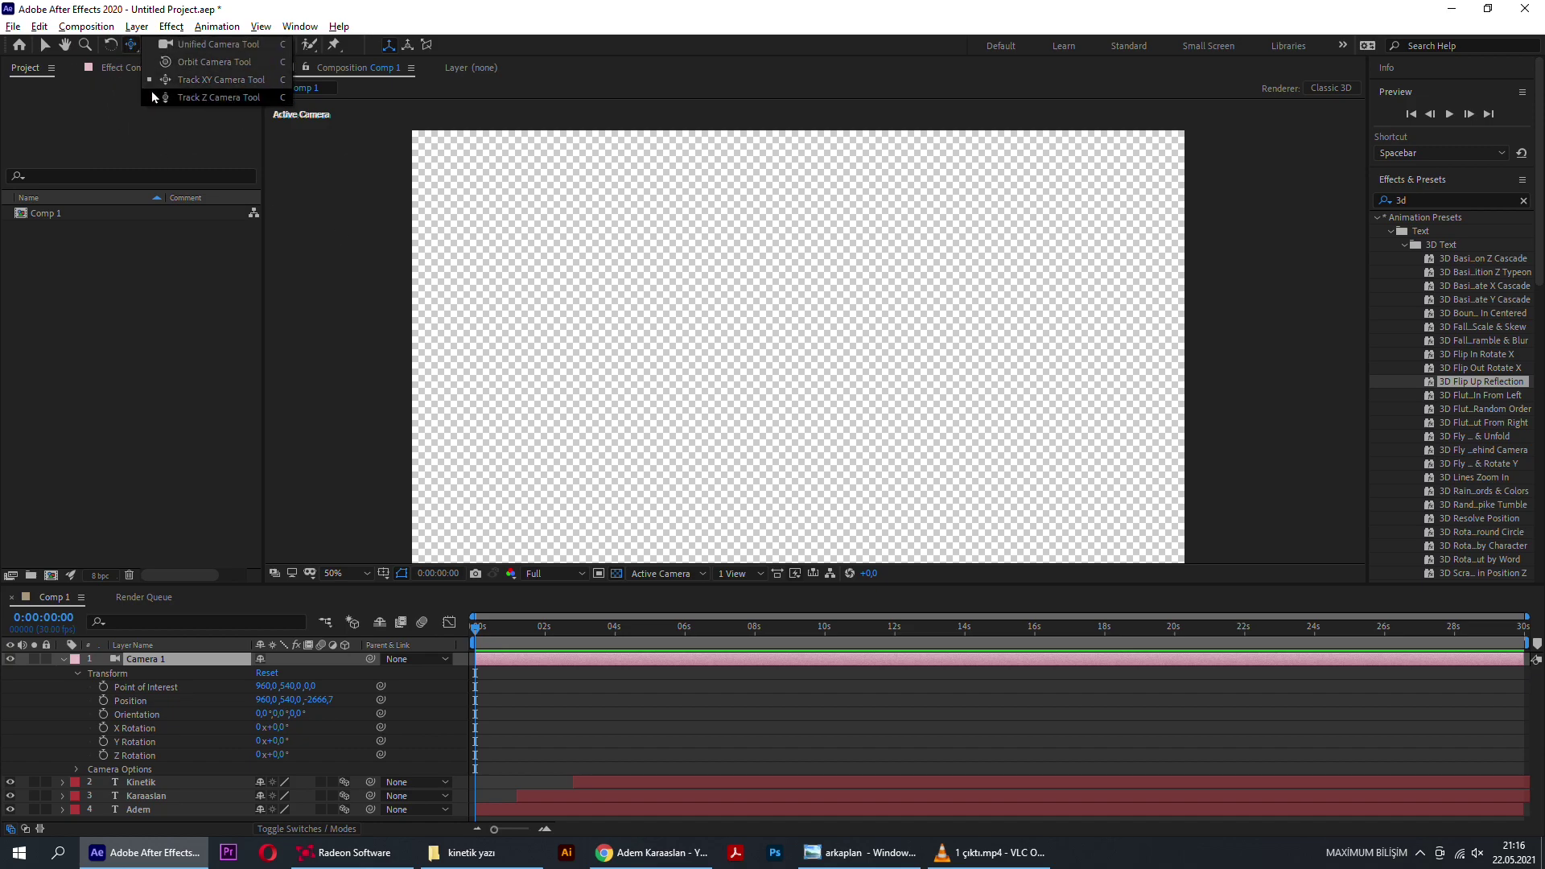
Step: At 0:00:02:07, dolly Camera 1 in and pan it onto the 'Adem Kara' text
click(552, 629)
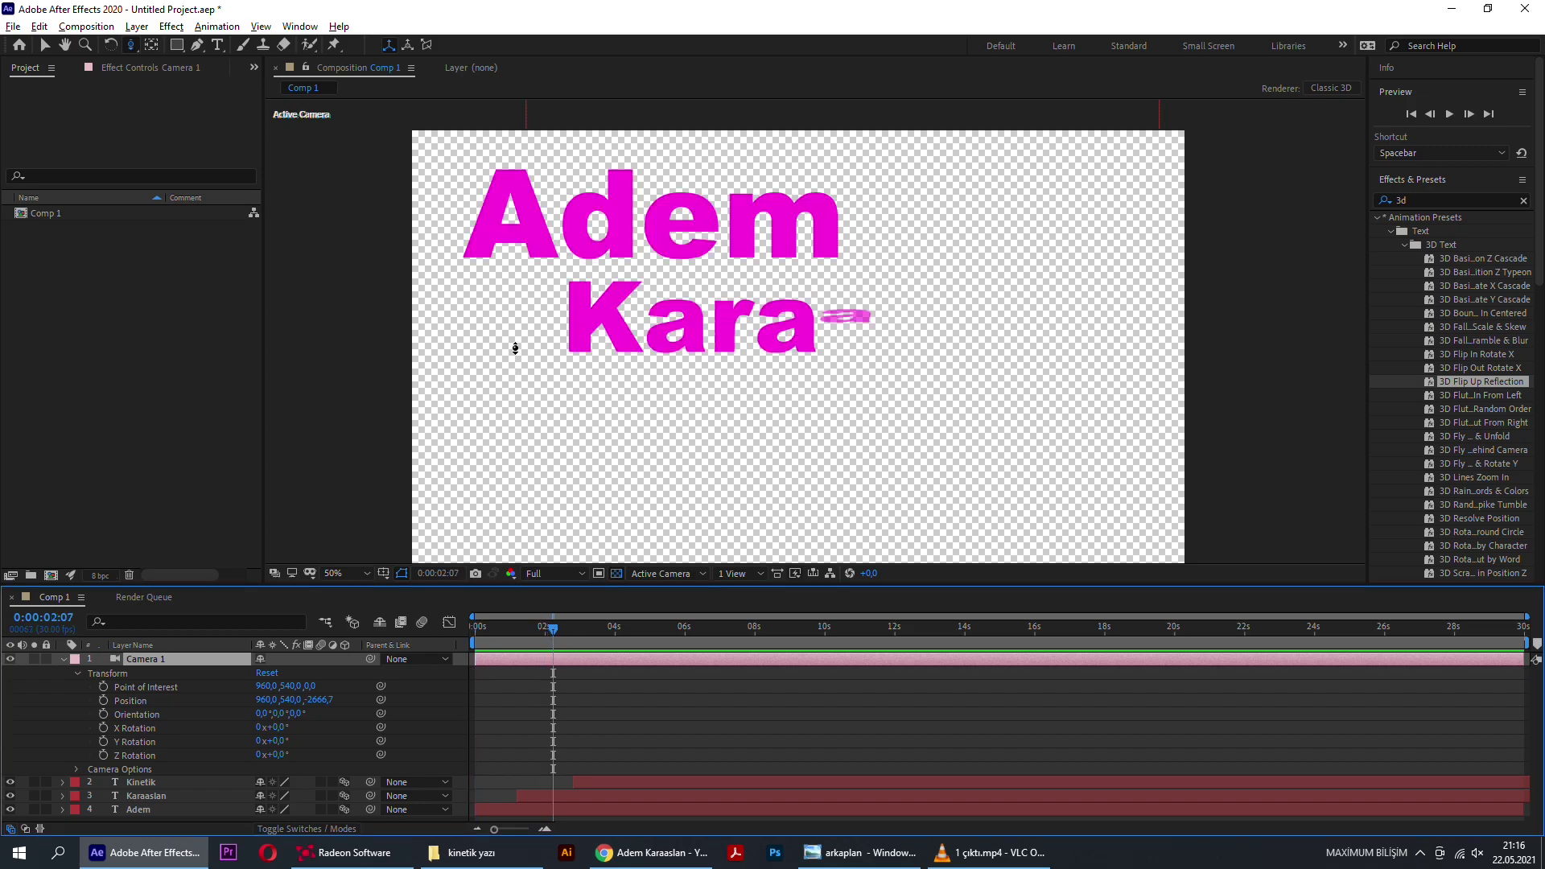
drag(515, 348, 521, 159)
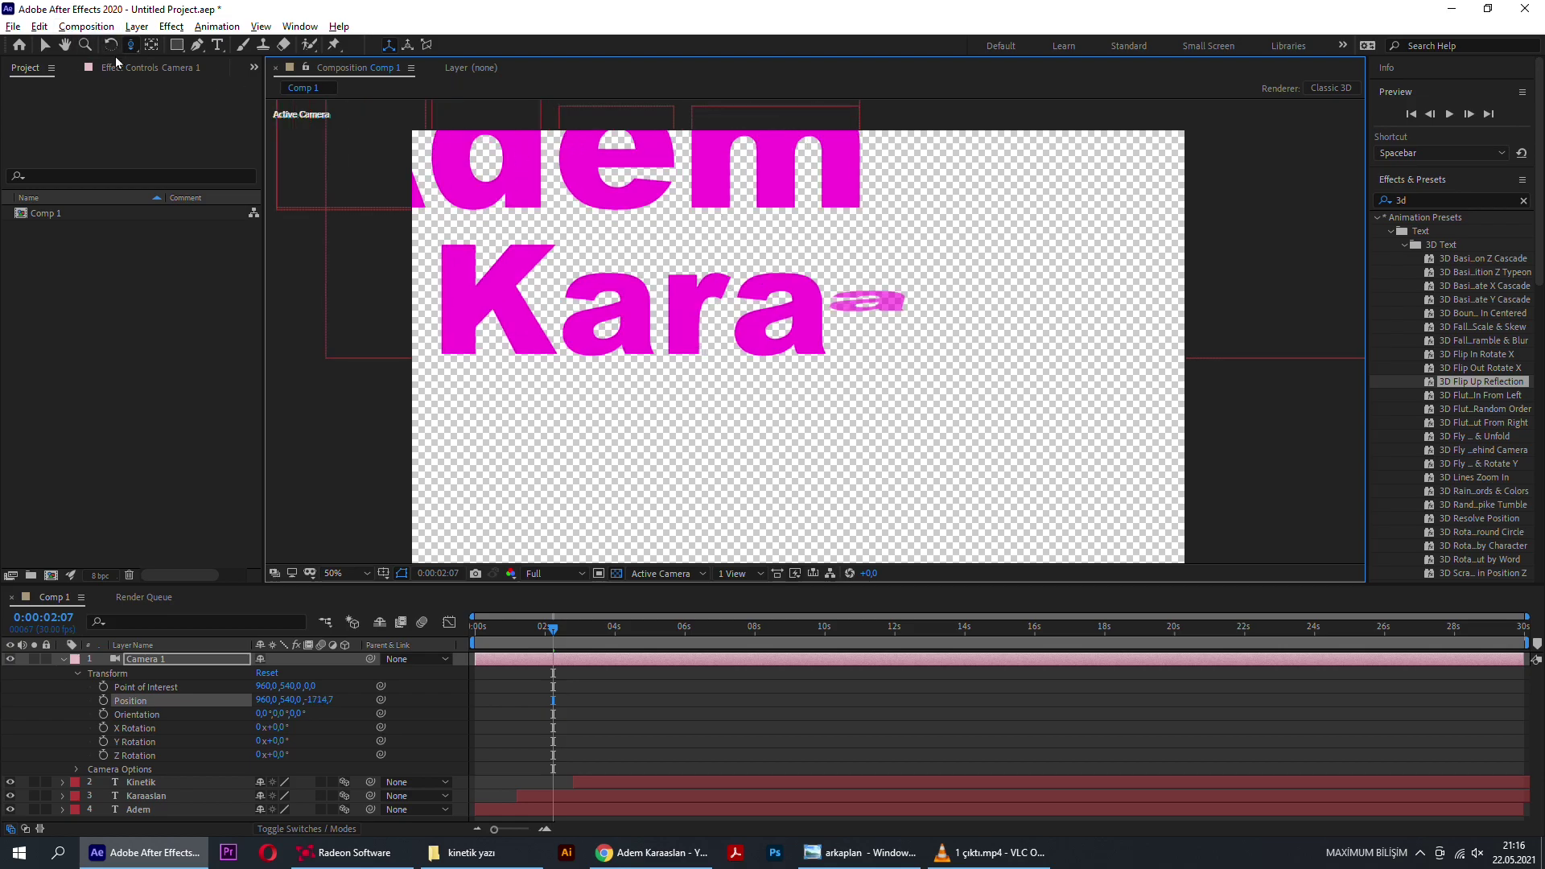
key(c)
key(c)
key(c)
key(c)
drag(522, 231, 720, 393)
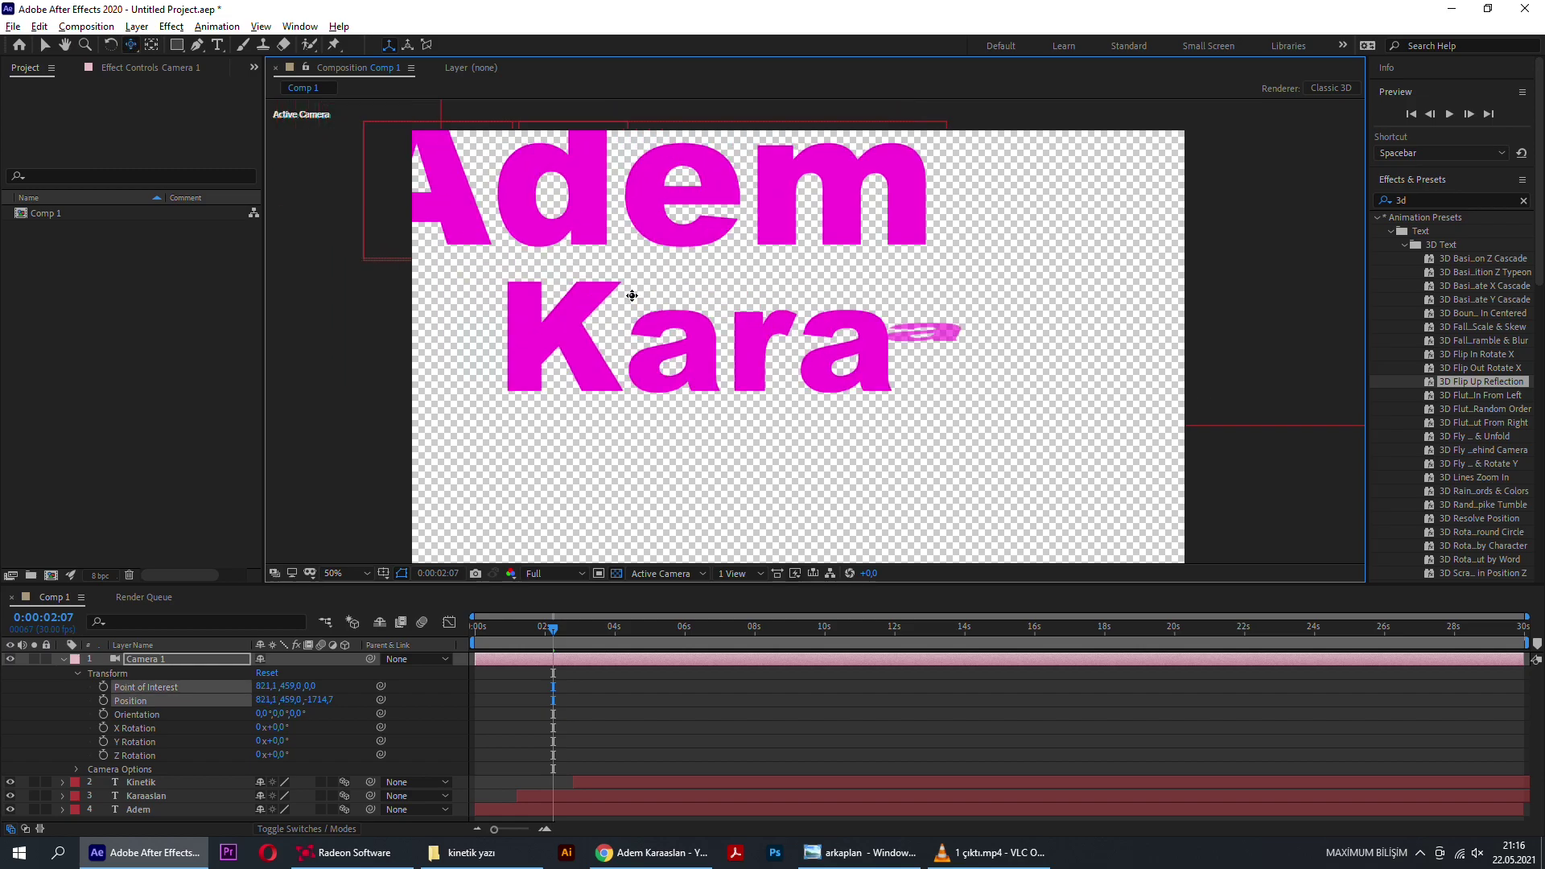
key(c)
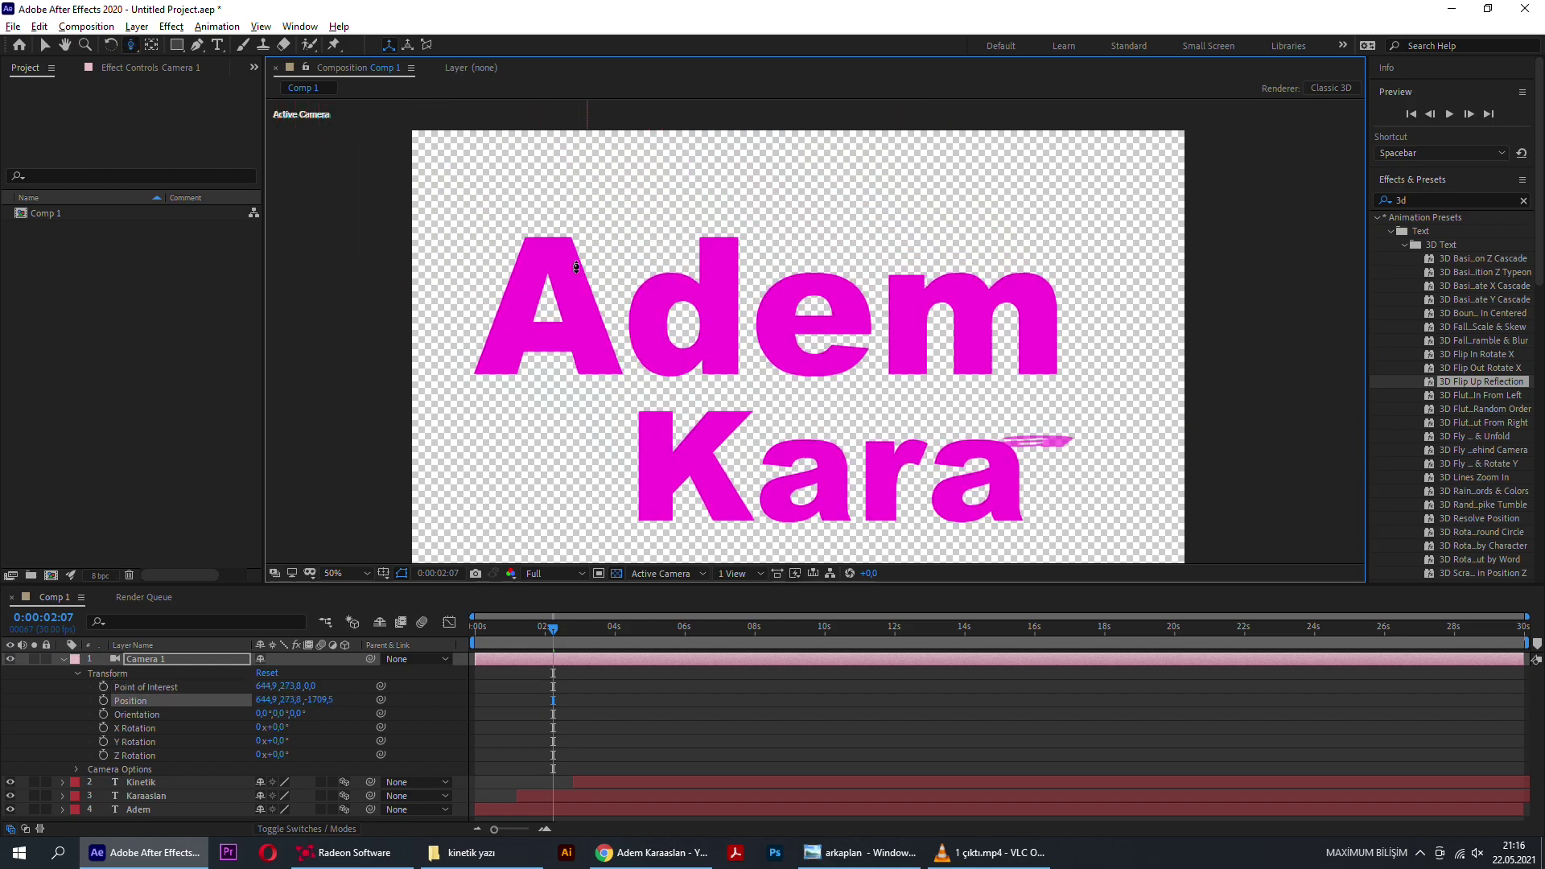
mouse_move(602, 280)
mouse_down()
mouse_move(578, 215)
mouse_move(600, 203)
mouse_move(772, 268)
mouse_up()
Step: Dolly in further and pan to frame 'Ad' close up, then return to 0:00:00:00
key(c)
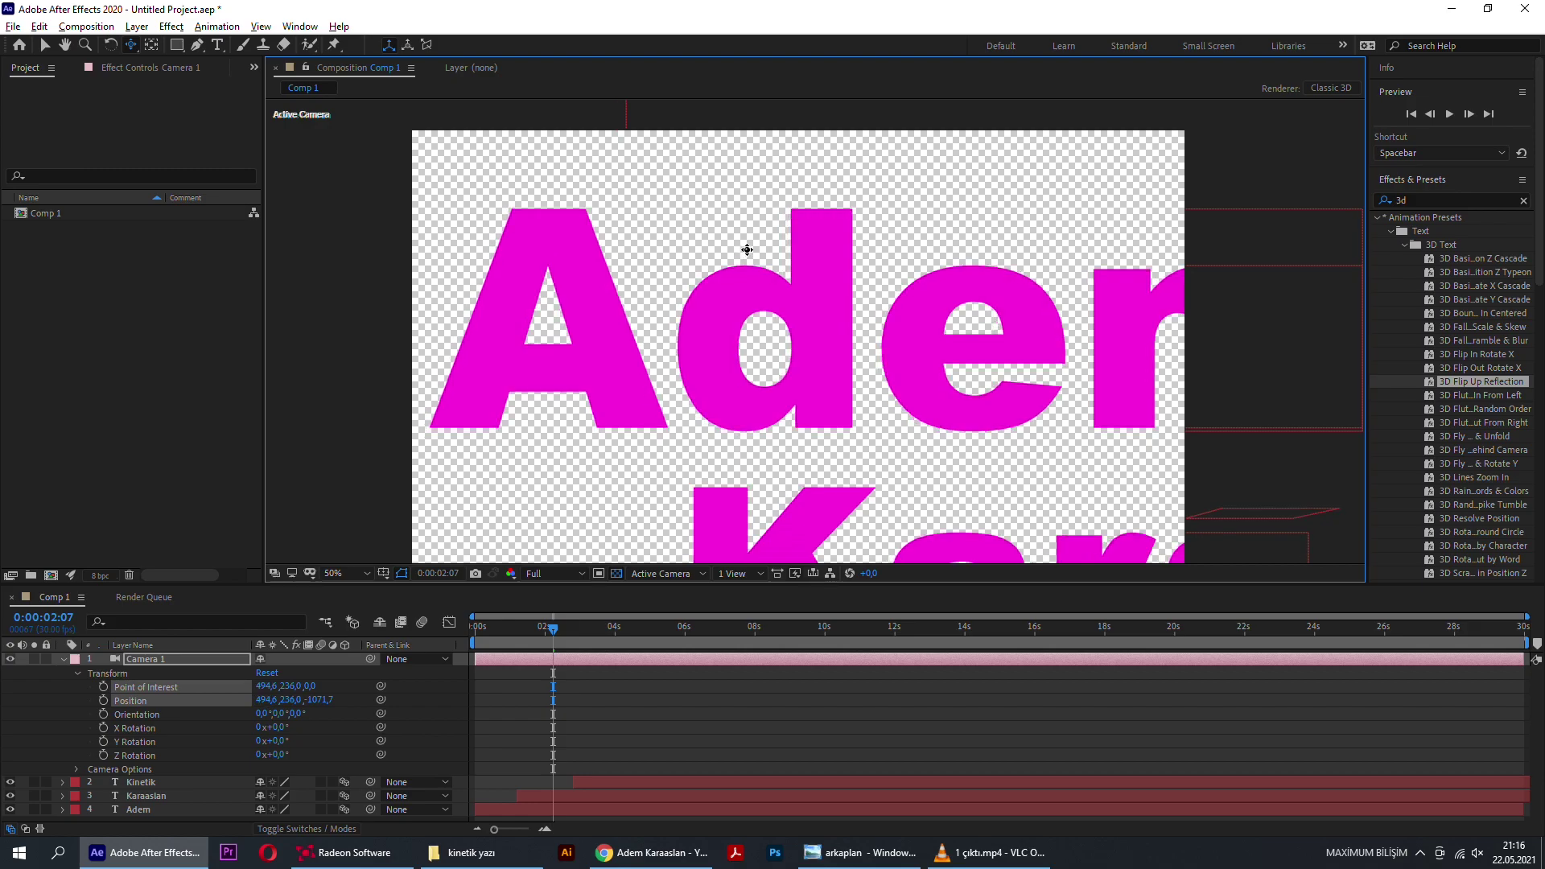
key(c)
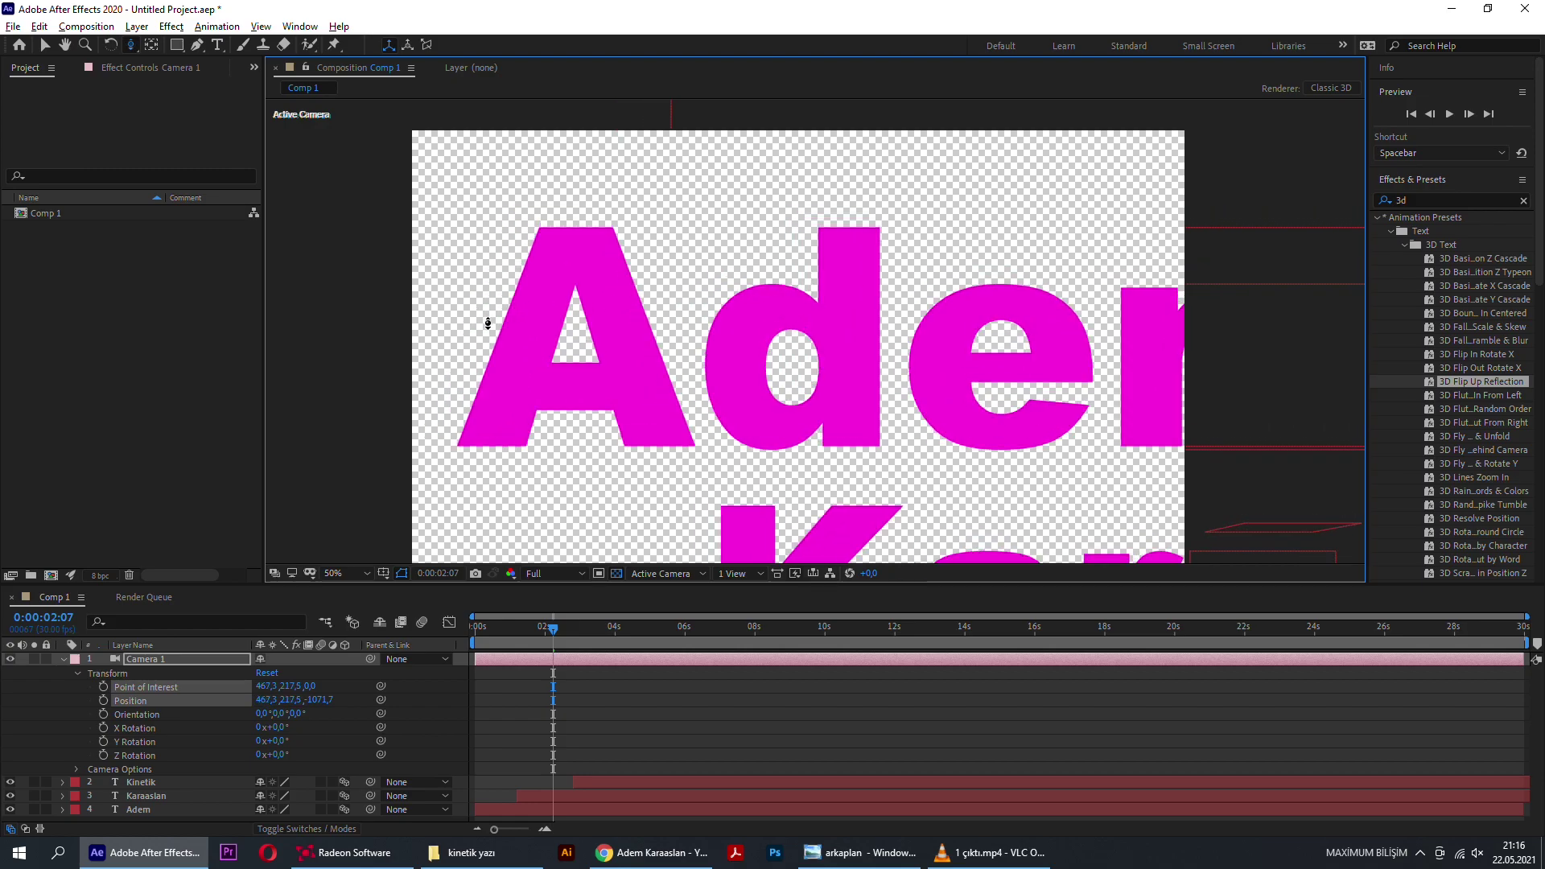
drag(487, 323, 521, 159)
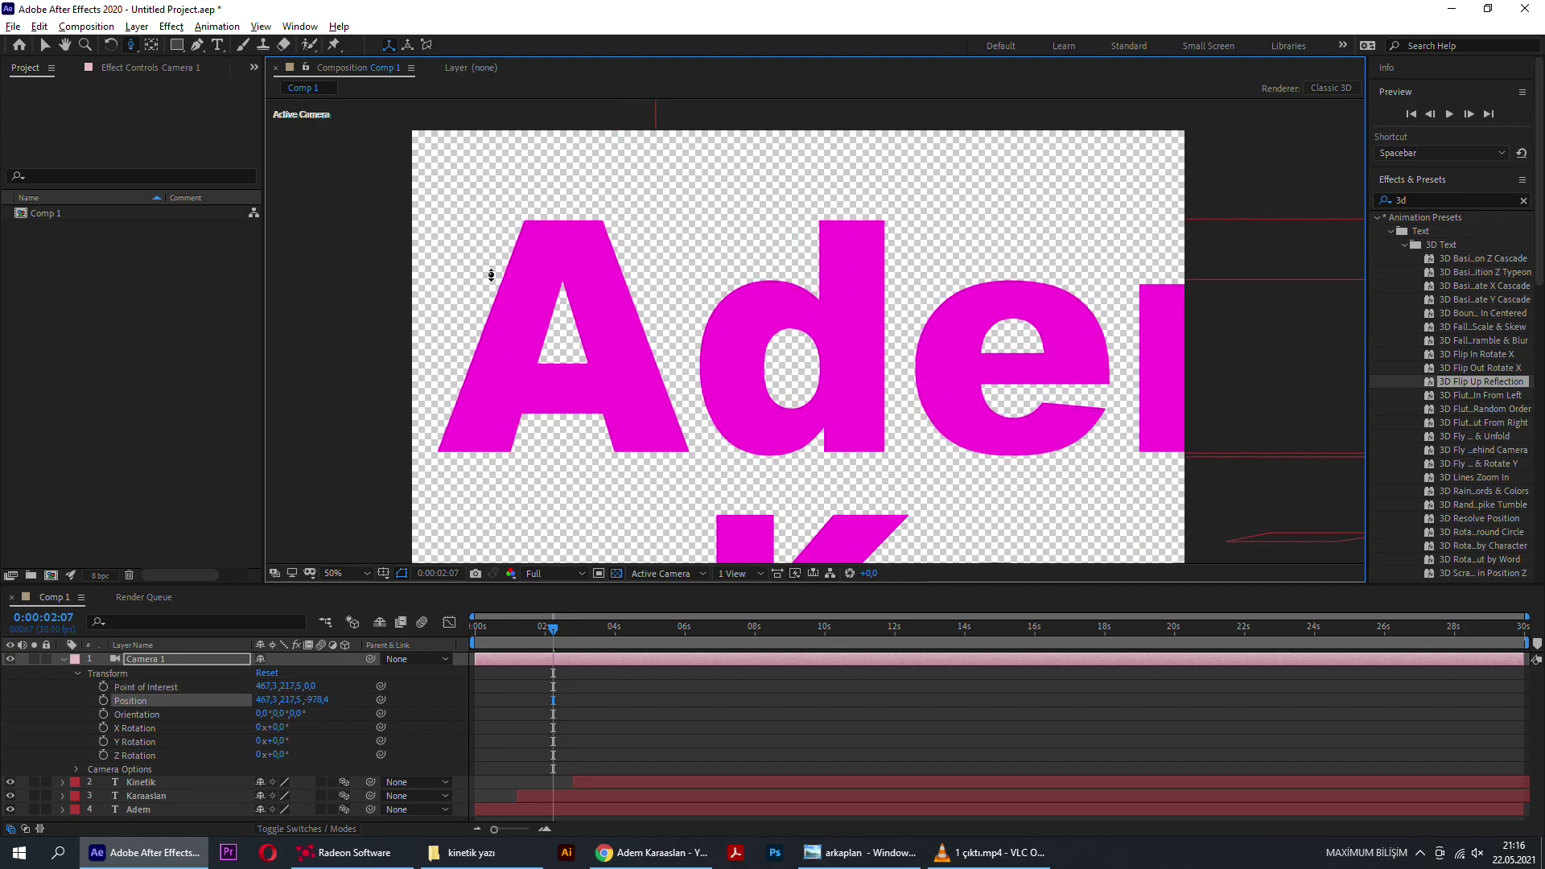
key(c)
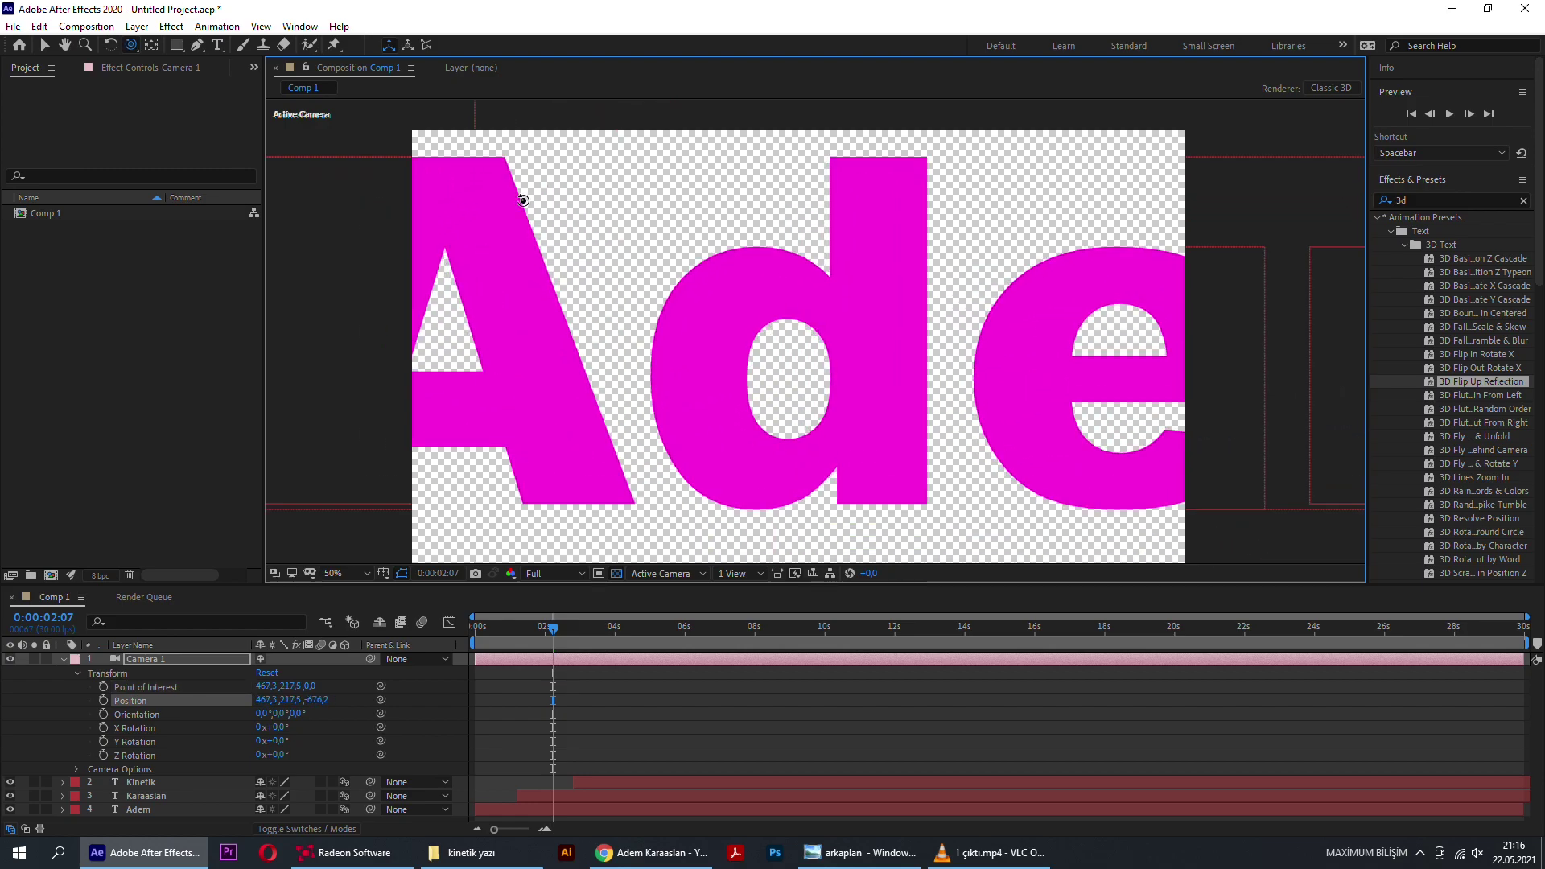
drag(523, 200, 764, 213)
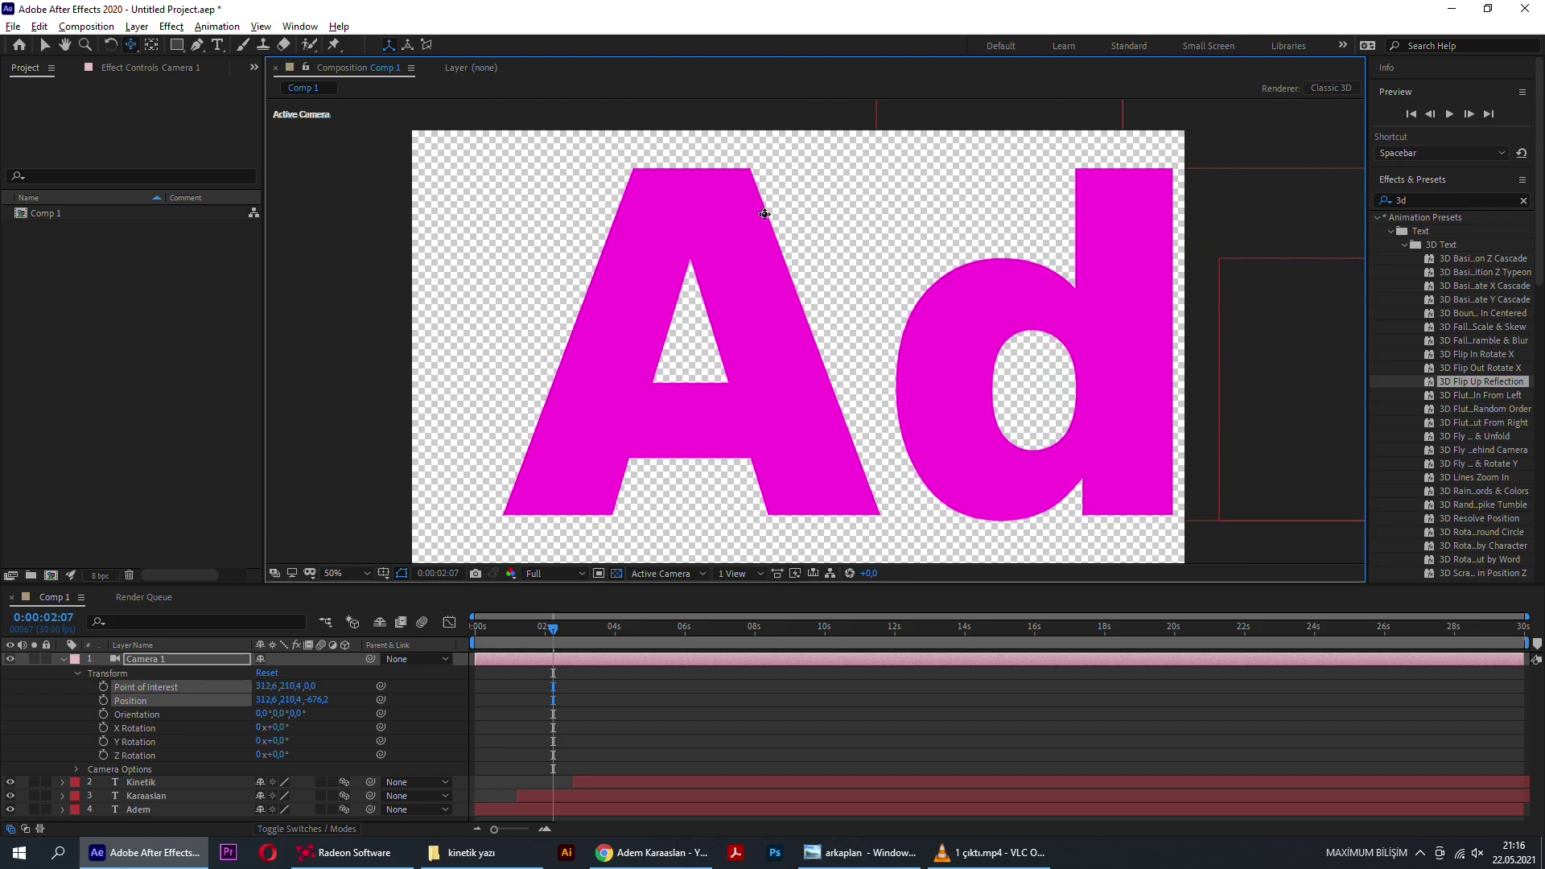
drag(540, 639, 457, 644)
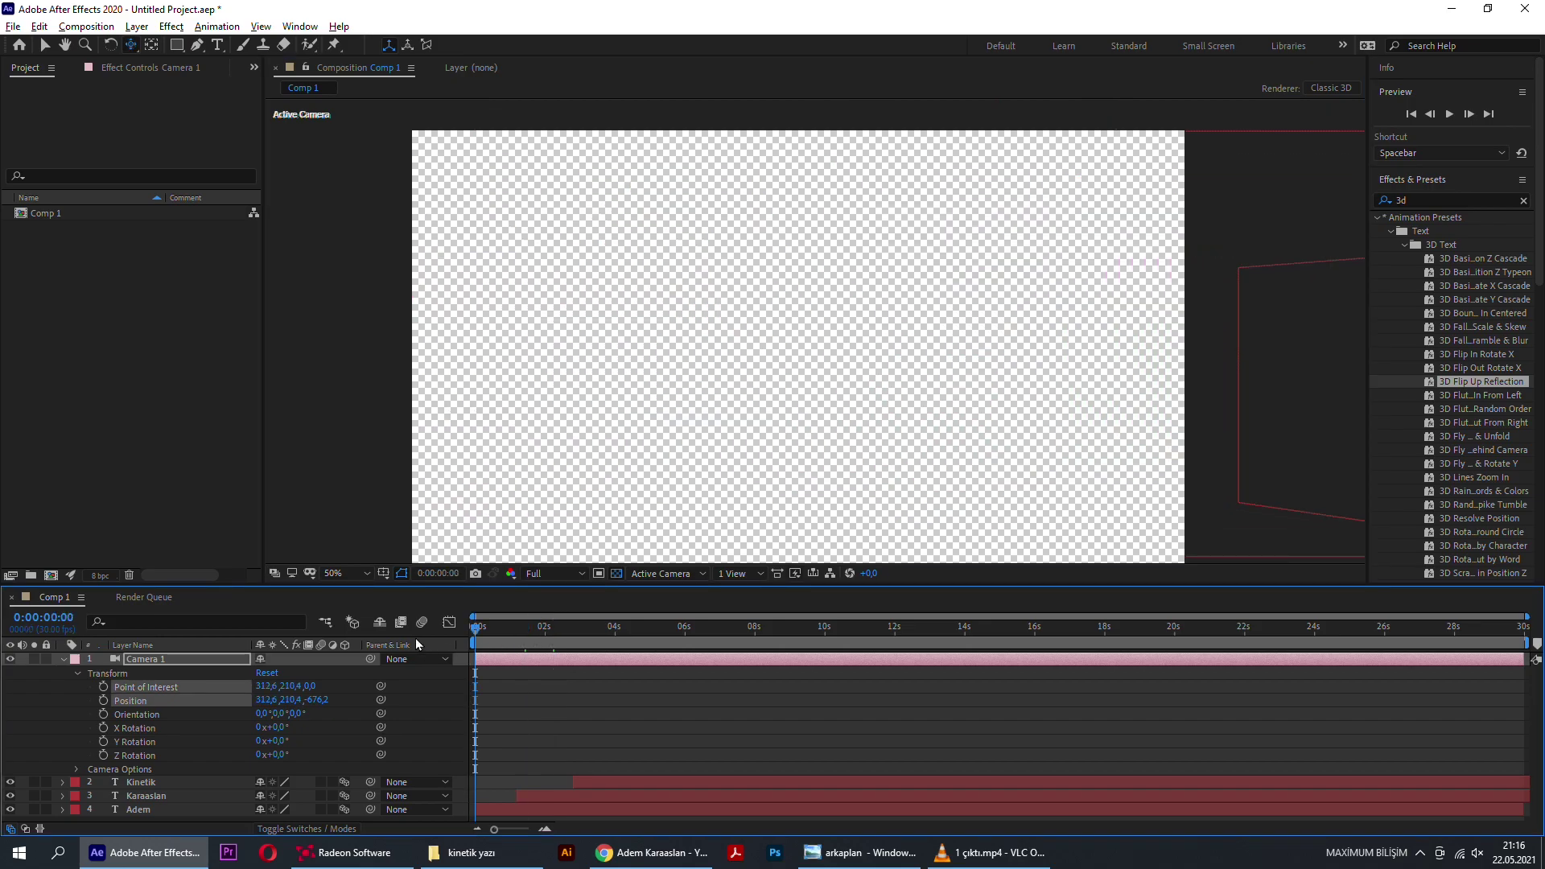
Step: Keyframe all Camera 1 transform properties at 0s, then pan right onto 'de' at 0:00:01:16
drag(100, 686, 103, 755)
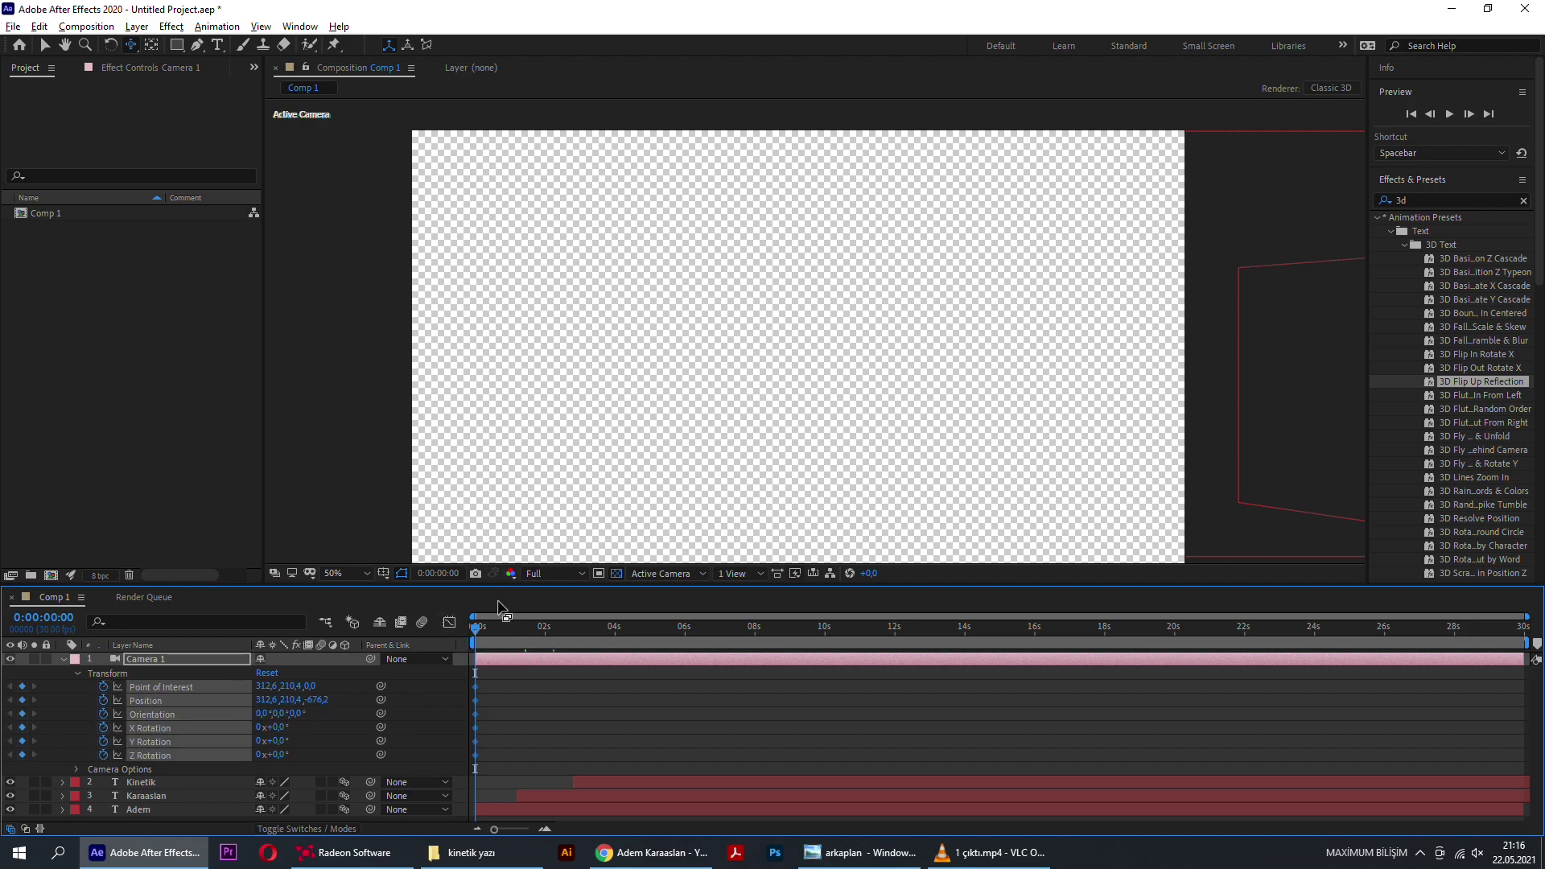
drag(482, 628, 537, 629)
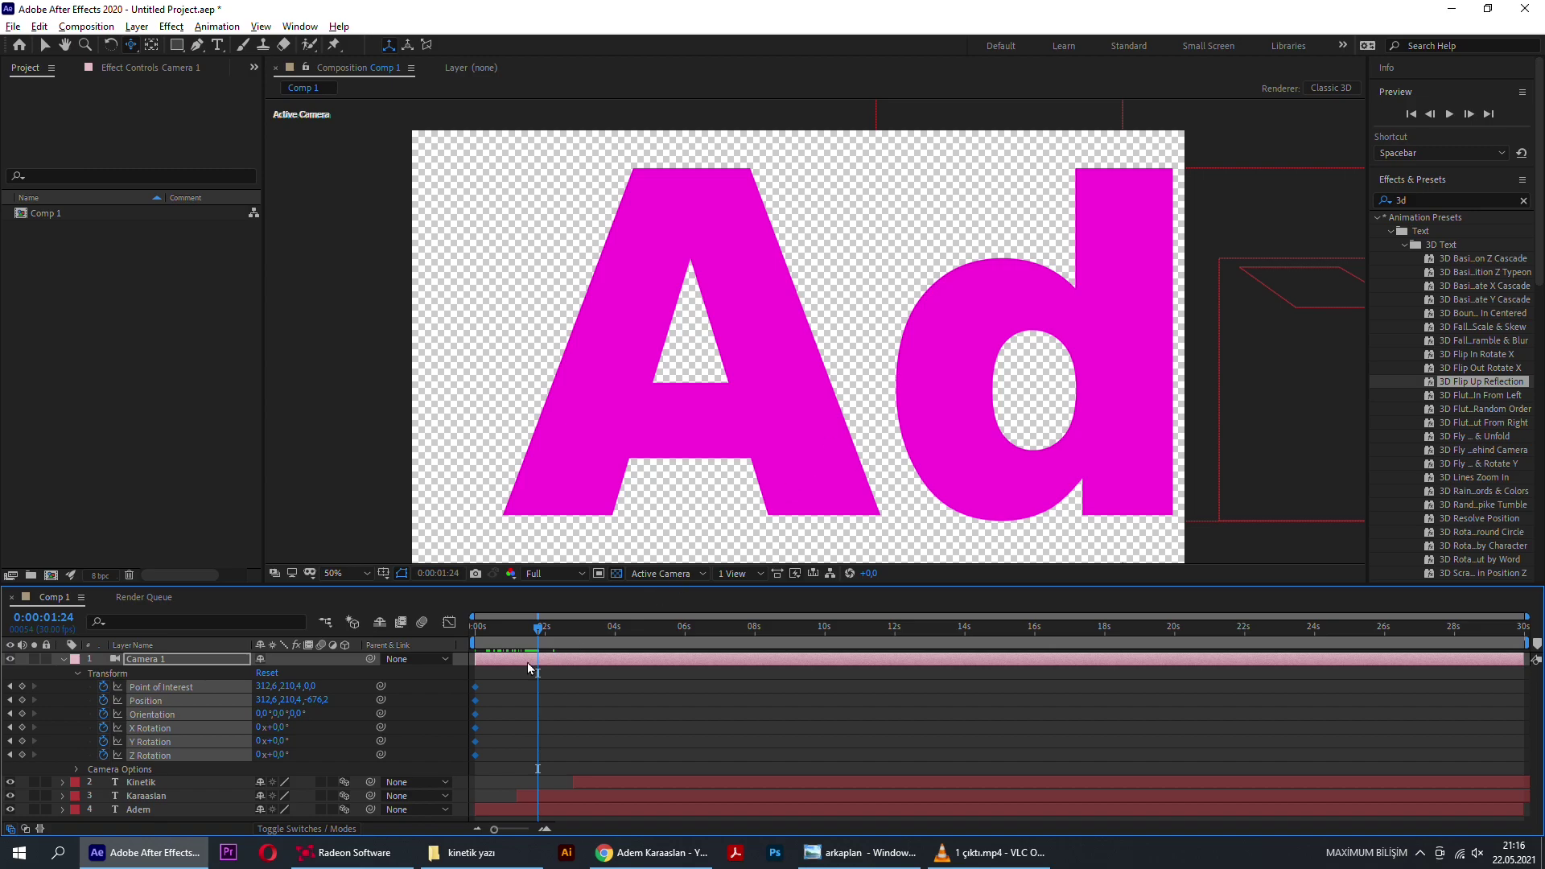
mouse_move(515, 629)
mouse_down()
mouse_move(500, 629)
mouse_move(531, 632)
mouse_up()
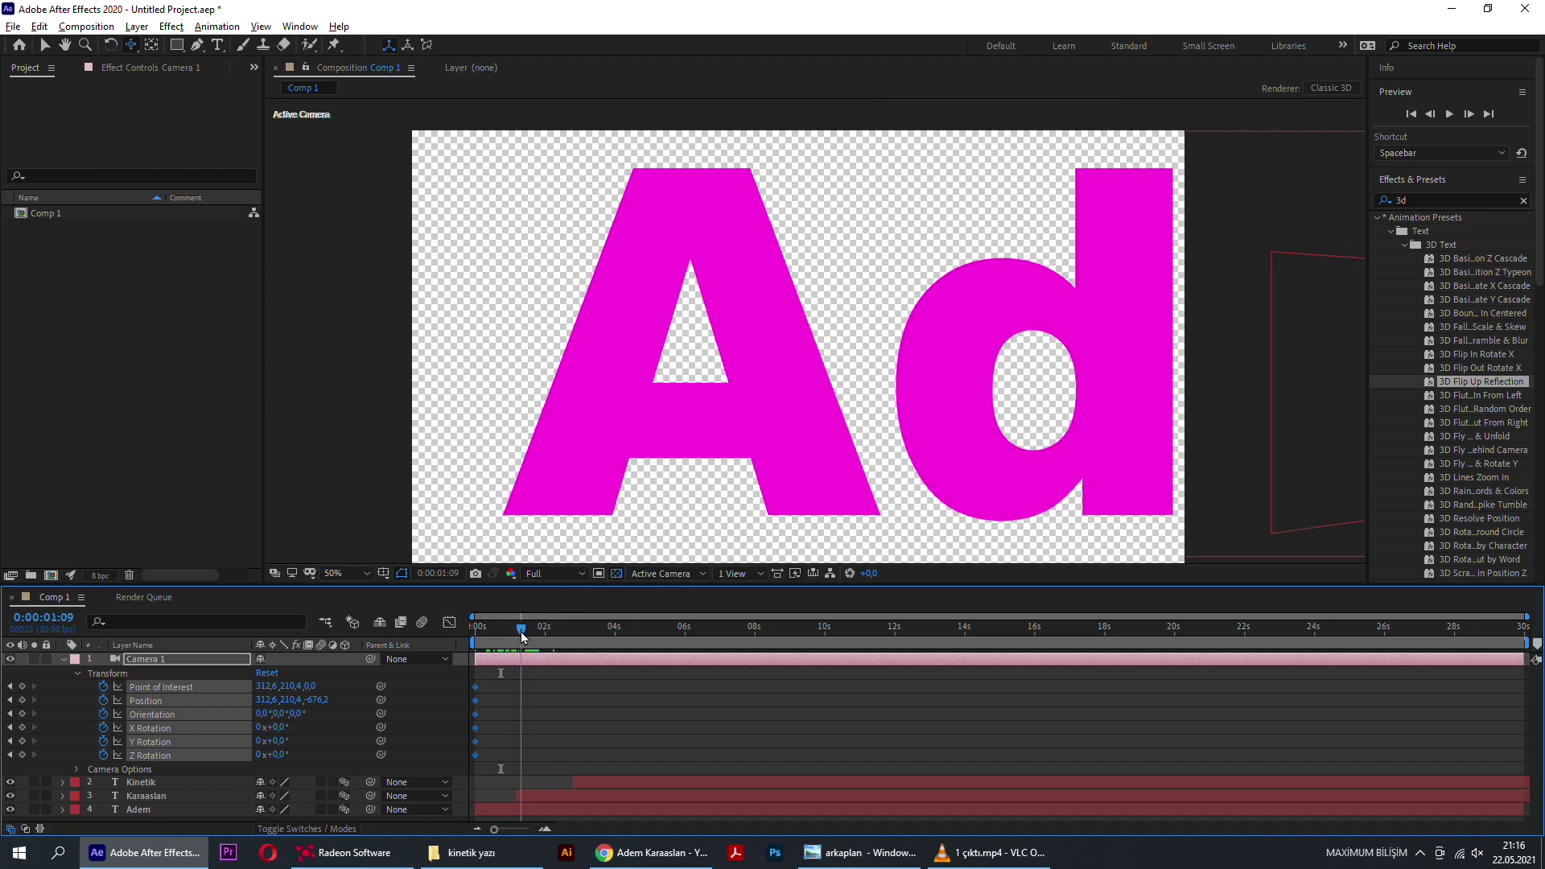
drag(800, 407, 607, 403)
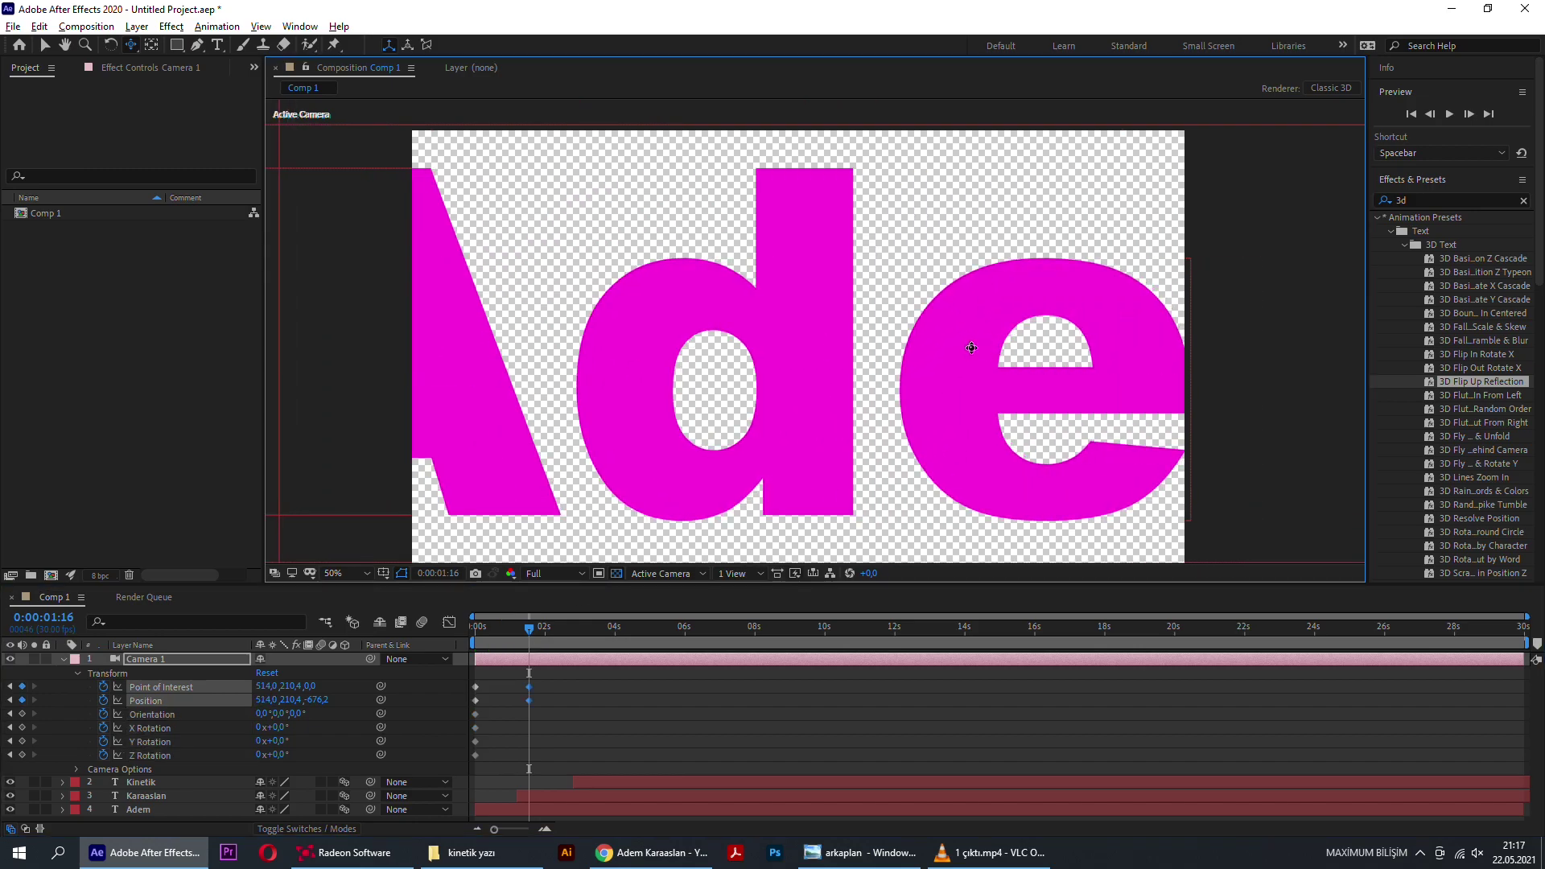
drag(971, 348, 709, 328)
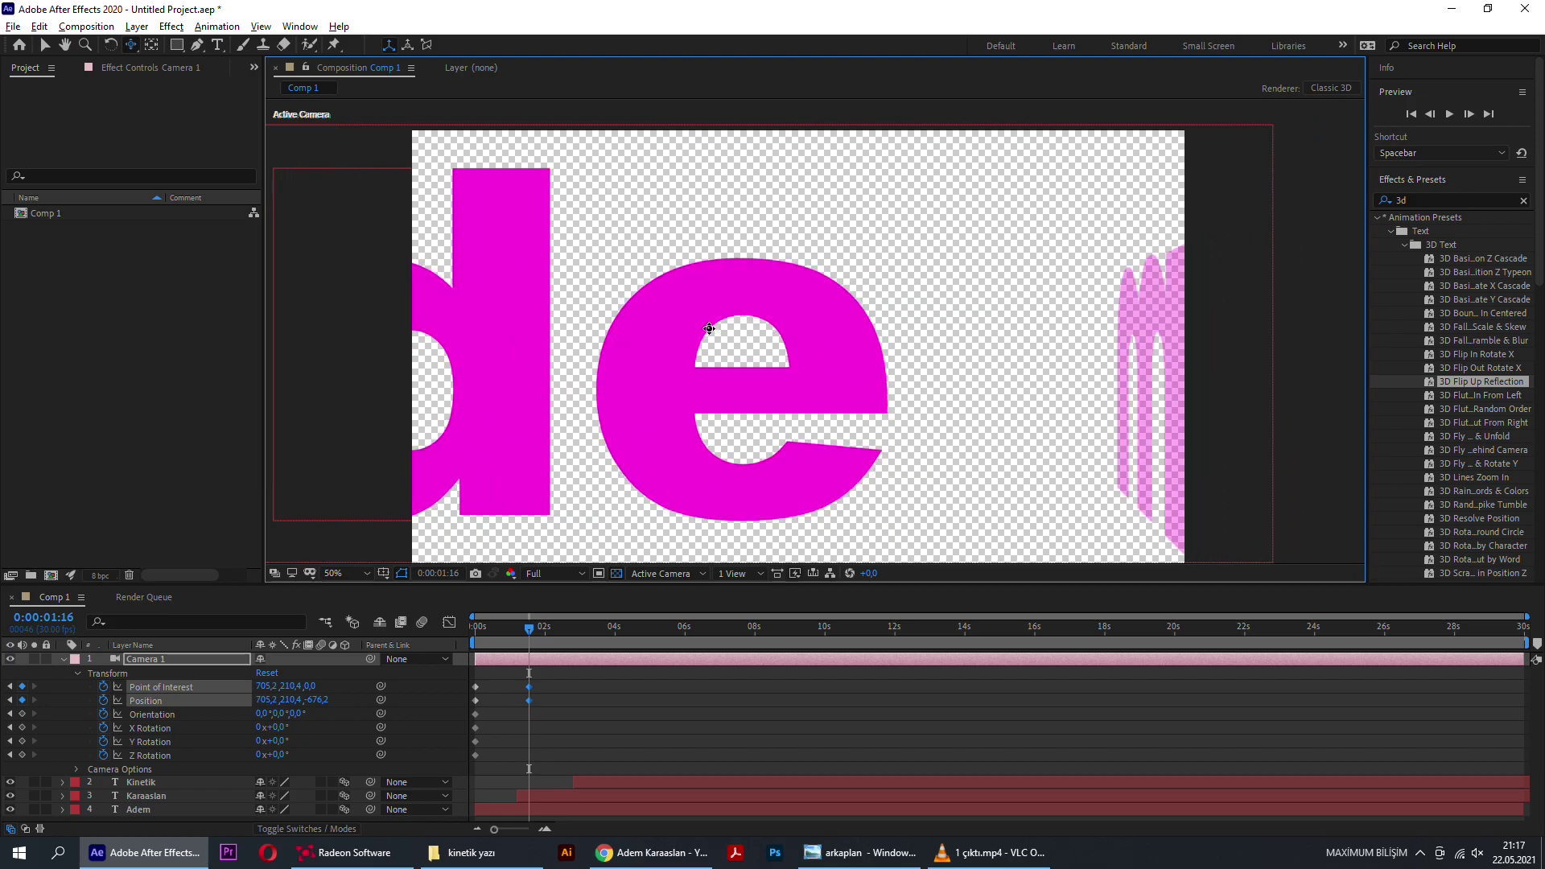
key(space)
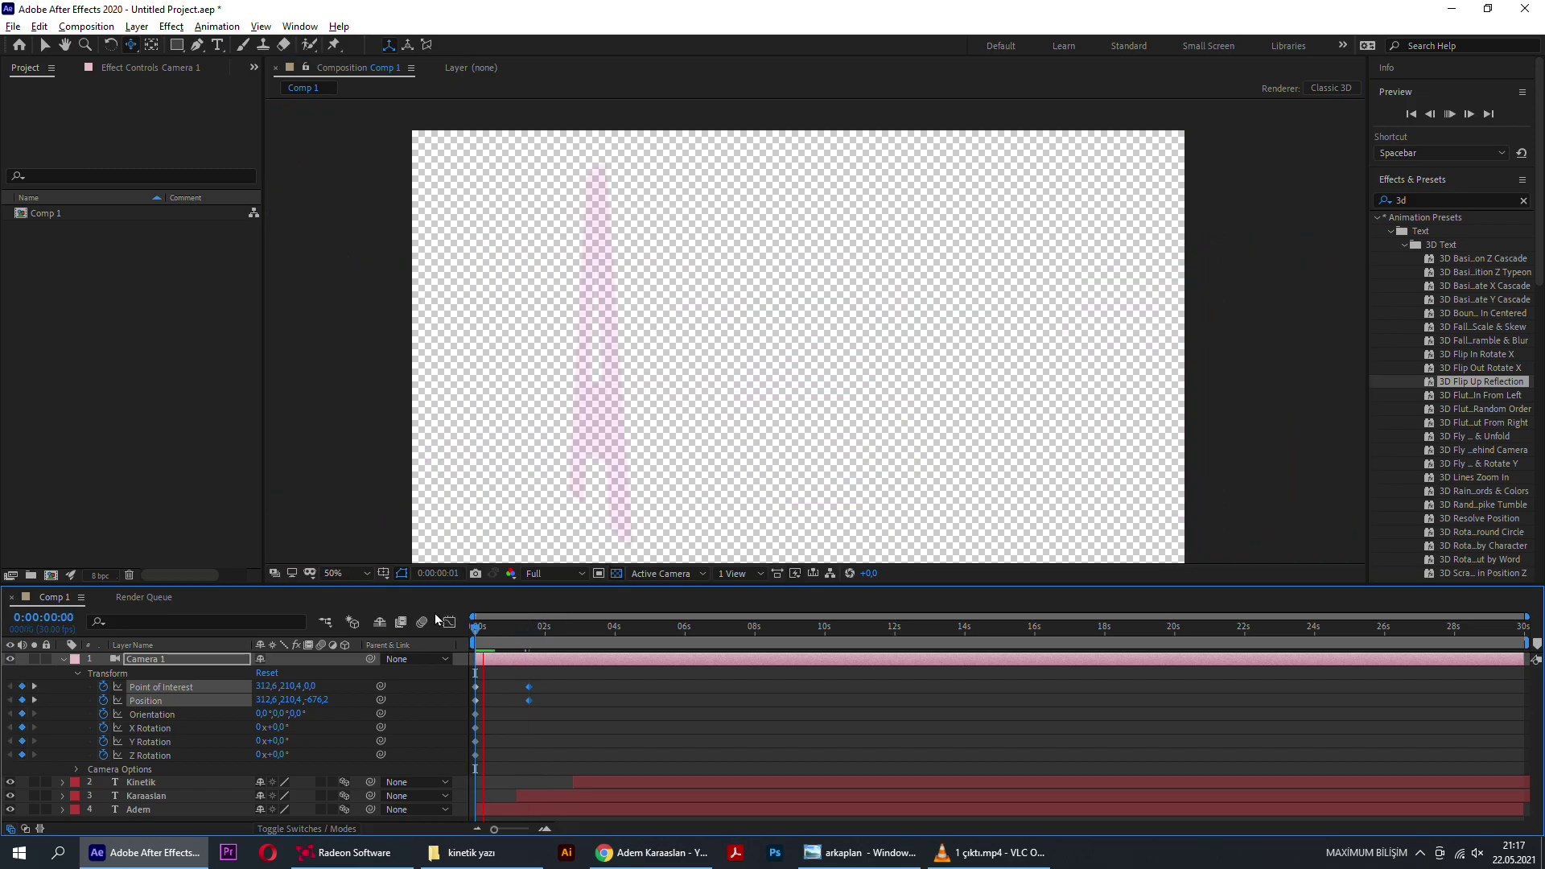
Step: At 0:00:02:29, pull the camera back to reveal 'Adem Karaasla' and preview the move
key(space)
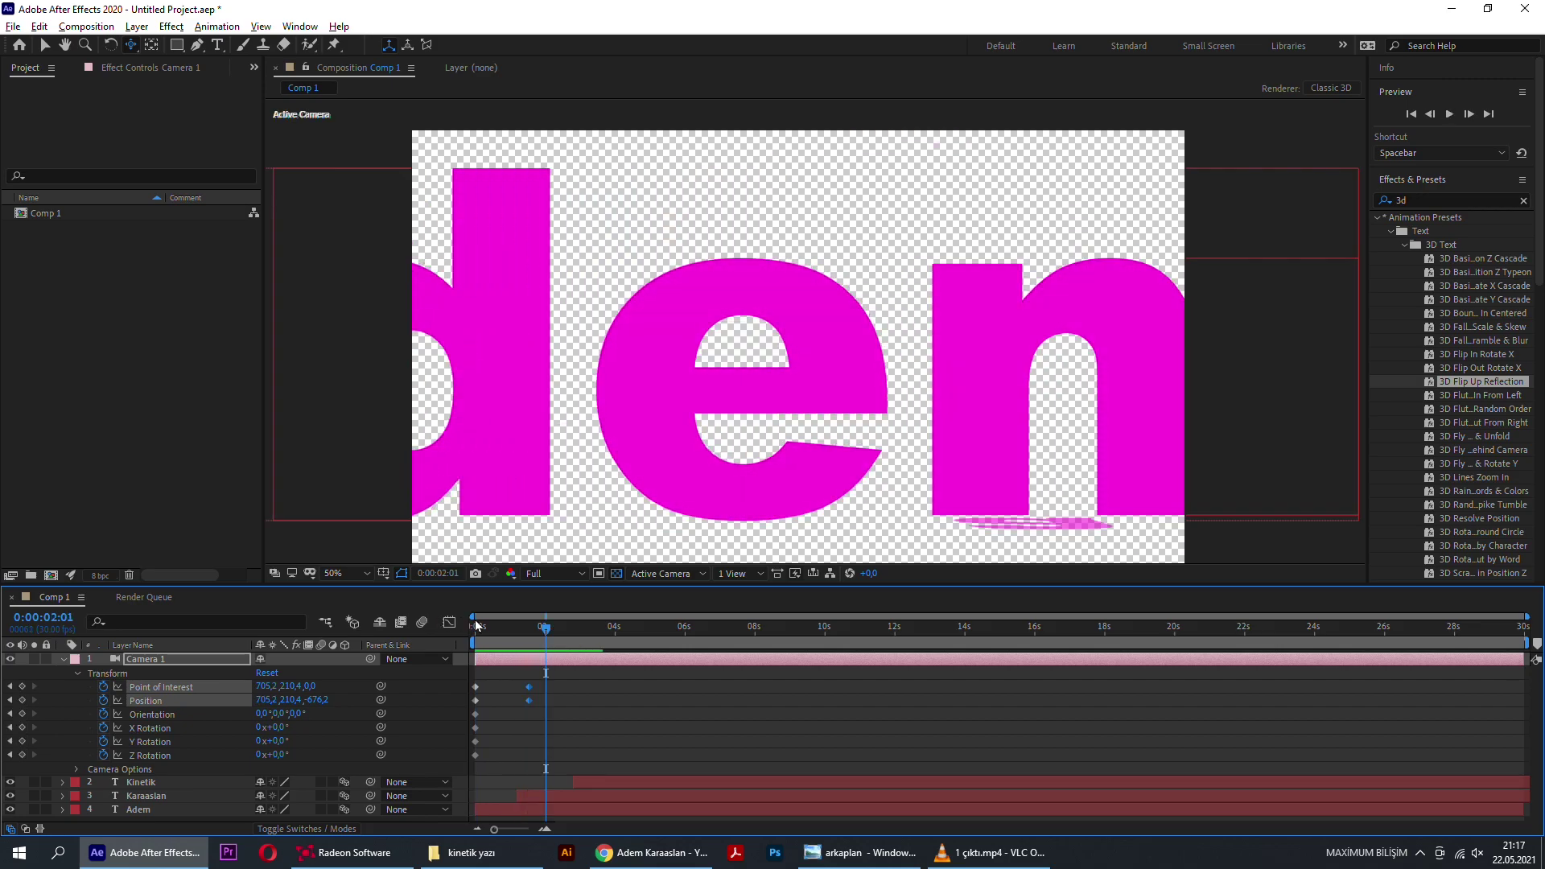
drag(534, 629, 600, 610)
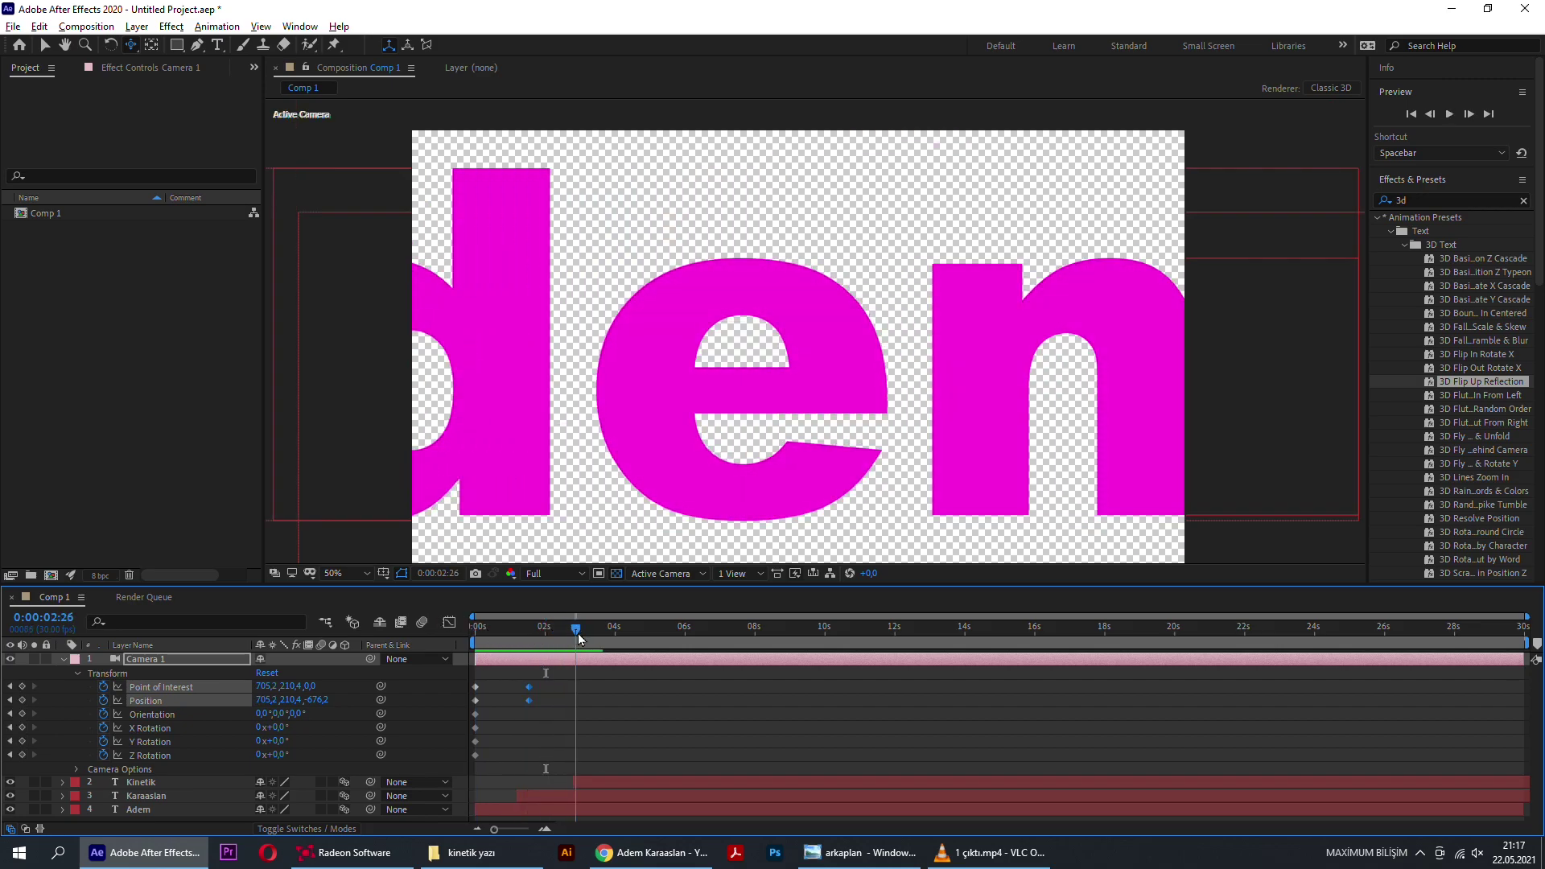
mouse_move(689, 301)
mouse_down()
mouse_move(700, 415)
mouse_move(795, 288)
mouse_up()
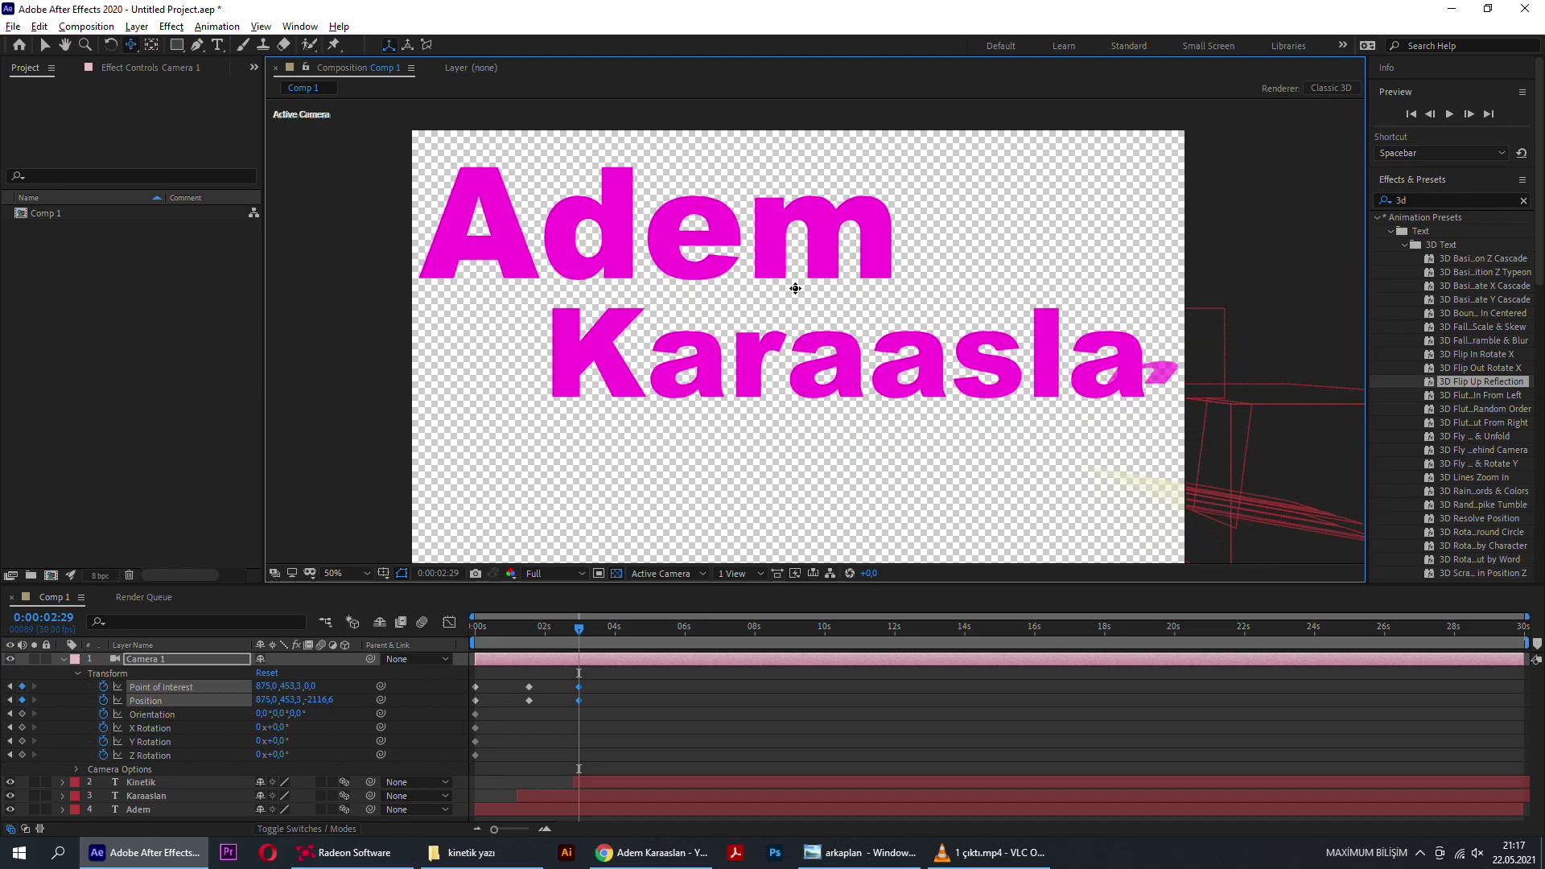
key(space)
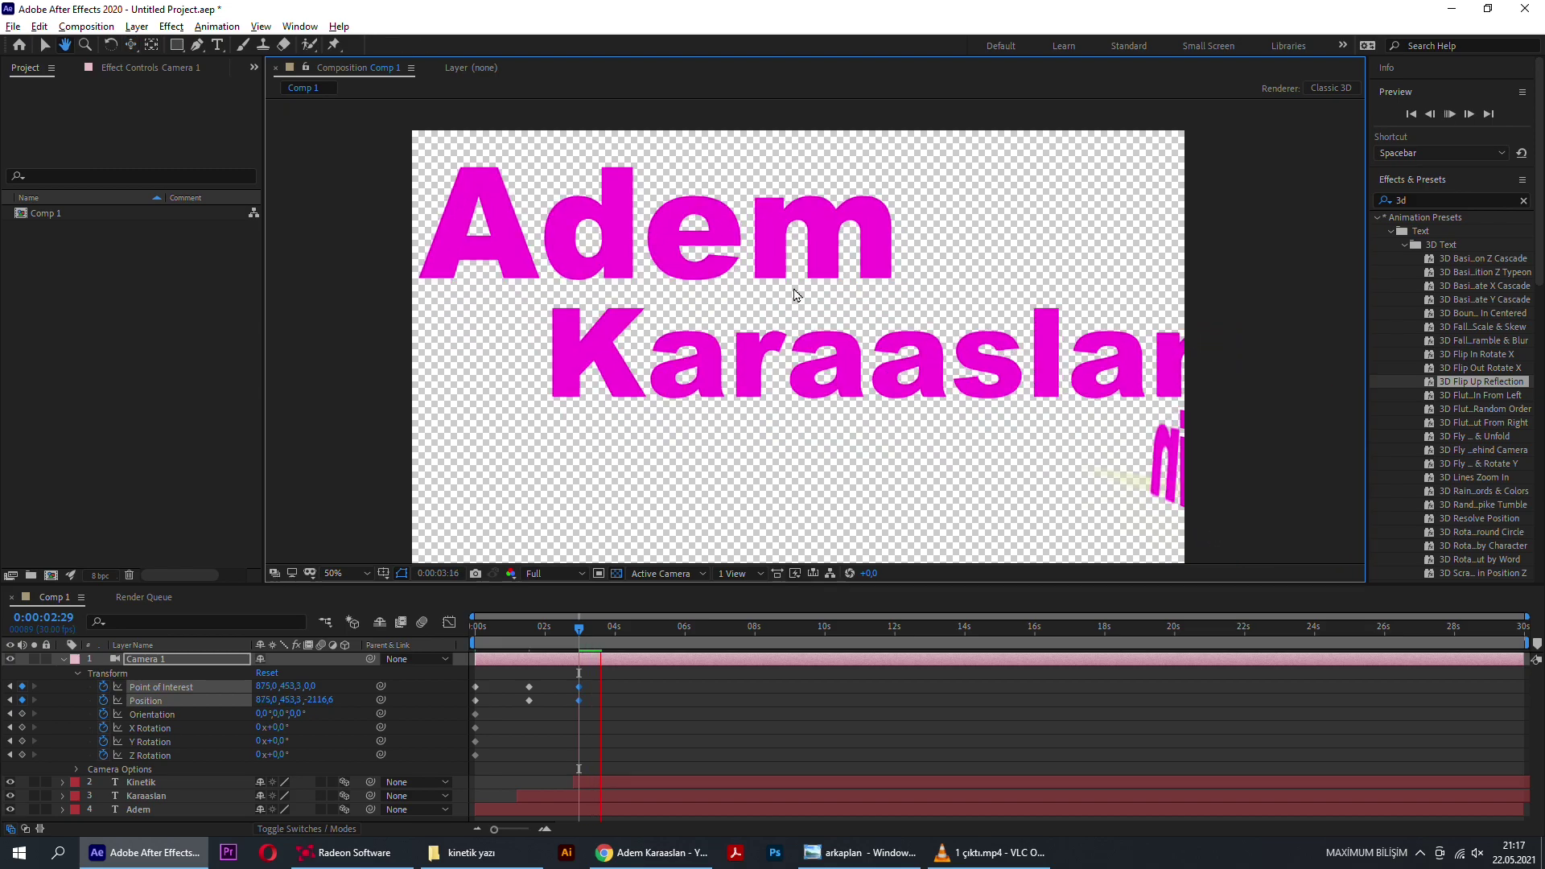
key(Home)
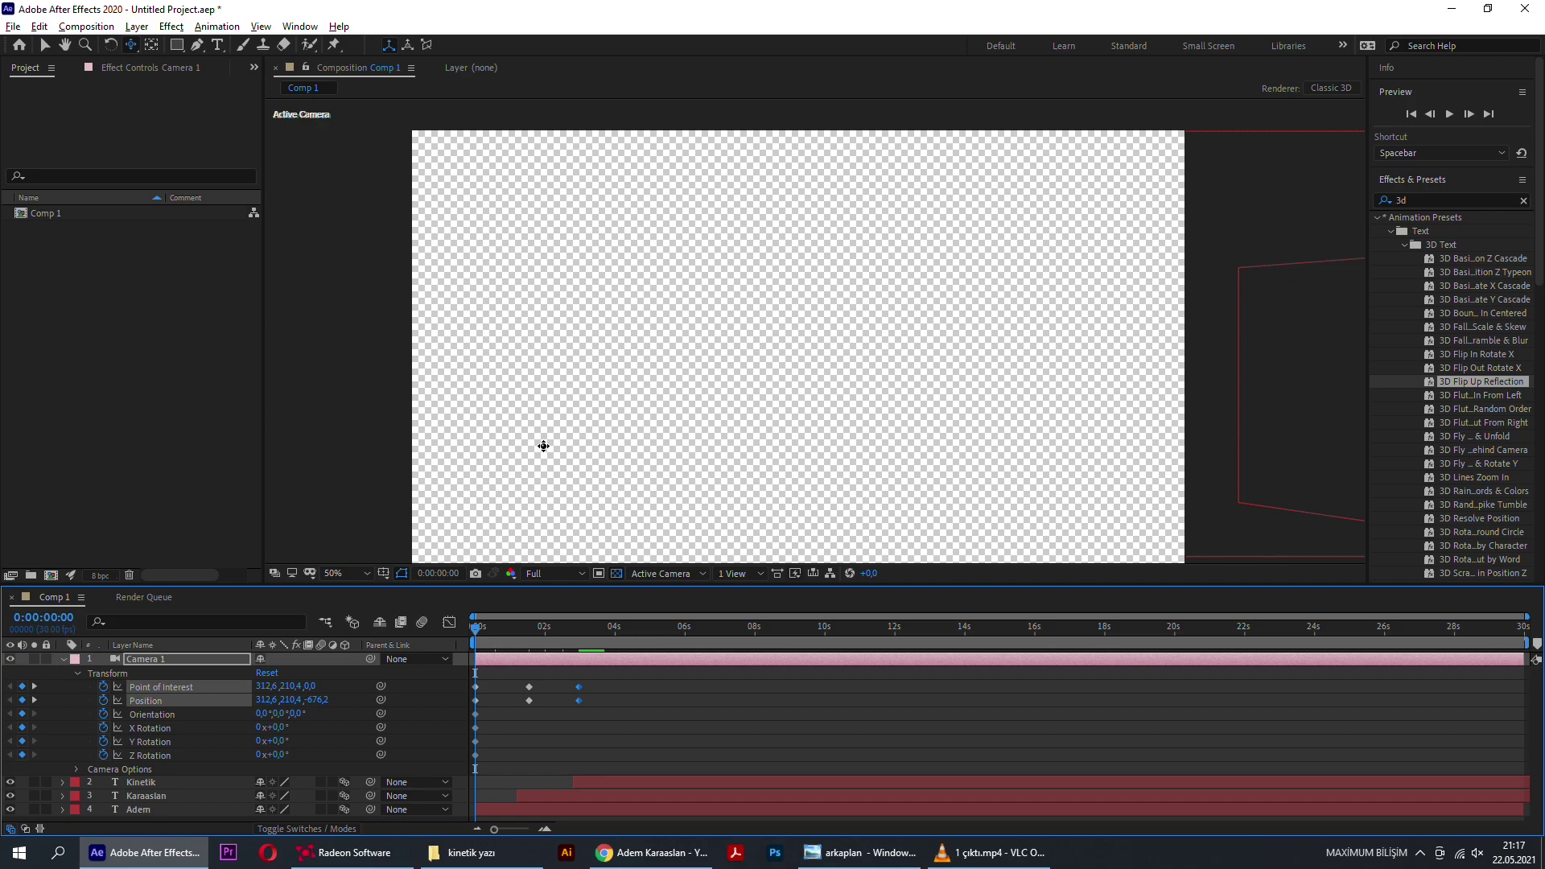
key(space)
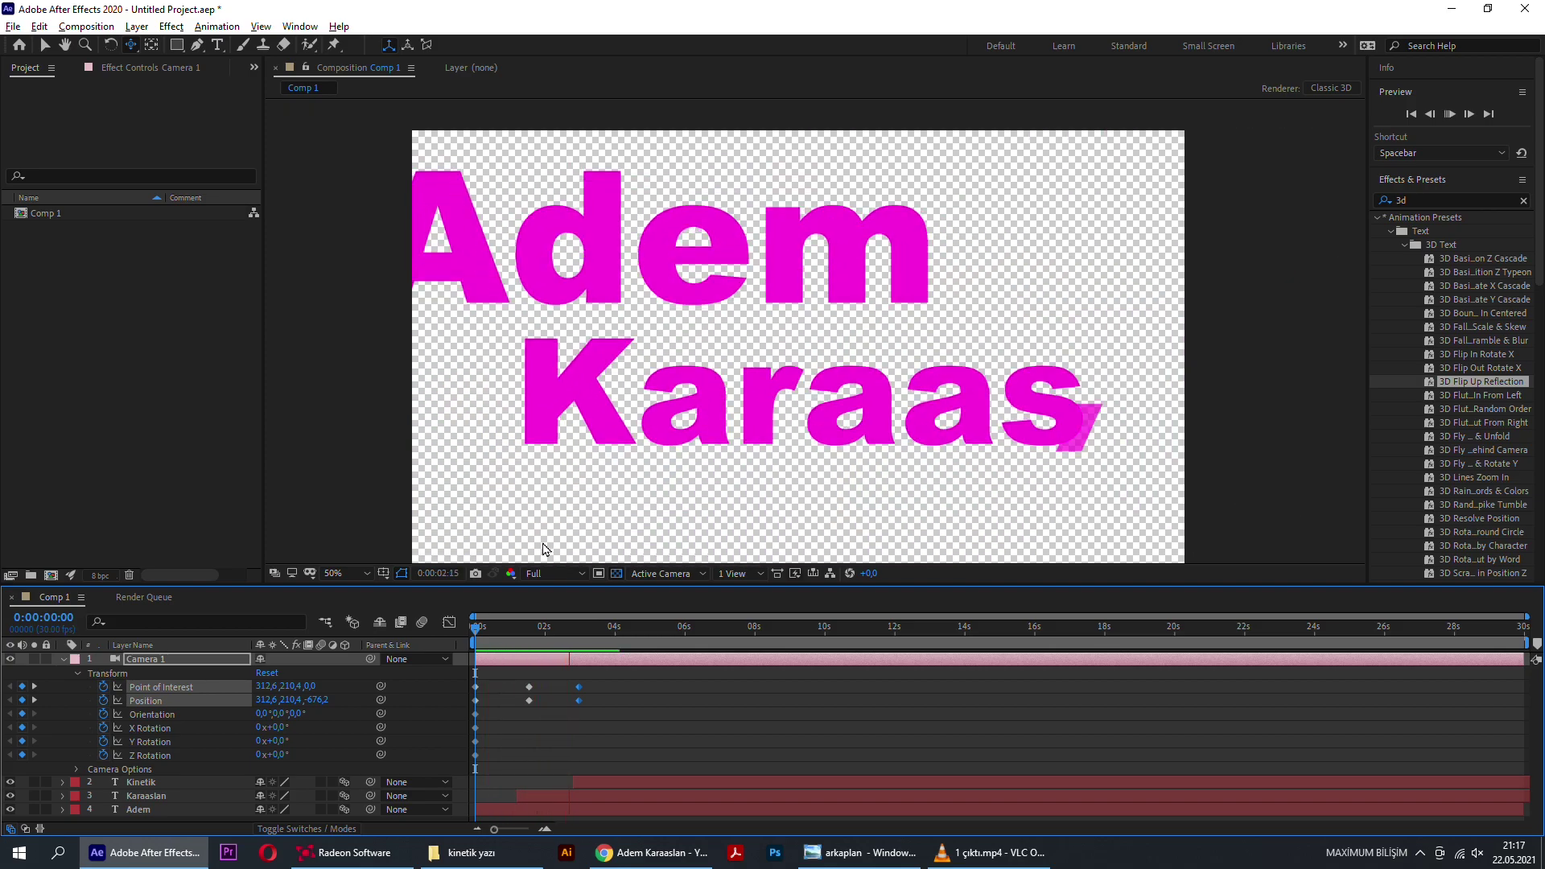
key(space)
key(space)
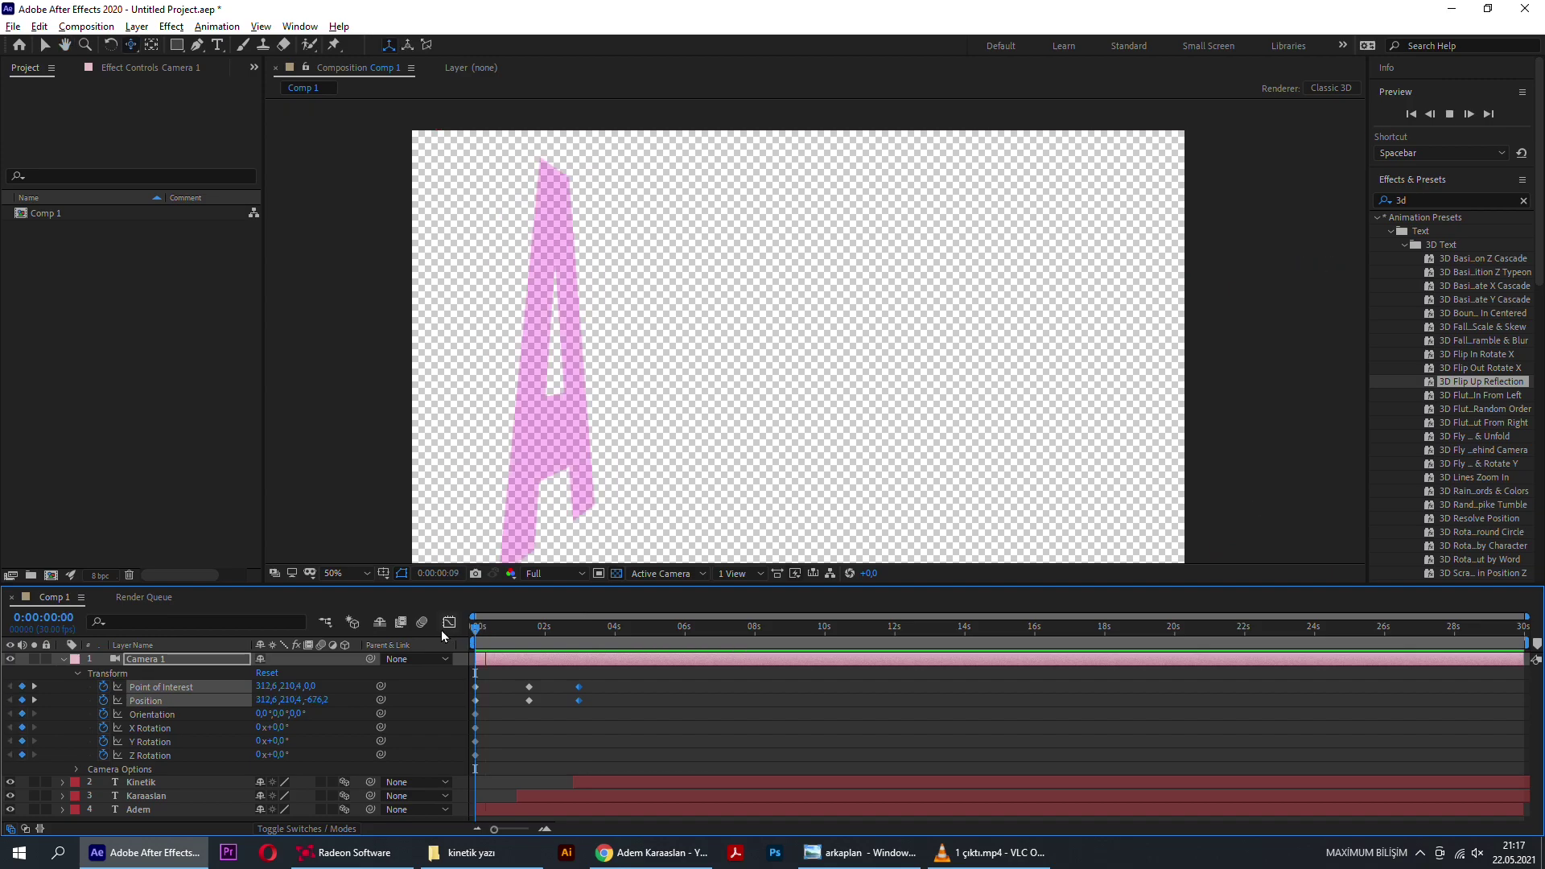
Step: Undo the late pull-back camera keyframe and preview the camera move again
drag(517, 640, 541, 641)
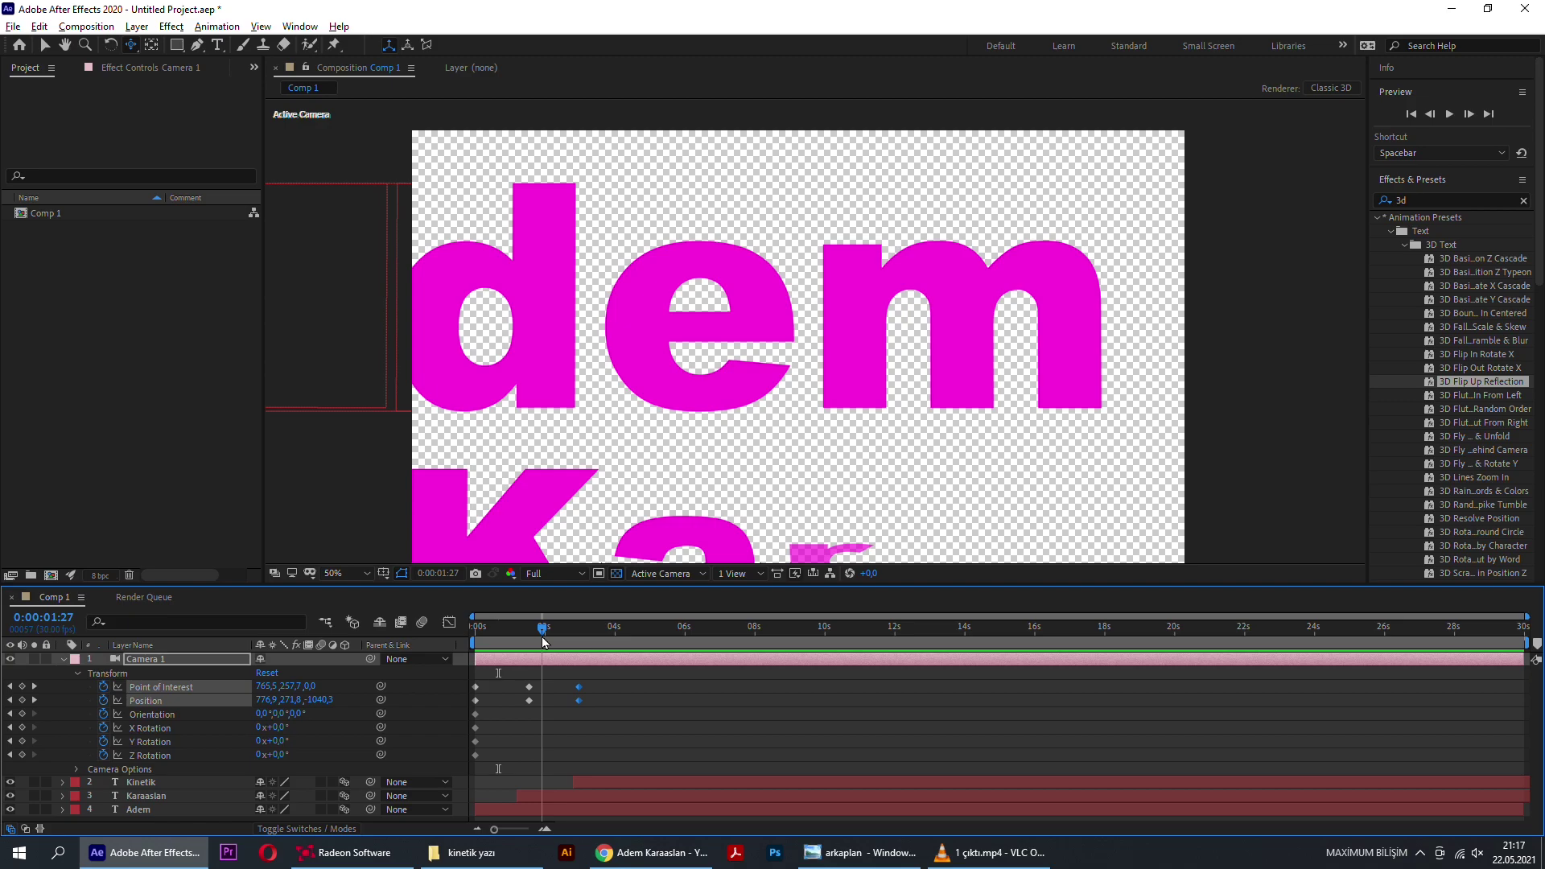
key(k)
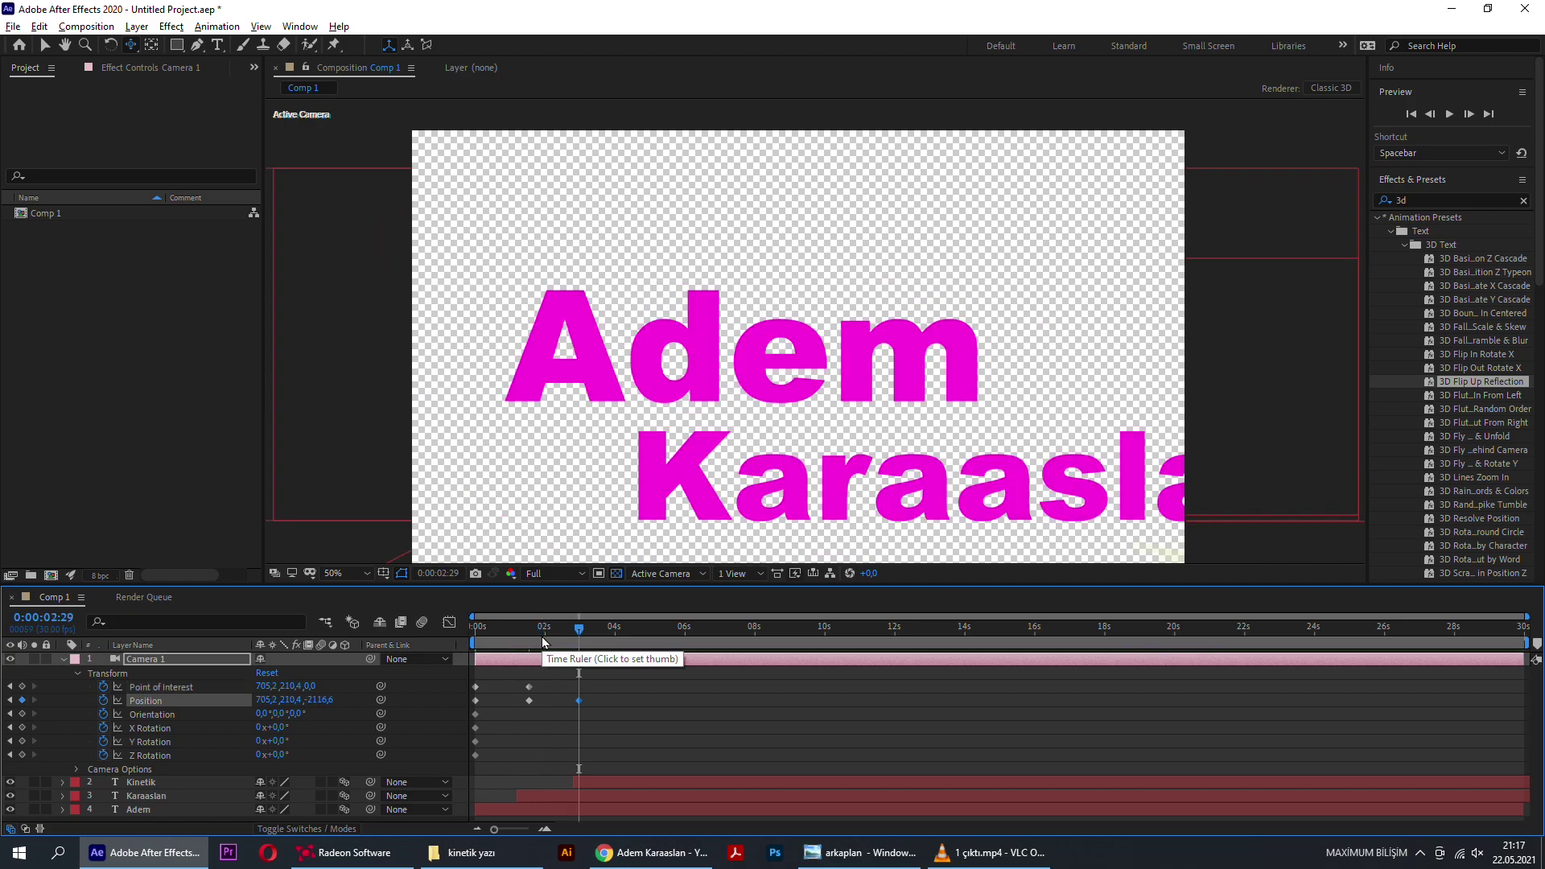
key(ctrl+z)
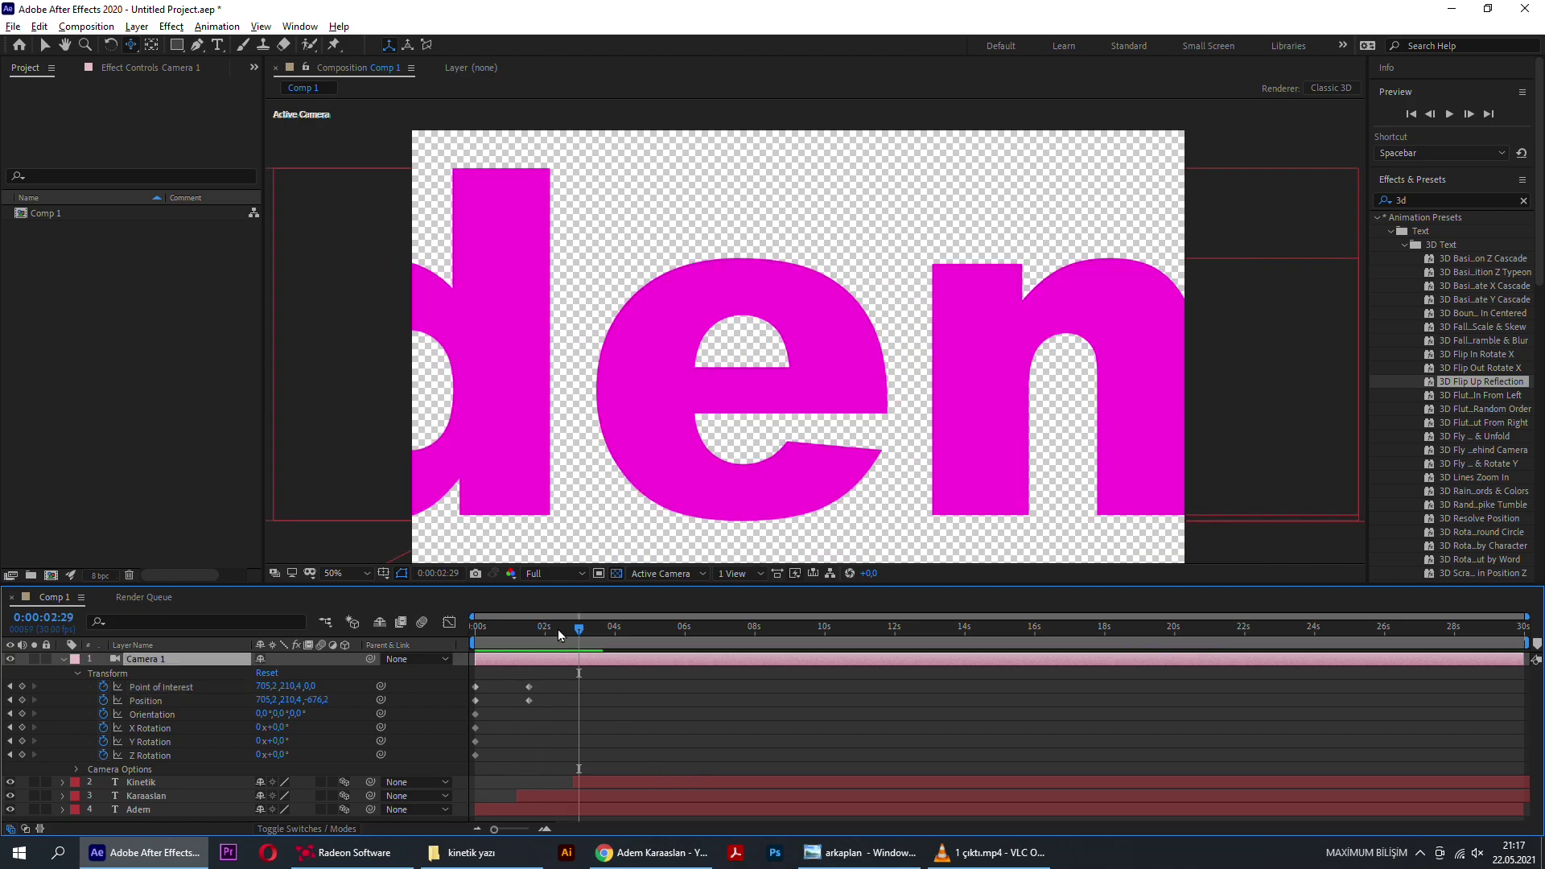
key(space)
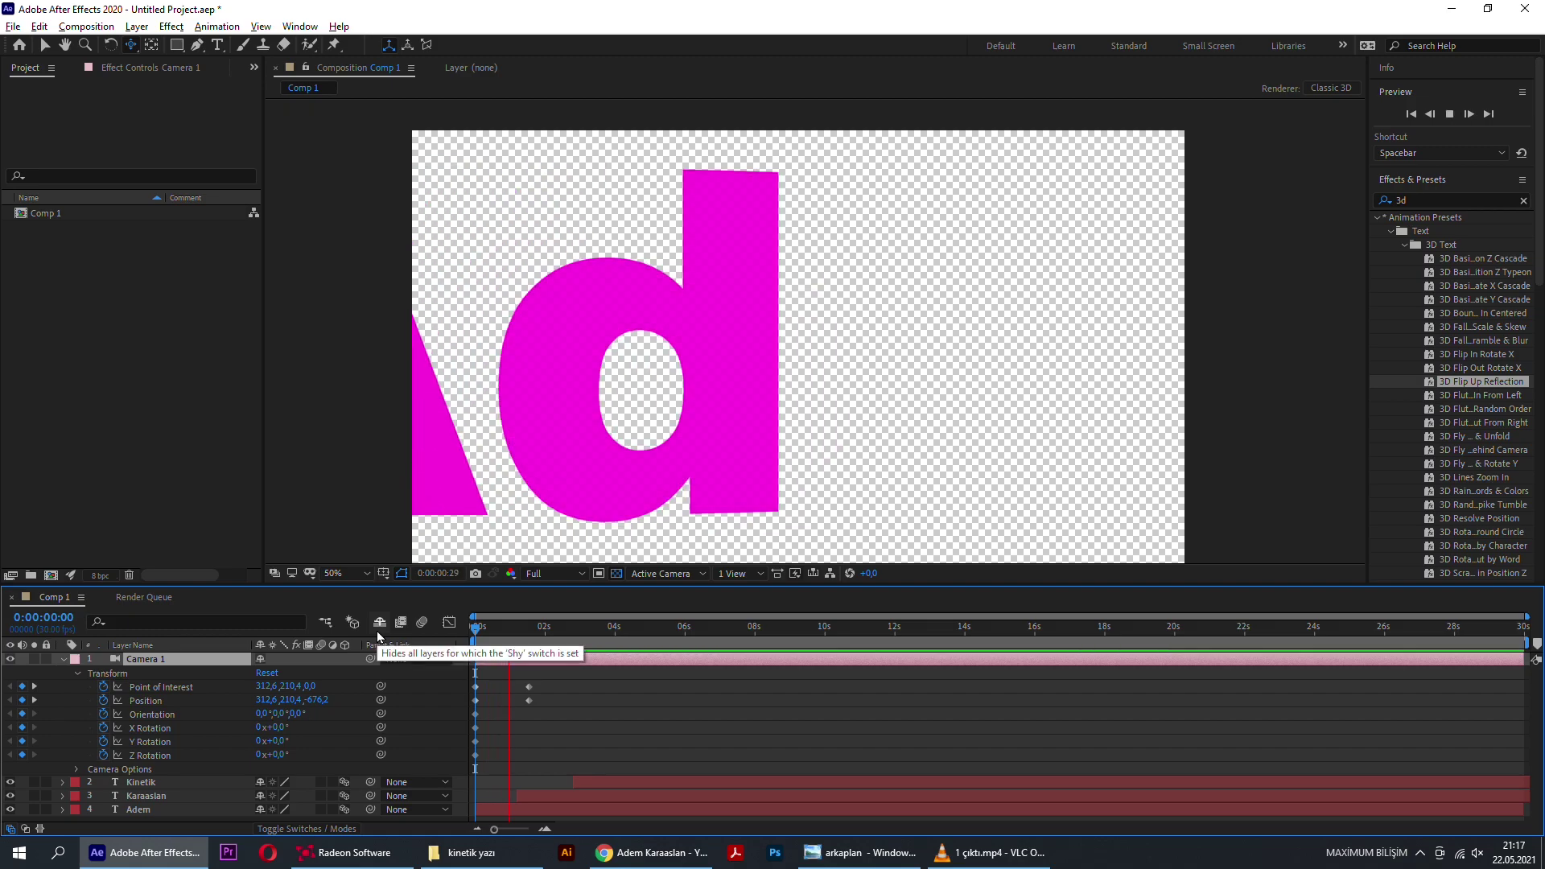
key(space)
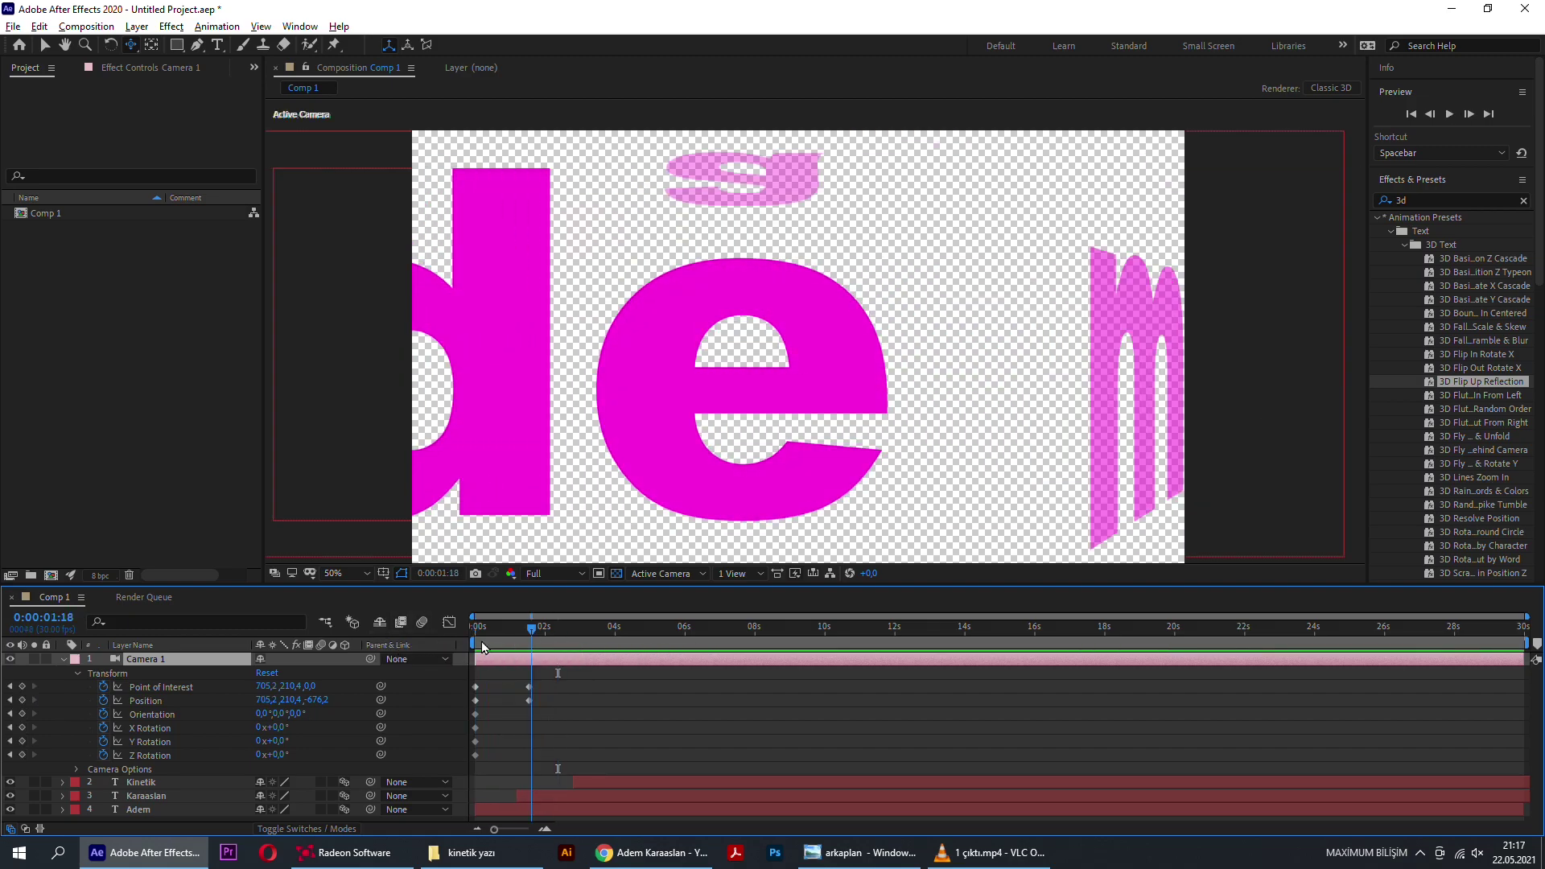
key(space)
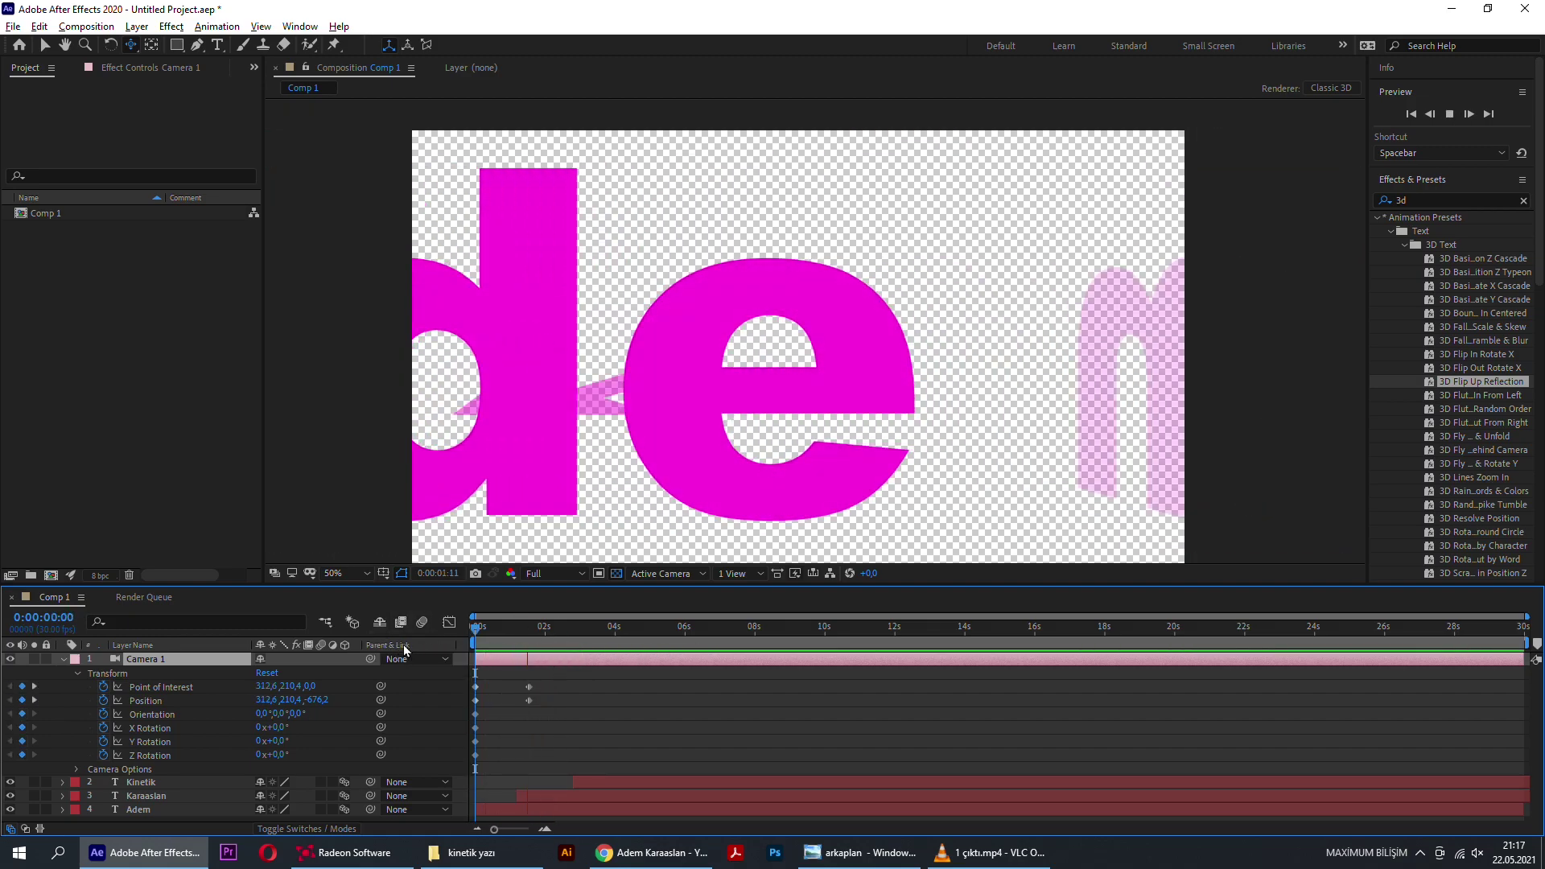
key(space)
Step: Try another pull-back at 0:00:02:26, undo it and its keyframe, then return to 0:00:01:21
click(515, 626)
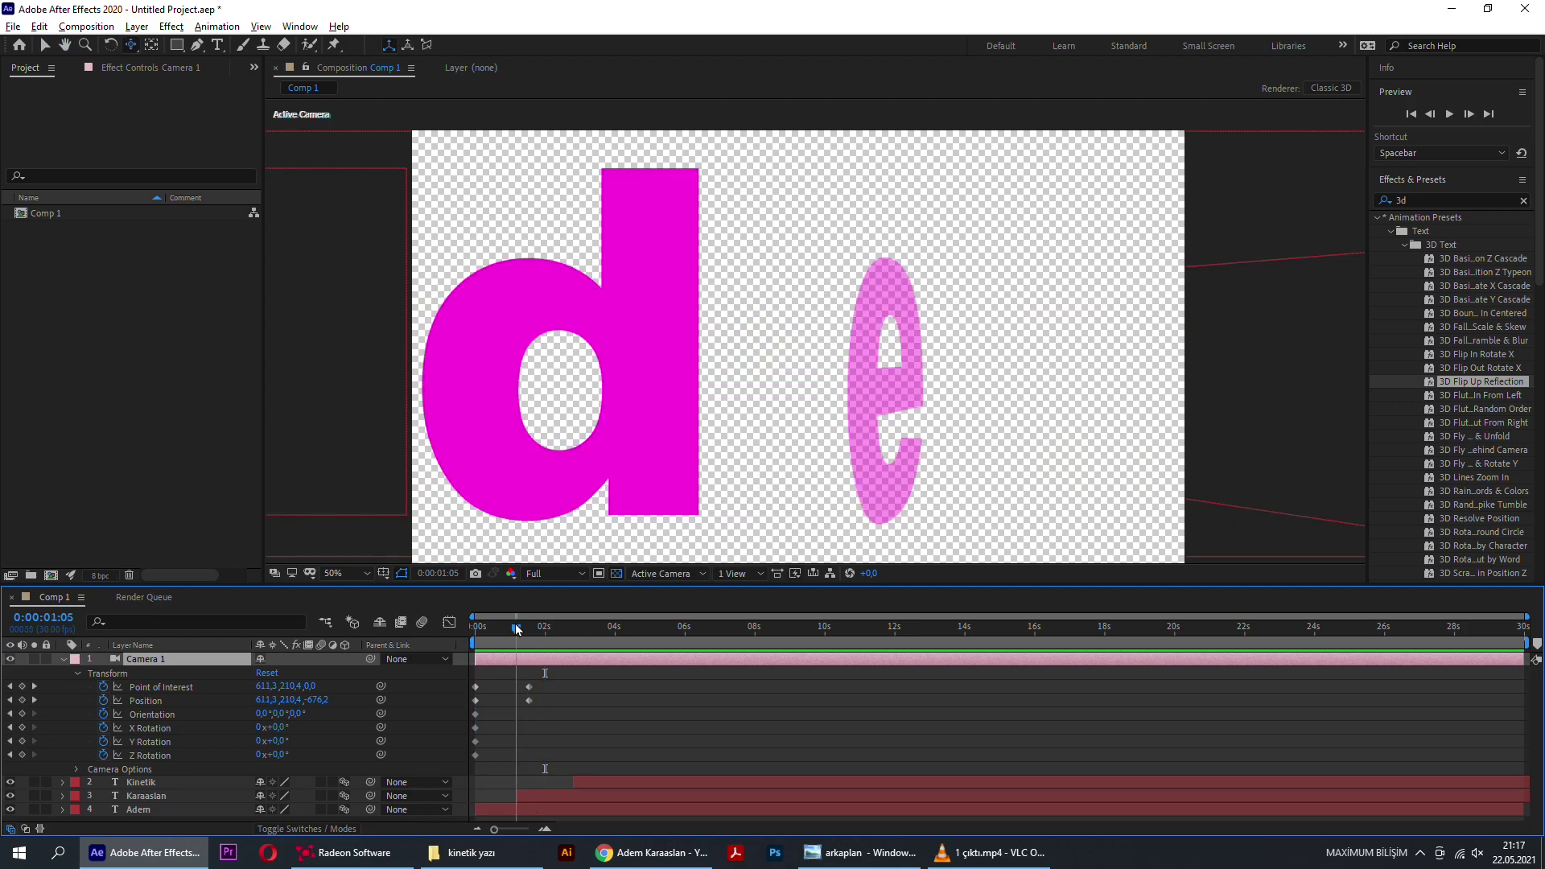
drag(515, 627, 577, 627)
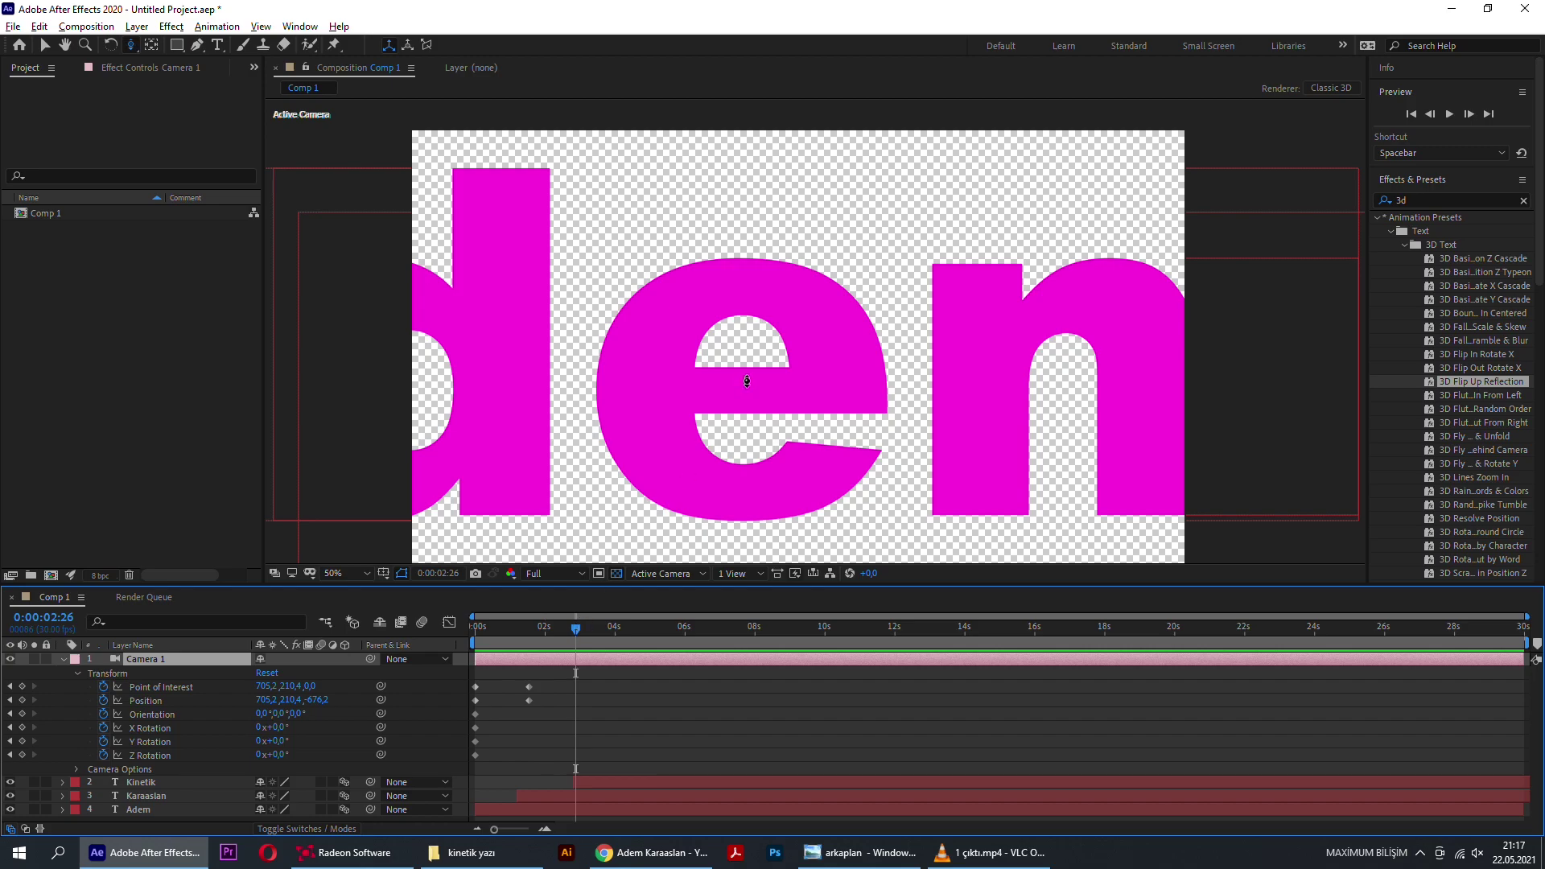
drag(746, 381, 770, 832)
key(ctrl+z)
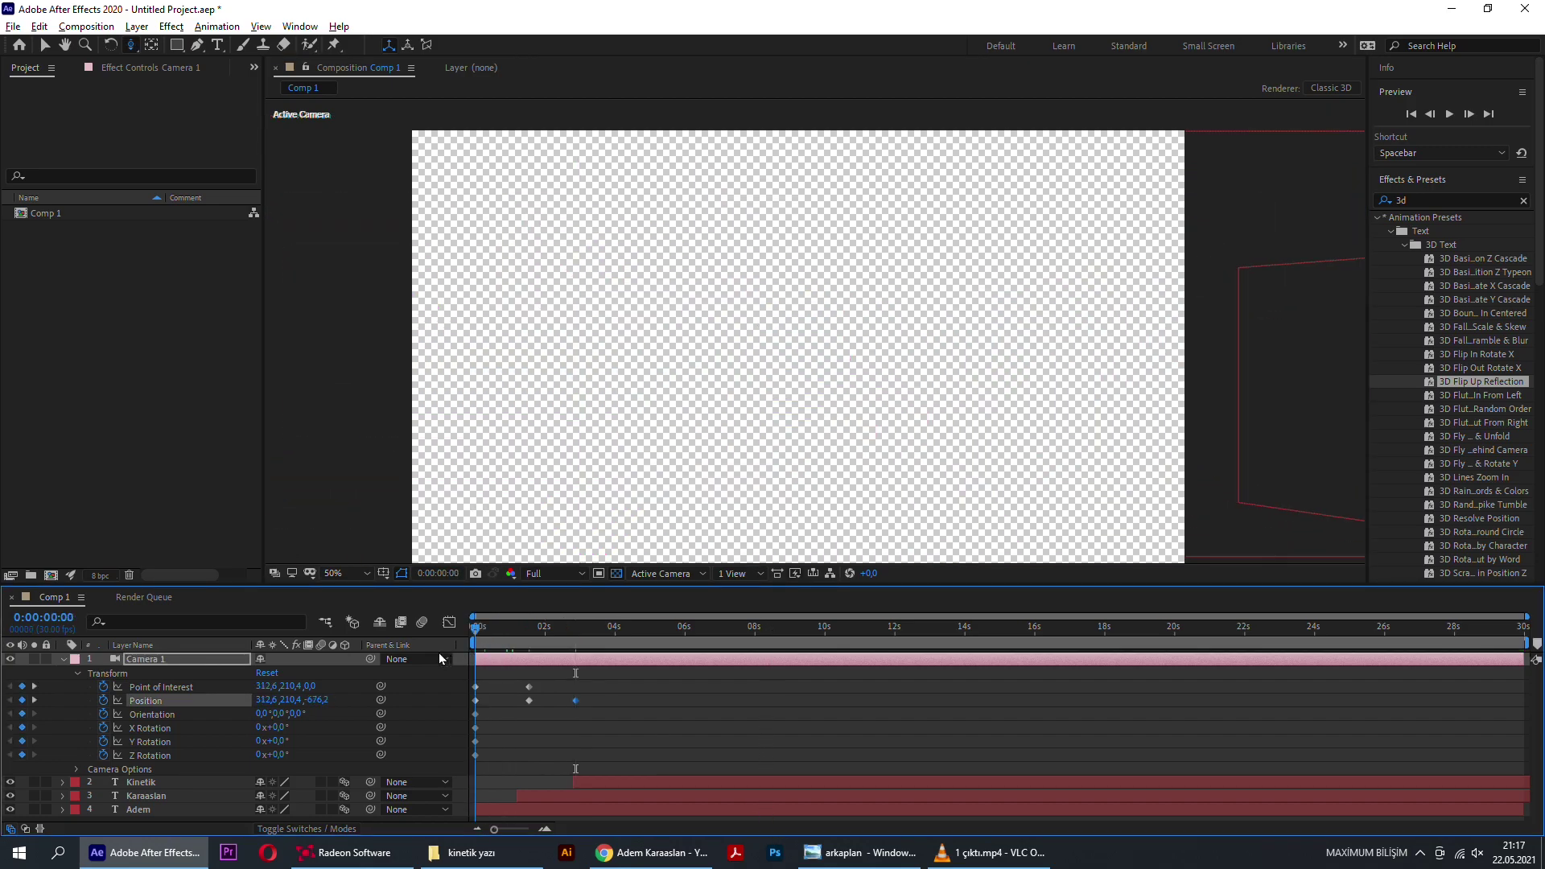
key(ctrl+z)
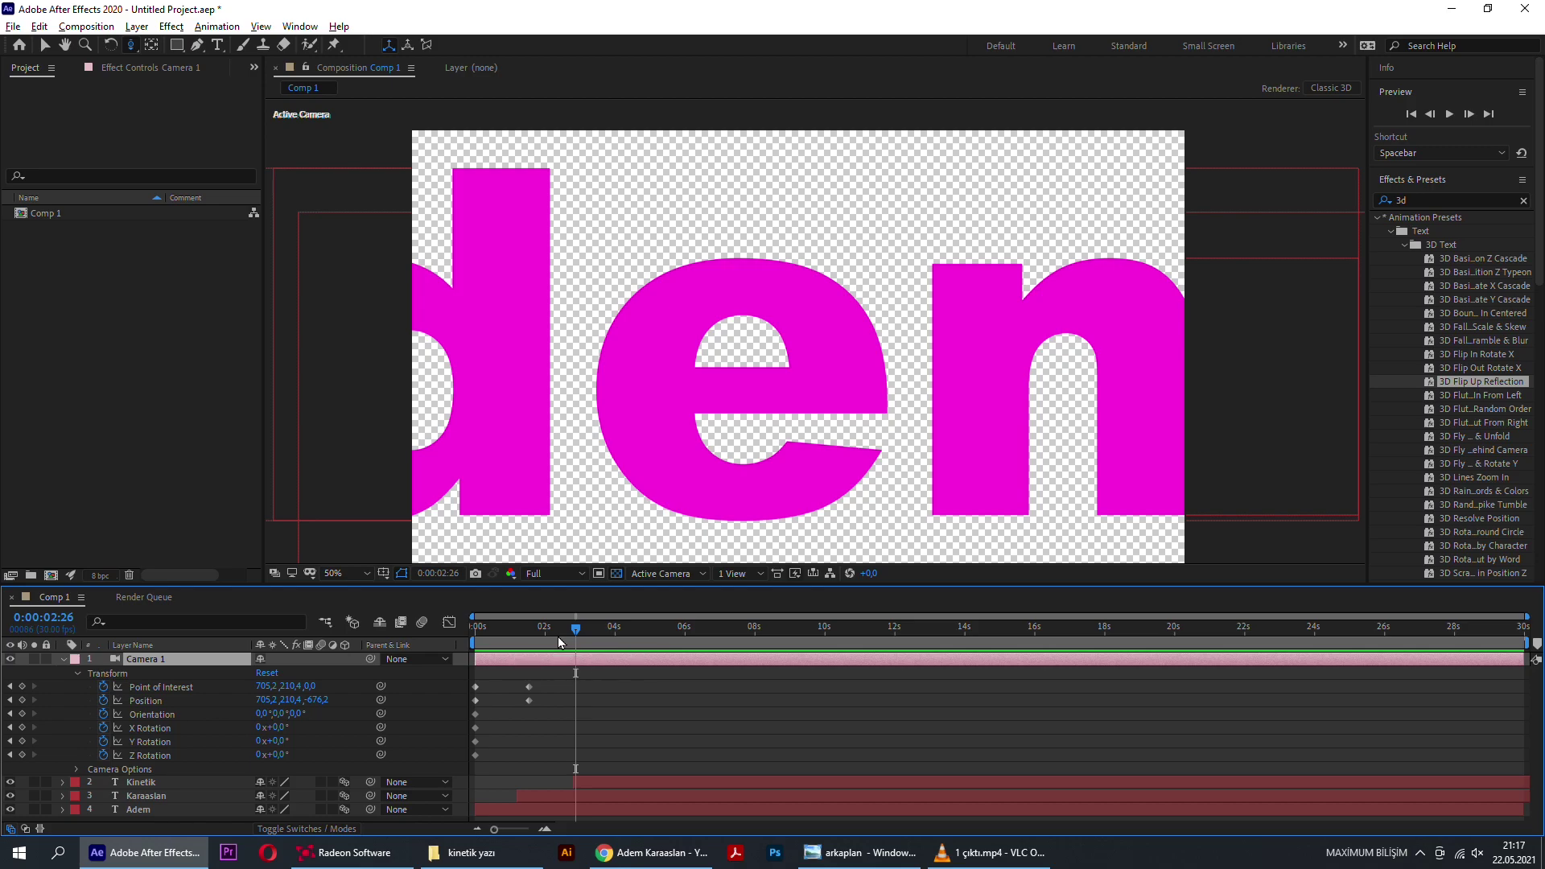
drag(559, 641, 534, 642)
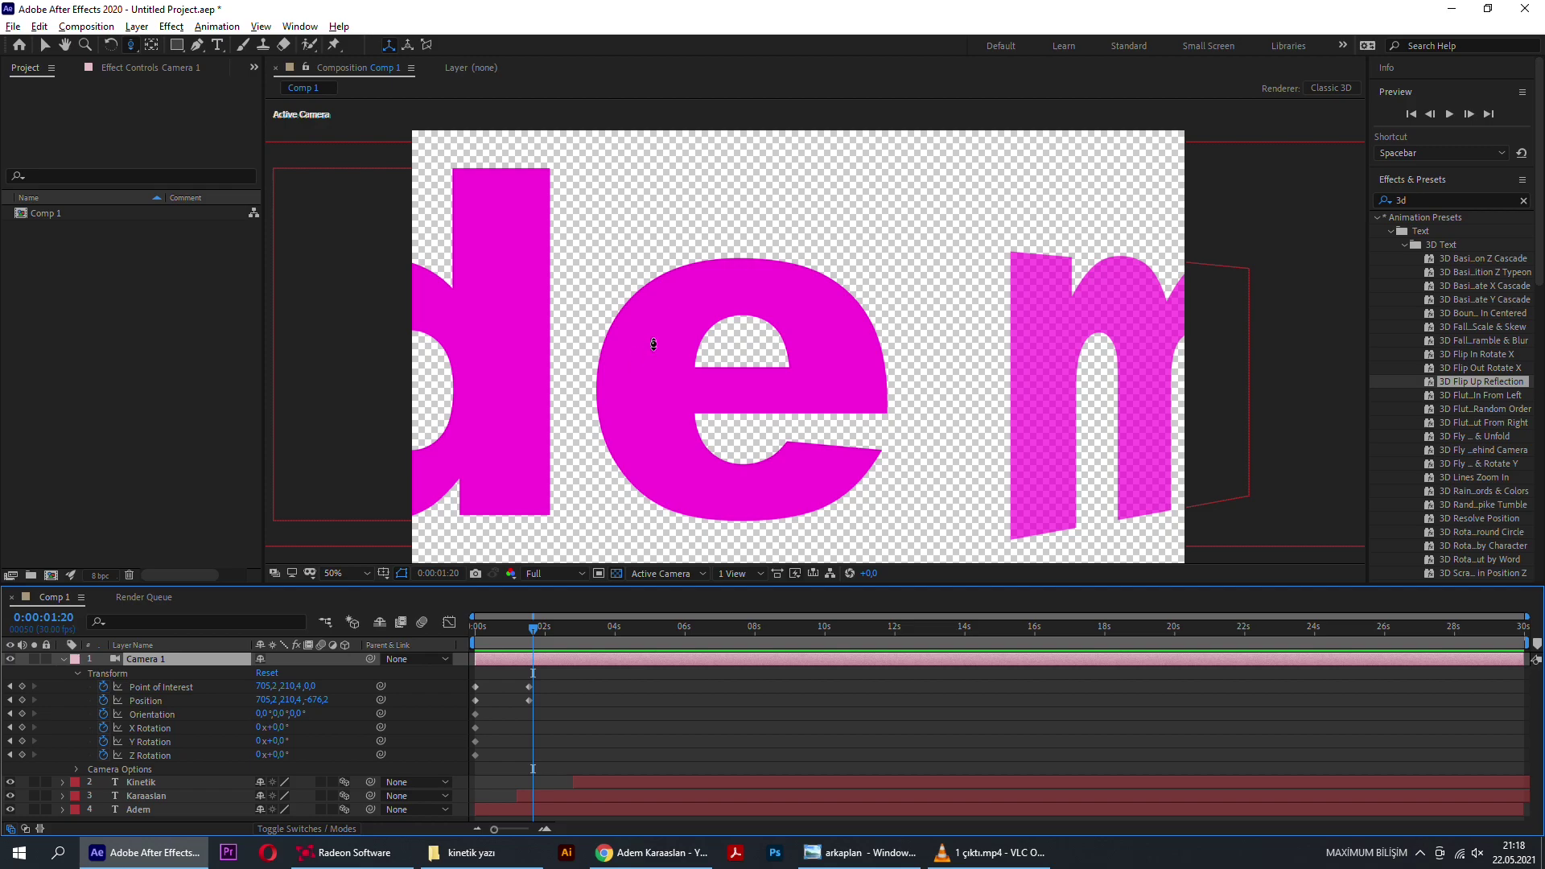
Step: Dolly the camera slightly at the second Position keyframe to Z -682.3, then preview the move
drag(657, 328, 657, 333)
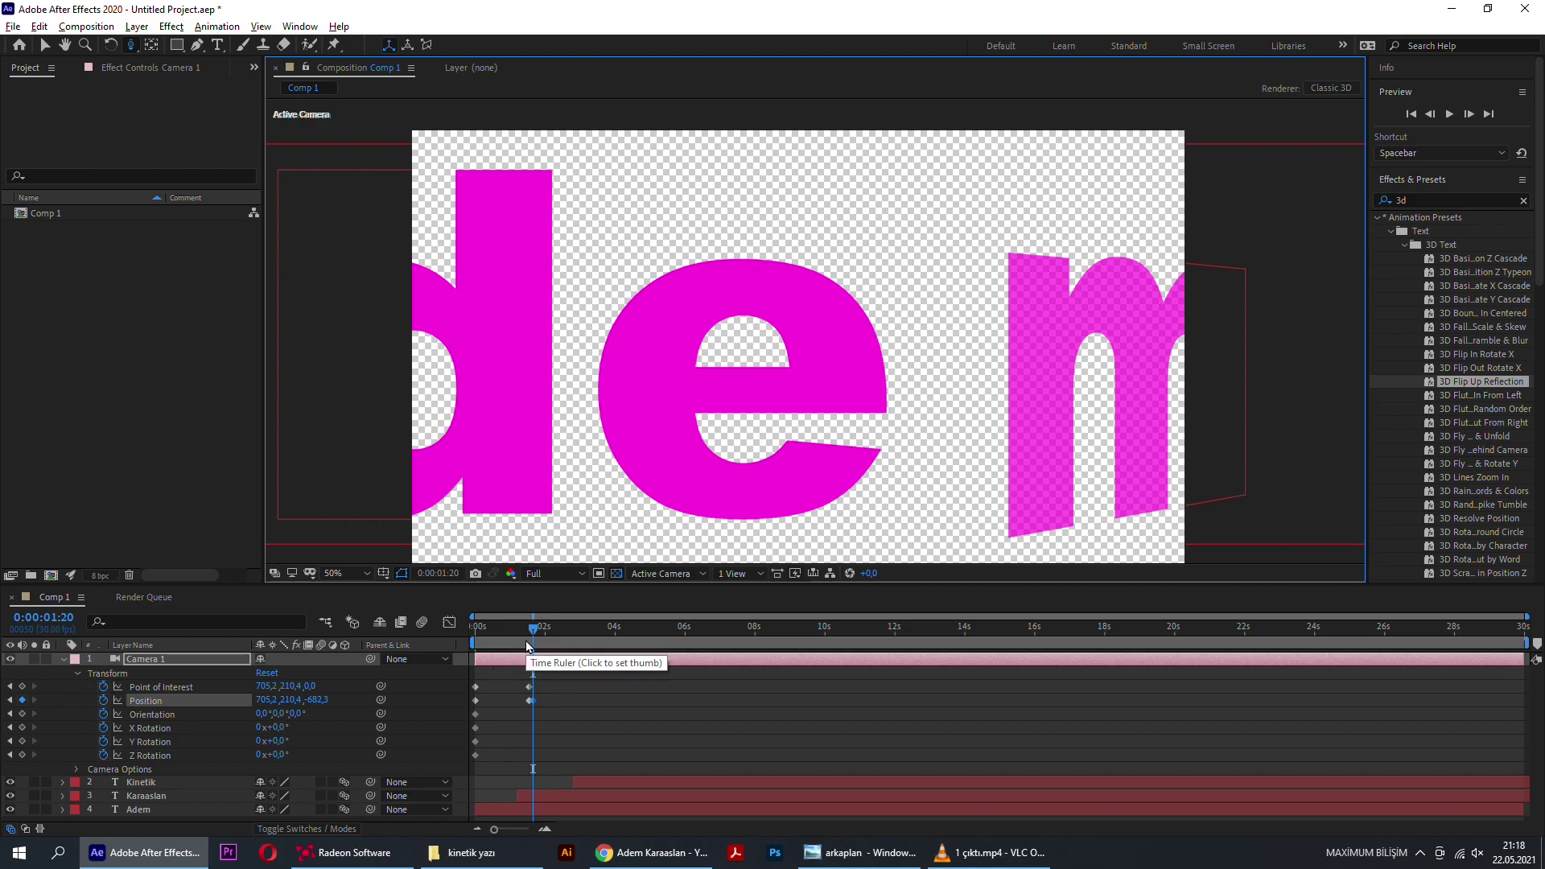
drag(530, 642, 511, 643)
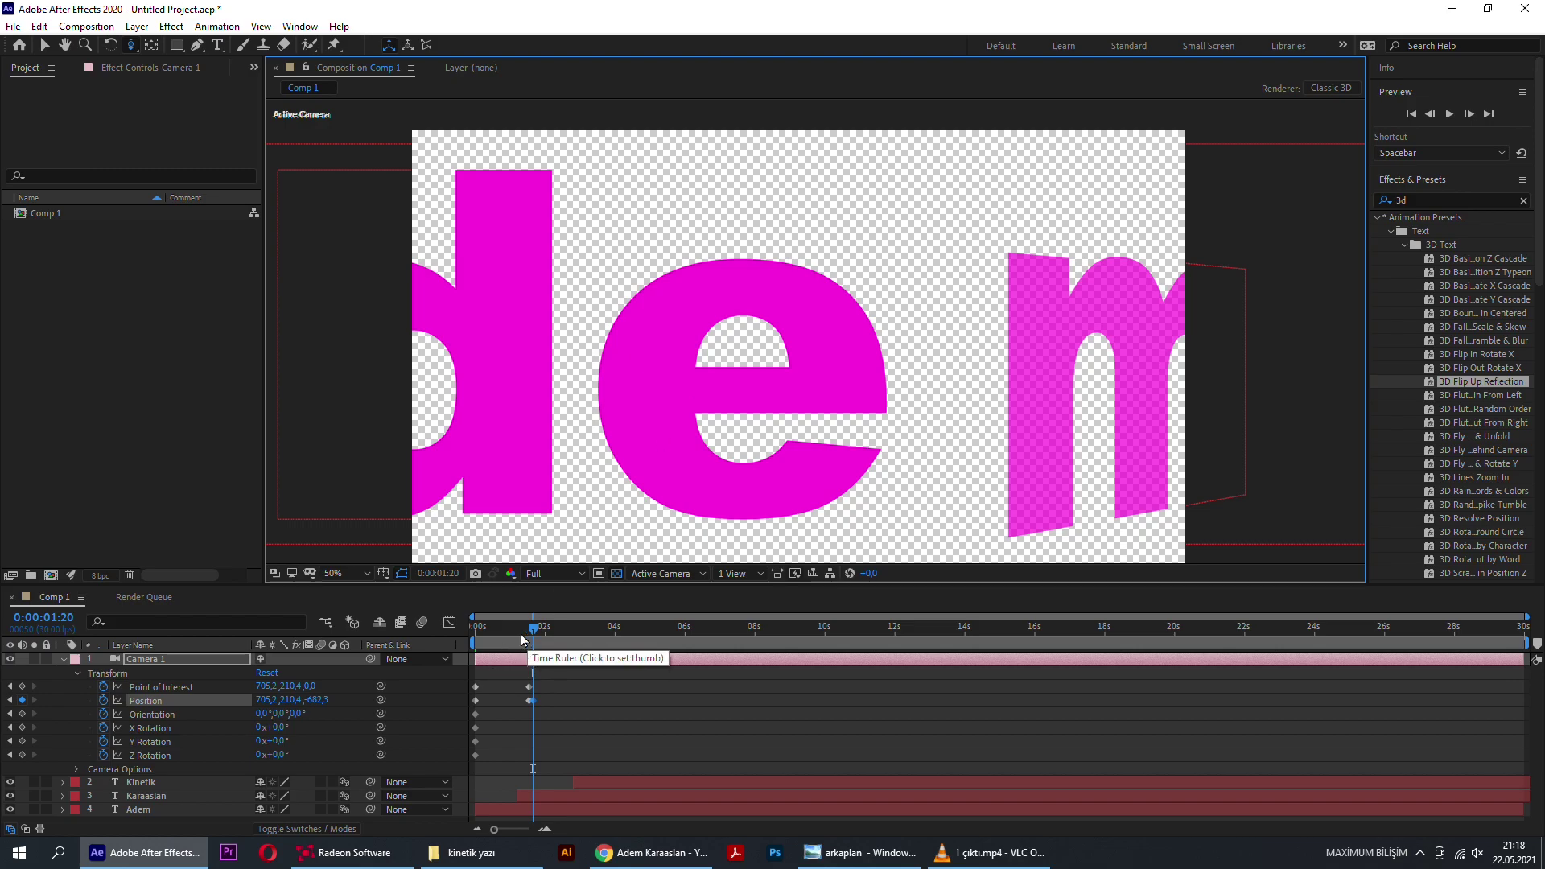
key(space)
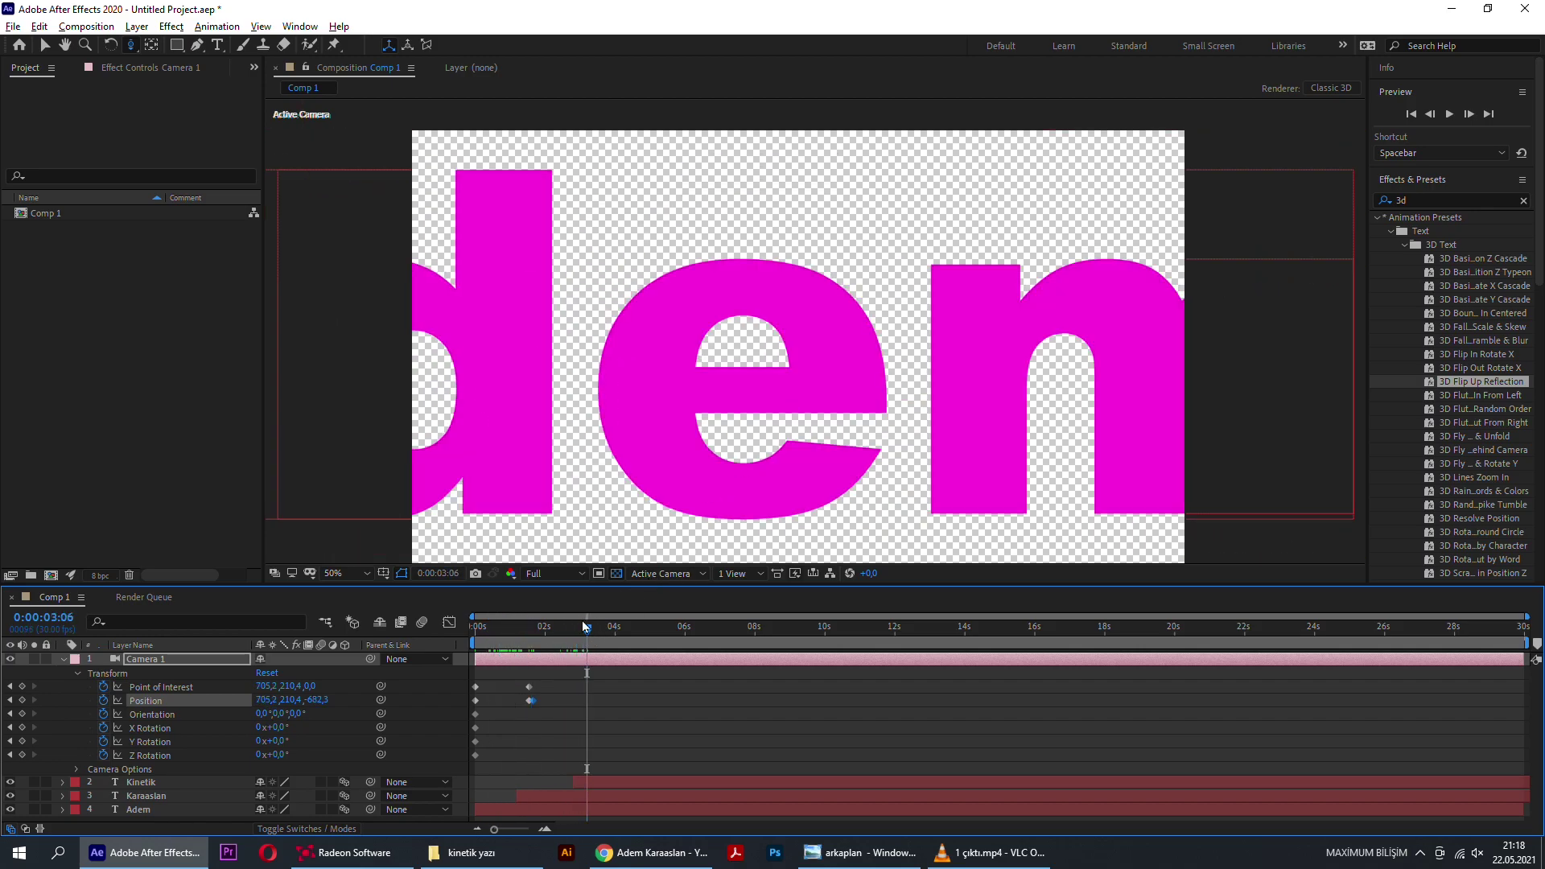
drag(586, 629, 593, 672)
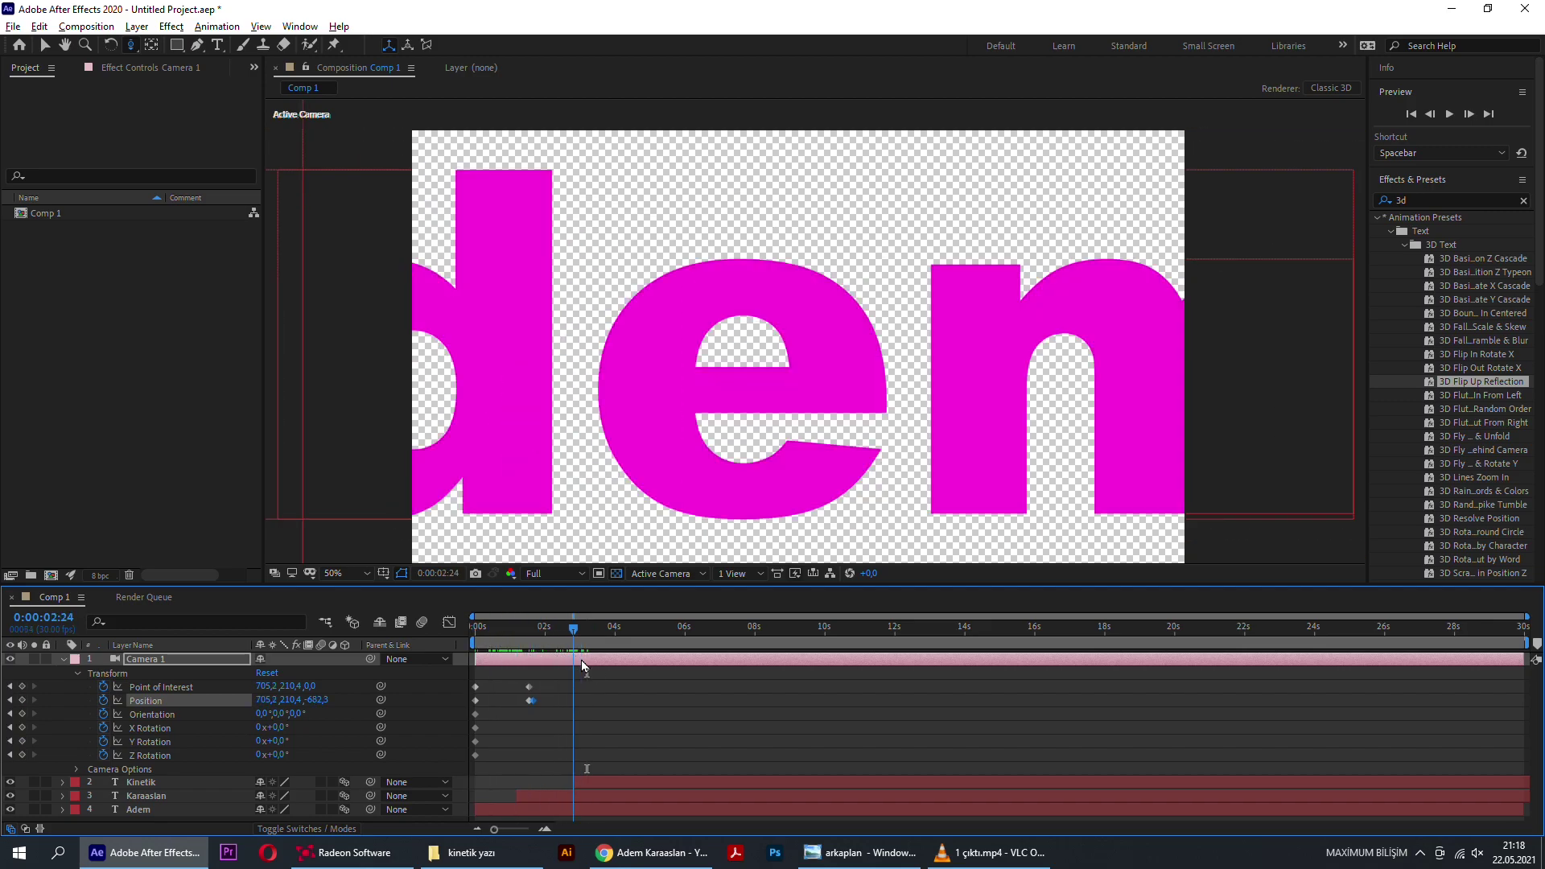
key(space)
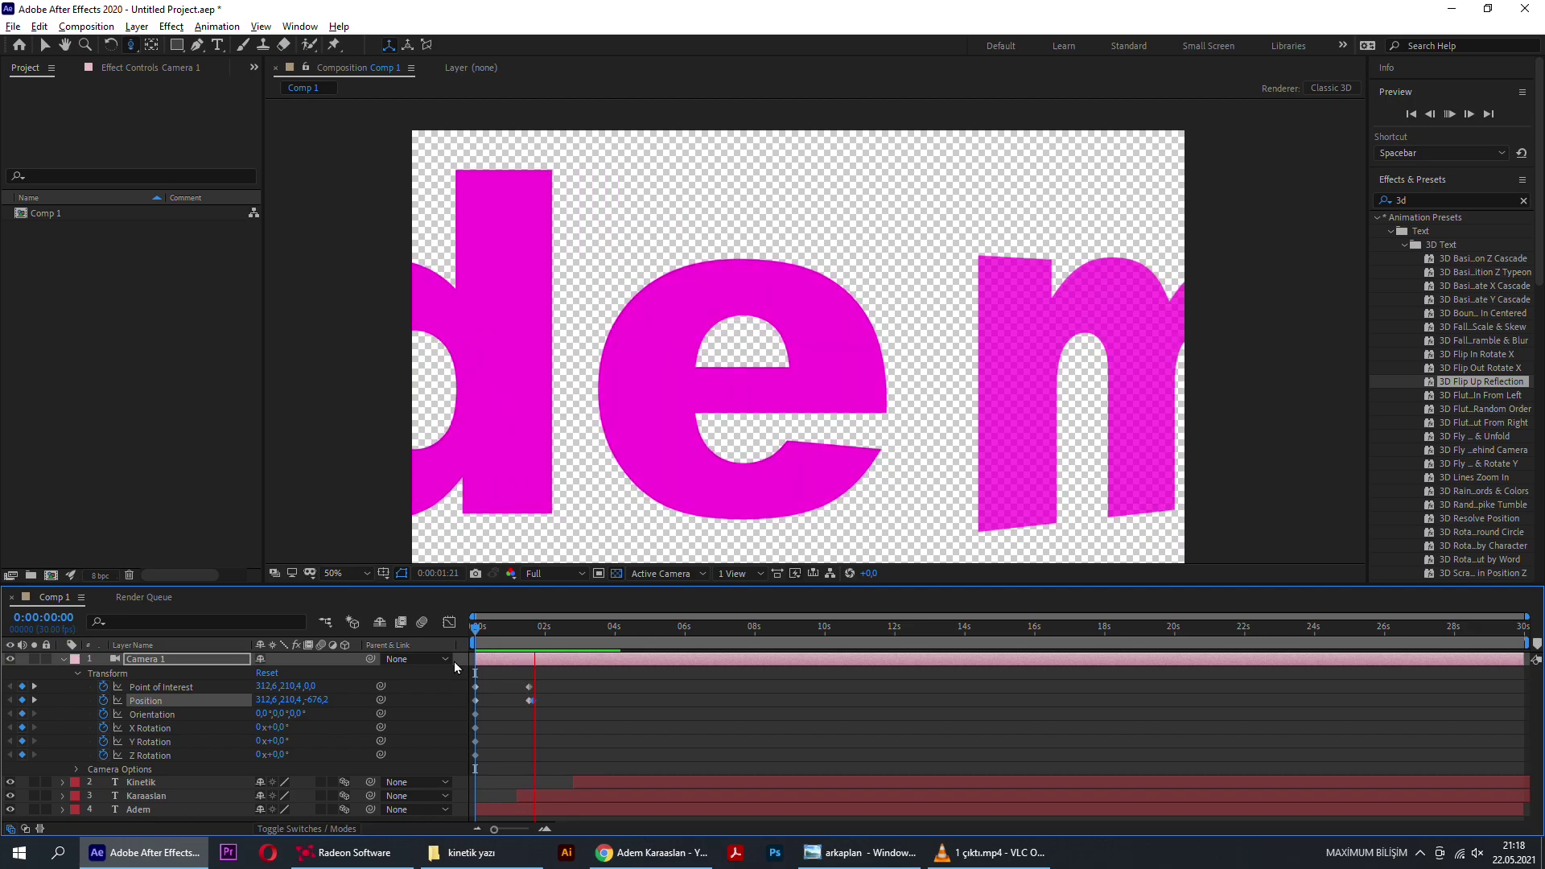
key(space)
Step: Preview the camera move again from the start, stopping around 0:00:02:05
mouse_move(528, 635)
mouse_down()
mouse_move(453, 630)
mouse_move(531, 652)
mouse_up()
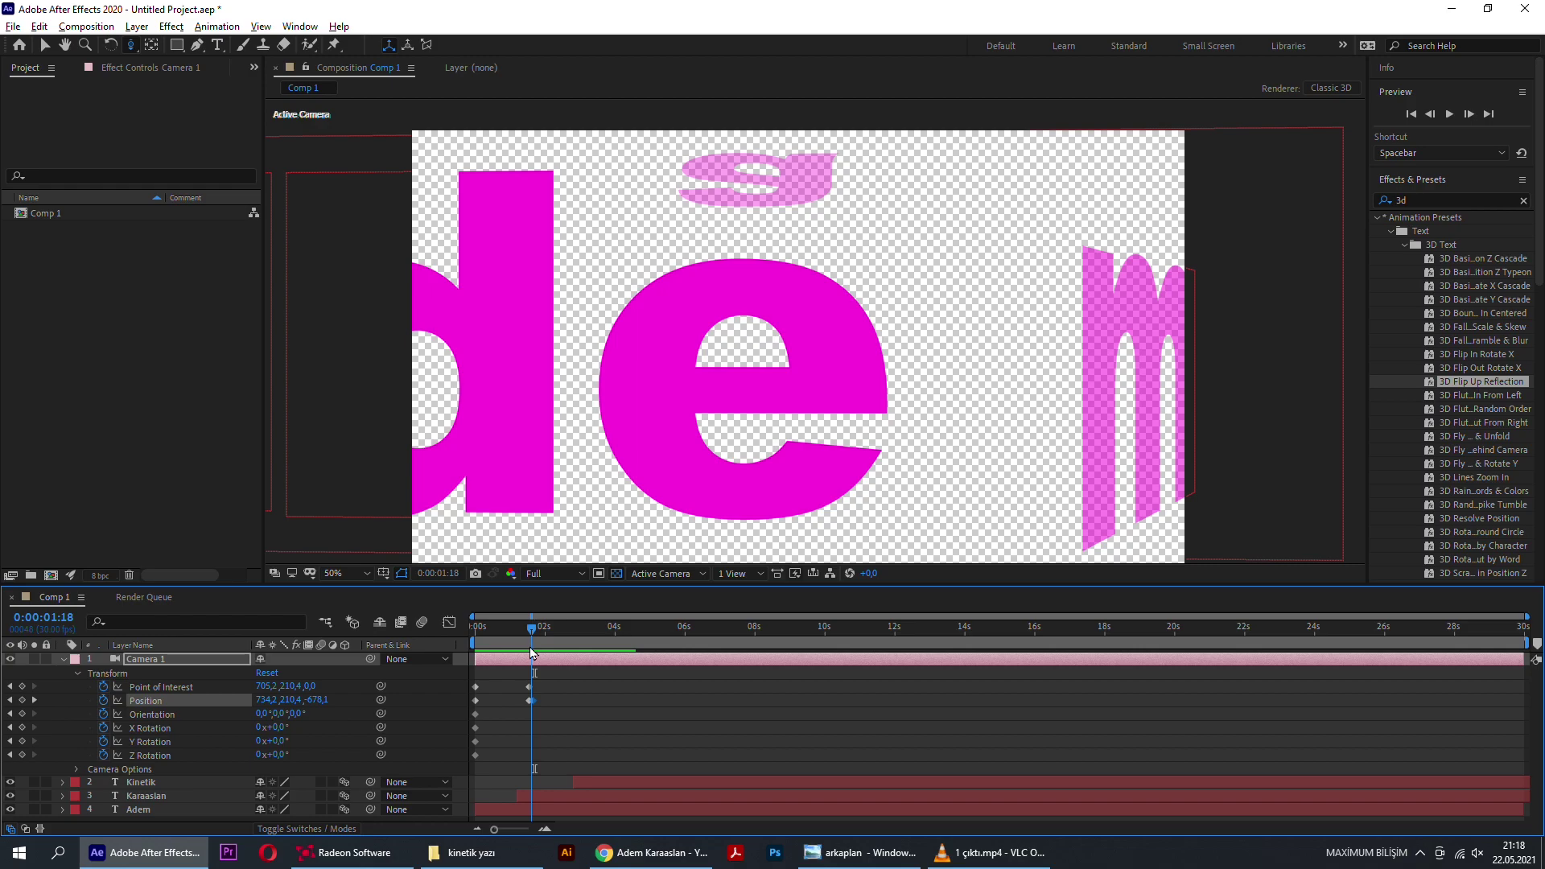
drag(531, 652, 442, 637)
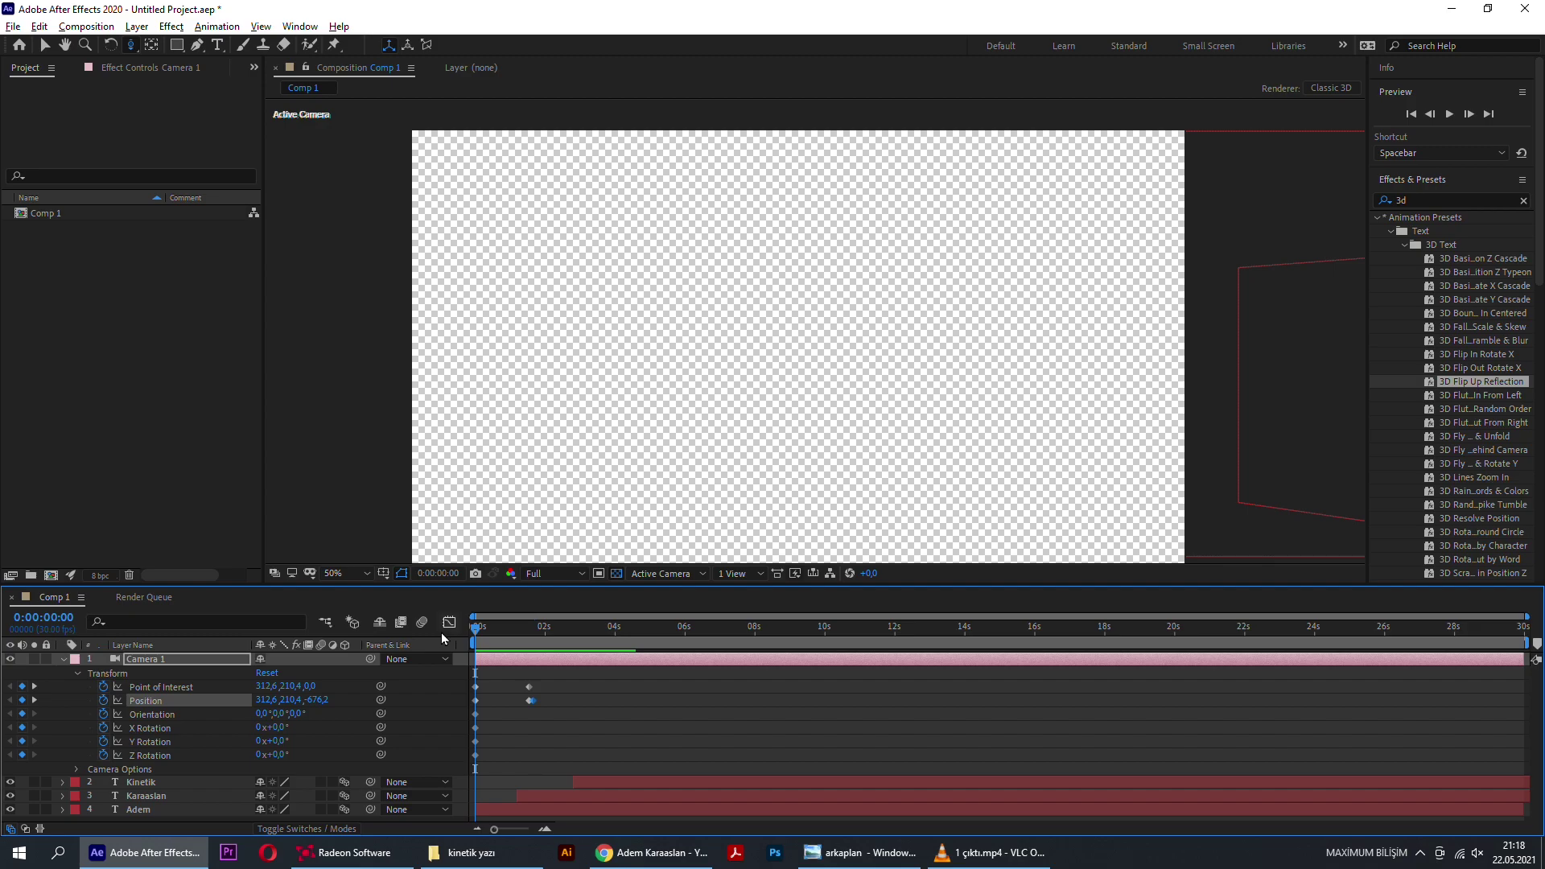
key(space)
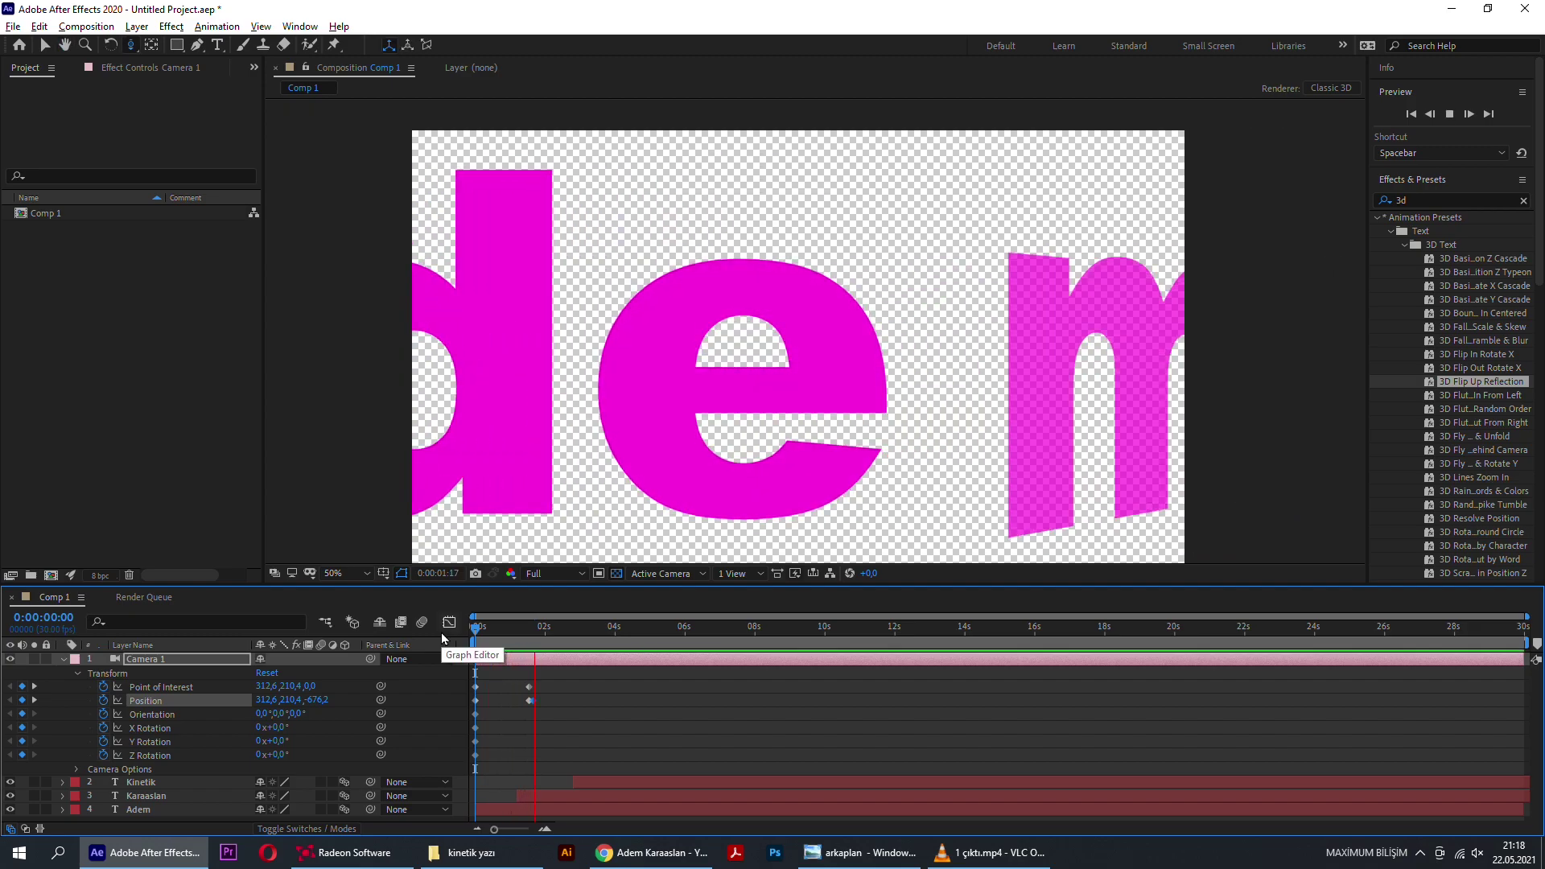
click(544, 631)
drag(545, 633, 590, 633)
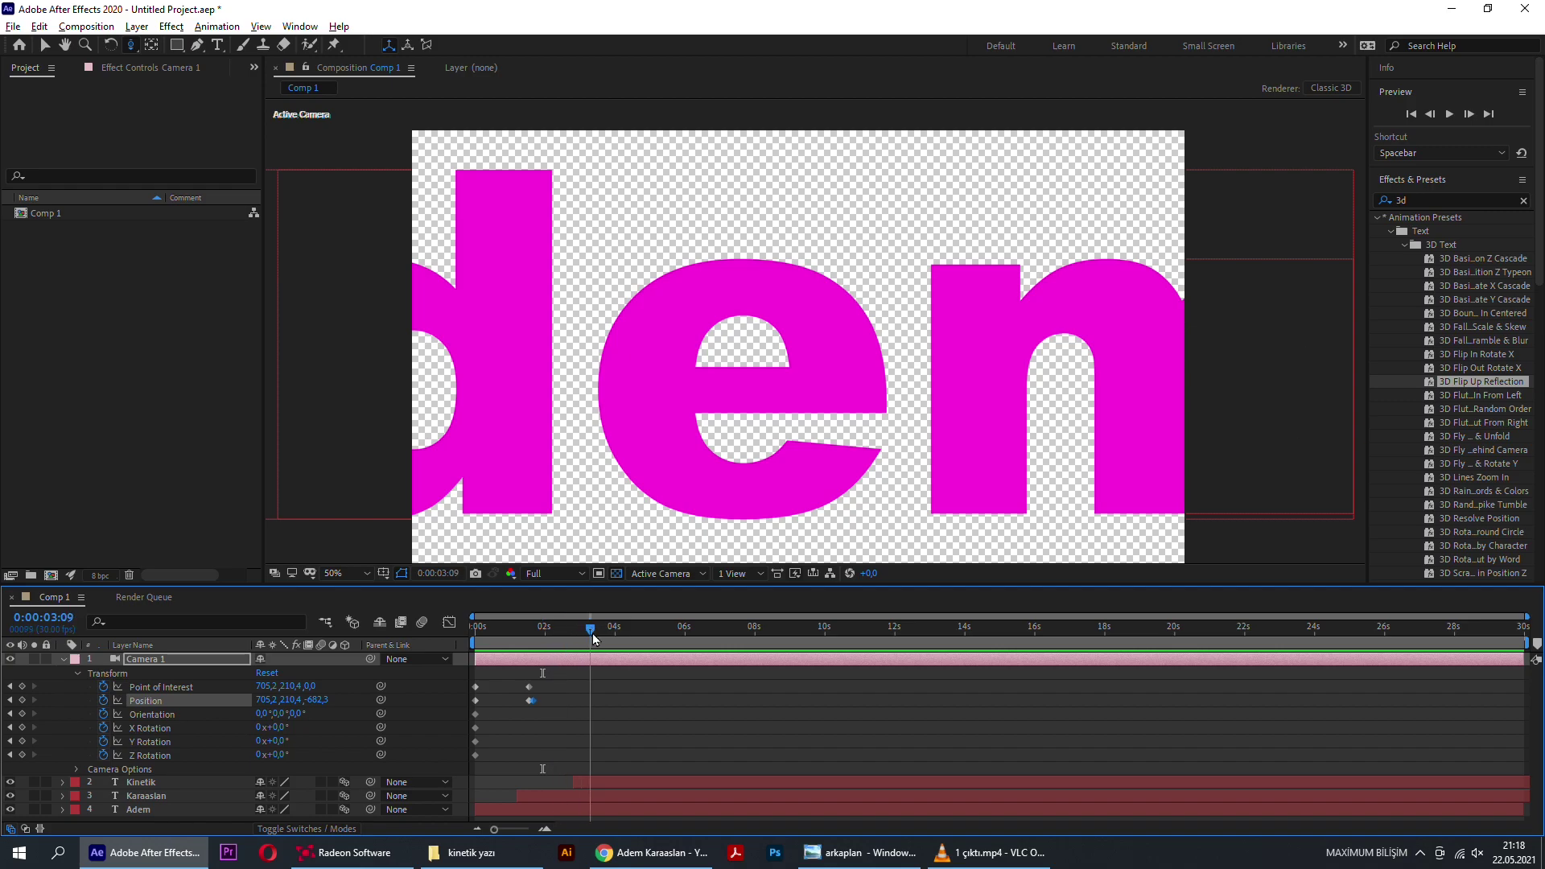
Step: At 0:00:03:09, pull the camera back to 929.2,373.9,-2300.8 to reveal 'Adem Karaaslan', then preview
mouse_move(698, 412)
mouse_down()
mouse_move(709, 494)
mouse_move(807, 510)
mouse_up()
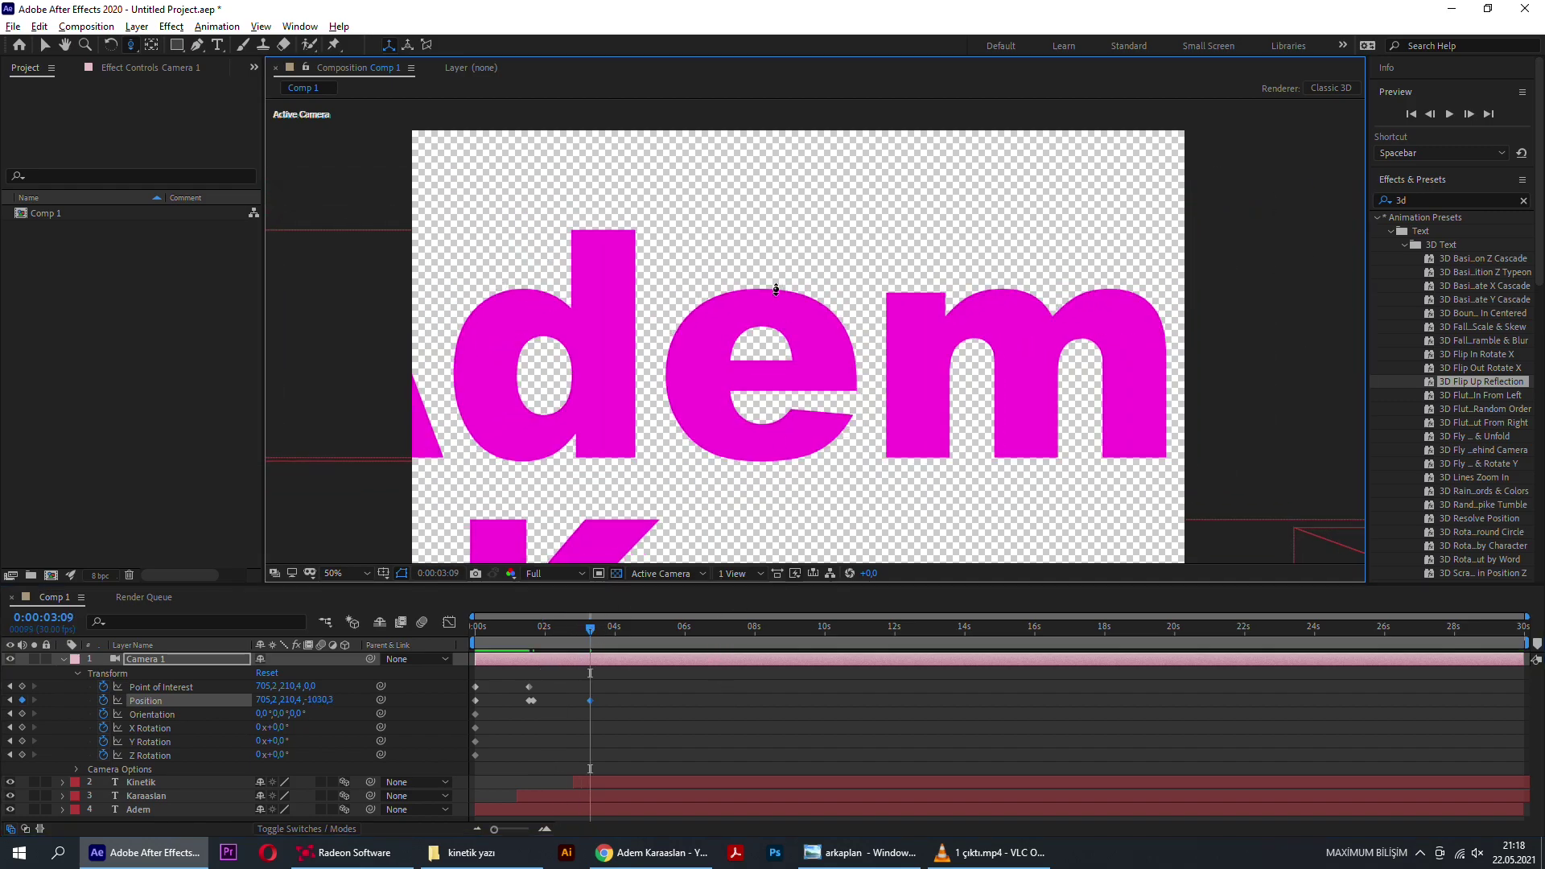
mouse_move(839, 272)
mouse_down()
mouse_move(814, 456)
mouse_move(818, 388)
mouse_up()
key(c)
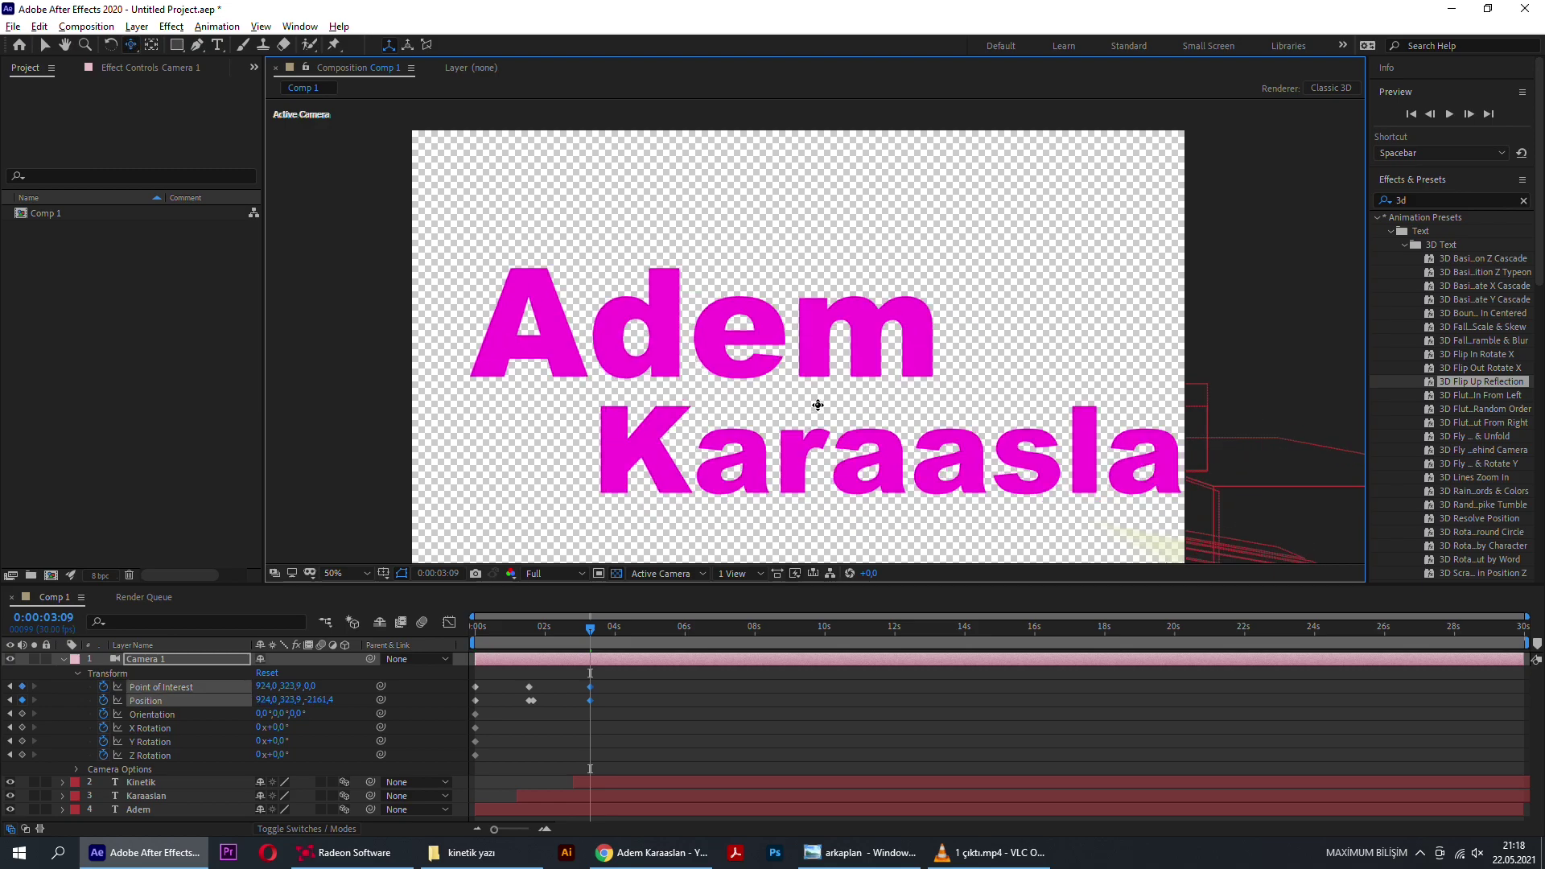
scroll(814, 414, down, 5)
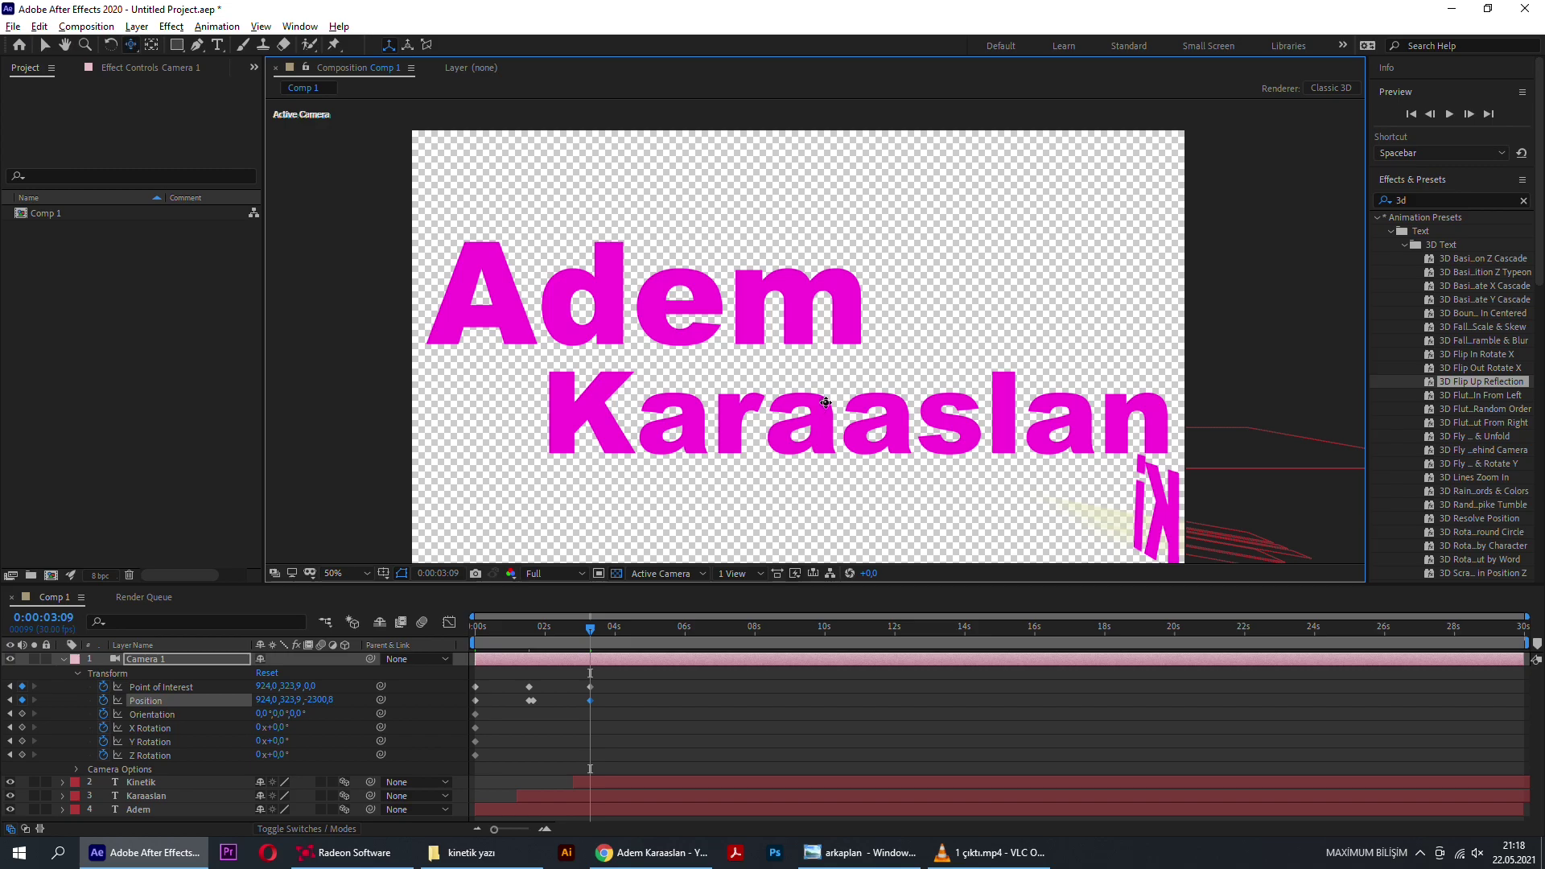
key(h)
drag(819, 352, 813, 328)
key(c)
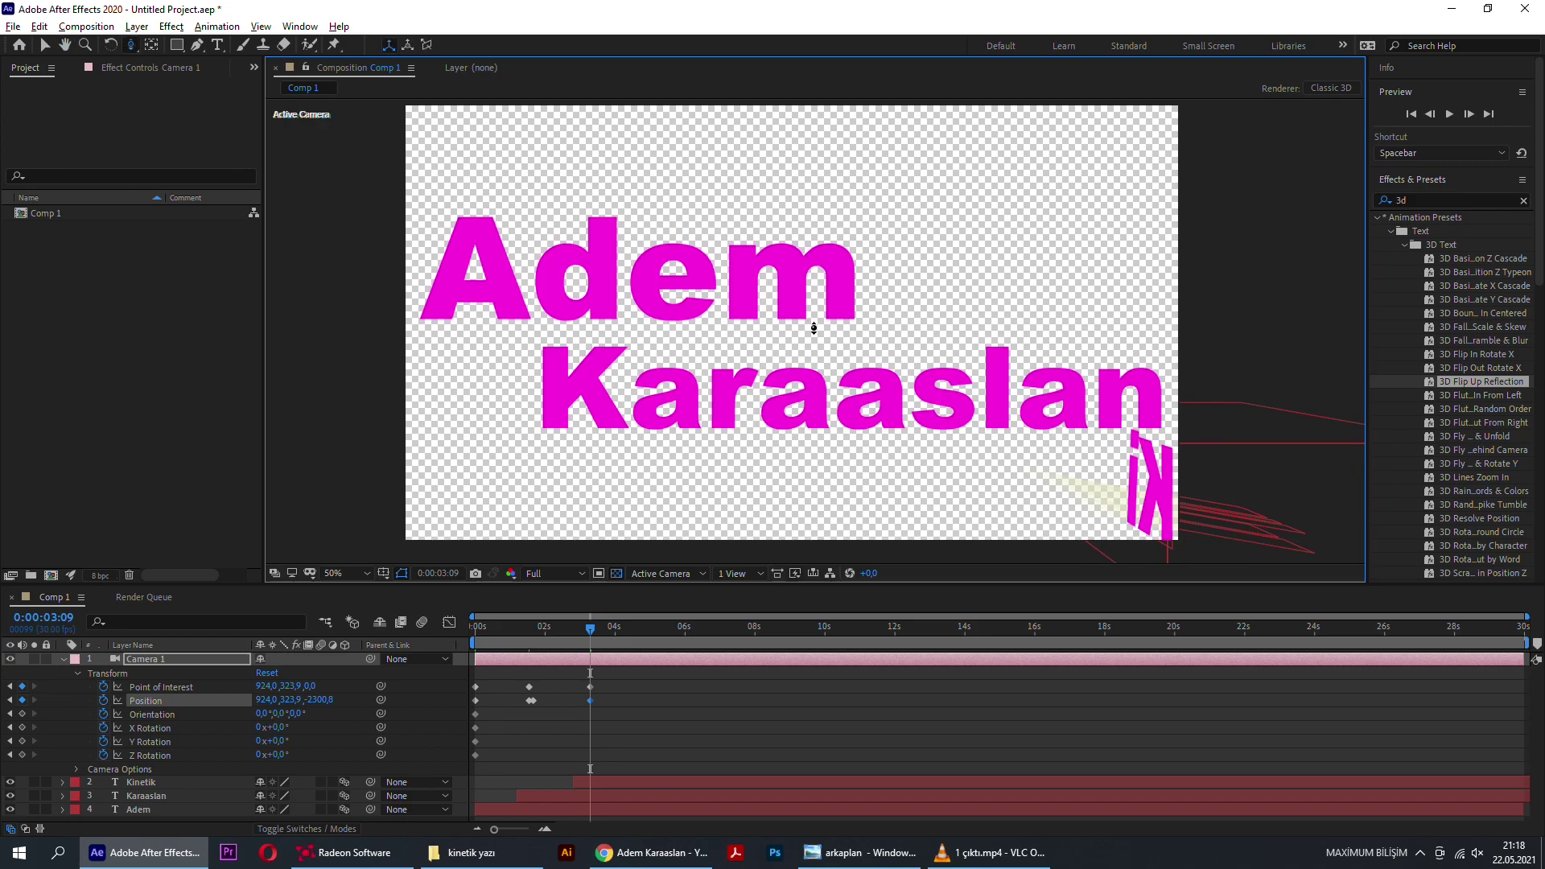
key(c)
key(c)
drag(812, 309, 675, 506)
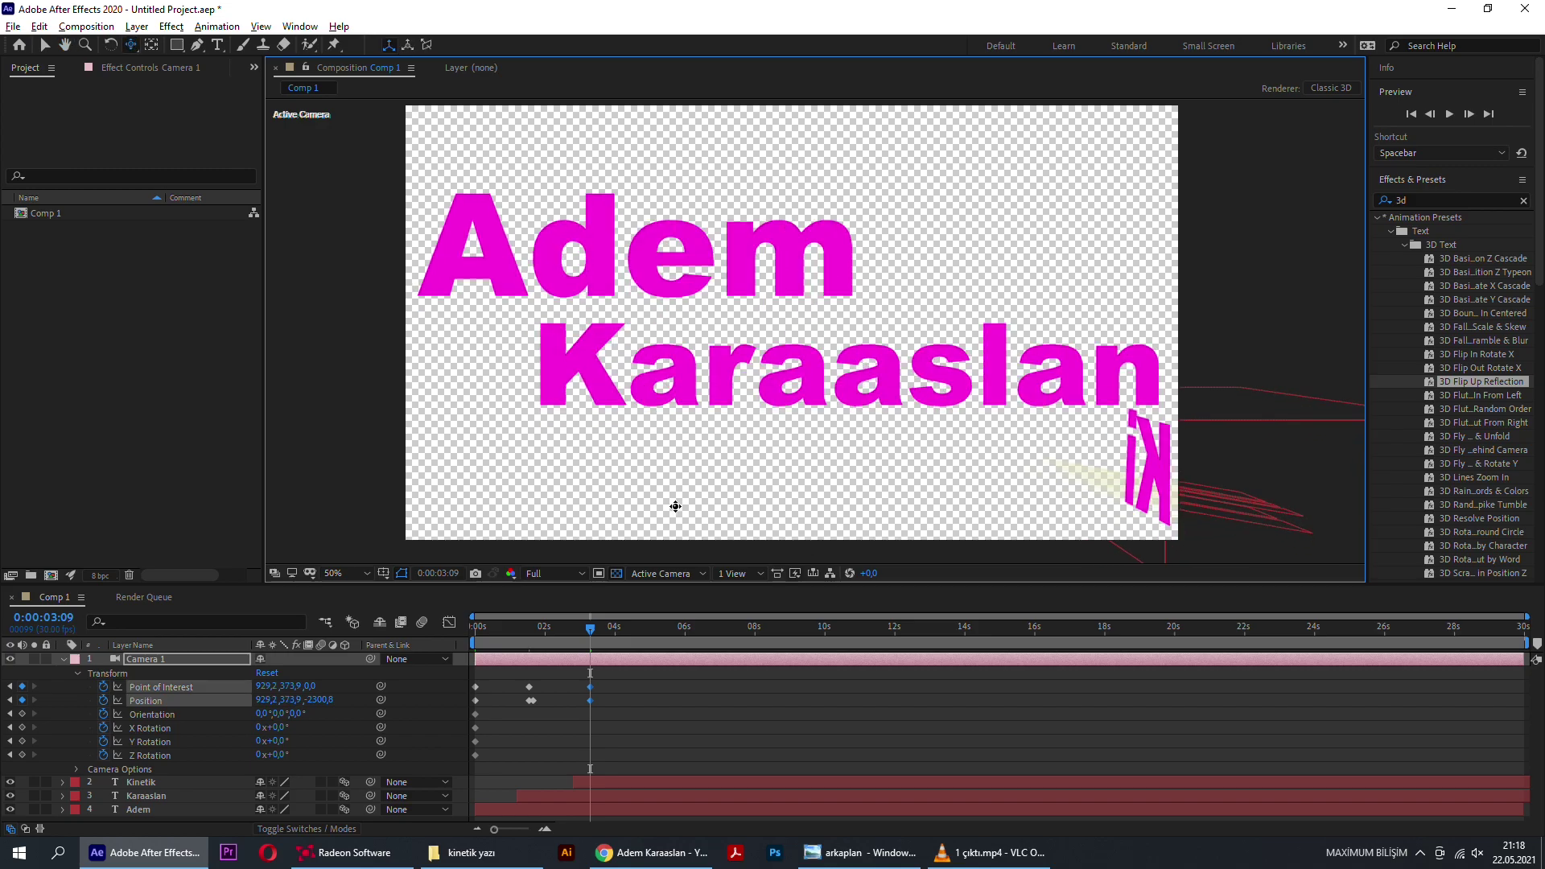
drag(552, 624, 381, 623)
key(space)
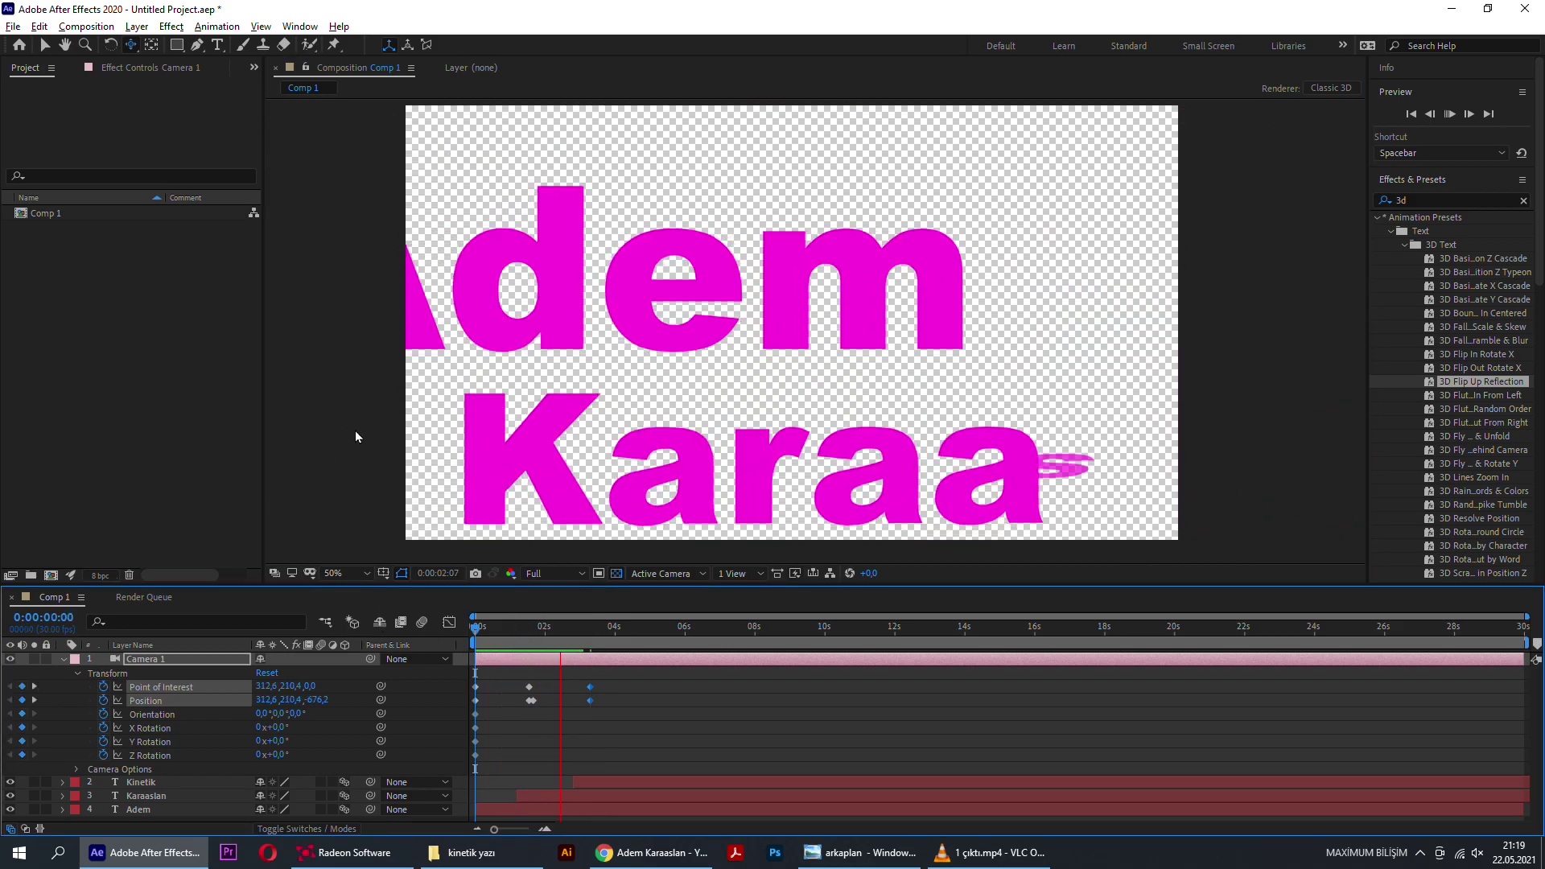
Step: Shift the second Position keyframe slightly later and preview the camera move from the start
key(space)
alt+scroll(529, 727, up, 3)
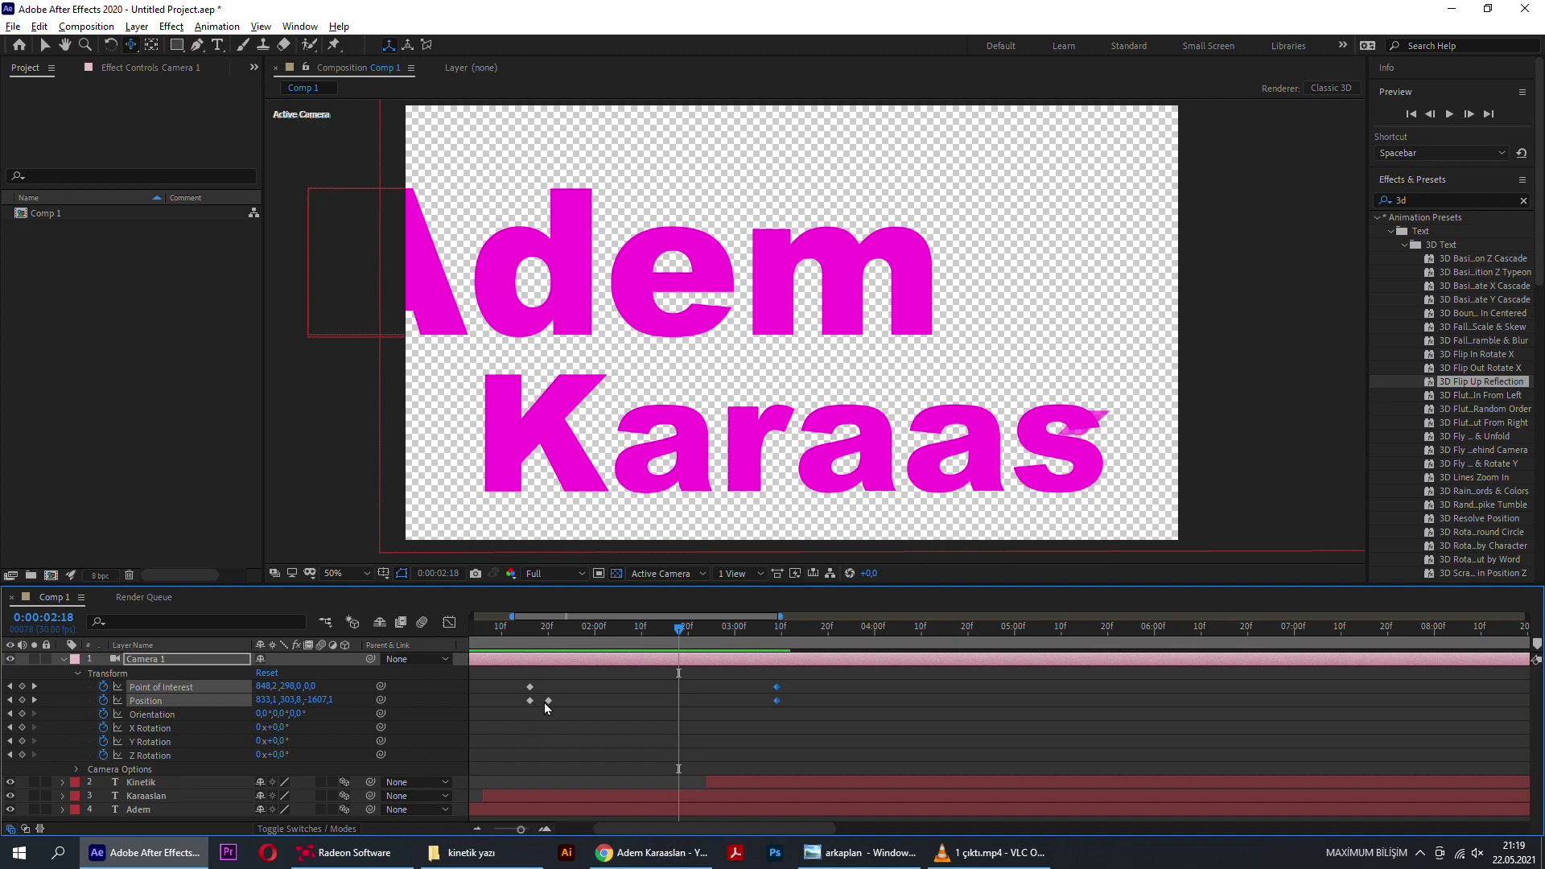
drag(547, 701, 566, 701)
alt+scroll(566, 700, down, 5)
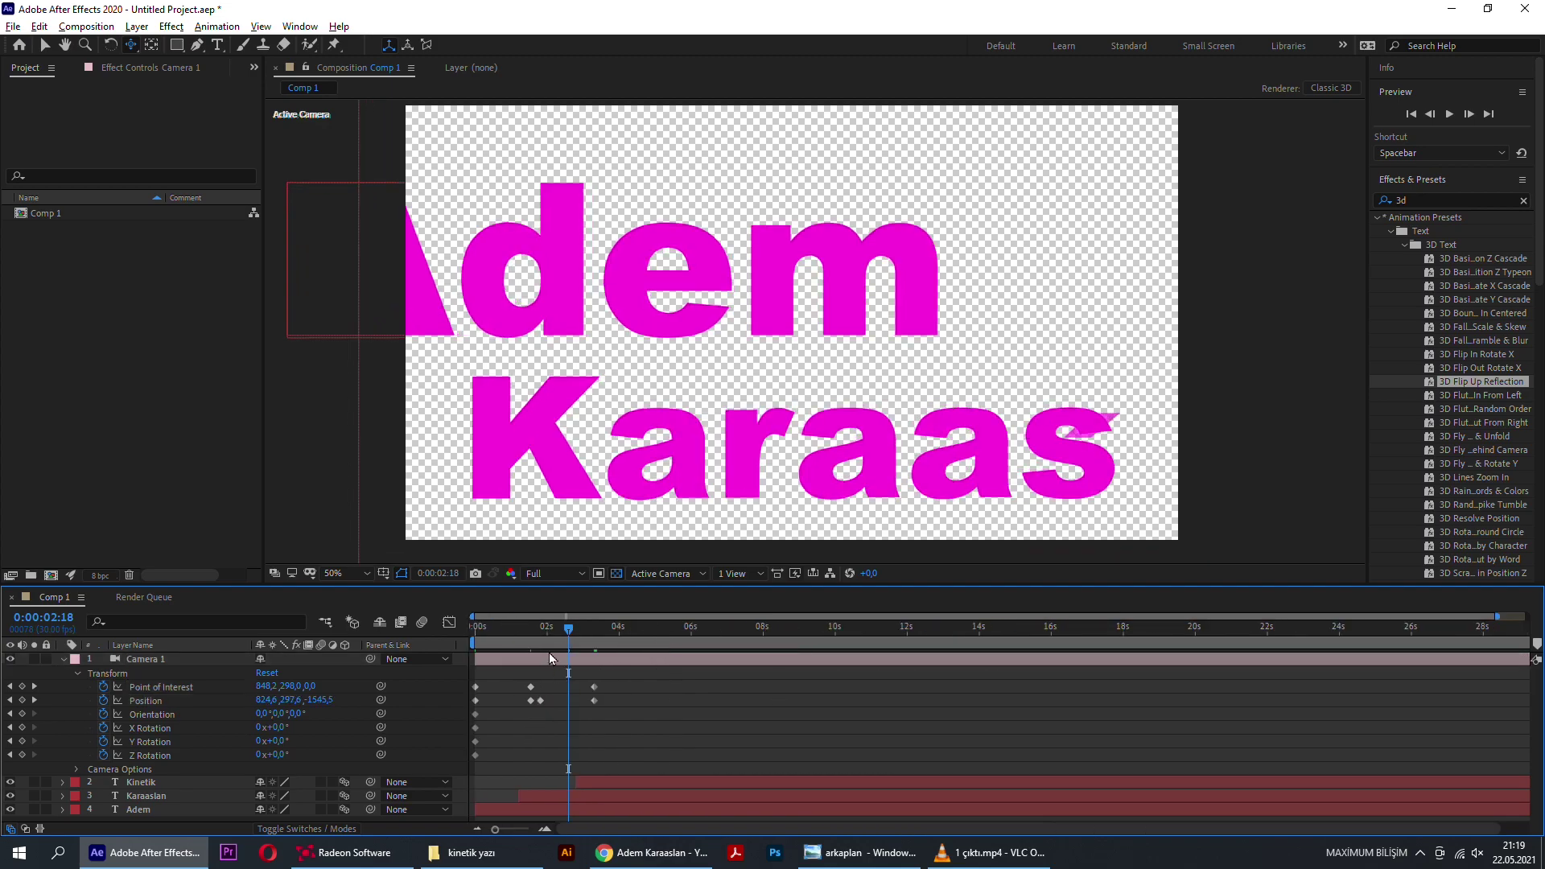
drag(568, 629, 514, 631)
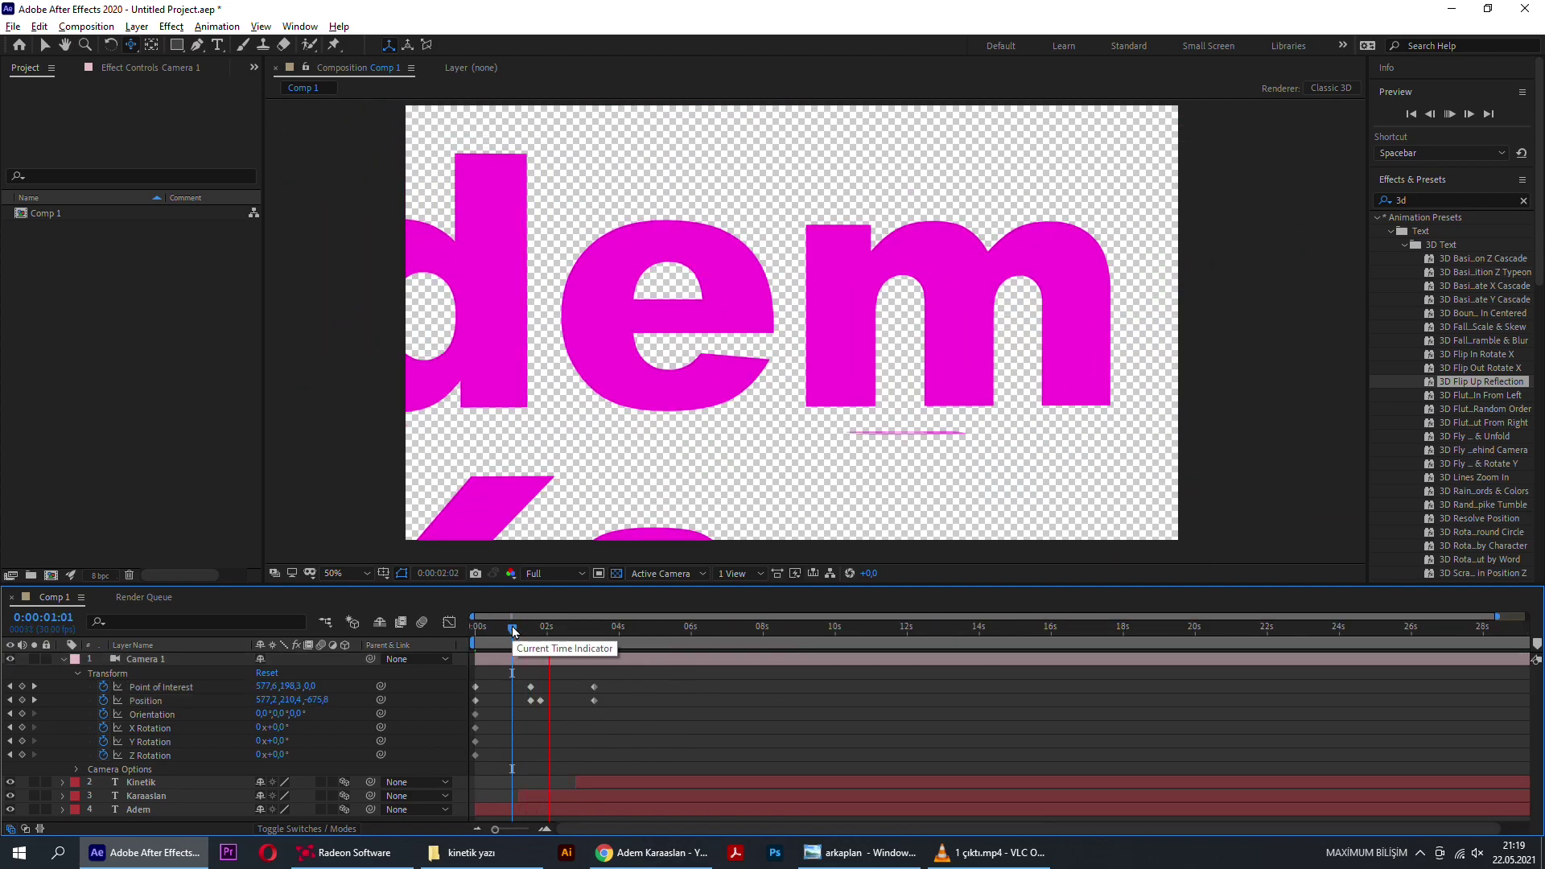
key(space)
key(space)
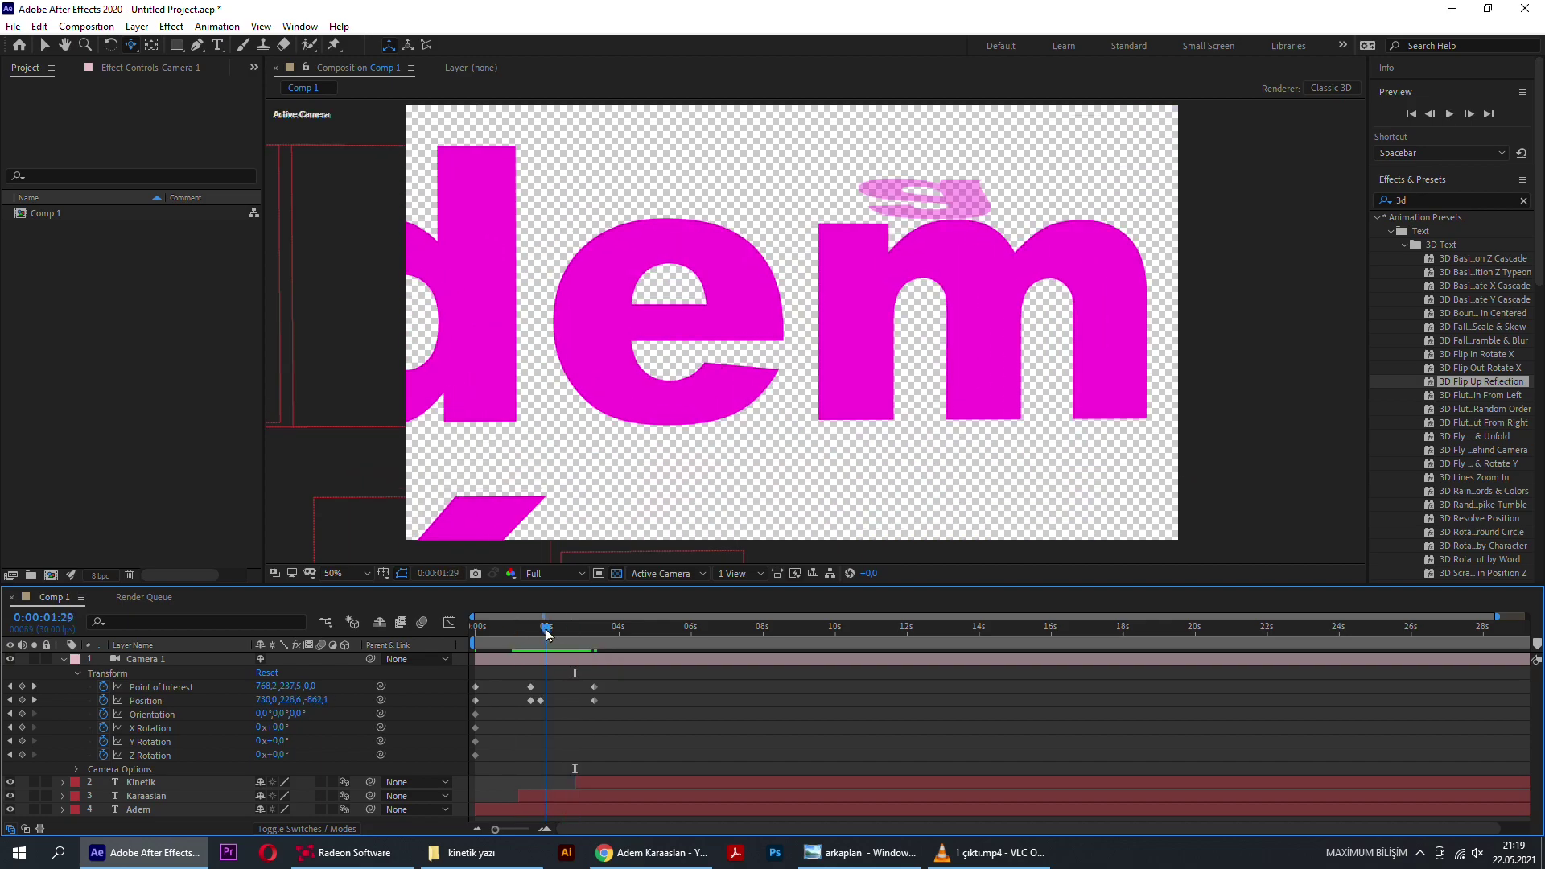
key(k)
alt+scroll(522, 683, up, 5)
drag(629, 627, 326, 656)
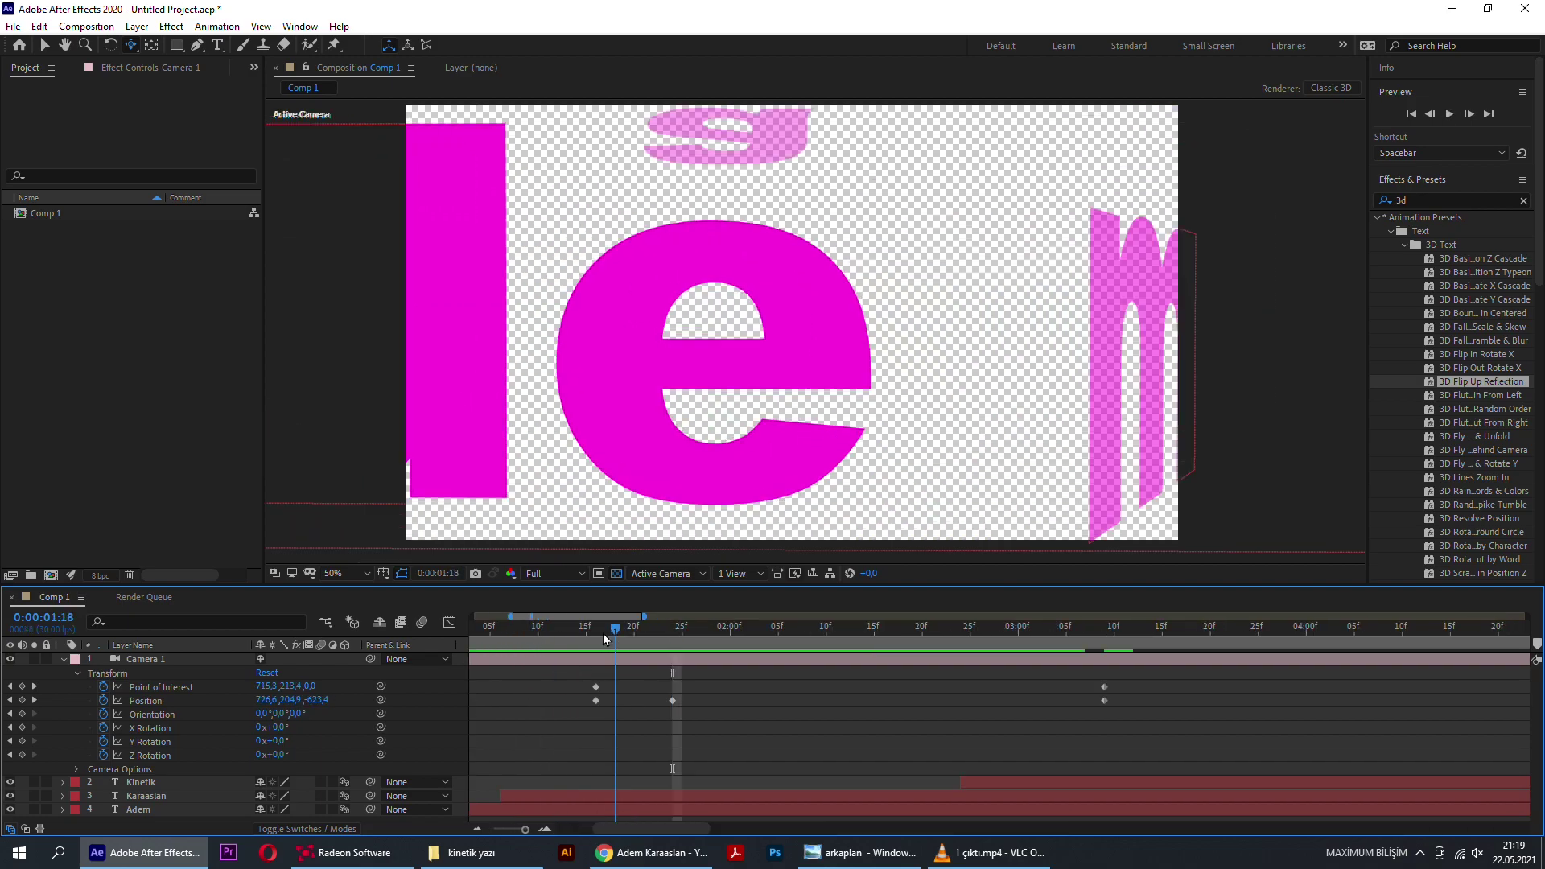
key(space)
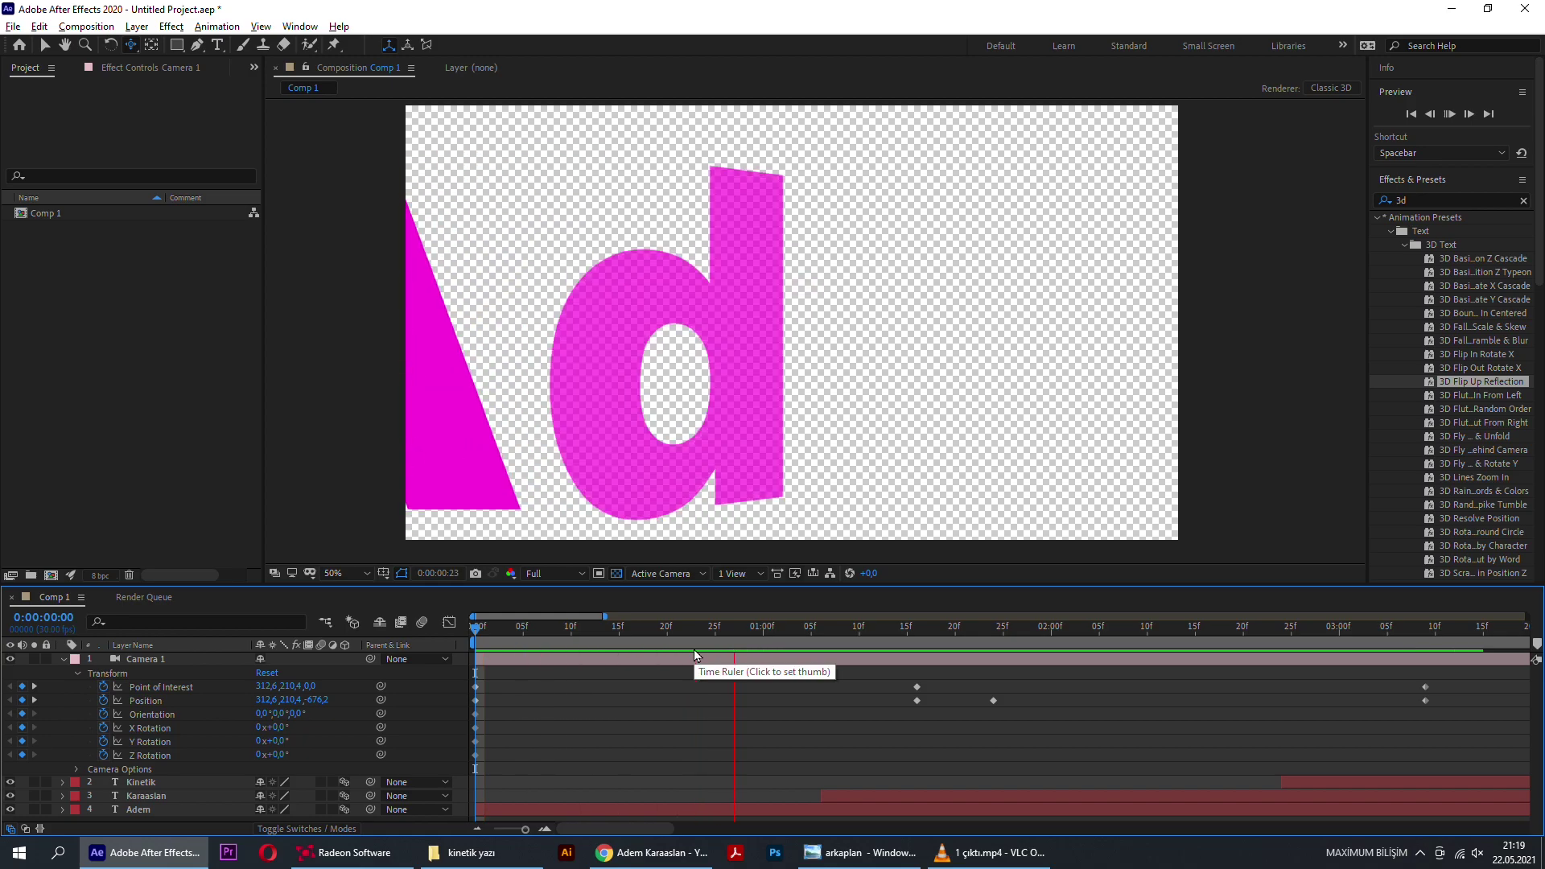
Step: Apply Keyframe Assistant > Easy Ease to the middle camera Position keyframe
click(994, 700)
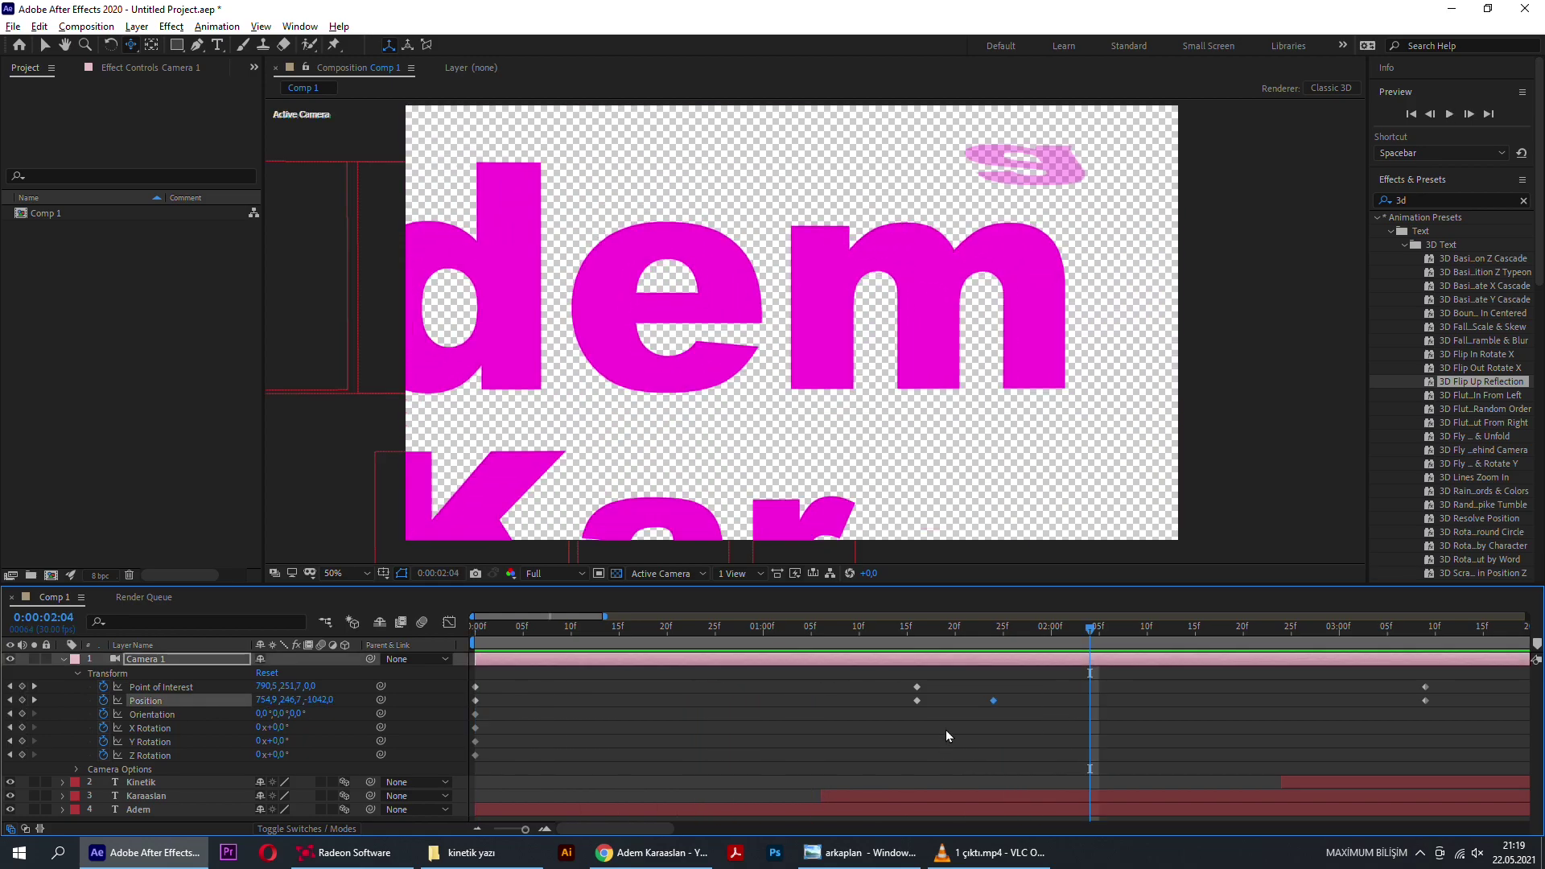
right_click(993, 702)
mouse_move(1127, 688)
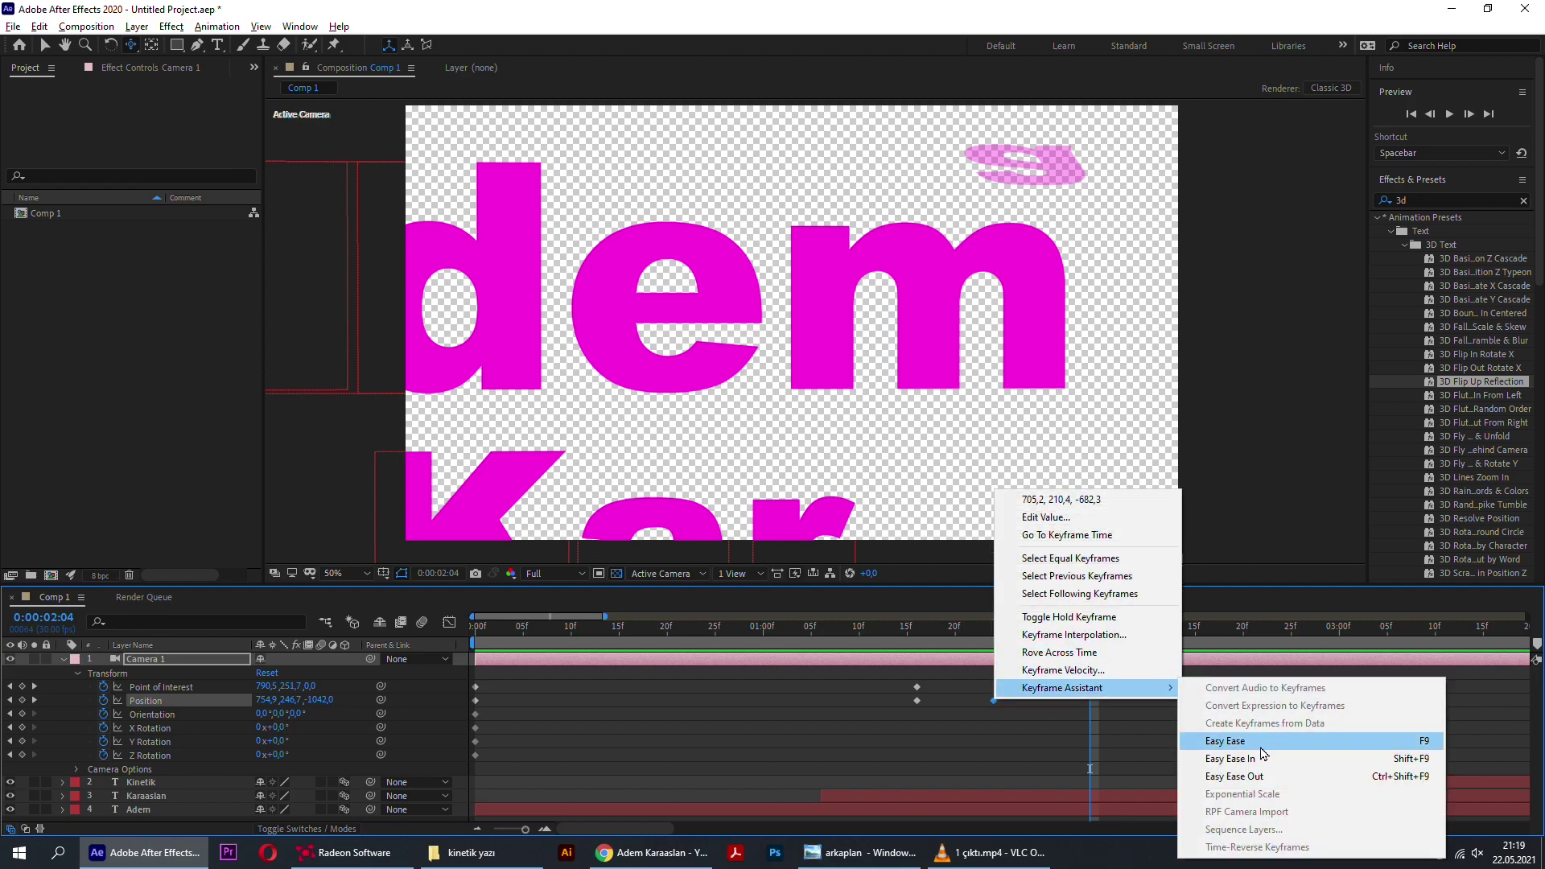
click(1261, 747)
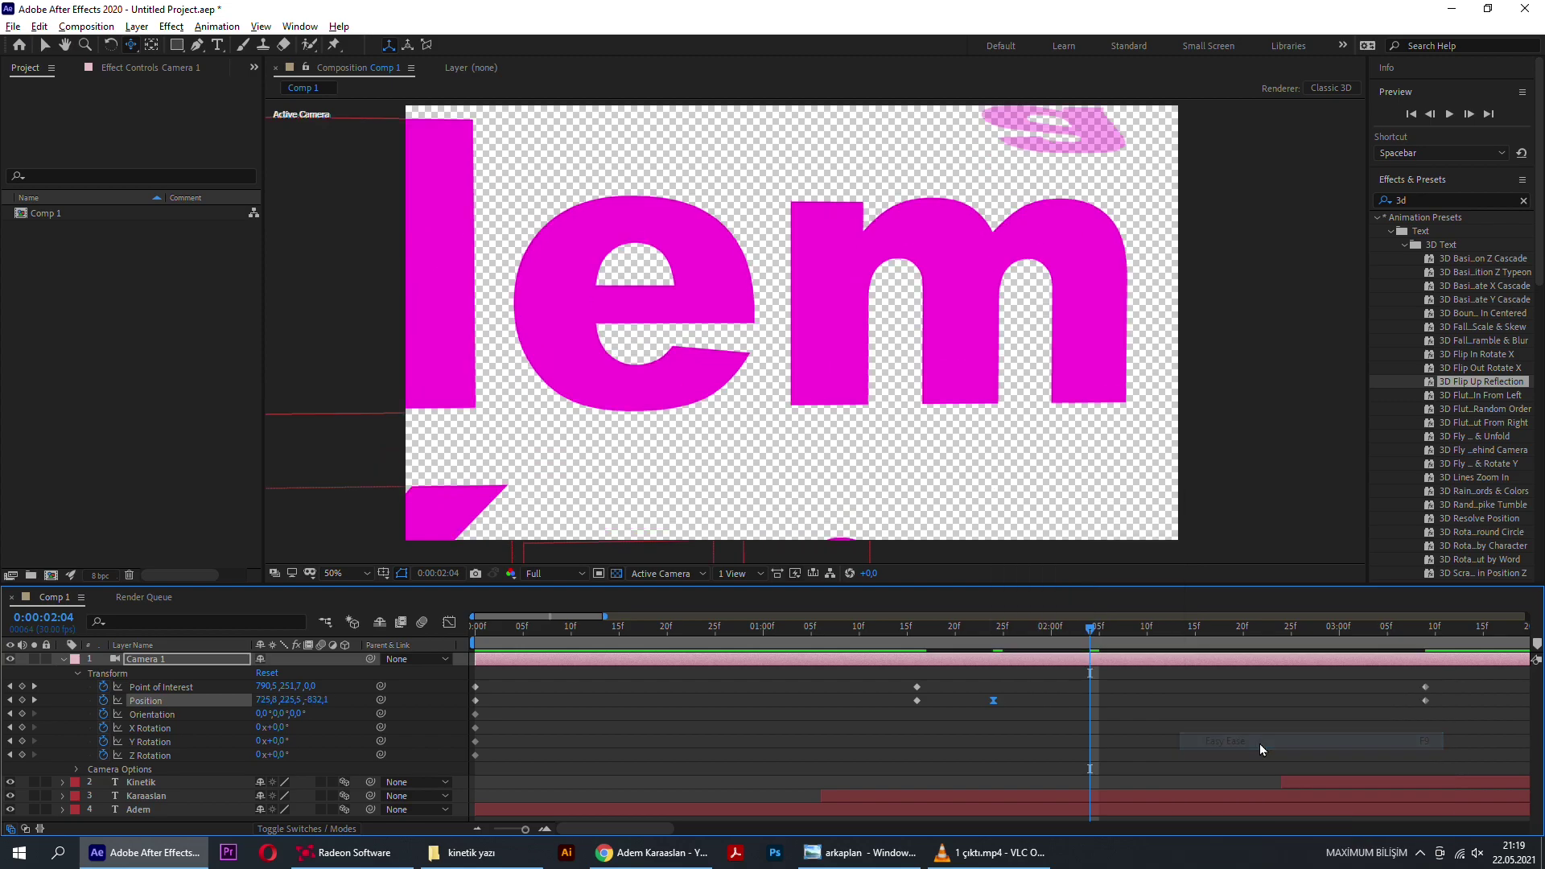
scroll(1021, 709, down, 3)
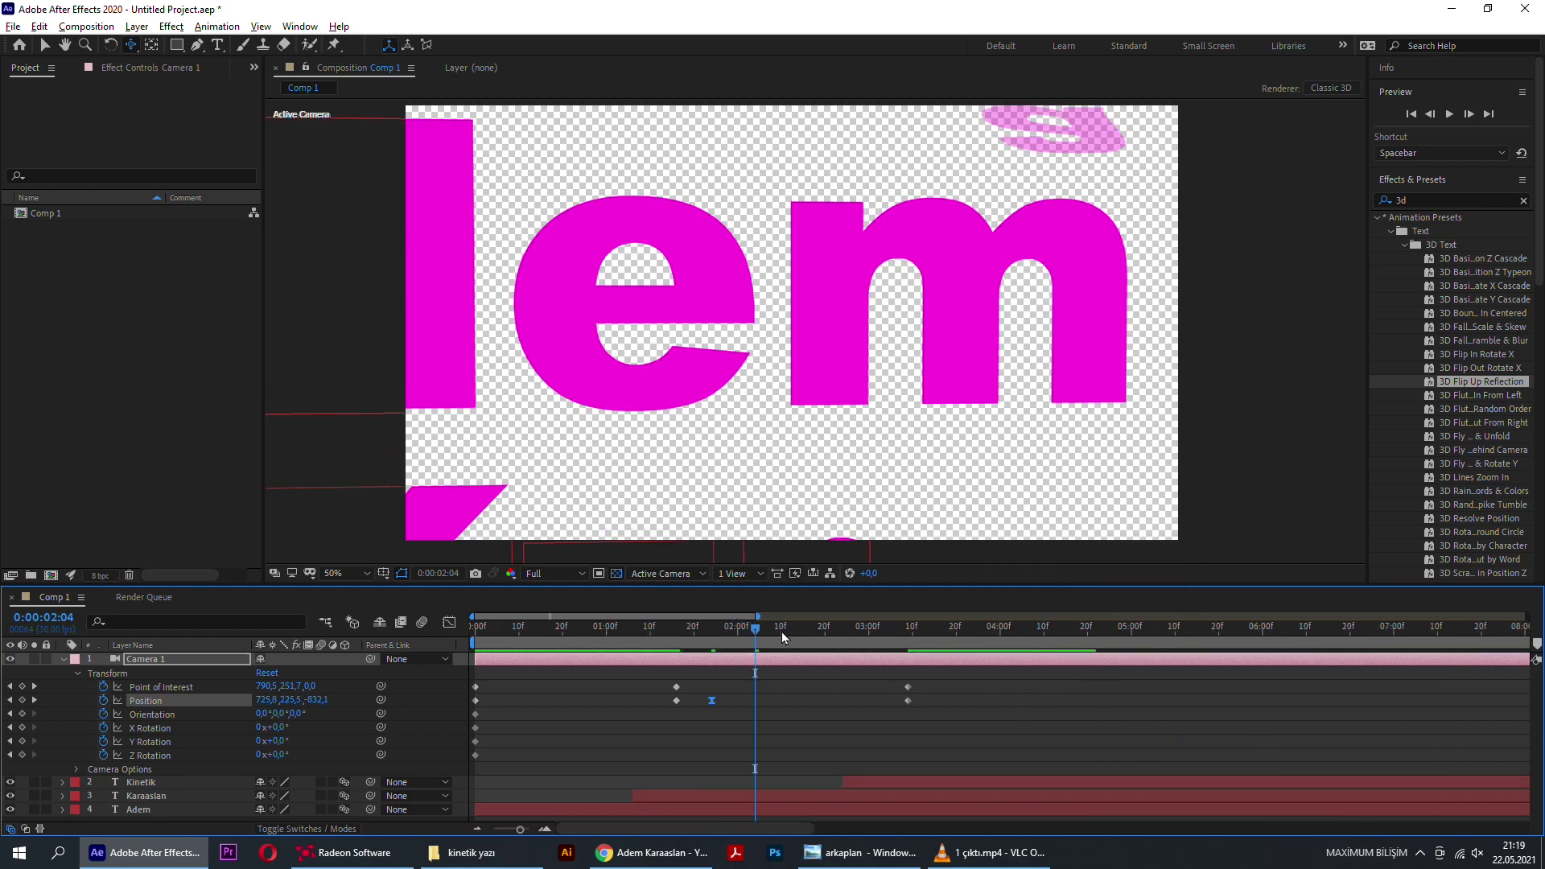
Step: Move the Point of Interest and Position keyframes earlier and easy-ease them with F9
key(space)
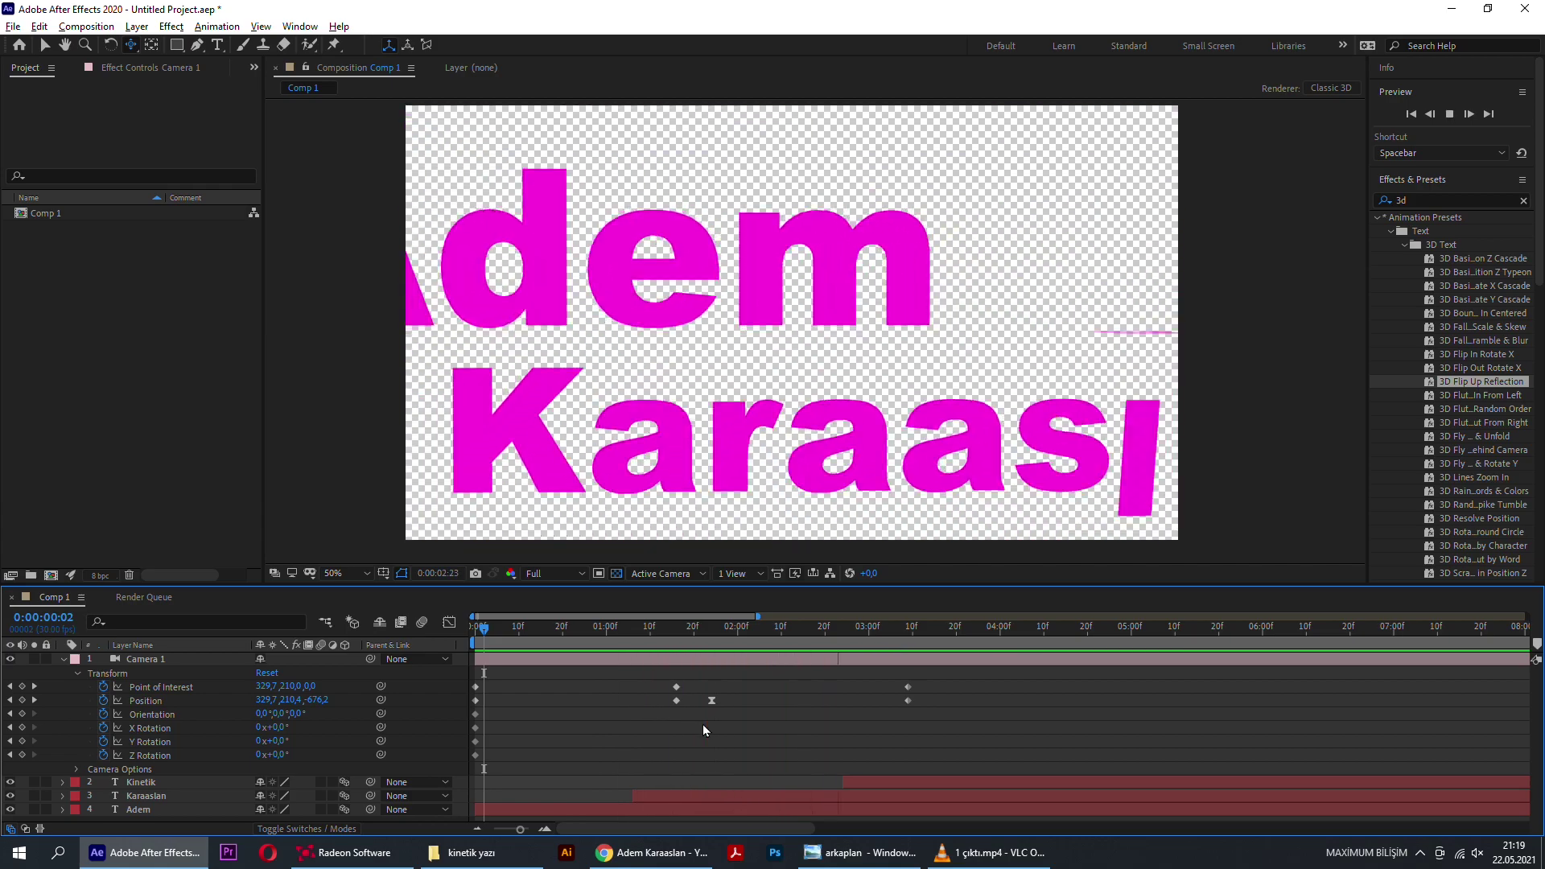
key(space)
drag(730, 673, 705, 716)
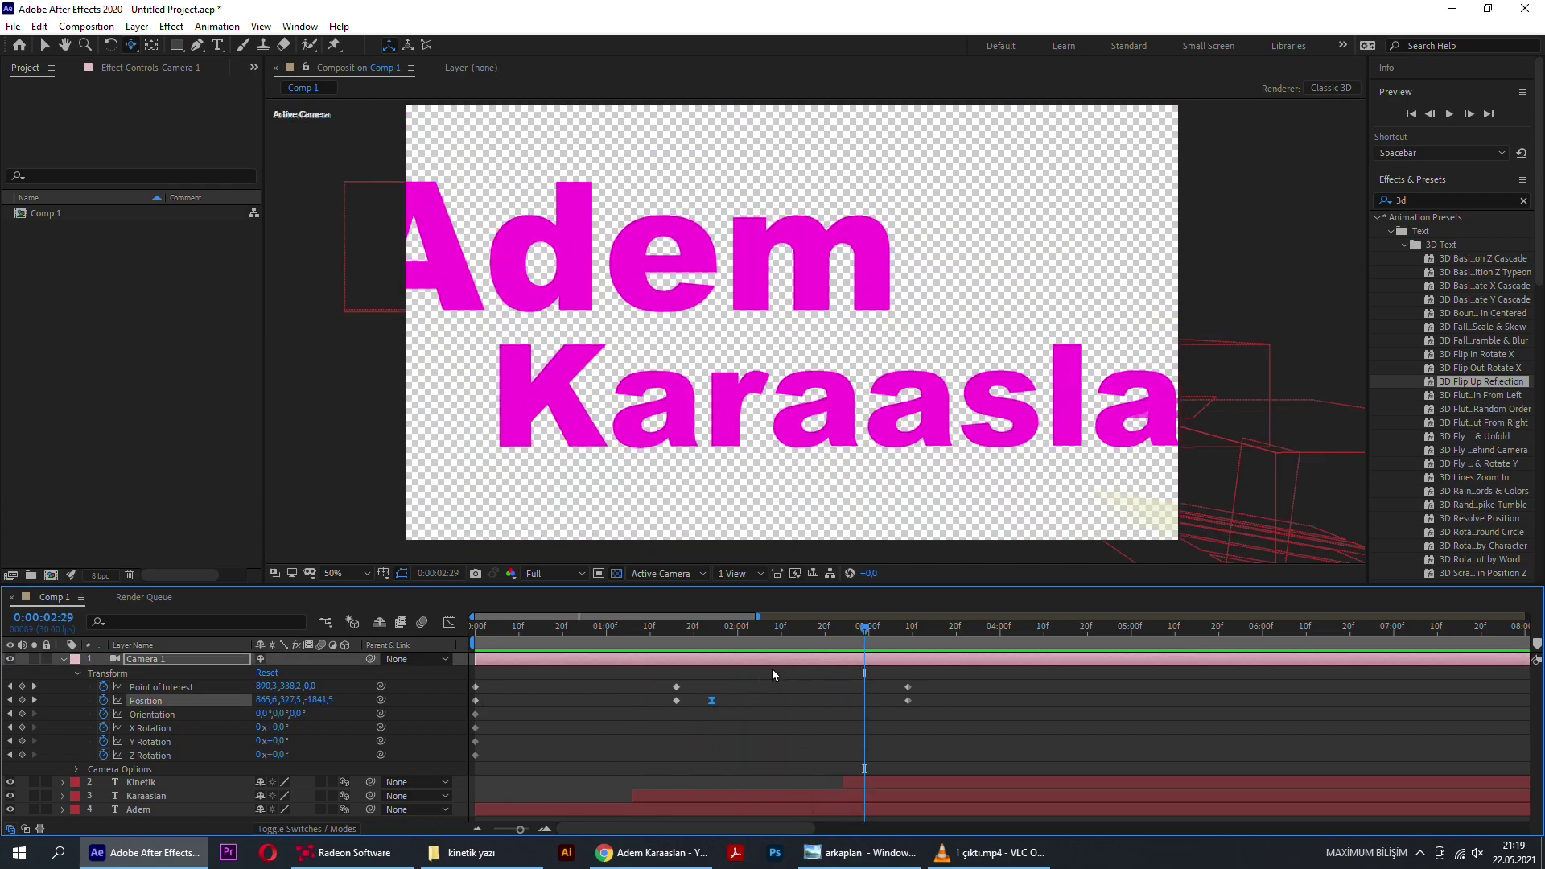
click(667, 649)
key(space)
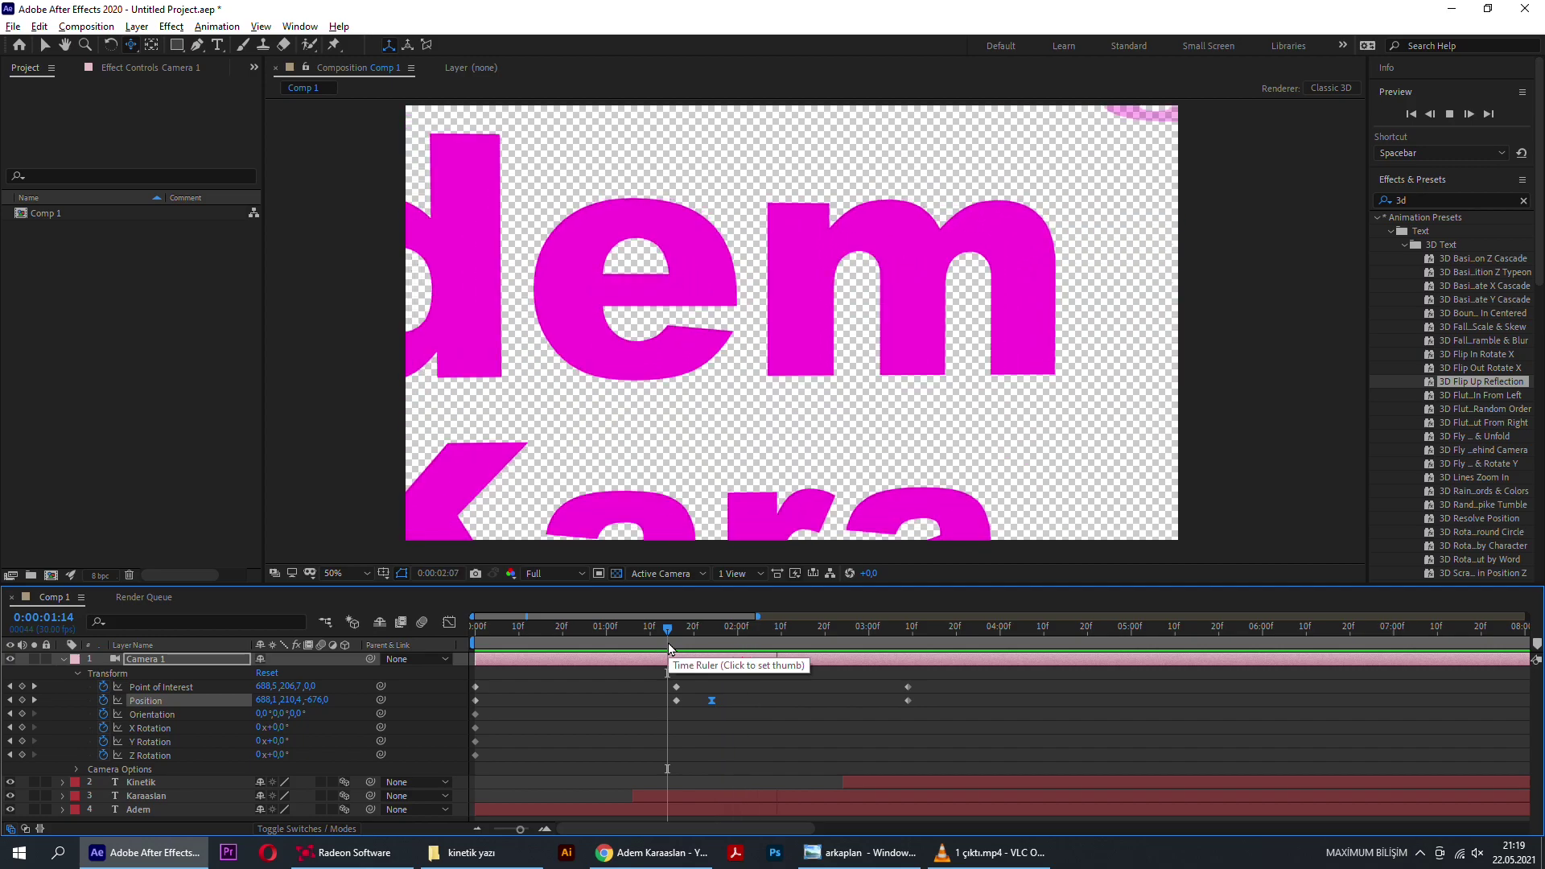
key(space)
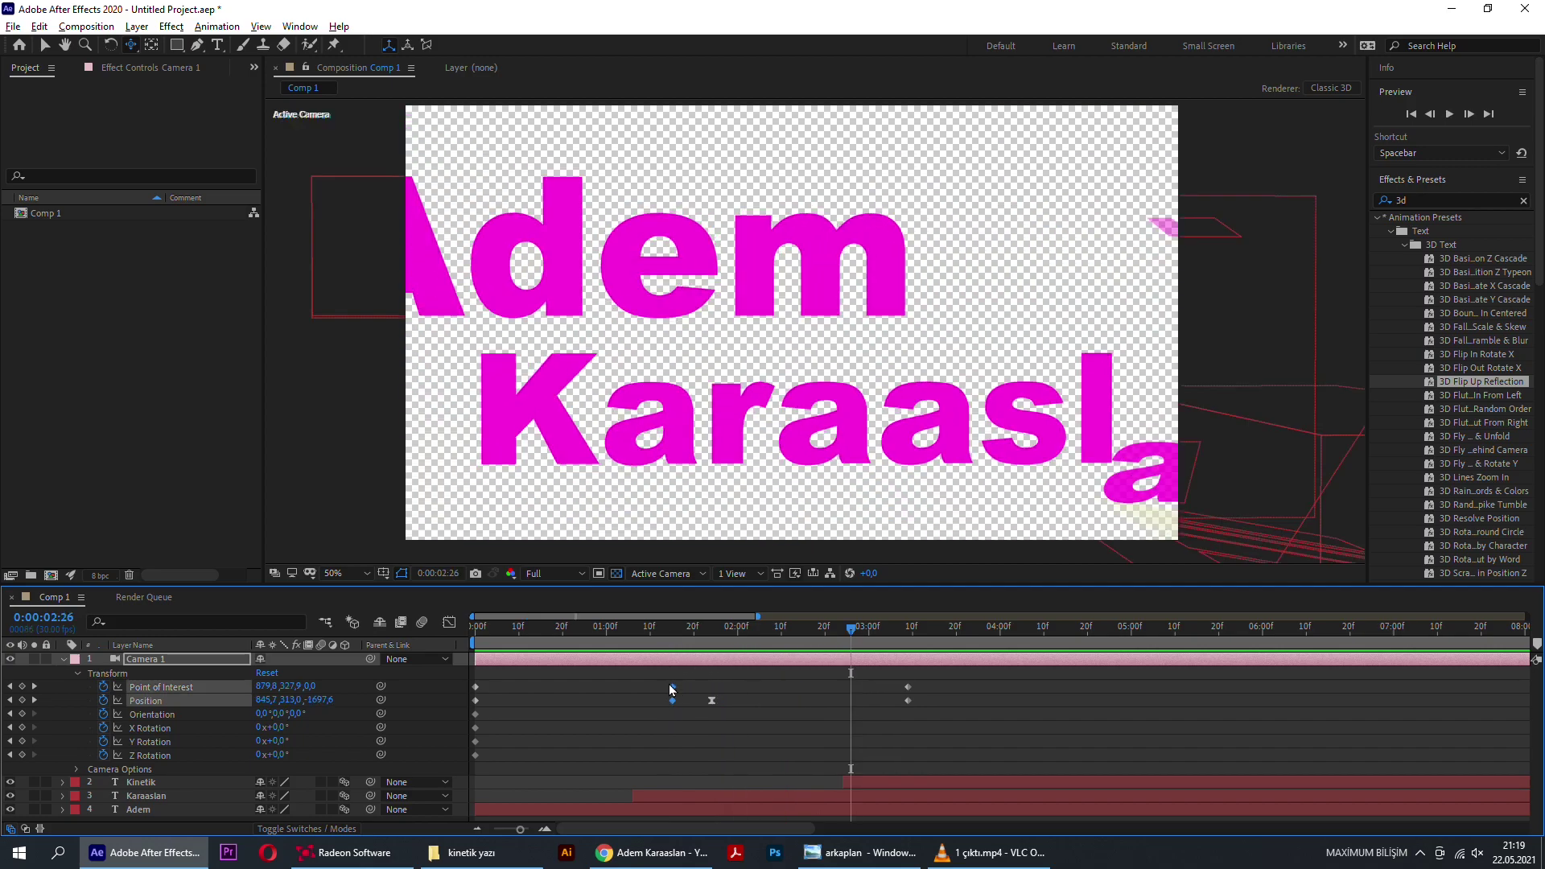
mouse_move(672, 688)
mouse_down()
mouse_move(658, 688)
mouse_move(697, 733)
mouse_move(728, 700)
mouse_up()
key(F9)
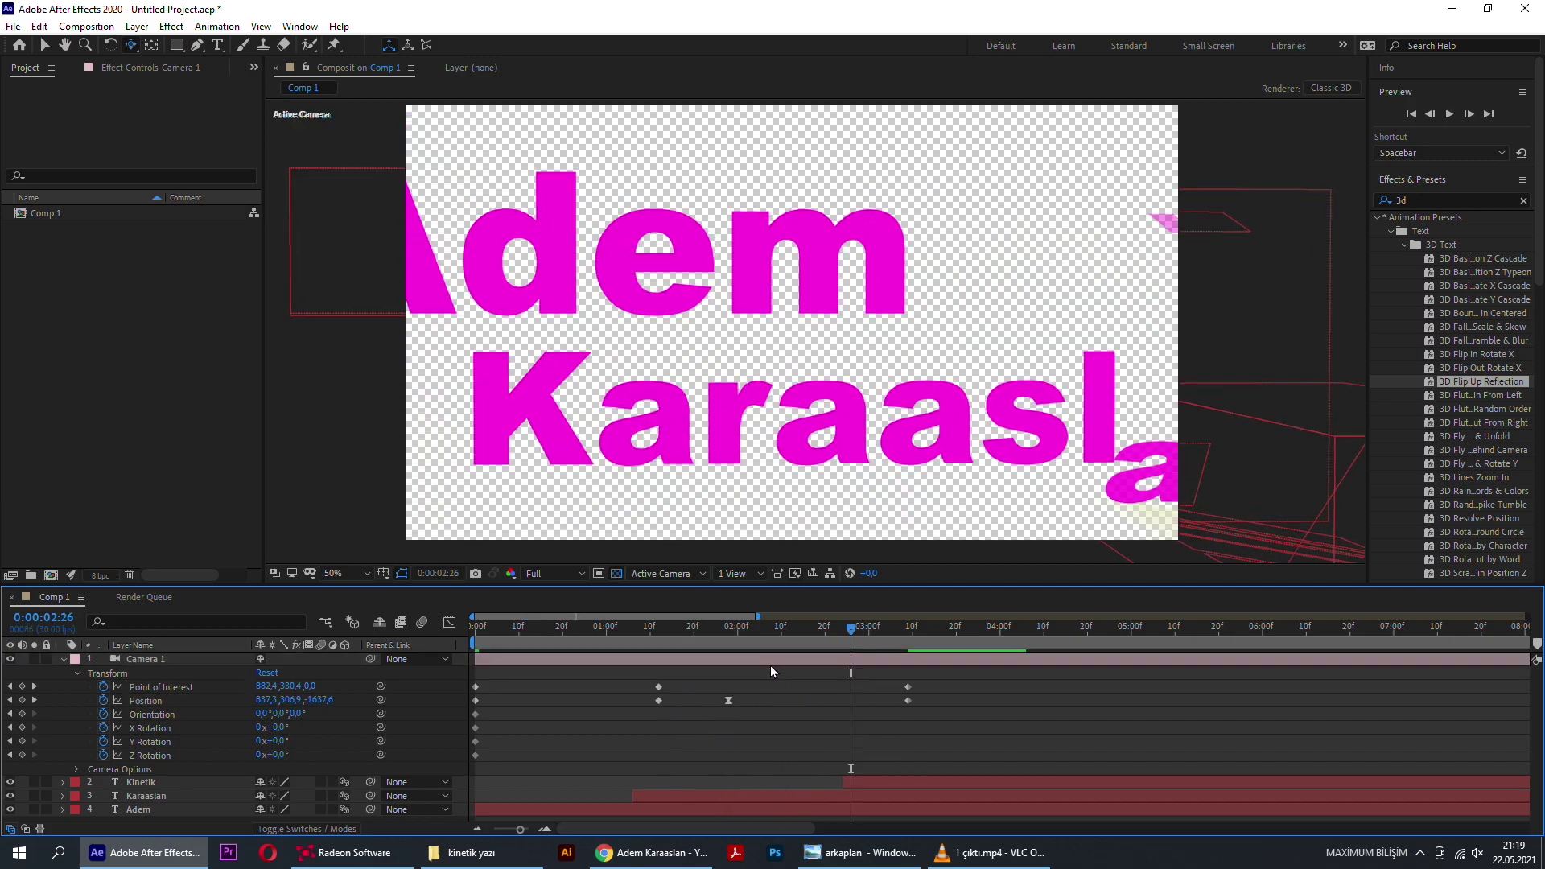
key(space)
Step: Preview the move and place the current time on the camera keyframes near 0:00:03:08
key(minus)
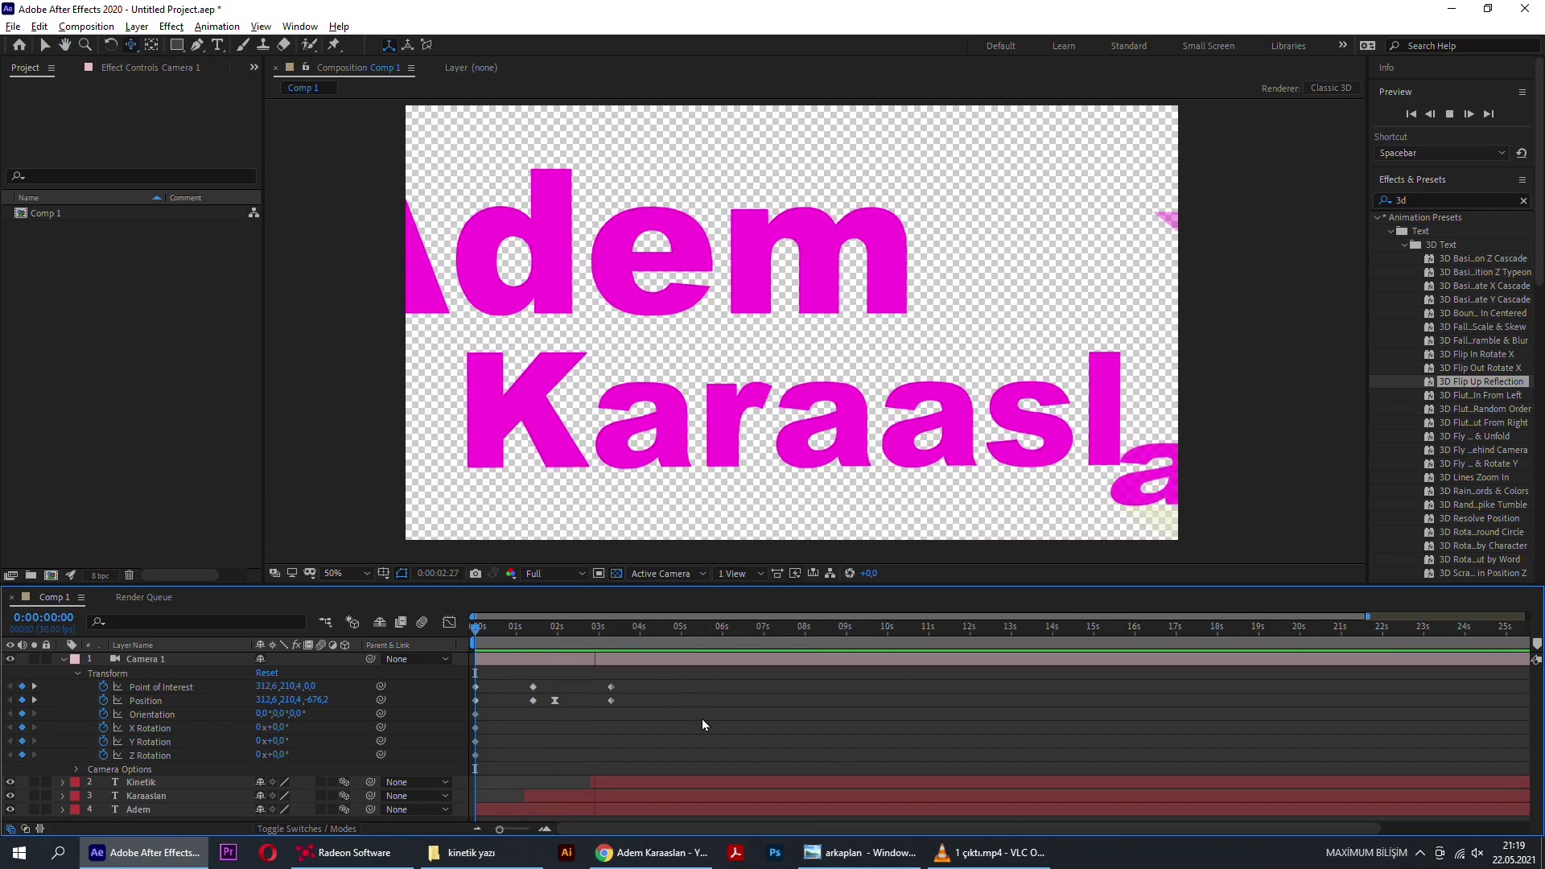
key(space)
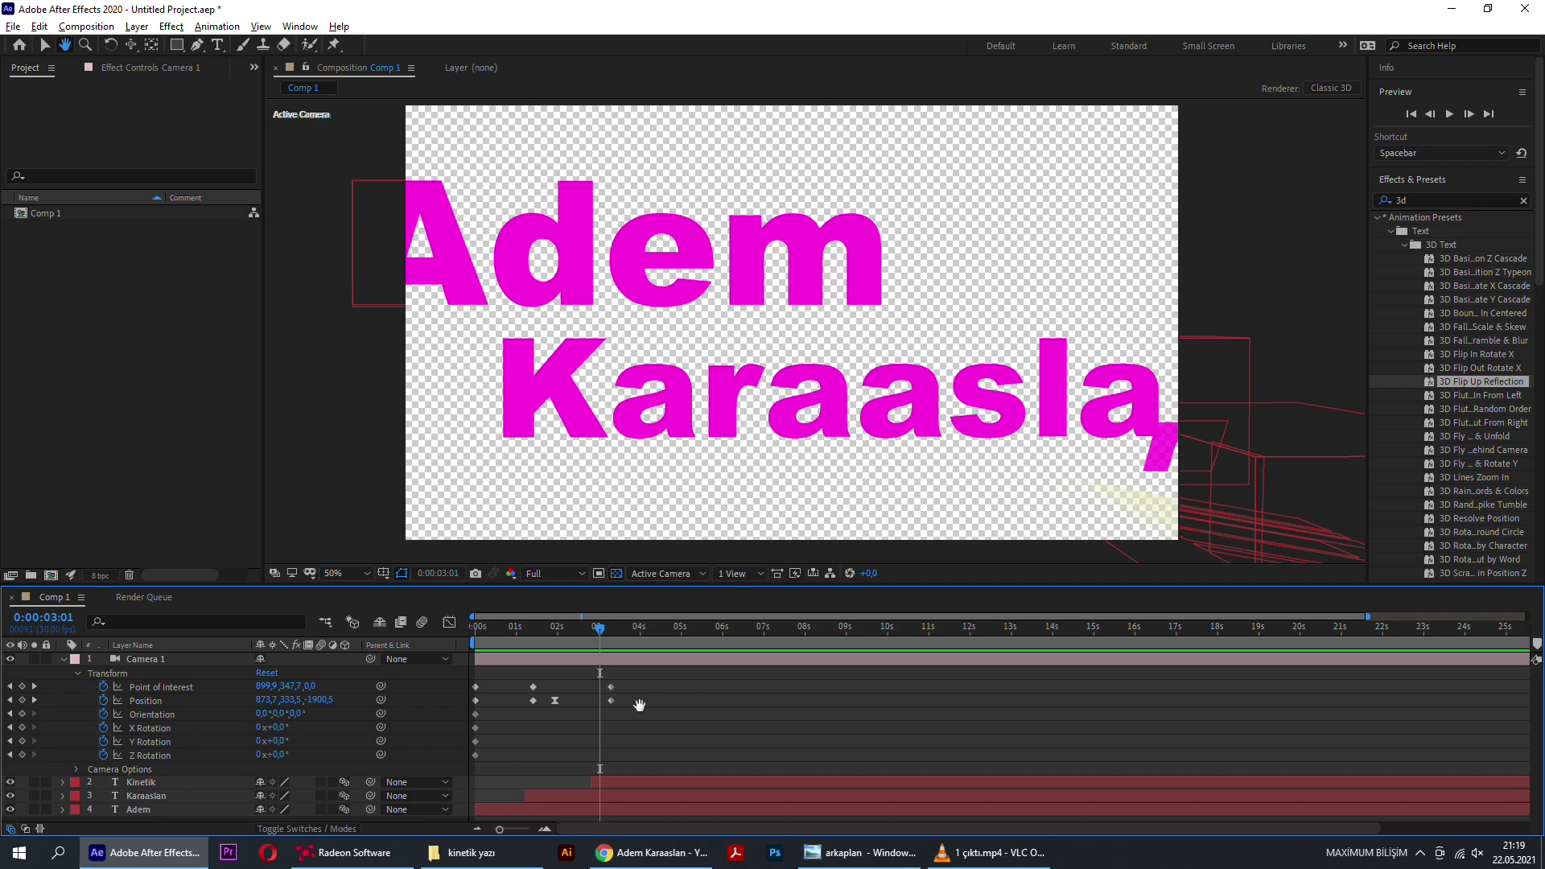
key(equal)
key(equal)
key(space)
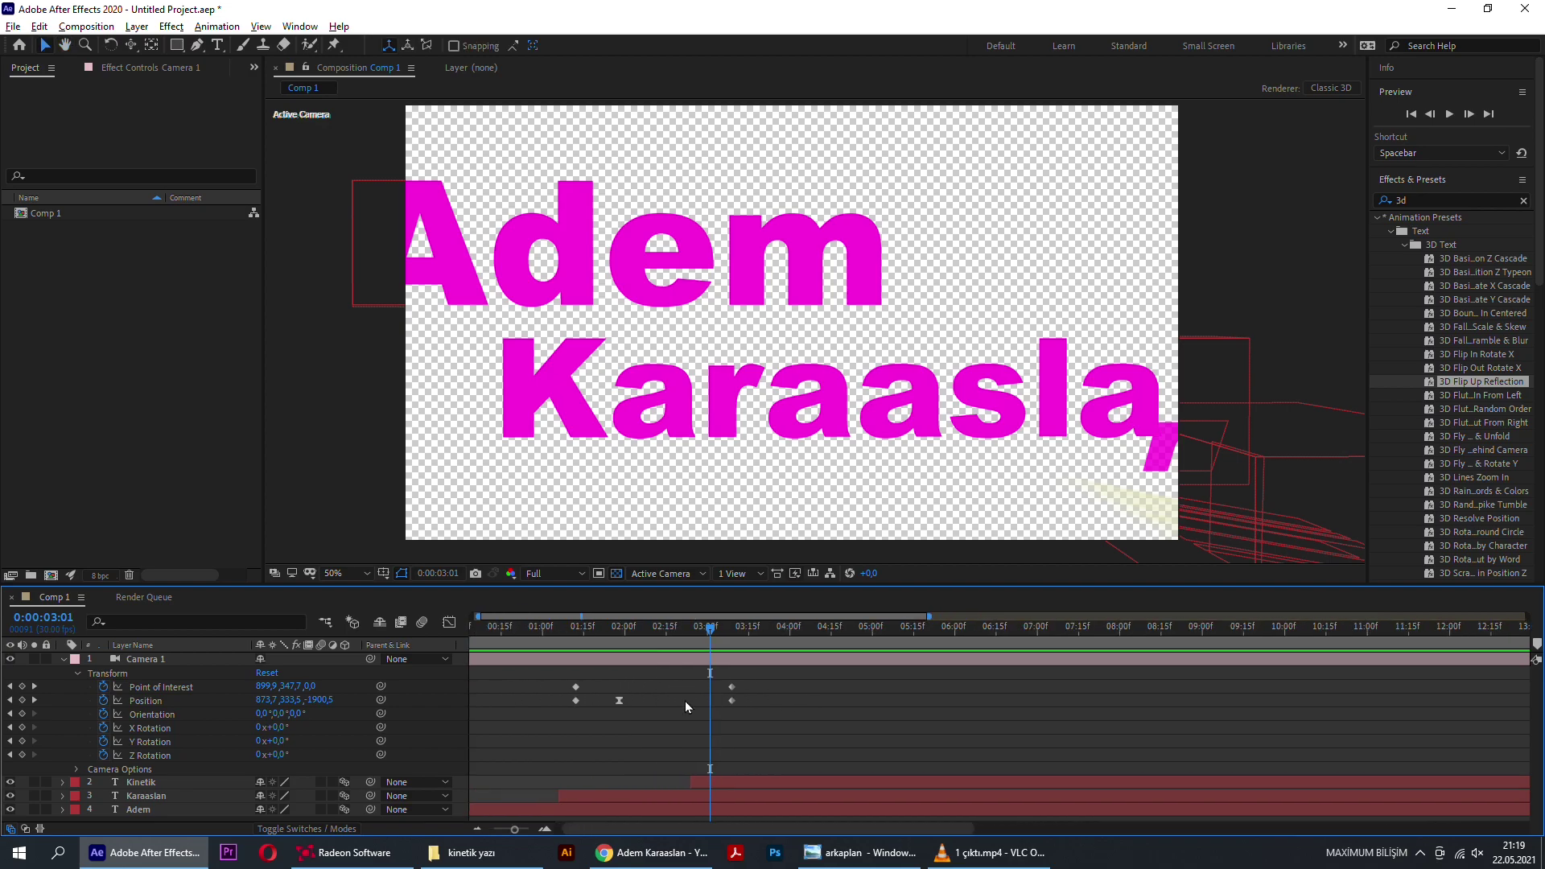
click(730, 629)
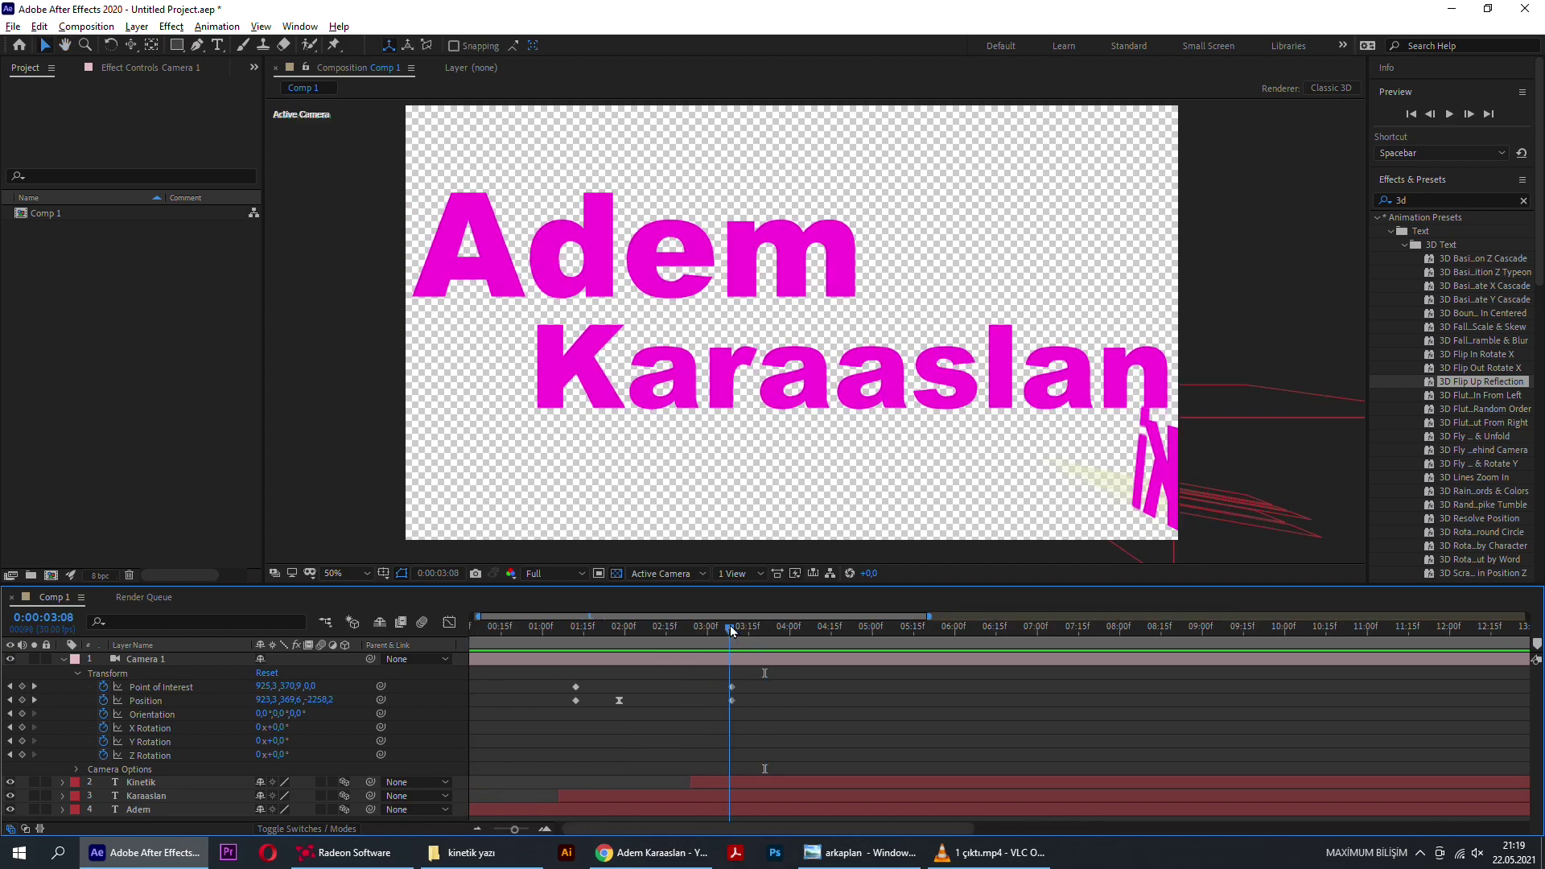
drag(730, 629, 836, 670)
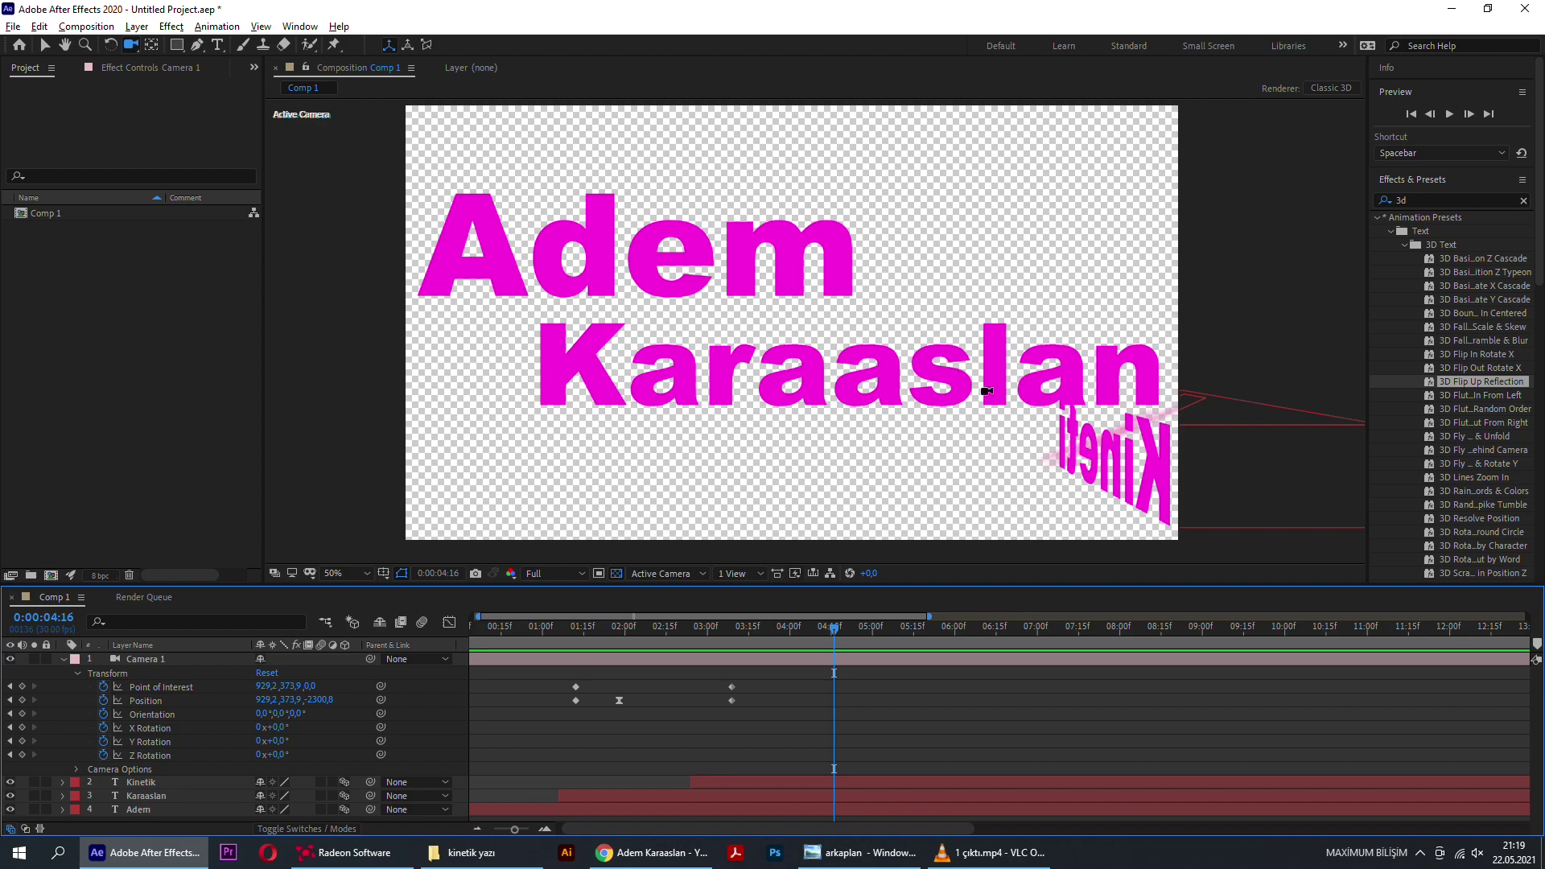
Step: Orbit, dolly and pan the camera to frame Kinetik side-on, then preview from the start
mouse_move(986, 391)
mouse_down()
mouse_move(851, 407)
mouse_move(858, 368)
mouse_move(805, 294)
mouse_move(844, 313)
mouse_move(756, 337)
mouse_up()
key(F2)
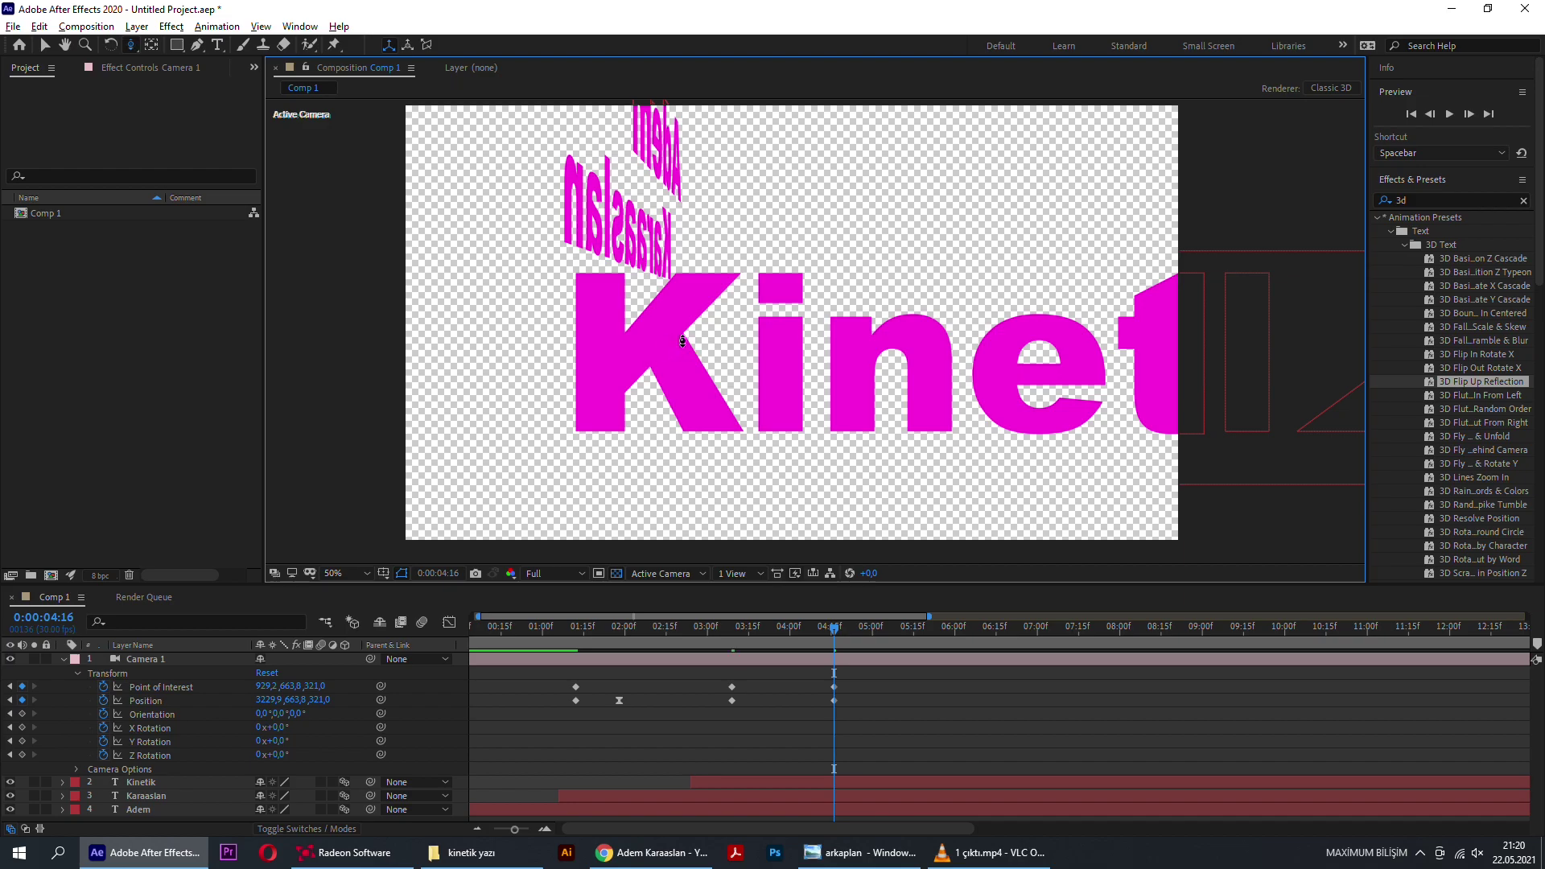
drag(720, 322, 748, 473)
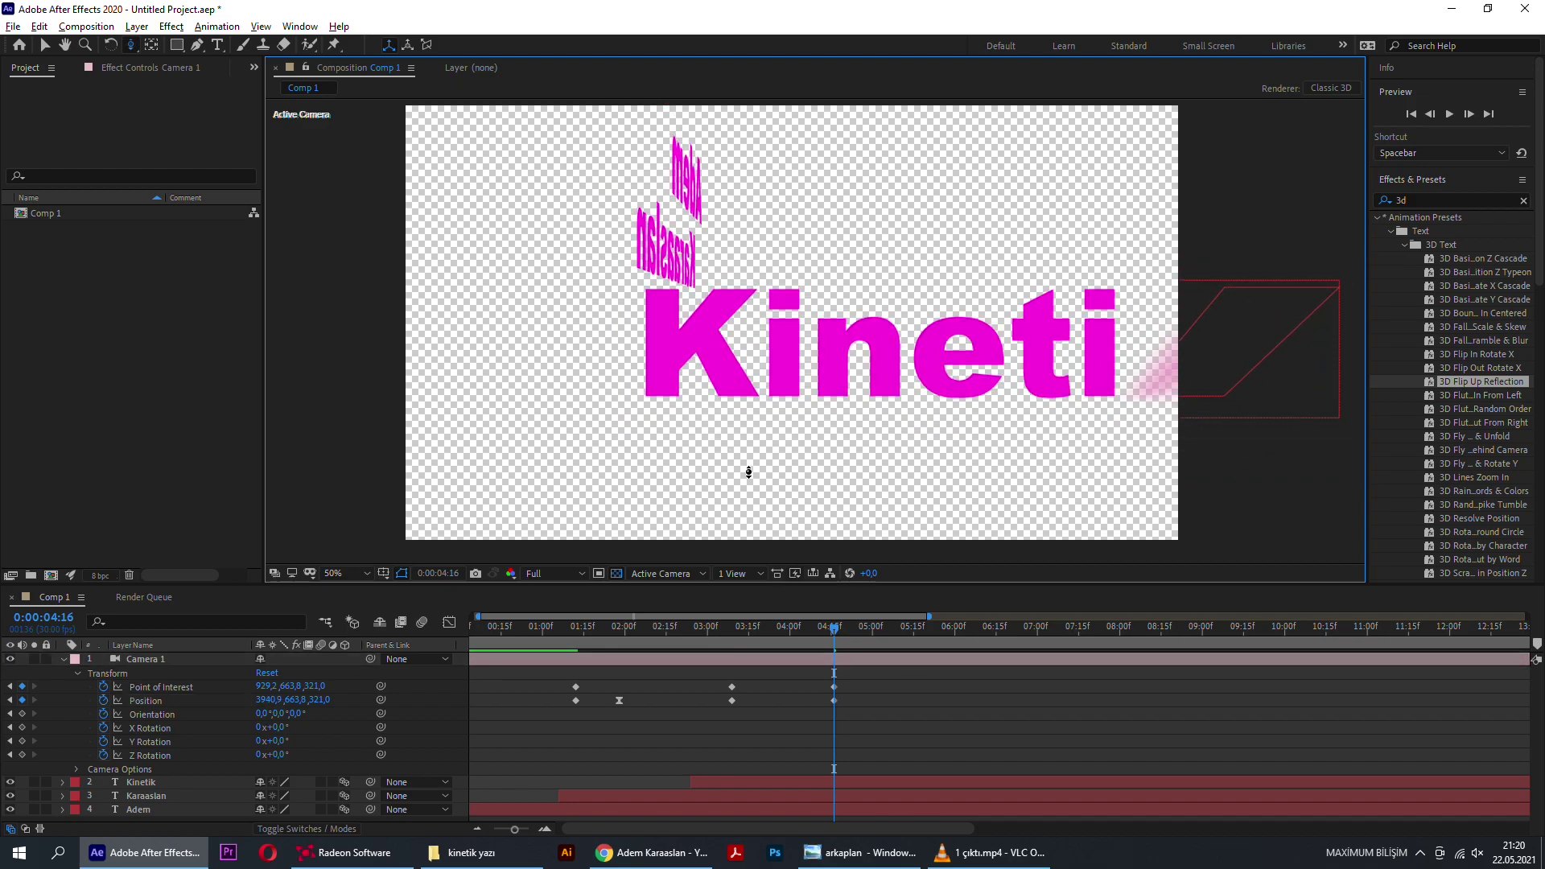
drag(848, 374, 668, 394)
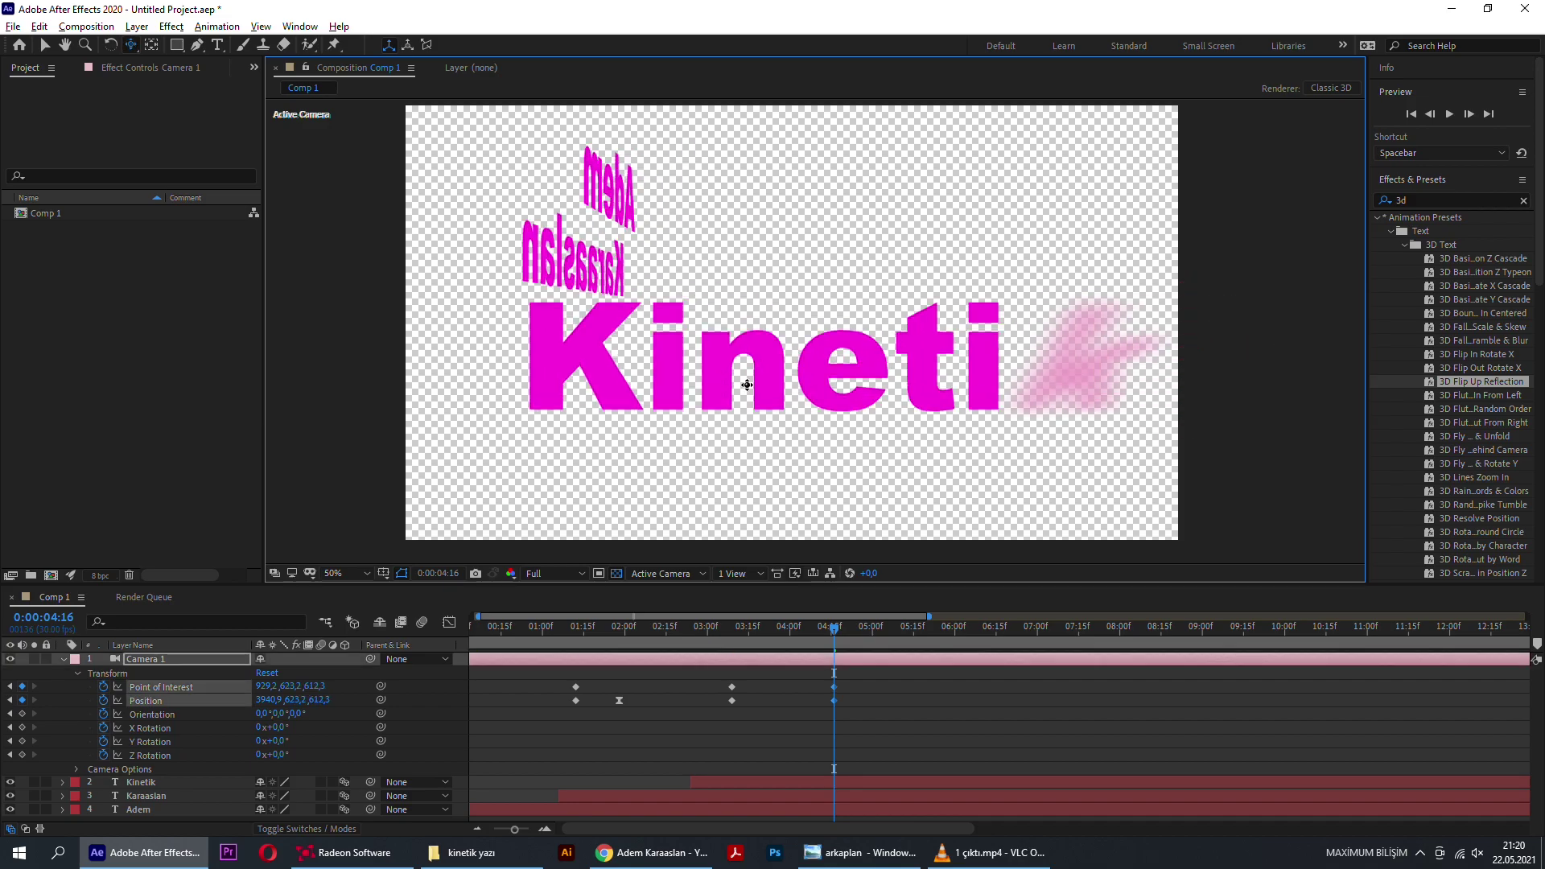
key(Home)
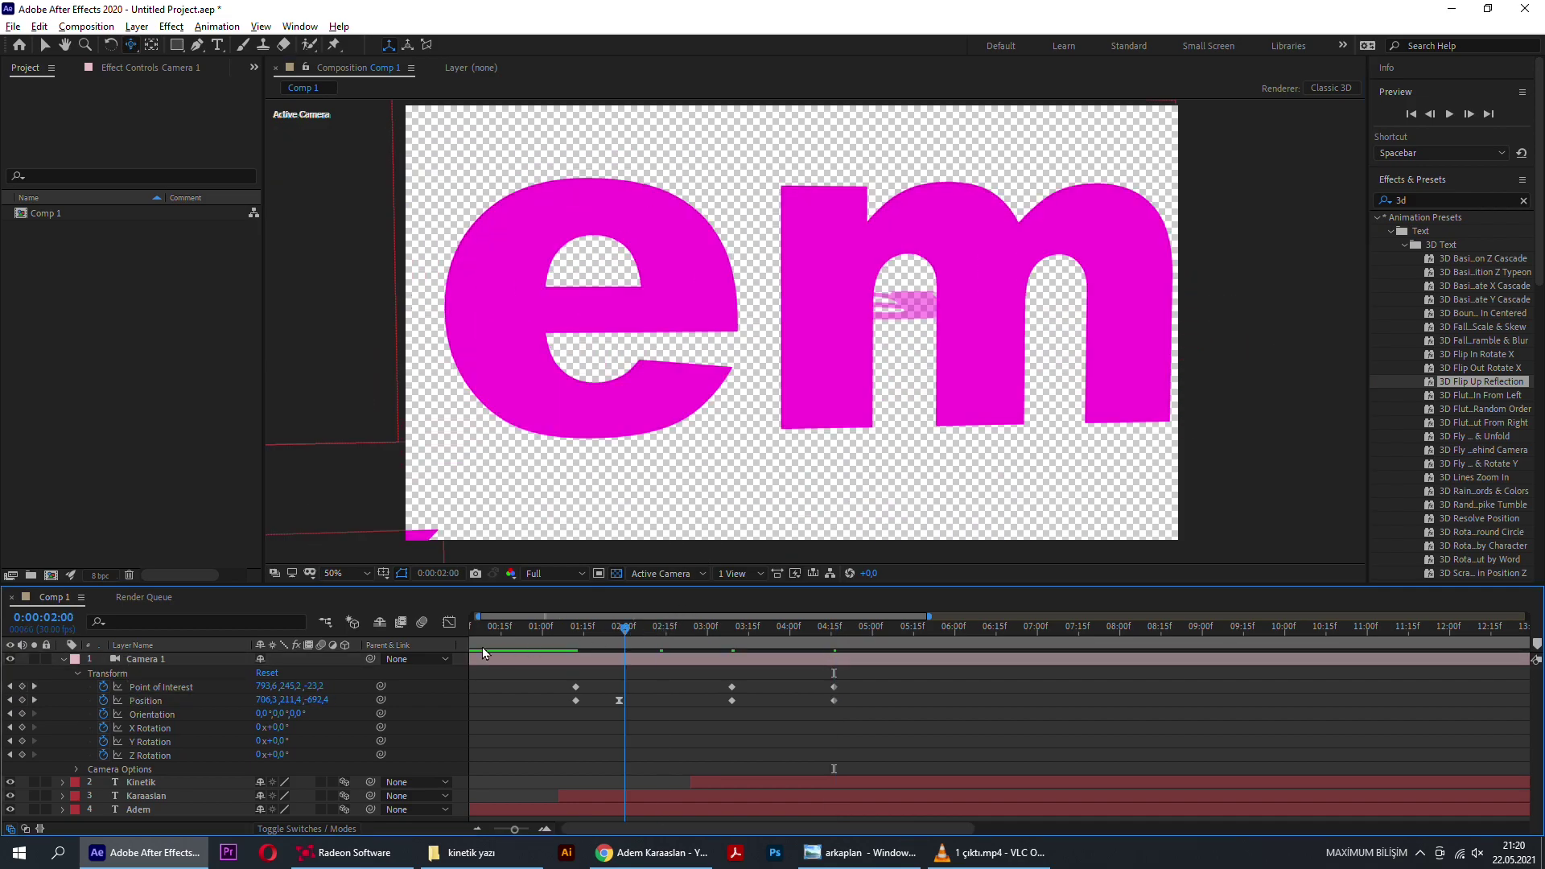
key(space)
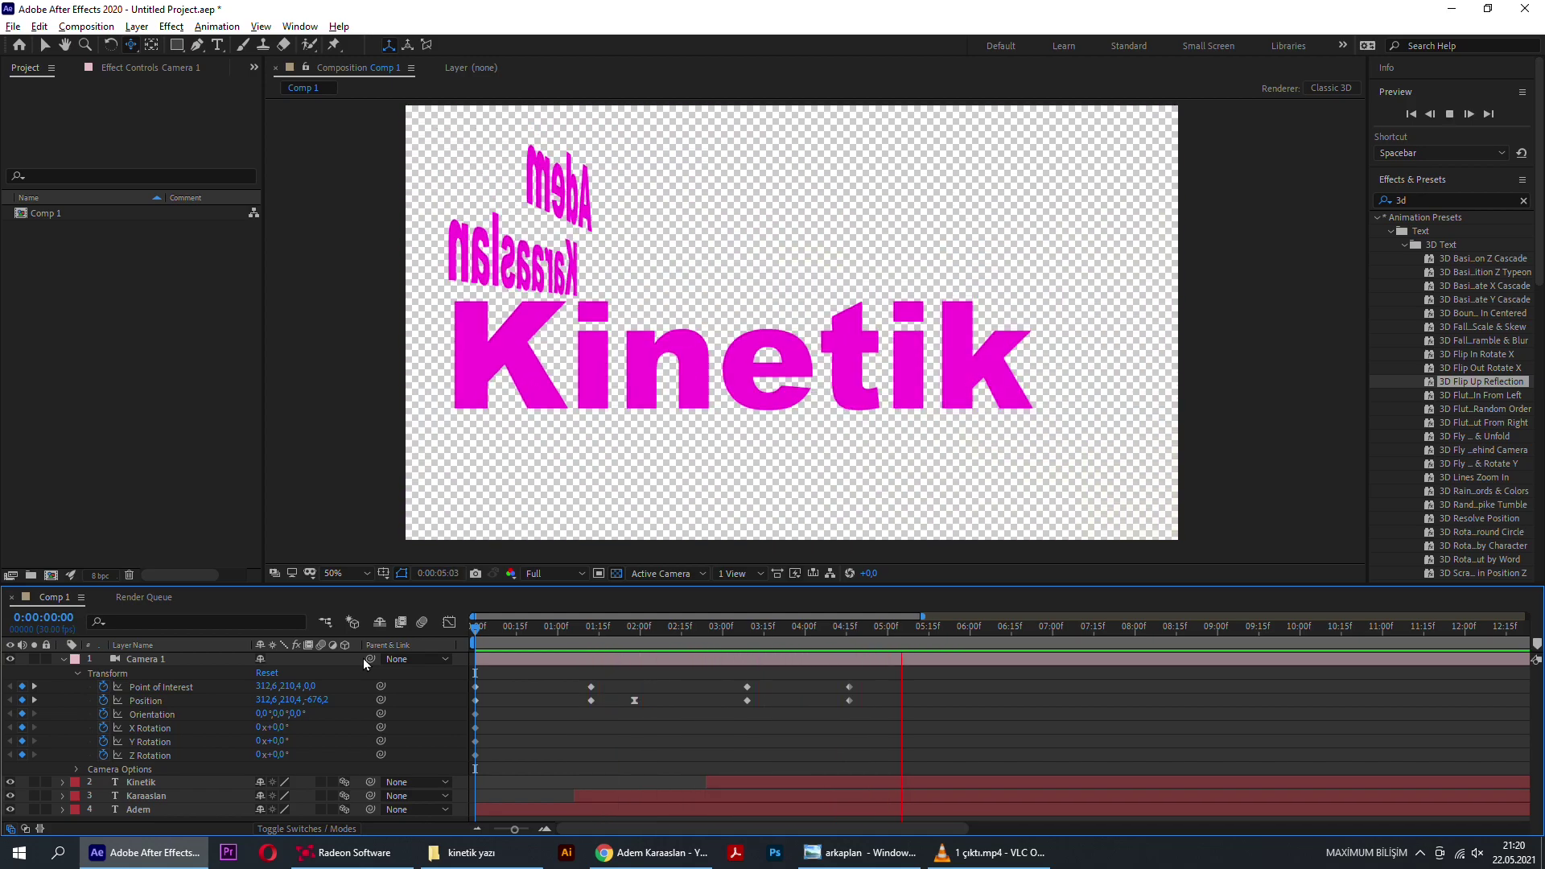
key(space)
mouse_move(911, 691)
mouse_down()
mouse_move(825, 723)
mouse_move(962, 694)
mouse_up()
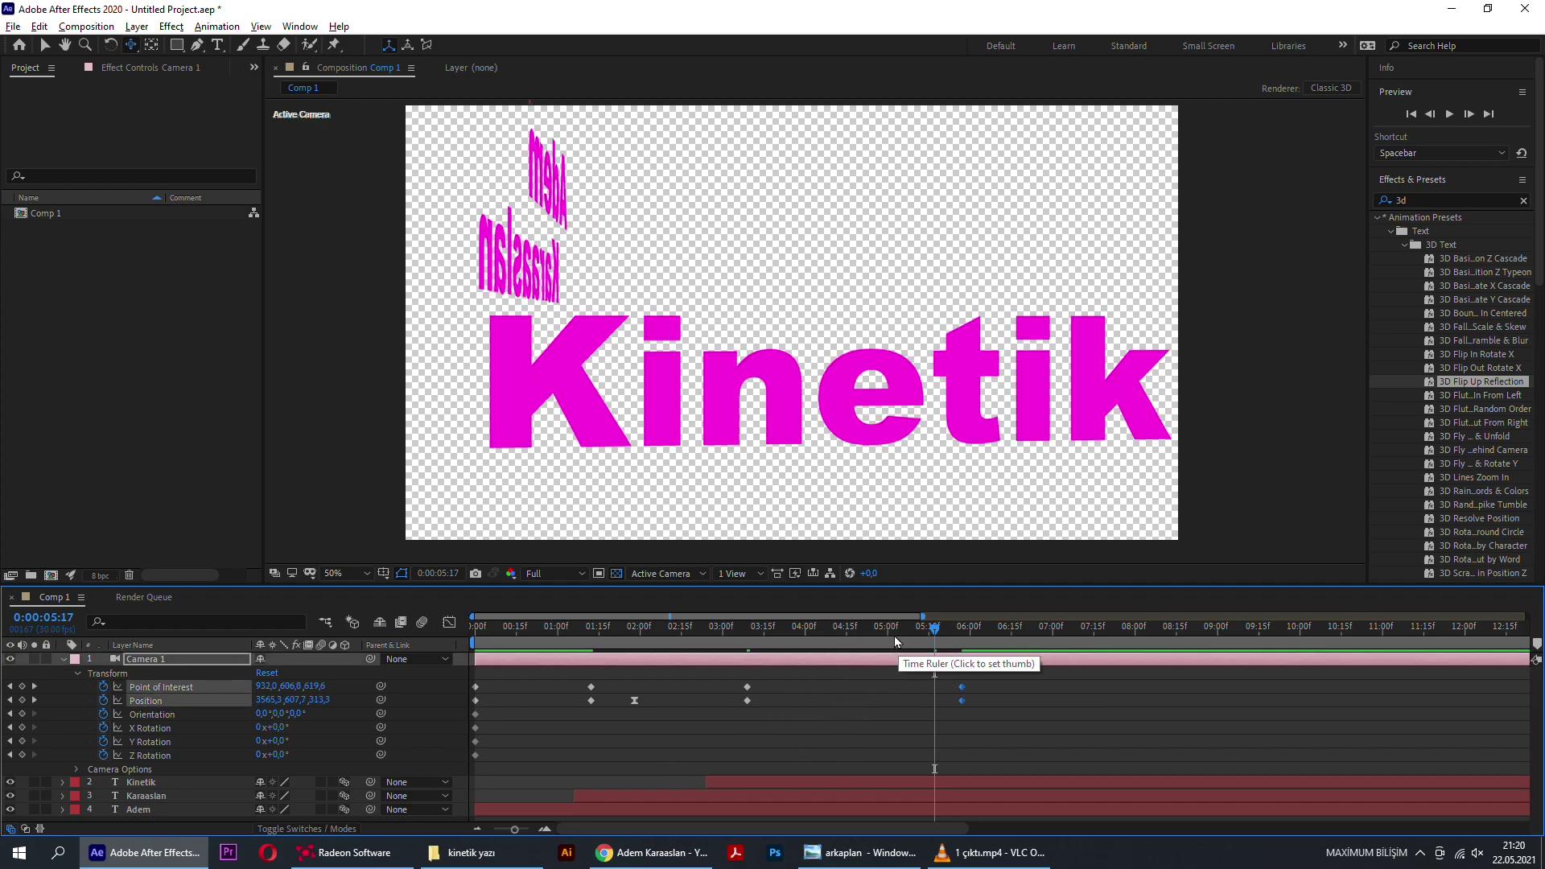
Step: Move the final camera keyframes to about 6 seconds and preview
click(519, 626)
key(space)
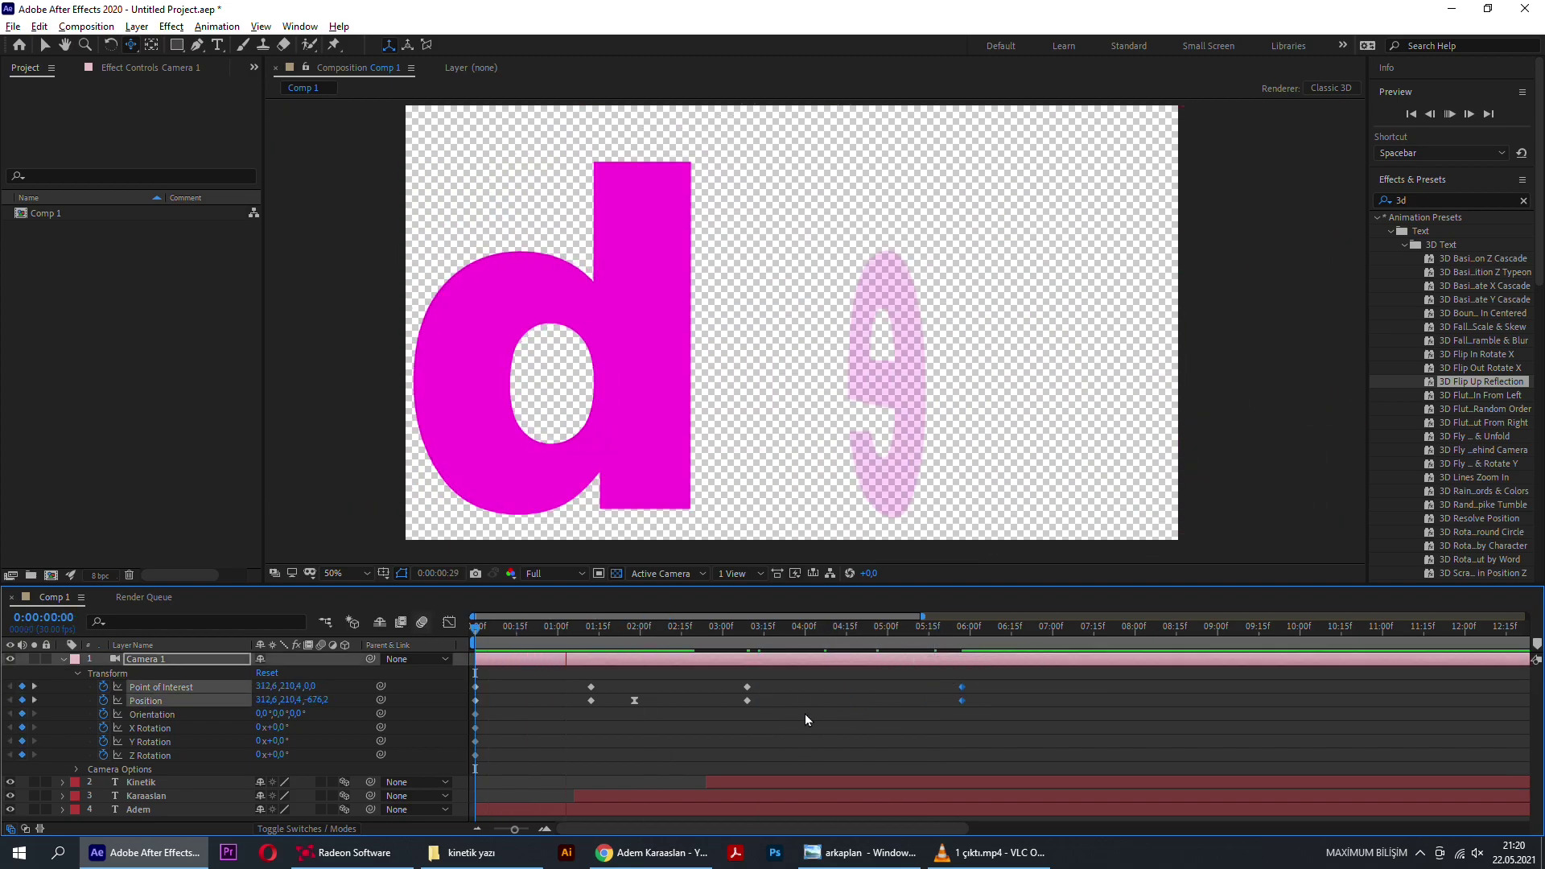
key(space)
Step: Apply Easy Ease to all camera keyframes and preview the smoothed move
drag(1130, 741, 447, 664)
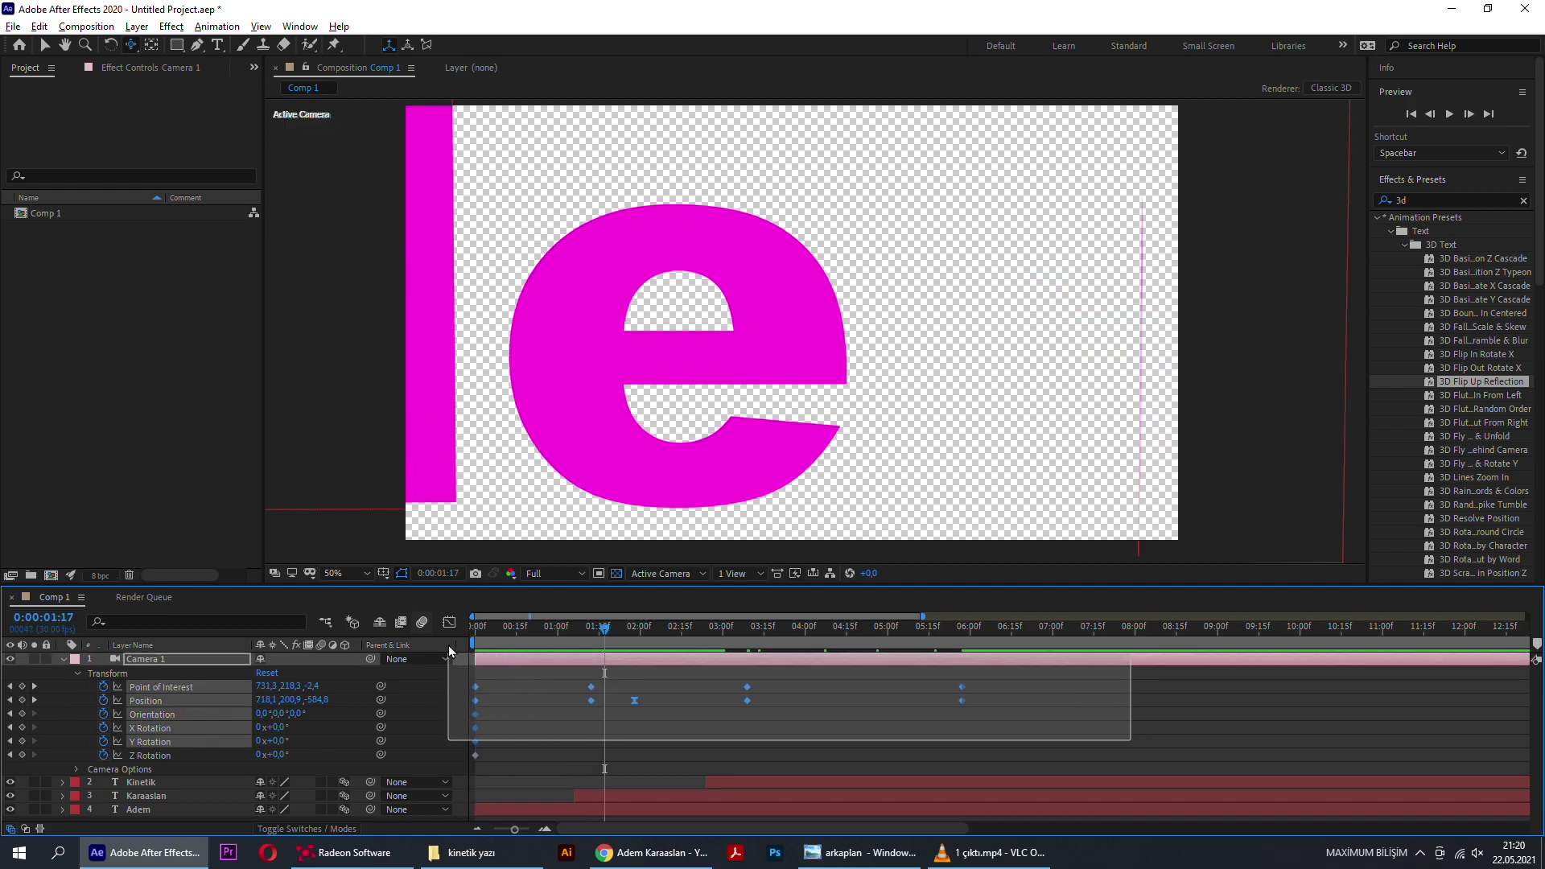
drag(1046, 760, 467, 686)
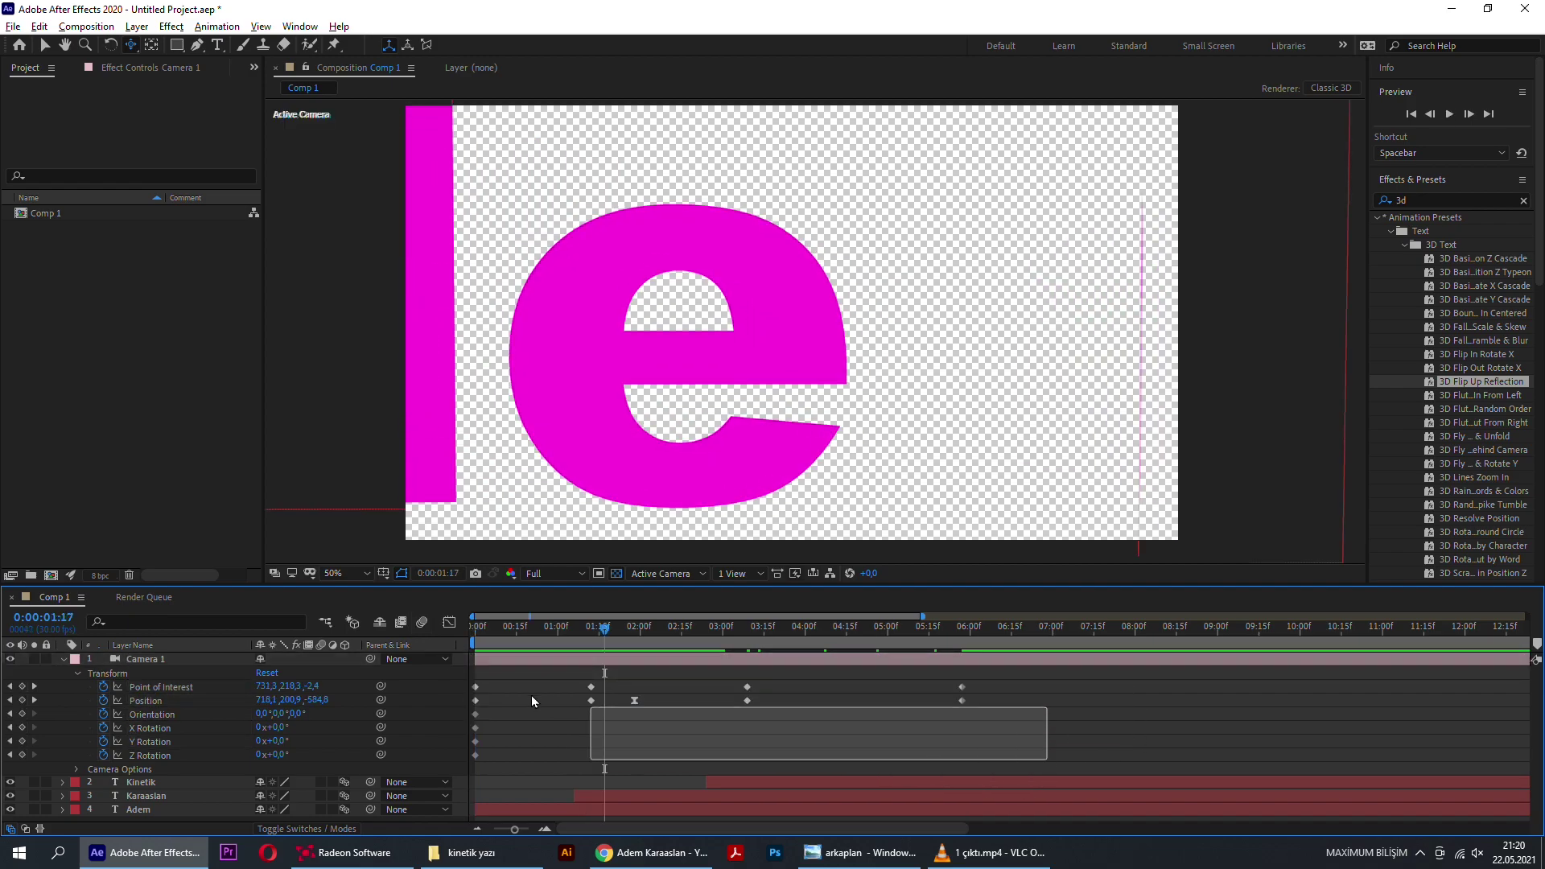
right_click(594, 706)
mouse_move(724, 786)
click(920, 742)
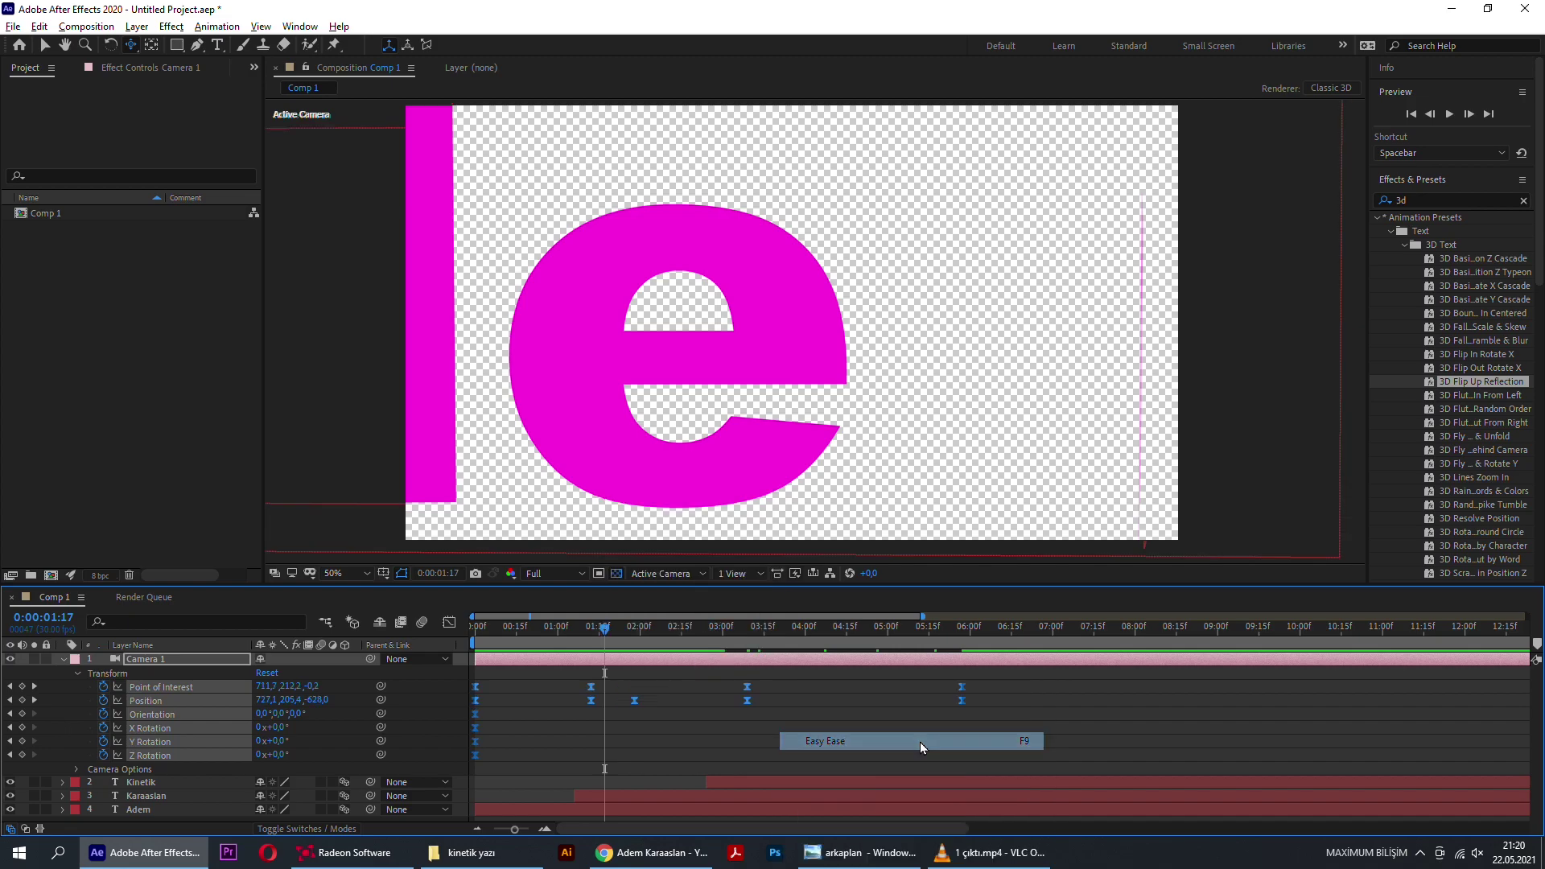
click(856, 721)
key(space)
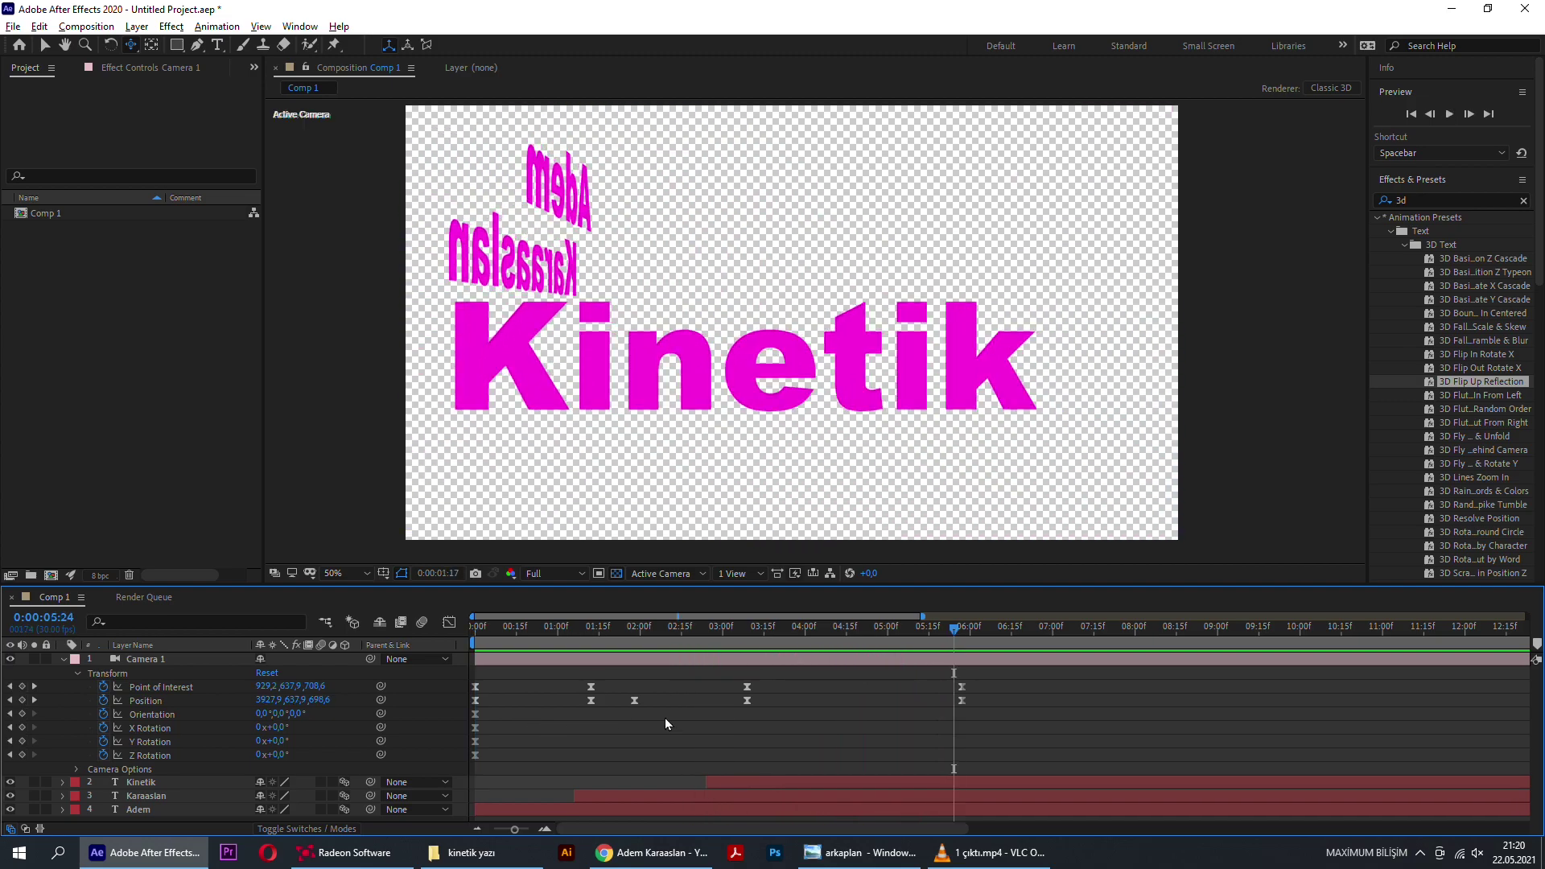
key(space)
click(731, 737)
key(space)
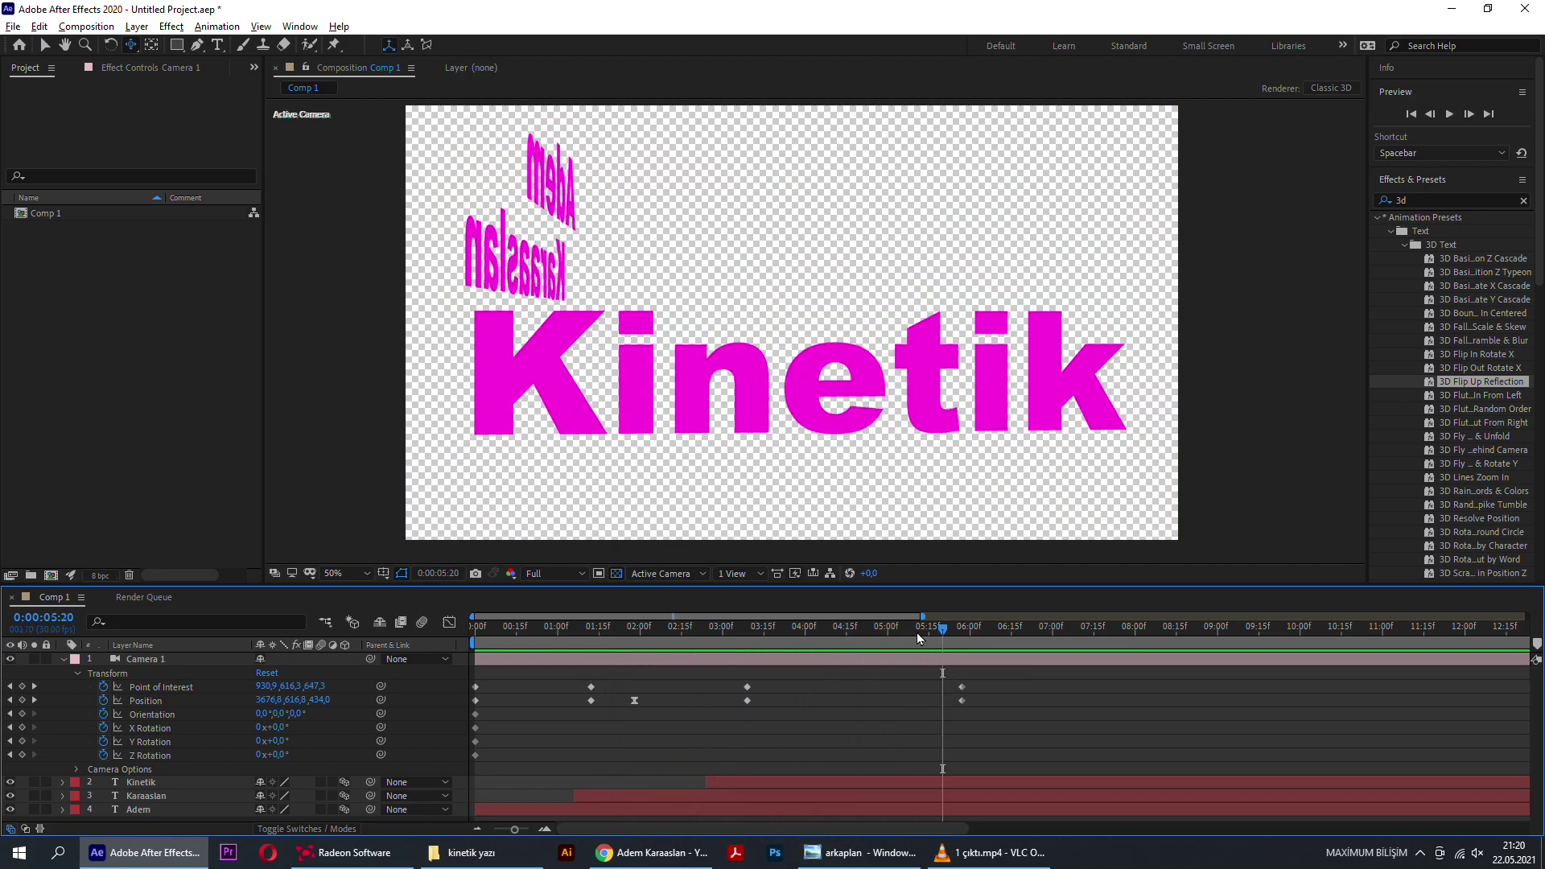
Step: Make the Kinetik layer start later, around 0:00:05:05
click(971, 628)
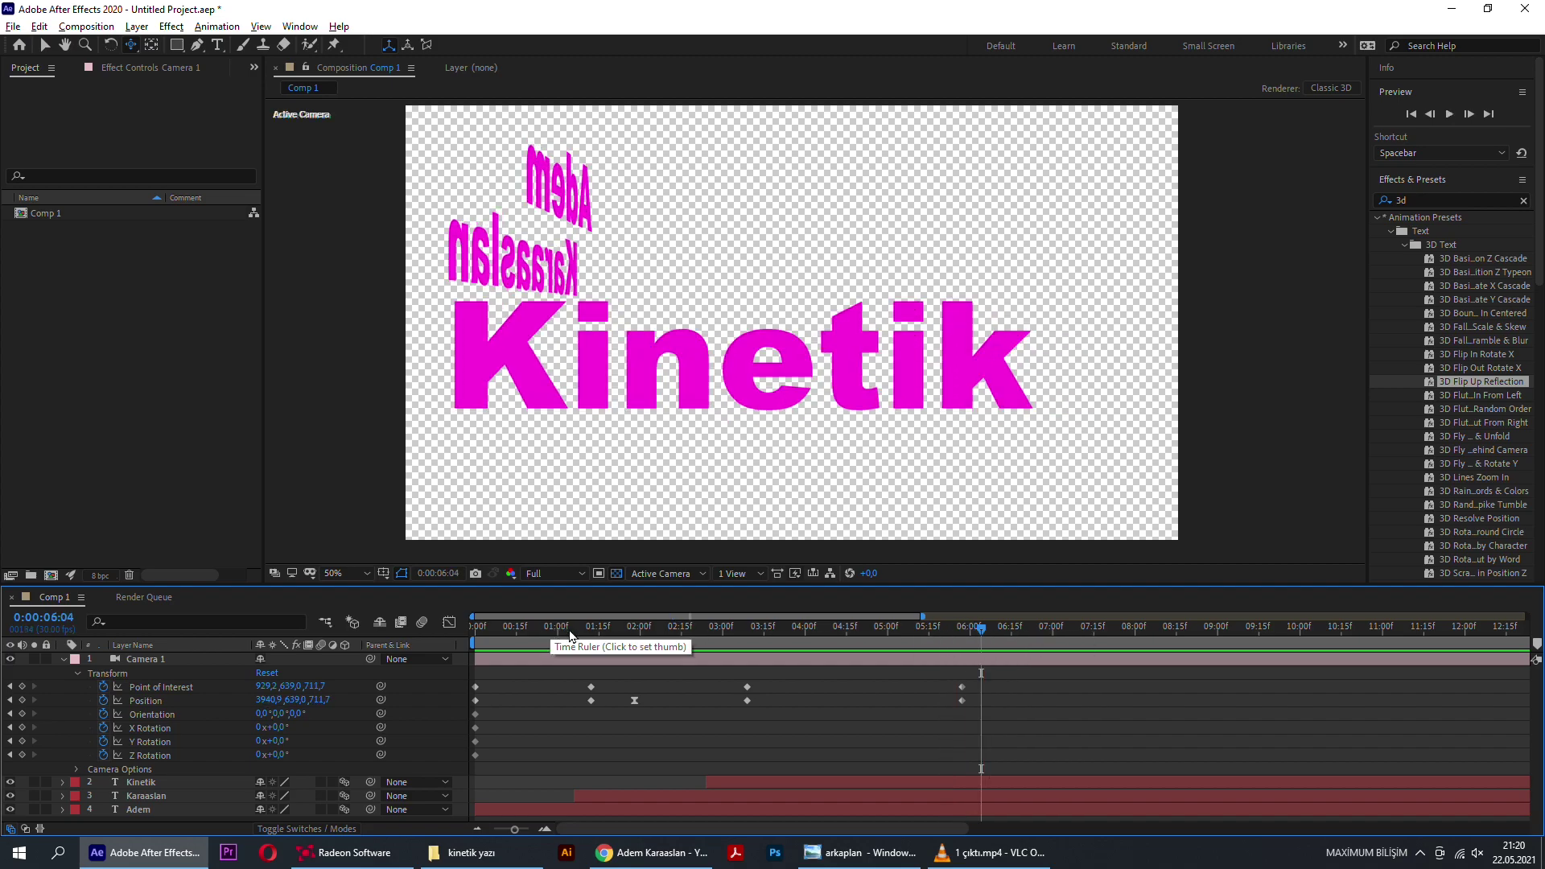
key(Home)
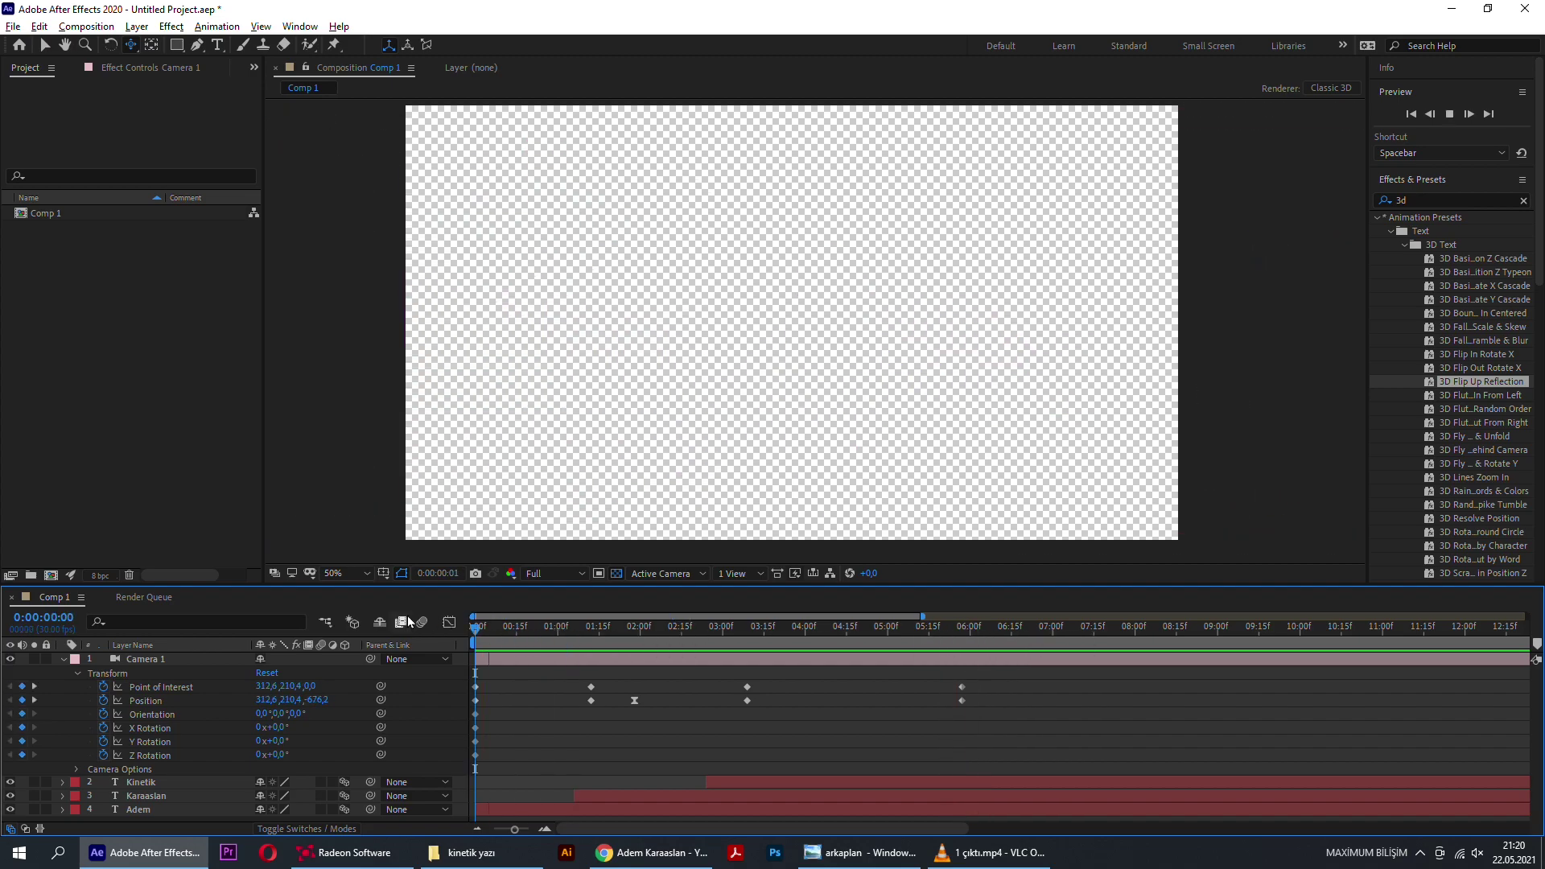
key(space)
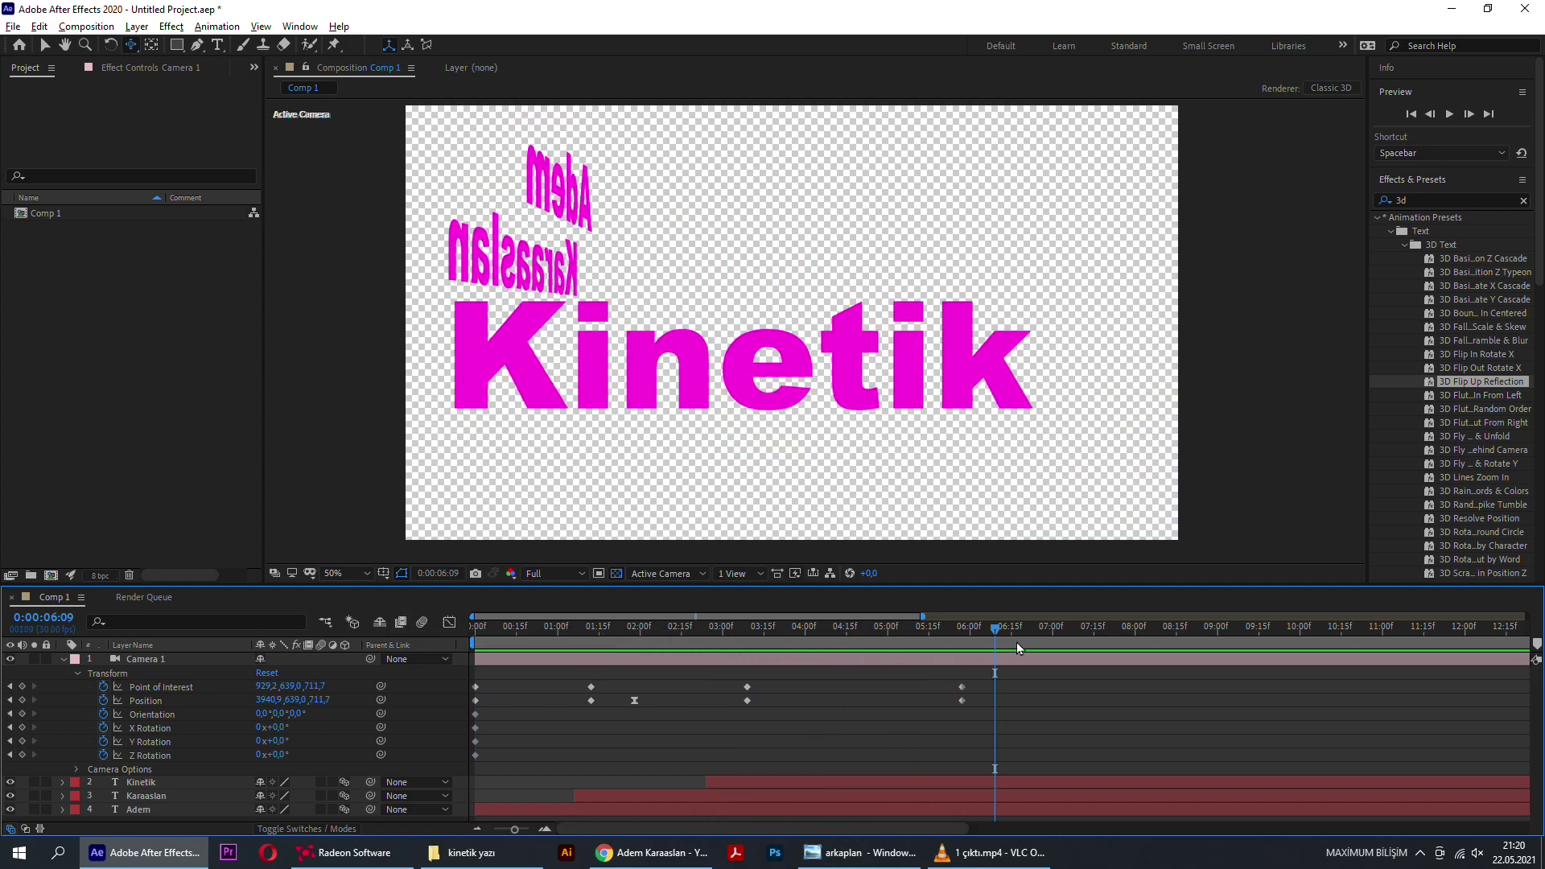
drag(961, 632, 901, 636)
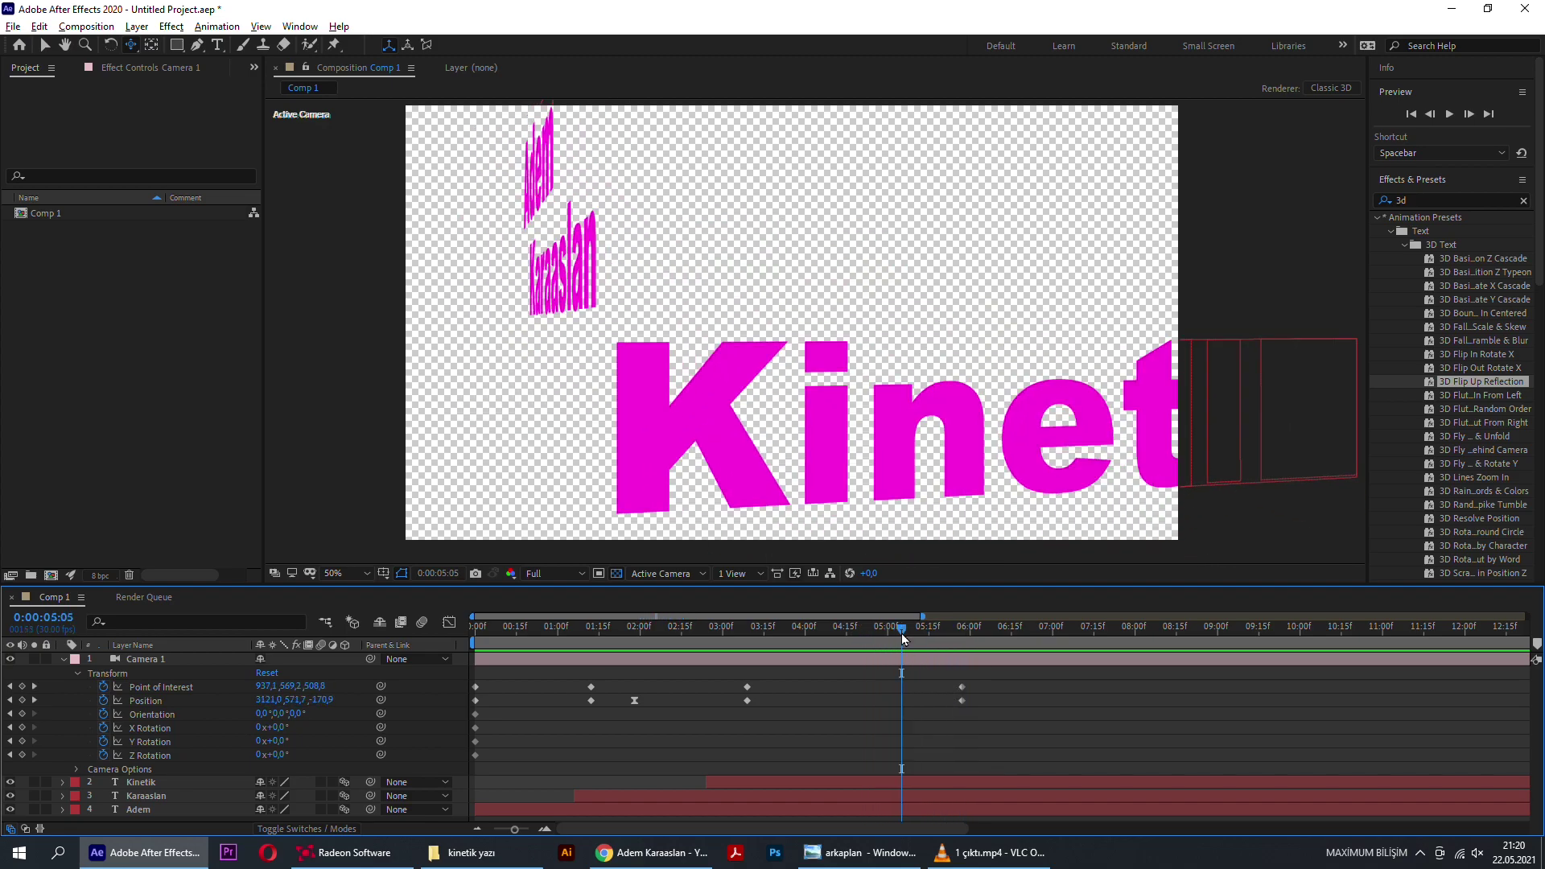
drag(746, 778, 946, 834)
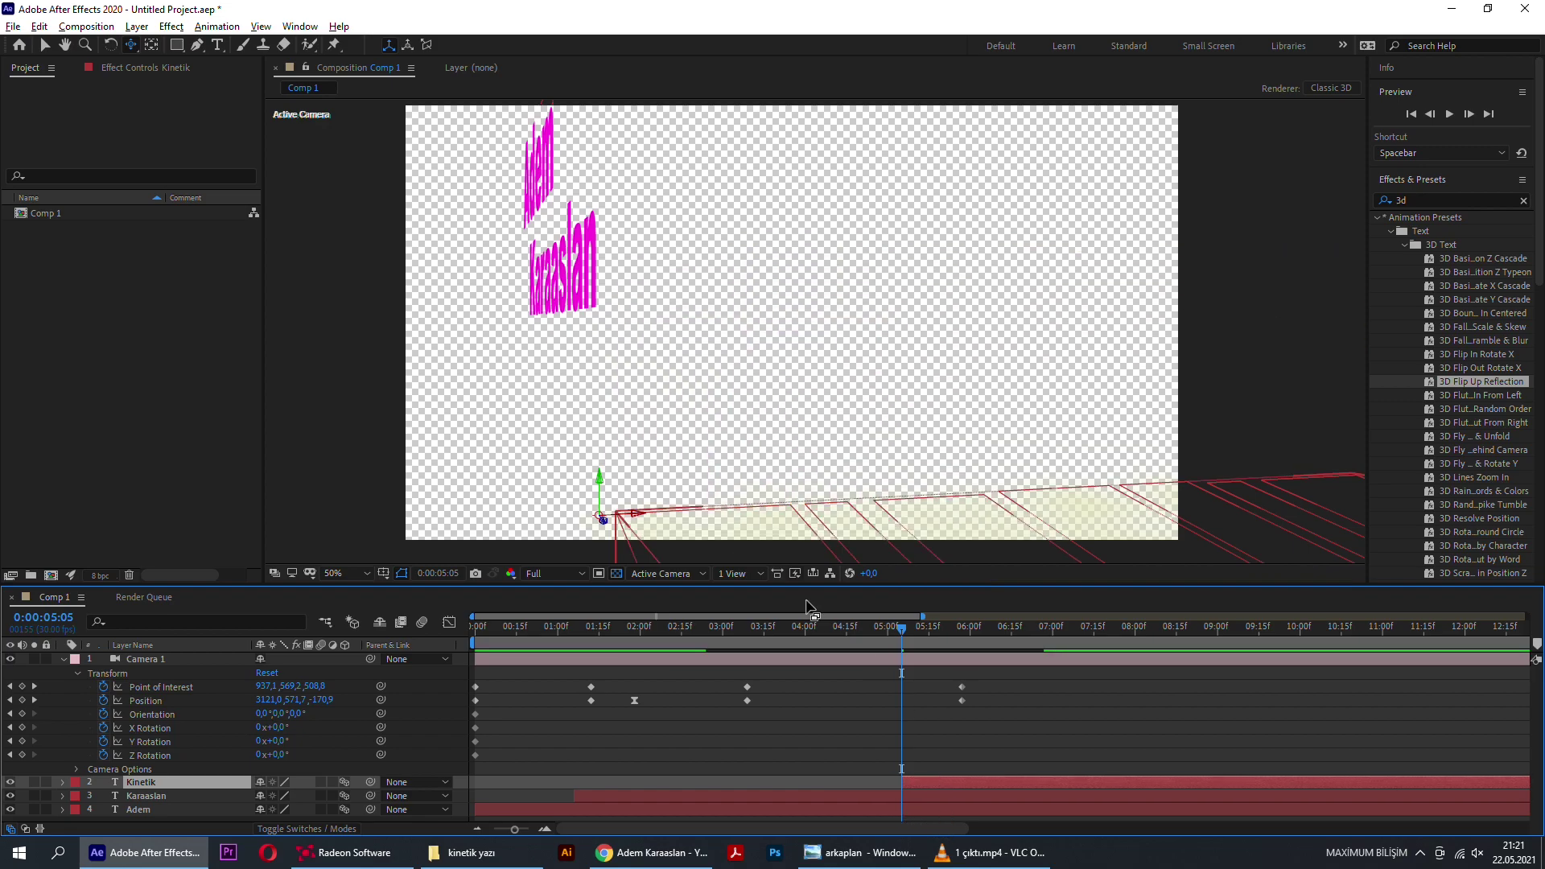
Step: Shift the Kinetik layer bar earlier to begin before 4:27 and preview the ending
key(Home)
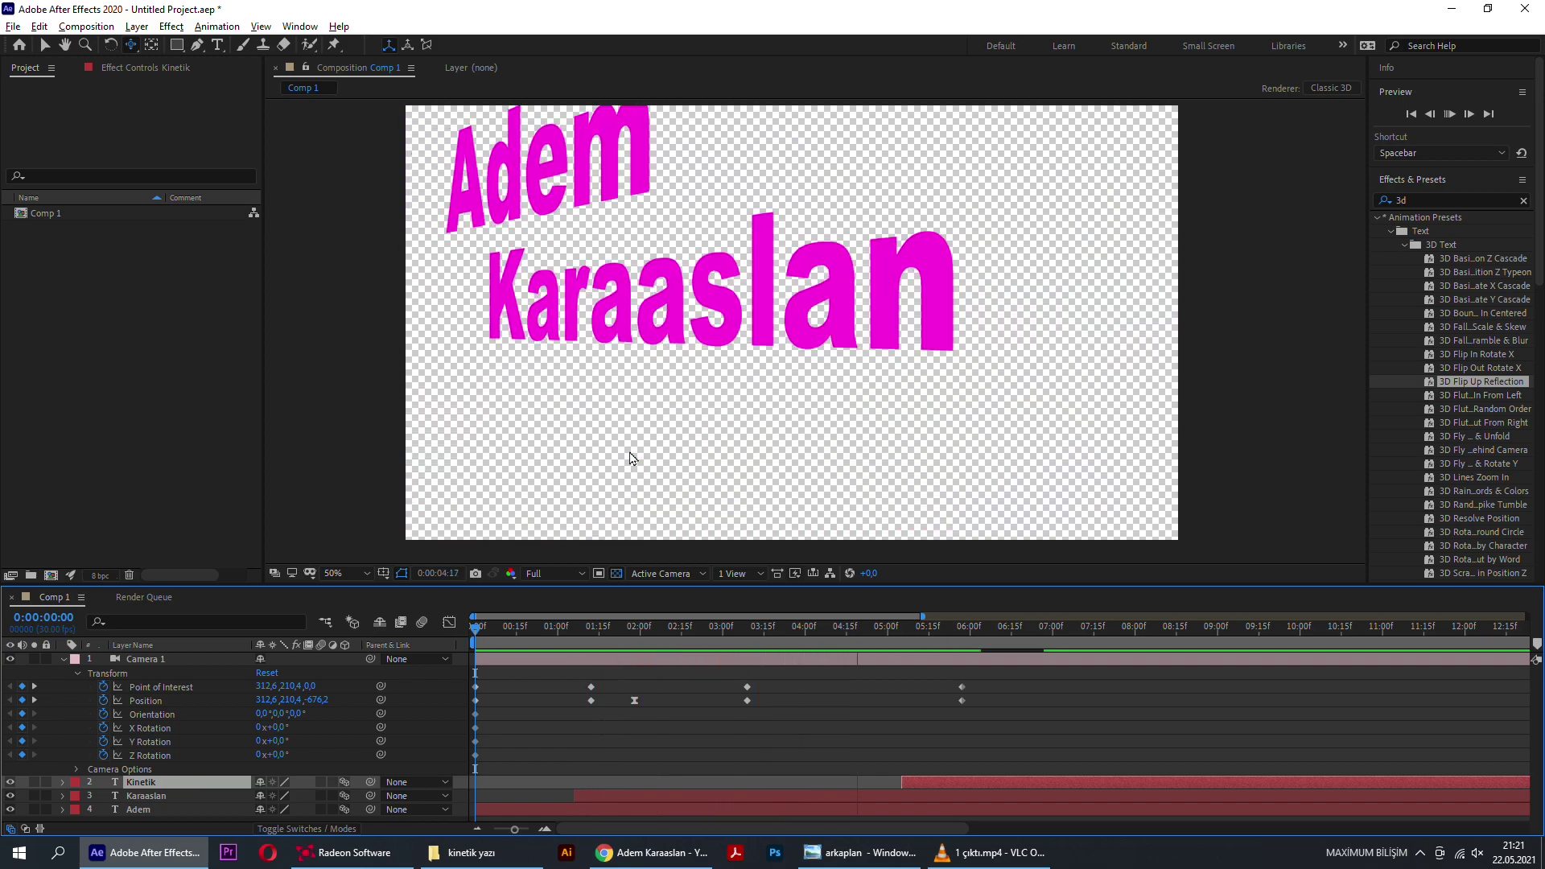
key(space)
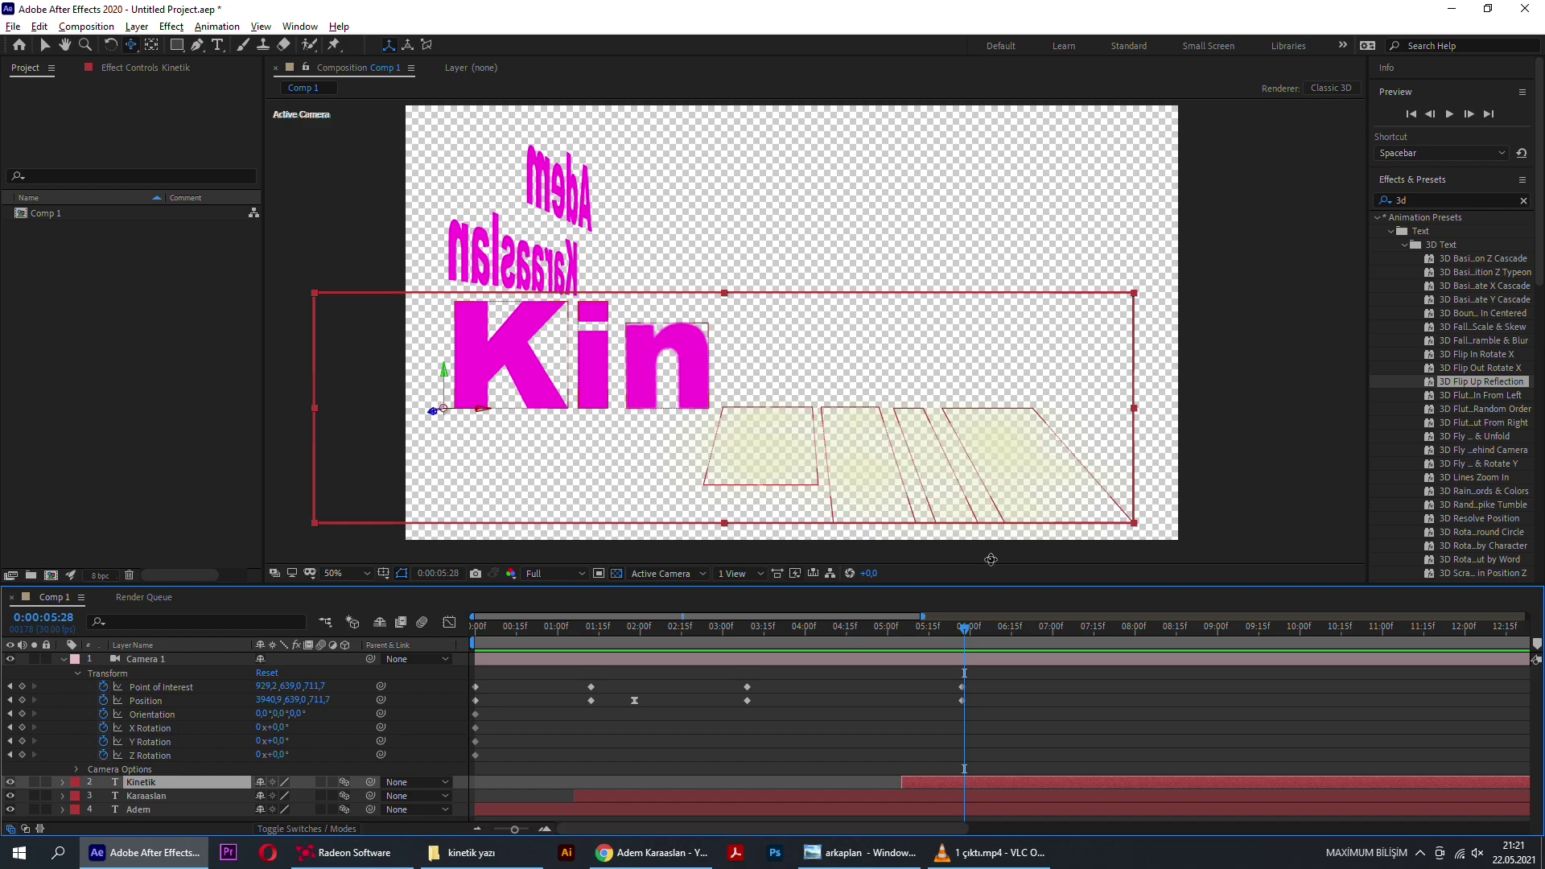
drag(939, 638, 879, 635)
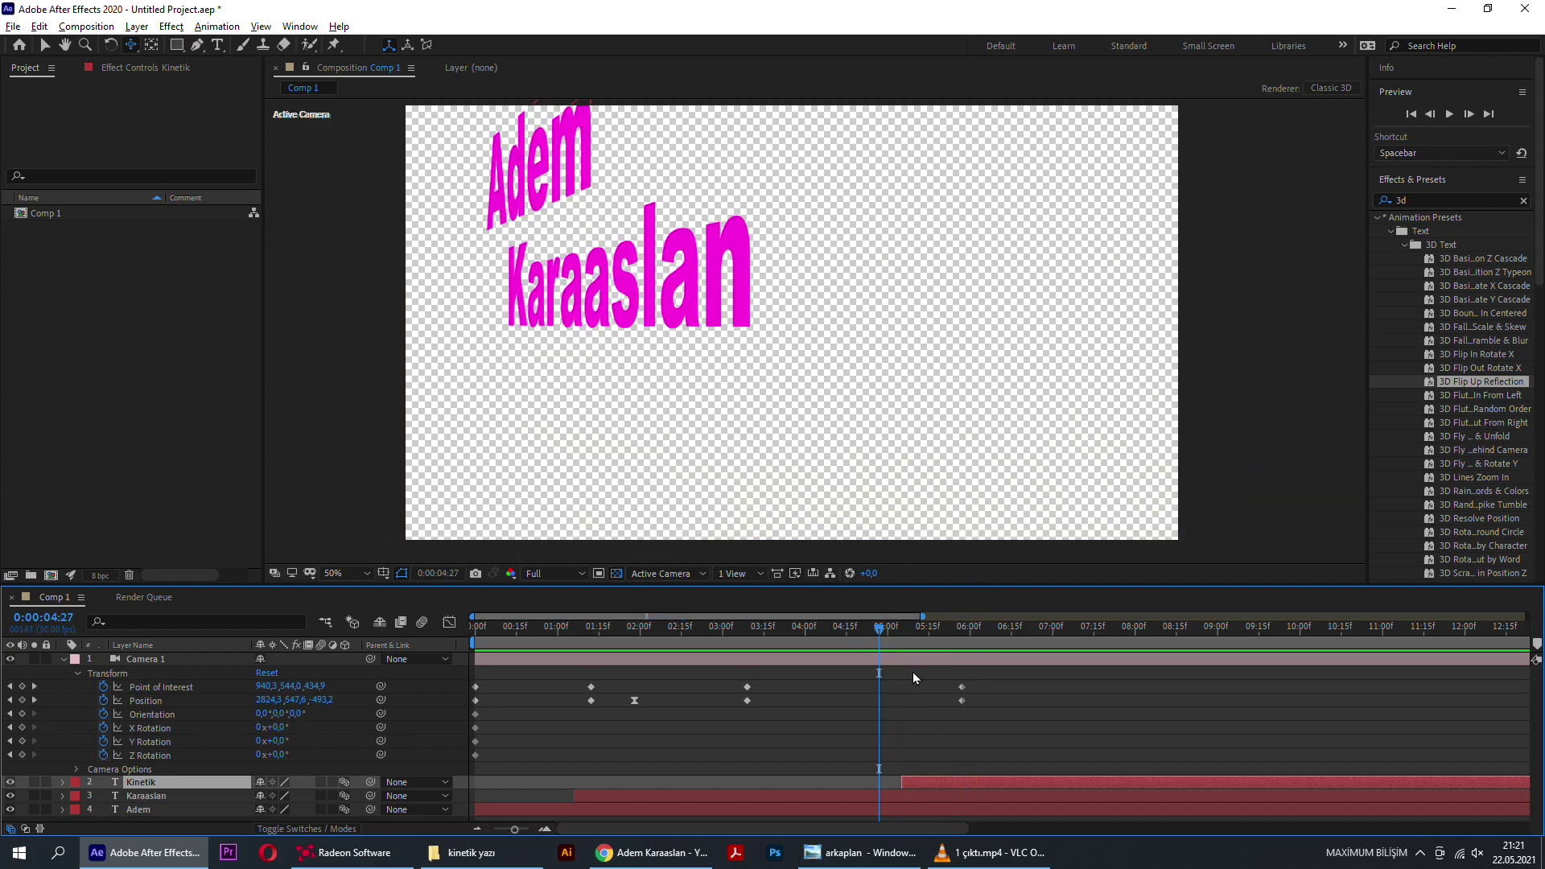
drag(910, 780, 888, 780)
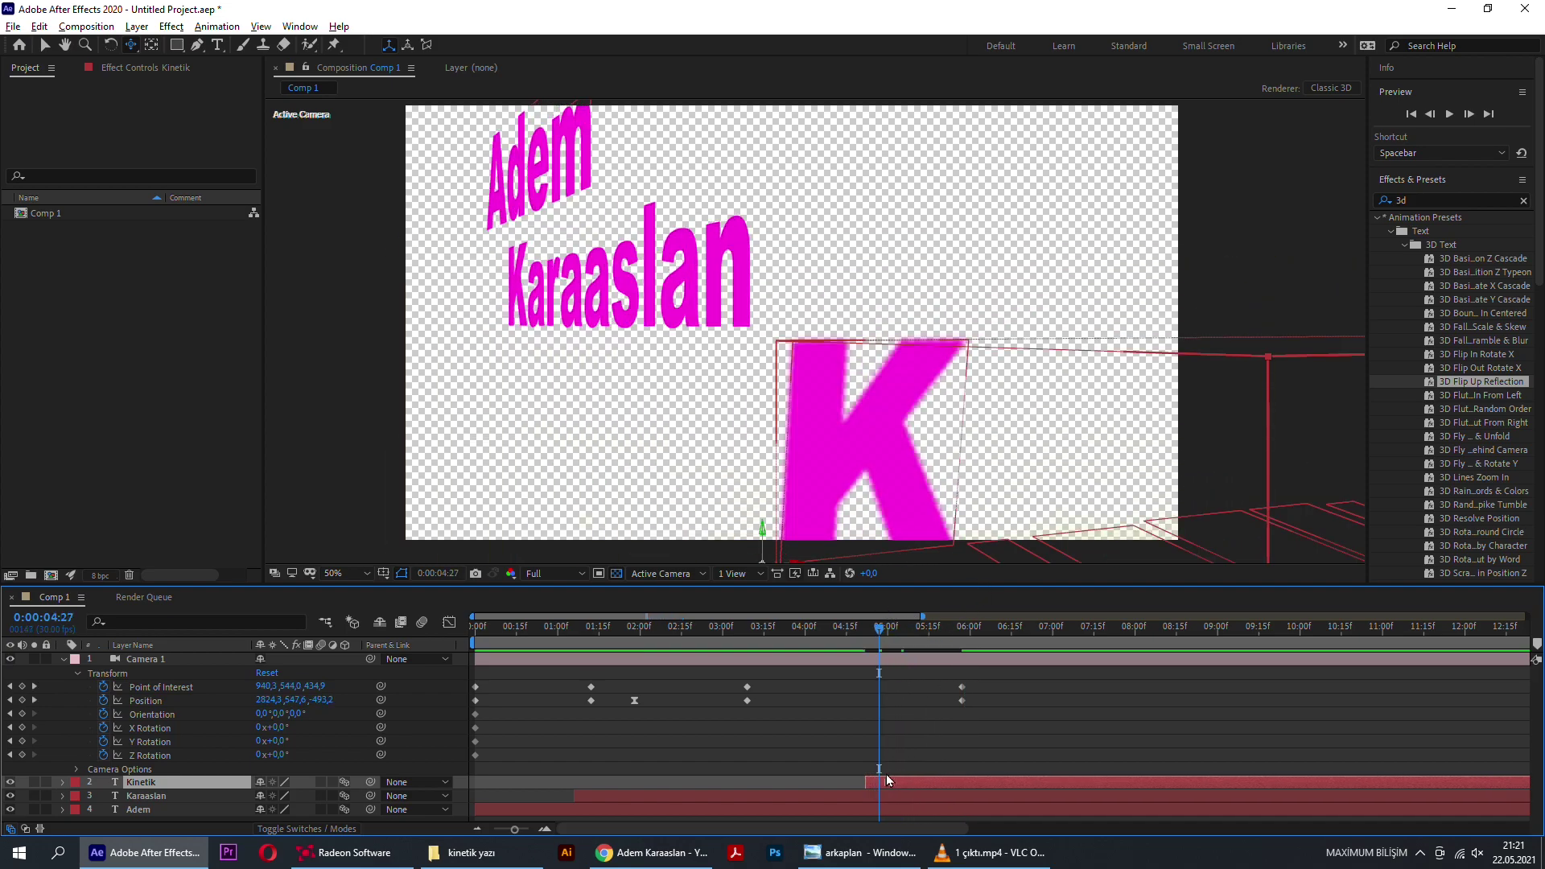
key(Home)
key(space)
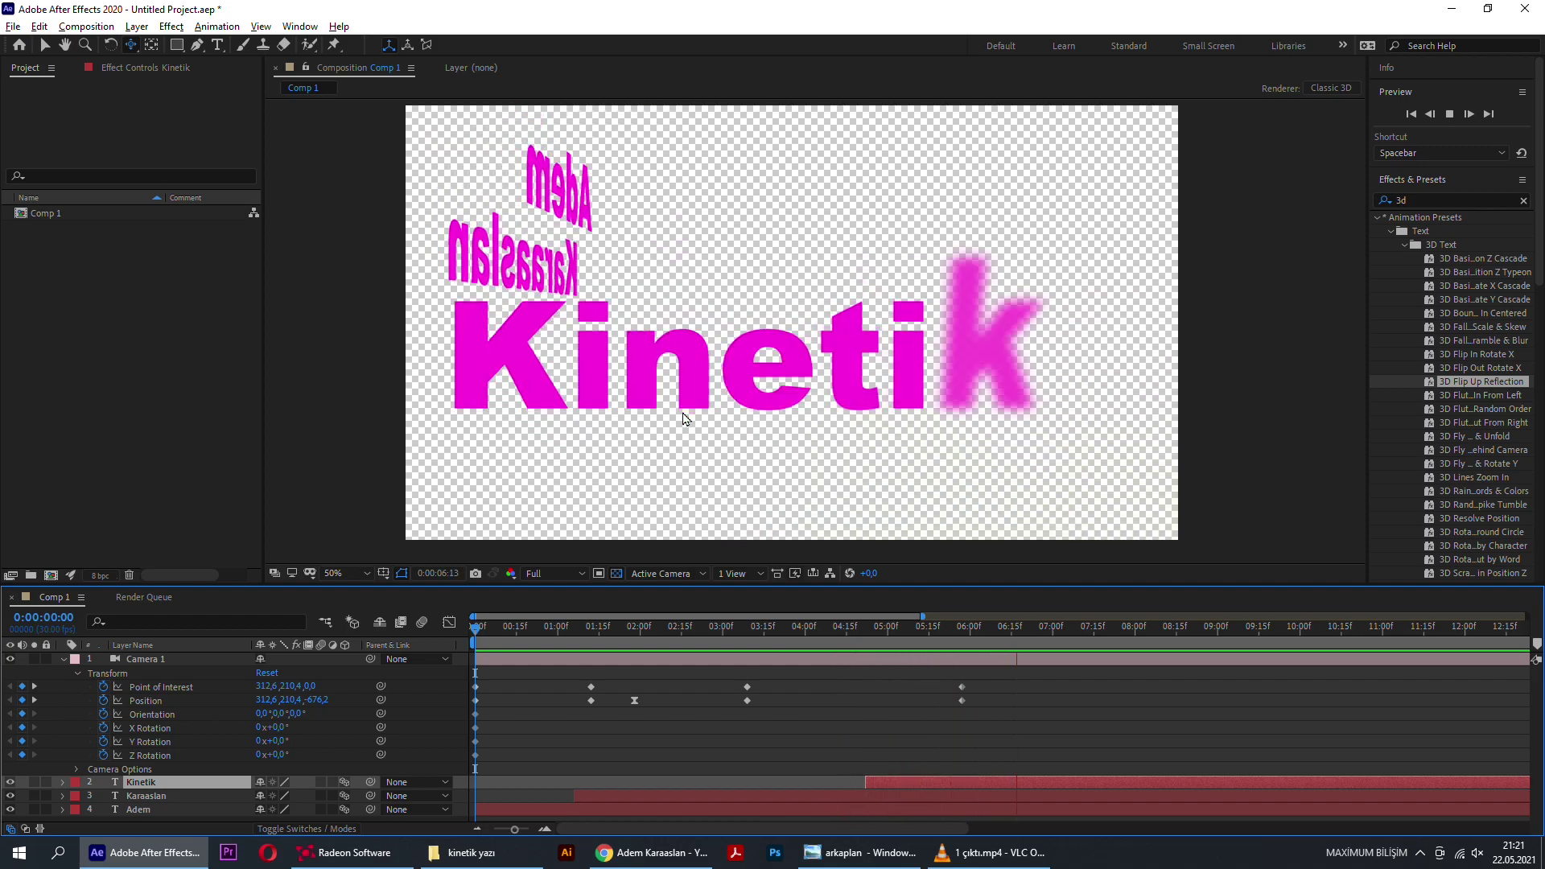
key(space)
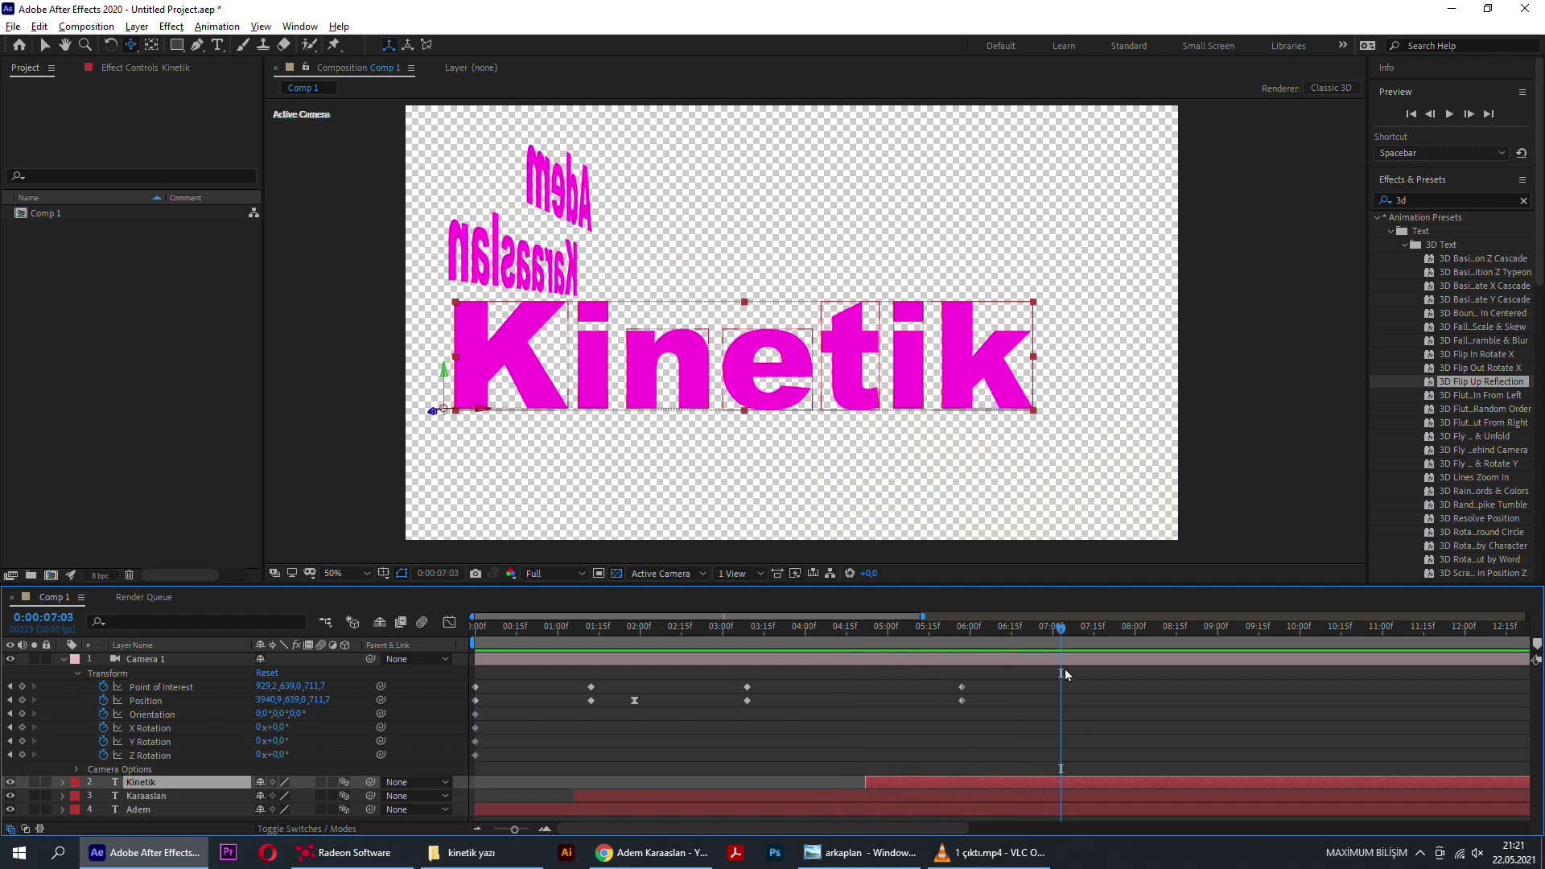
mouse_move(1043, 631)
mouse_down()
mouse_move(972, 672)
mouse_move(1025, 688)
mouse_up()
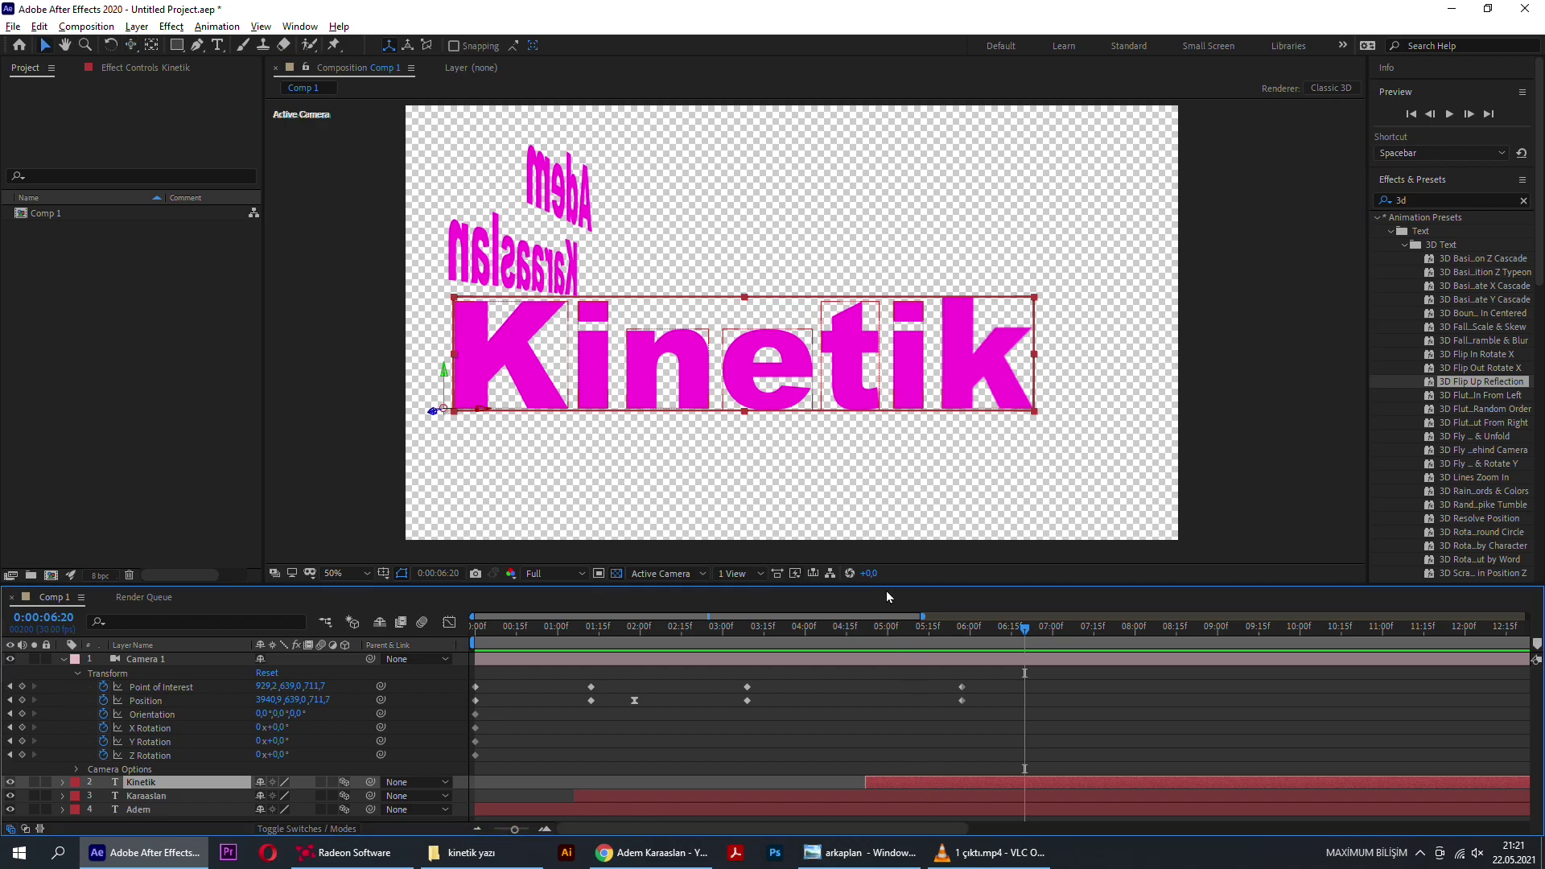
Step: Duplicate the Kinetik text layer with Ctrl+D and move the copy below the original
key(space)
click(823, 461)
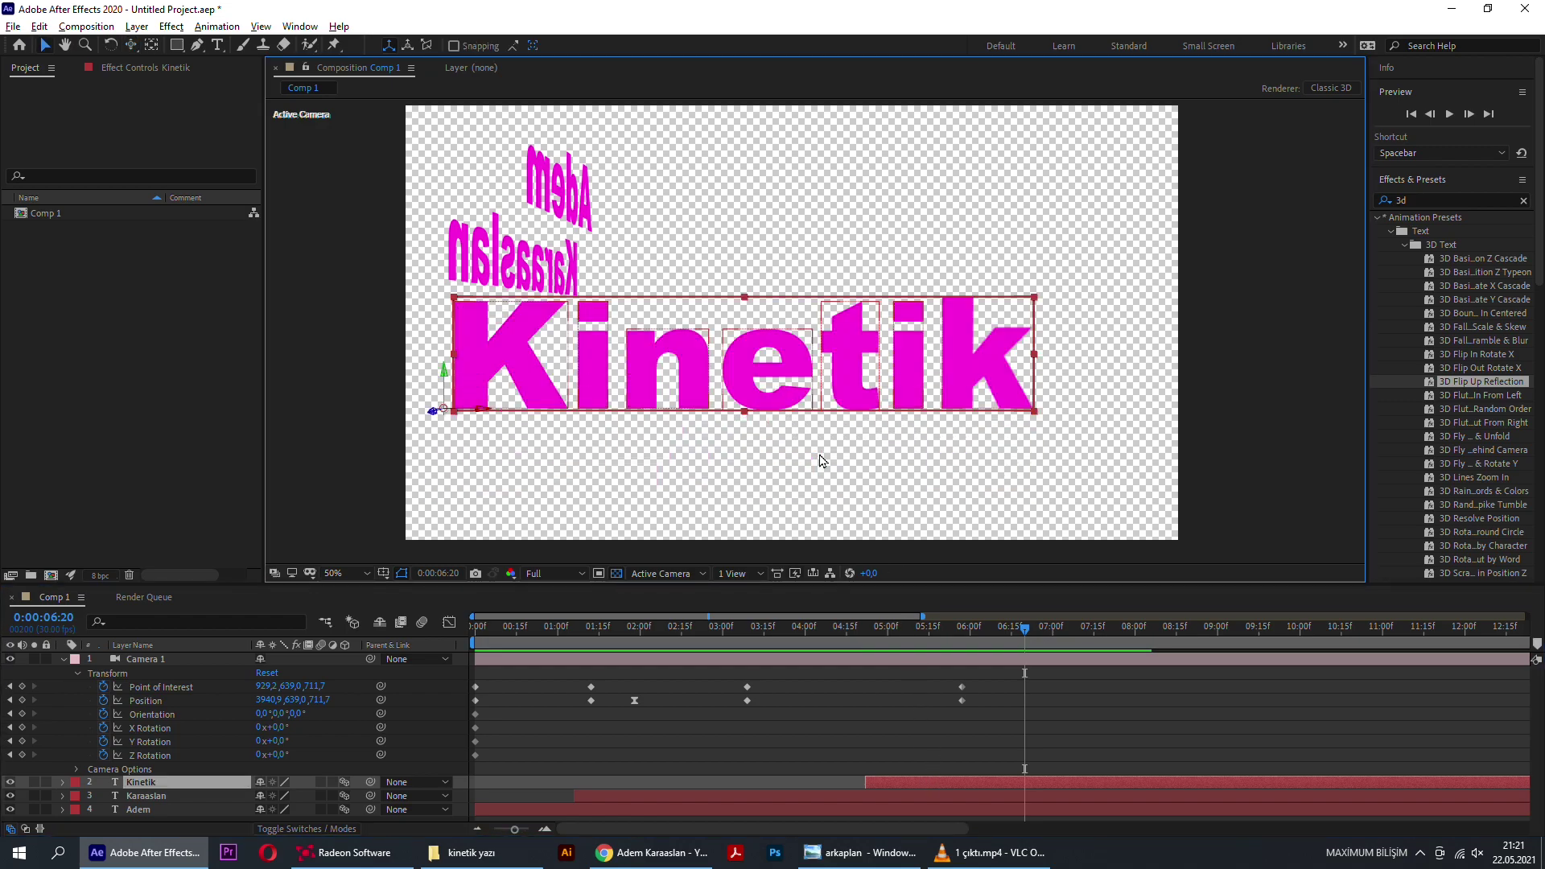
key(ctrl+d)
drag(837, 387, 795, 460)
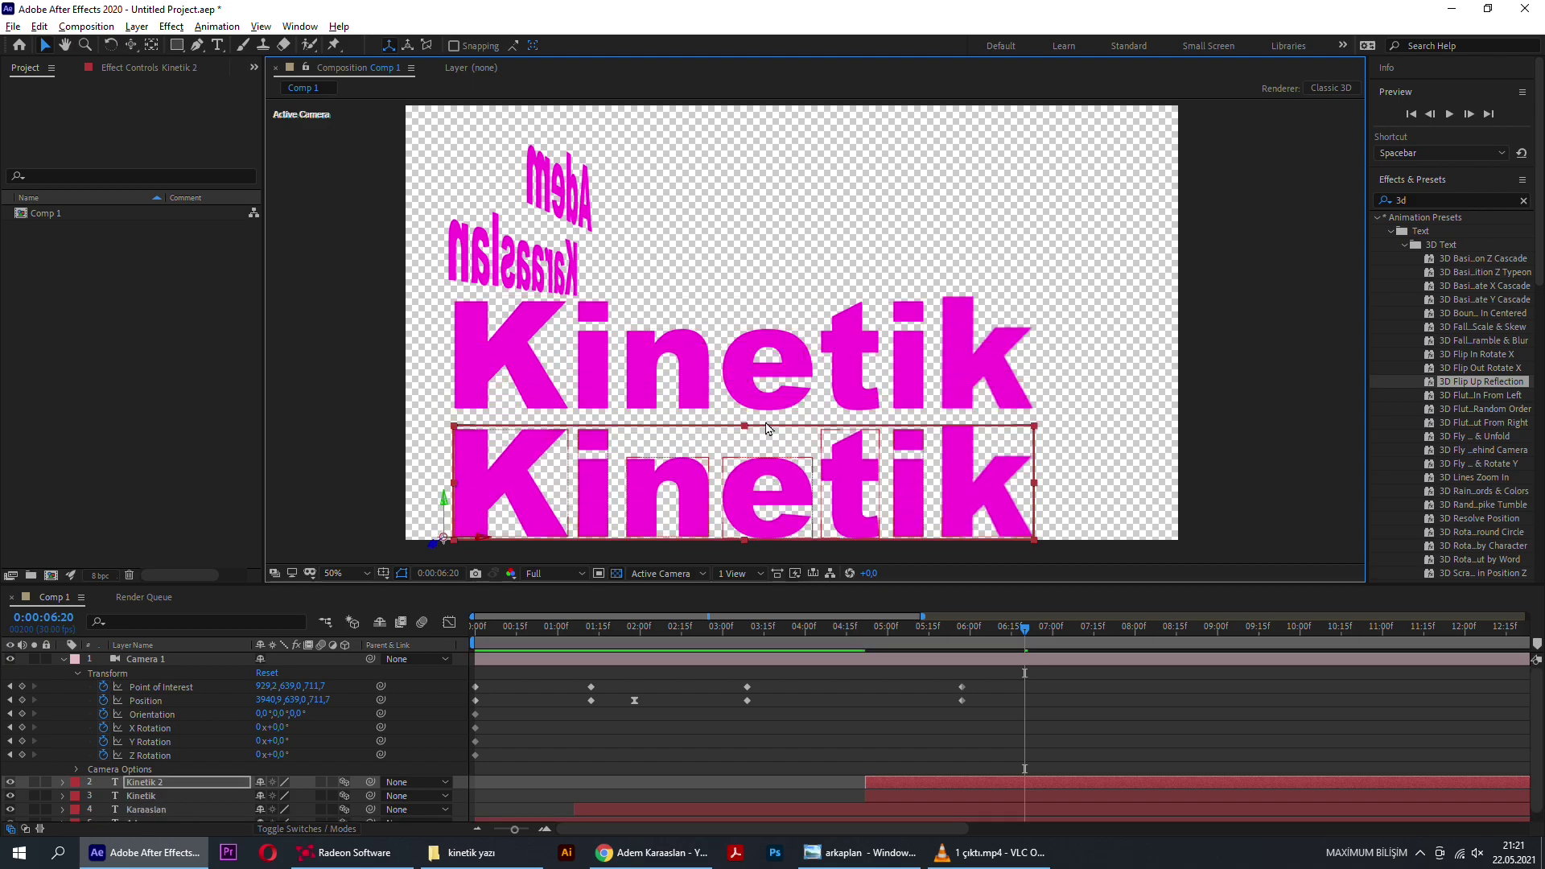
drag(832, 441, 819, 390)
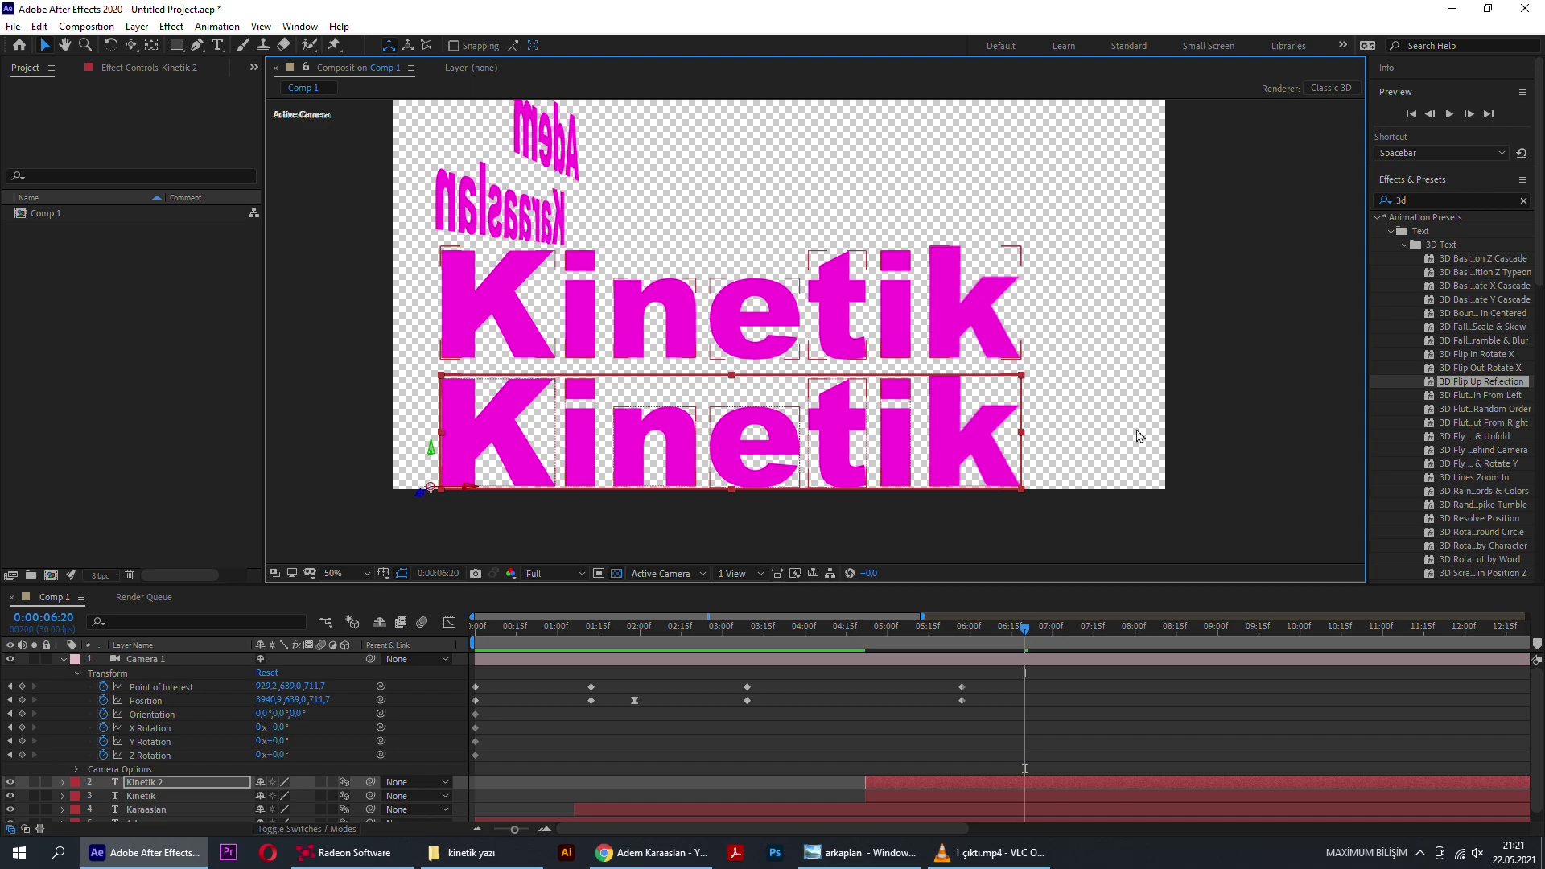
Step: Retype the copy as 'Tipografi', narrow its text box and move it right
double_click(884, 436)
text(tipografi)
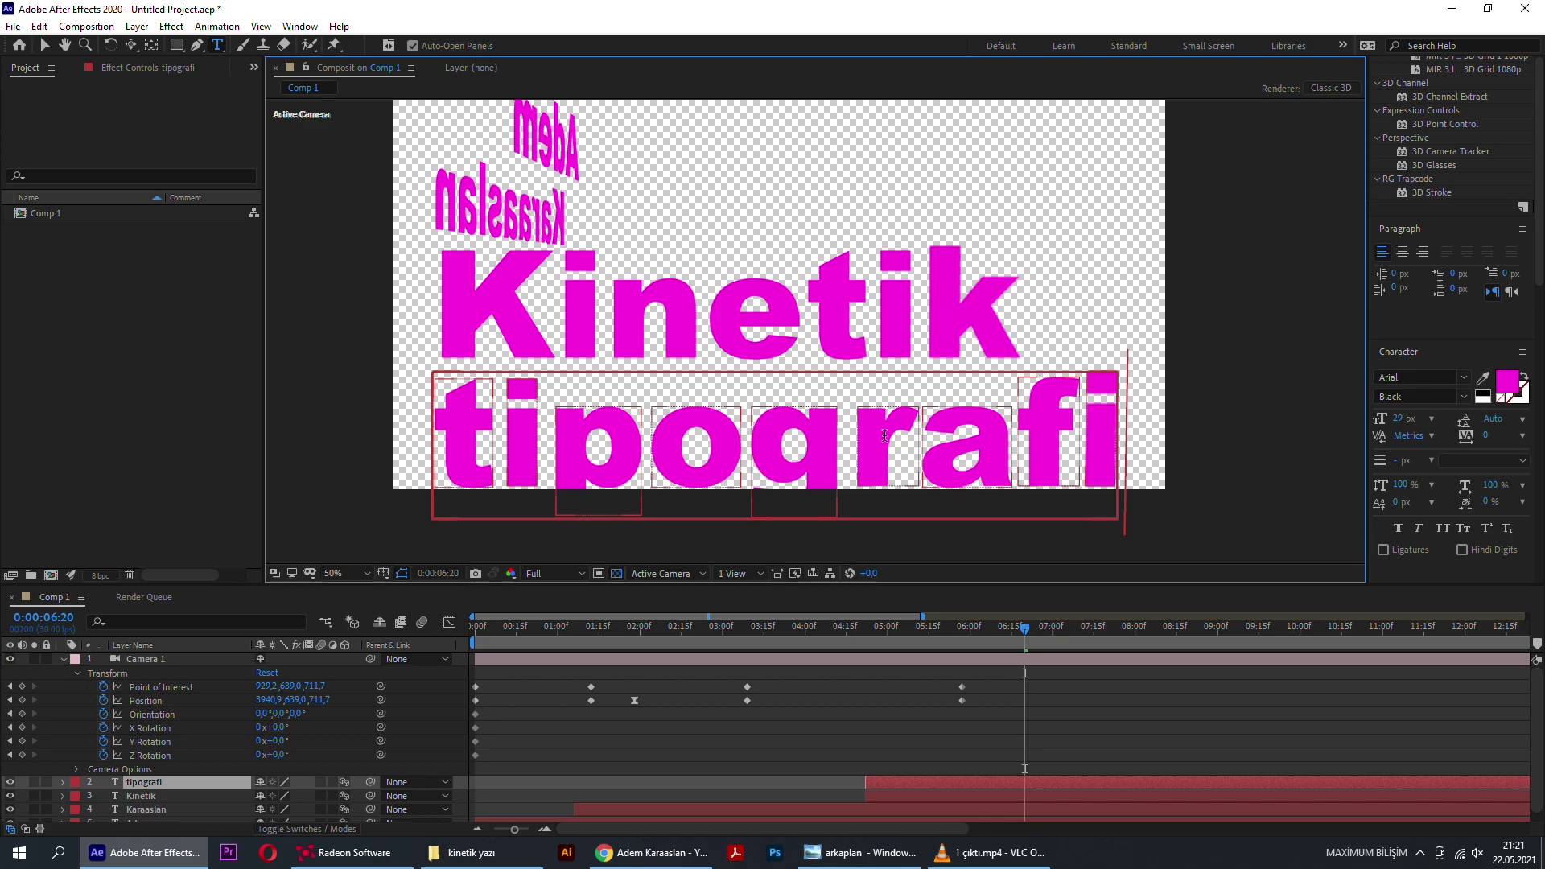
drag(496, 428, 430, 442)
text(T)
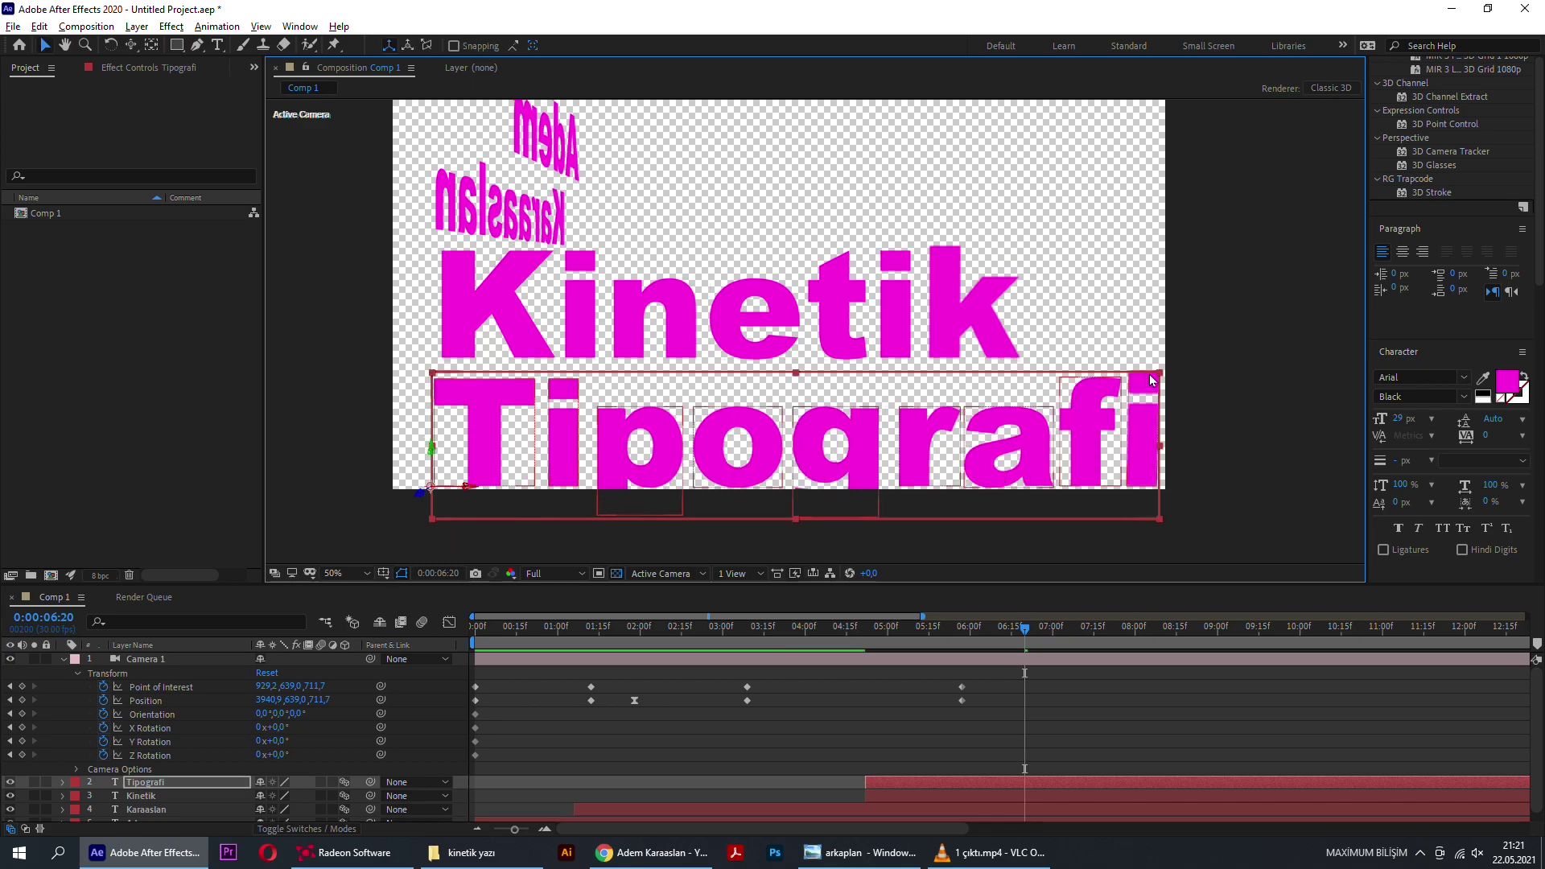
drag(1147, 378, 937, 388)
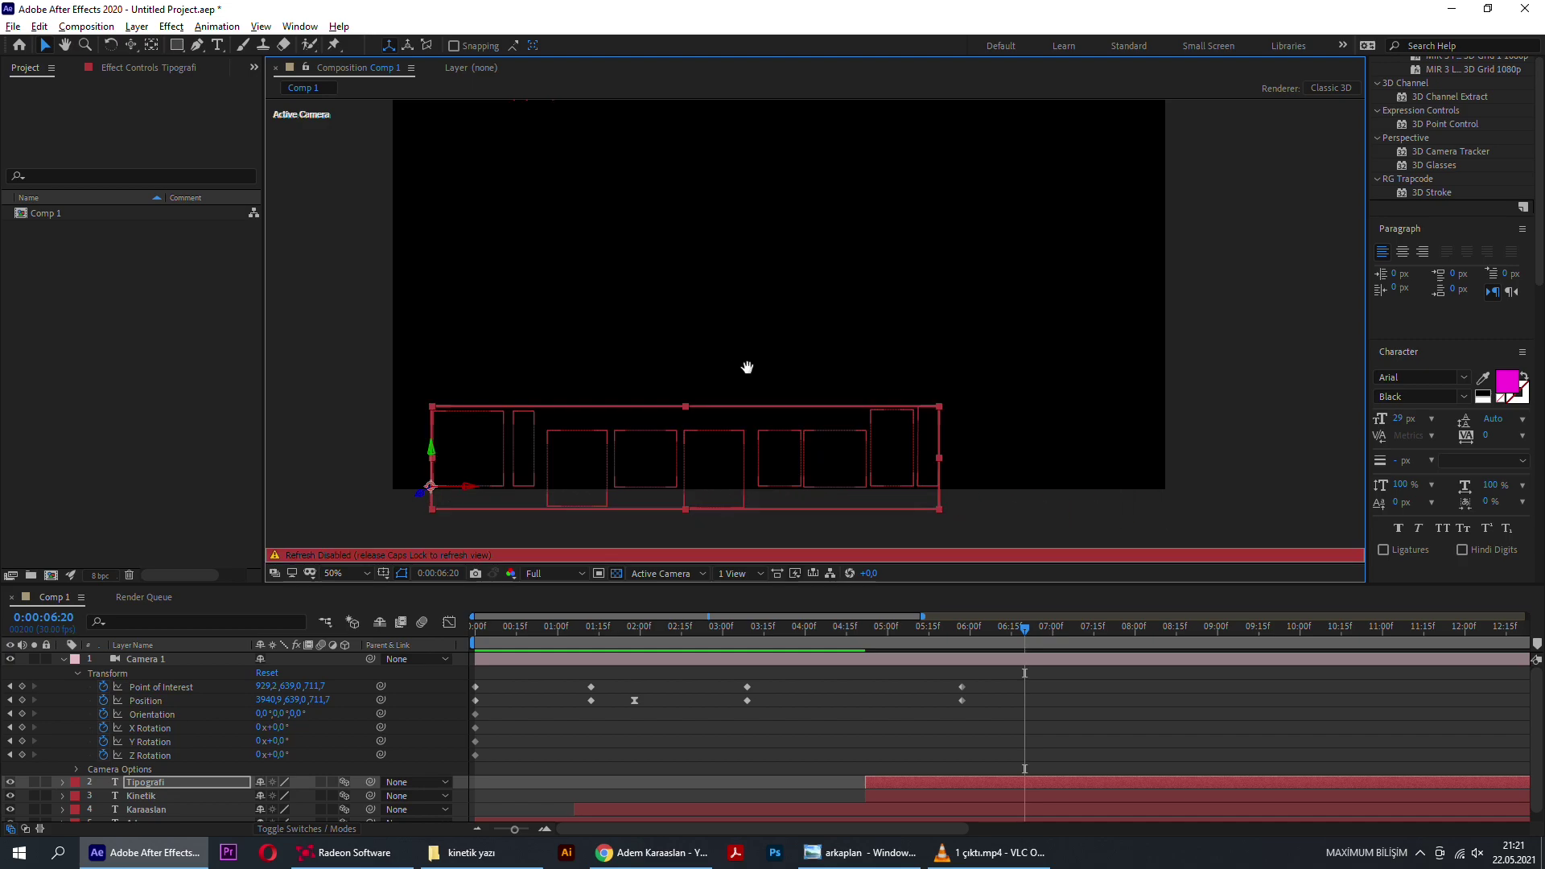
drag(745, 367, 696, 325)
mouse_move(652, 447)
mouse_down()
mouse_move(1162, 424)
mouse_move(903, 314)
mouse_up()
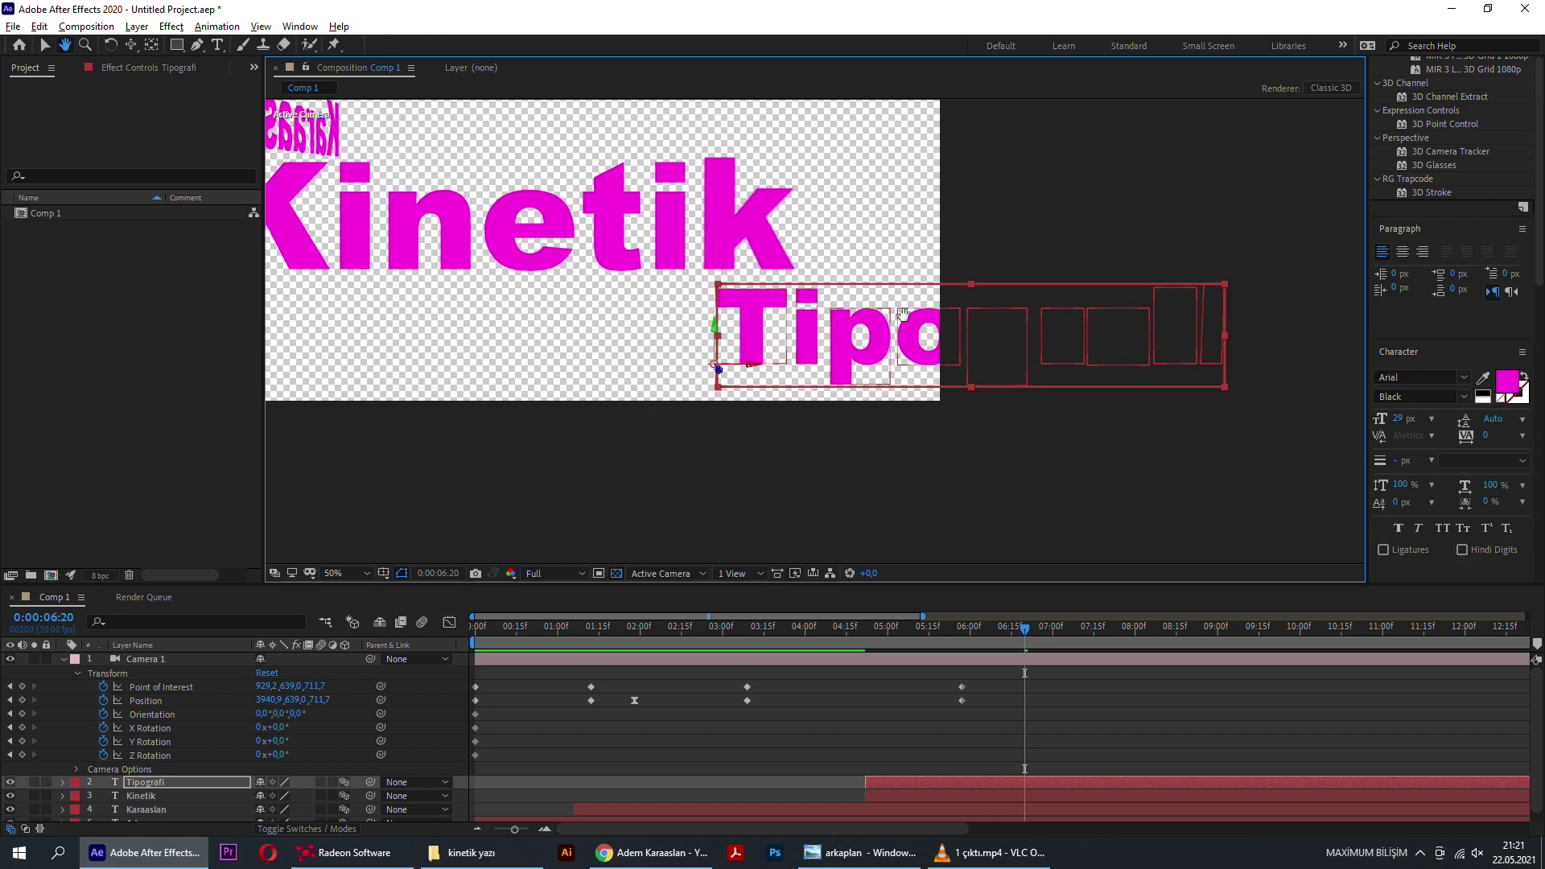
key(ctrl+t)
Step: Insert line breaks in Tipografi so its letters stack vertically
scroll(785, 344, down, 2)
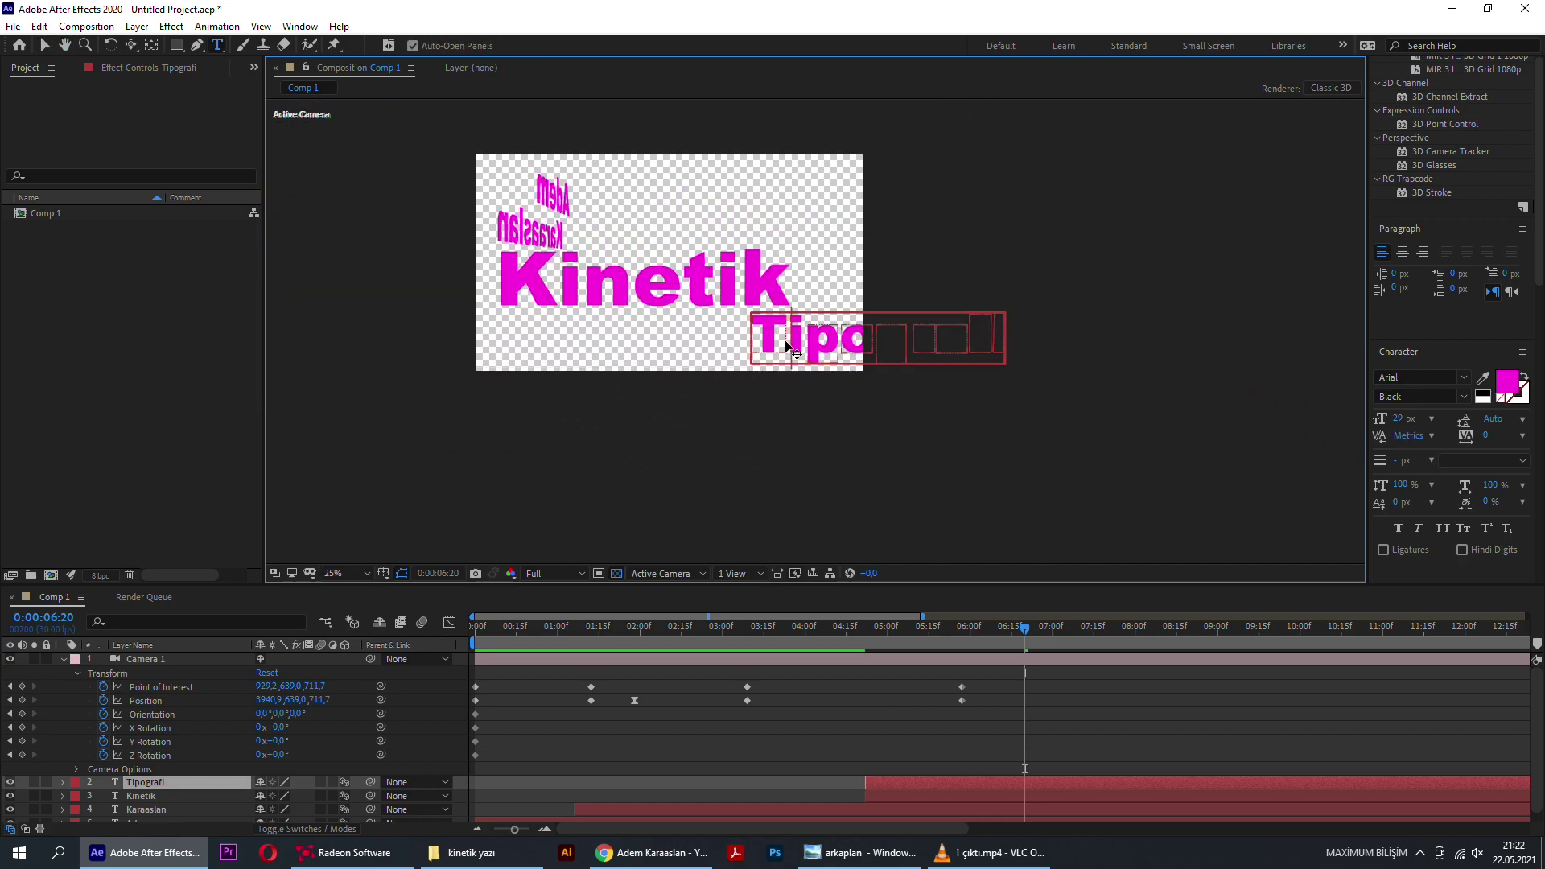
key(Return)
scroll(794, 359, down, 1)
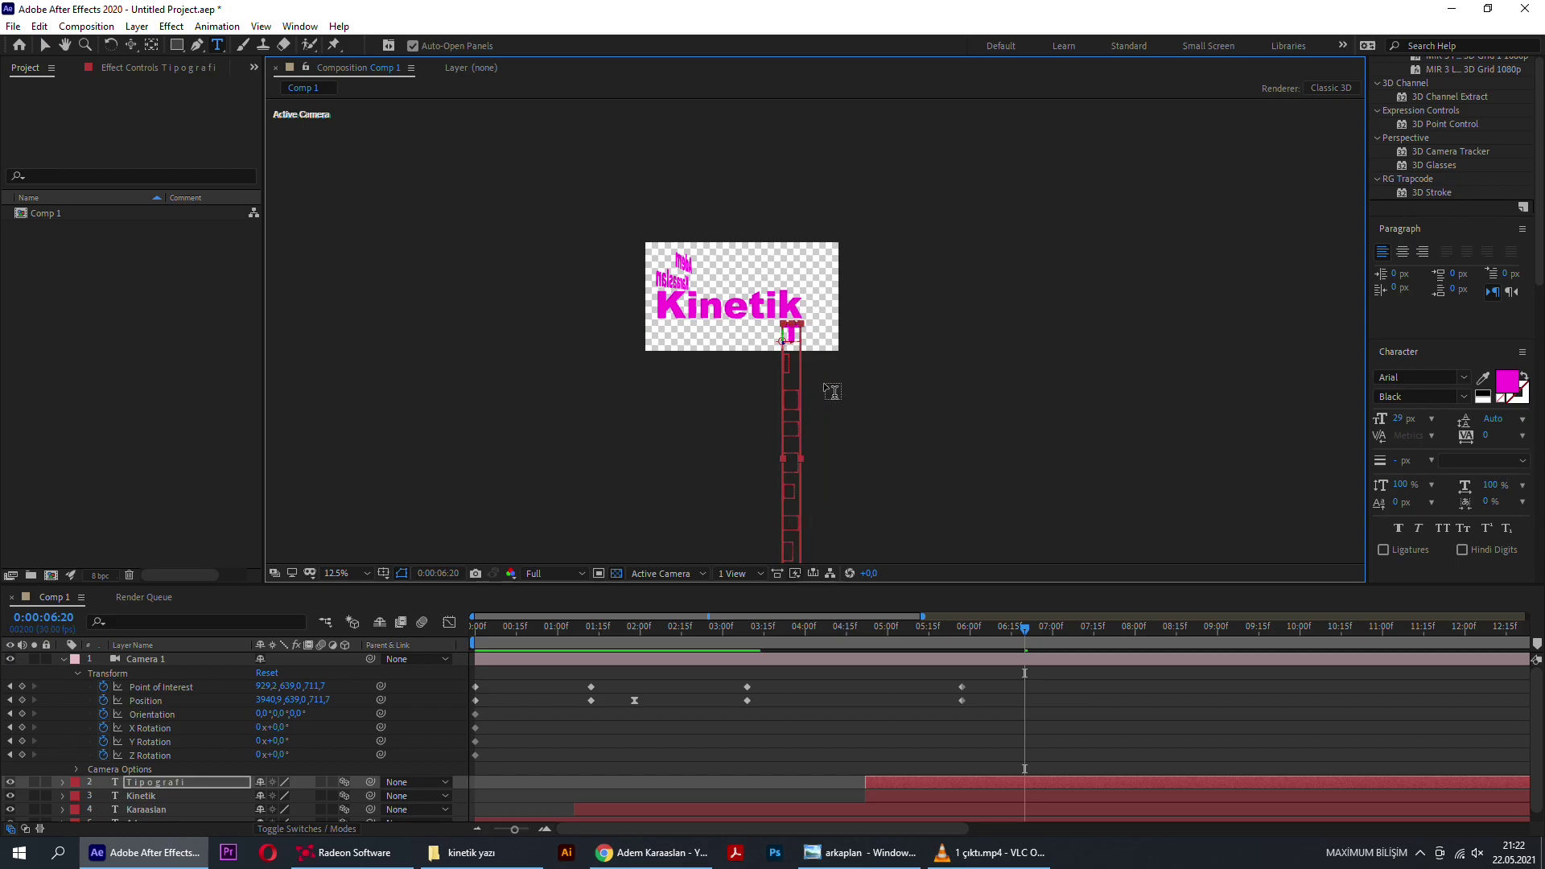
scroll(800, 350, up, 1)
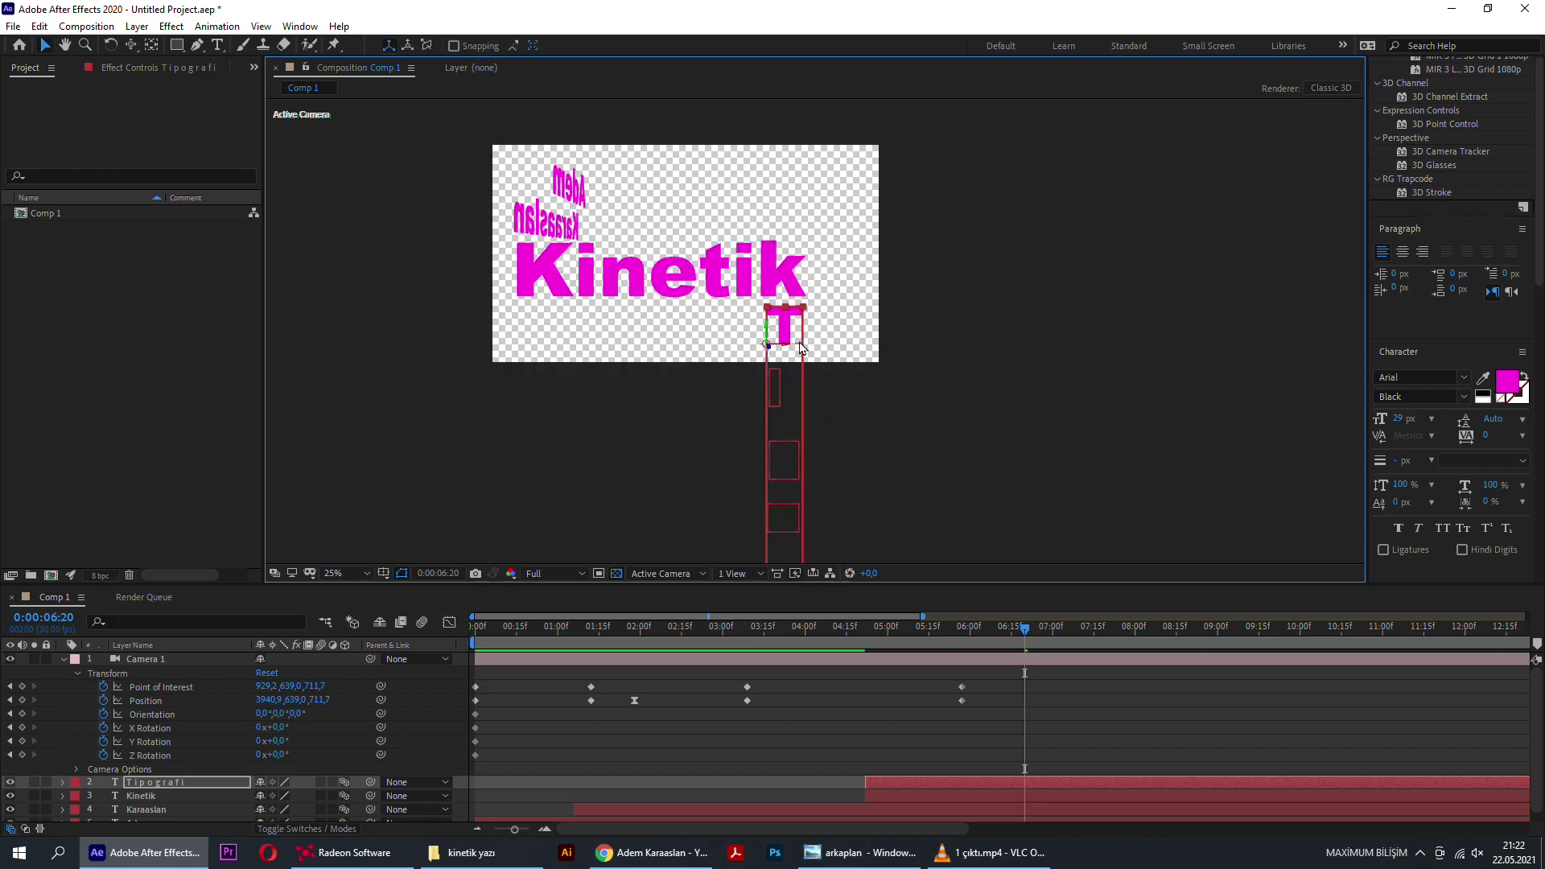
scroll(785, 316, up, 1)
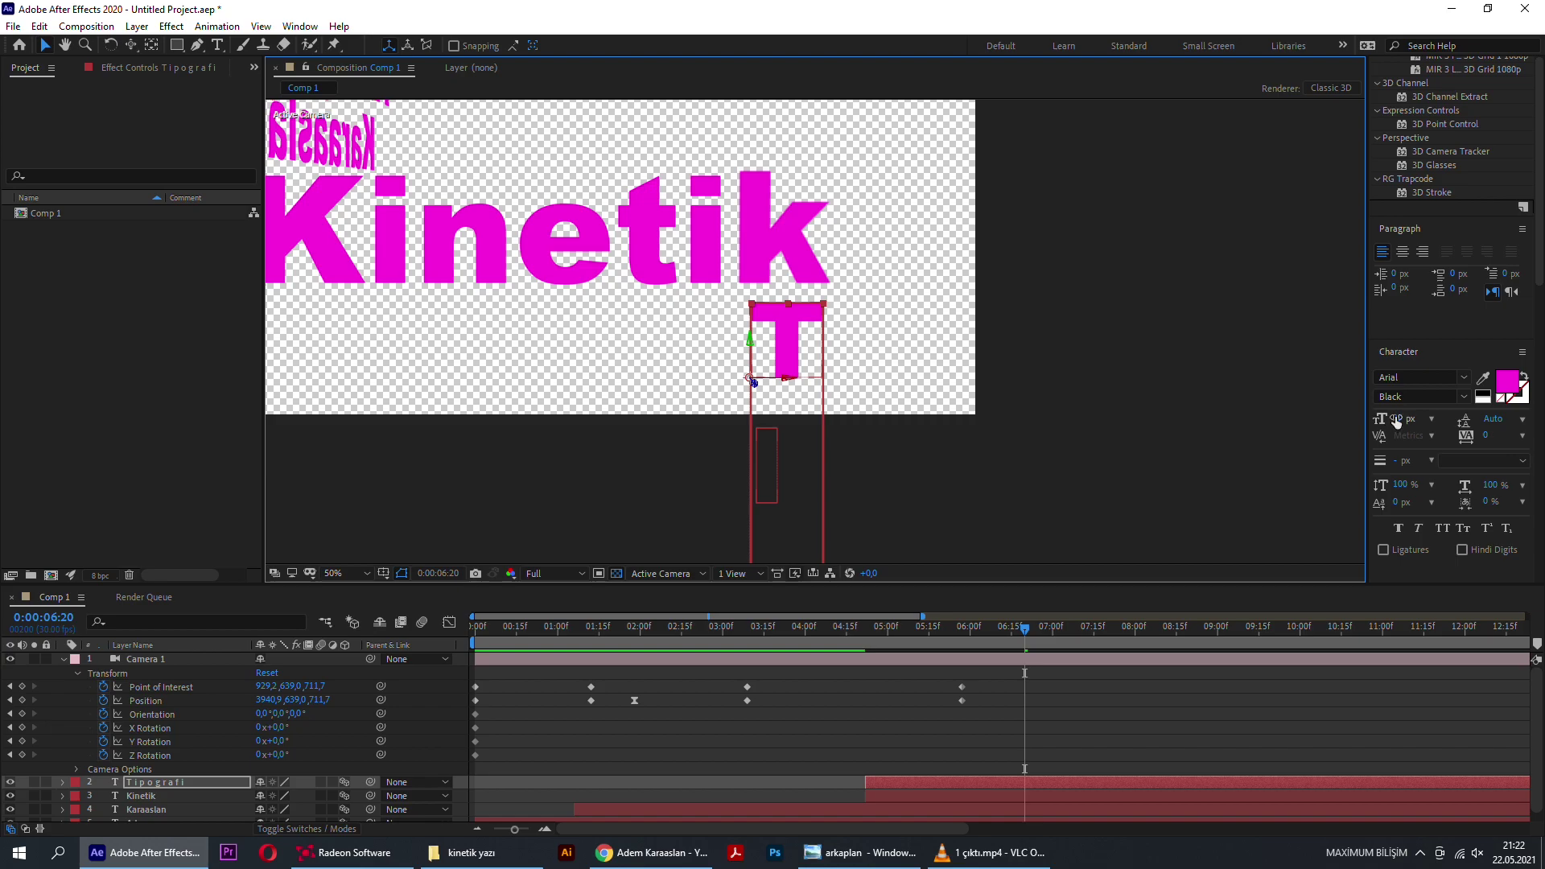
Step: Set the Tipografi font size to 31 px and leading to 26 px
drag(1396, 419, 1381, 417)
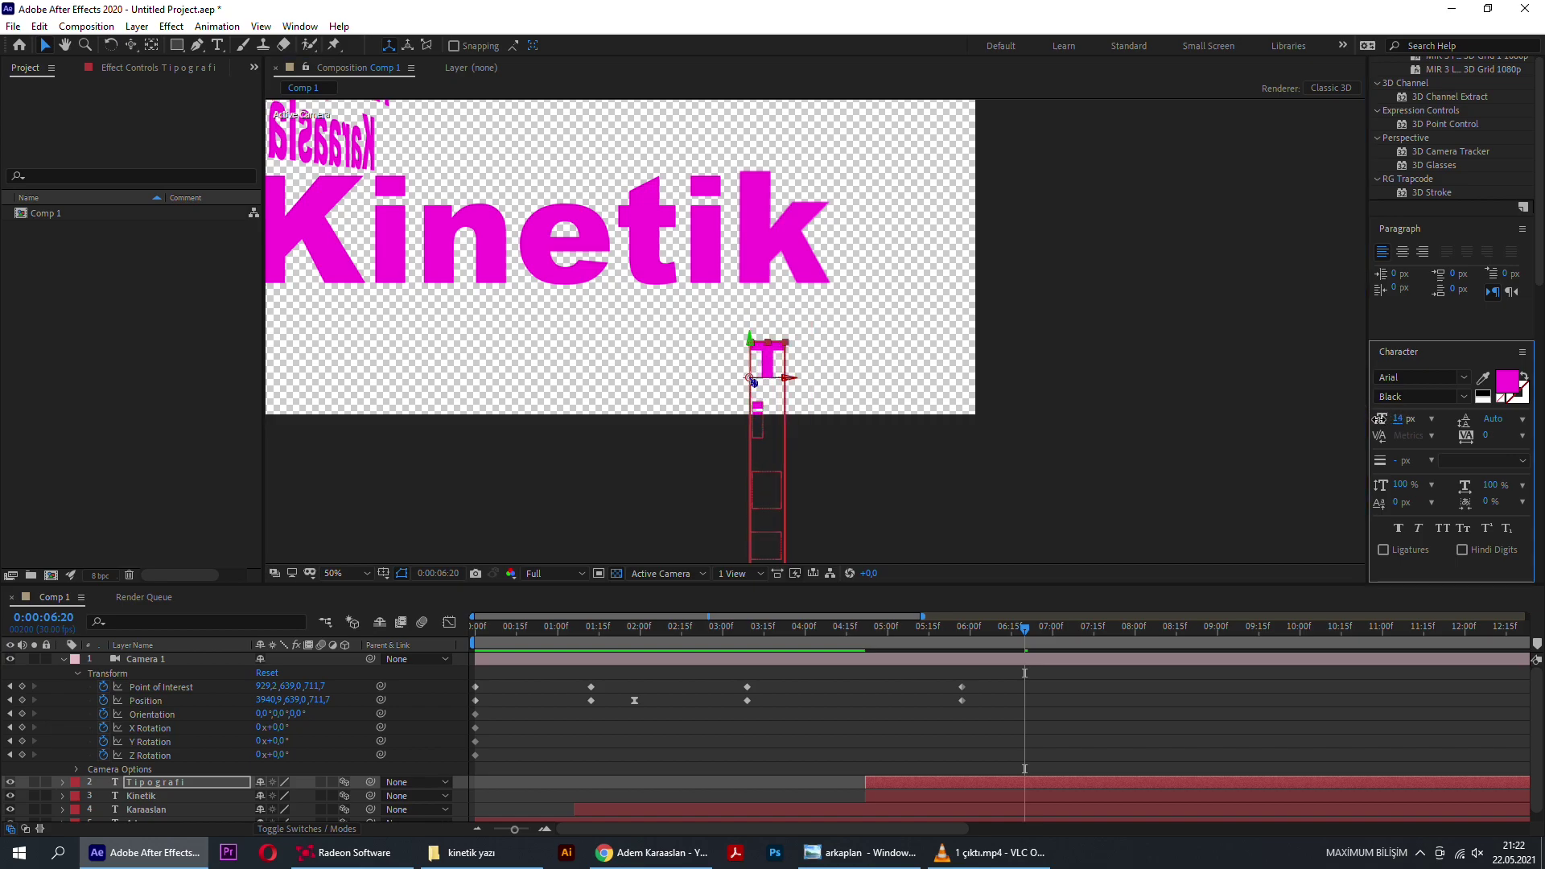
drag(1393, 424, 1401, 428)
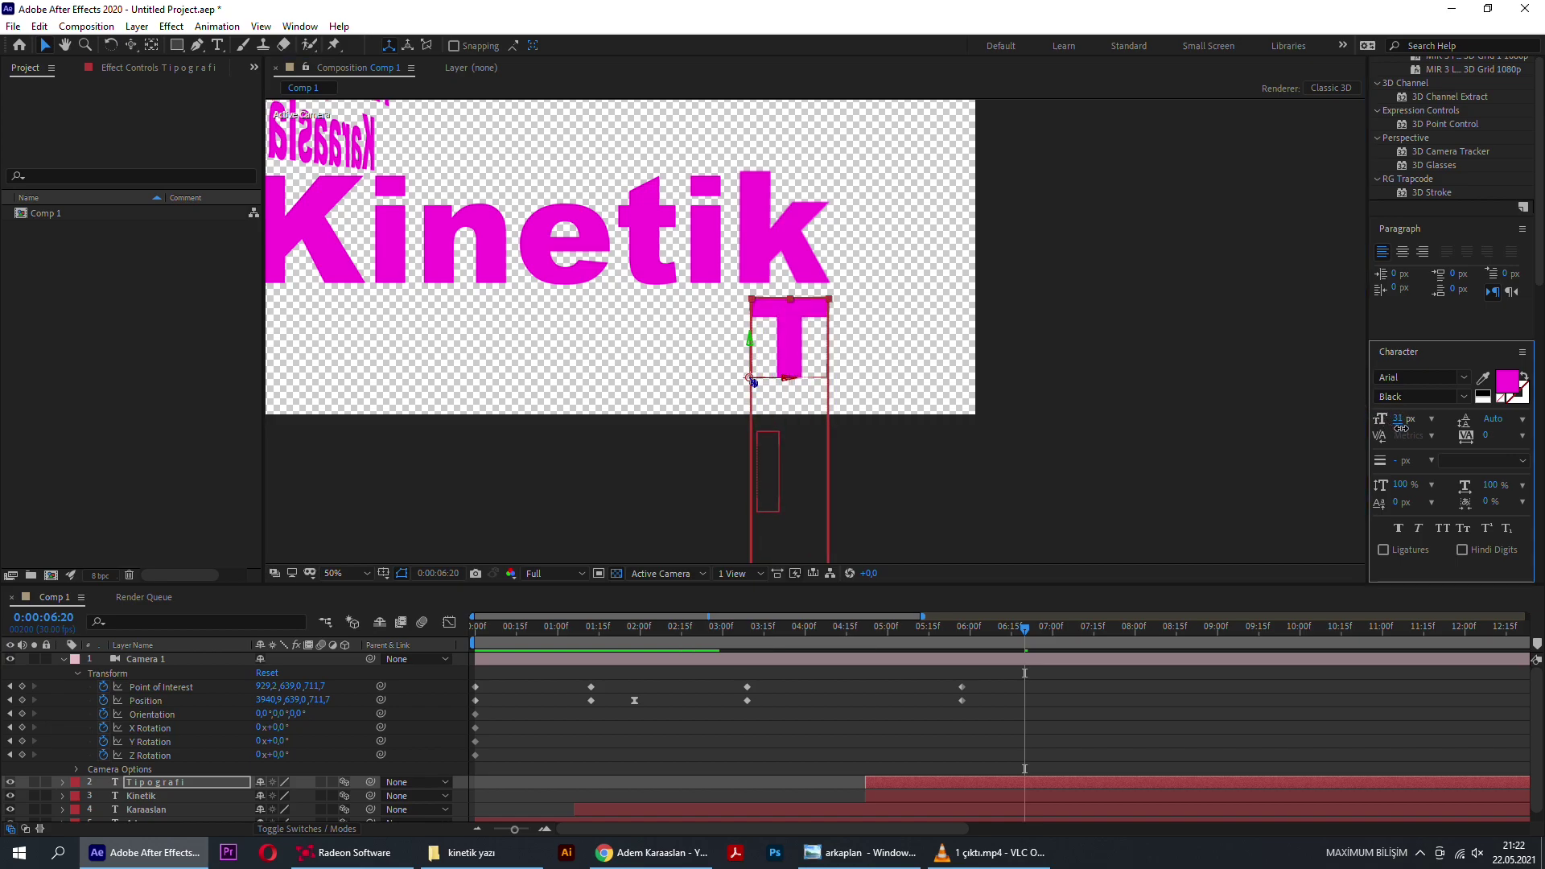
click(782, 344)
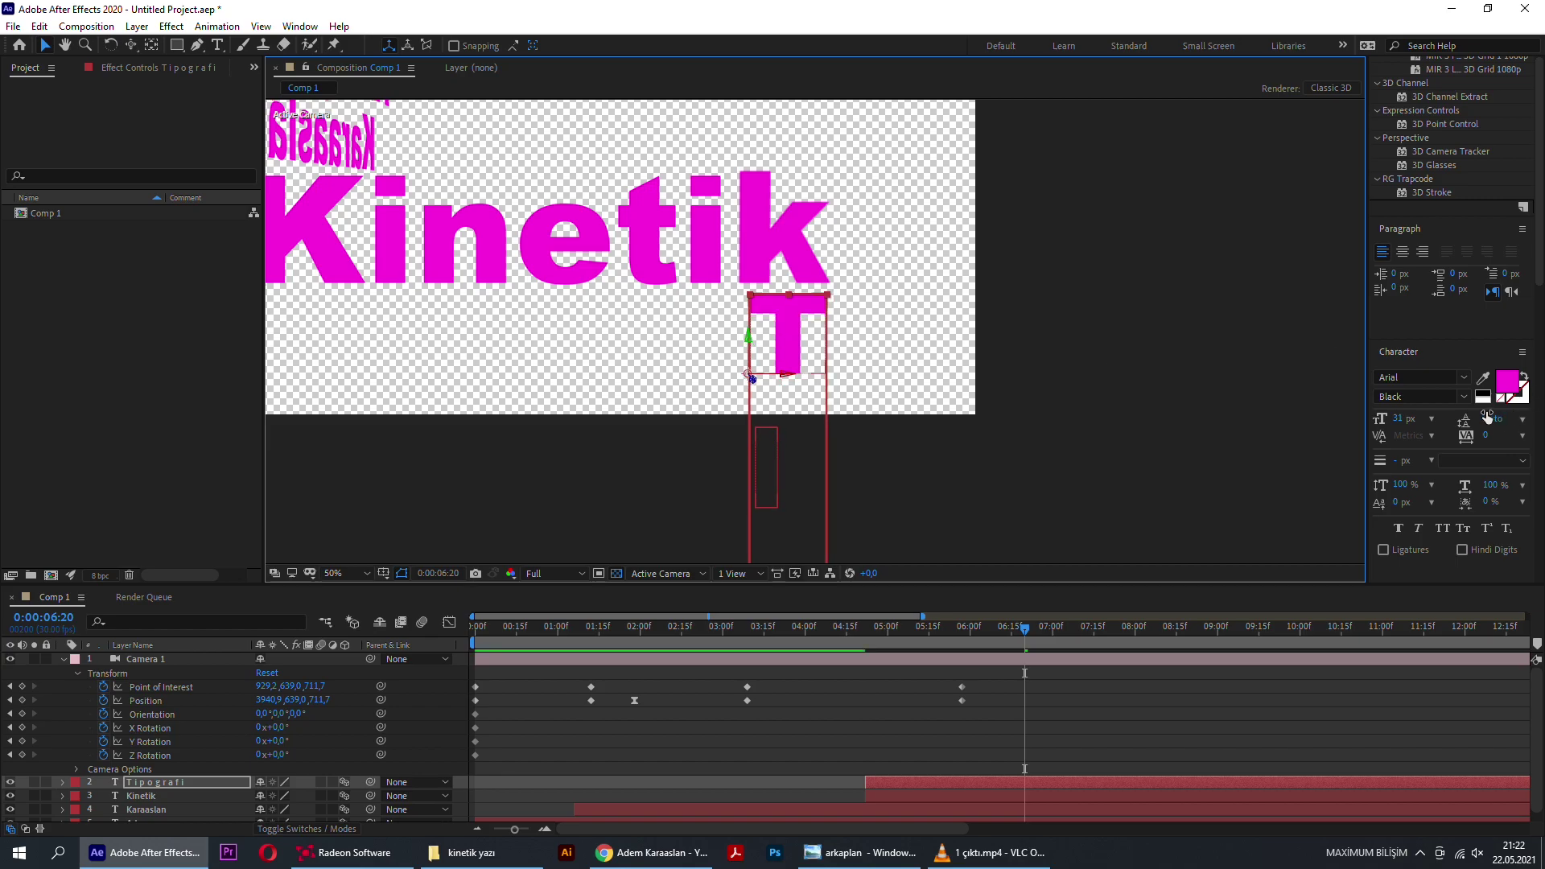
drag(1481, 418, 1513, 433)
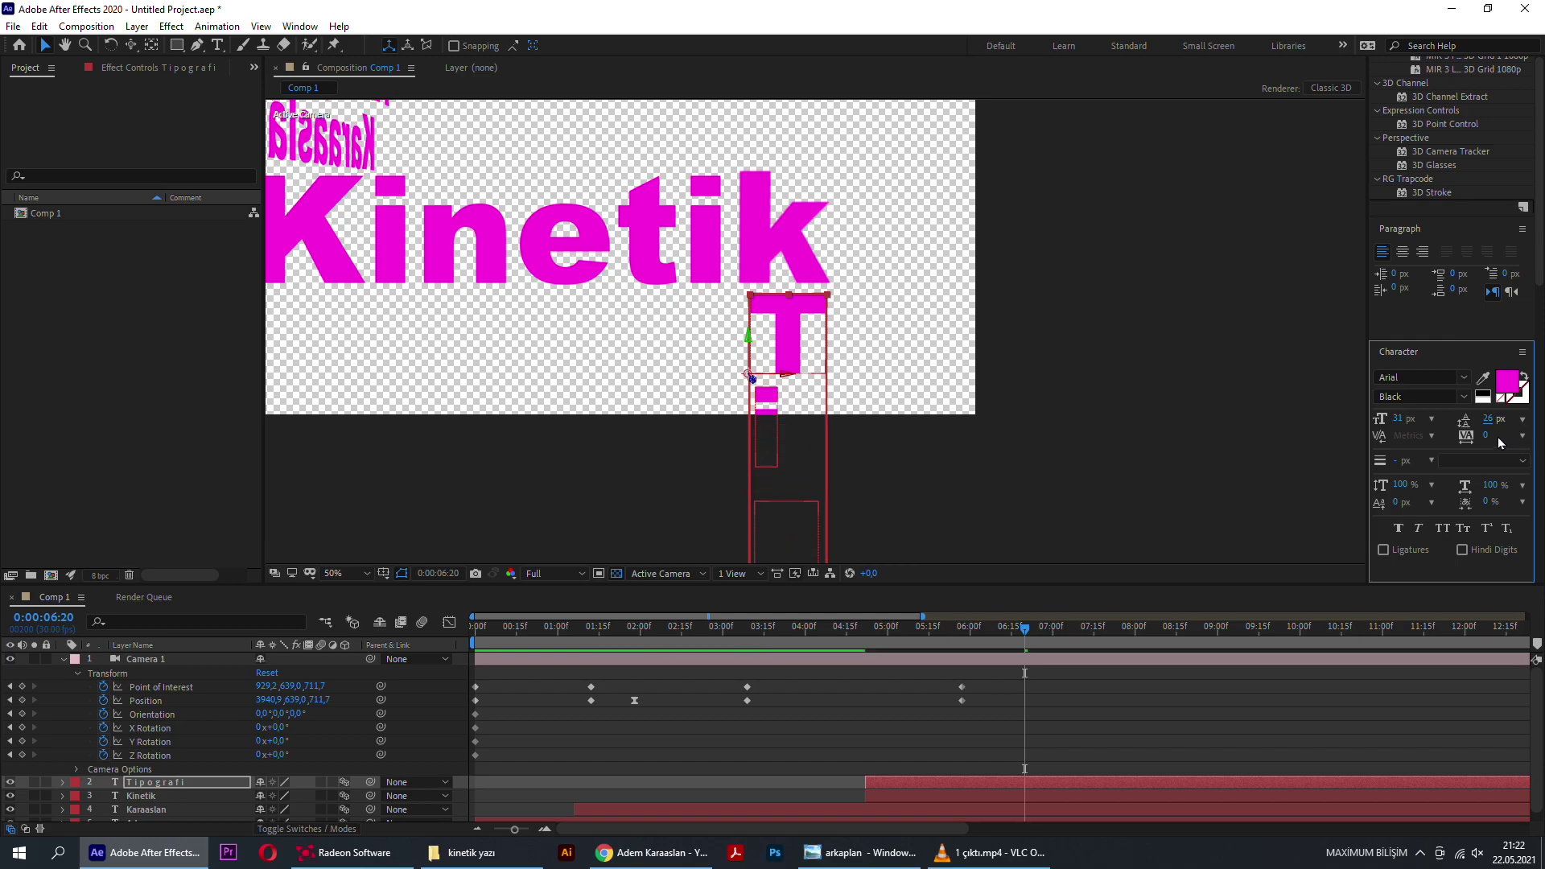
scroll(1105, 282, down, 2)
drag(1062, 281, 1009, 372)
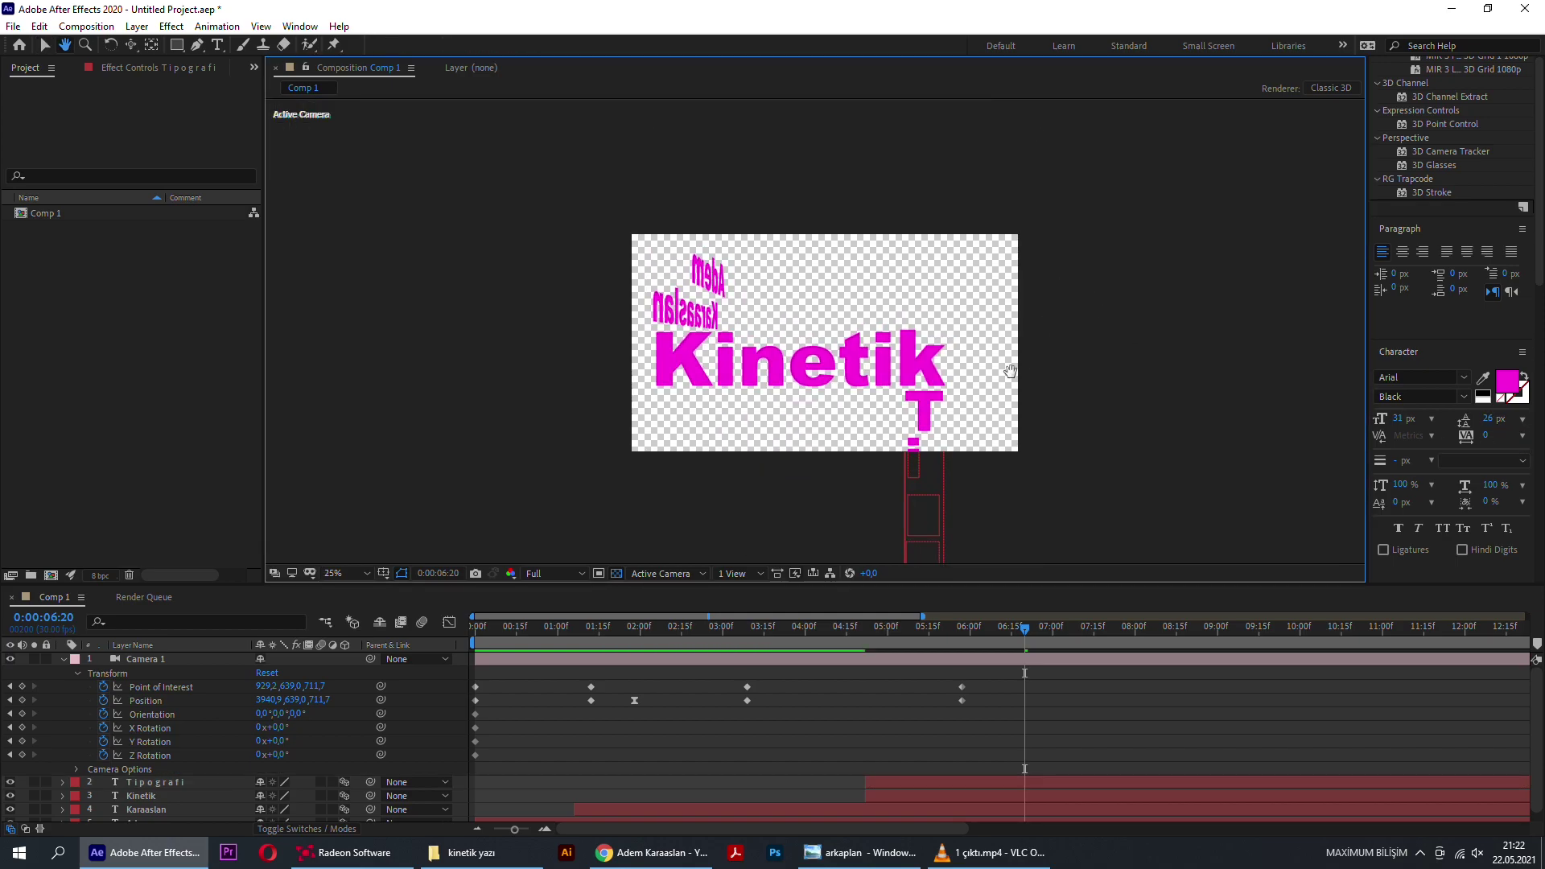
Step: At 0:00:07:04, reposition Camera 1 to frame Kinetik above the vertical Tipografi, then scrub back
drag(955, 640, 849, 641)
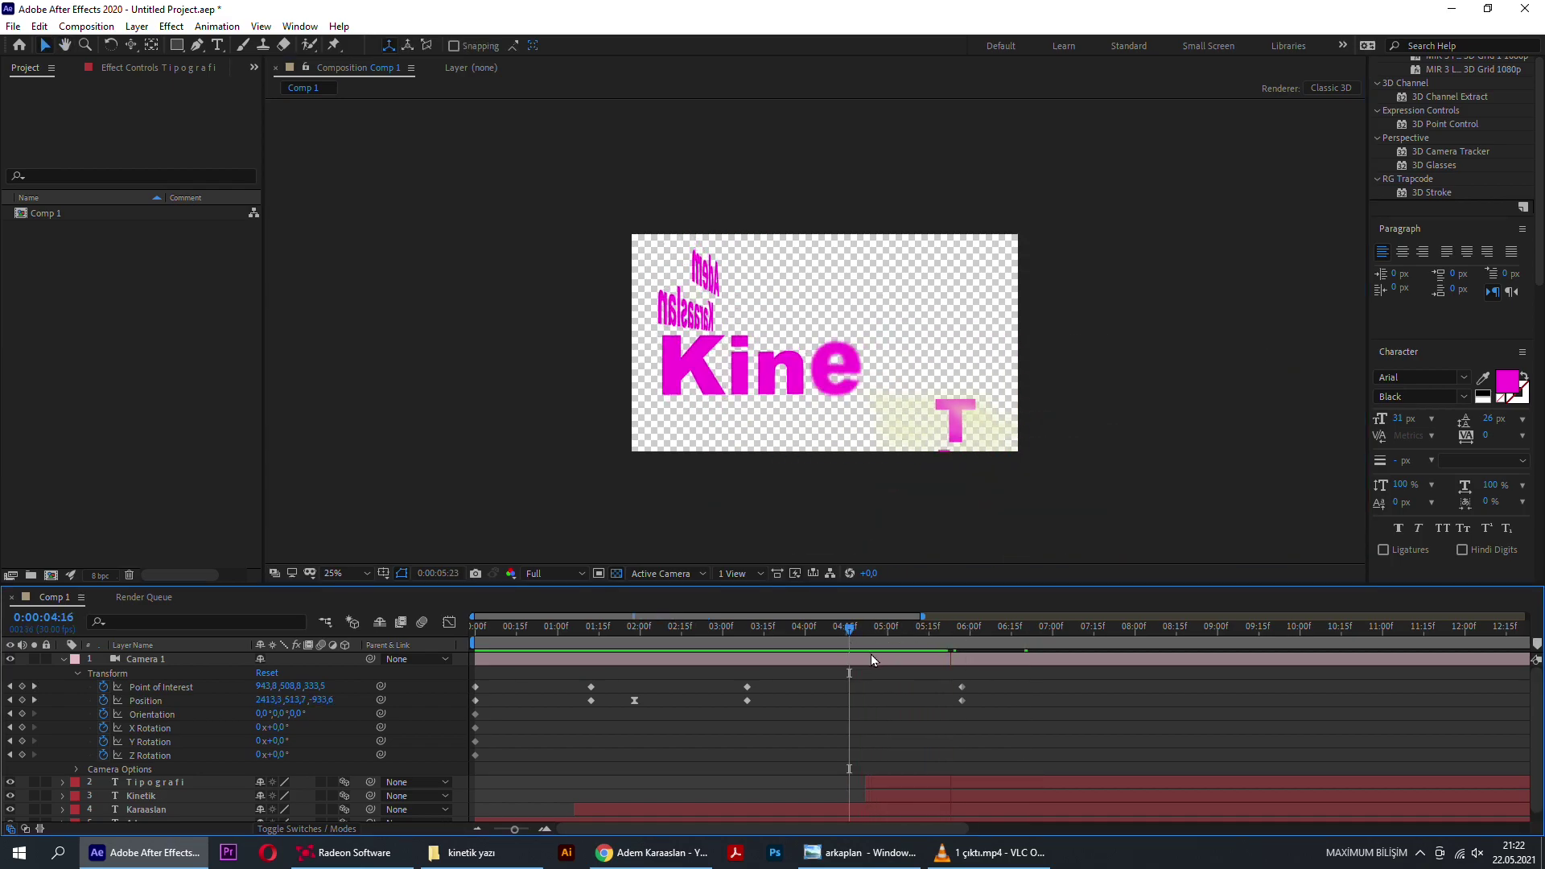
drag(918, 654, 1002, 630)
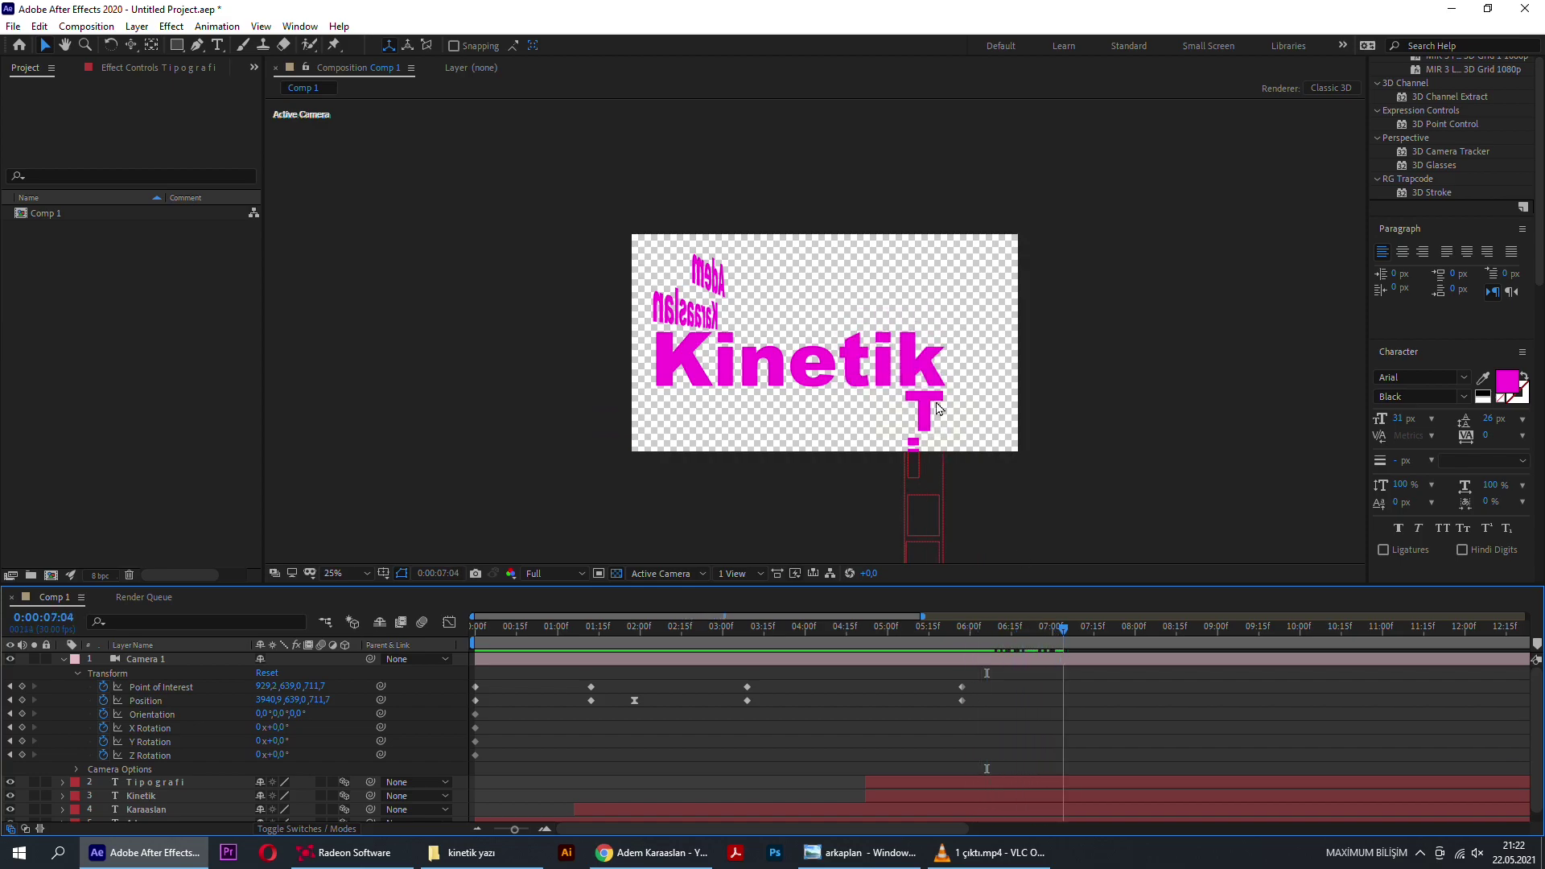
mouse_move(903, 273)
mouse_down()
mouse_move(874, 392)
mouse_move(862, 298)
mouse_up()
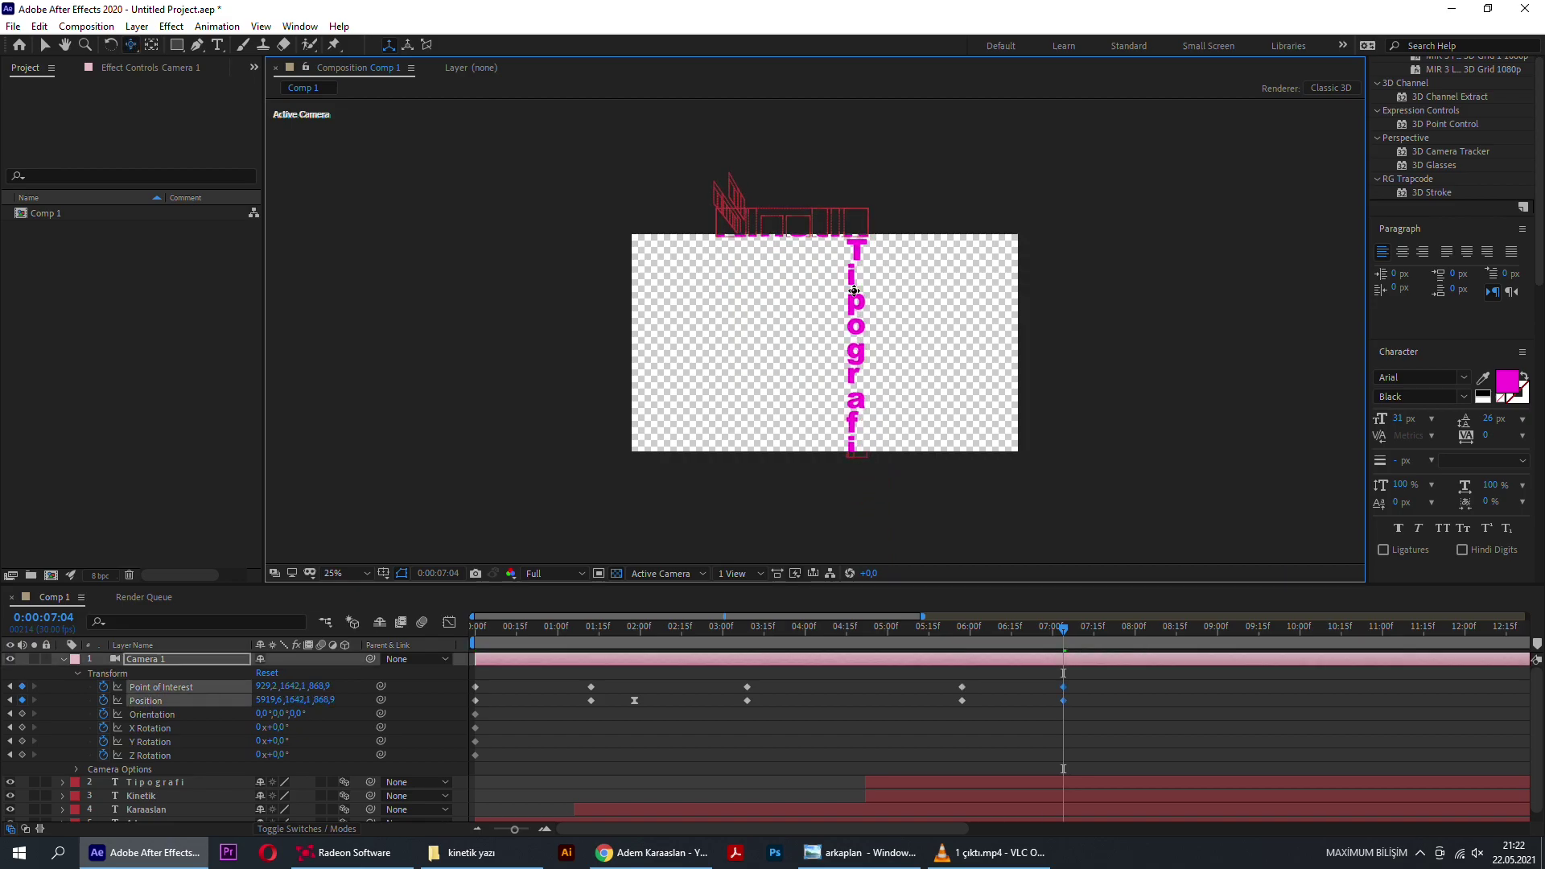
drag(856, 292, 862, 347)
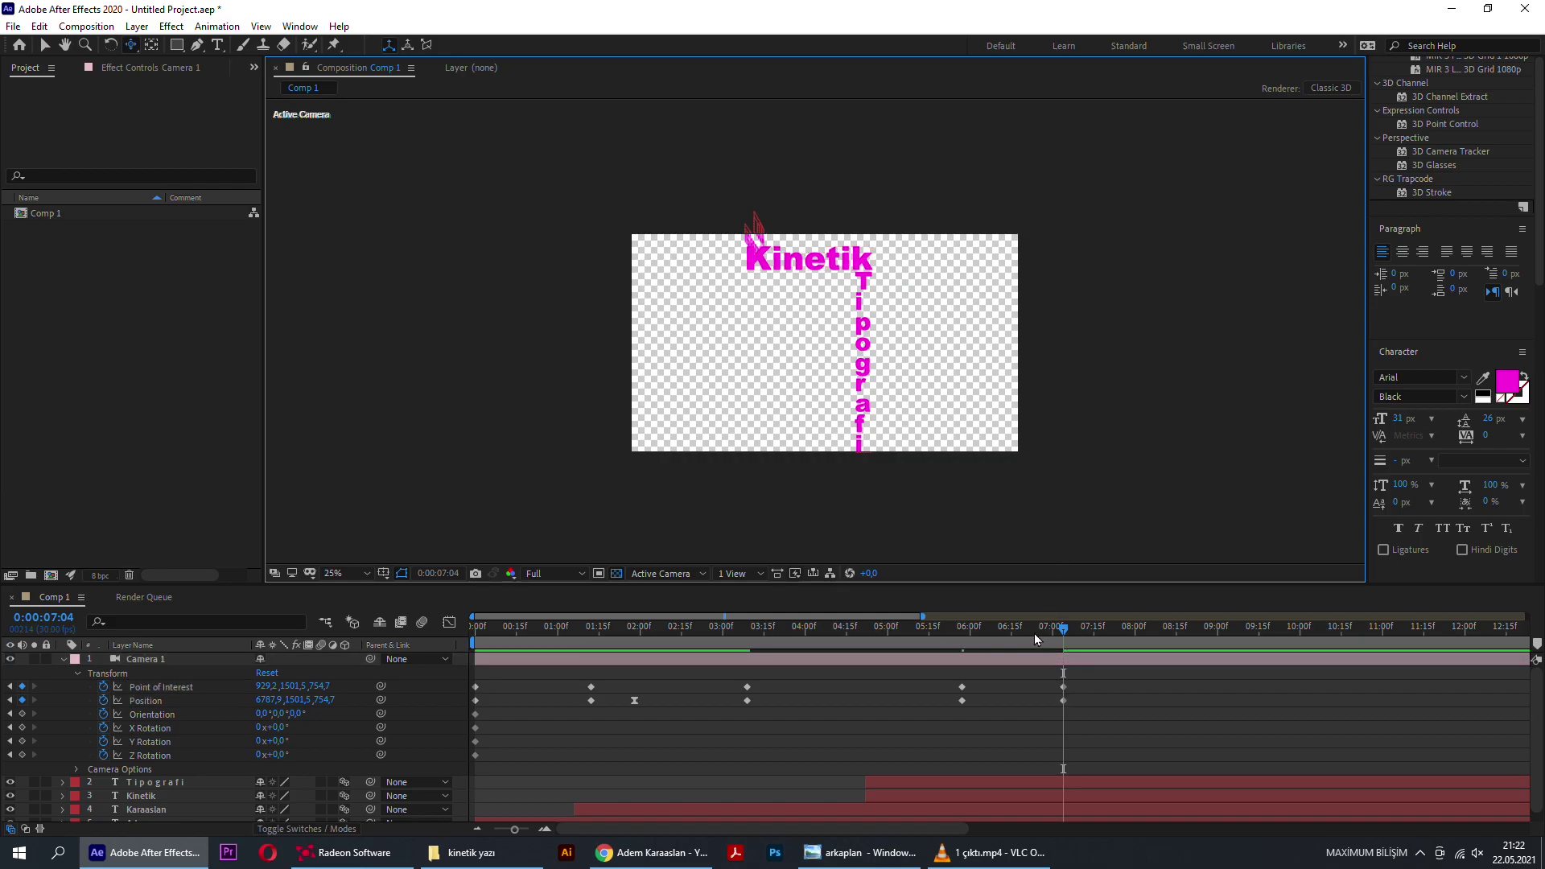
drag(871, 368, 866, 355)
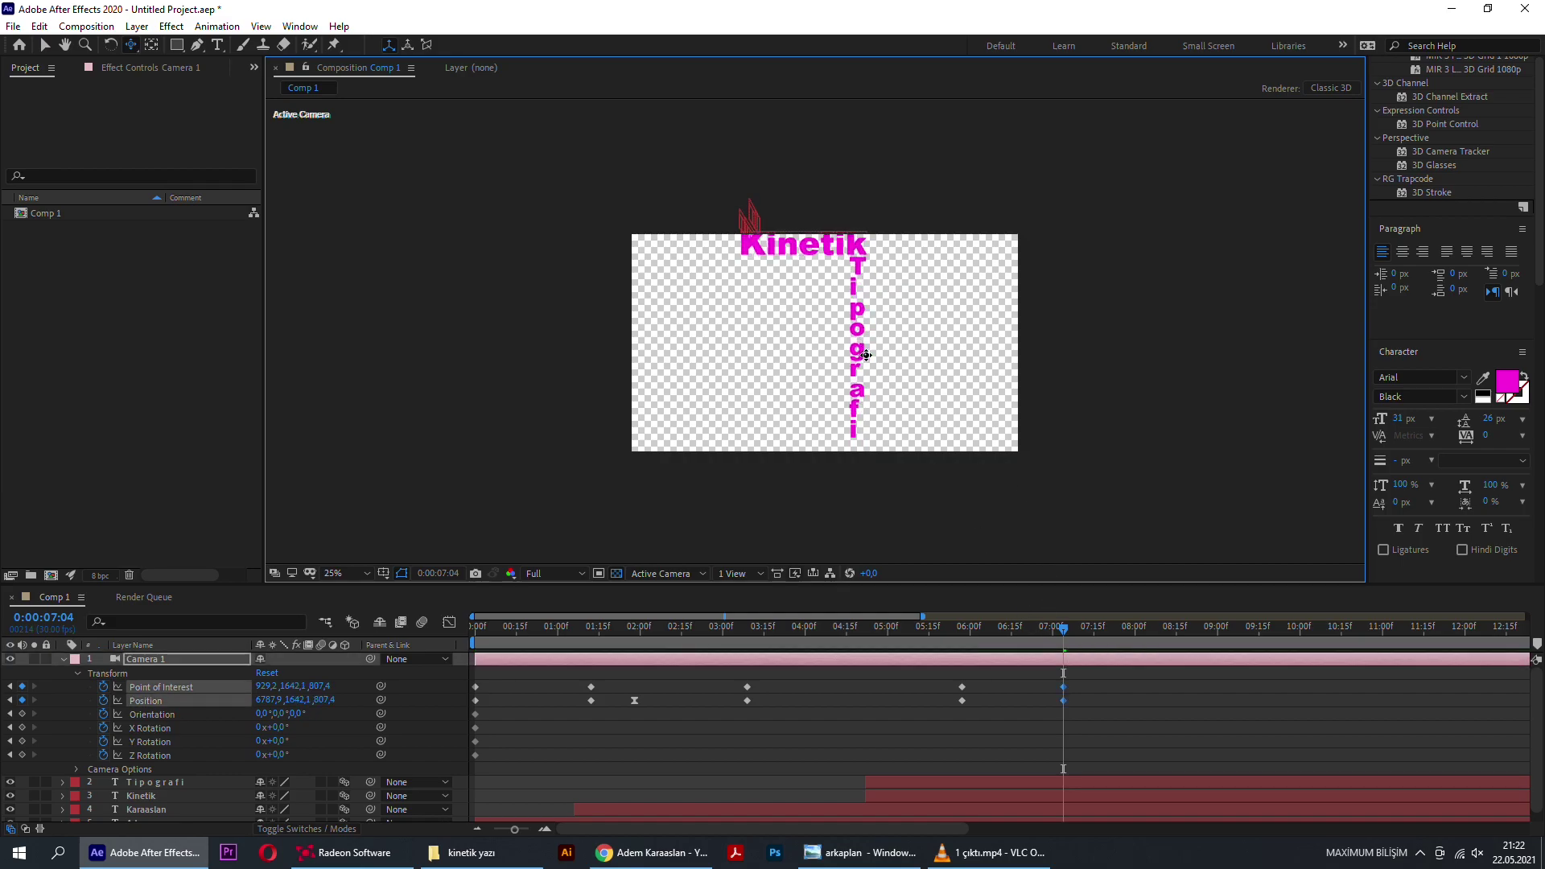
drag(1025, 629, 272, 641)
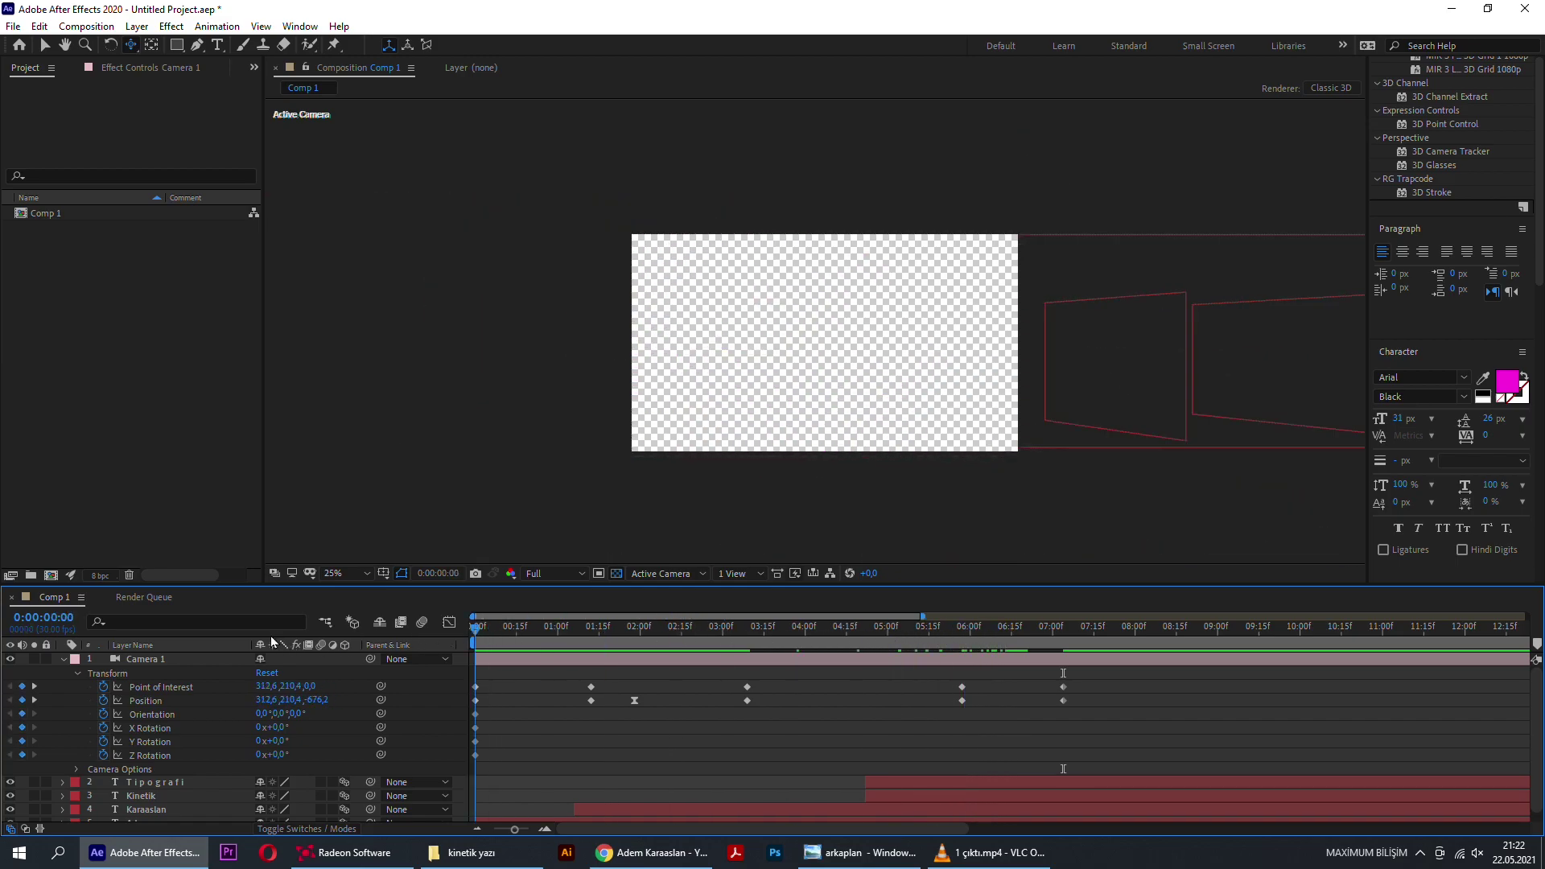
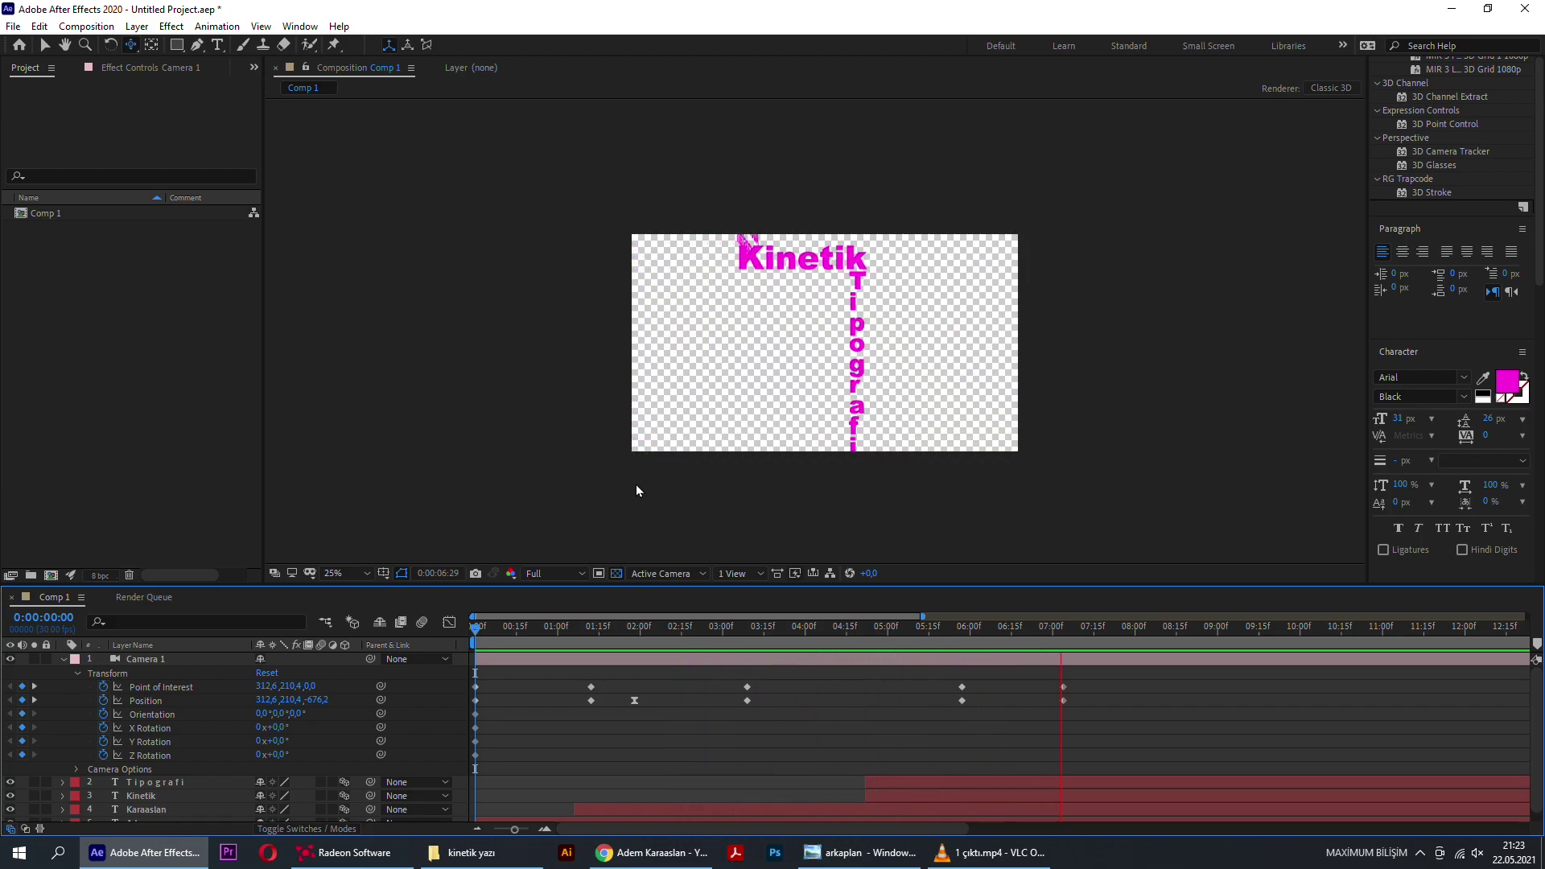
Step: Preview the camera move around 5–6 seconds and select Camera 1's last keyframes near 7 seconds
key(space)
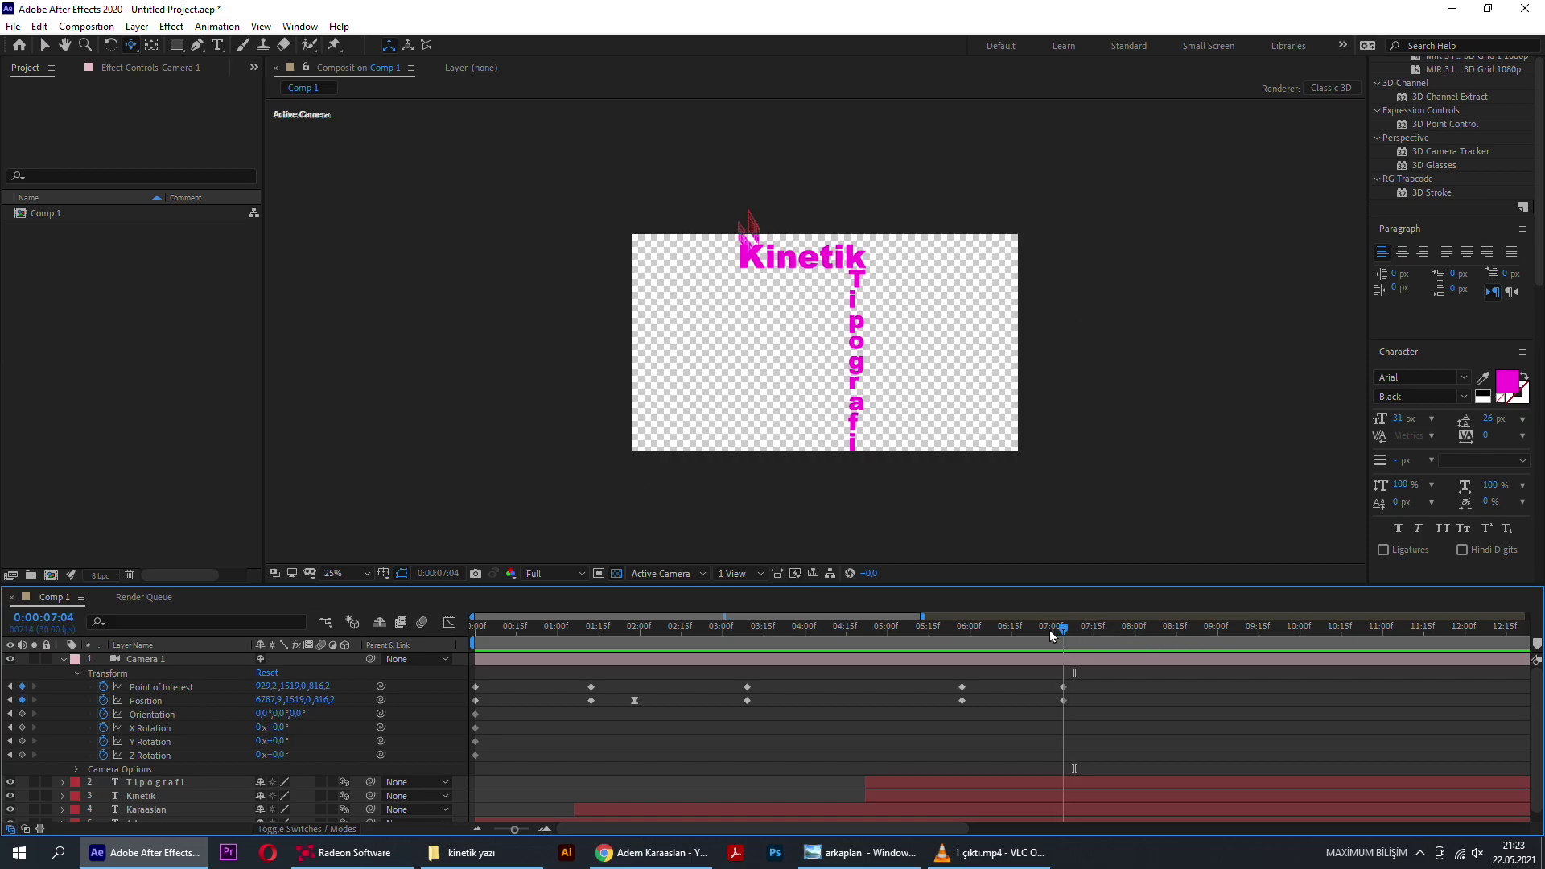
drag(1049, 630, 896, 643)
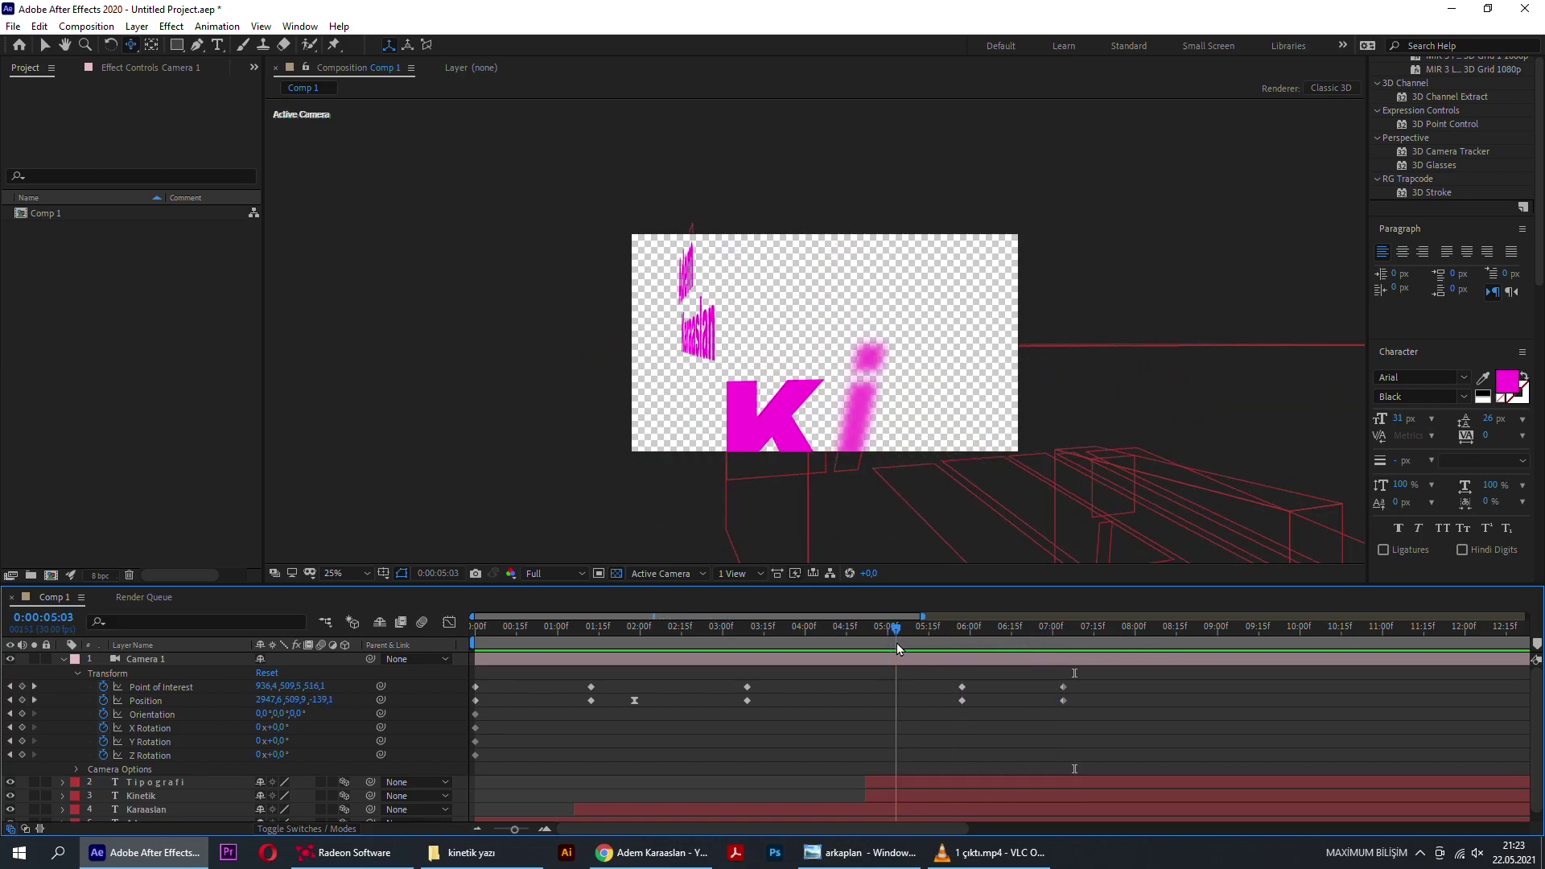
key(space)
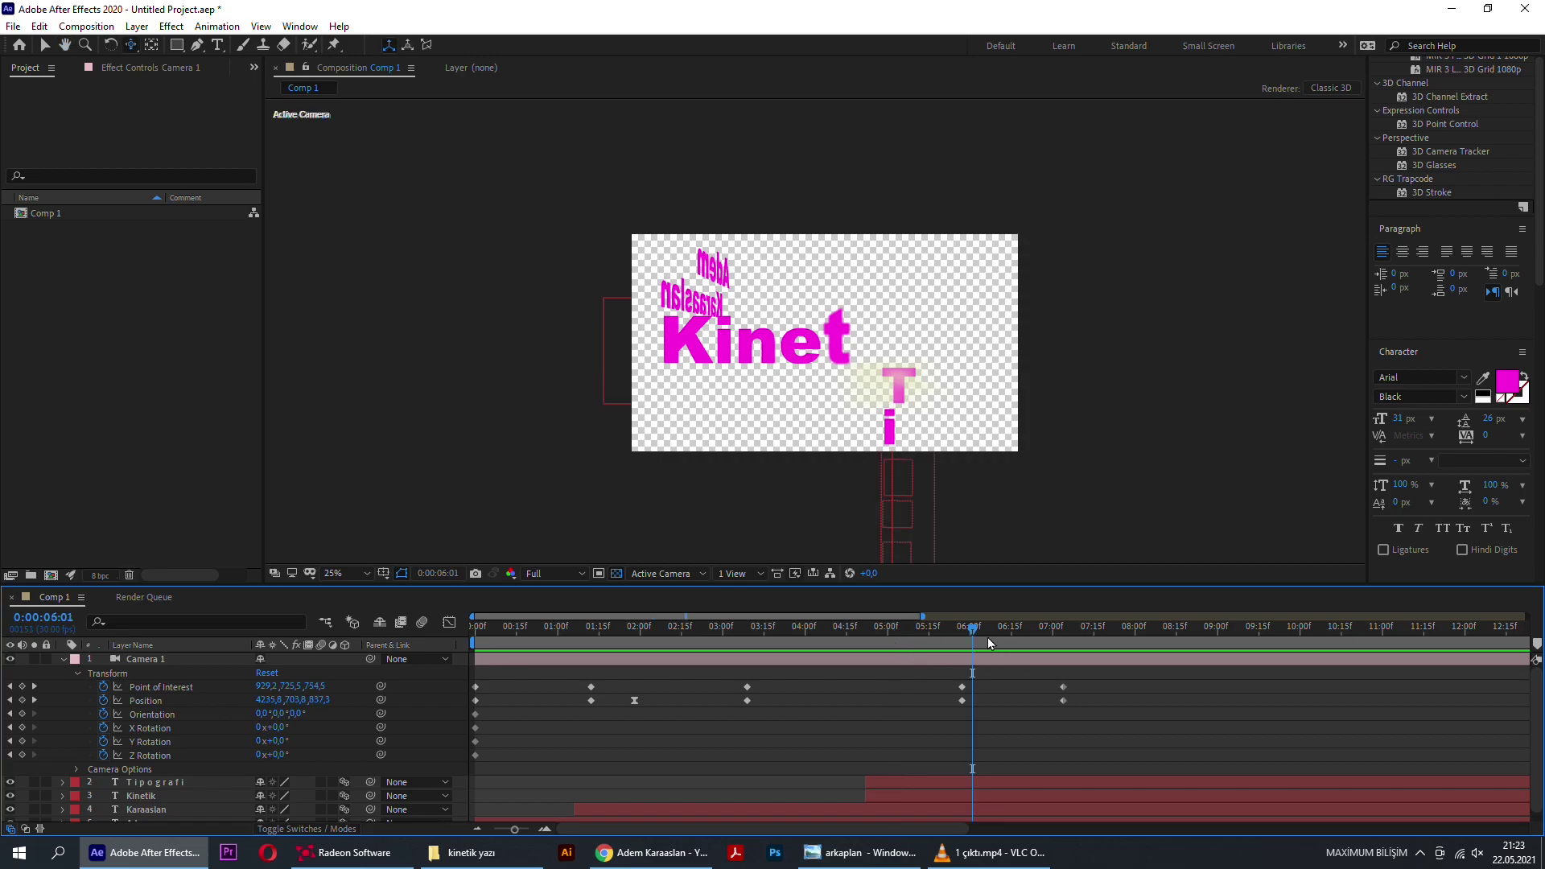
click(969, 624)
mouse_move(968, 624)
mouse_down()
mouse_move(1062, 664)
mouse_move(1001, 646)
mouse_up()
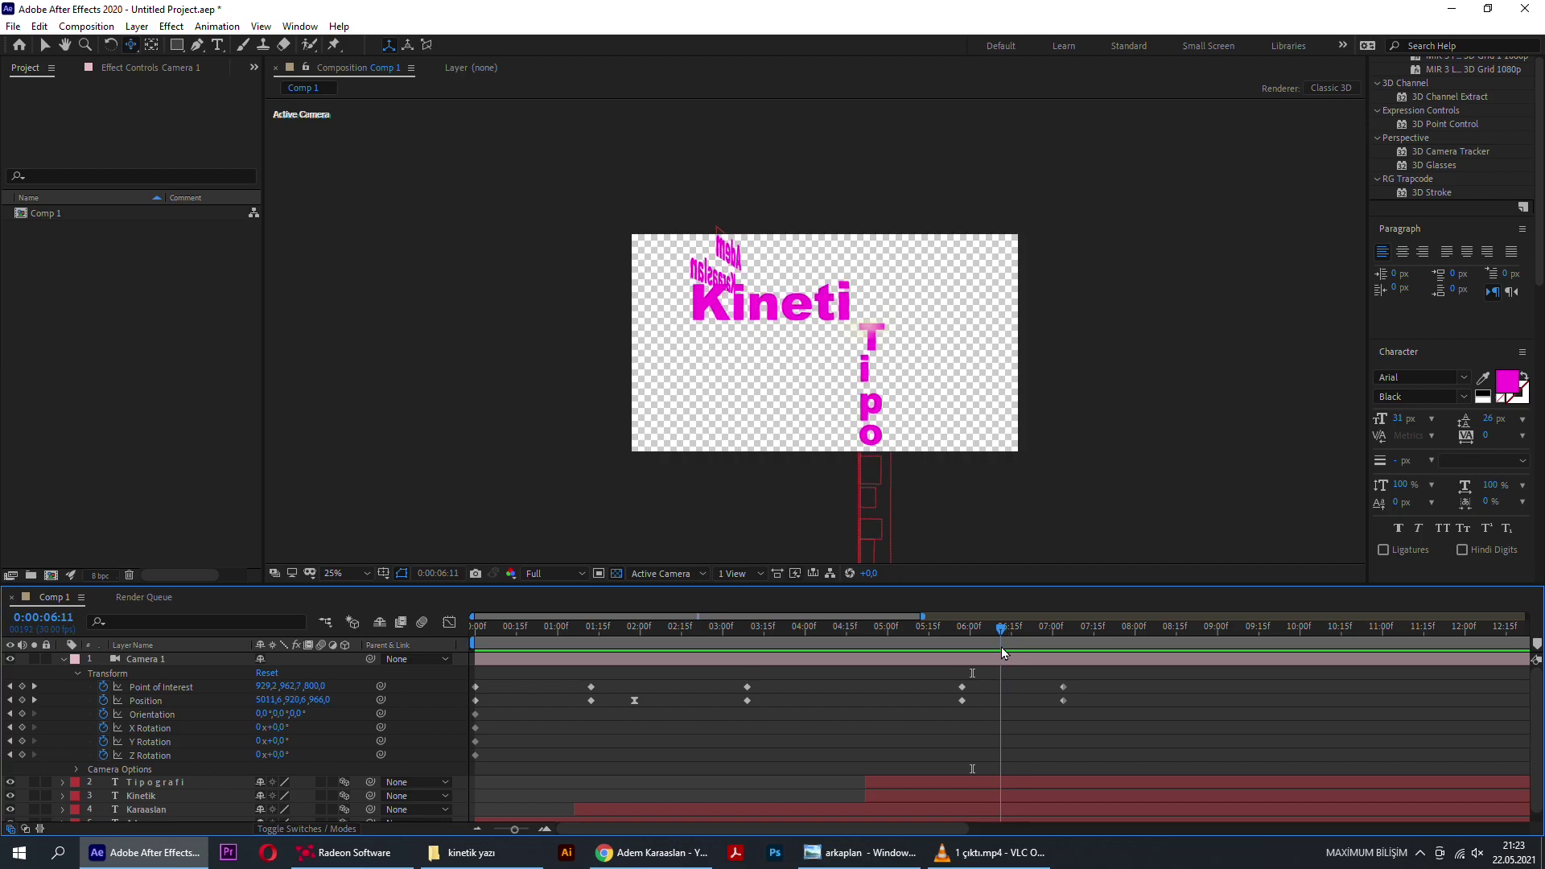
drag(1060, 711, 1050, 724)
Step: Delete the selected camera keyframes and nudge Camera 1 to add a keyframe at 6:04
key(Delete)
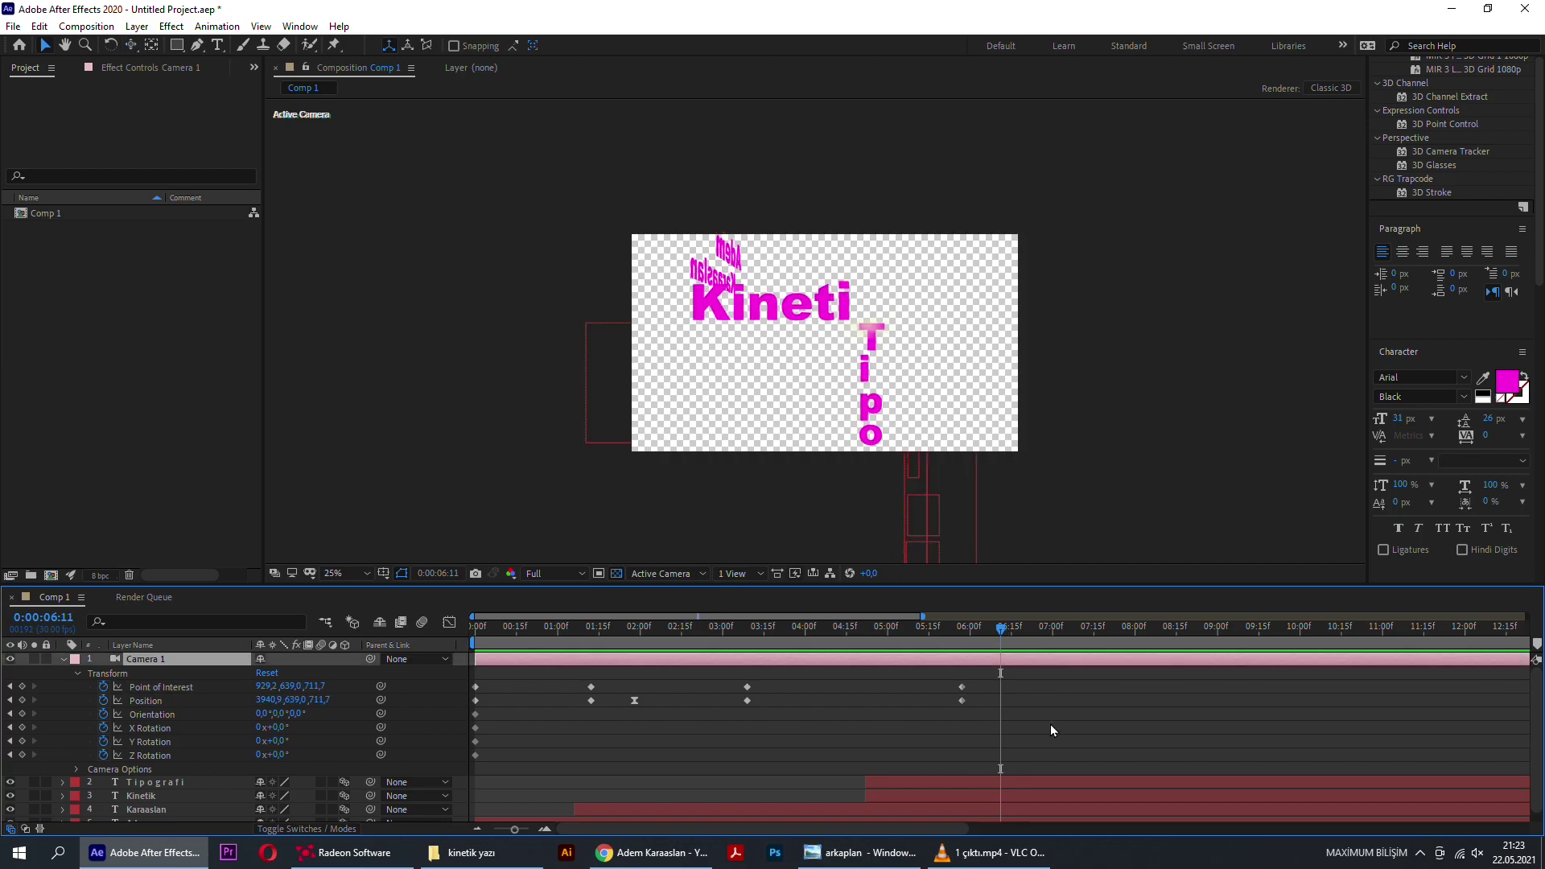
mouse_move(1000, 650)
mouse_down()
mouse_move(877, 643)
mouse_move(991, 669)
mouse_up()
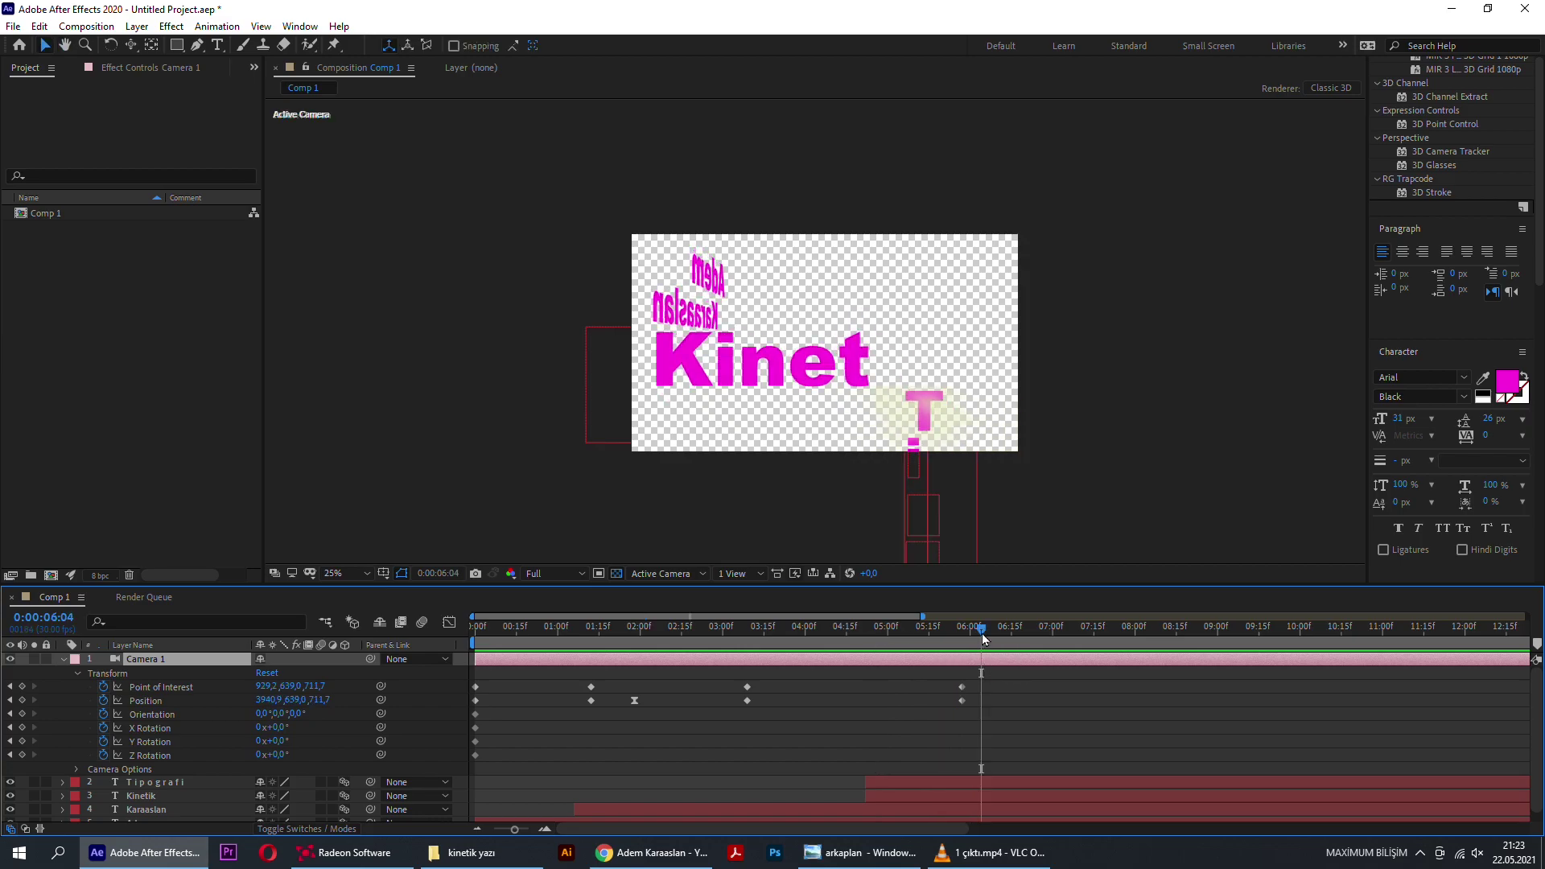
key(c)
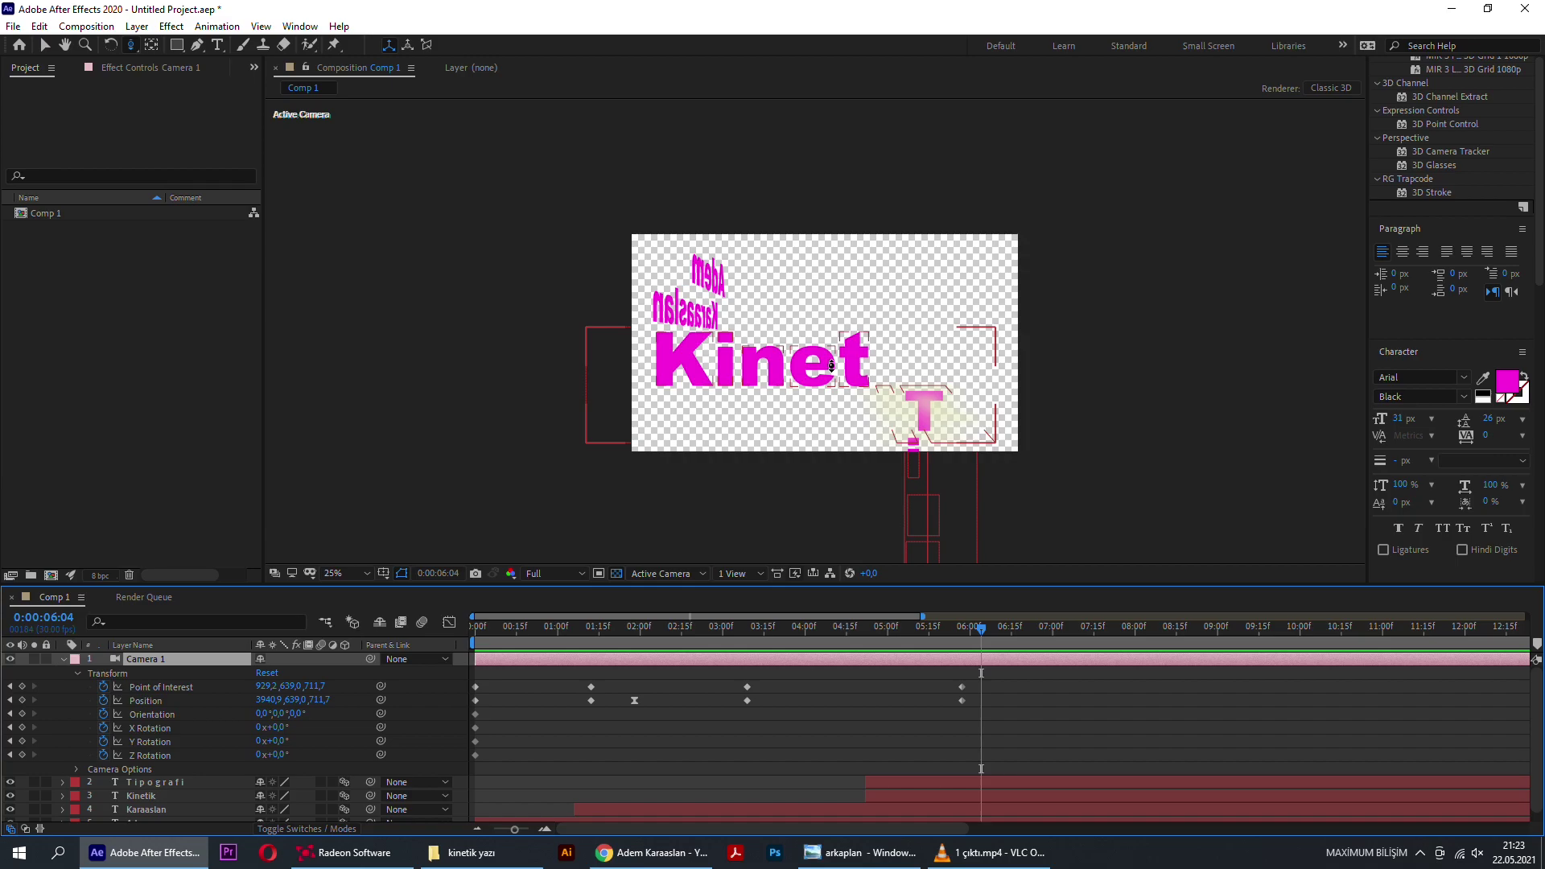
drag(832, 366, 831, 368)
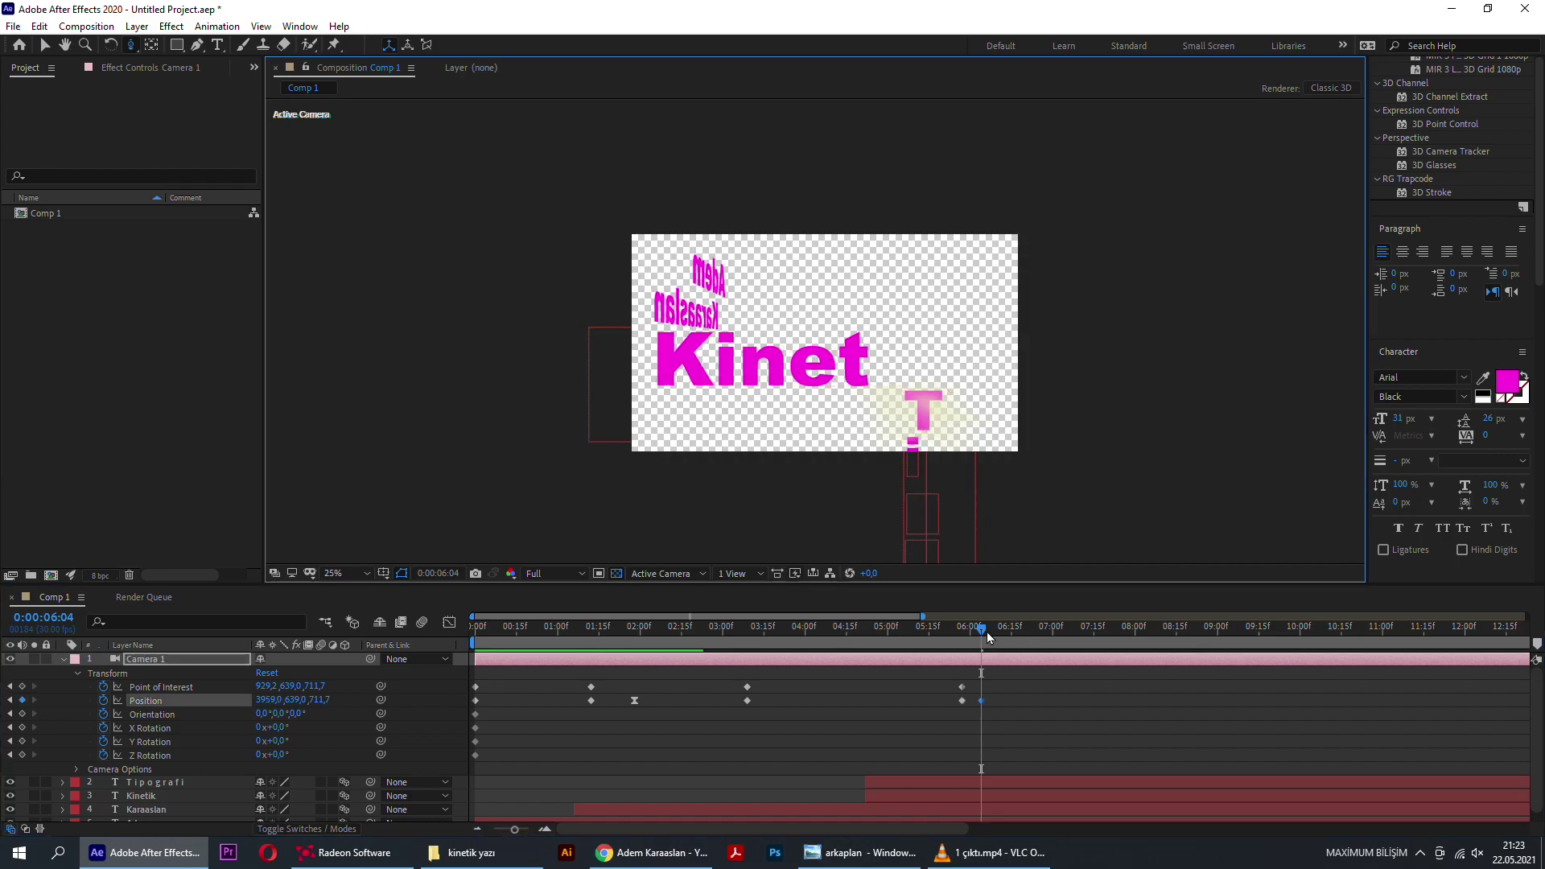
Step: Pan Camera 1 down the vertical Tipografi letters, ending on a Kinetik-and-Tipografi framing at 7:12
drag(988, 638, 934, 621)
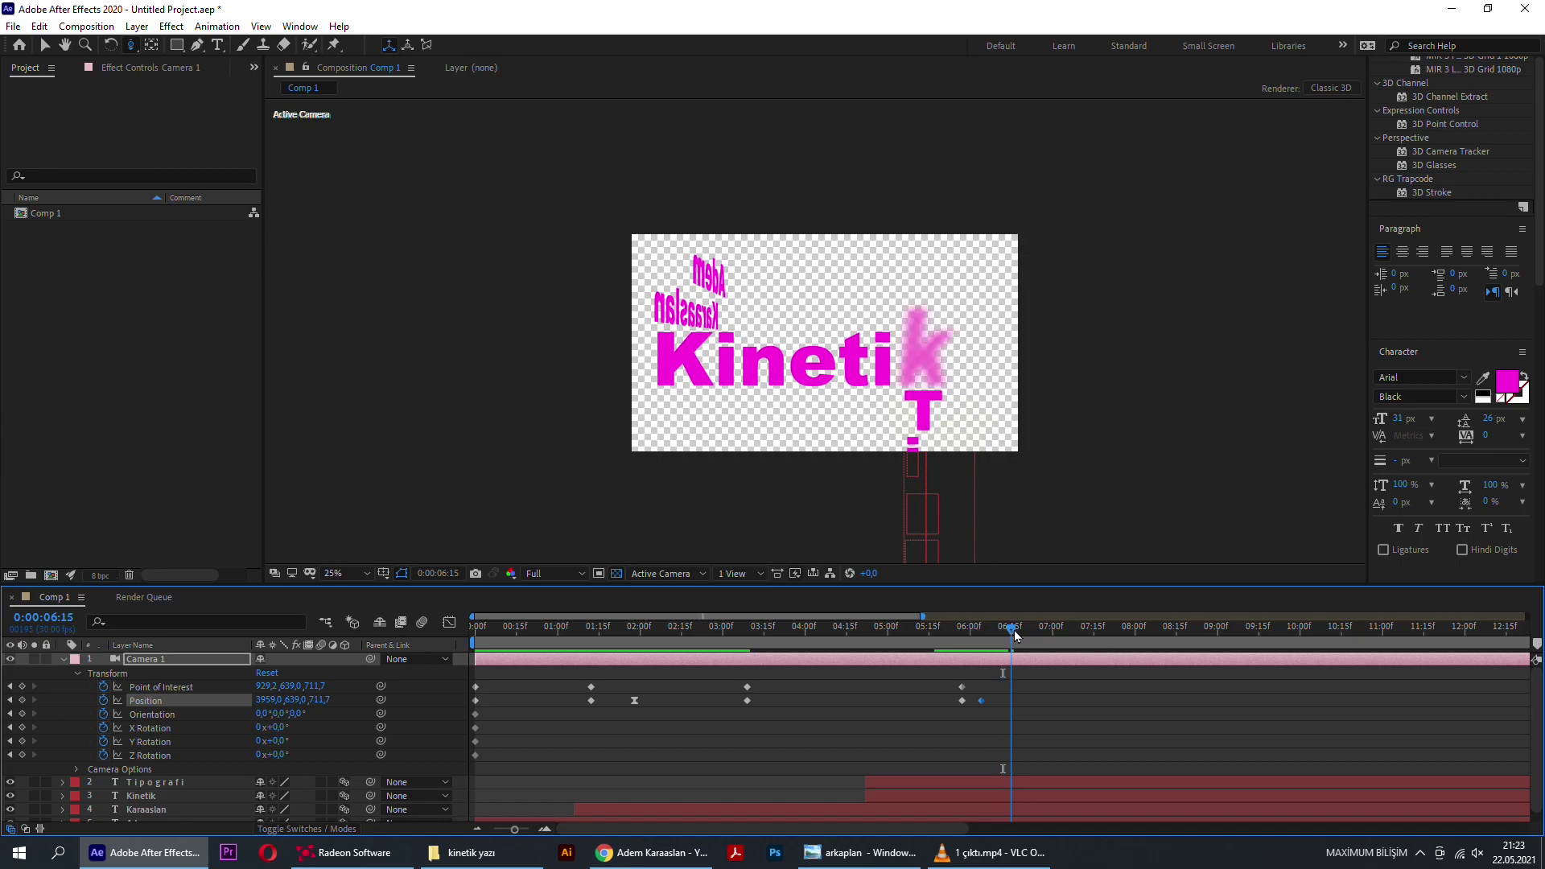
drag(1005, 640, 1031, 640)
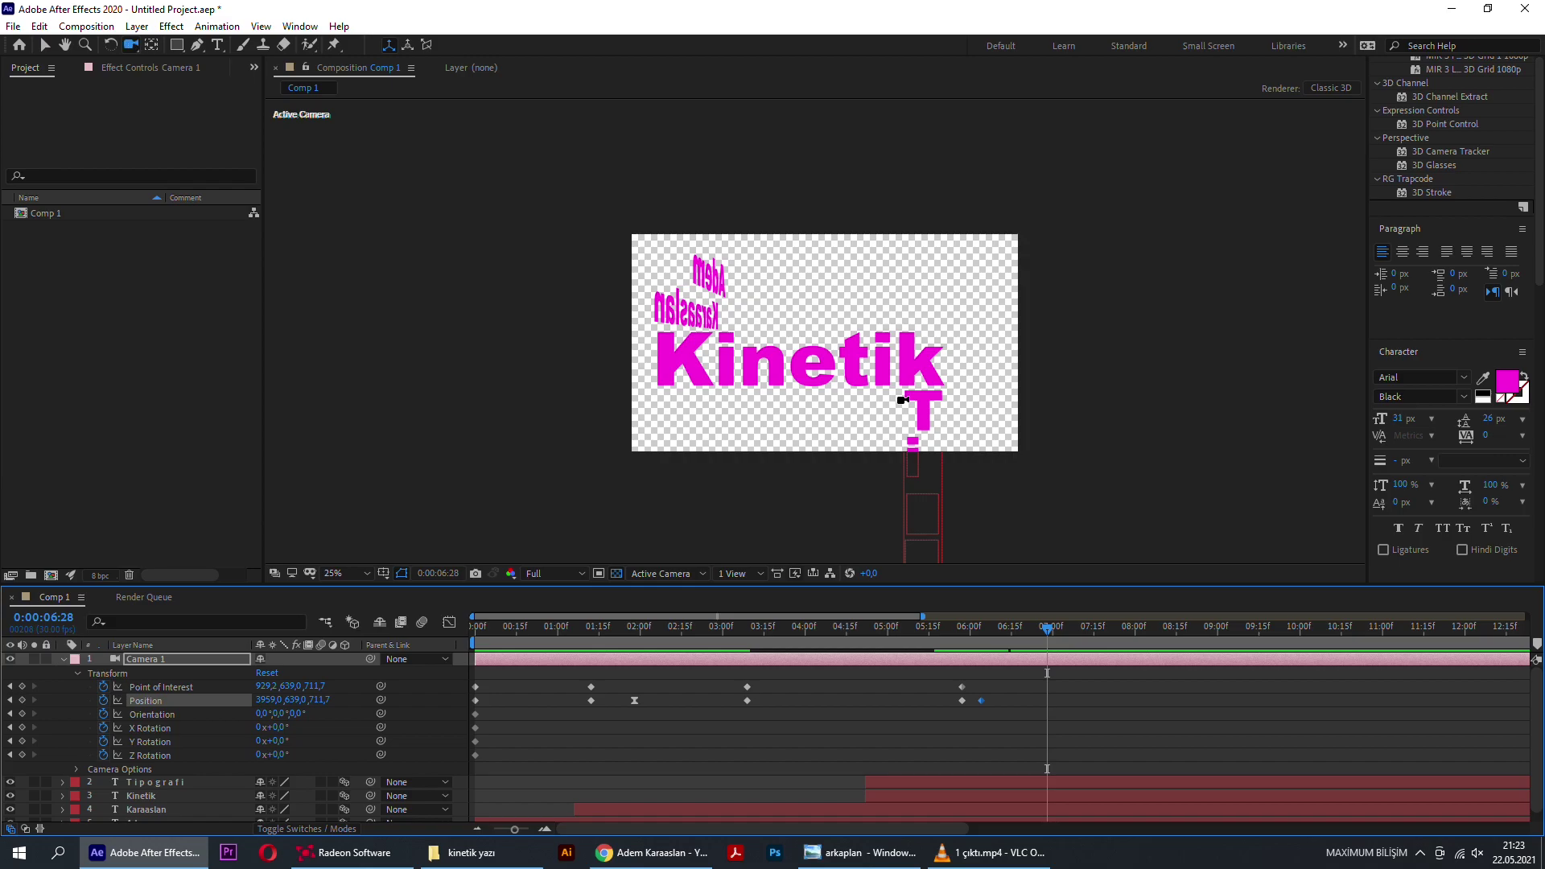
drag(896, 407, 850, 196)
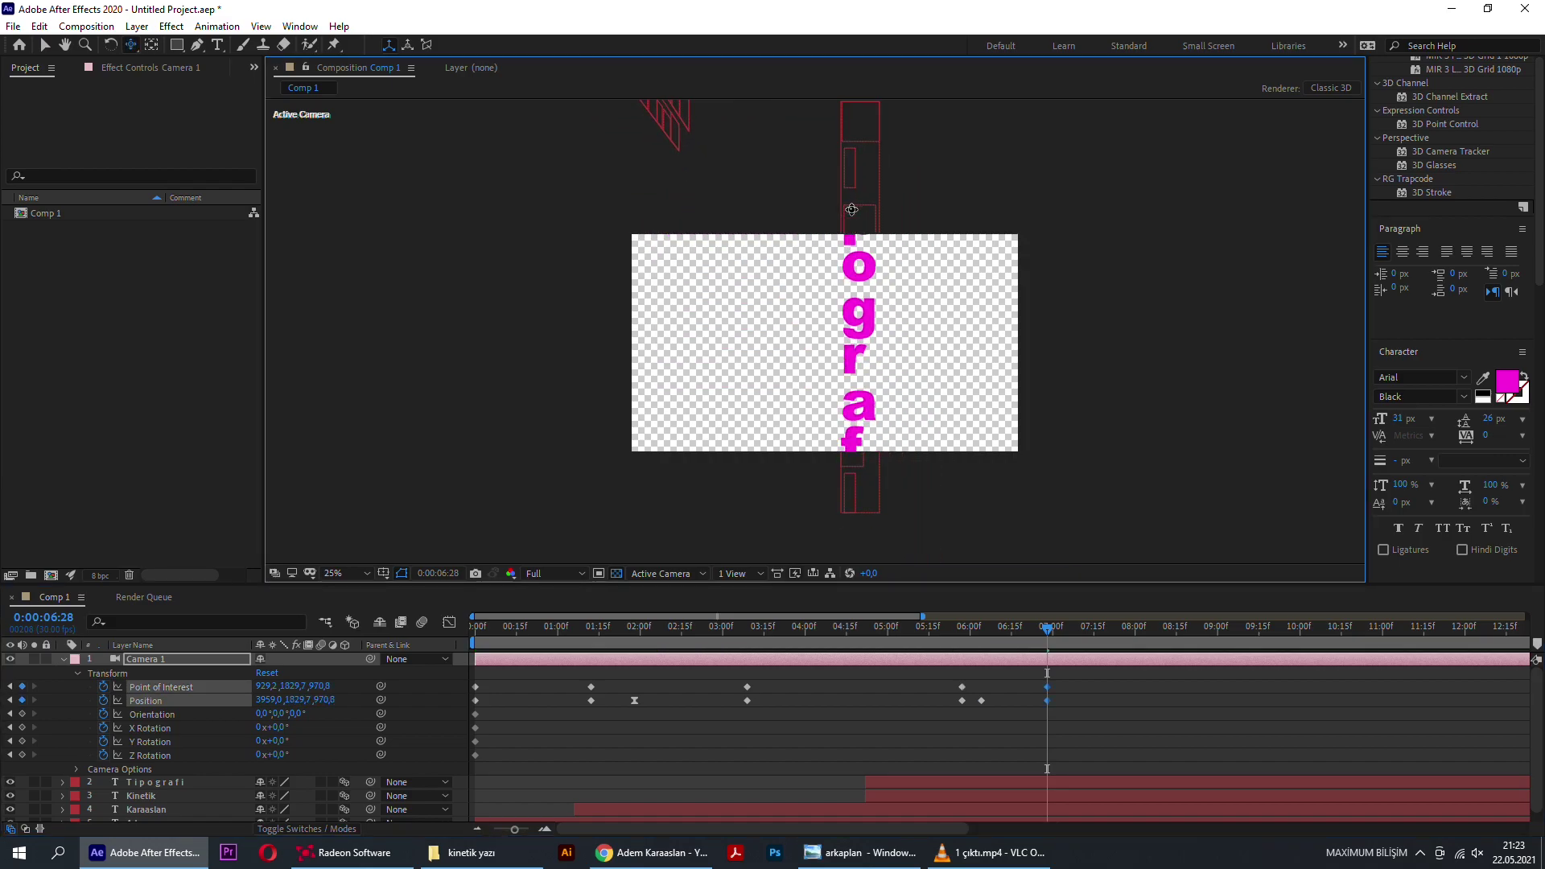
click(1066, 632)
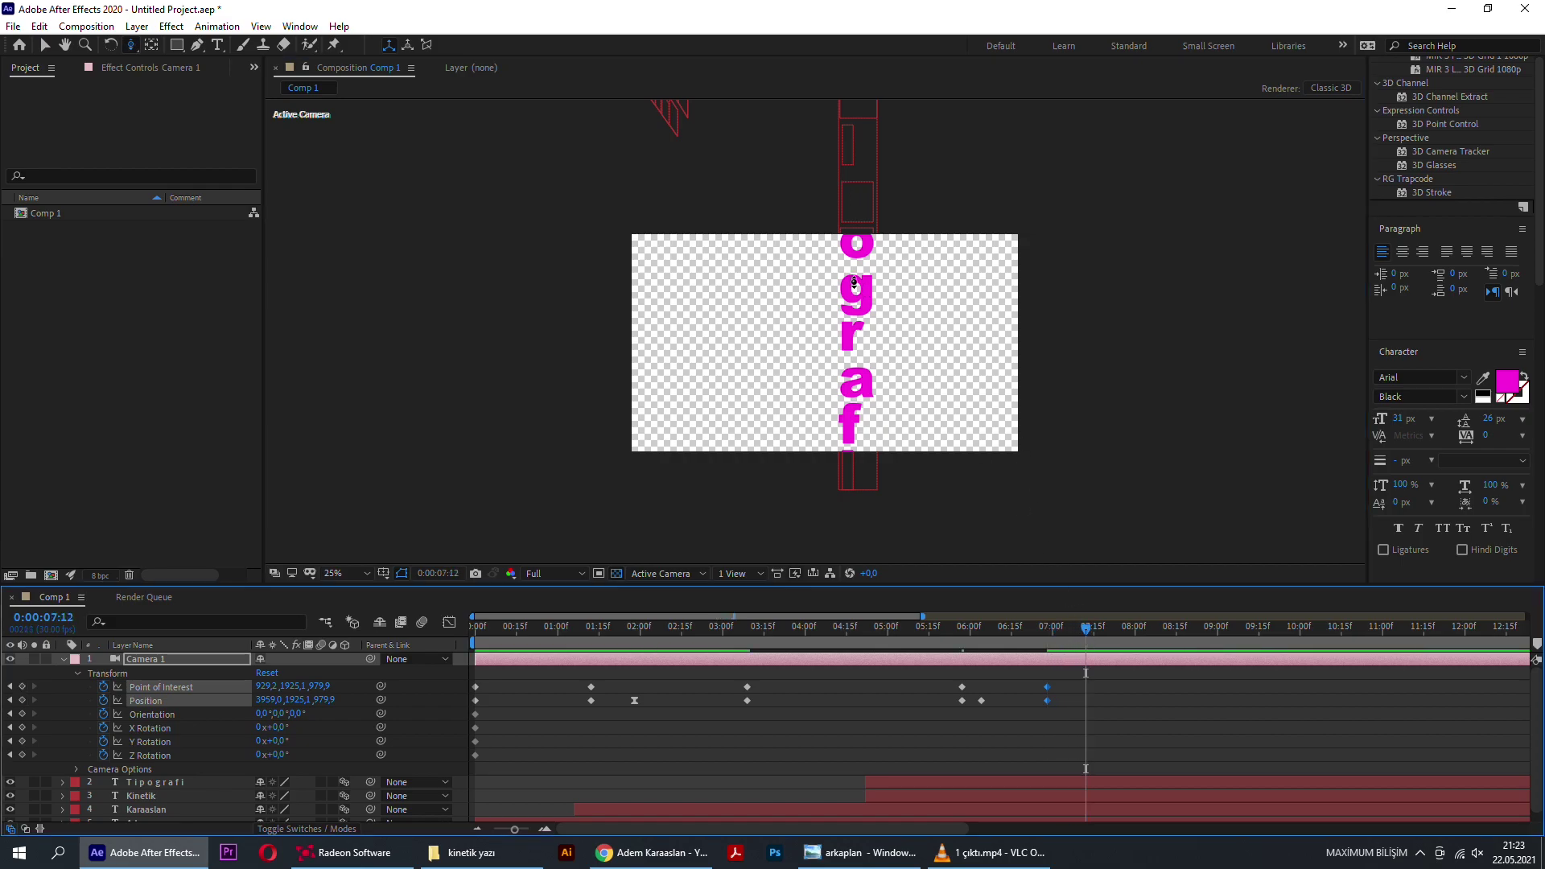
drag(854, 282, 841, 335)
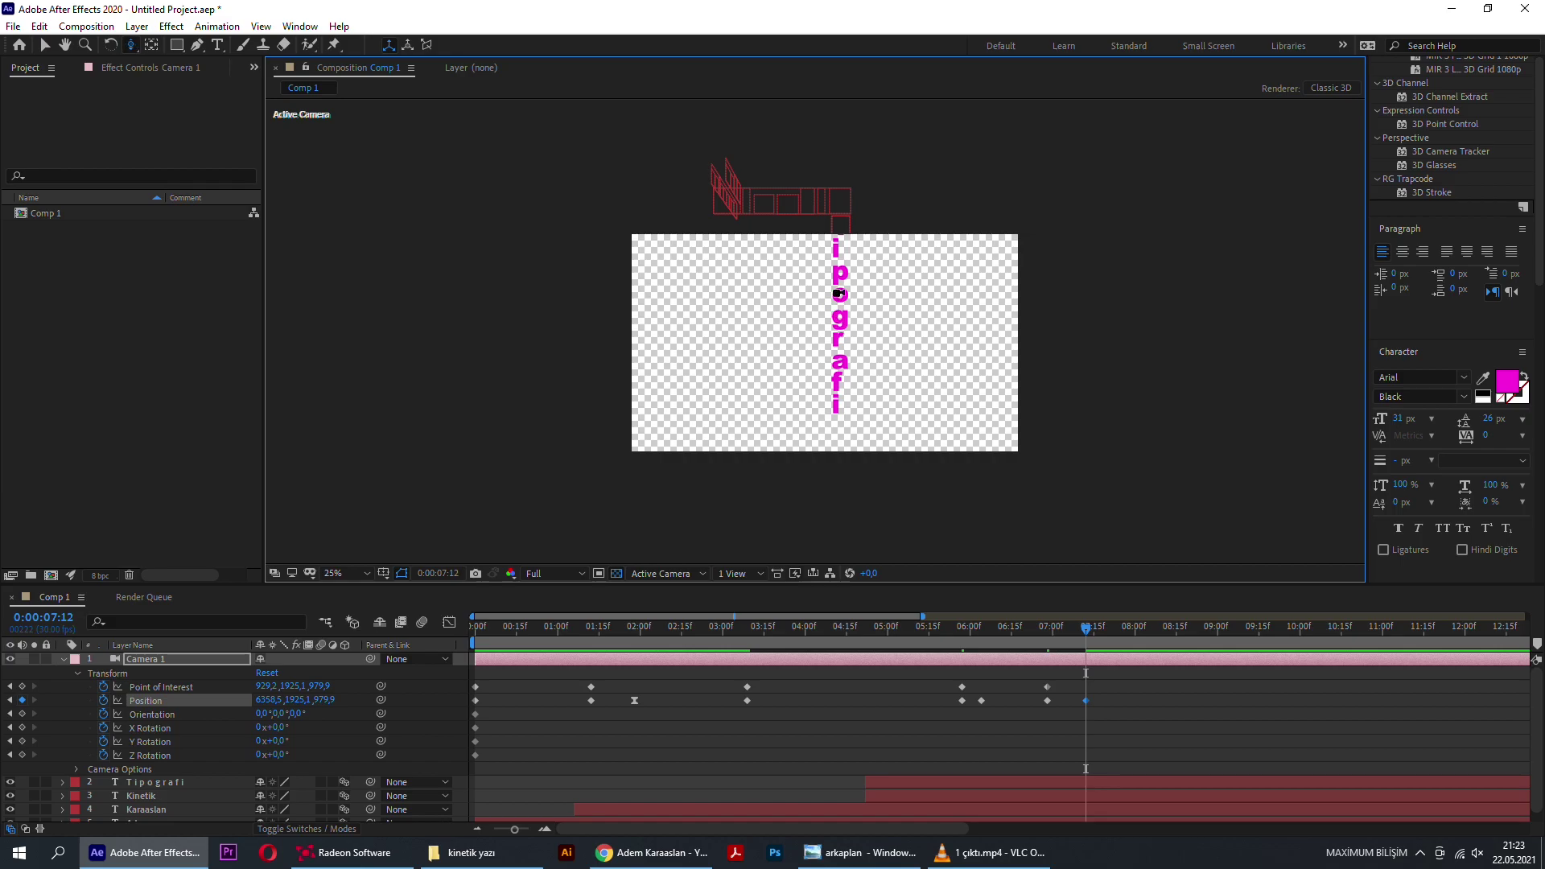
mouse_move(839, 293)
mouse_down()
mouse_move(852, 338)
mouse_move(853, 315)
mouse_up()
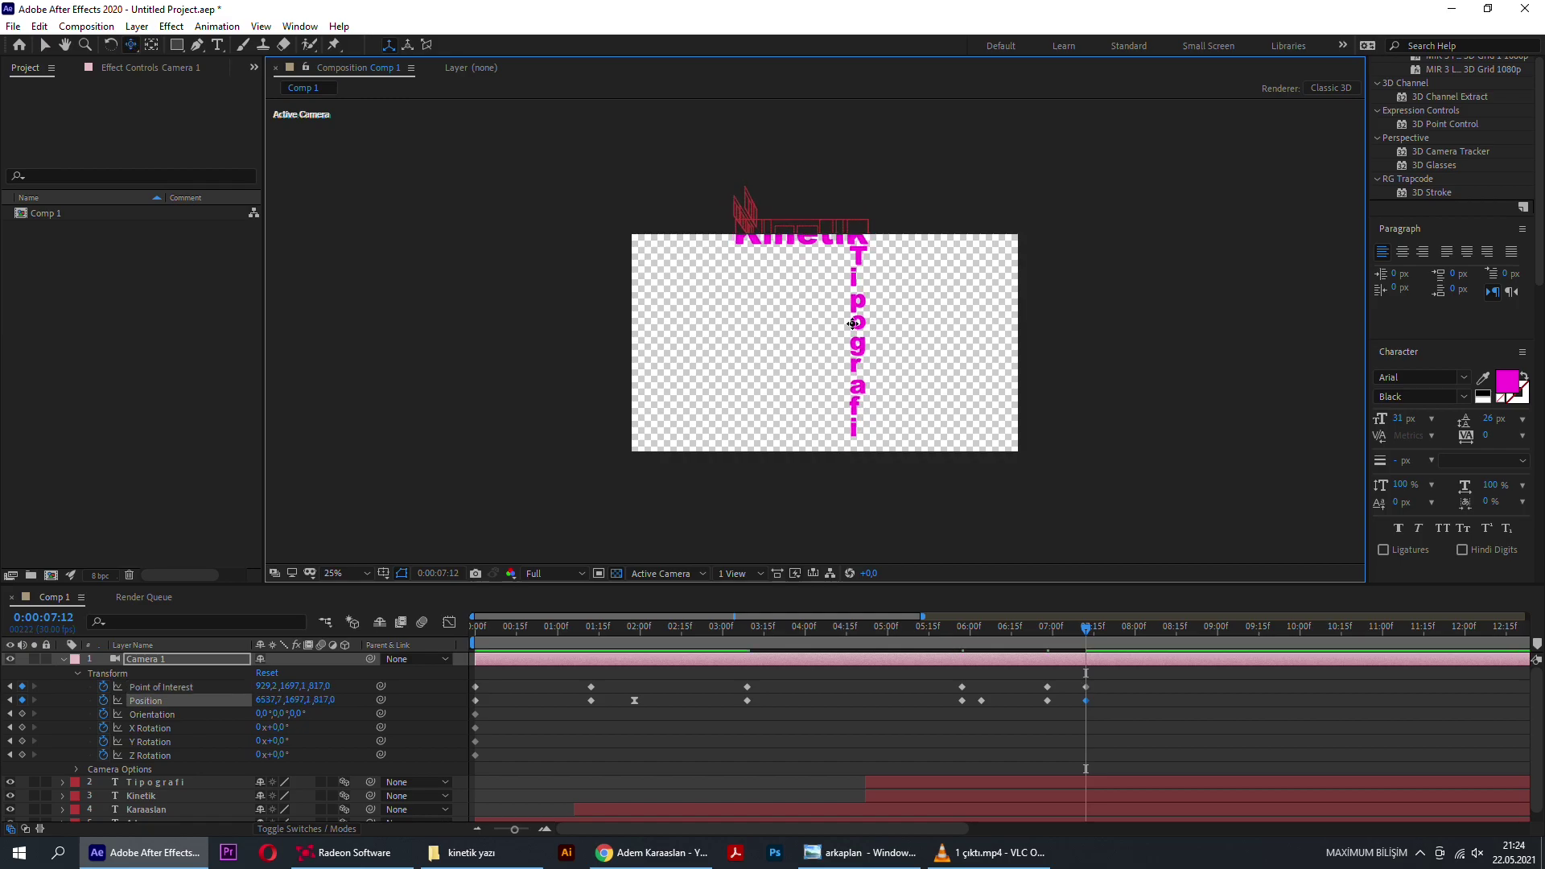
drag(852, 323, 860, 331)
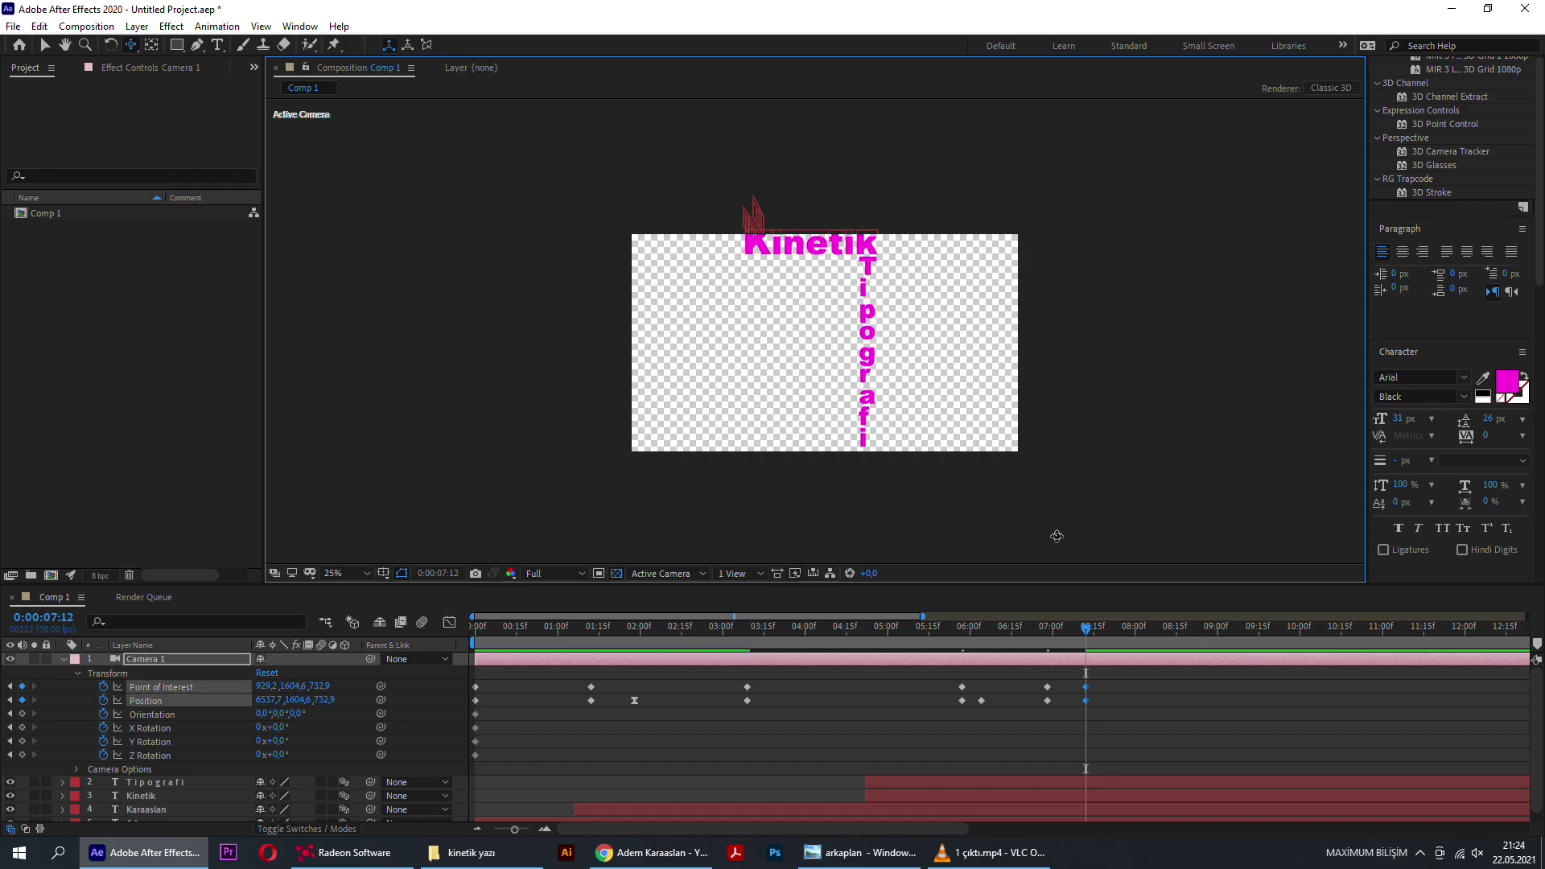
drag(1049, 631, 475, 676)
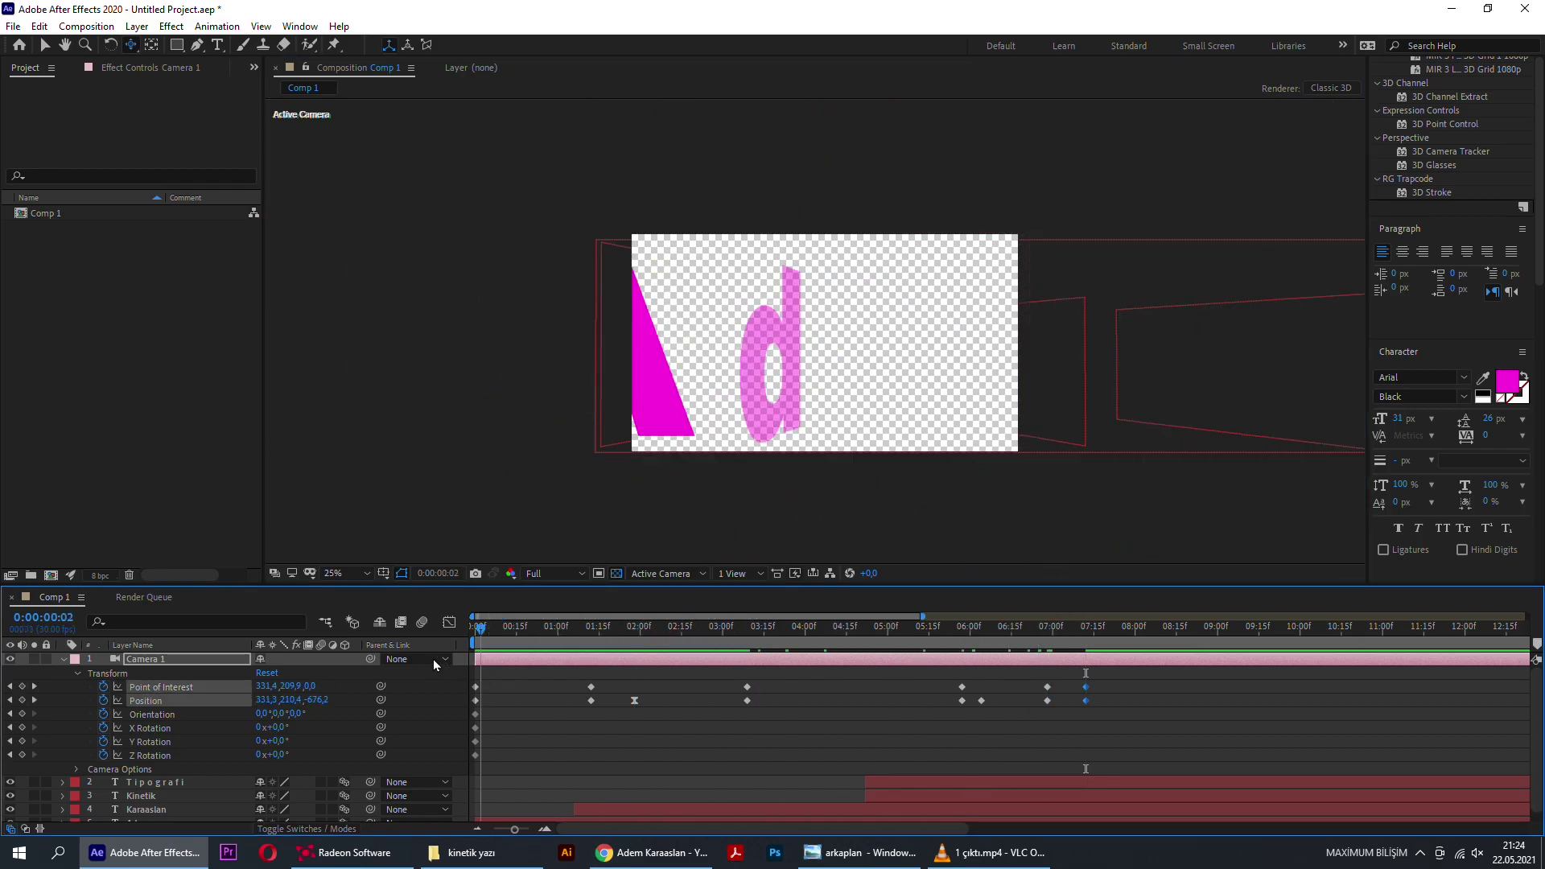
Step: Preview the animation and delete Camera 1's Position keyframe at 6 seconds
key(space)
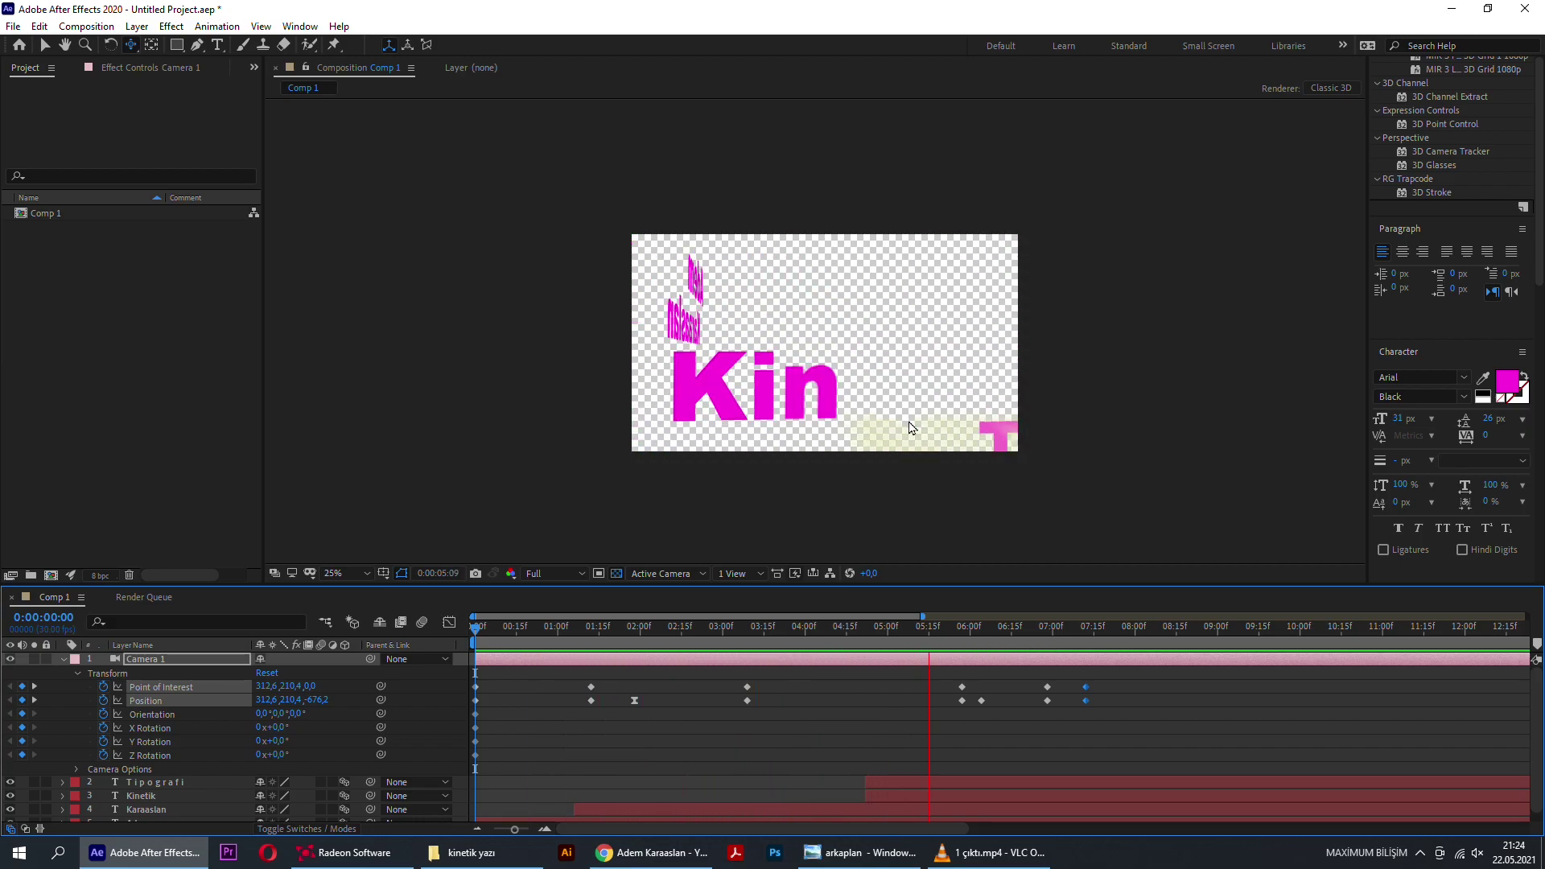
key(space)
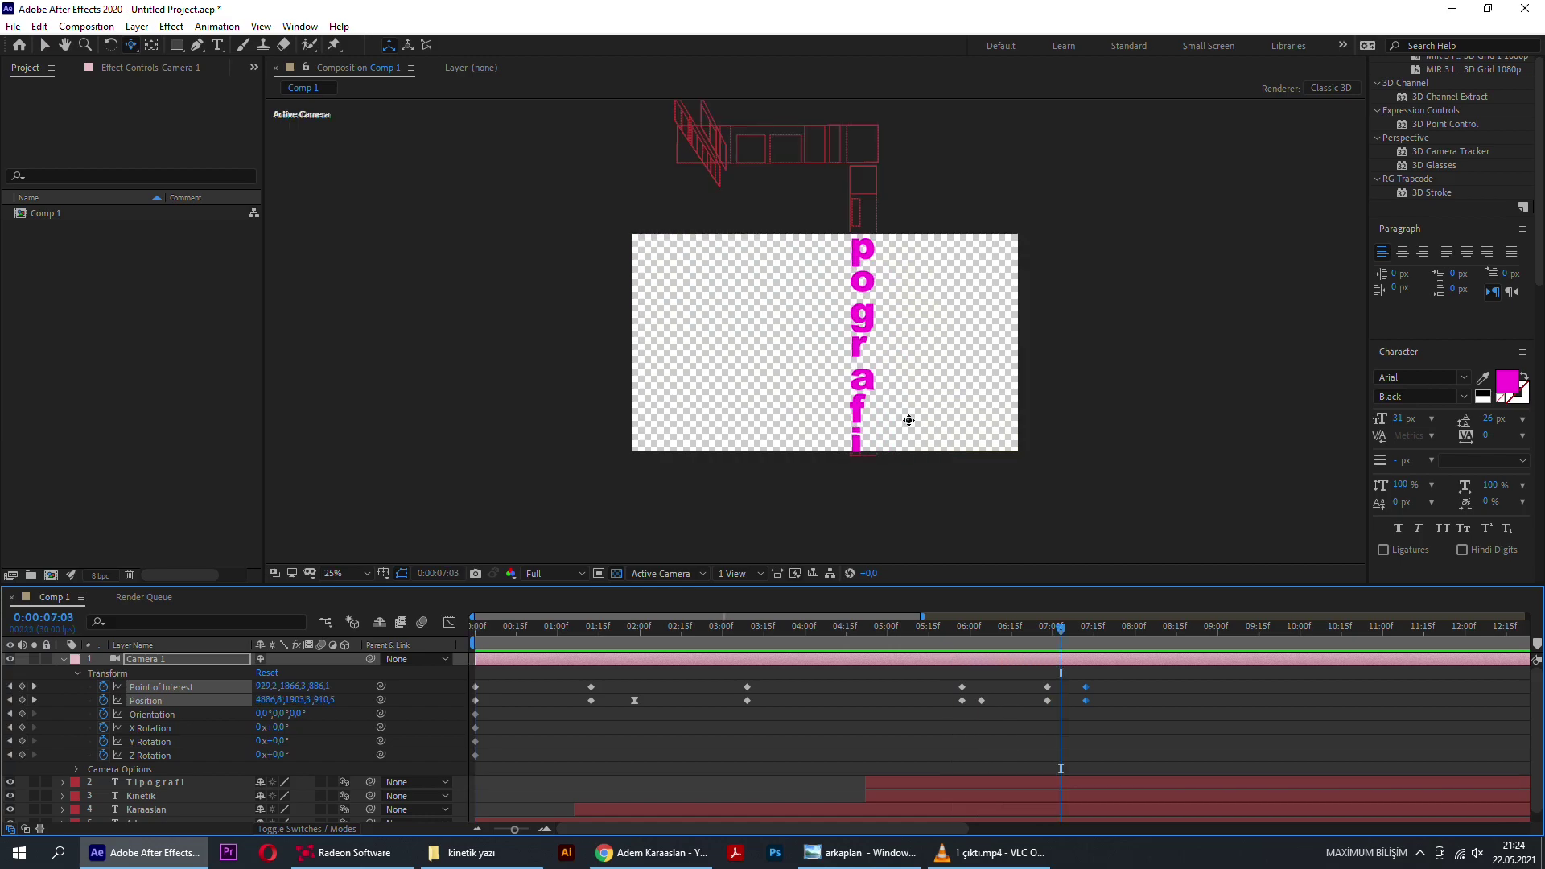
drag(969, 633, 915, 630)
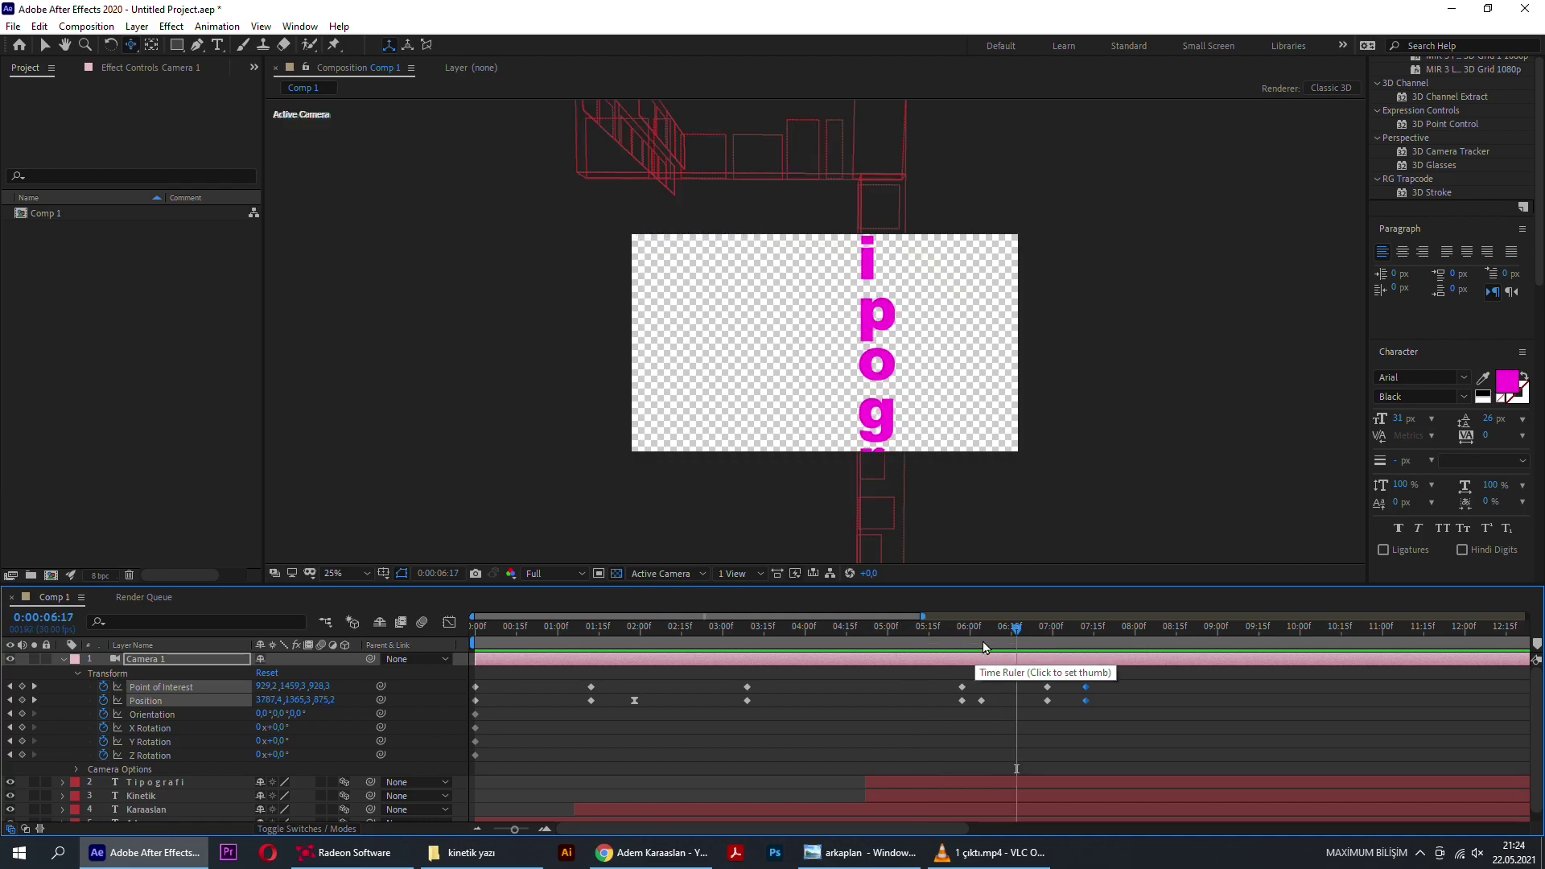
drag(915, 627, 948, 628)
drag(998, 678, 973, 721)
key(Delete)
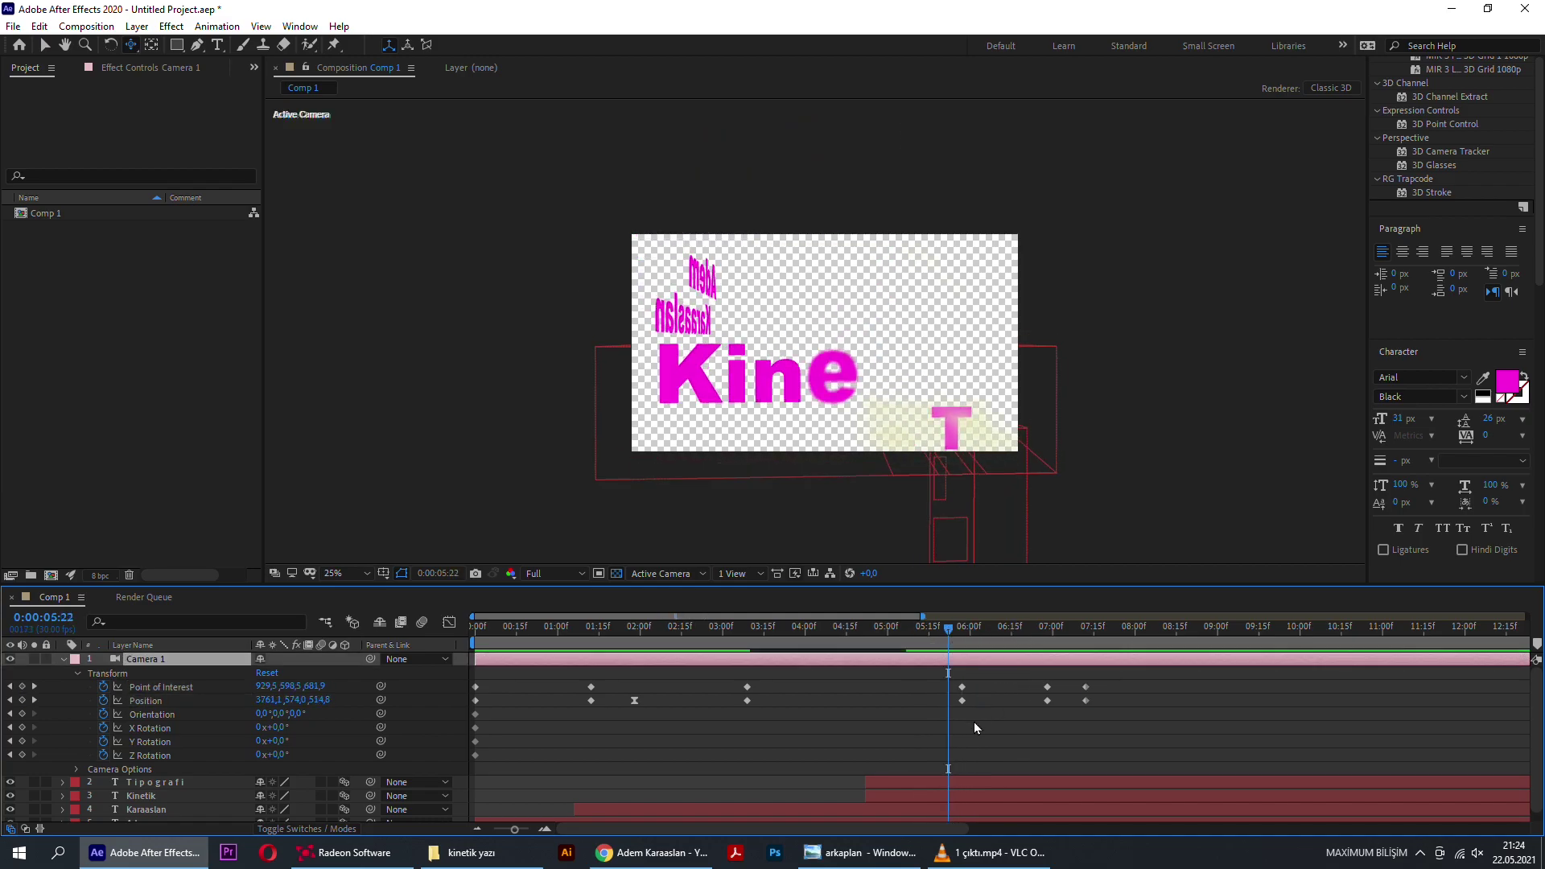
Step: Drag the final camera keyframes later, from 7:12 to about 8 seconds
key(space)
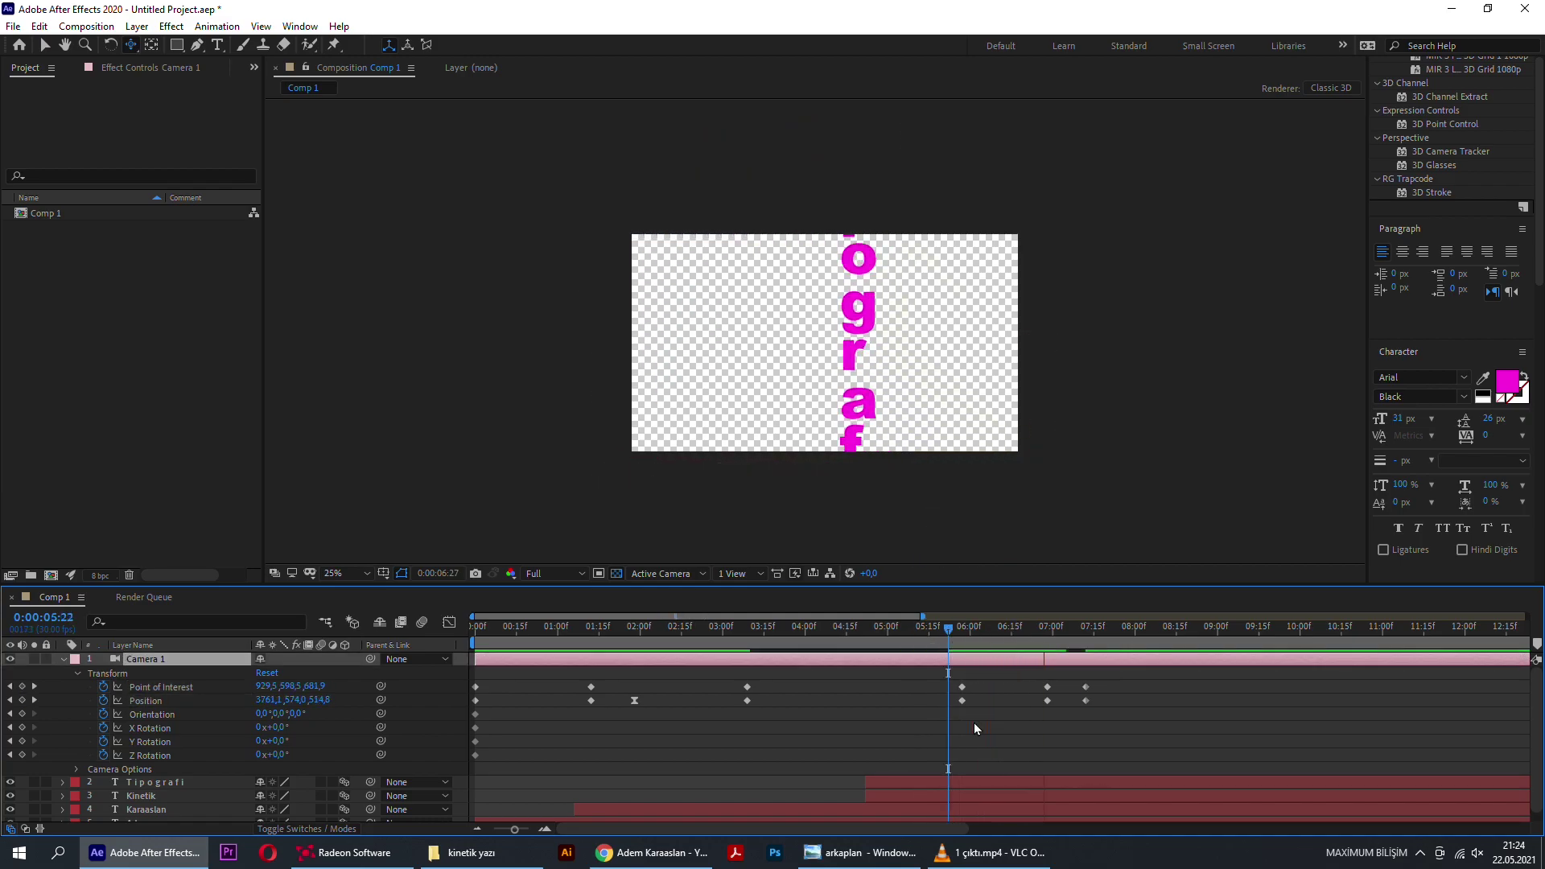
key(space)
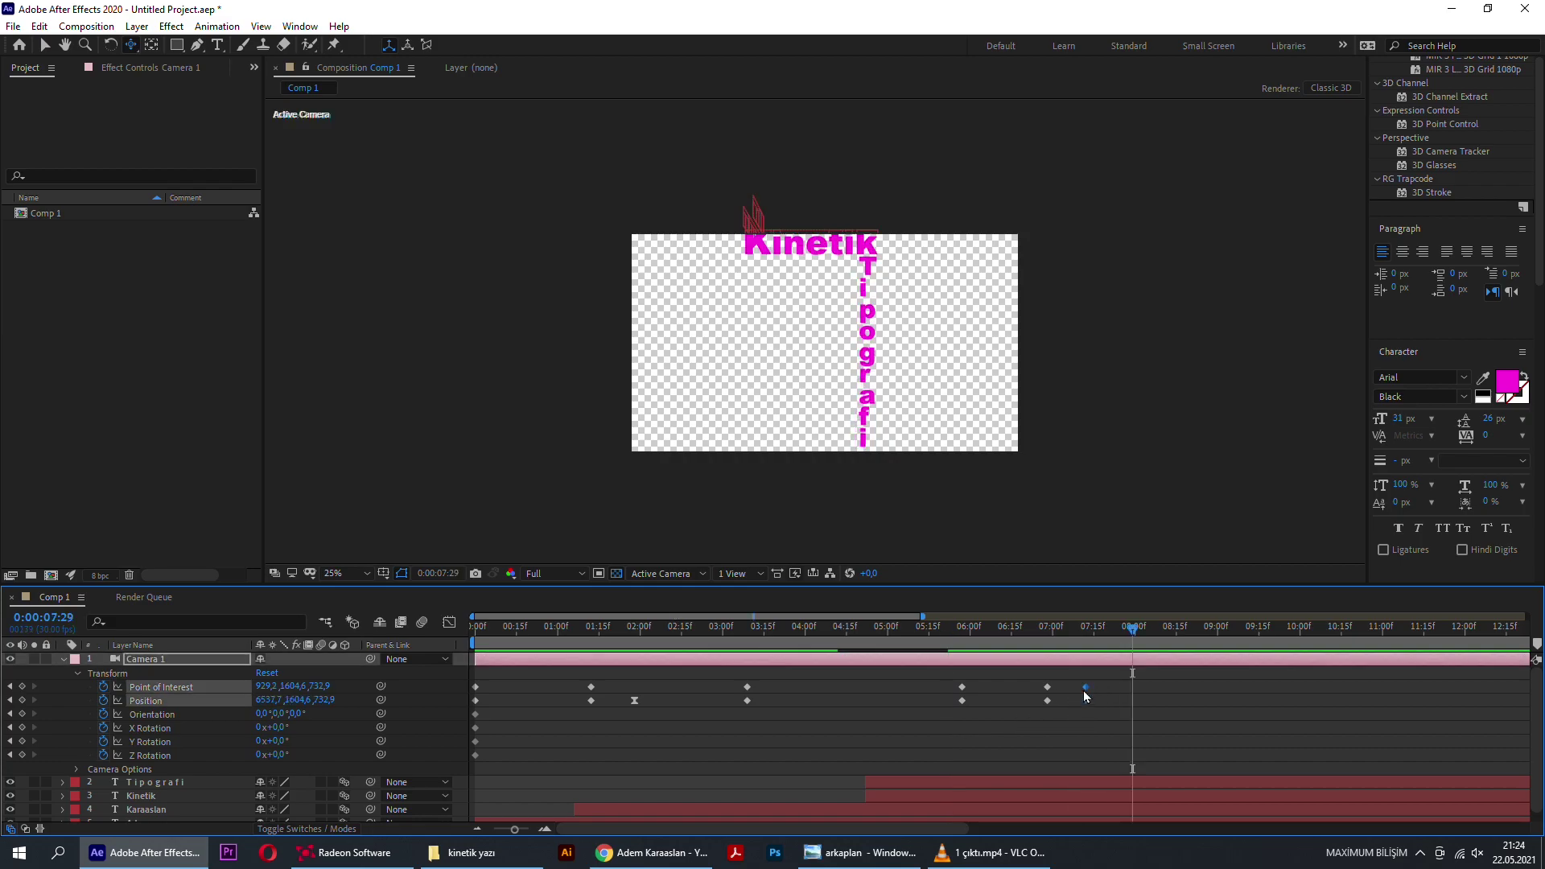
mouse_move(1084, 686)
mouse_down()
mouse_move(1181, 686)
mouse_move(1040, 726)
mouse_move(988, 672)
mouse_up()
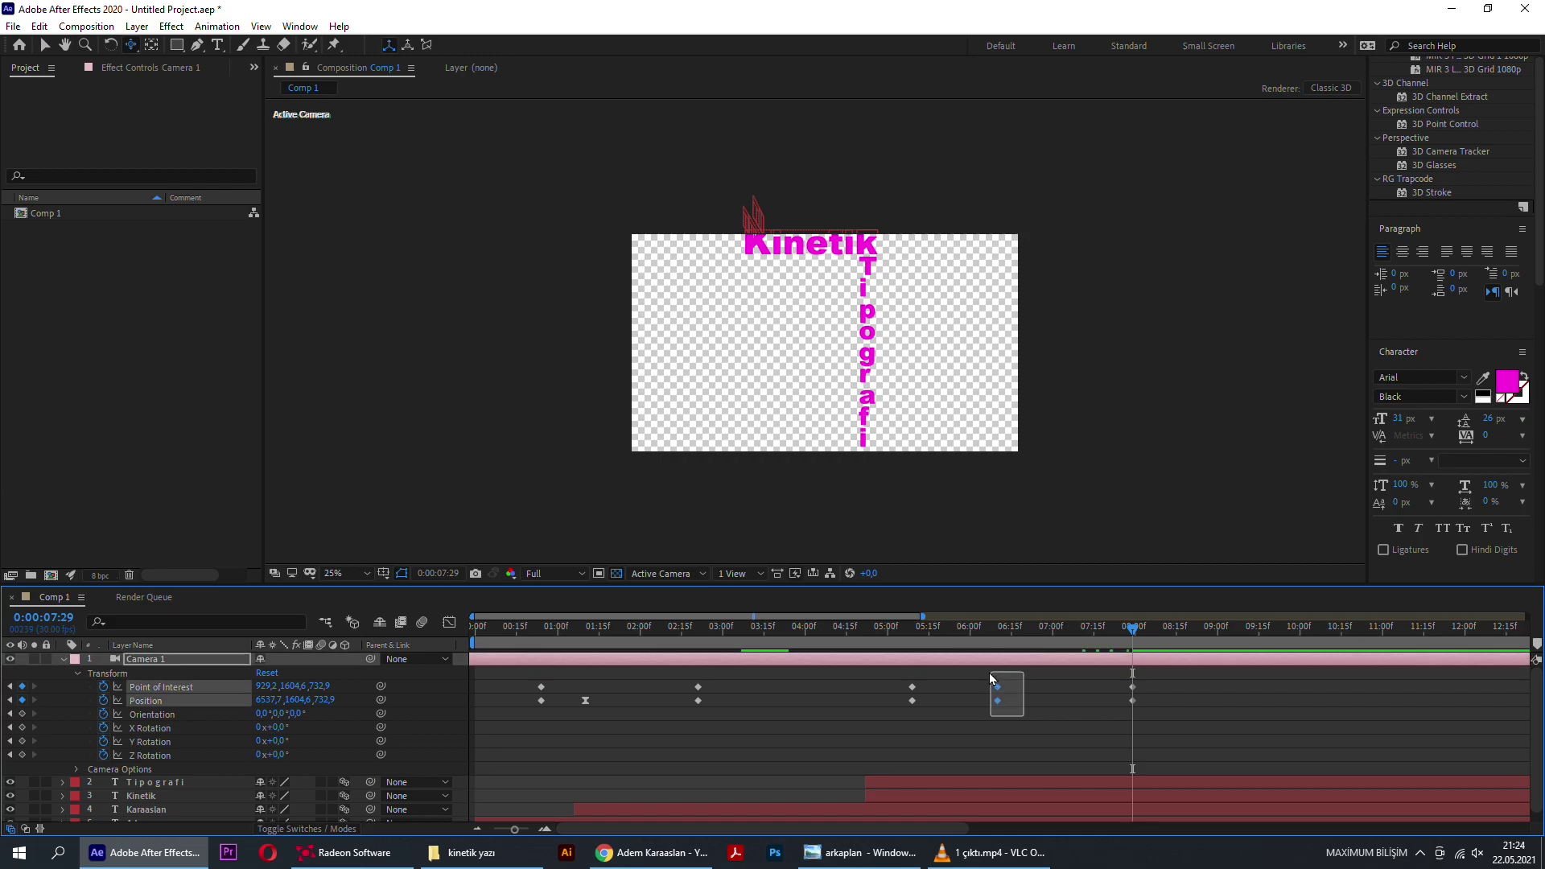
Step: Shift the camera keyframes near 6:15 and 8:00 later, to about 7 and 8.5 seconds
key(space)
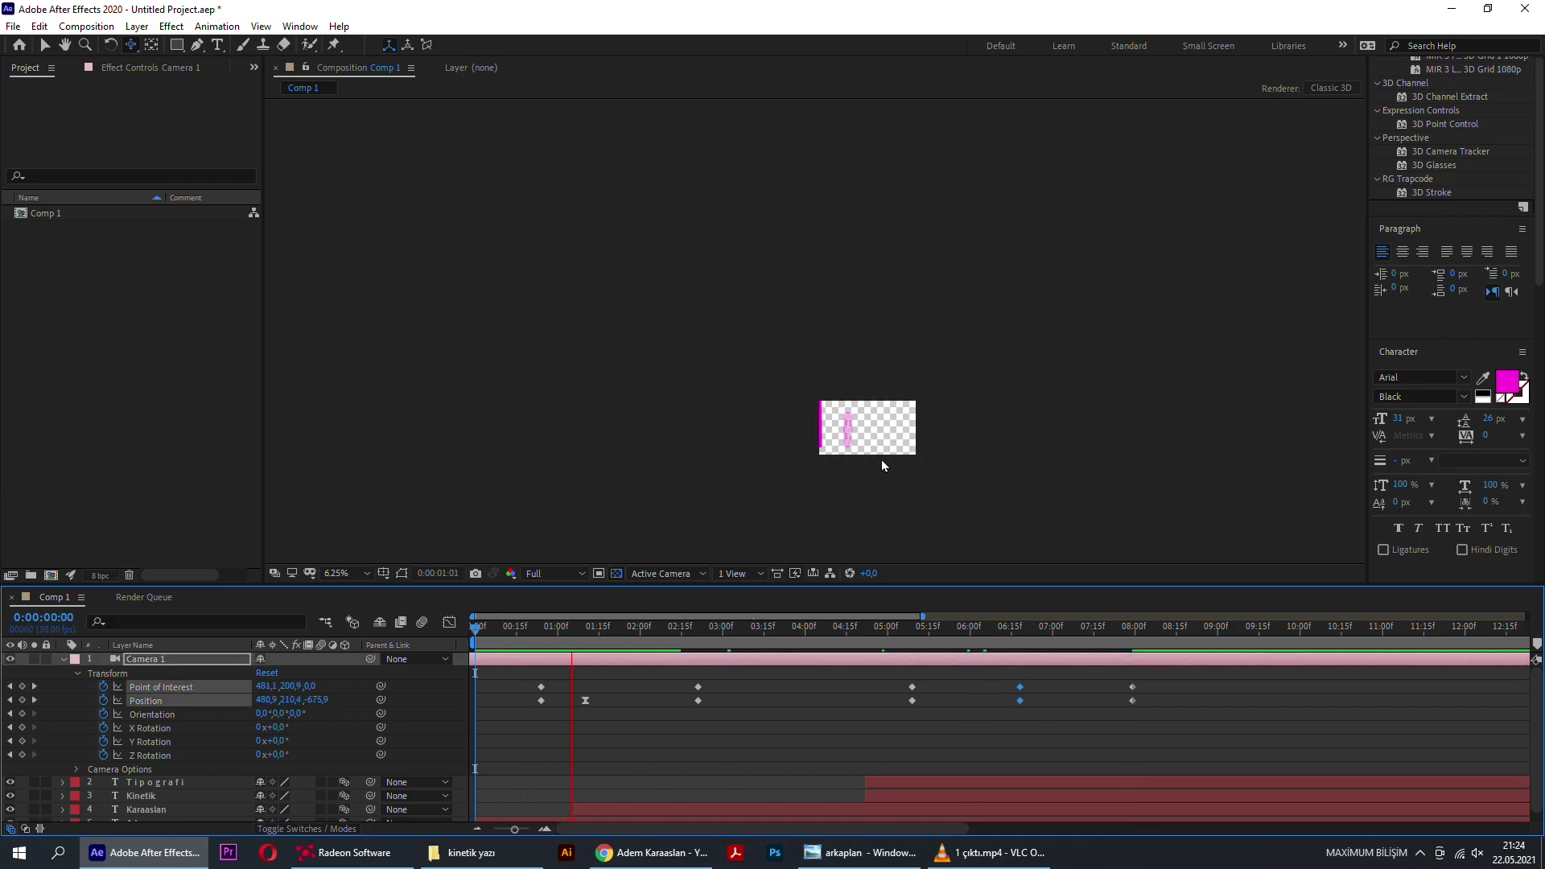
scroll(865, 440, up, 3)
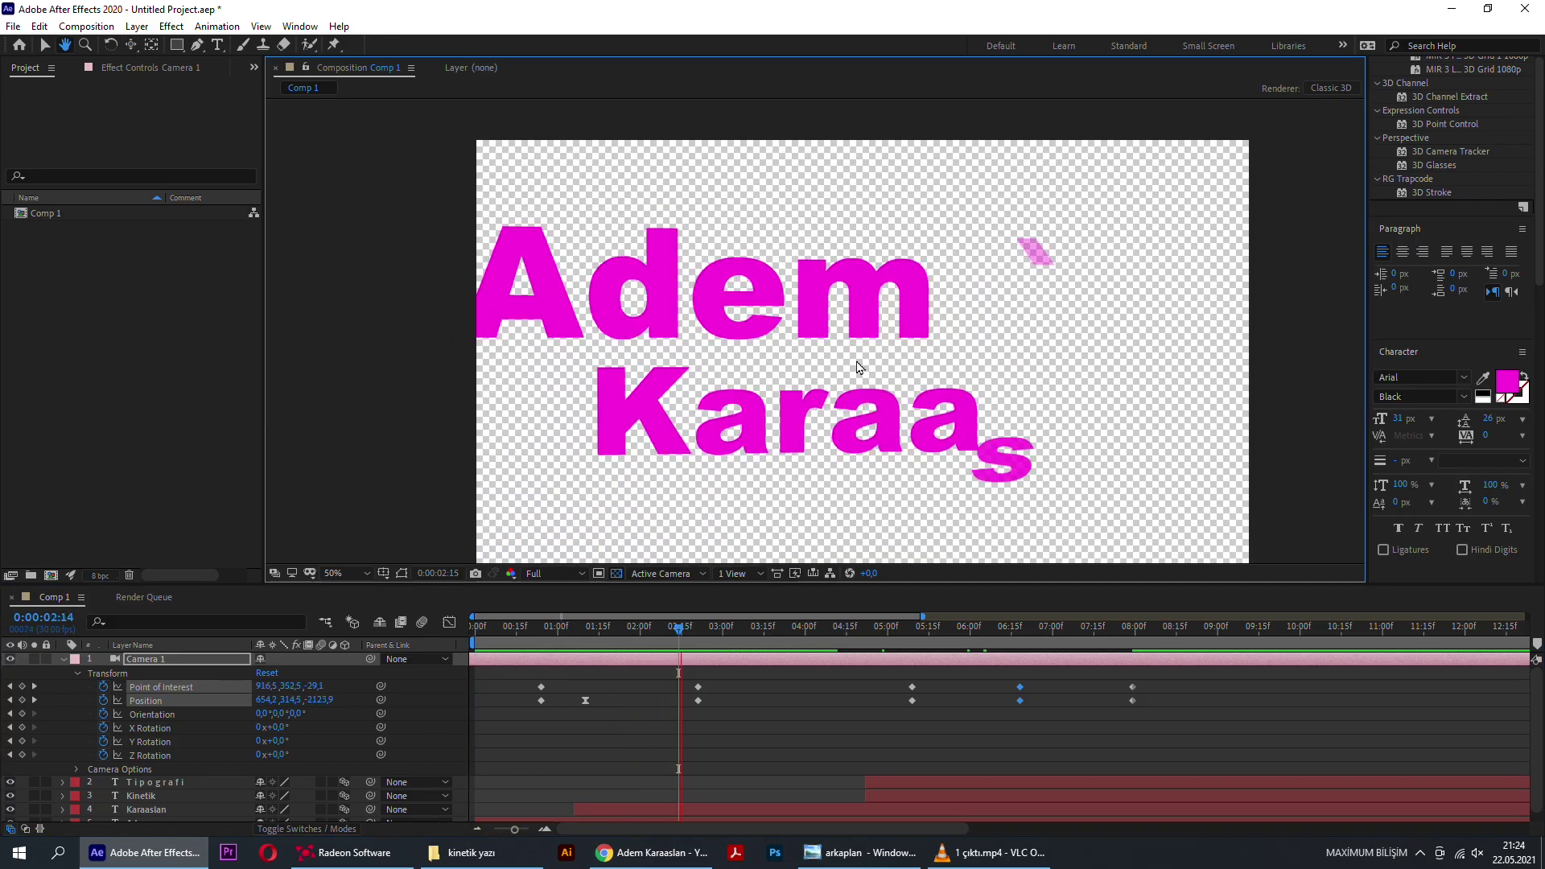
scroll(858, 368, down, 2)
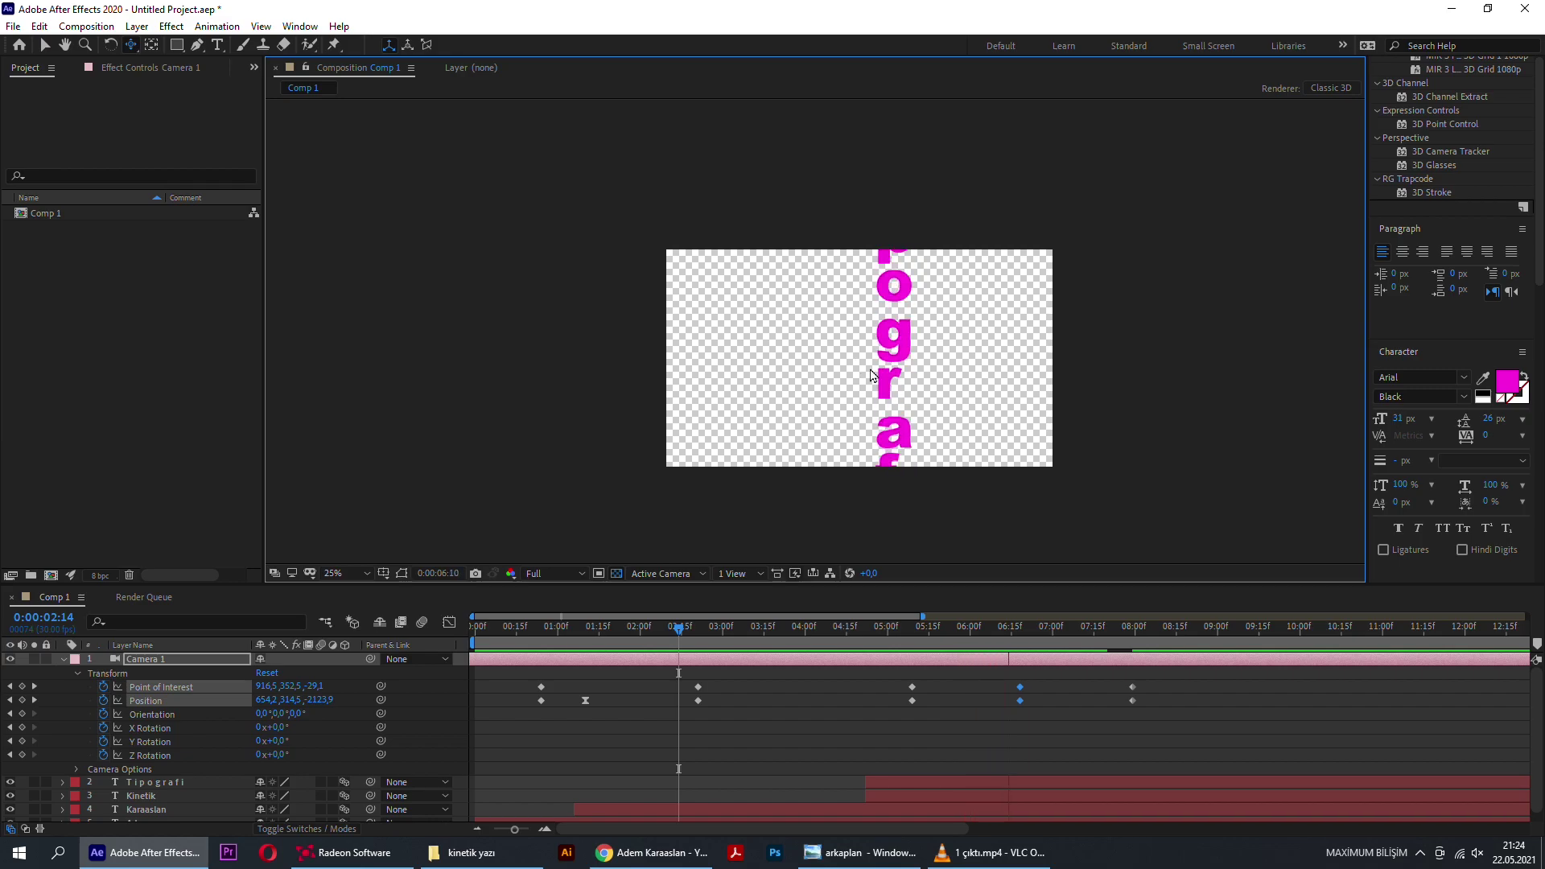
mouse_move(1047, 736)
mouse_down()
mouse_move(1012, 671)
mouse_move(1046, 694)
mouse_up()
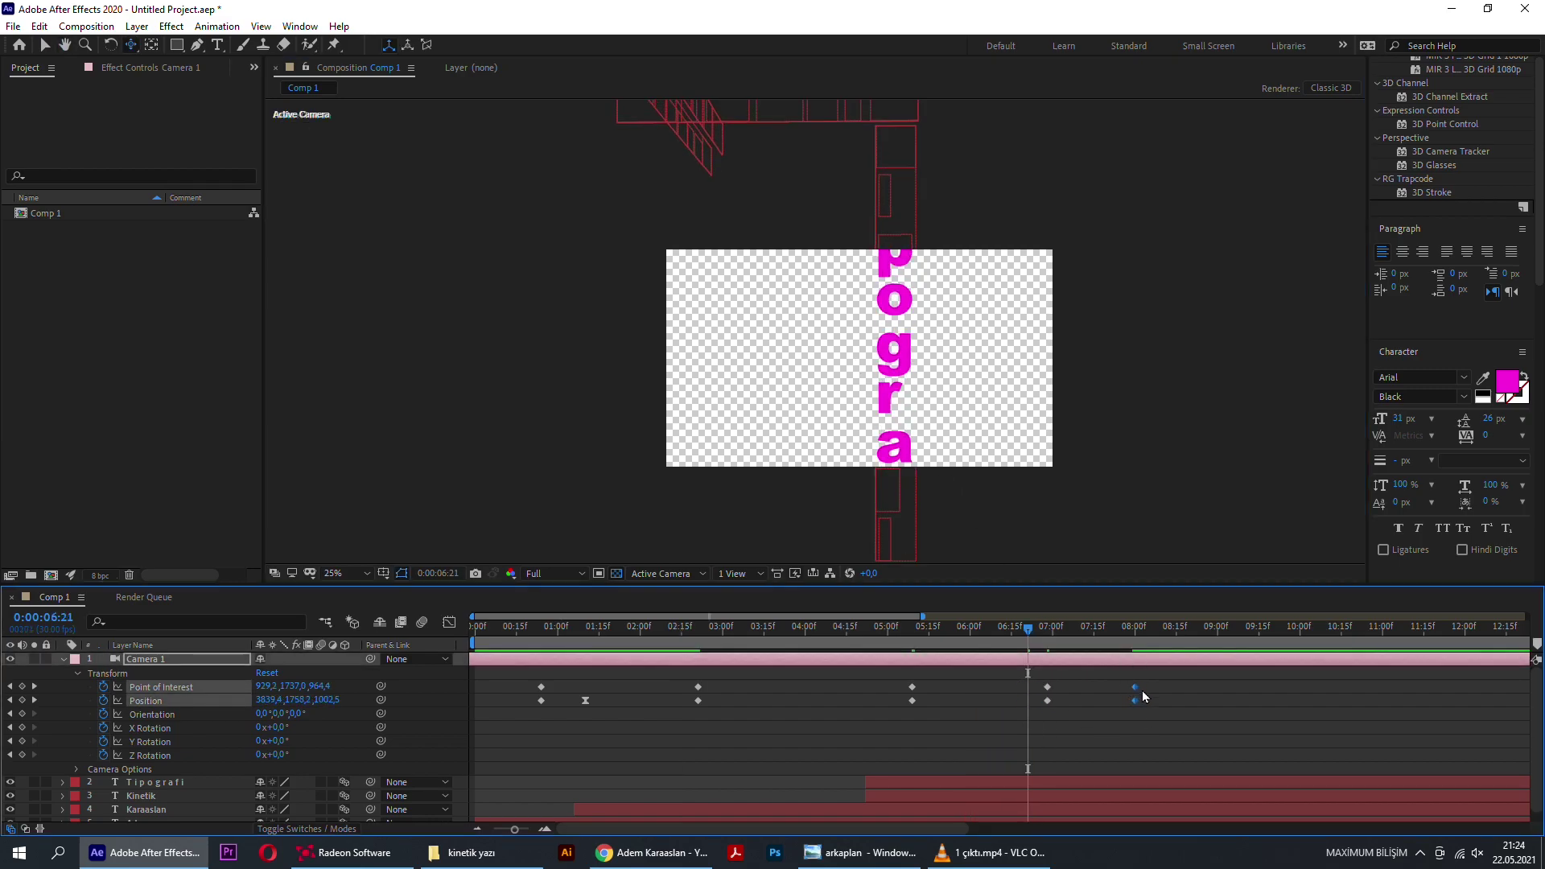
click(1226, 683)
drag(1098, 633, 475, 636)
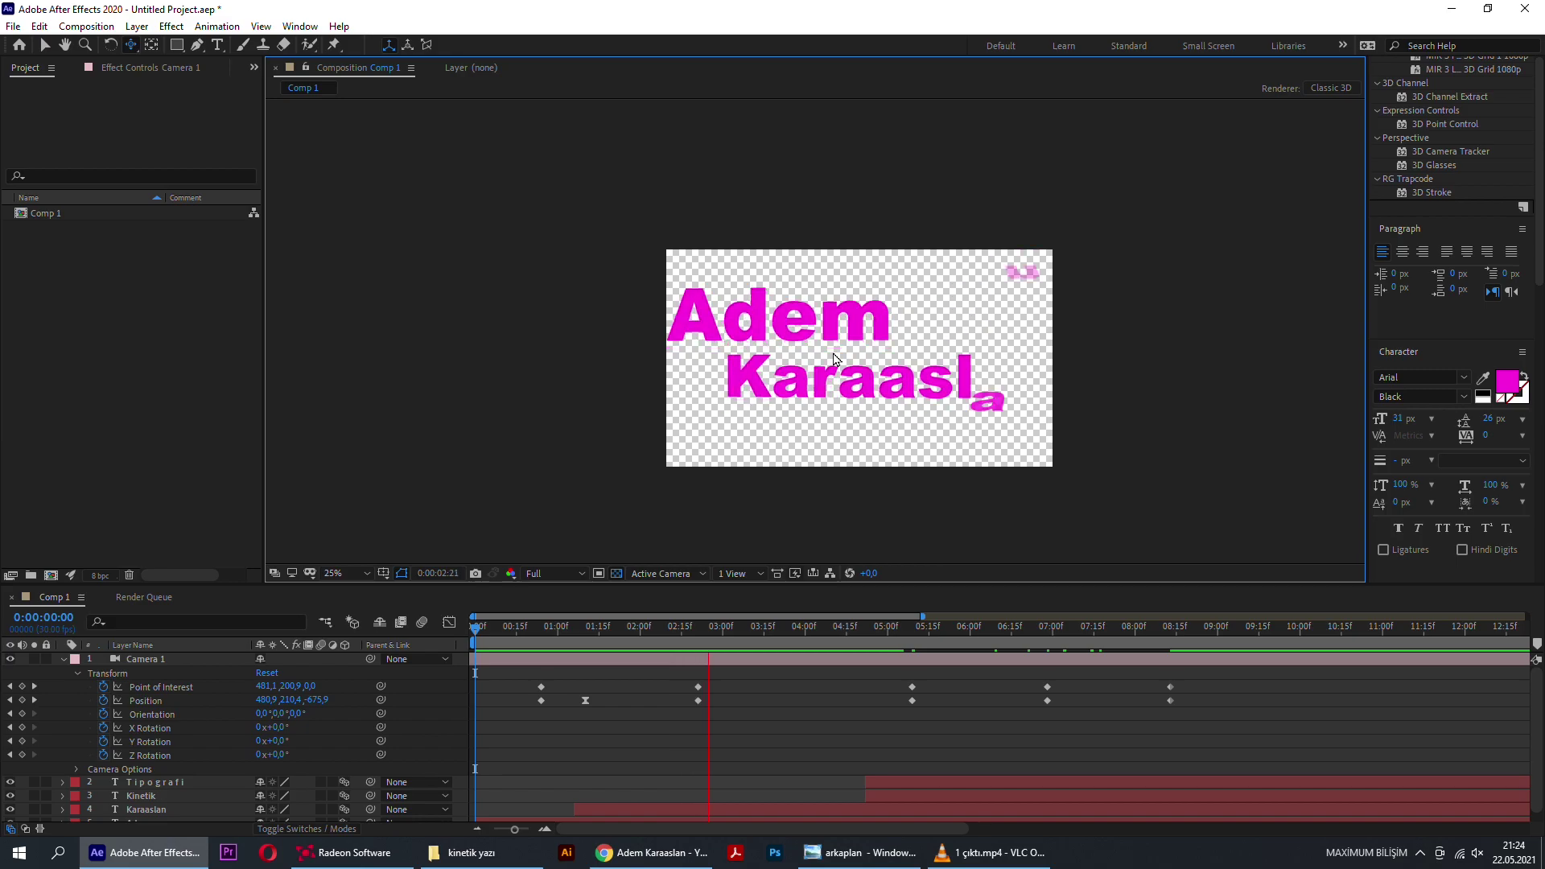
Step: Preview from 5 seconds and delete Camera 1's keyframes at 7 seconds
key(space)
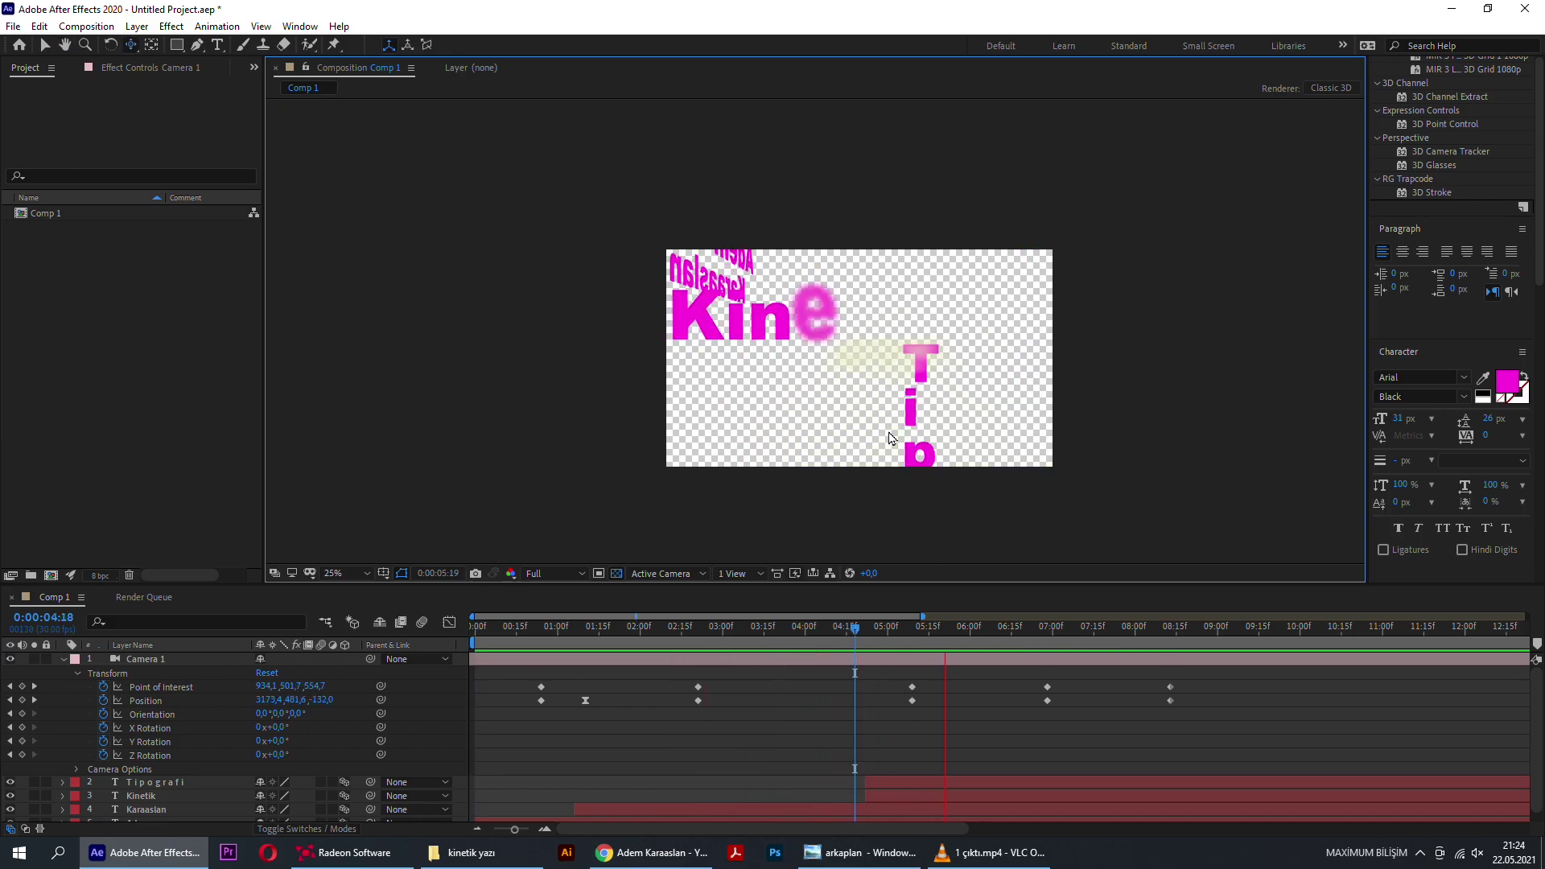
drag(1006, 626, 879, 603)
key(space)
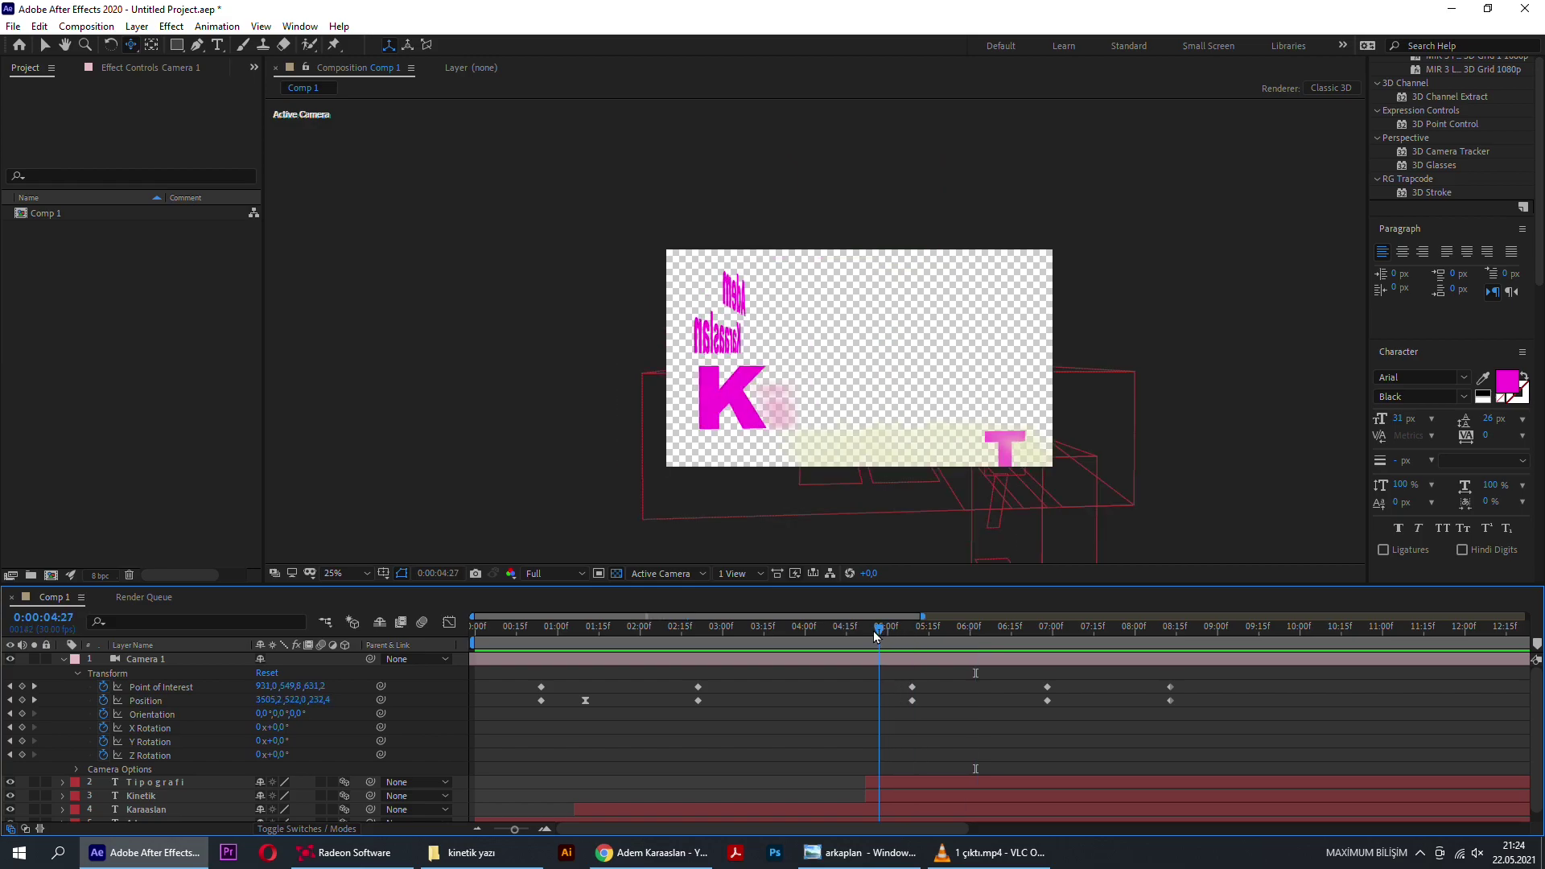
key(space)
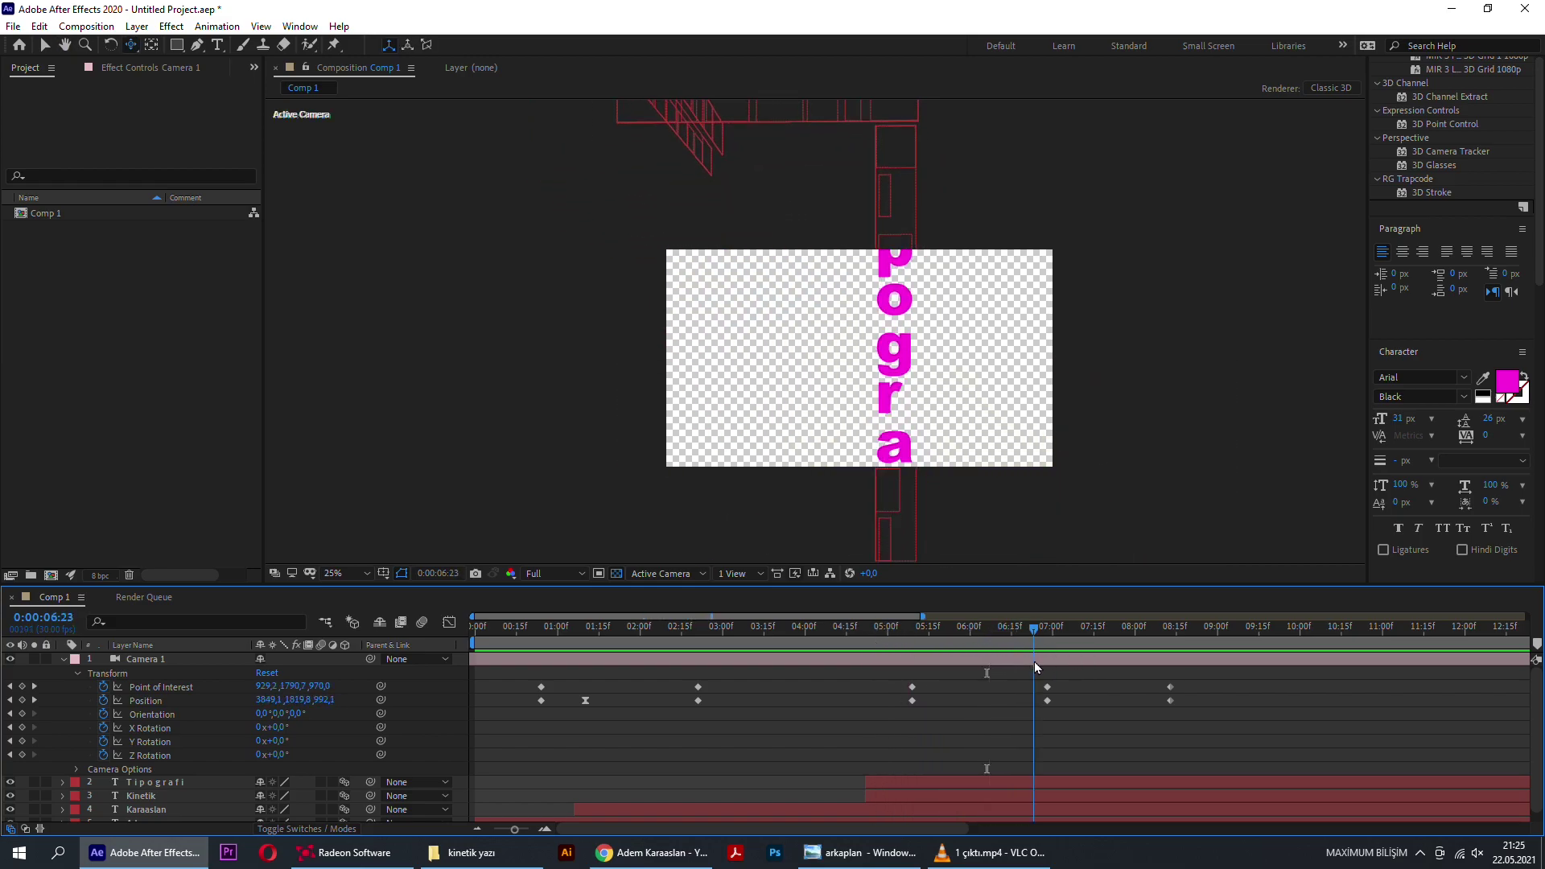
mouse_move(990, 634)
mouse_down()
mouse_move(1052, 661)
mouse_move(1033, 690)
mouse_up()
key(Delete)
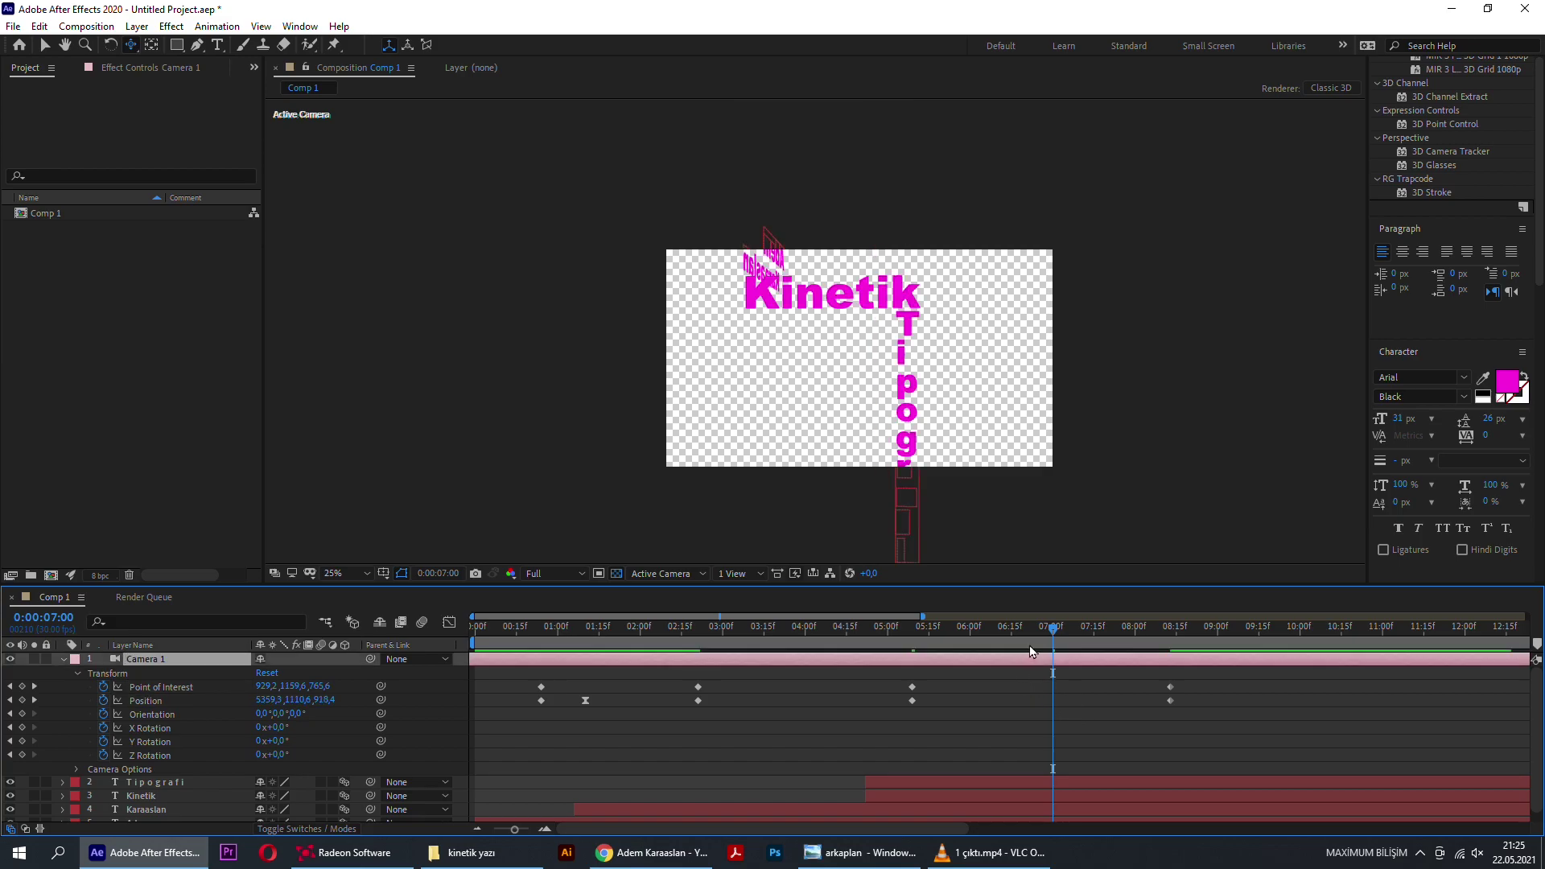
Step: Pan the camera at 6:18 to reframe the Kinetik text
drag(1052, 627, 892, 644)
key(space)
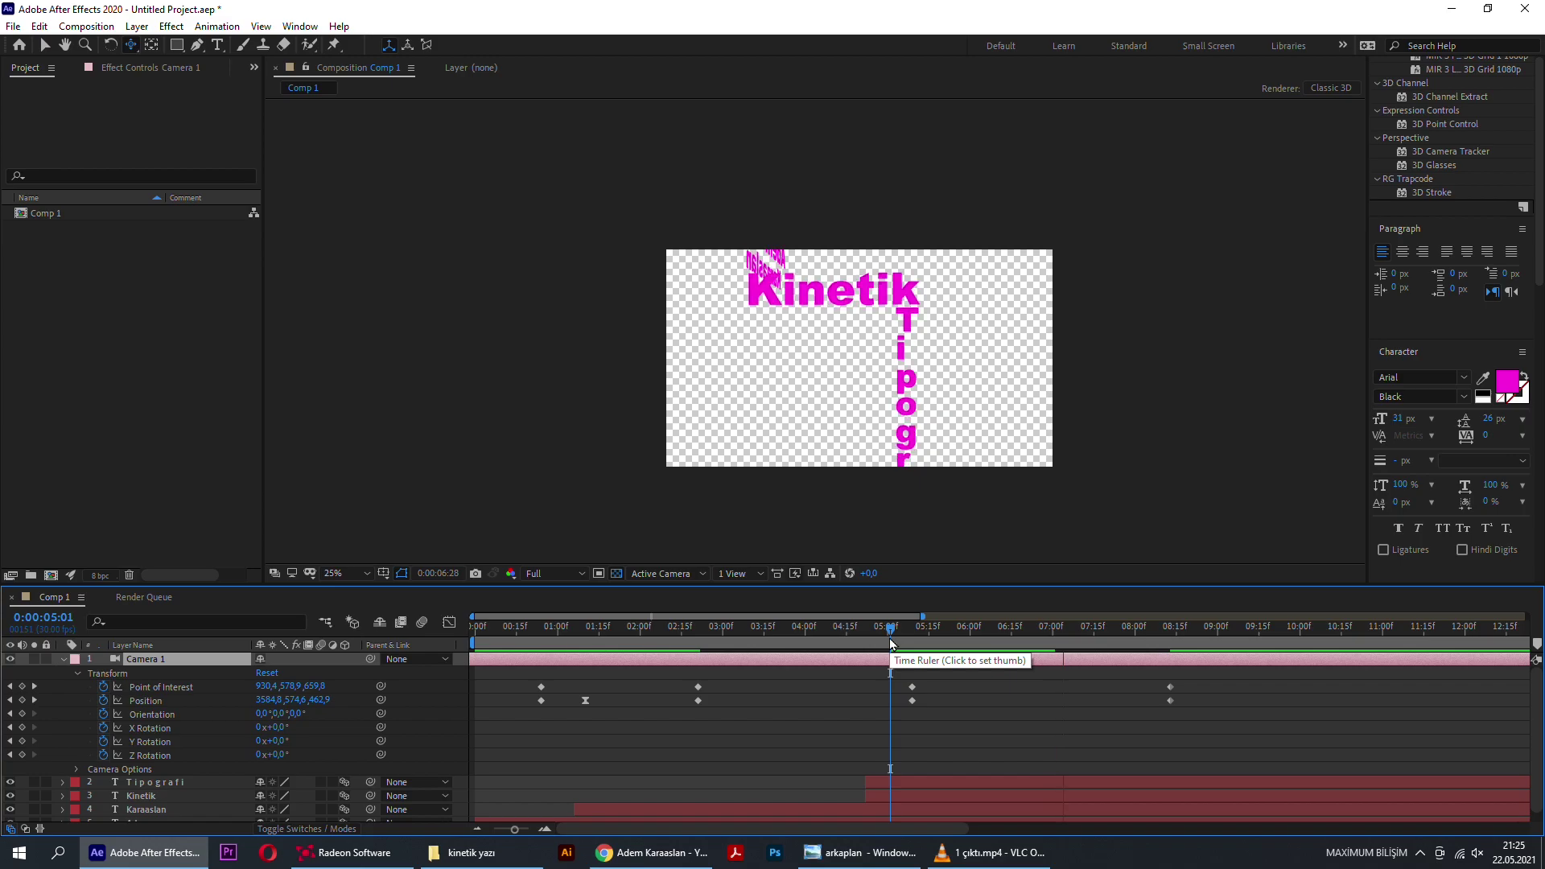
key(space)
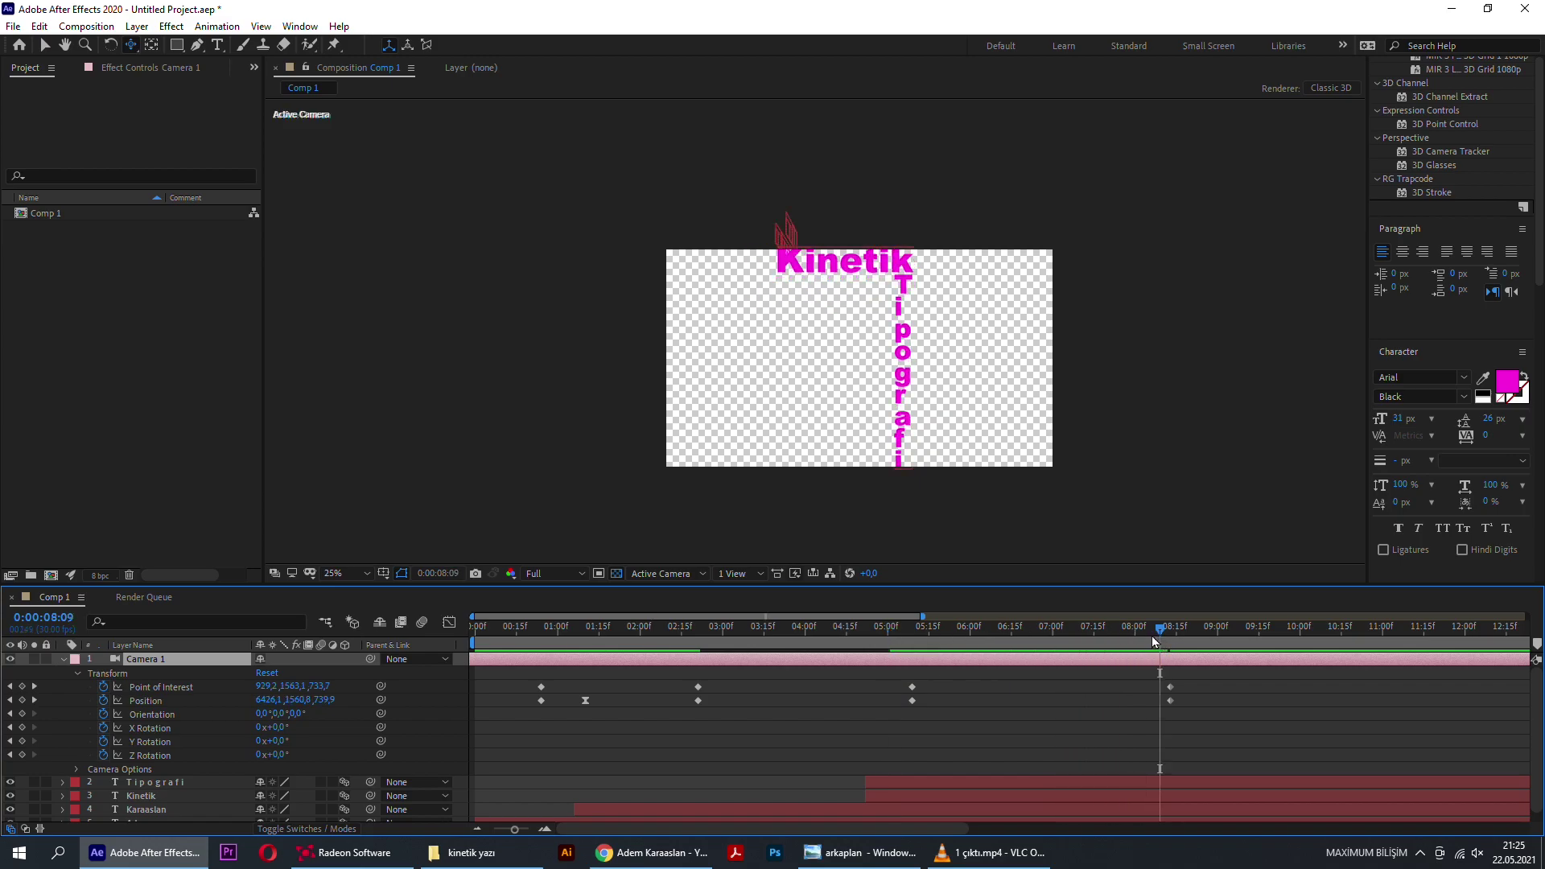
drag(1151, 636, 1019, 636)
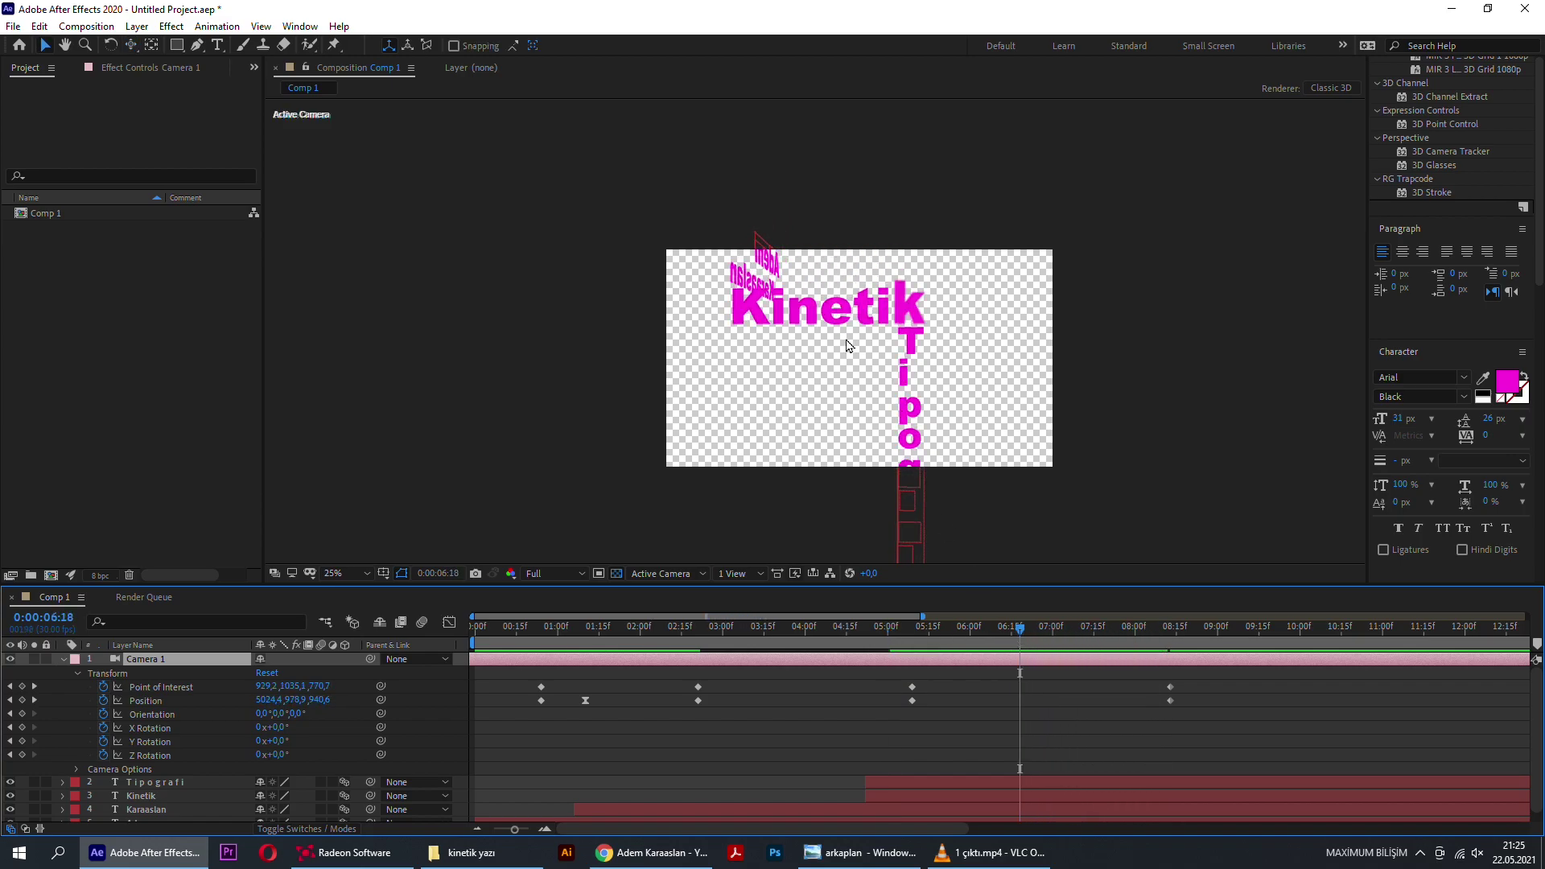
mouse_move(874, 307)
mouse_down()
mouse_move(882, 345)
mouse_move(889, 228)
mouse_up()
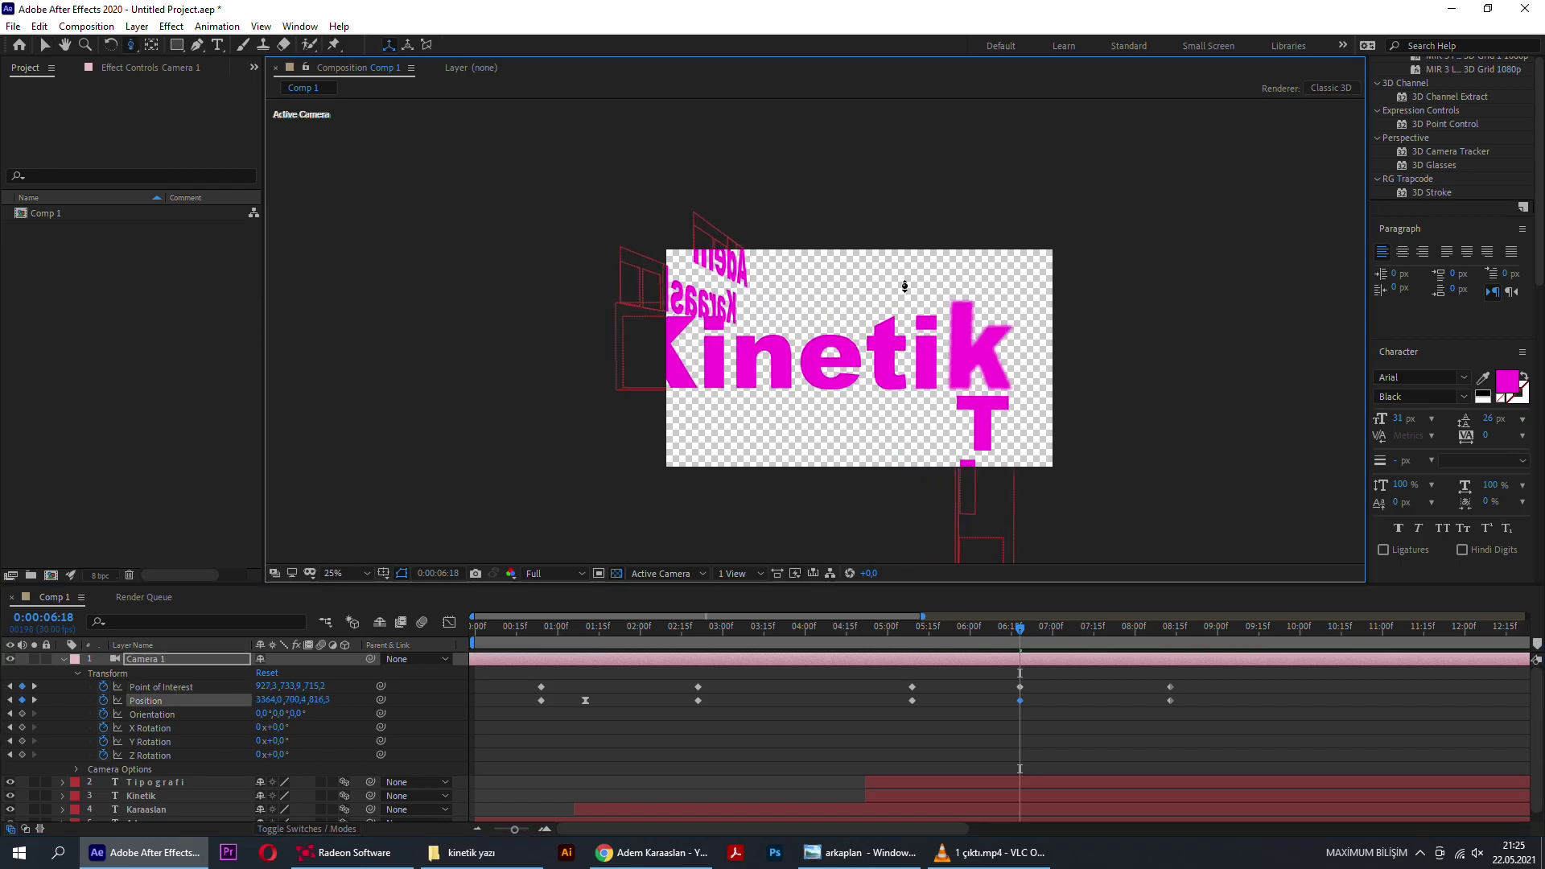
Step: Preview from 3 seconds and from the start, then undo the 6:18 camera keyframe
drag(976, 632, 902, 623)
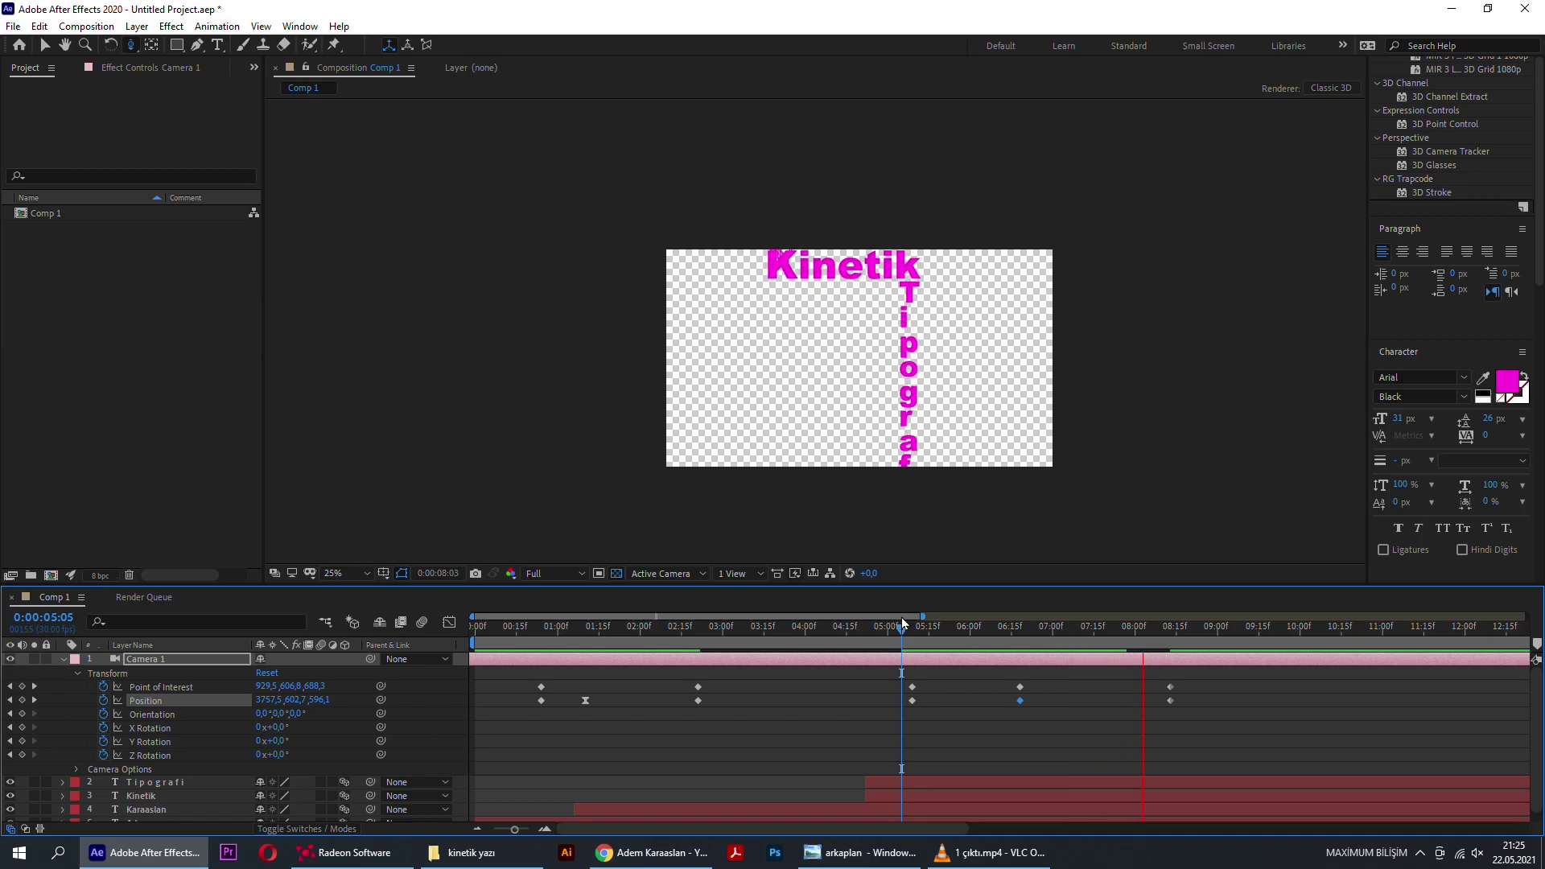
key(space)
click(725, 627)
key(space)
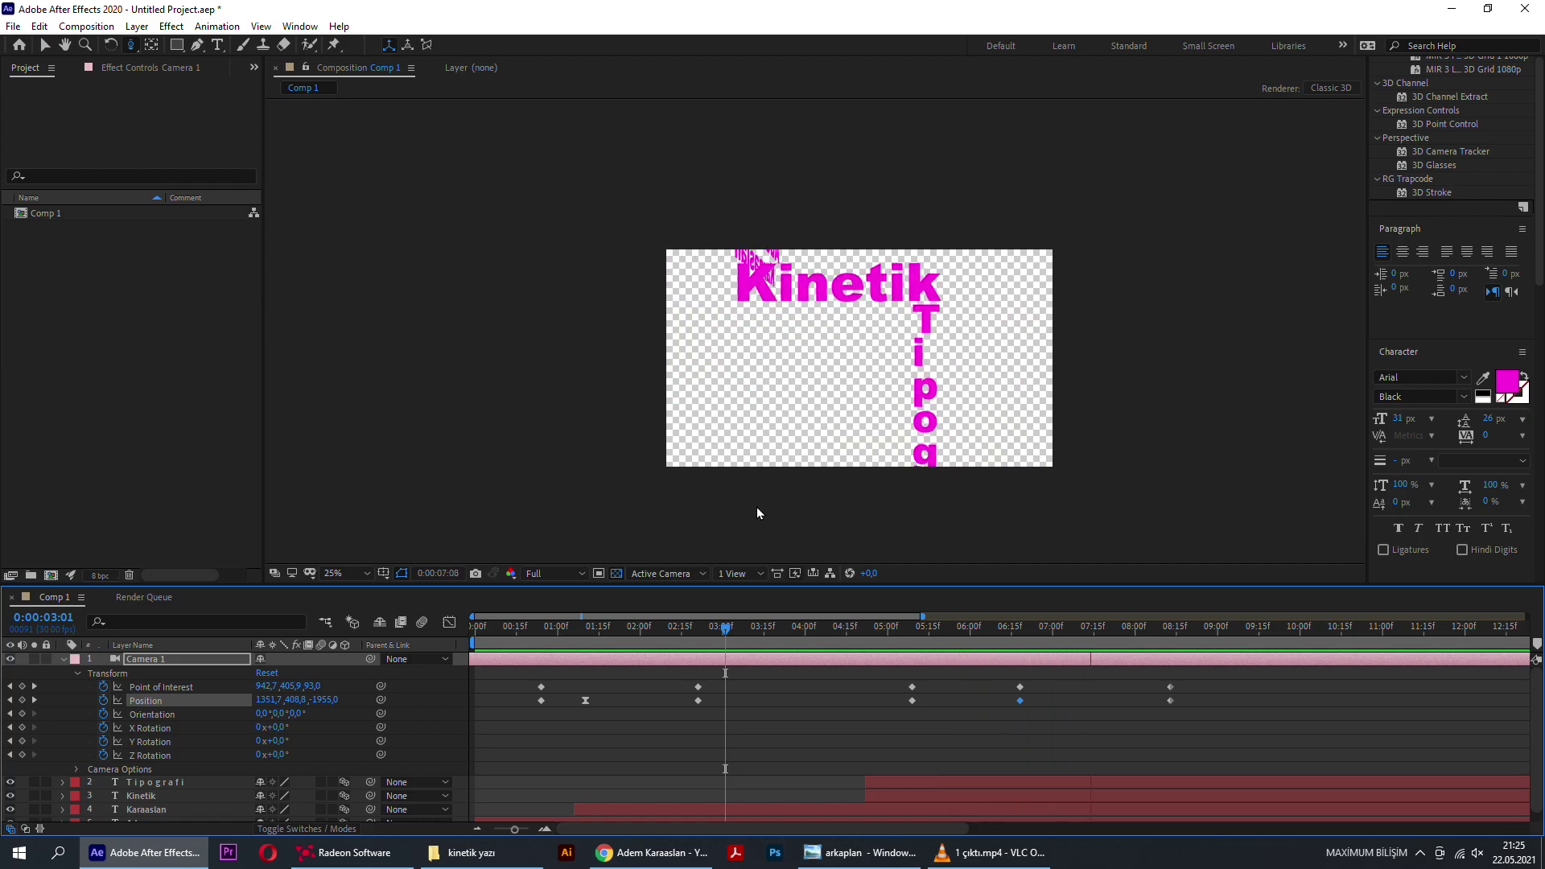
key(space)
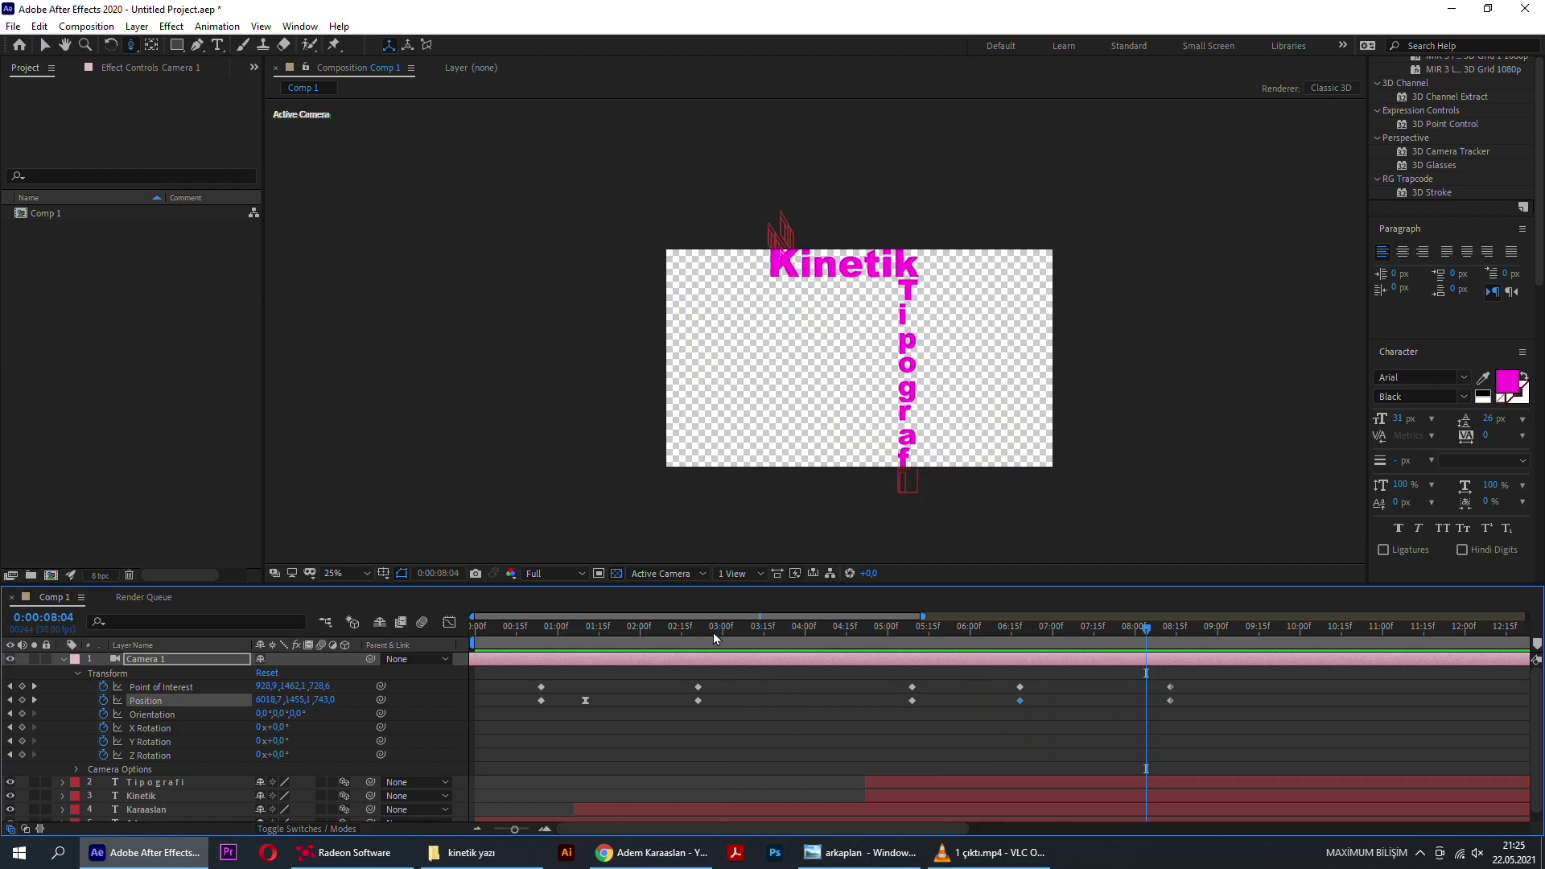
key(Home)
key(space)
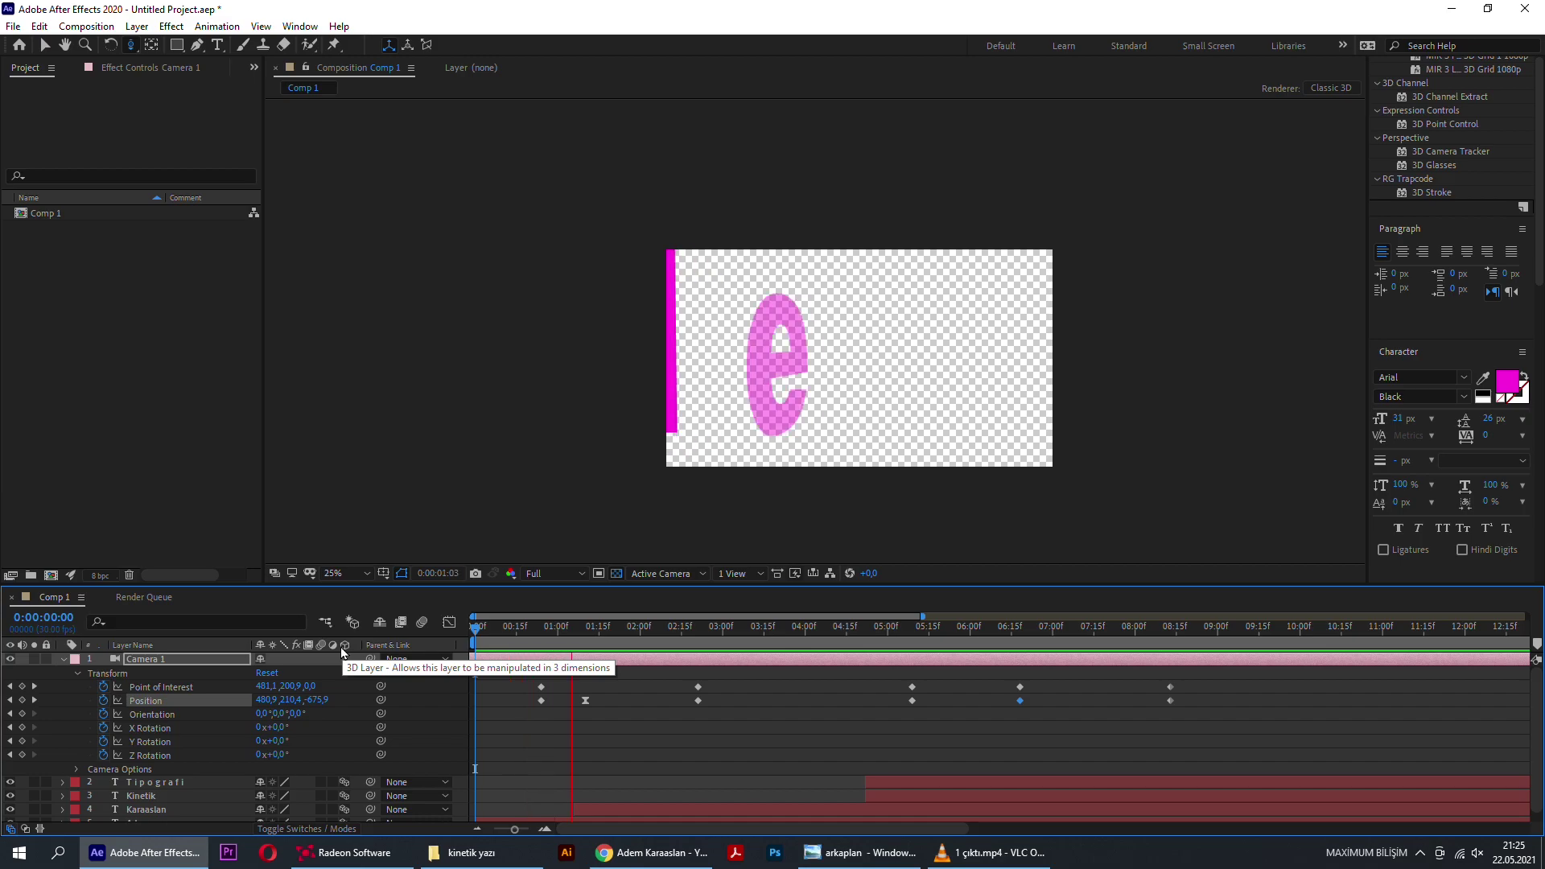
key(space)
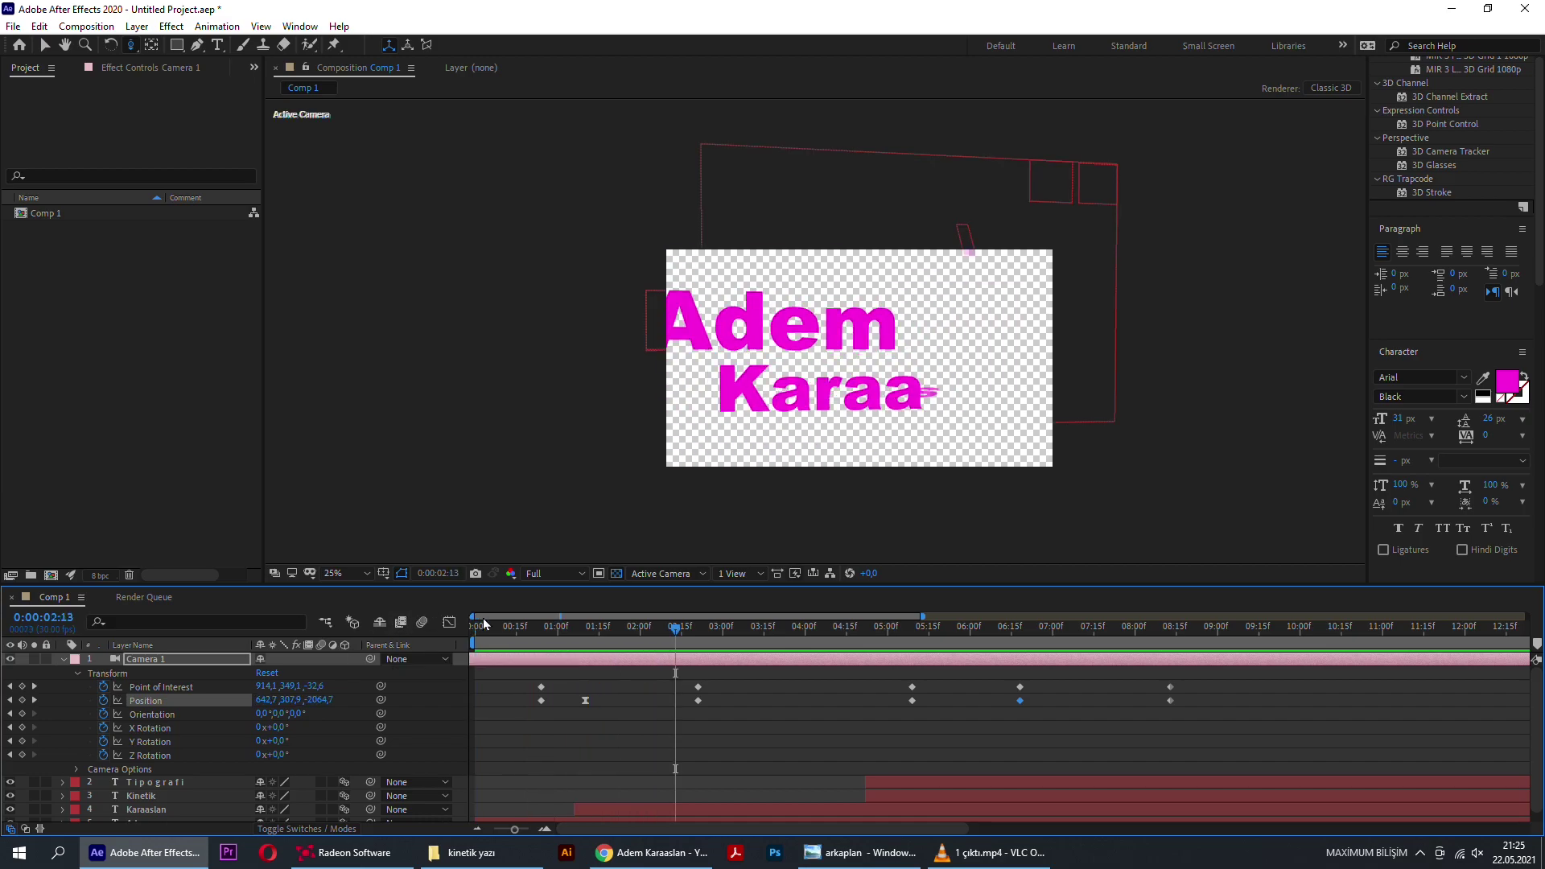
drag(484, 623, 414, 640)
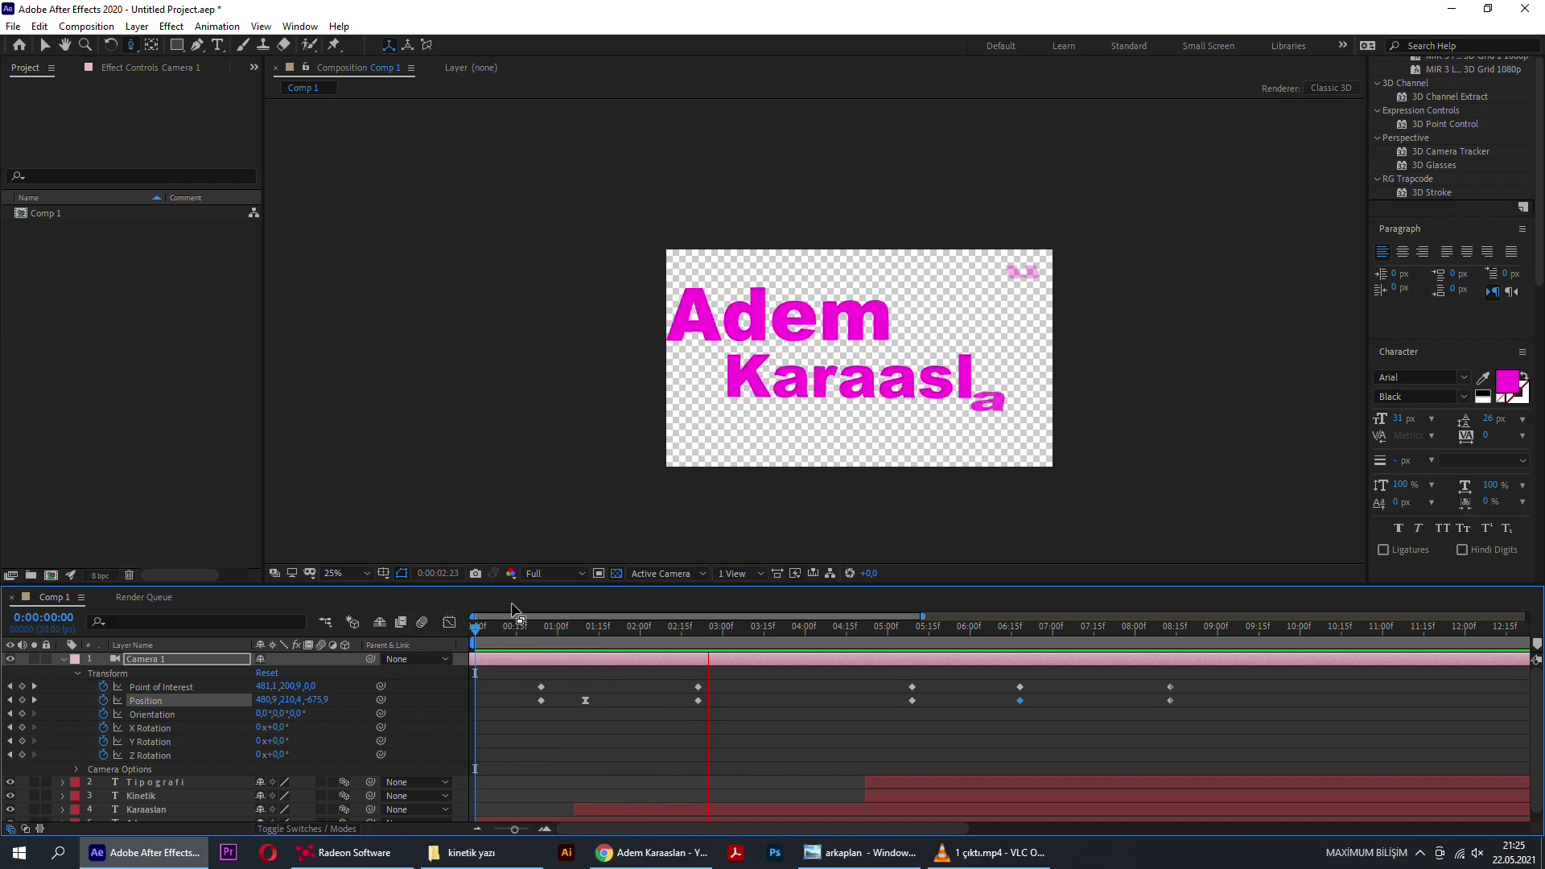
key(space)
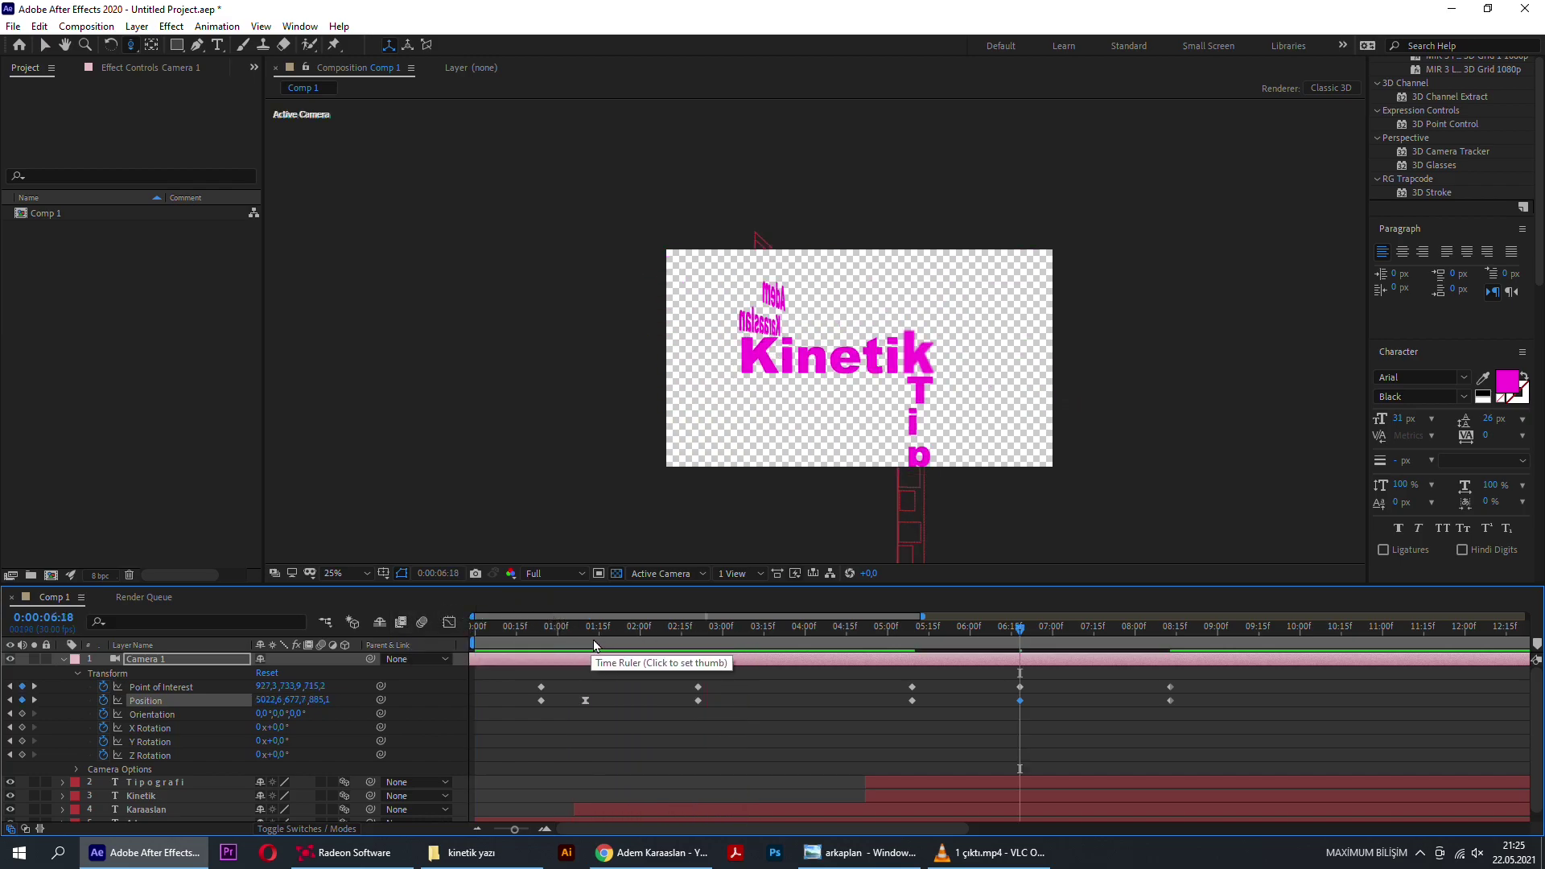
key(ctrl+z)
Step: Pull the camera back at 0:00 for a new opening keyframe and preview it
drag(952, 651, 318, 643)
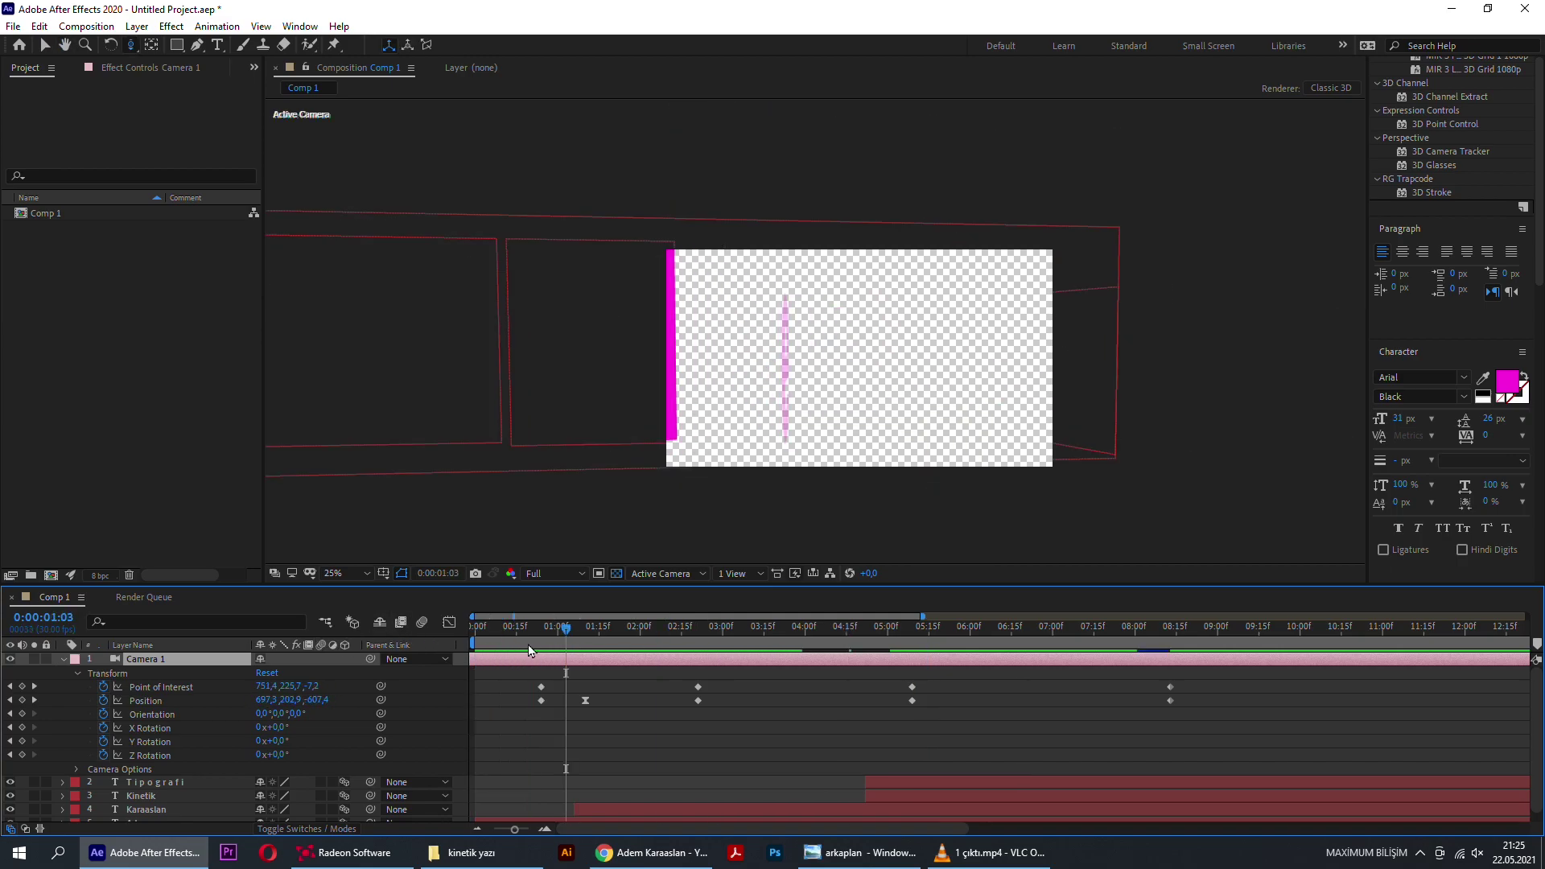
mouse_move(799, 345)
mouse_down()
mouse_move(794, 380)
mouse_move(826, 392)
mouse_up()
key(space)
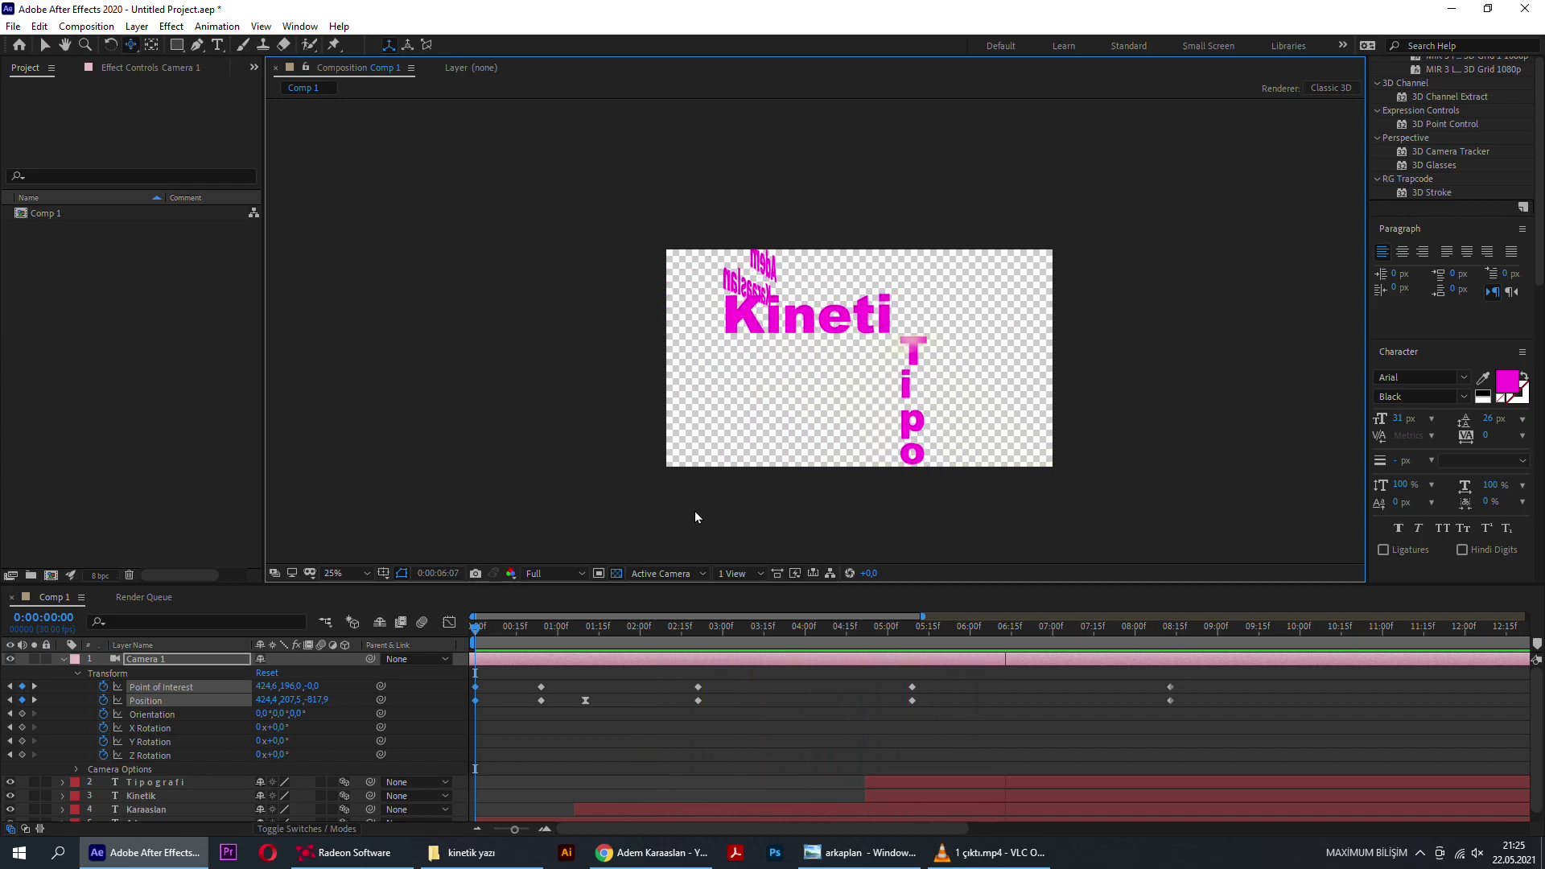
key(space)
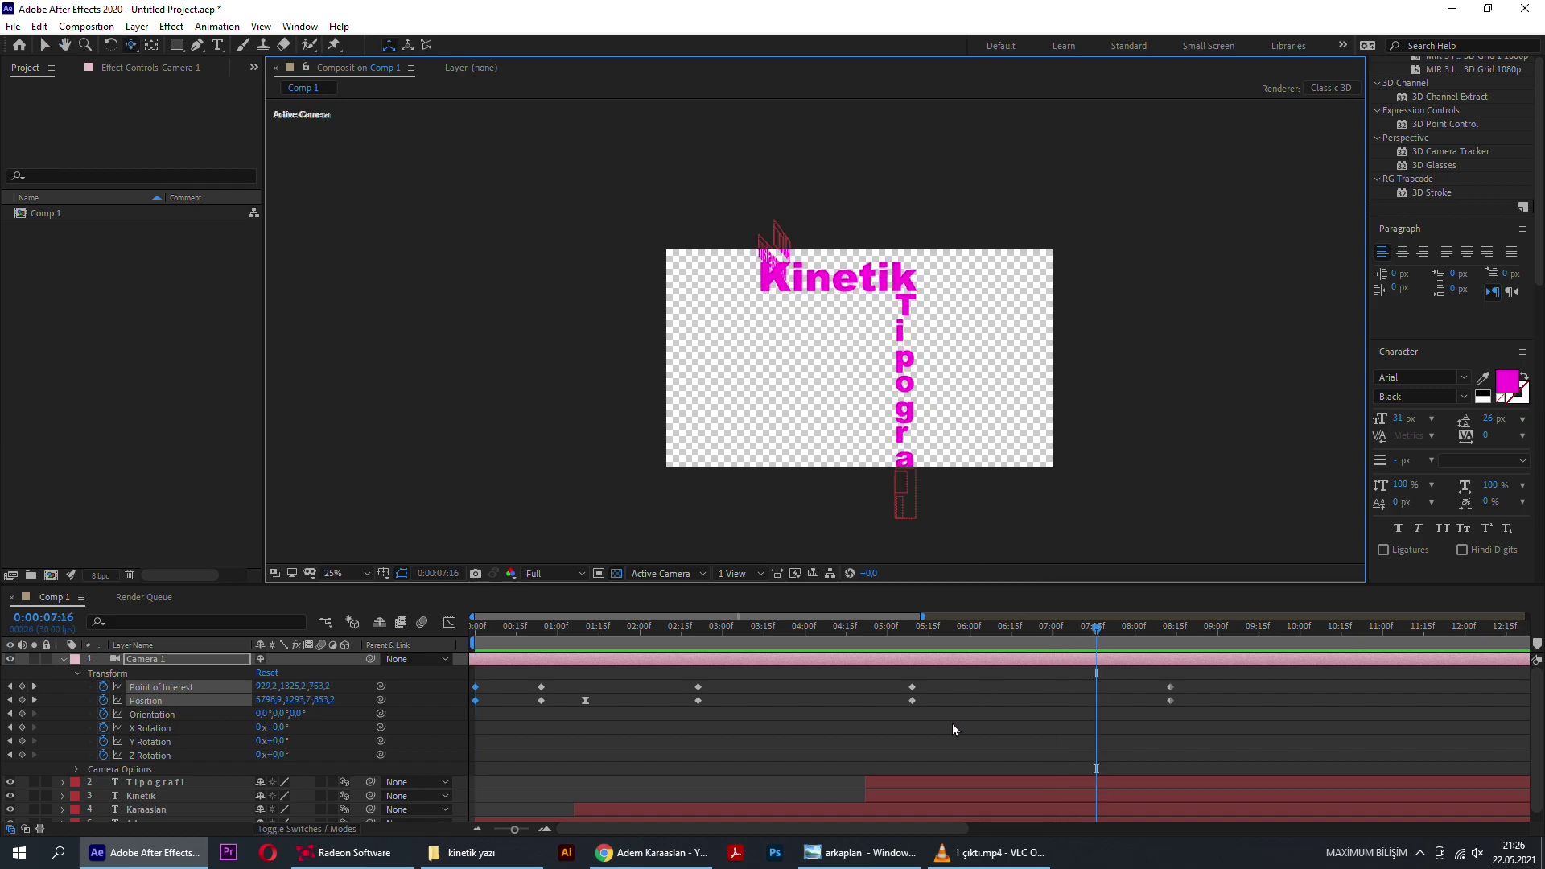
Step: Drag the Tipografi layer bar to start near 6:15, then scrub to review the timing
drag(904, 786, 954, 802)
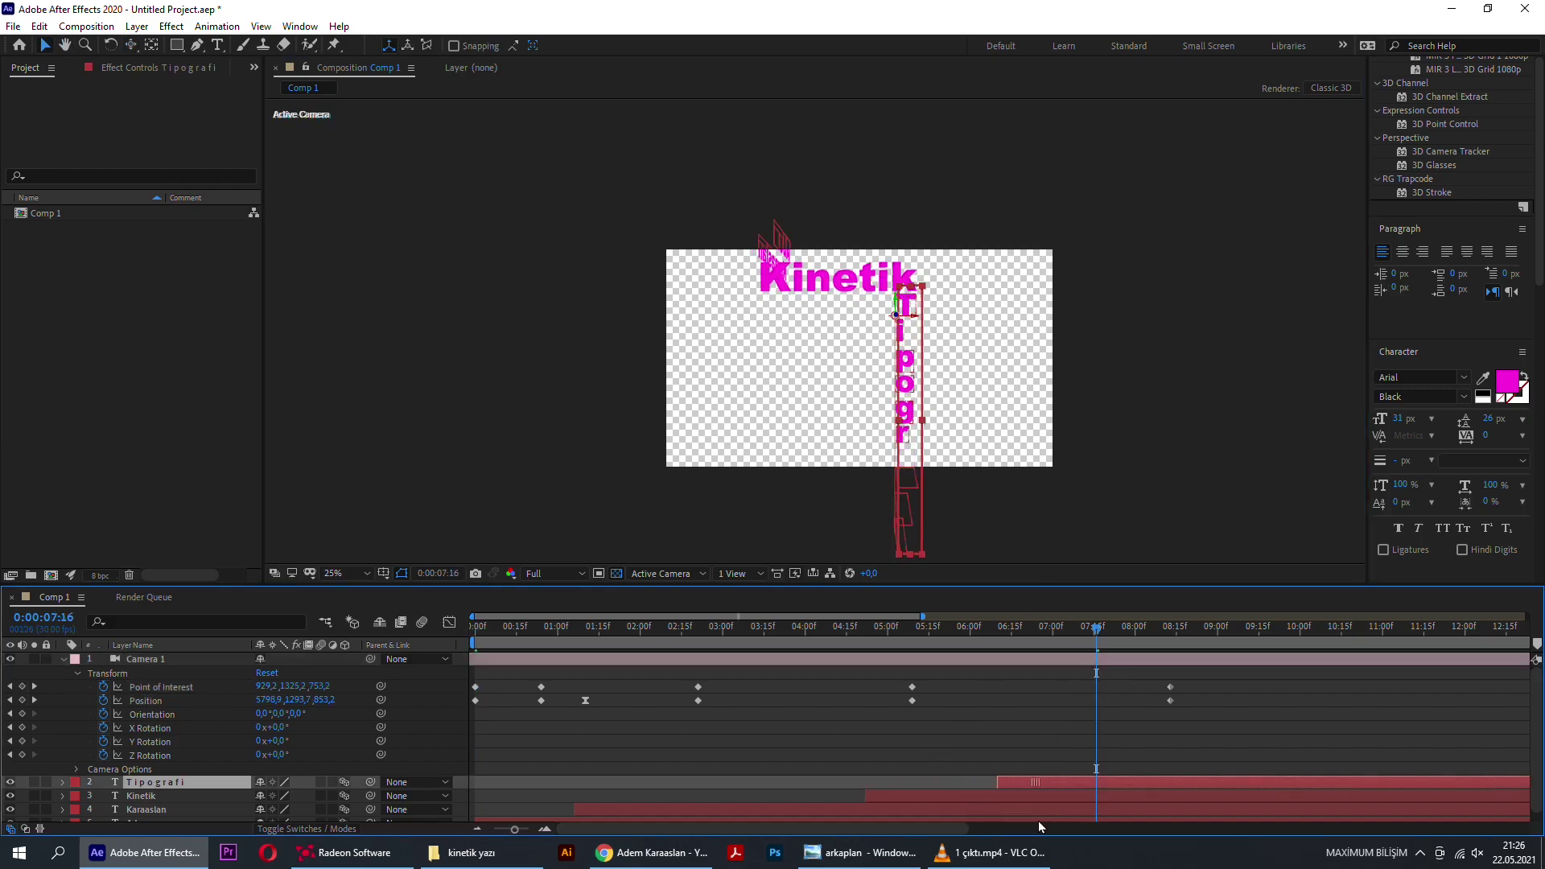
drag(1035, 634, 630, 614)
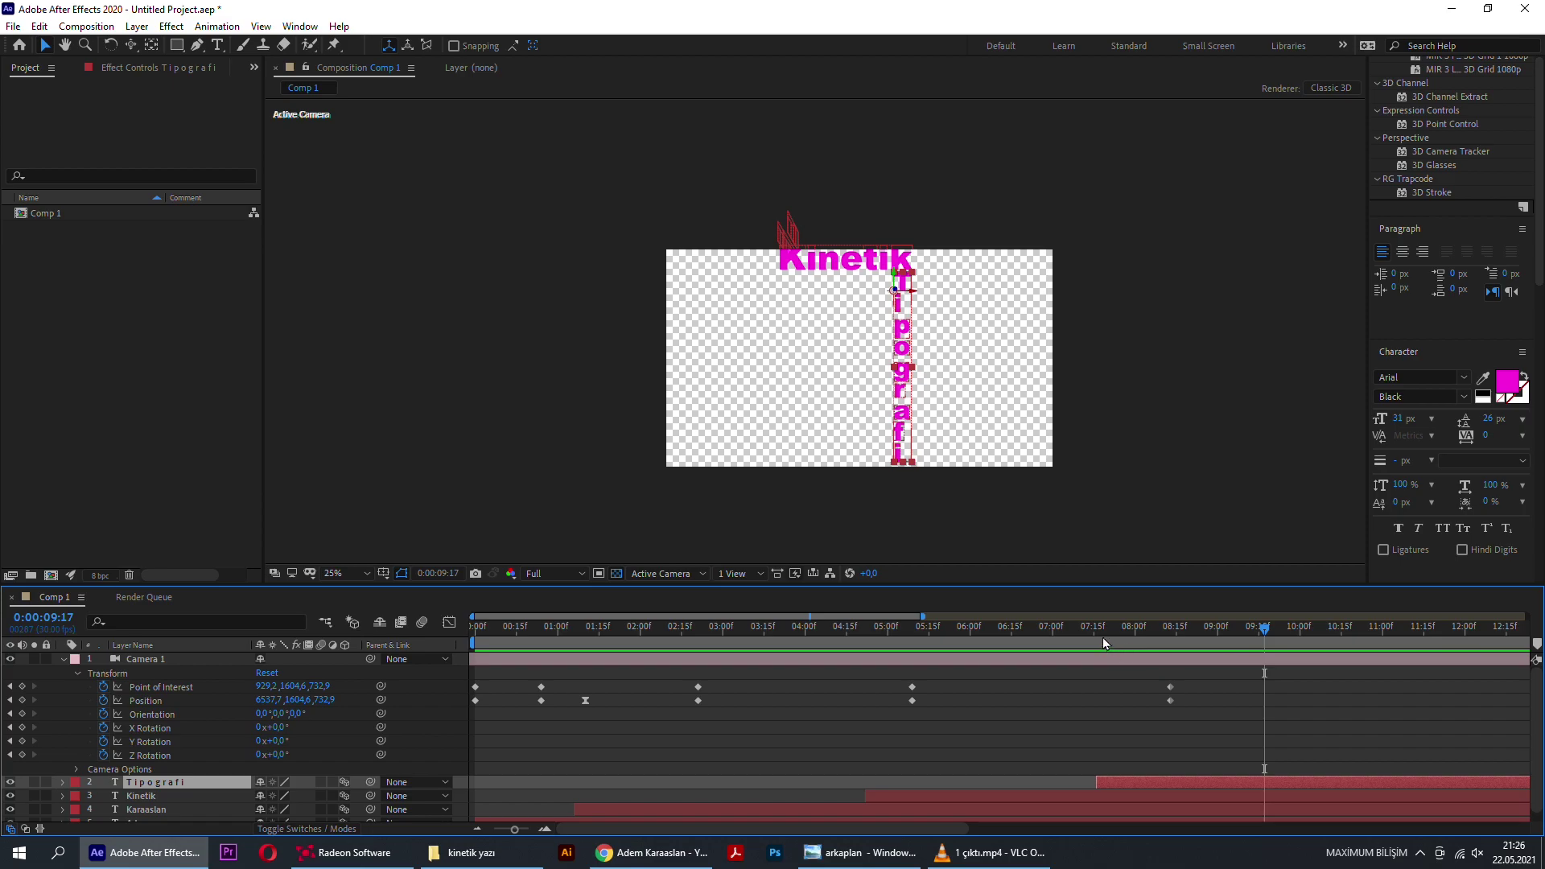
drag(973, 628, 486, 644)
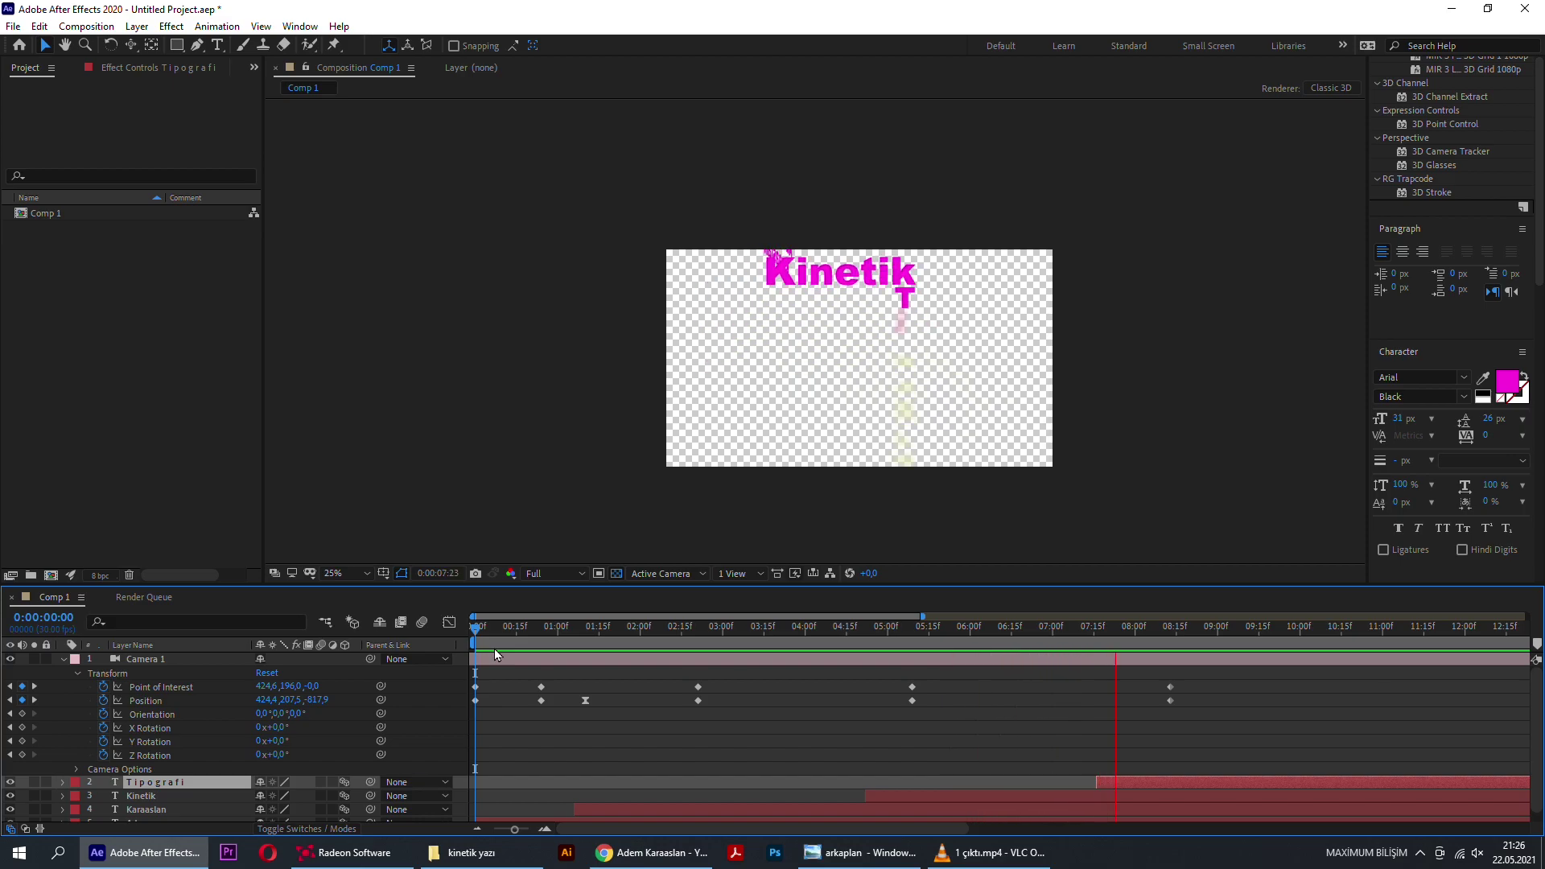
click(1069, 631)
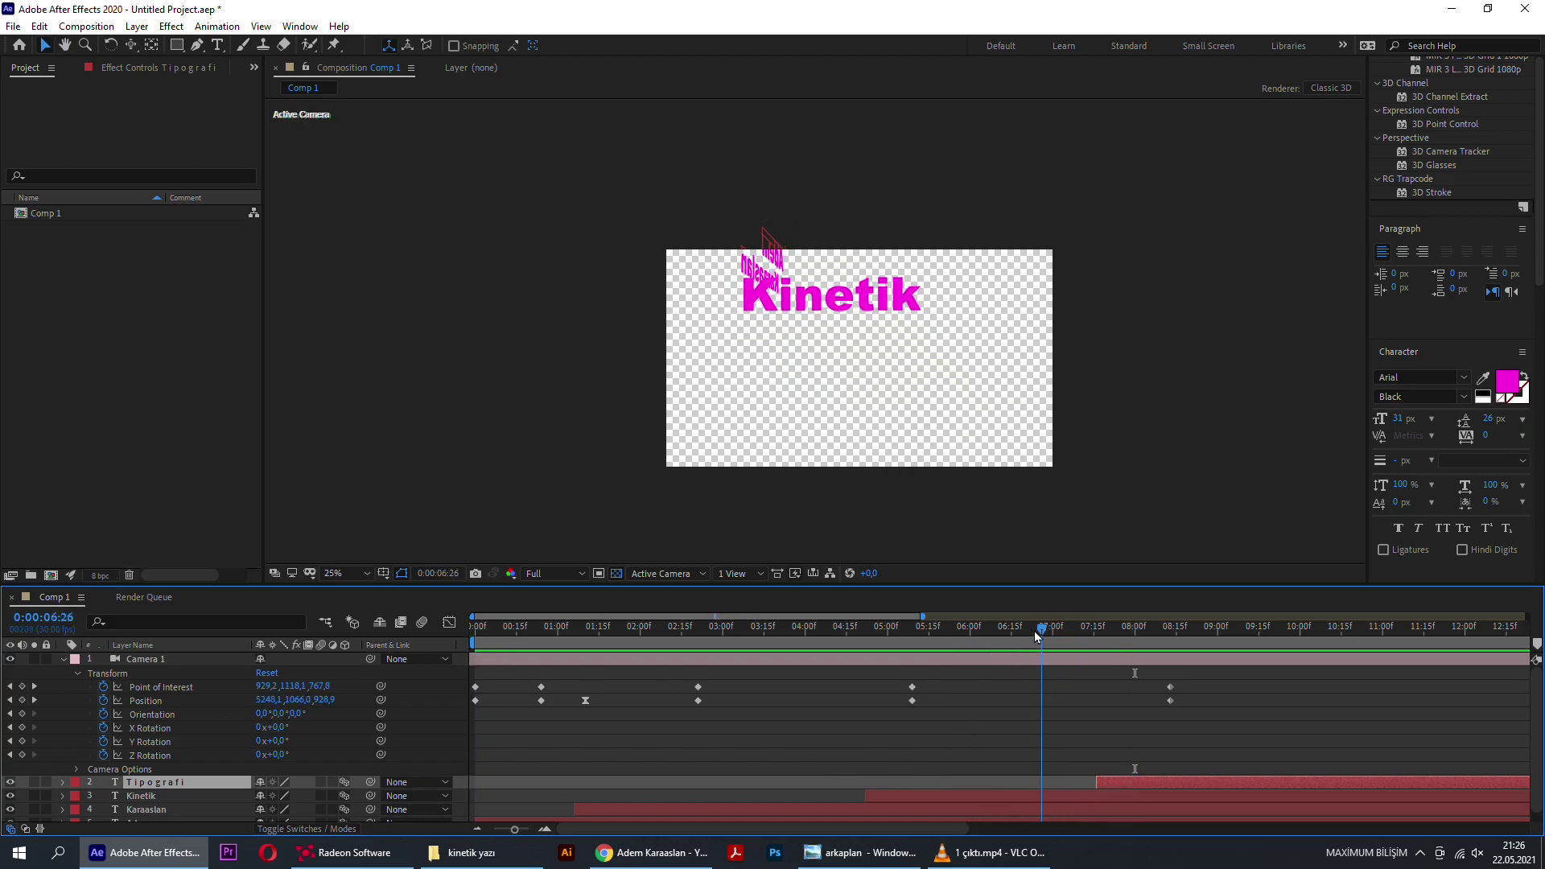
drag(1036, 636, 1010, 631)
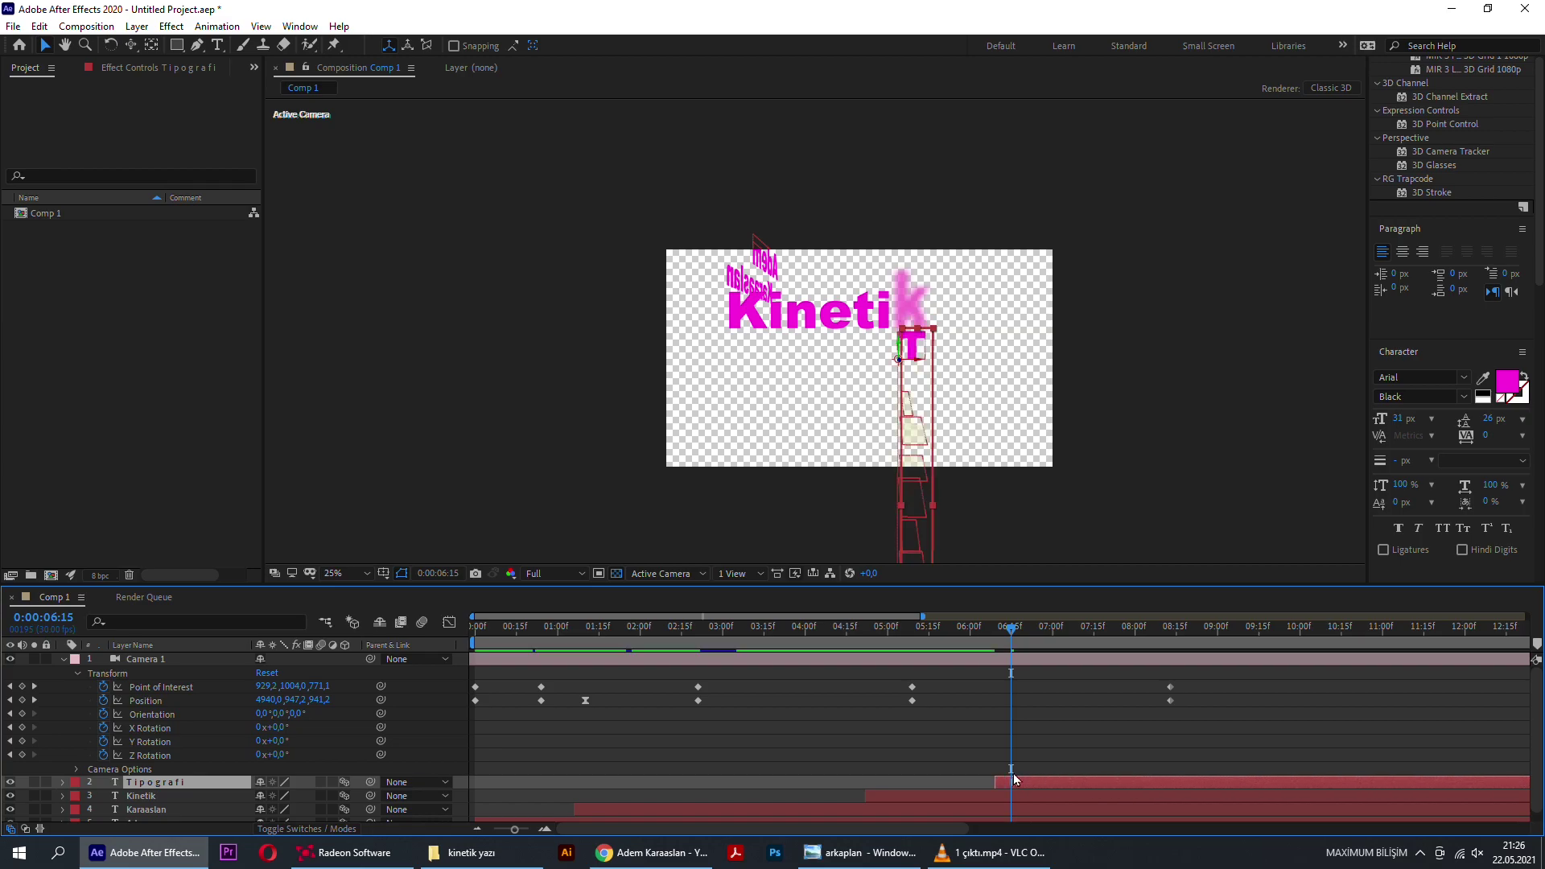
key(Home)
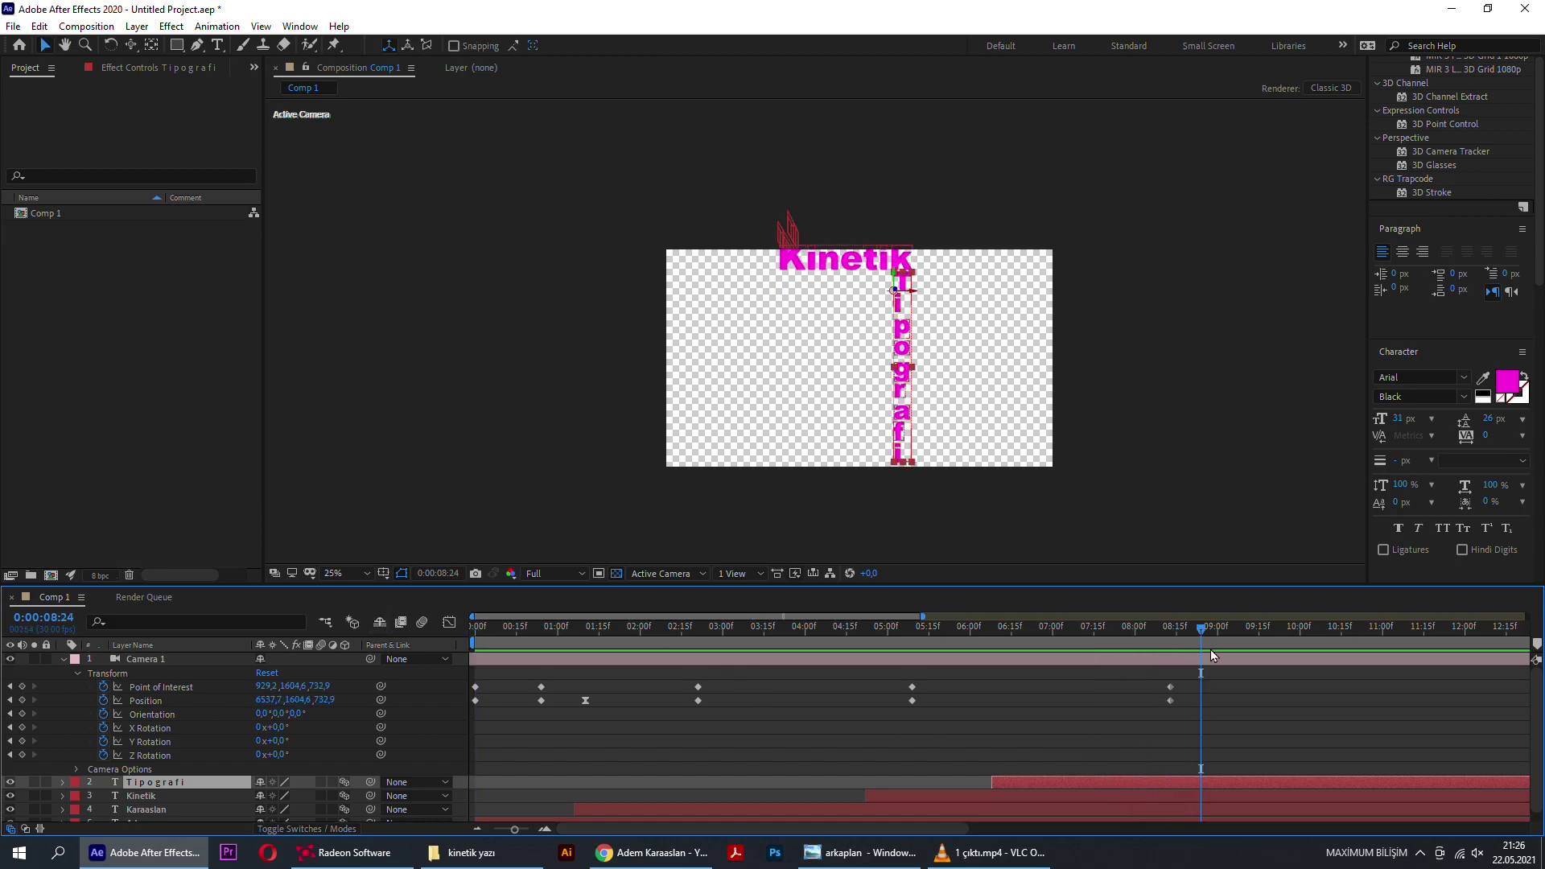
Step: Turn the bottom-right Kinetik copy into an enlarged 'Dersi' placed beside the final i
click(839, 268)
drag(845, 283, 1004, 473)
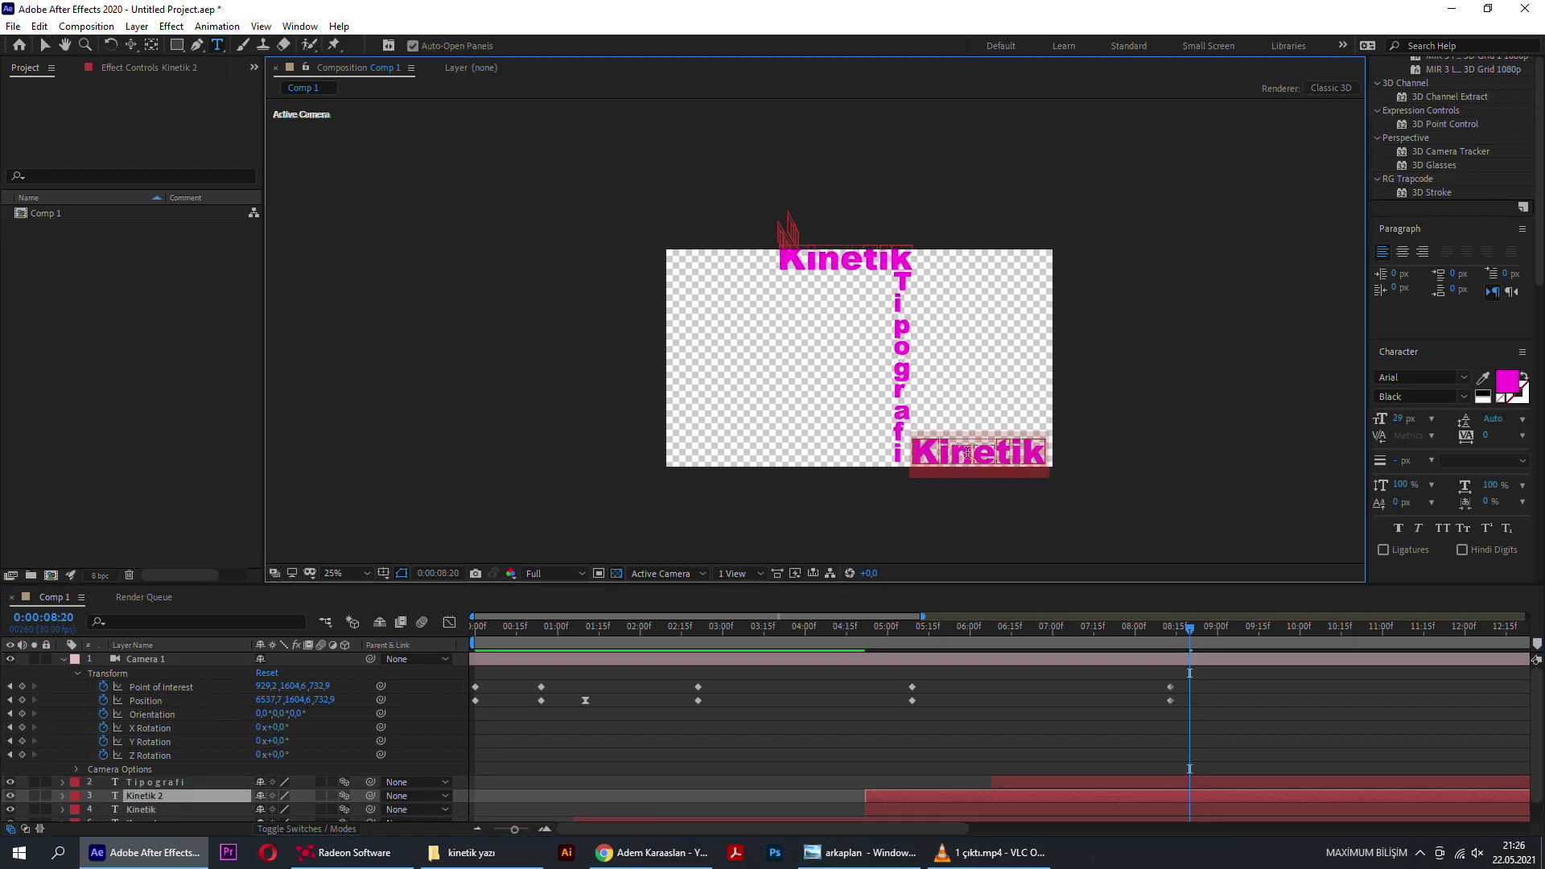
double_click(967, 452)
text(Dersi)
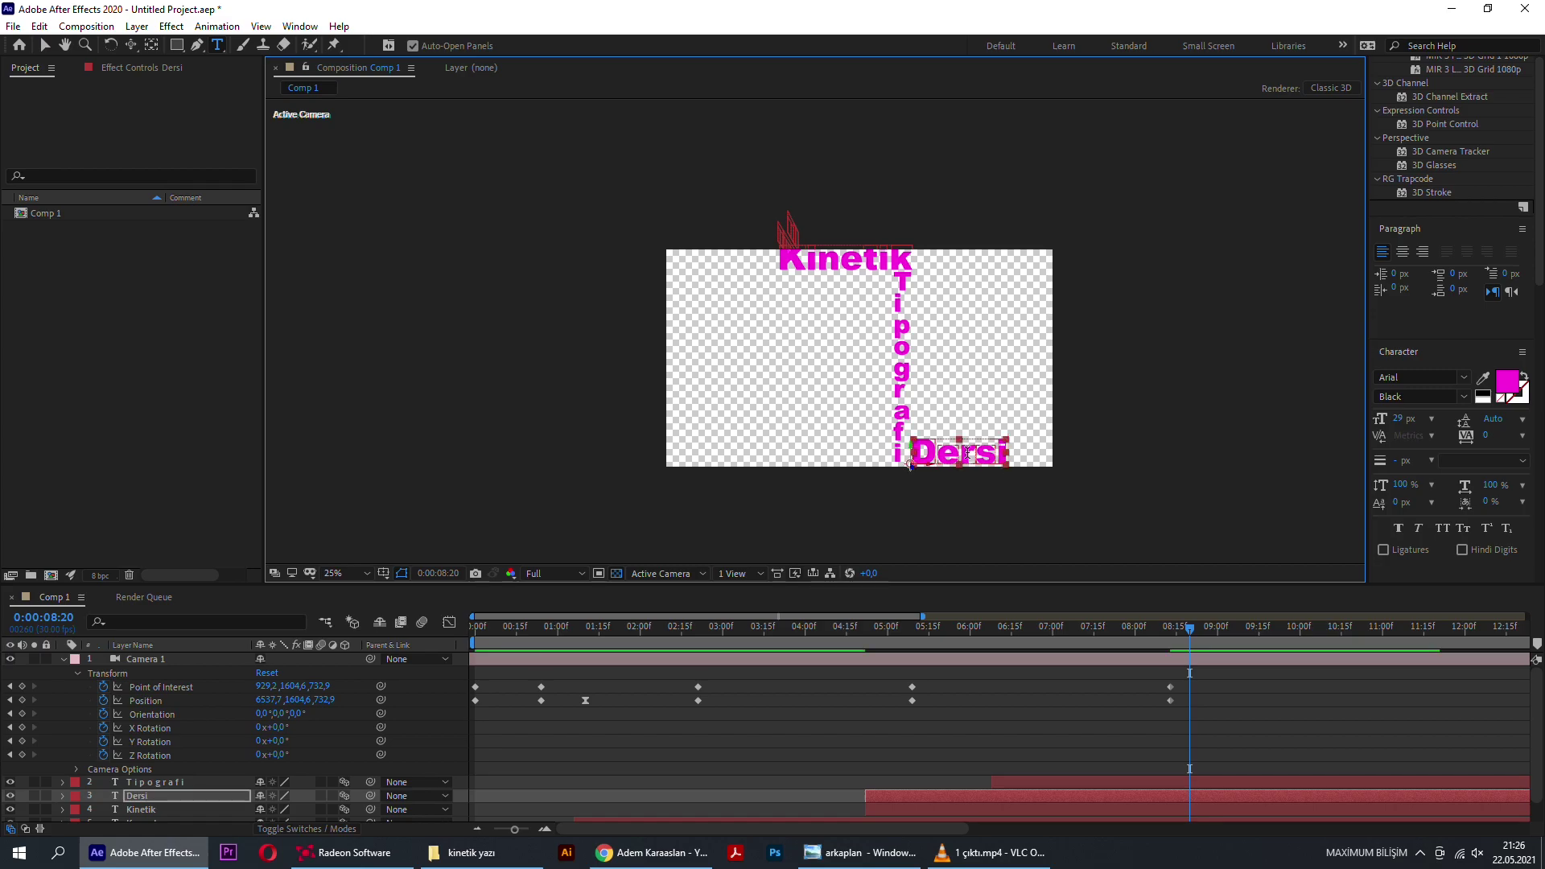
scroll(967, 459, up, 2)
scroll(834, 444, up, 2)
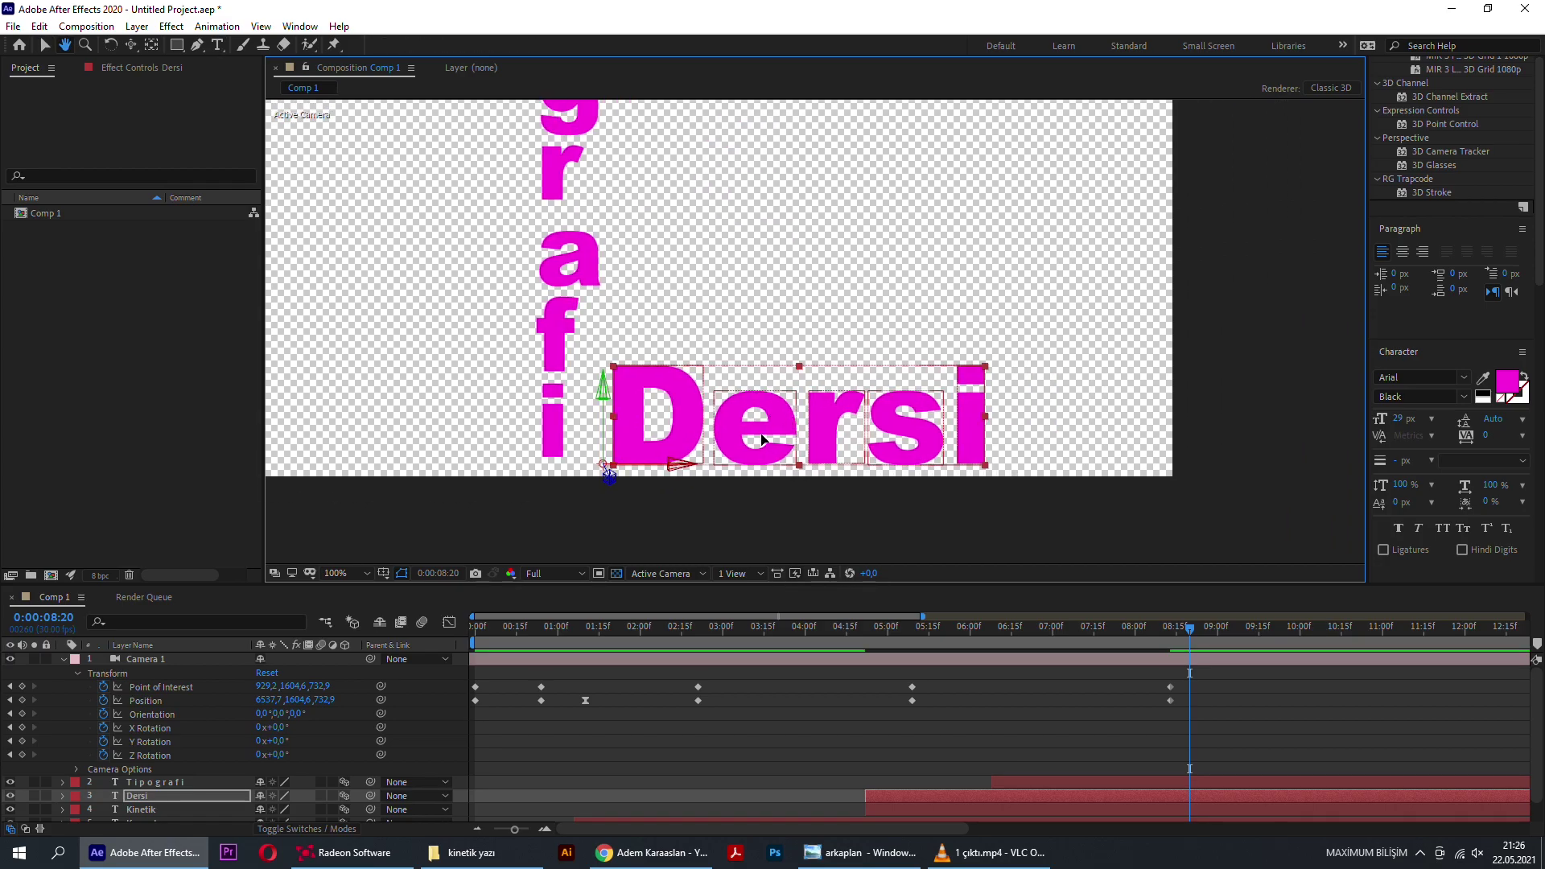
drag(738, 432, 744, 435)
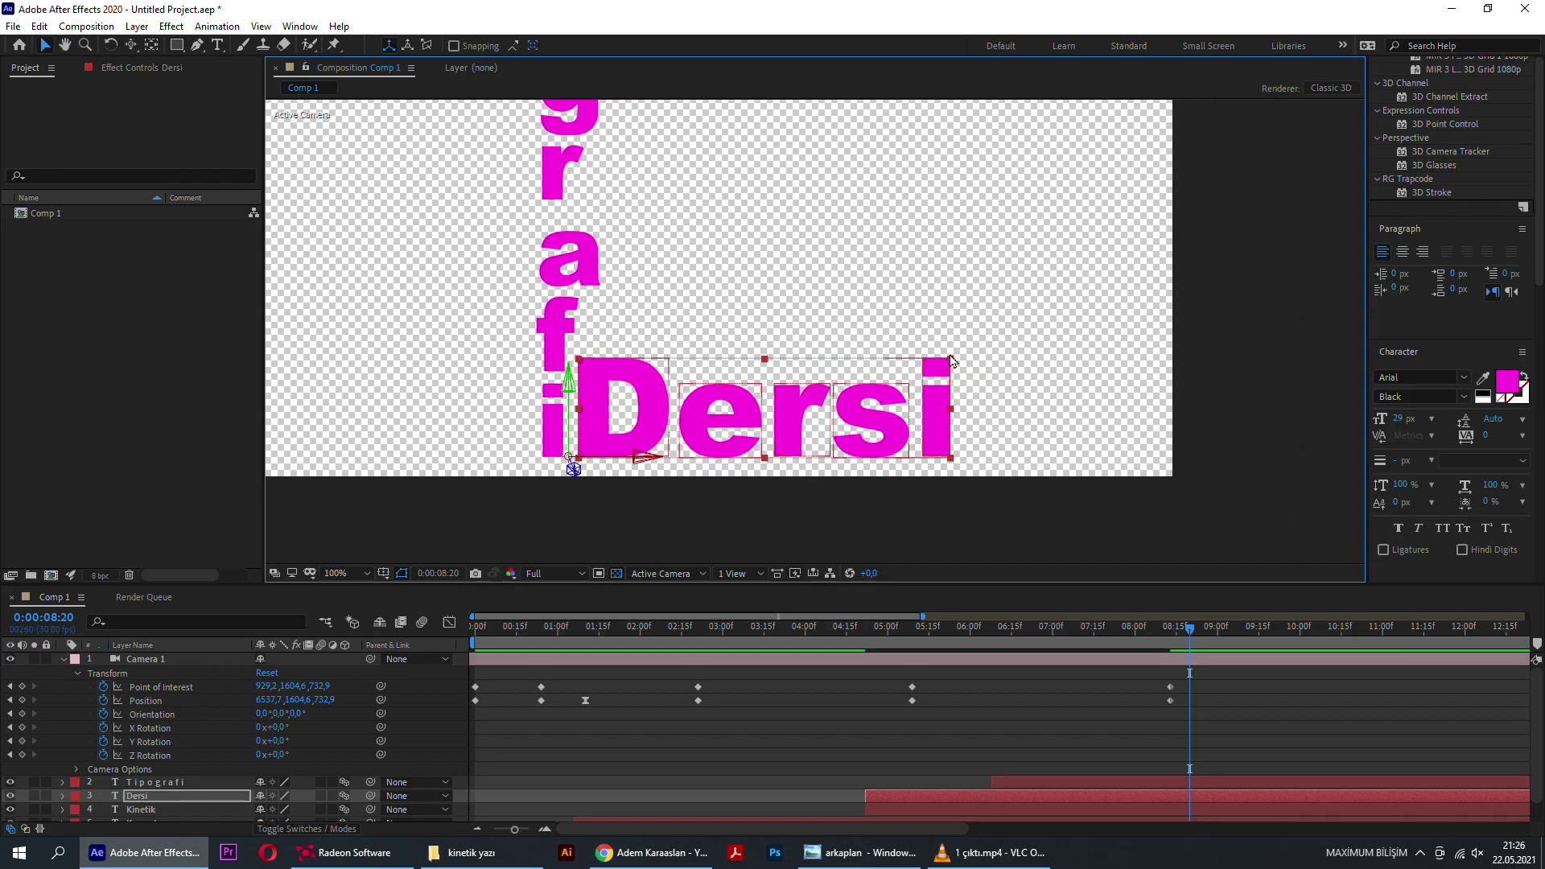
drag(951, 361, 1090, 322)
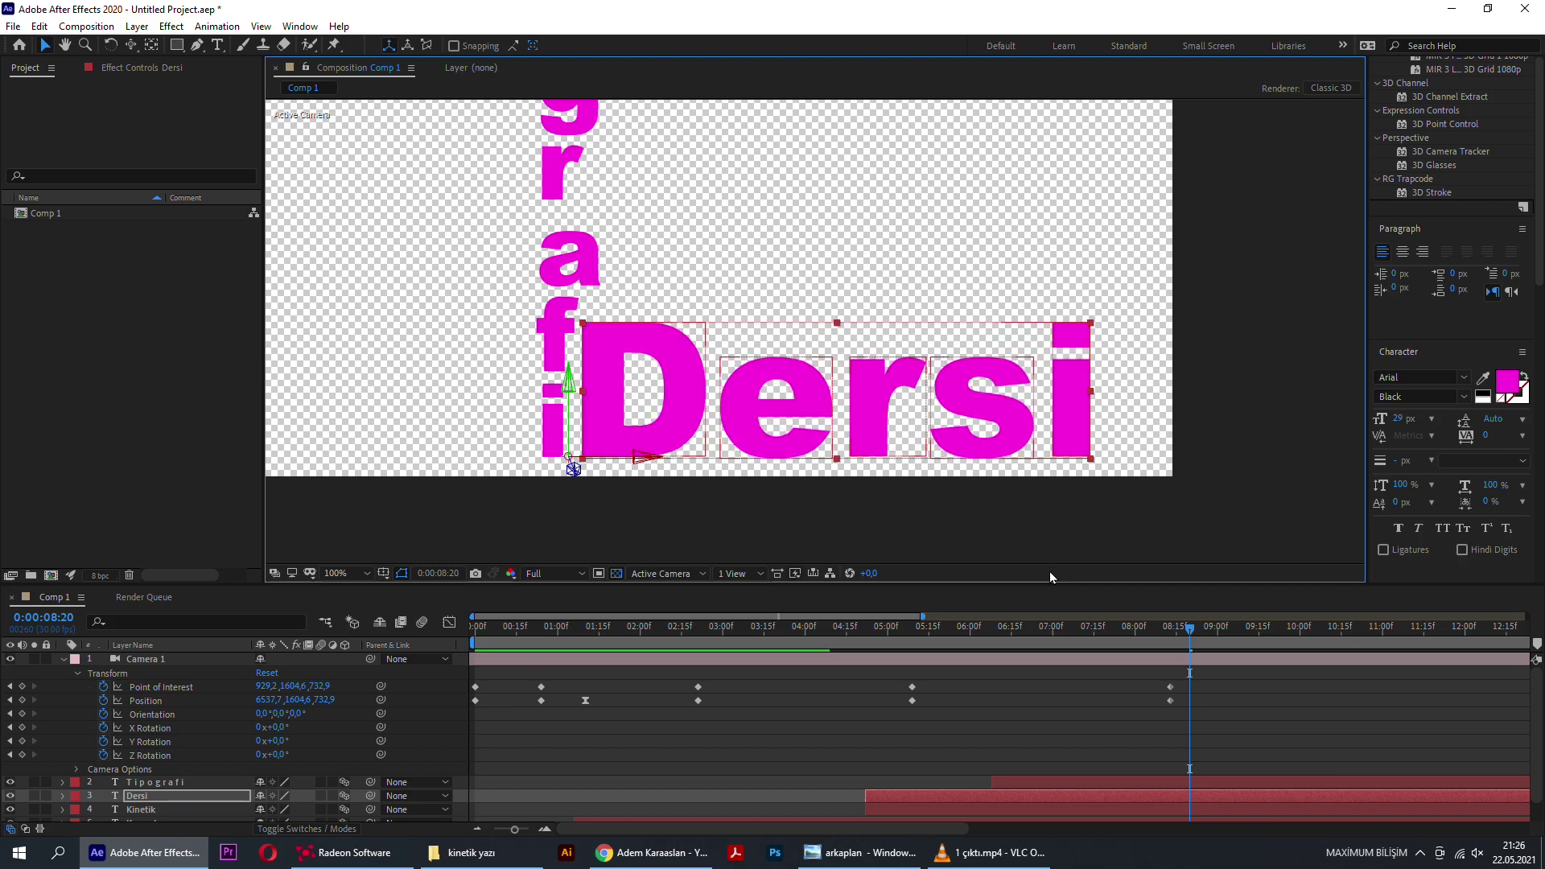
Step: Delay the Dersi layer to start around 8 seconds and preview its reveal
drag(939, 798, 1170, 808)
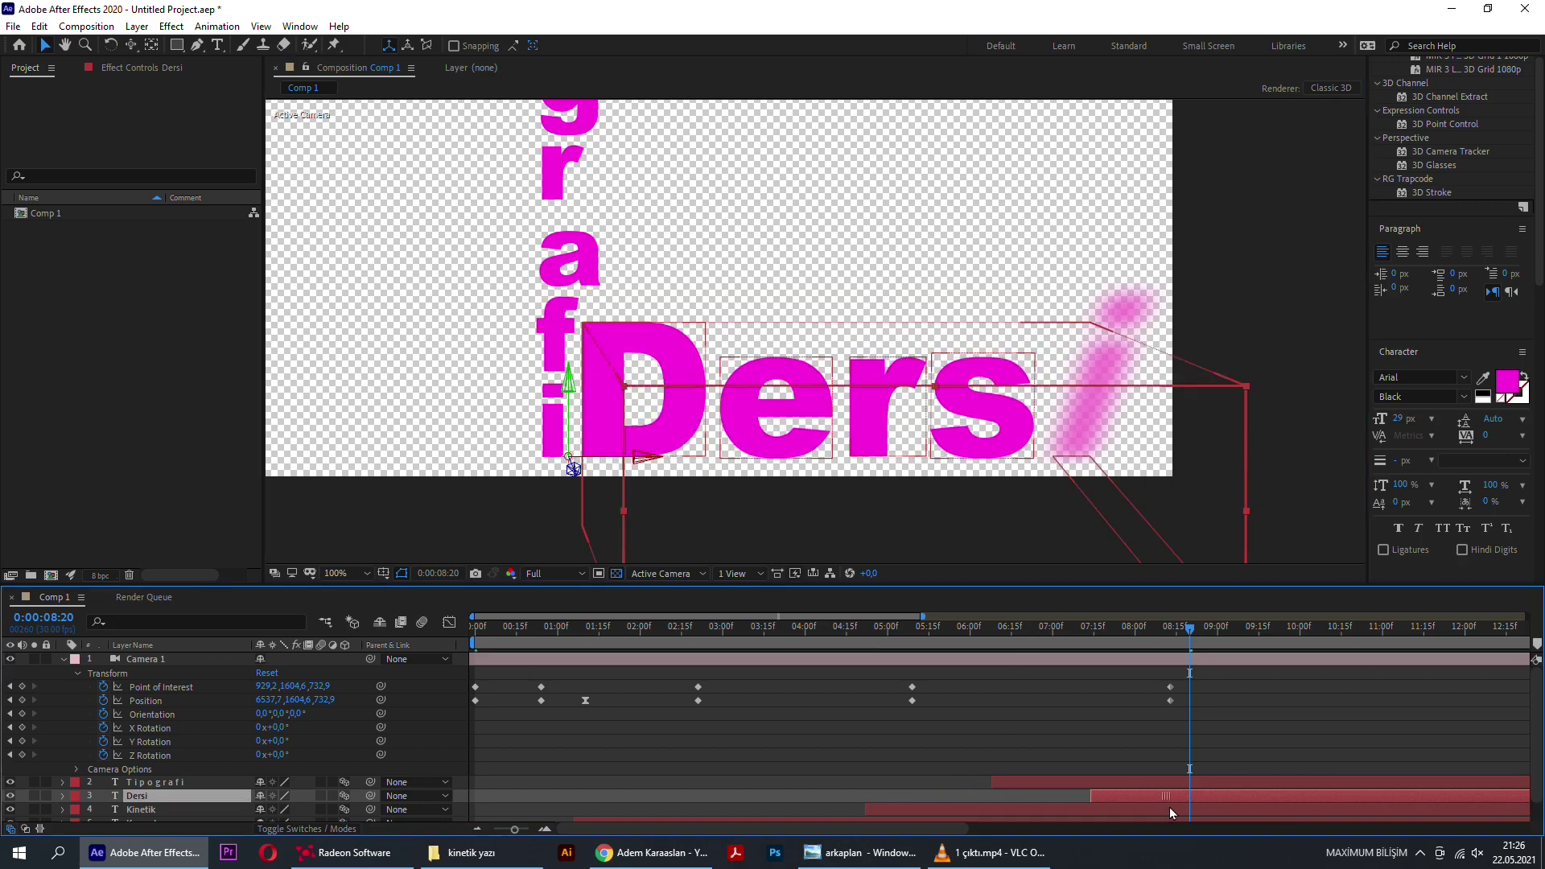
mouse_move(1030, 644)
mouse_down()
mouse_move(973, 630)
mouse_move(1178, 705)
mouse_up()
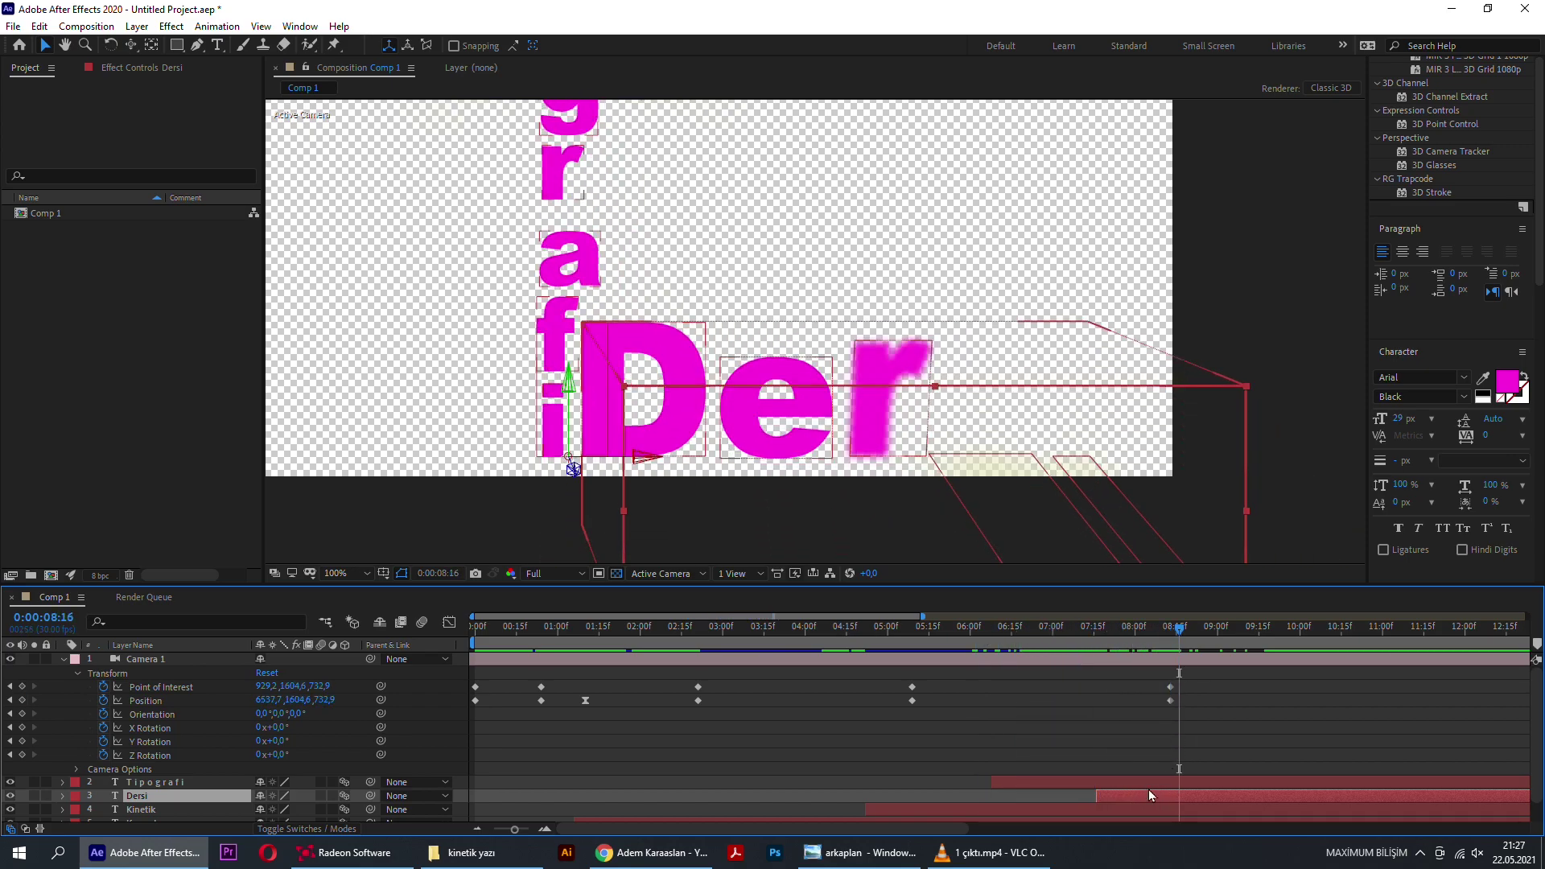
drag(1147, 792, 1181, 806)
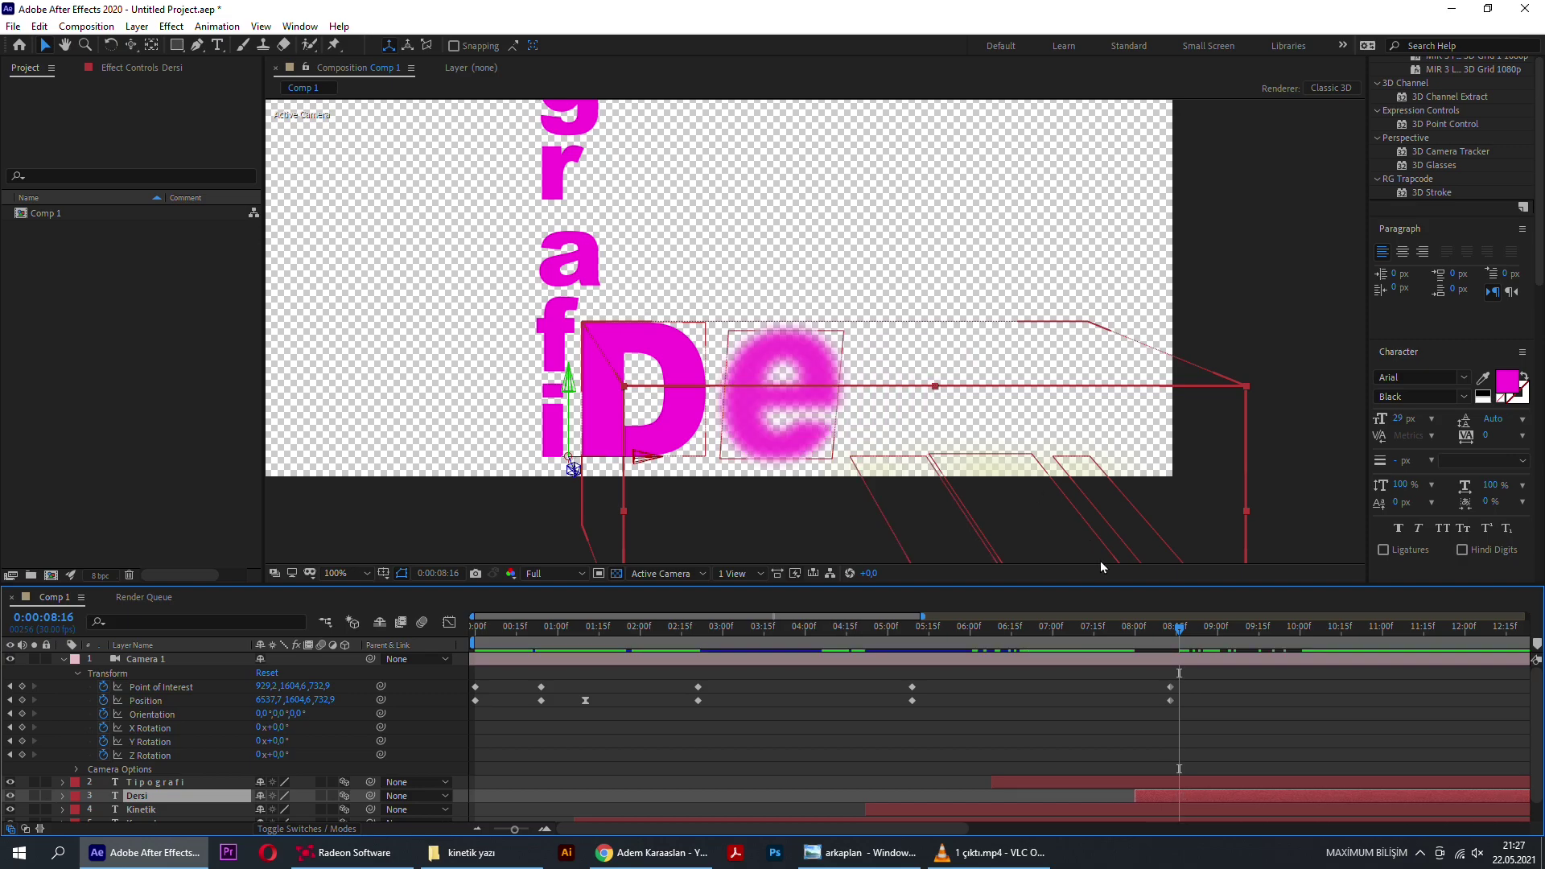
key(space)
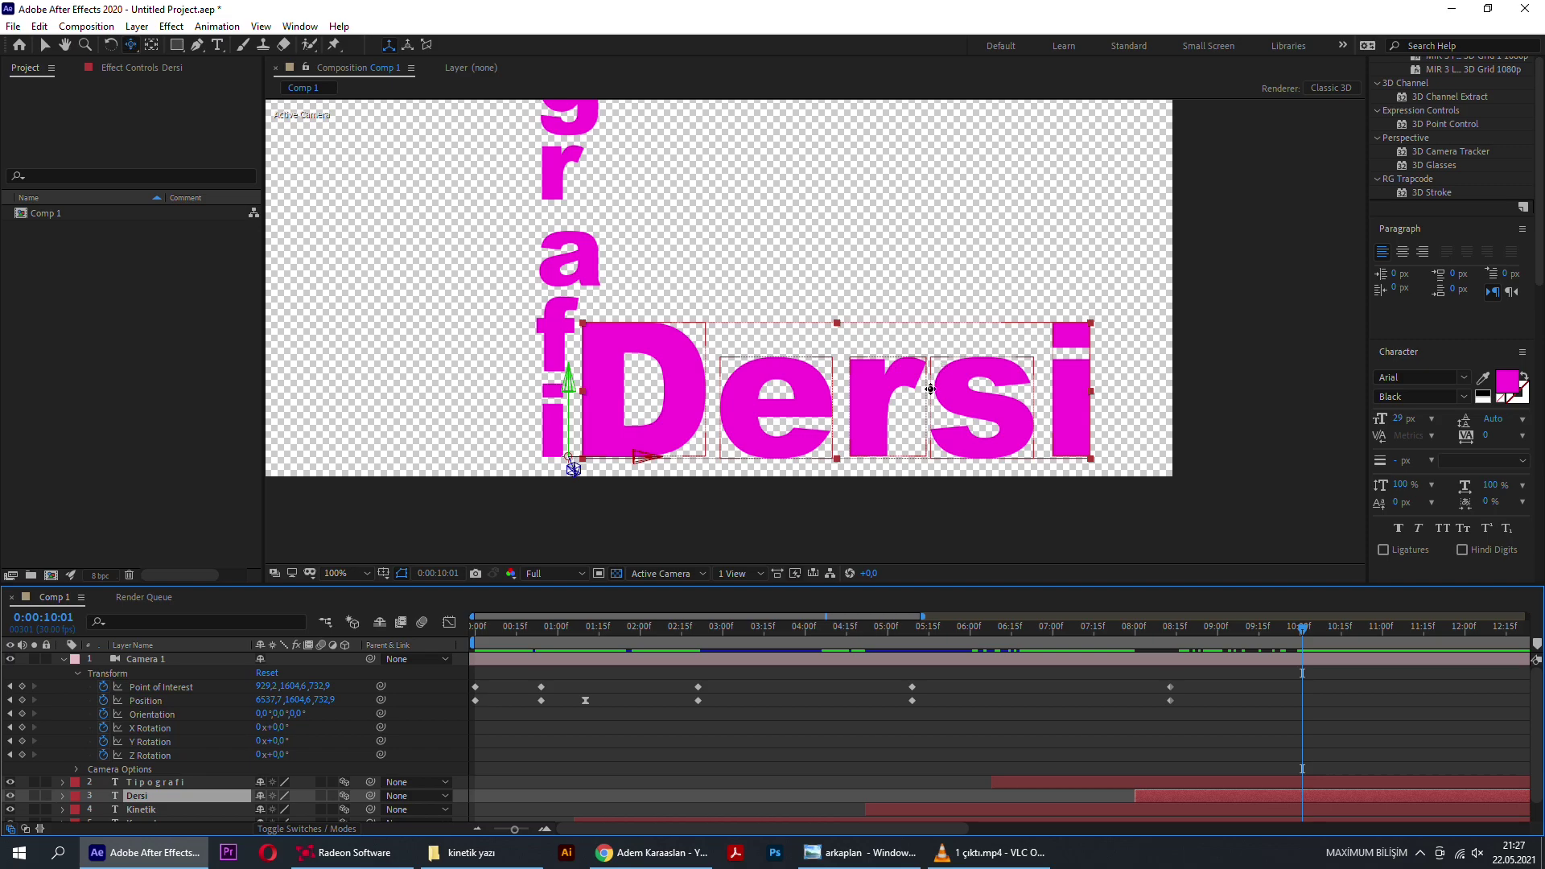
Step: Dolly Camera 1 back at 10:01 to frame Tipografi beside Dersi
mouse_move(930, 389)
mouse_down()
mouse_move(879, 445)
mouse_move(784, 439)
mouse_up()
scroll(880, 445, down, 1)
key(c)
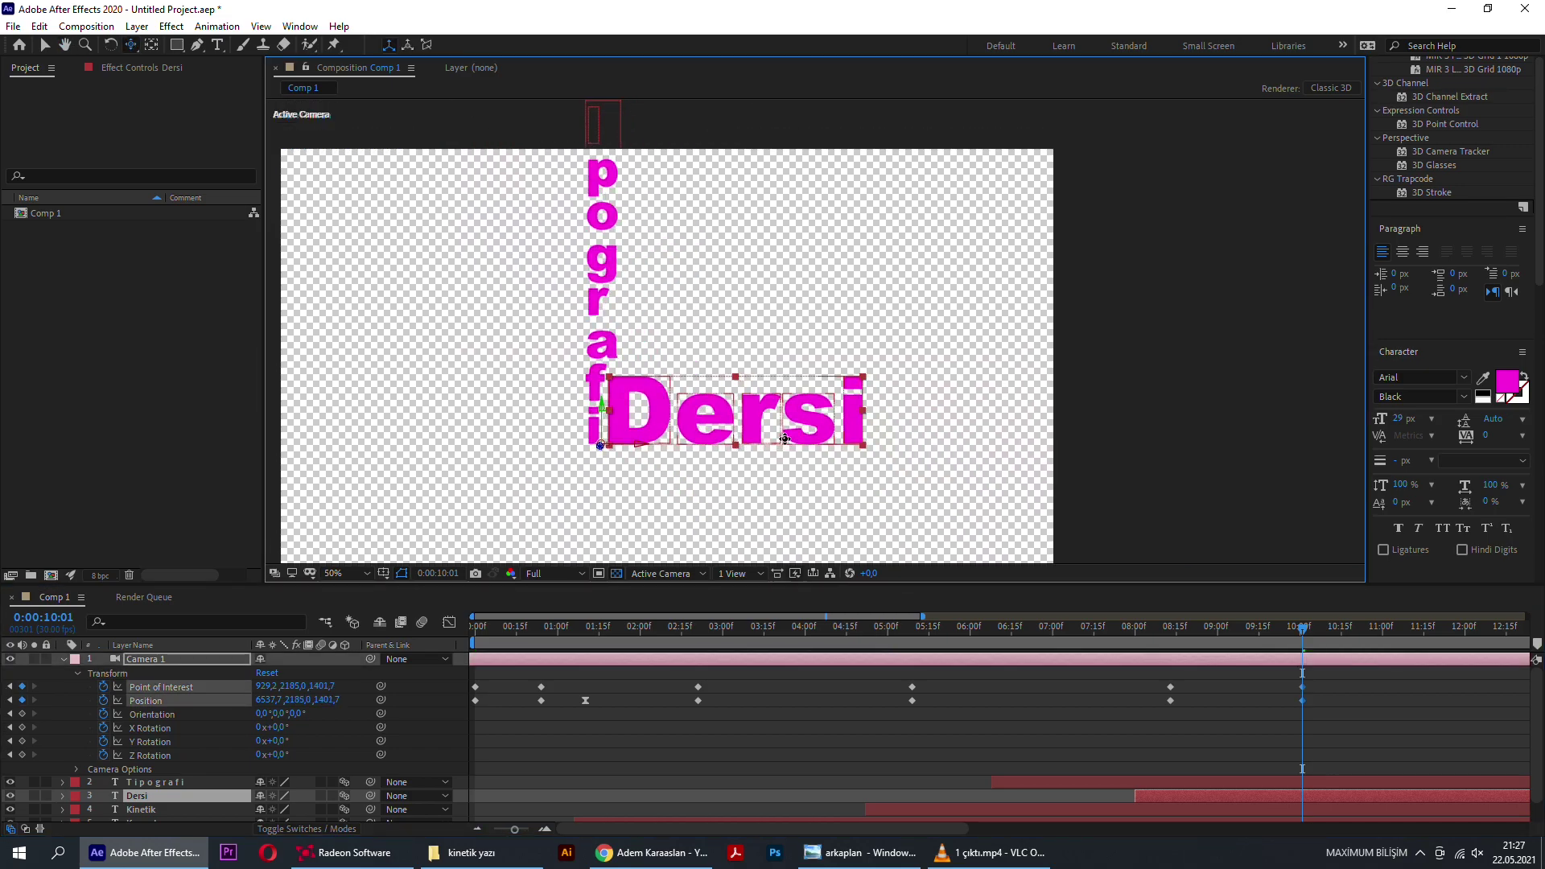
click(1339, 595)
Step: Preview the whole animation from 0:00, rechecking the Kinetik section
drag(1225, 632, 383, 676)
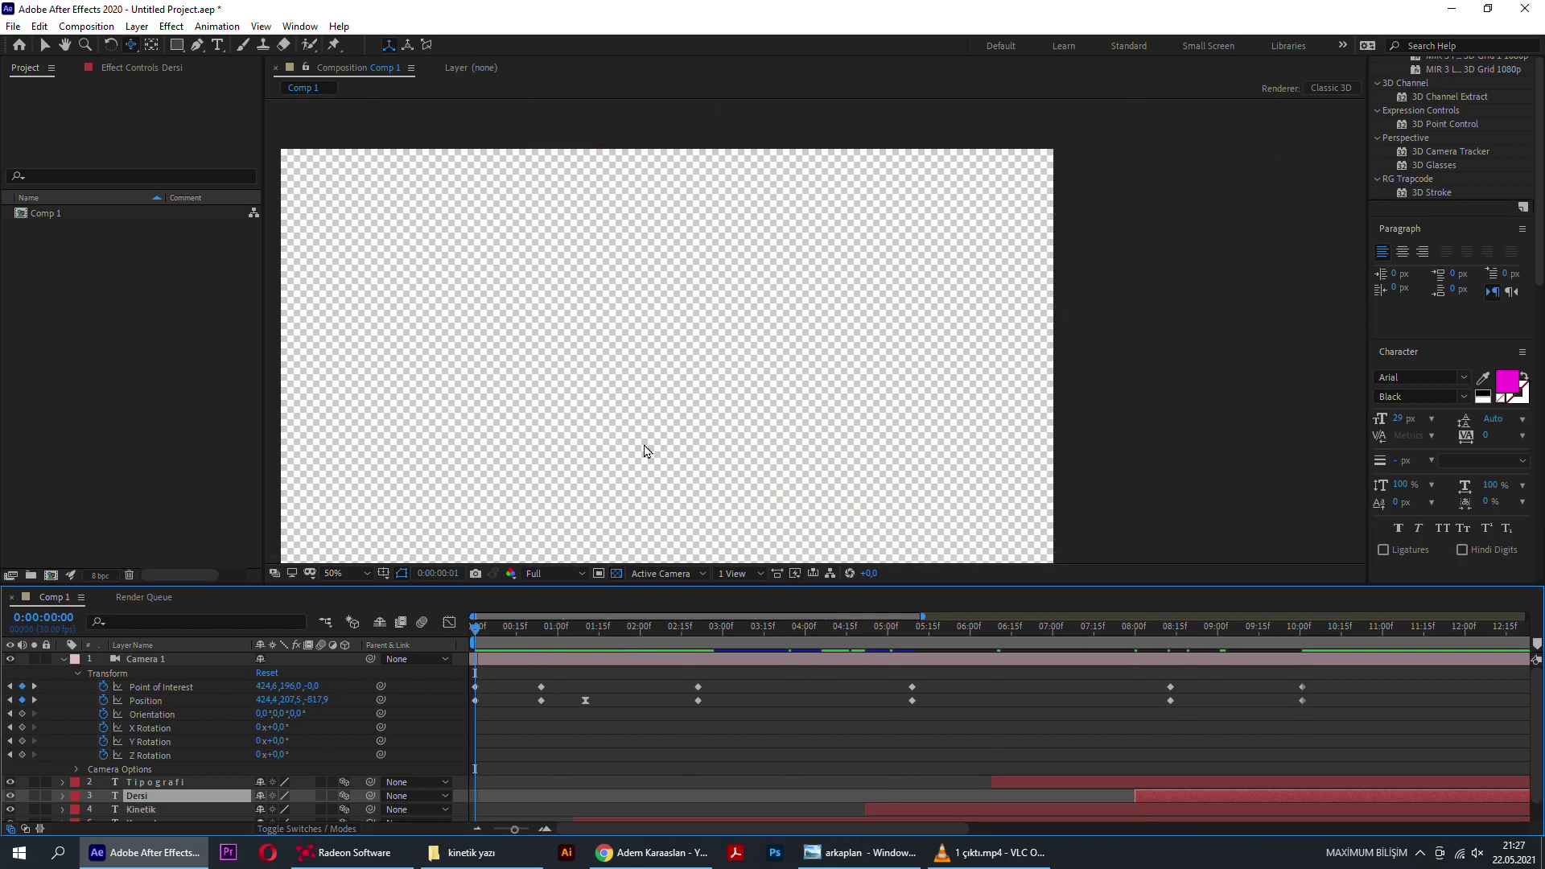
key(space)
scroll(739, 438, down, 2)
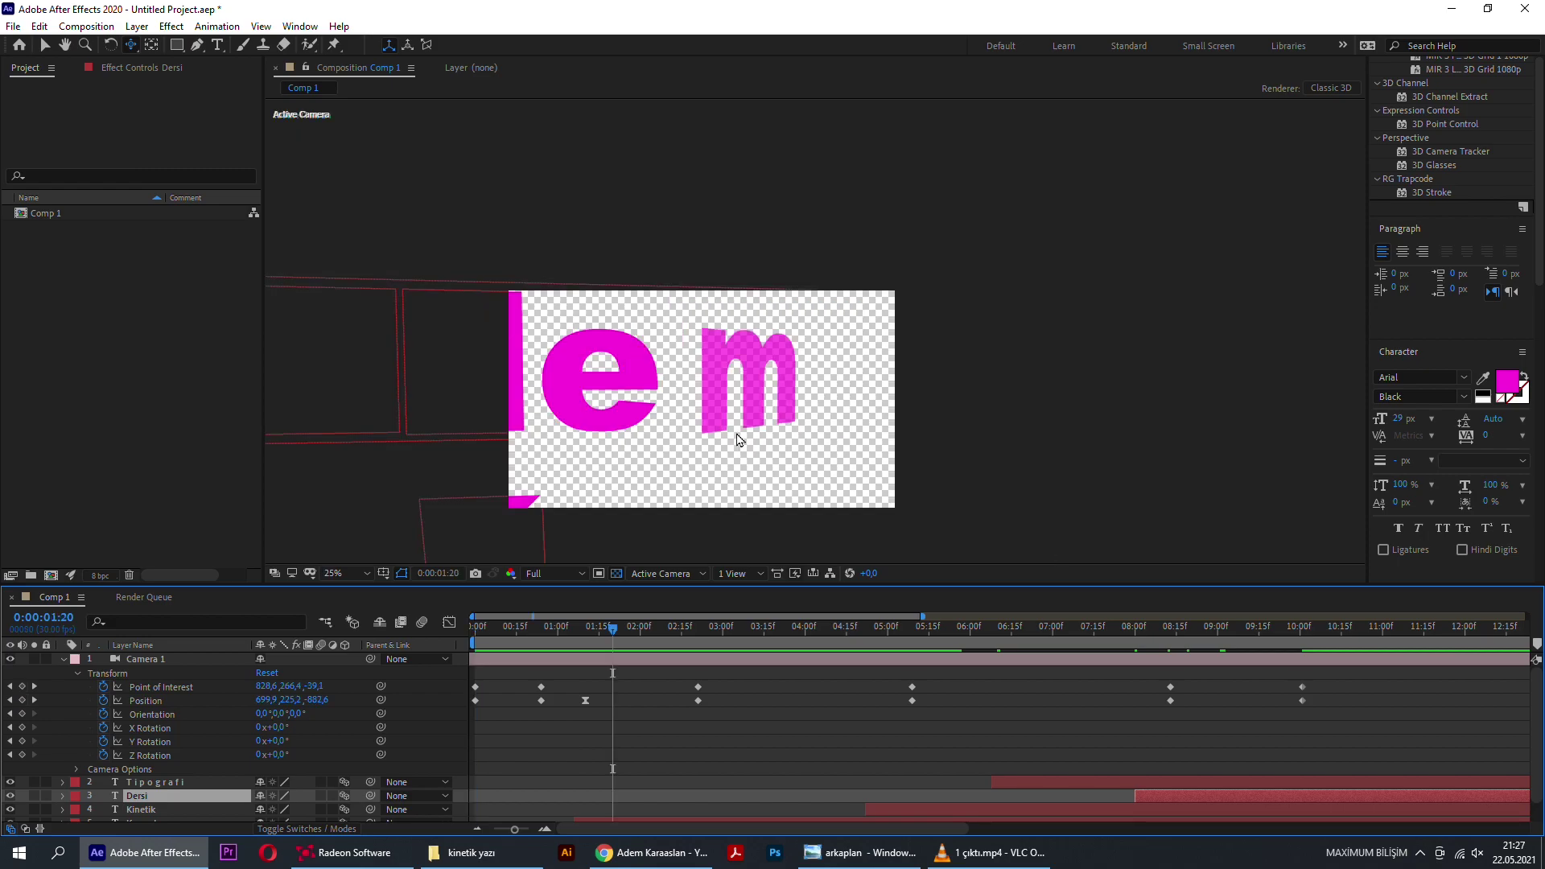
scroll(739, 439, down, 1)
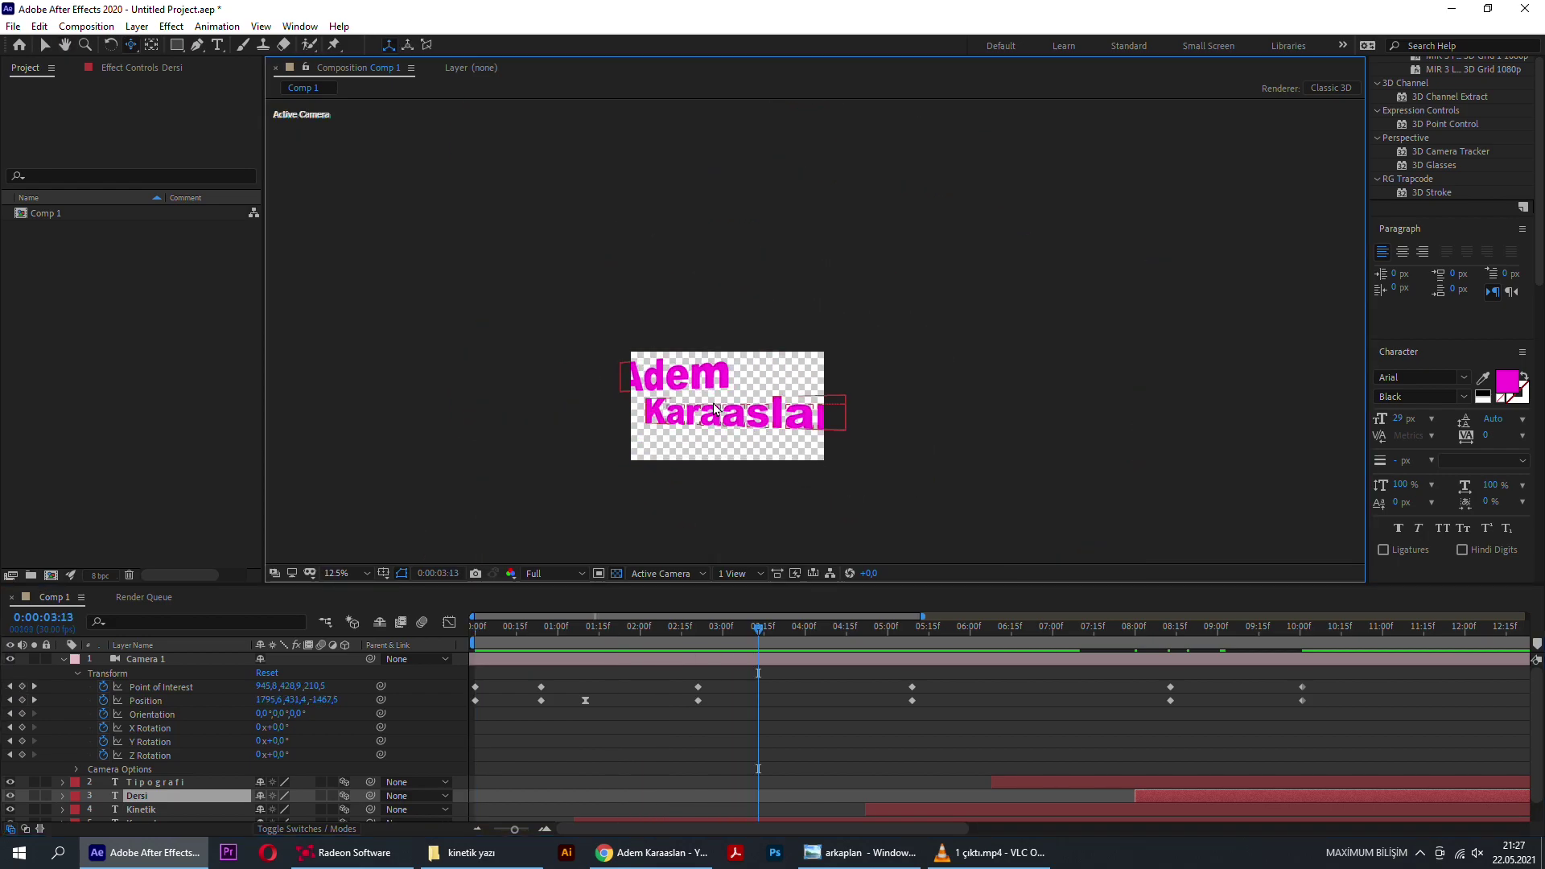
scroll(714, 408, up, 1)
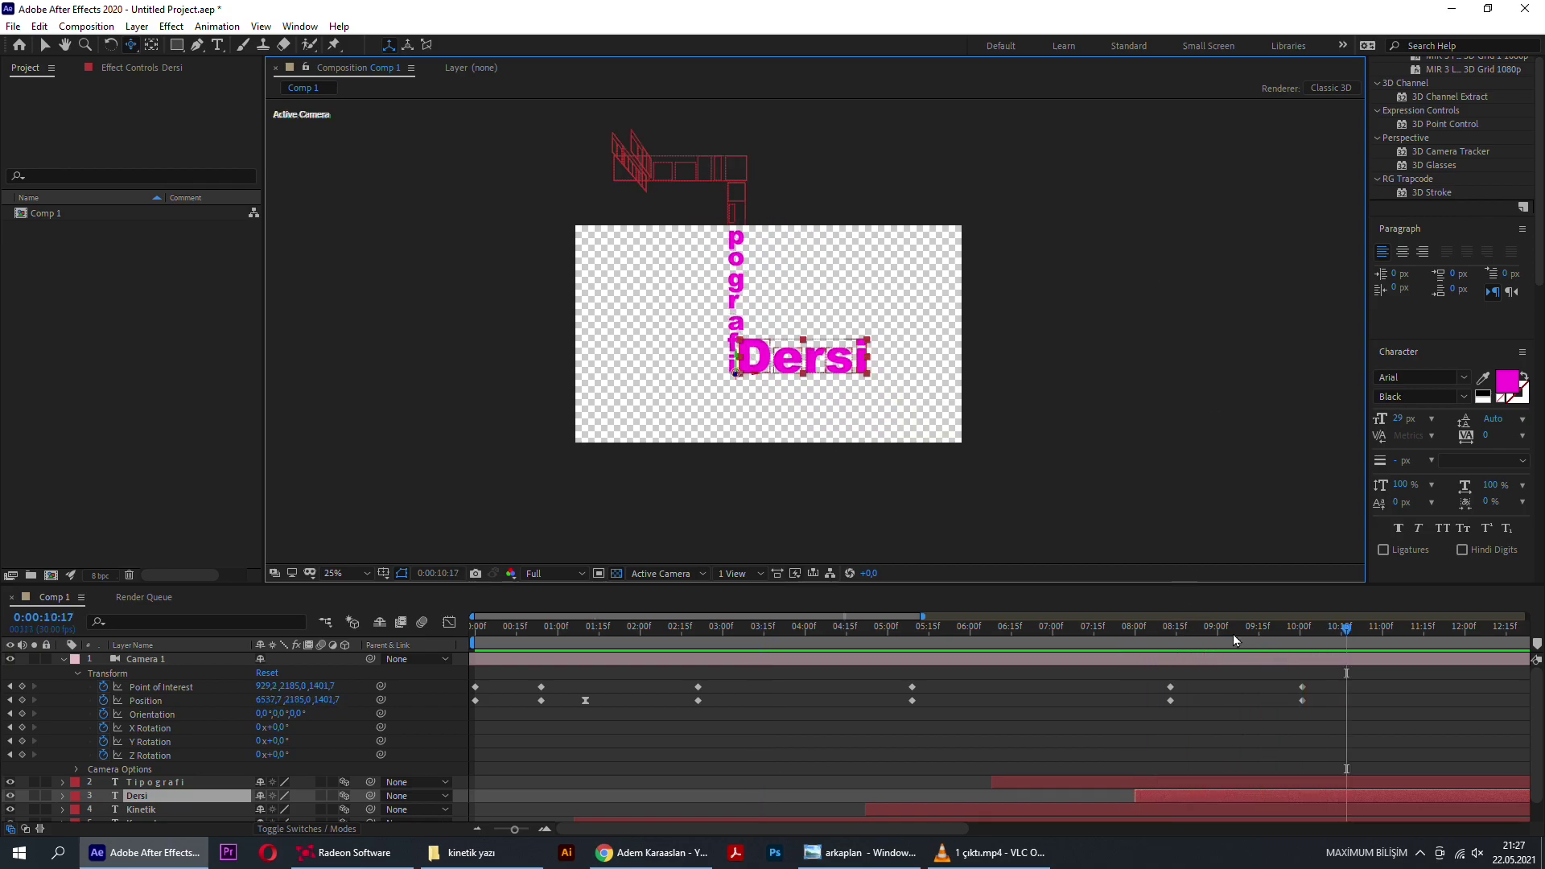
mouse_move(1235, 636)
mouse_down()
mouse_move(842, 683)
mouse_move(608, 655)
mouse_move(471, 668)
mouse_up()
key(space)
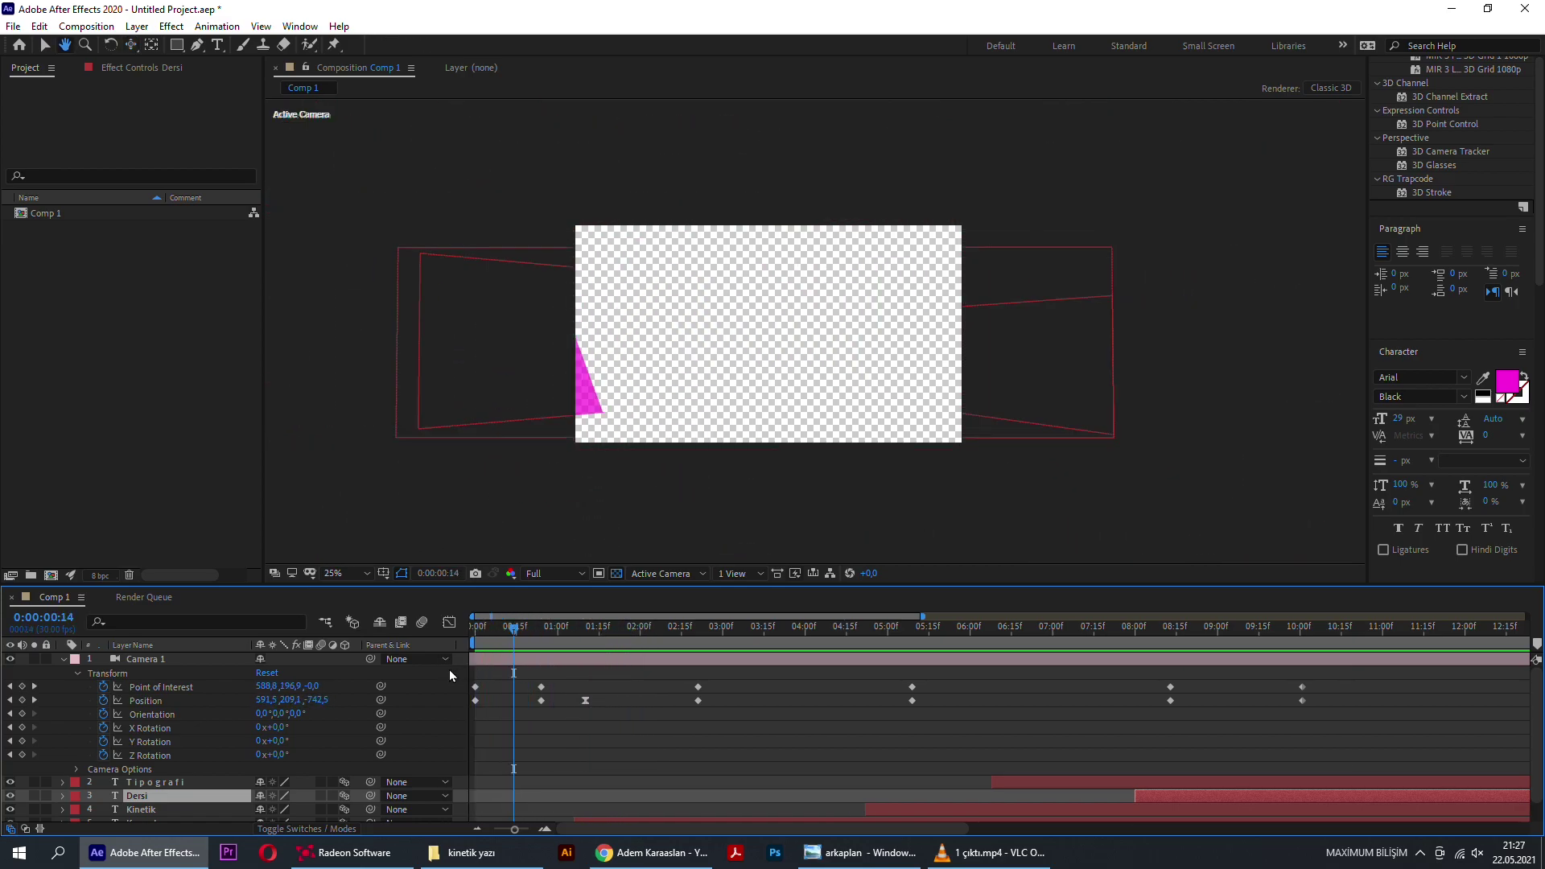
Step: Enlarge the Timeline to list all layers and preview the opening Adem animation around frame 13
drag(543, 586, 543, 436)
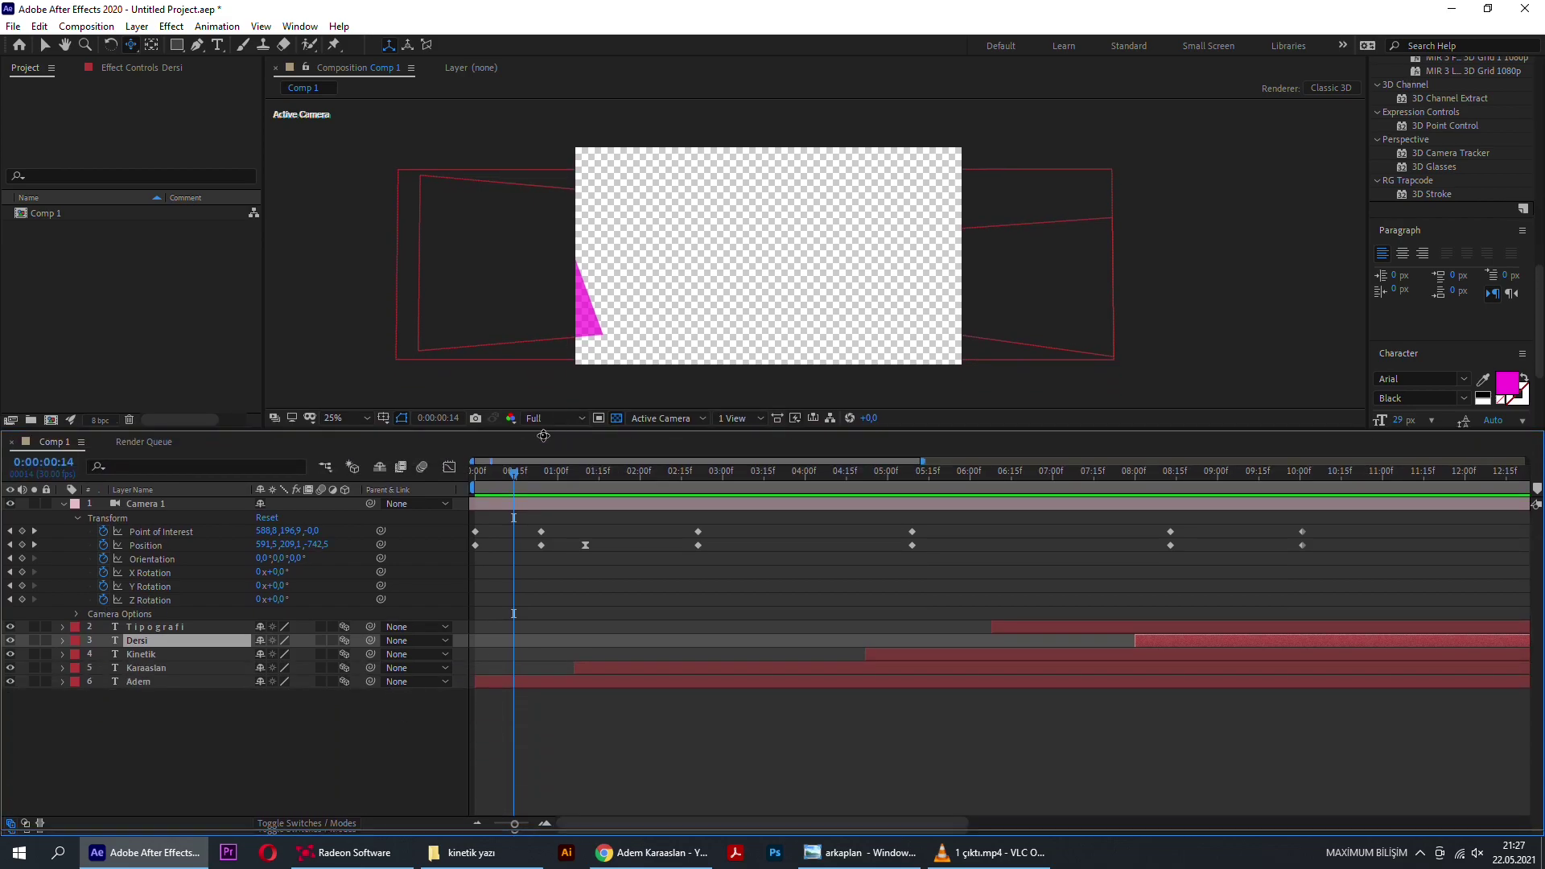
key(space)
mouse_move(482, 689)
mouse_down()
mouse_move(538, 684)
mouse_move(481, 682)
mouse_move(496, 676)
mouse_up()
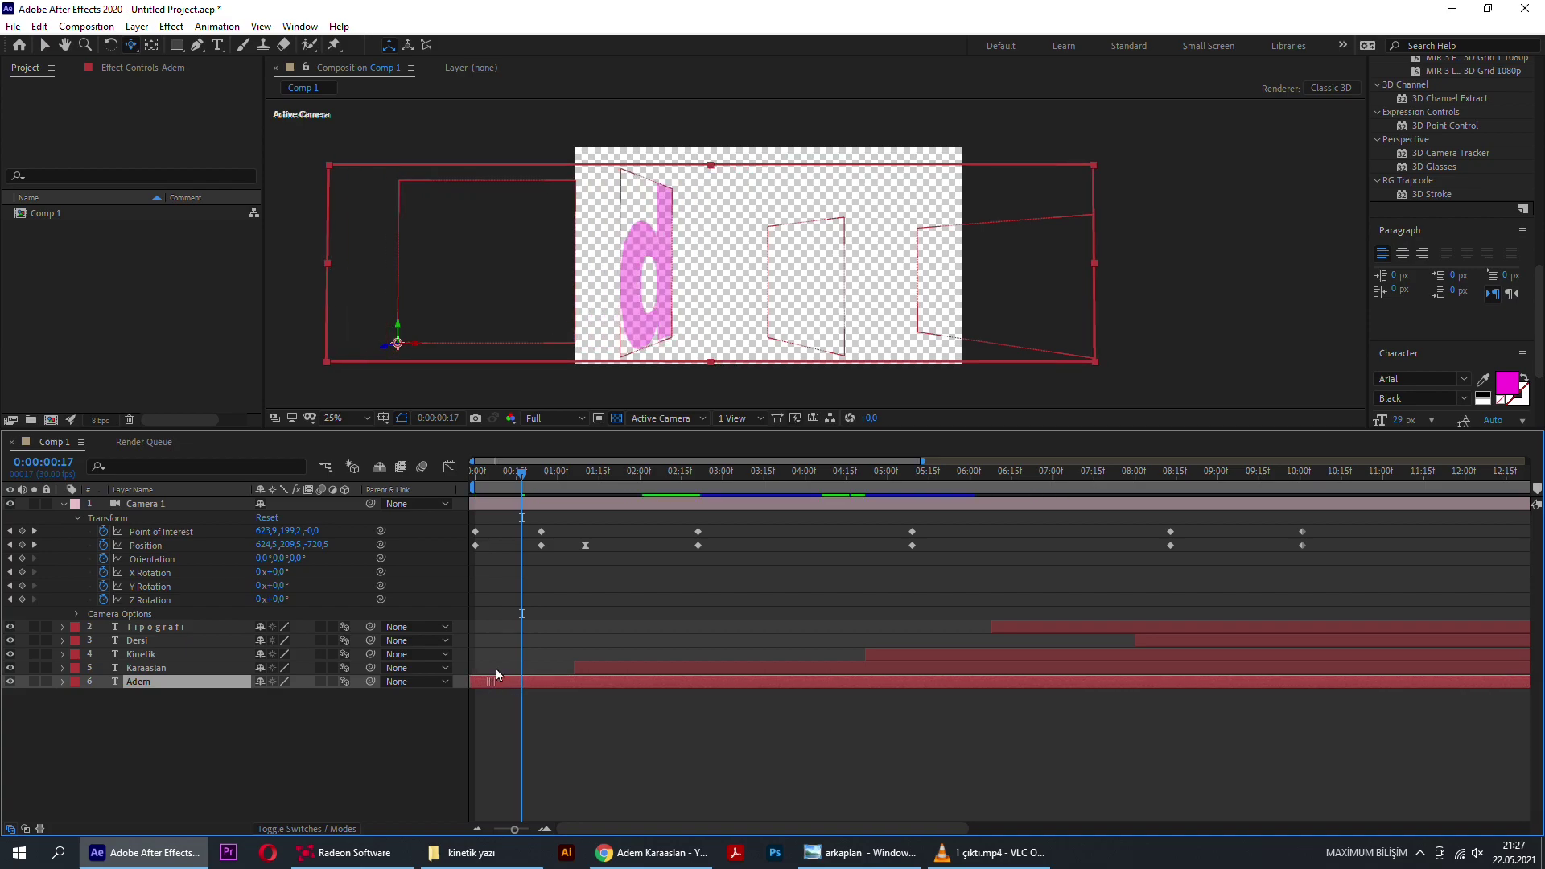
drag(519, 480, 510, 473)
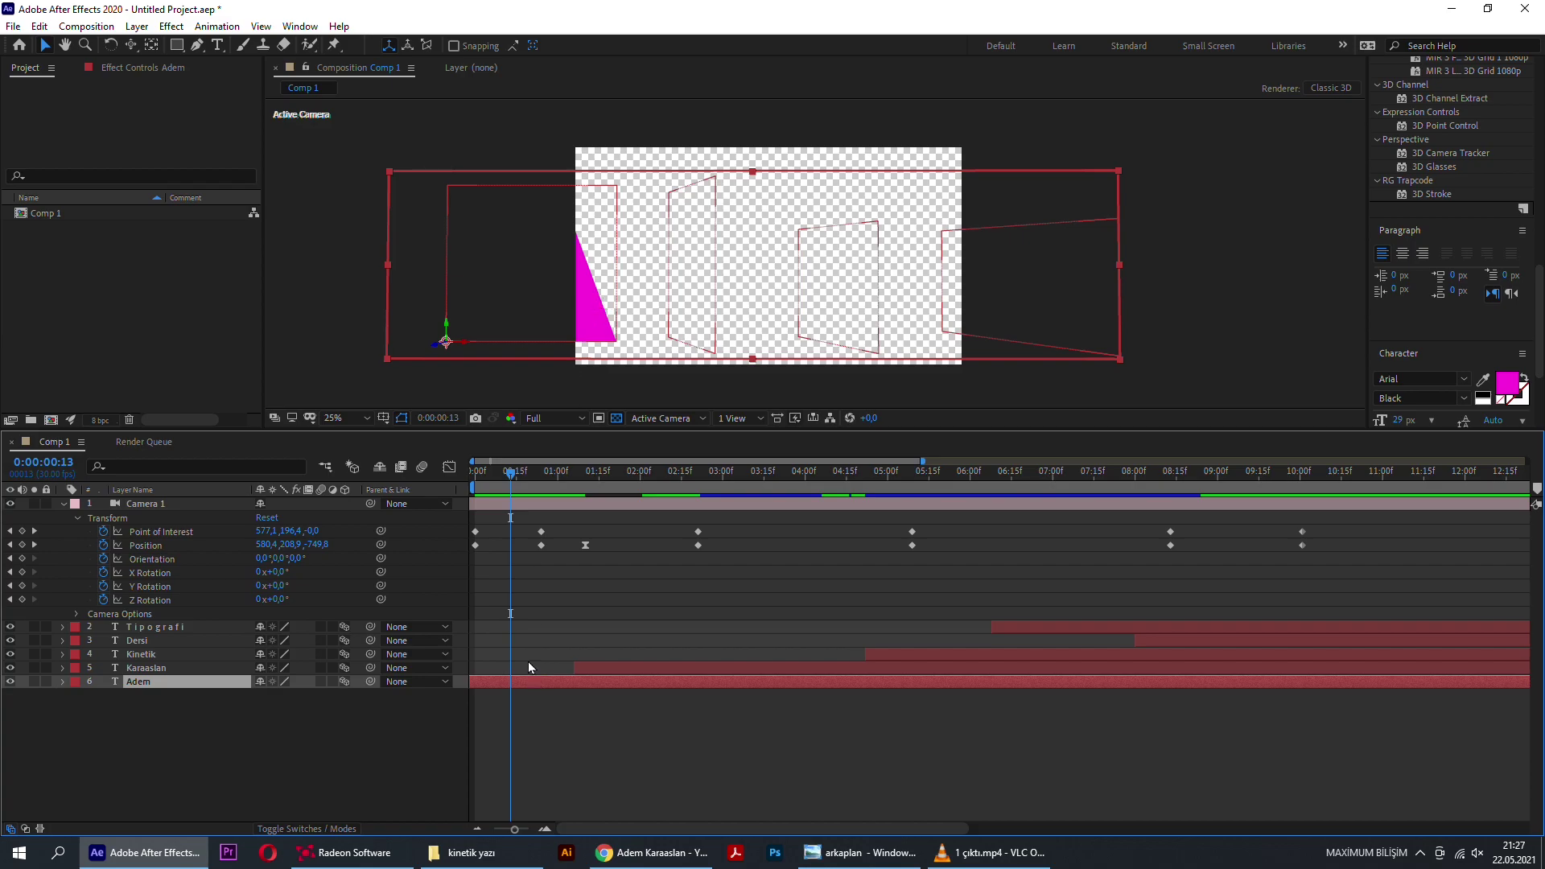
key(space)
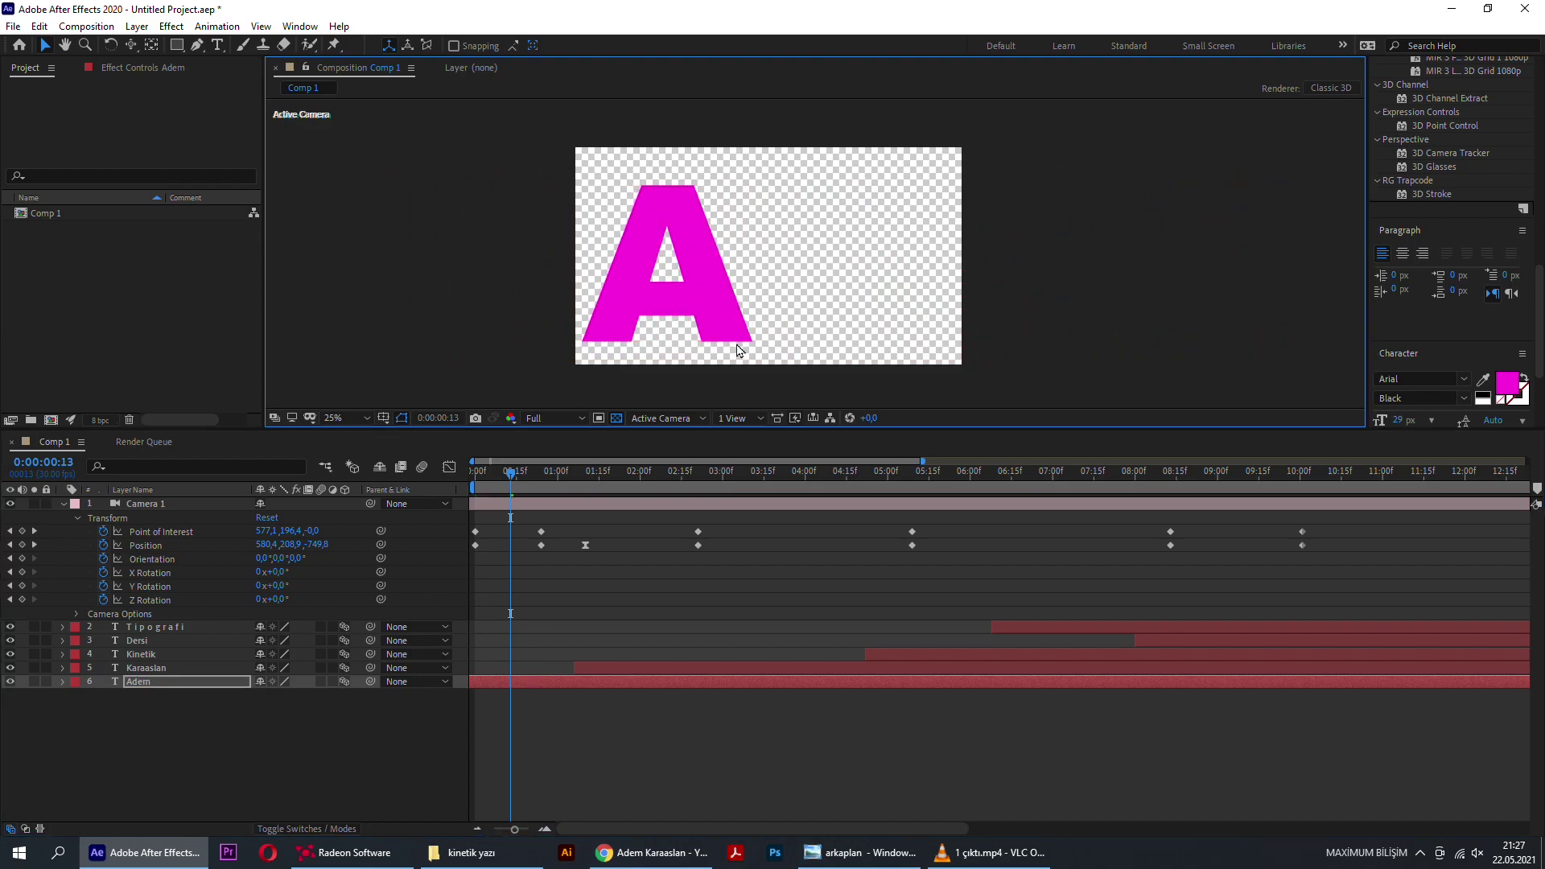
key(space)
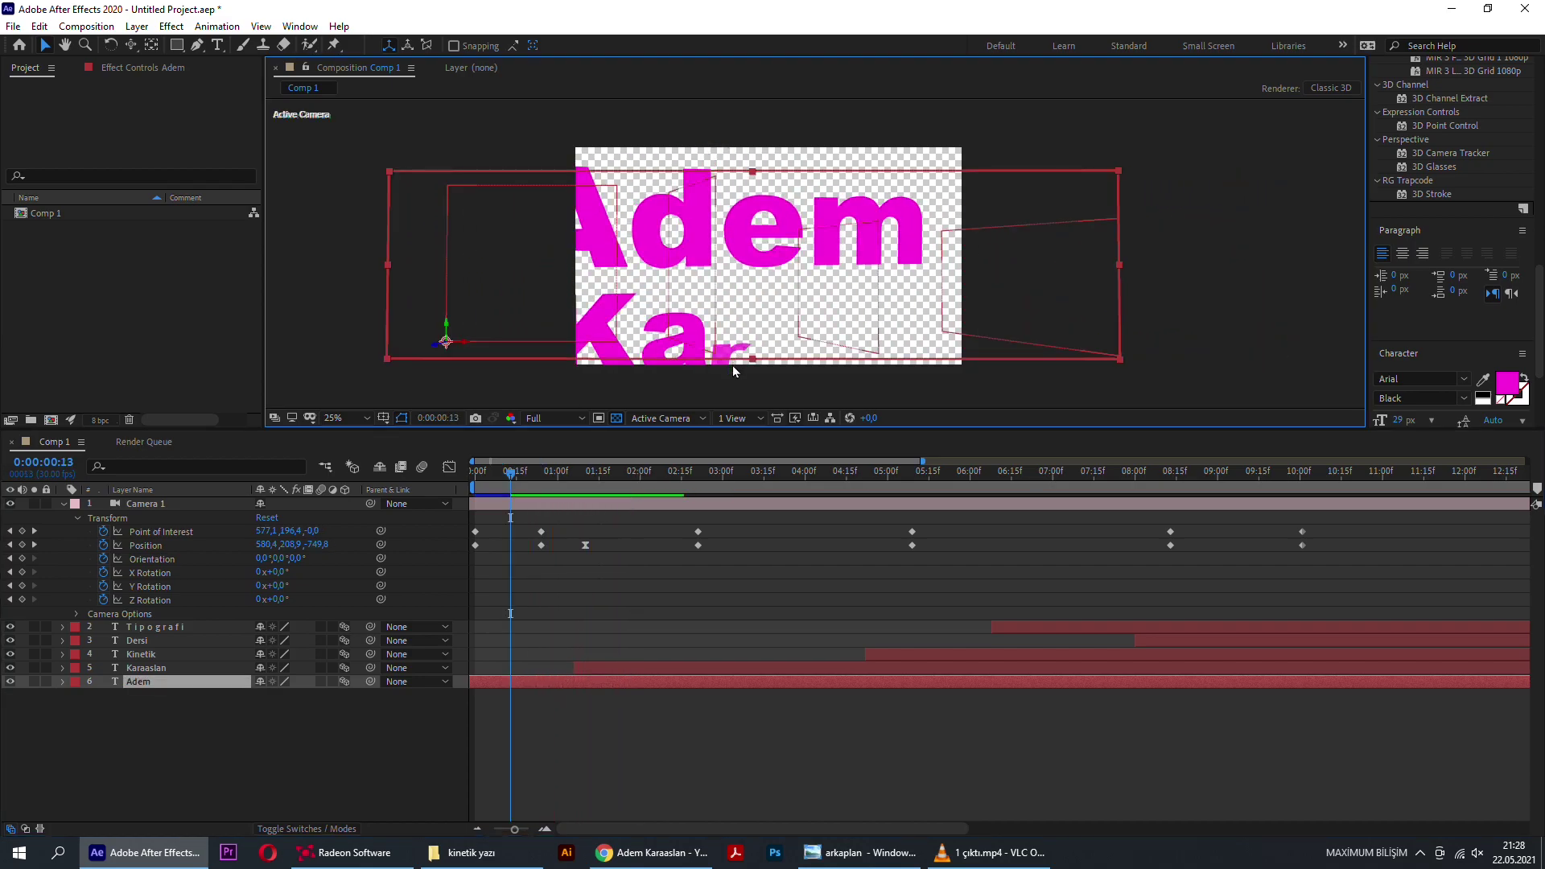
drag(576, 475, 473, 473)
click(364, 358)
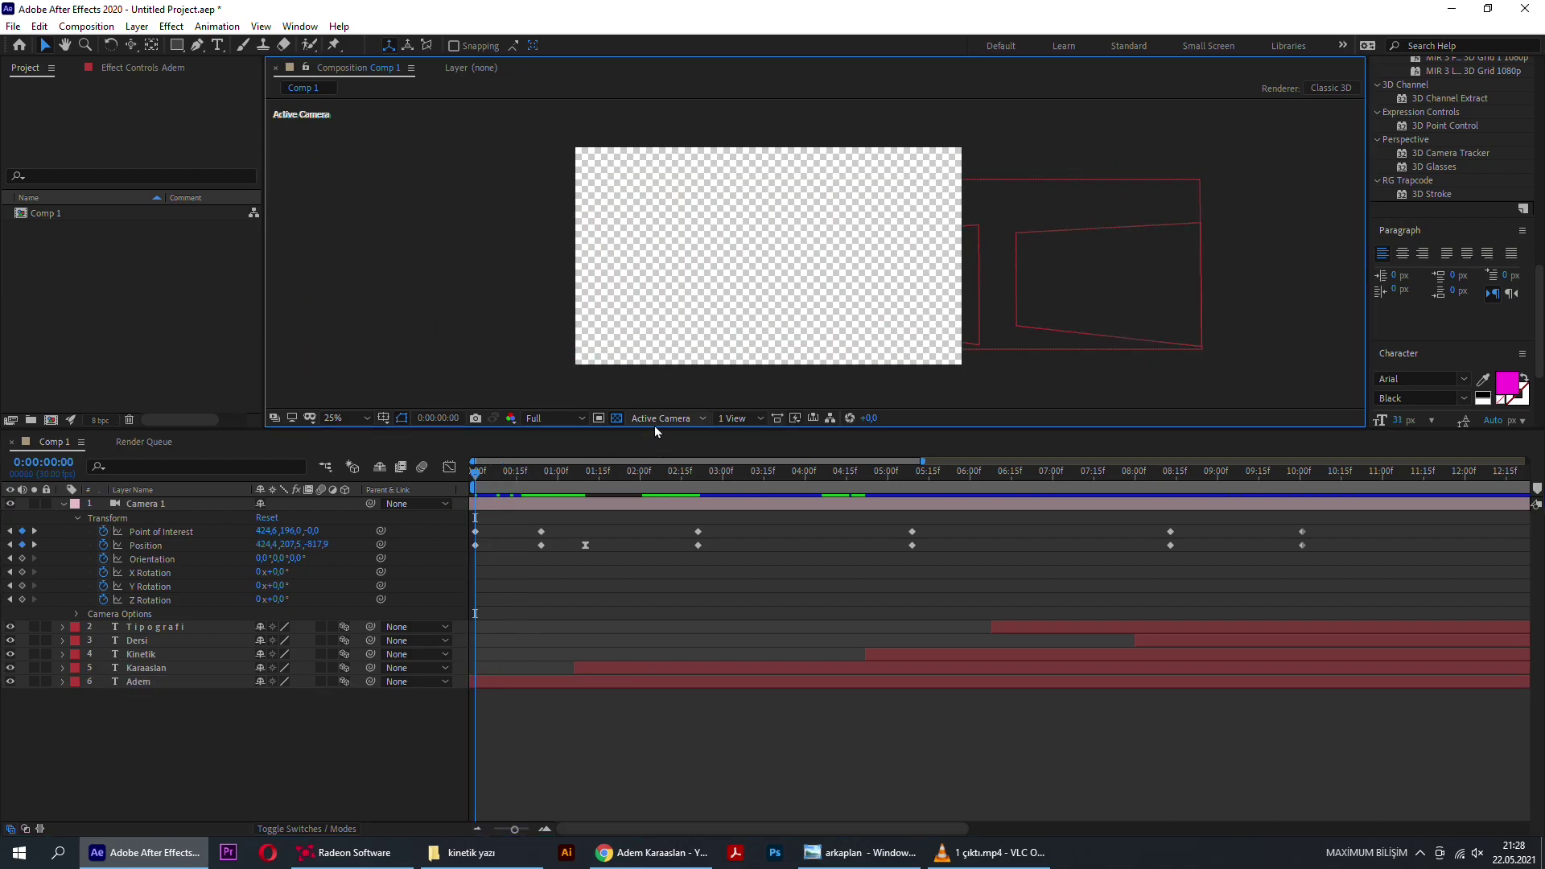
Step: Enlarge and recentre the composition viewer, then preview the whole animation
drag(654, 430, 702, 716)
scroll(691, 493, up, 2)
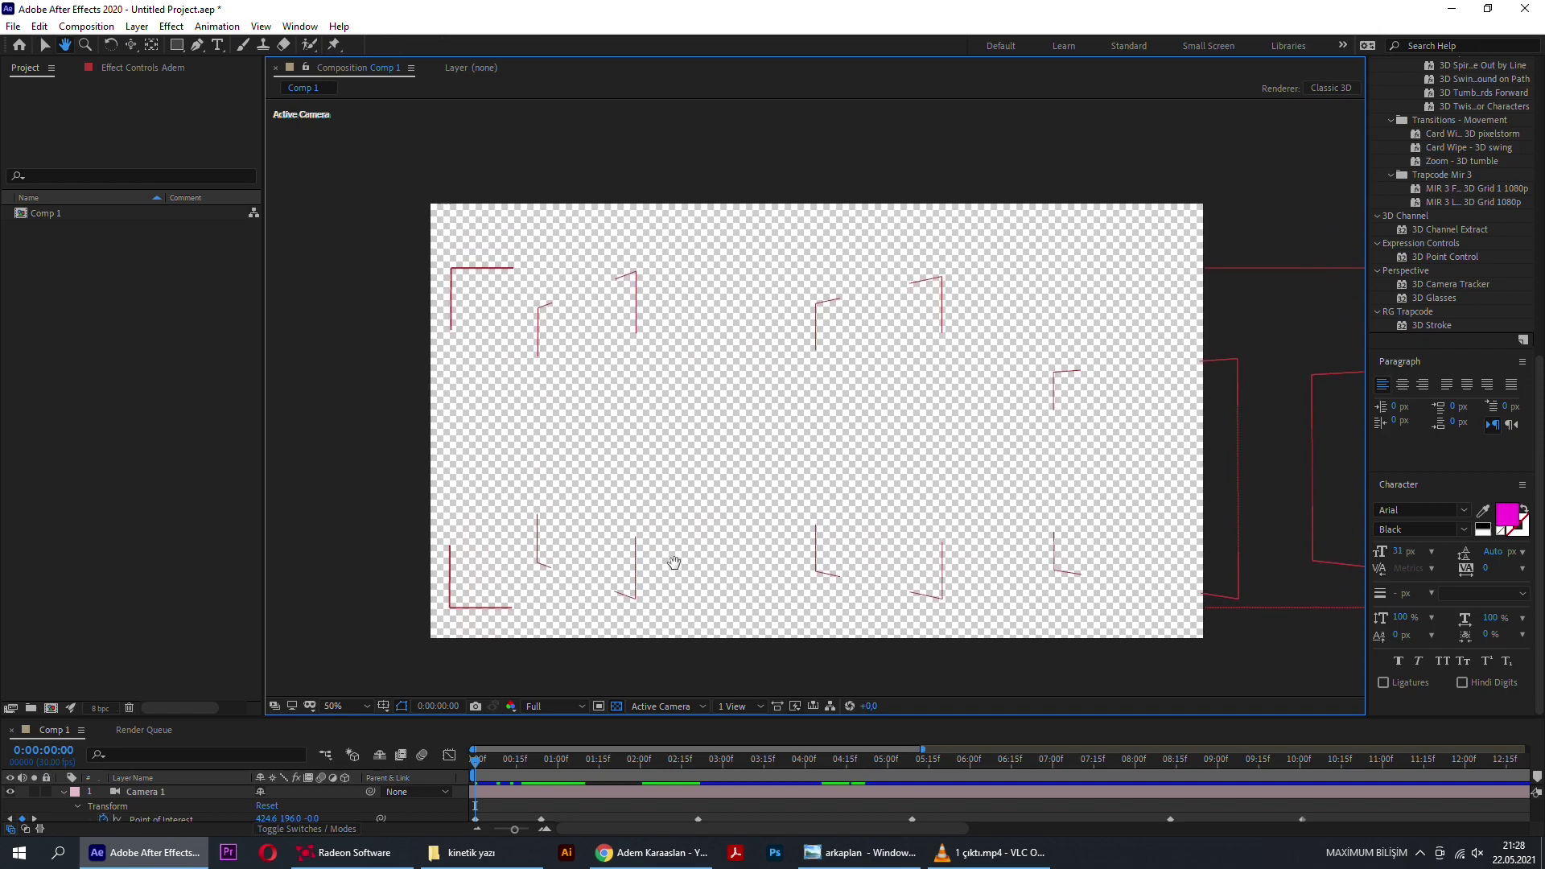
drag(674, 563, 672, 572)
key(space)
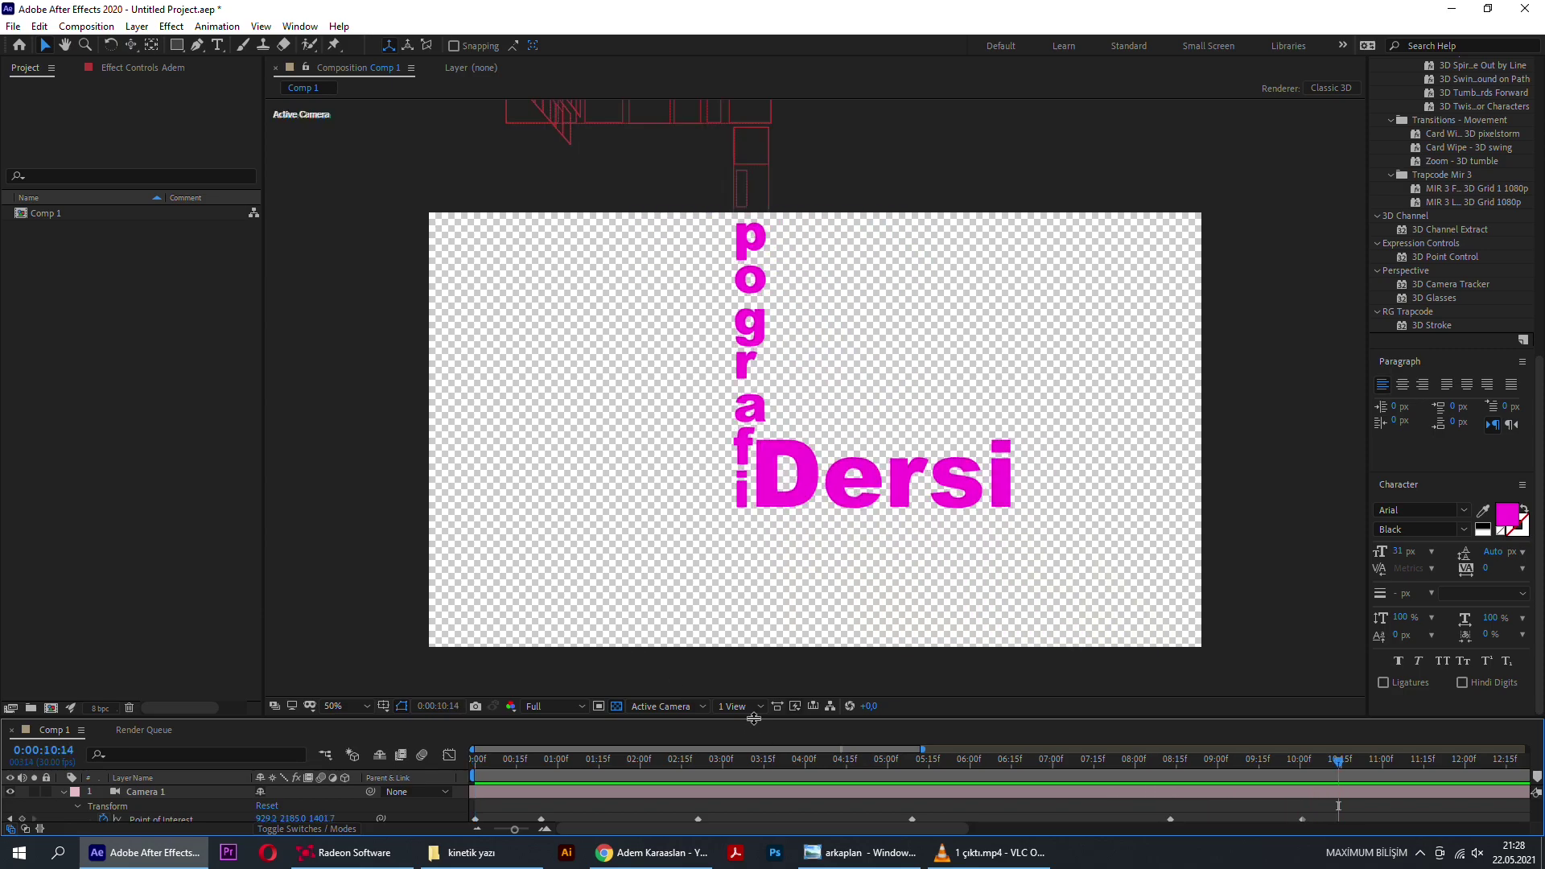
Step: Push Camera 1 in at 10:22 so 'Dersi' fills the frame, then preview from 9:01
drag(754, 718, 732, 514)
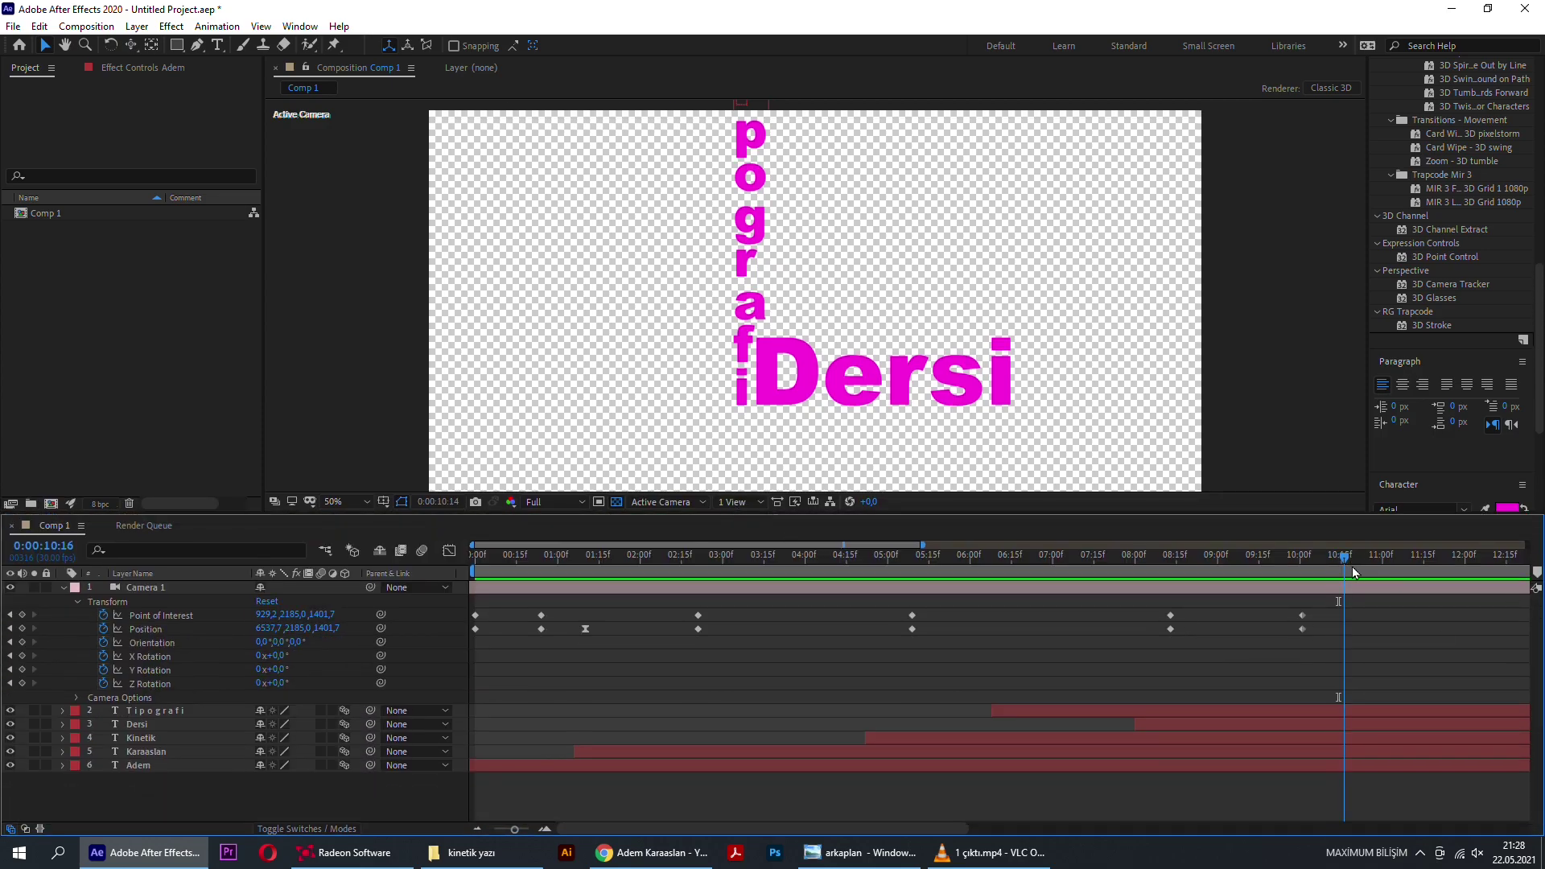
mouse_move(889, 385)
mouse_down()
mouse_move(875, 439)
mouse_move(929, 342)
mouse_up()
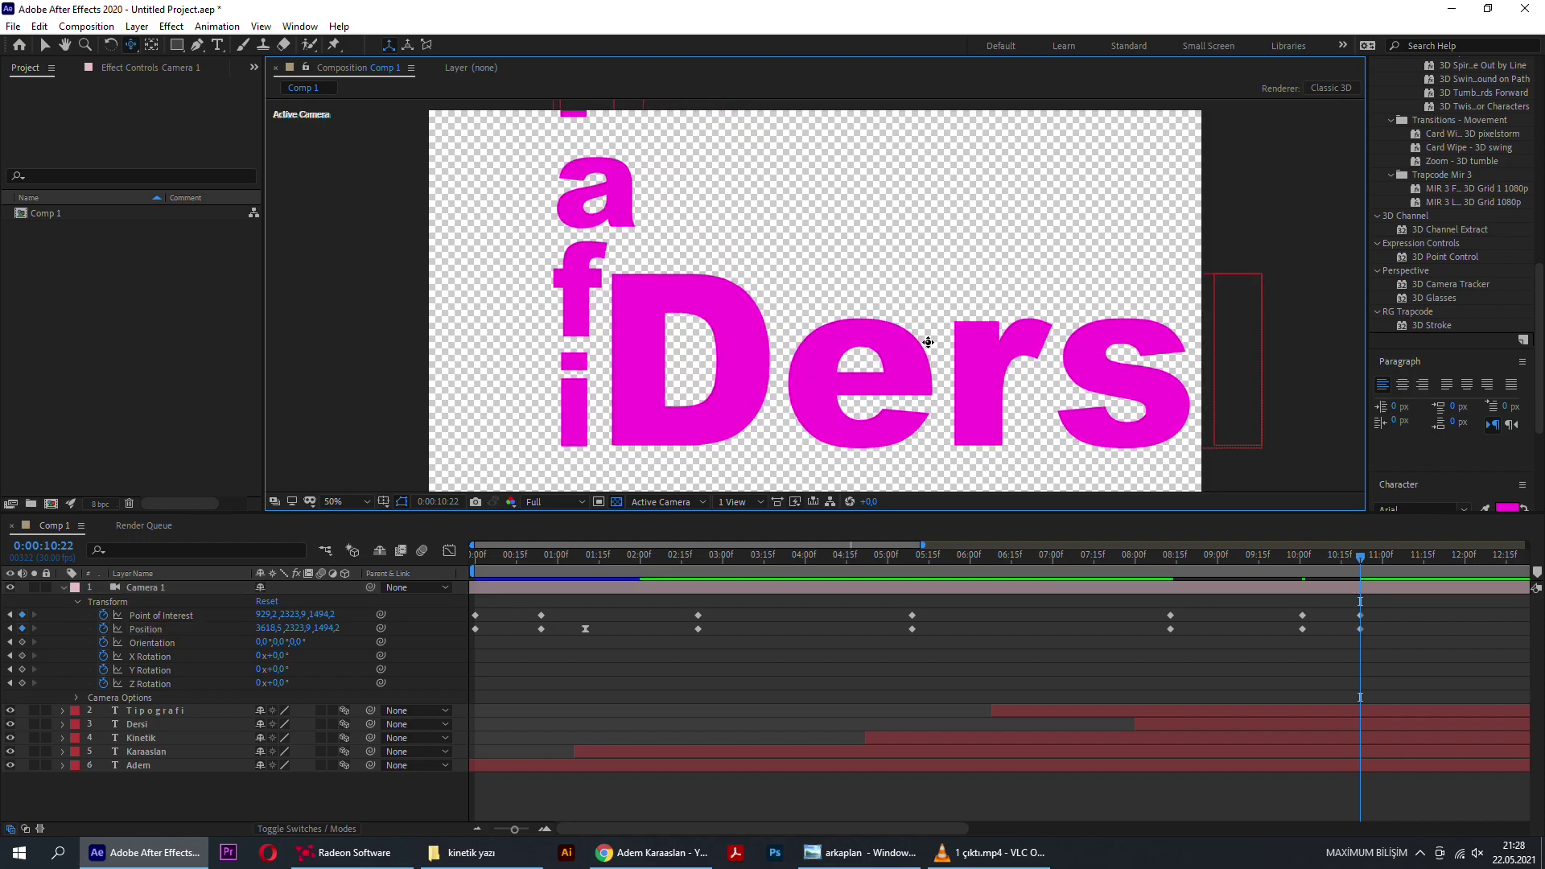
drag(928, 342, 861, 347)
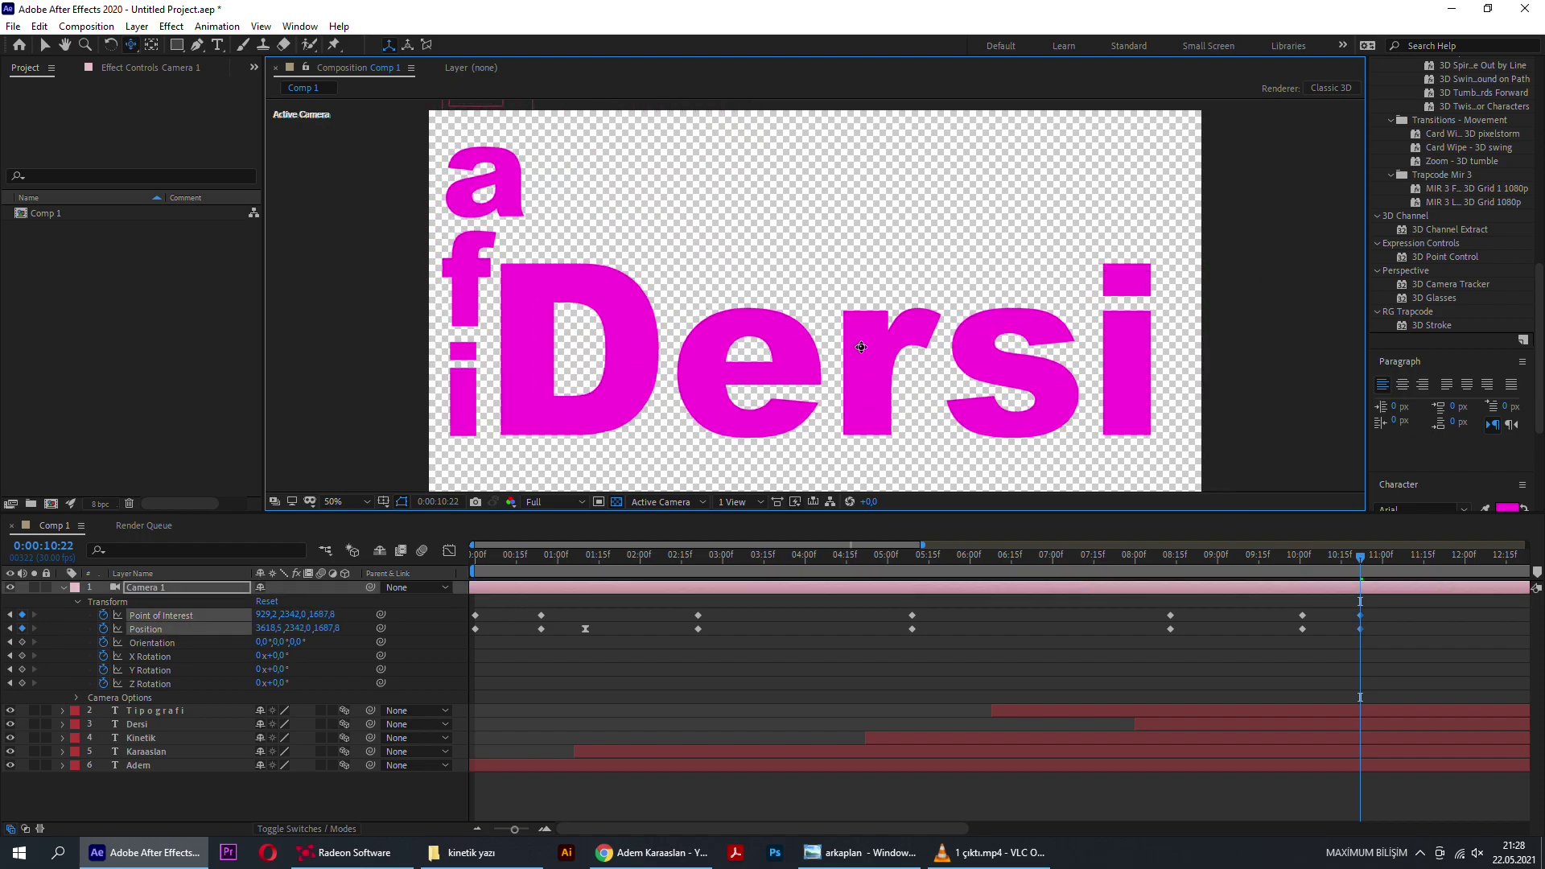
drag(1360, 555, 1221, 561)
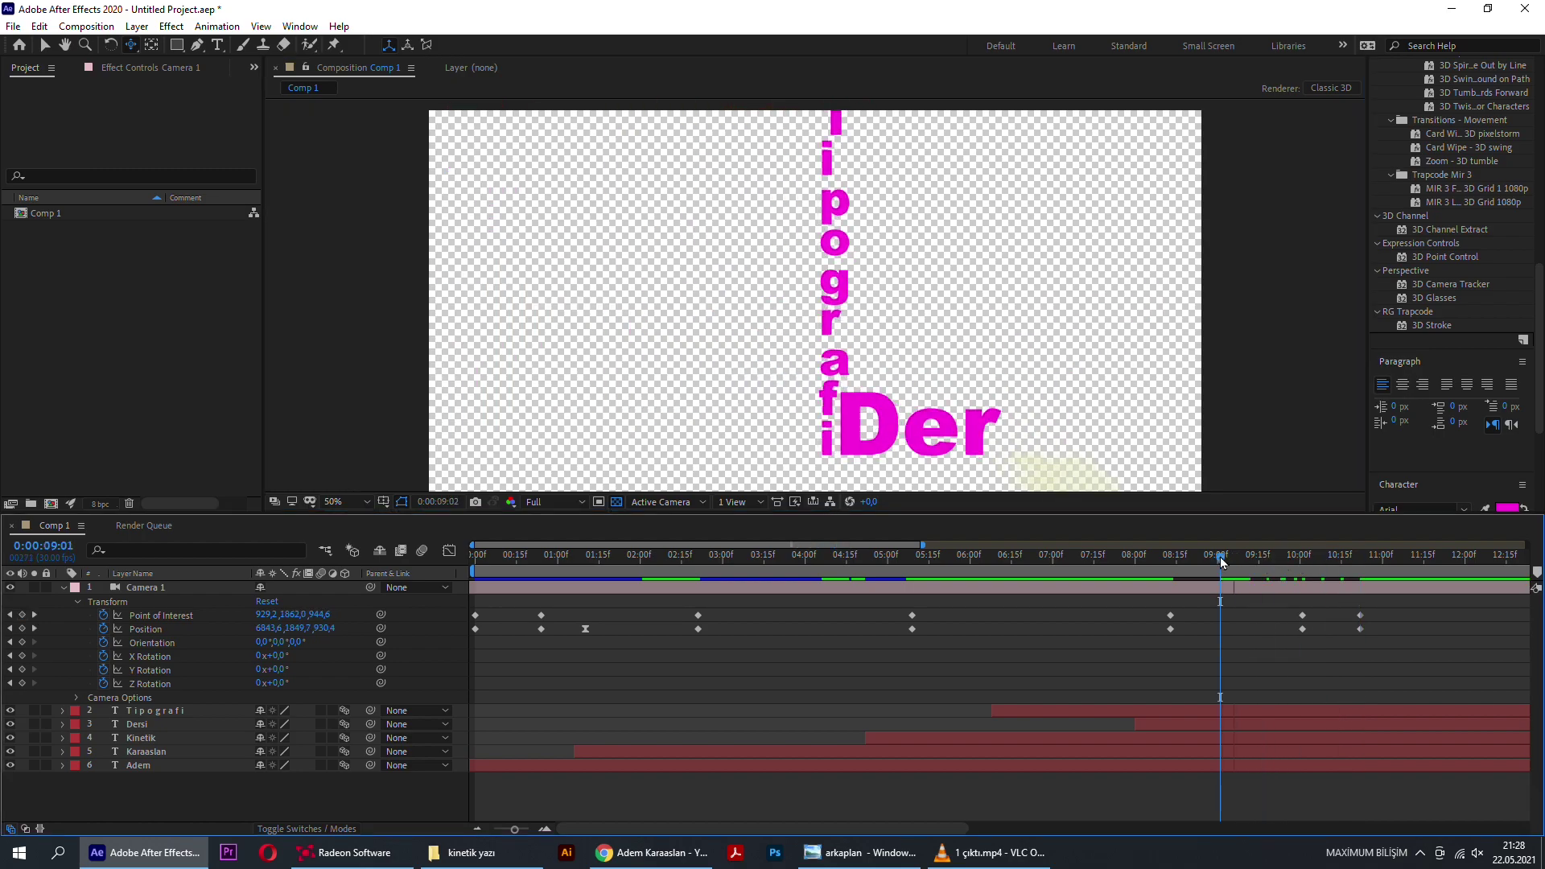
key(space)
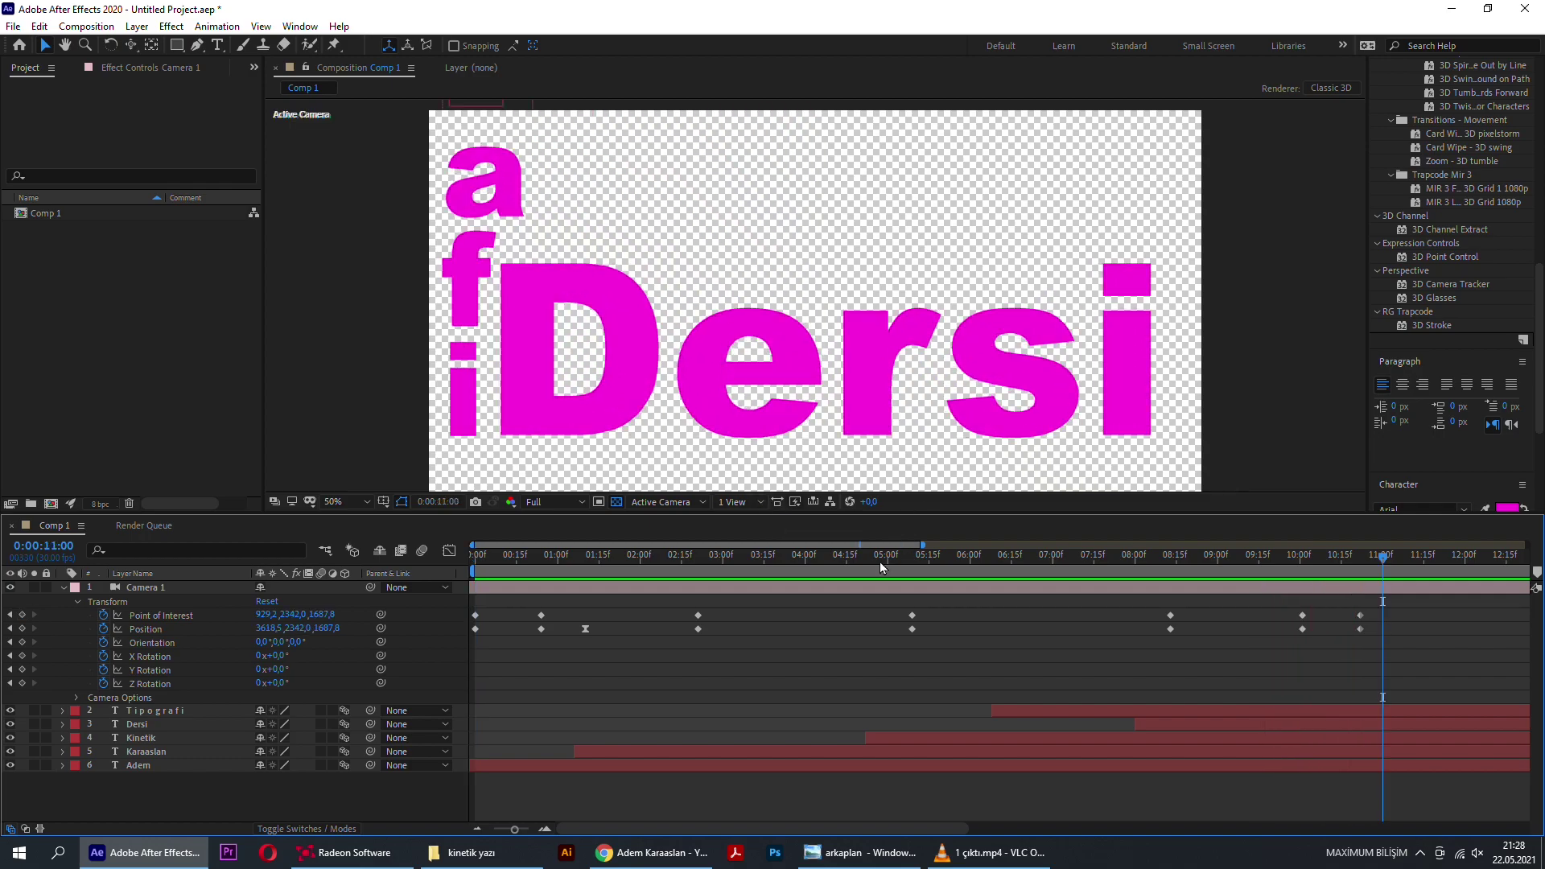
Step: Scrub back through the Adem Karaaslan section and the opening animation
drag(865, 559, 671, 583)
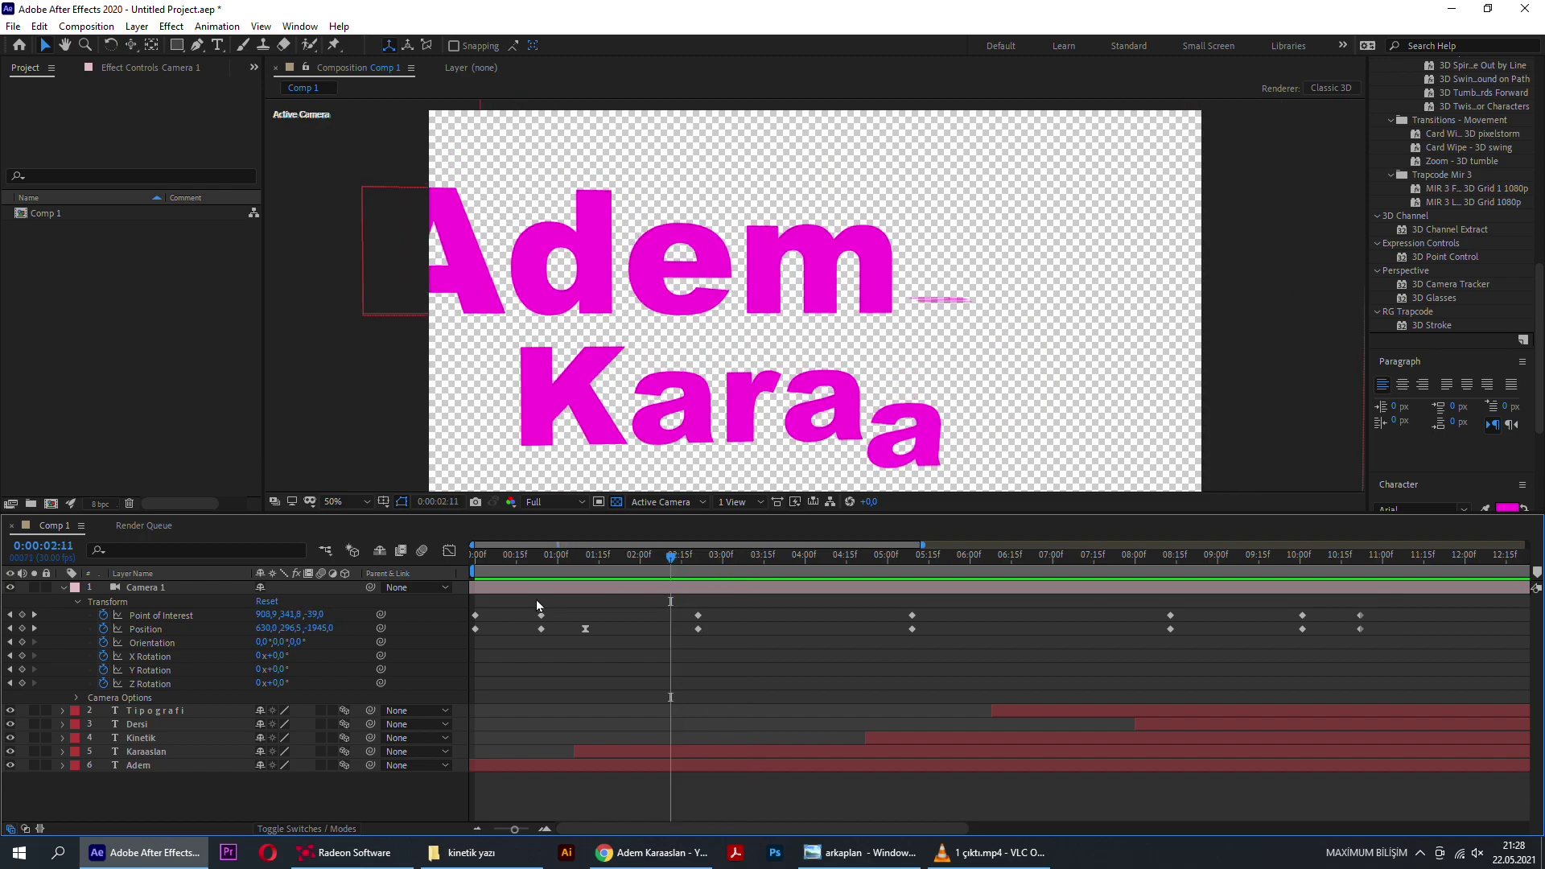
drag(537, 605, 1423, 667)
key(Home)
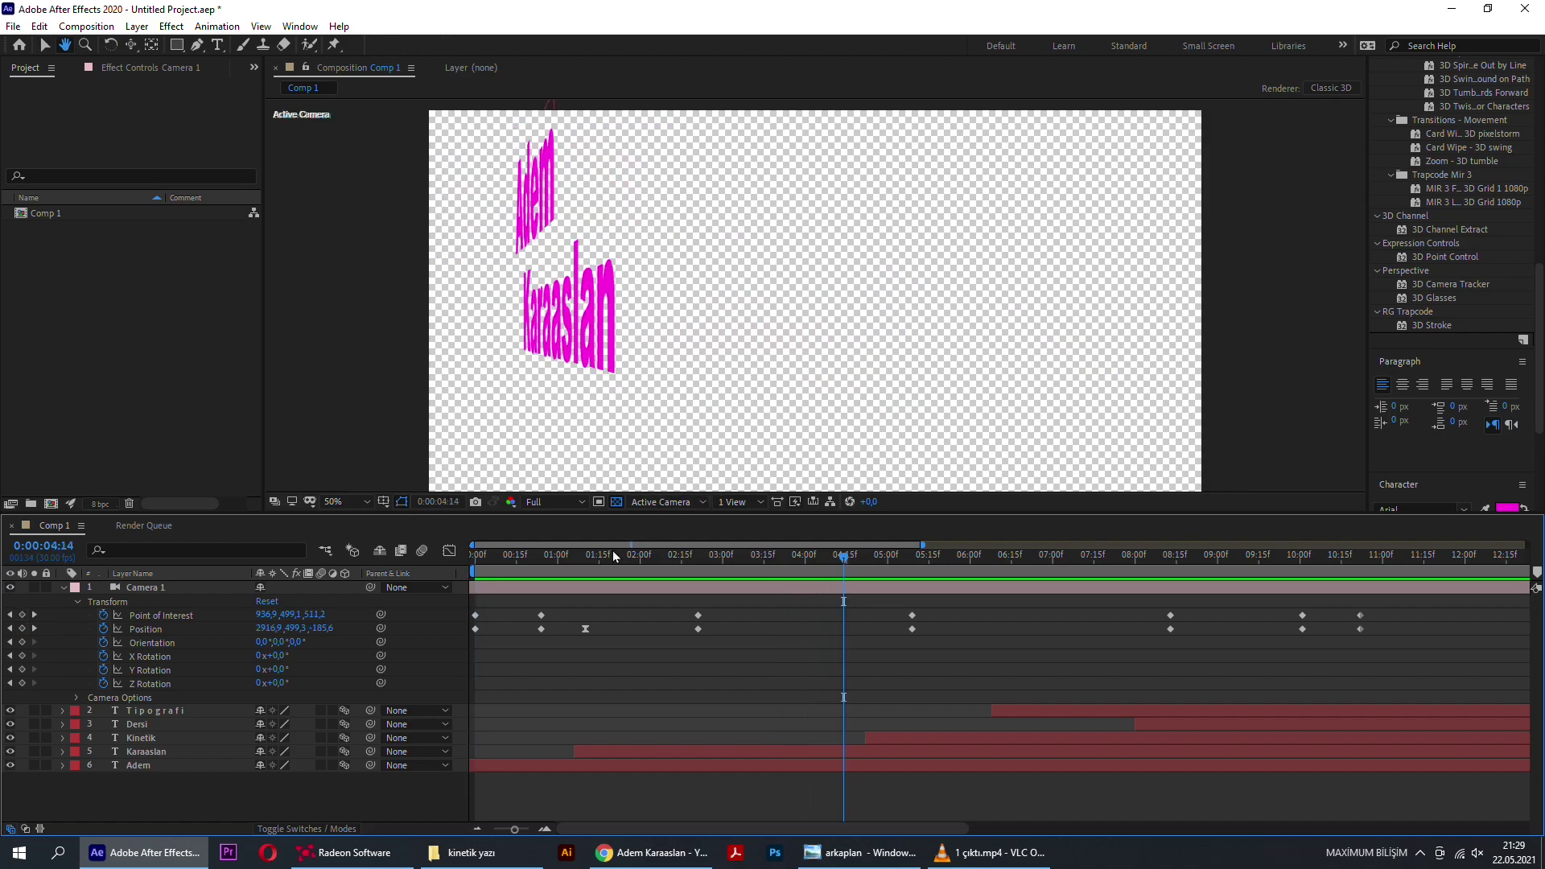
mouse_move(611, 554)
mouse_down()
mouse_move(481, 558)
mouse_move(691, 560)
mouse_up()
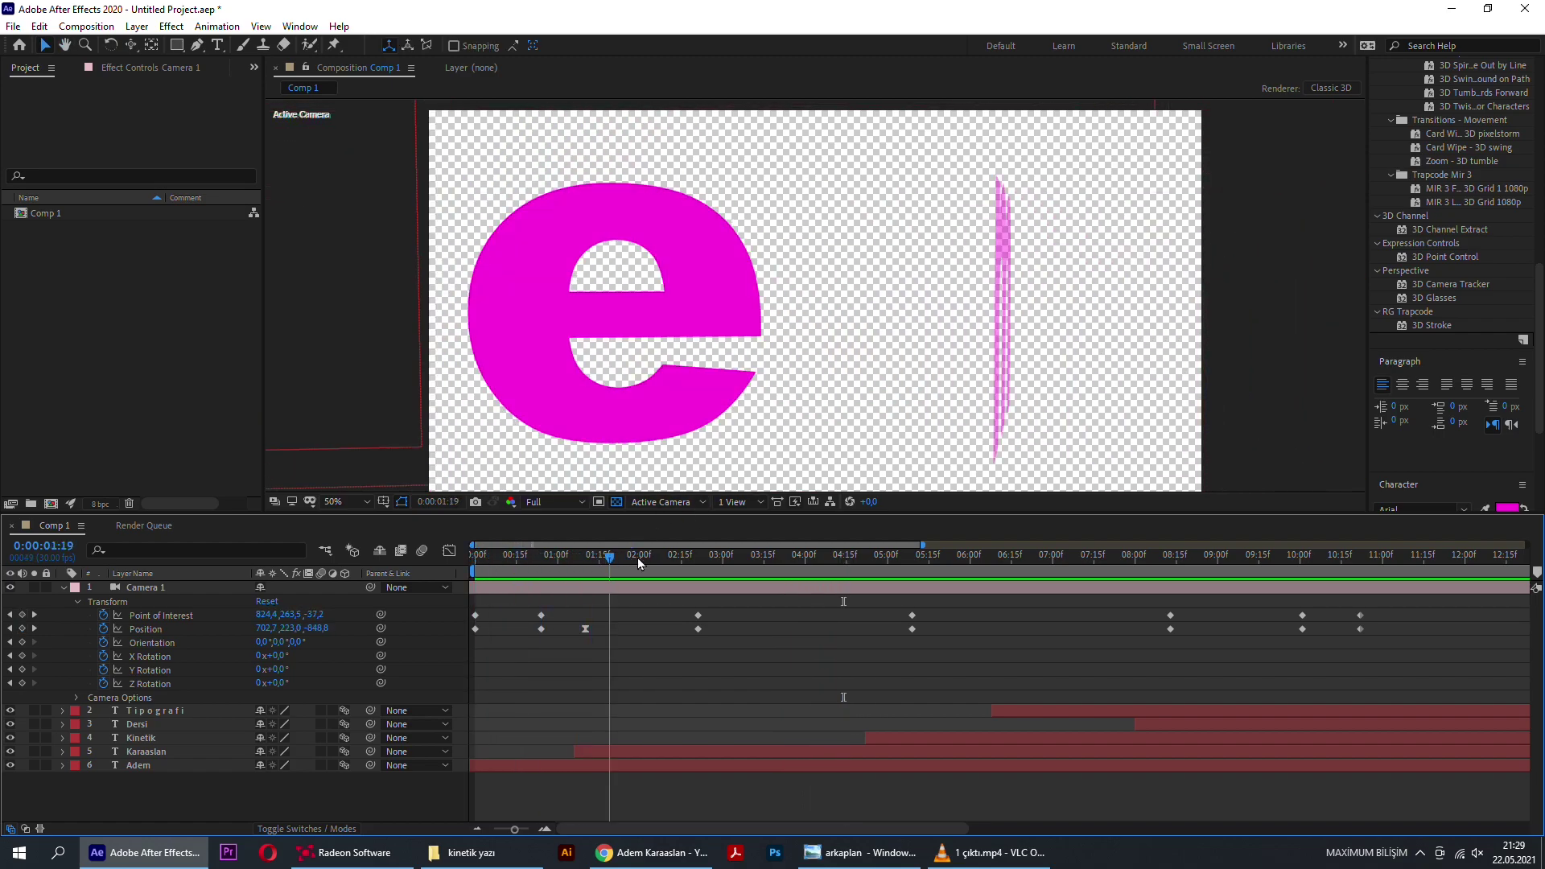
Step: Change the Adem text fill colour to crimson red
click(138, 766)
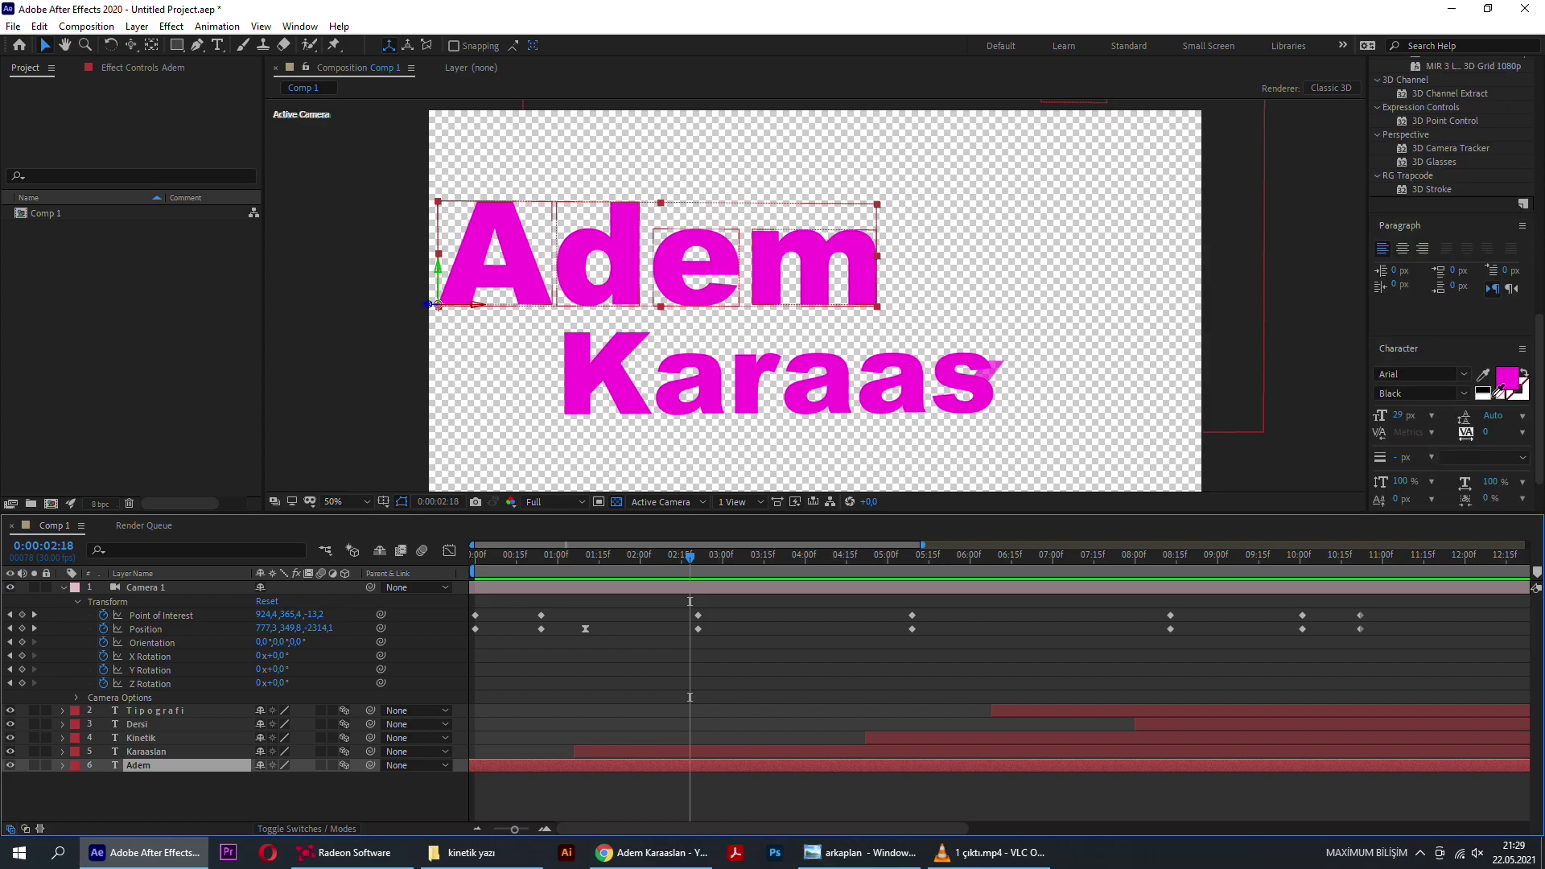
click(1513, 375)
click(1293, 394)
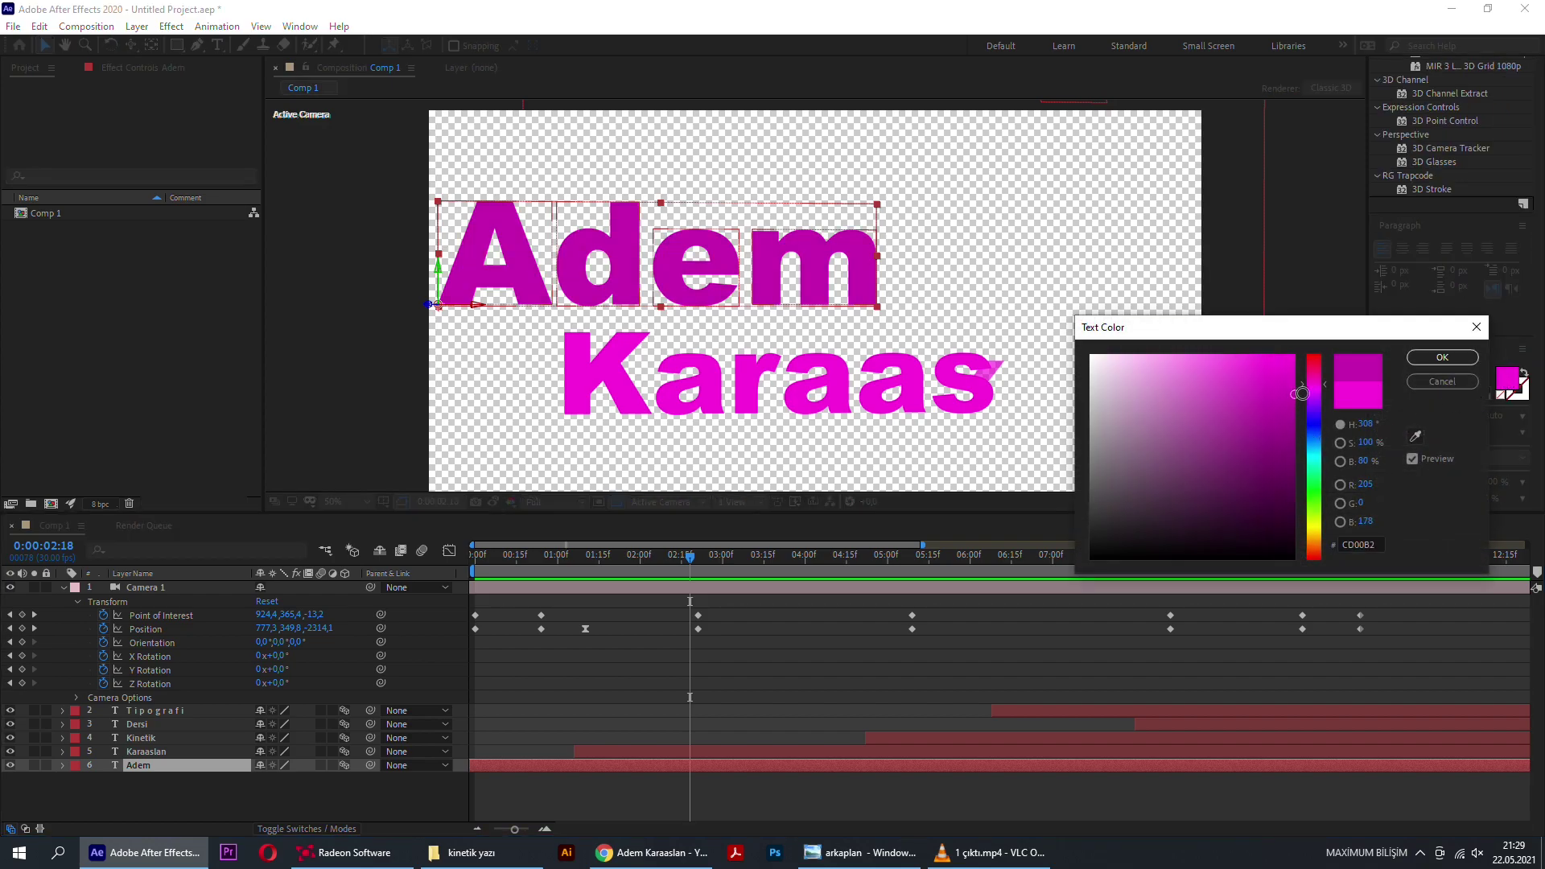
drag(1313, 385, 1331, 362)
click(1438, 357)
Step: Change the Karaaslan text fill colour to green and scrub to check both names
key(ctrl+Up)
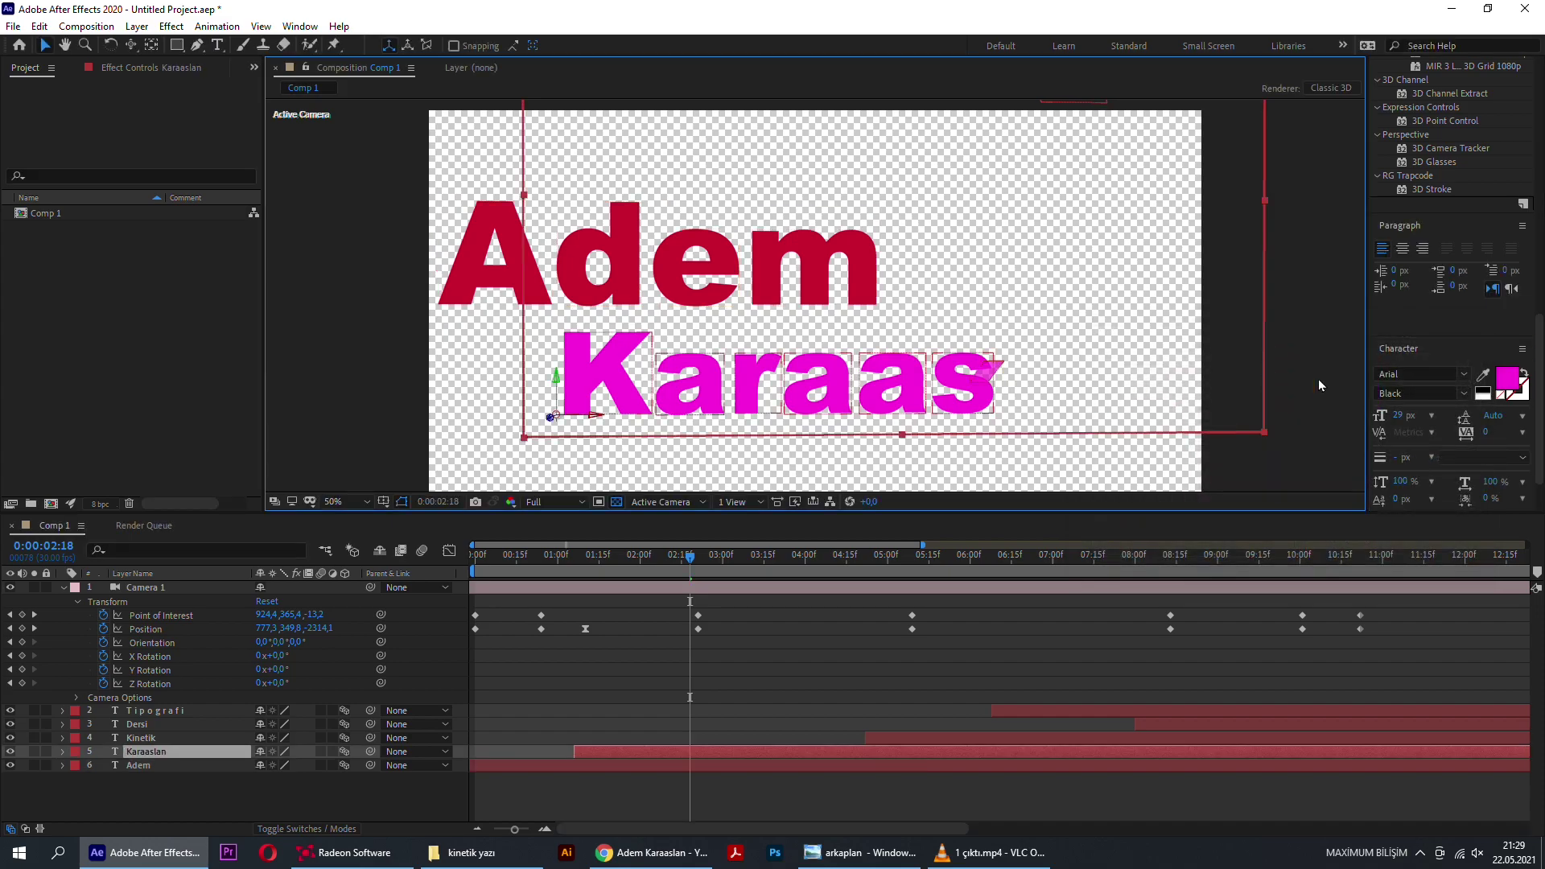
click(1508, 385)
click(1274, 457)
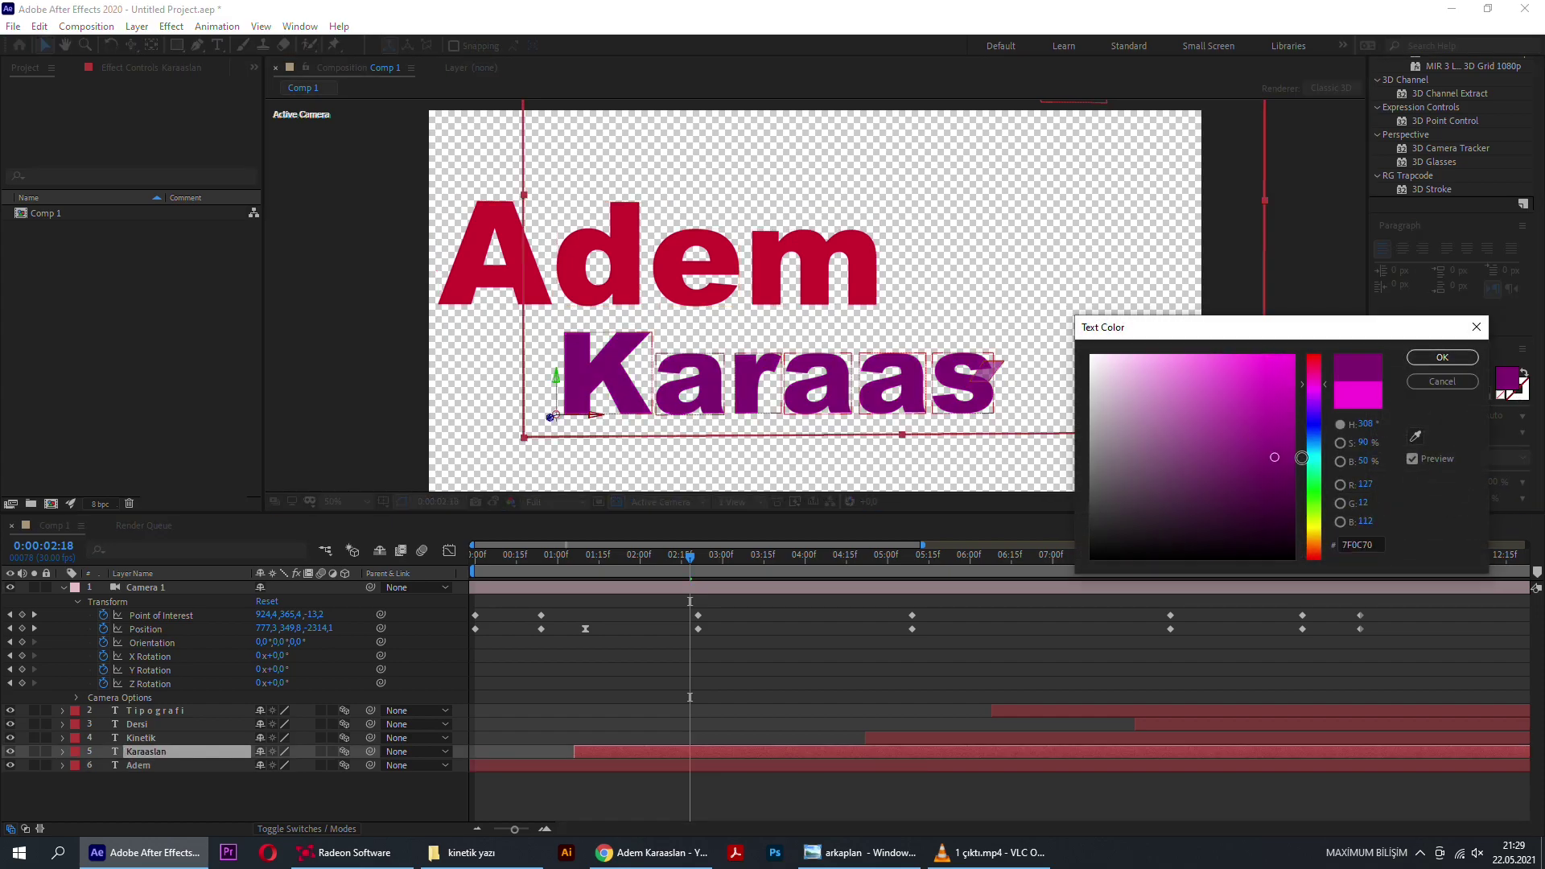
drag(1314, 388, 1322, 482)
click(1442, 357)
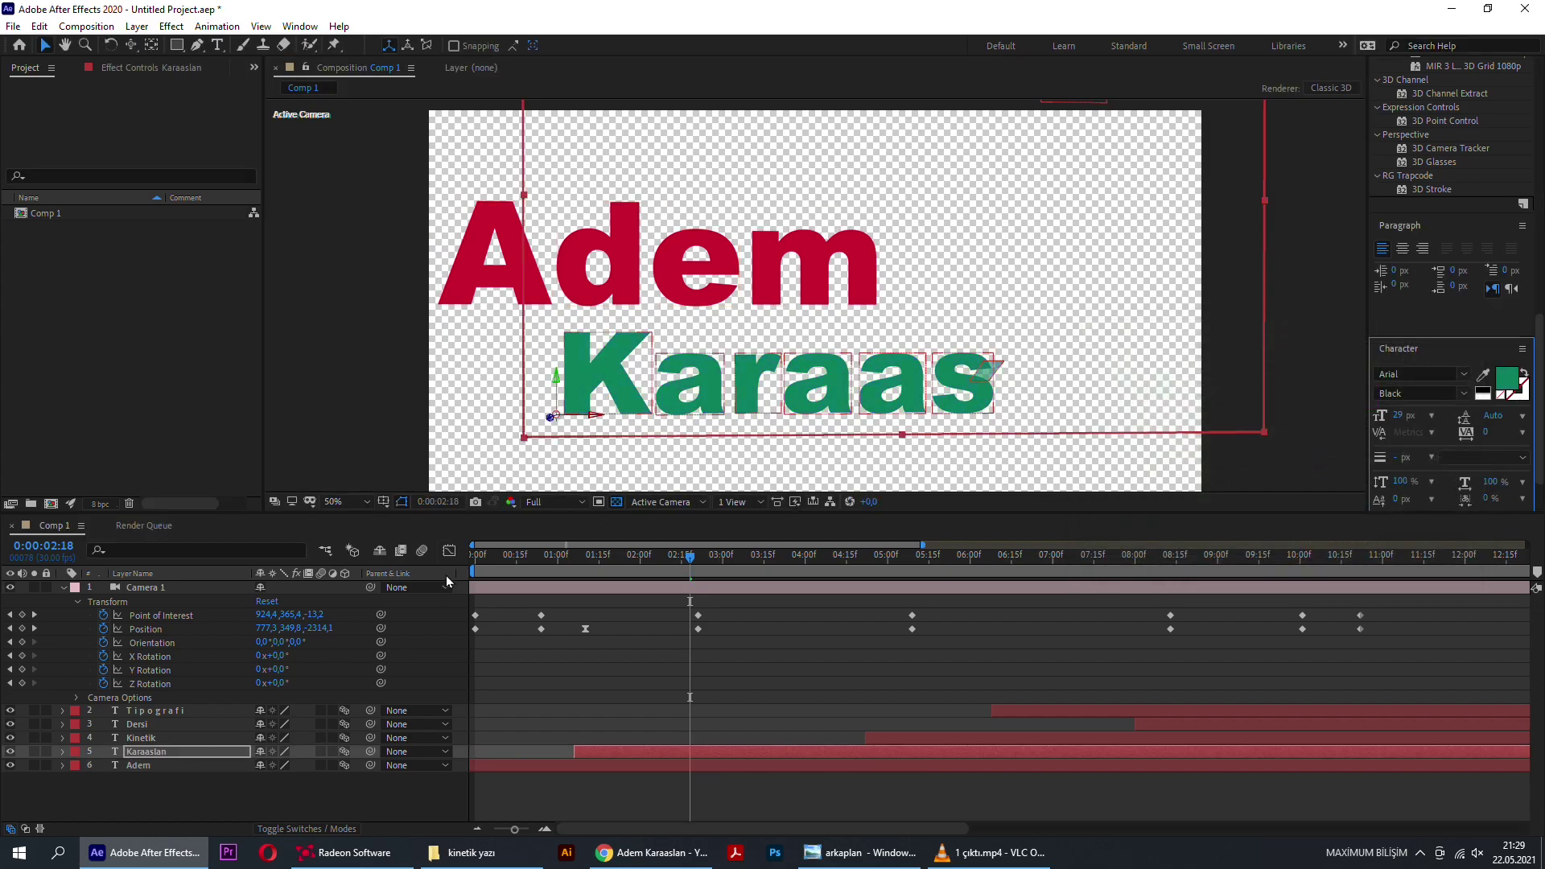
mouse_move(626, 552)
mouse_down()
mouse_move(800, 596)
mouse_move(245, 620)
mouse_up()
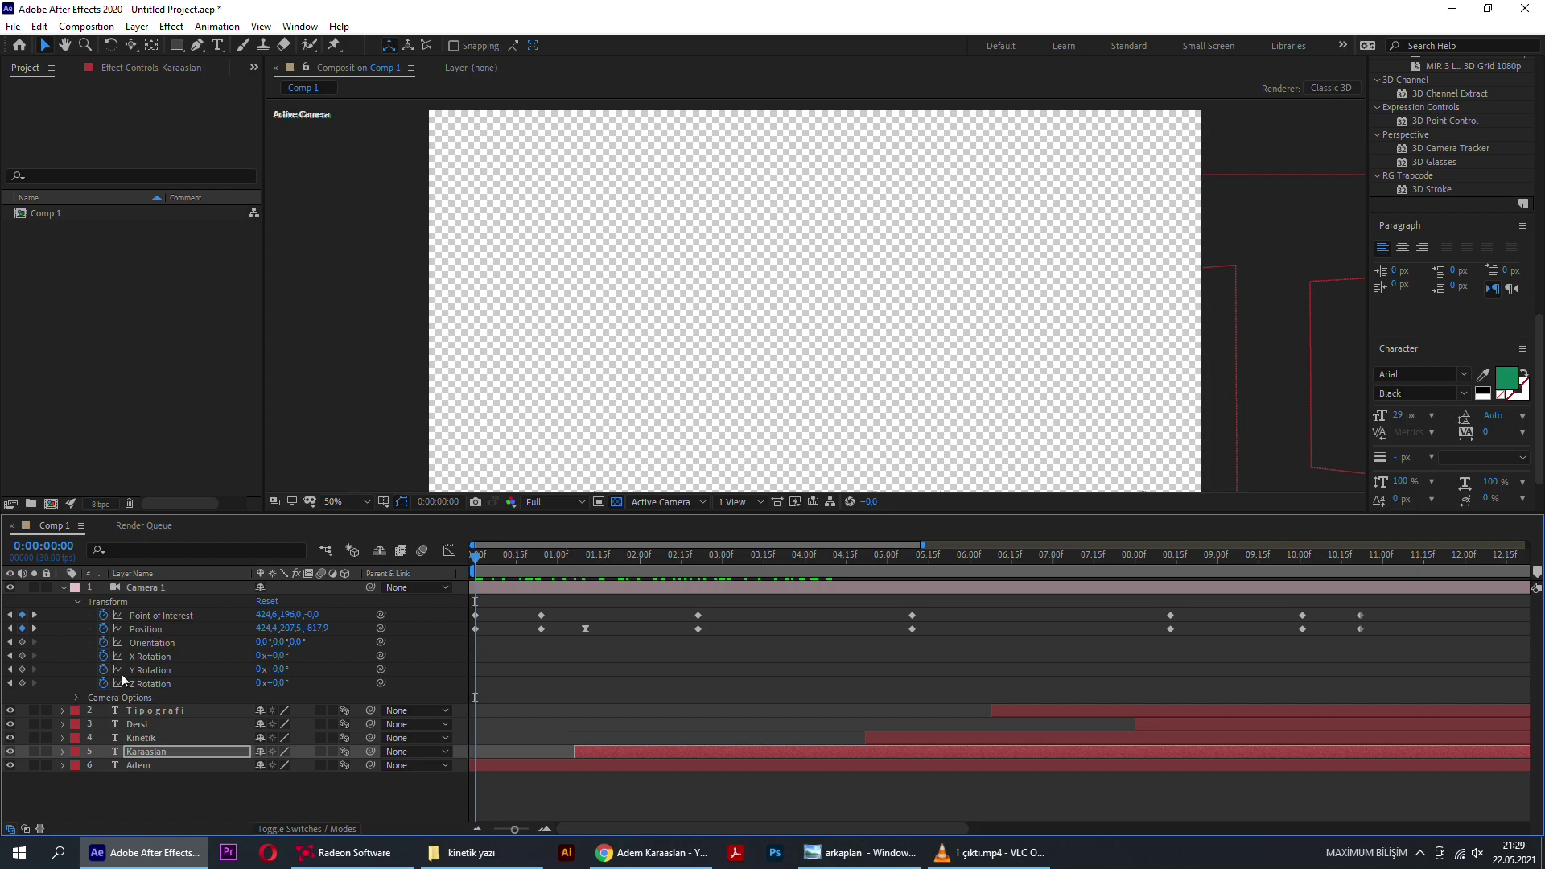
Step: Pre-compose the camera and all five text layers into Pre-comp 1
click(140, 712)
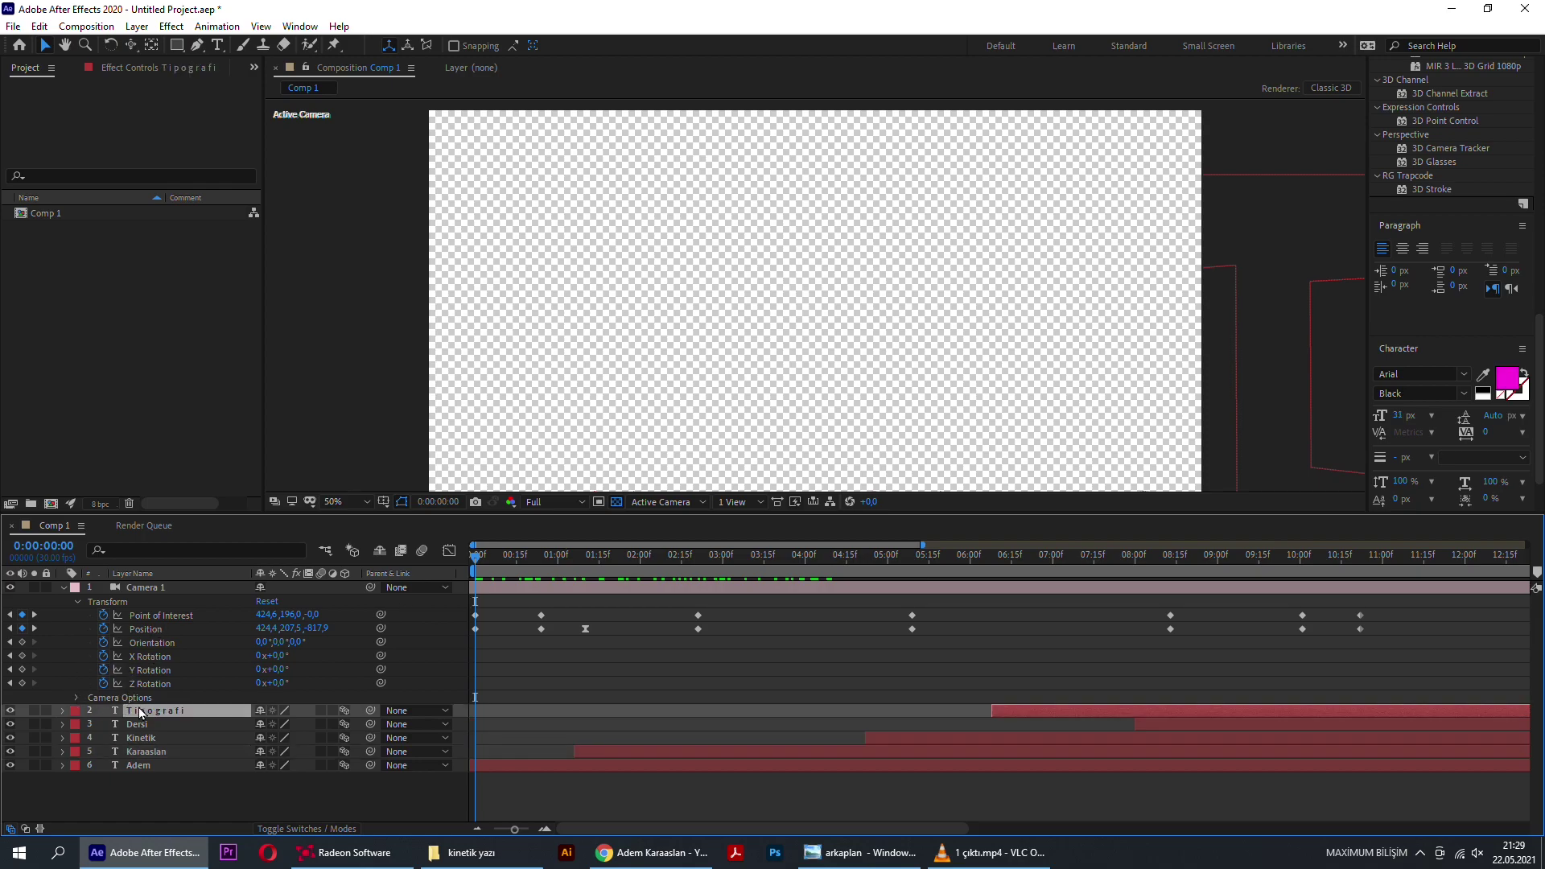
shift+click(148, 763)
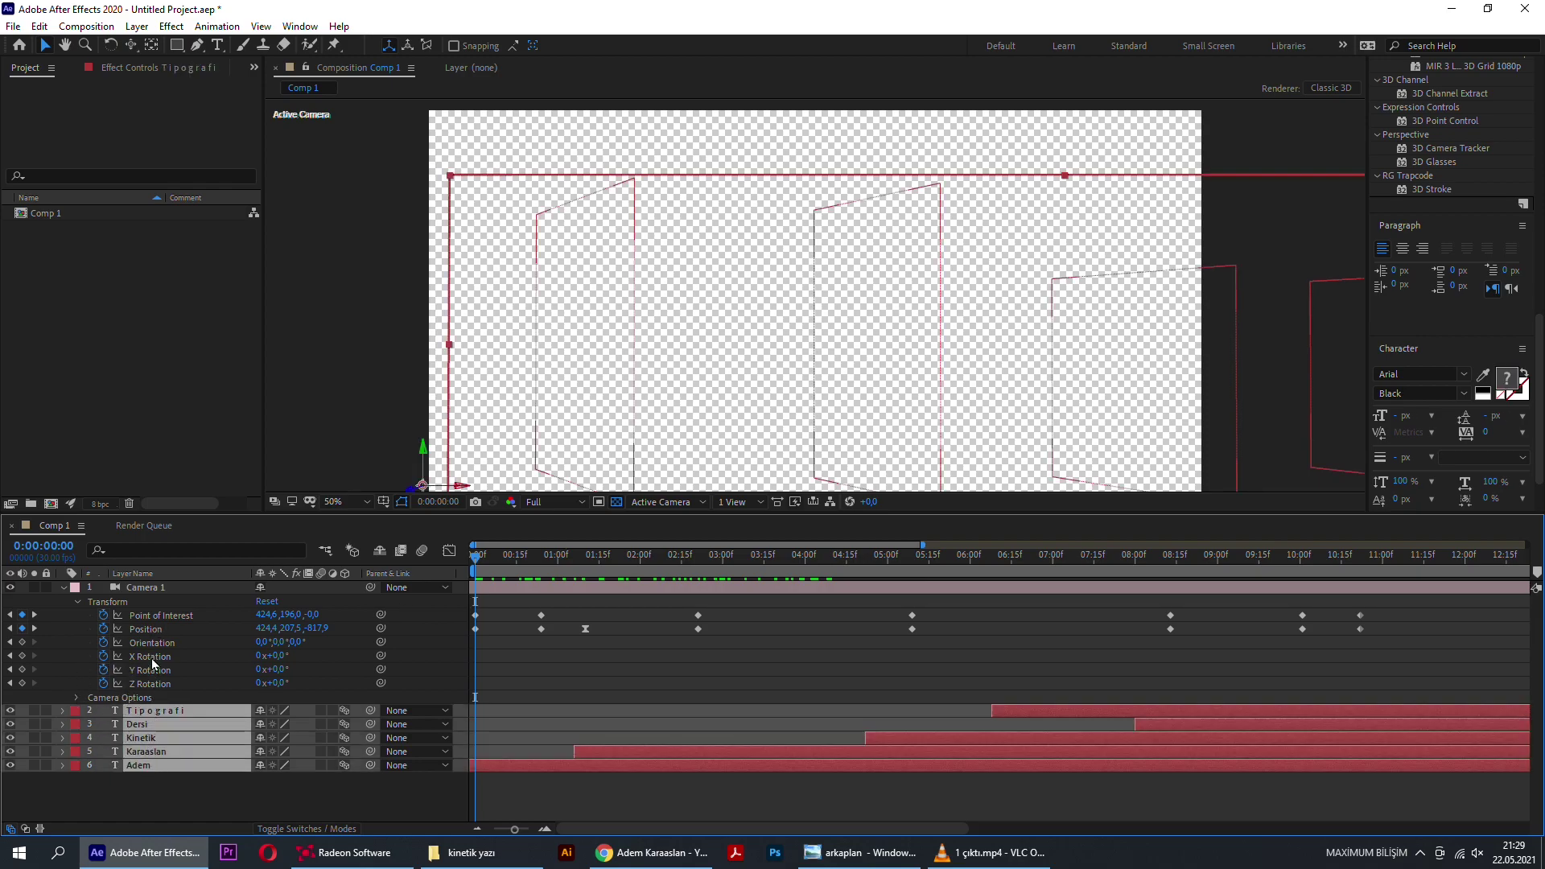
click(161, 592)
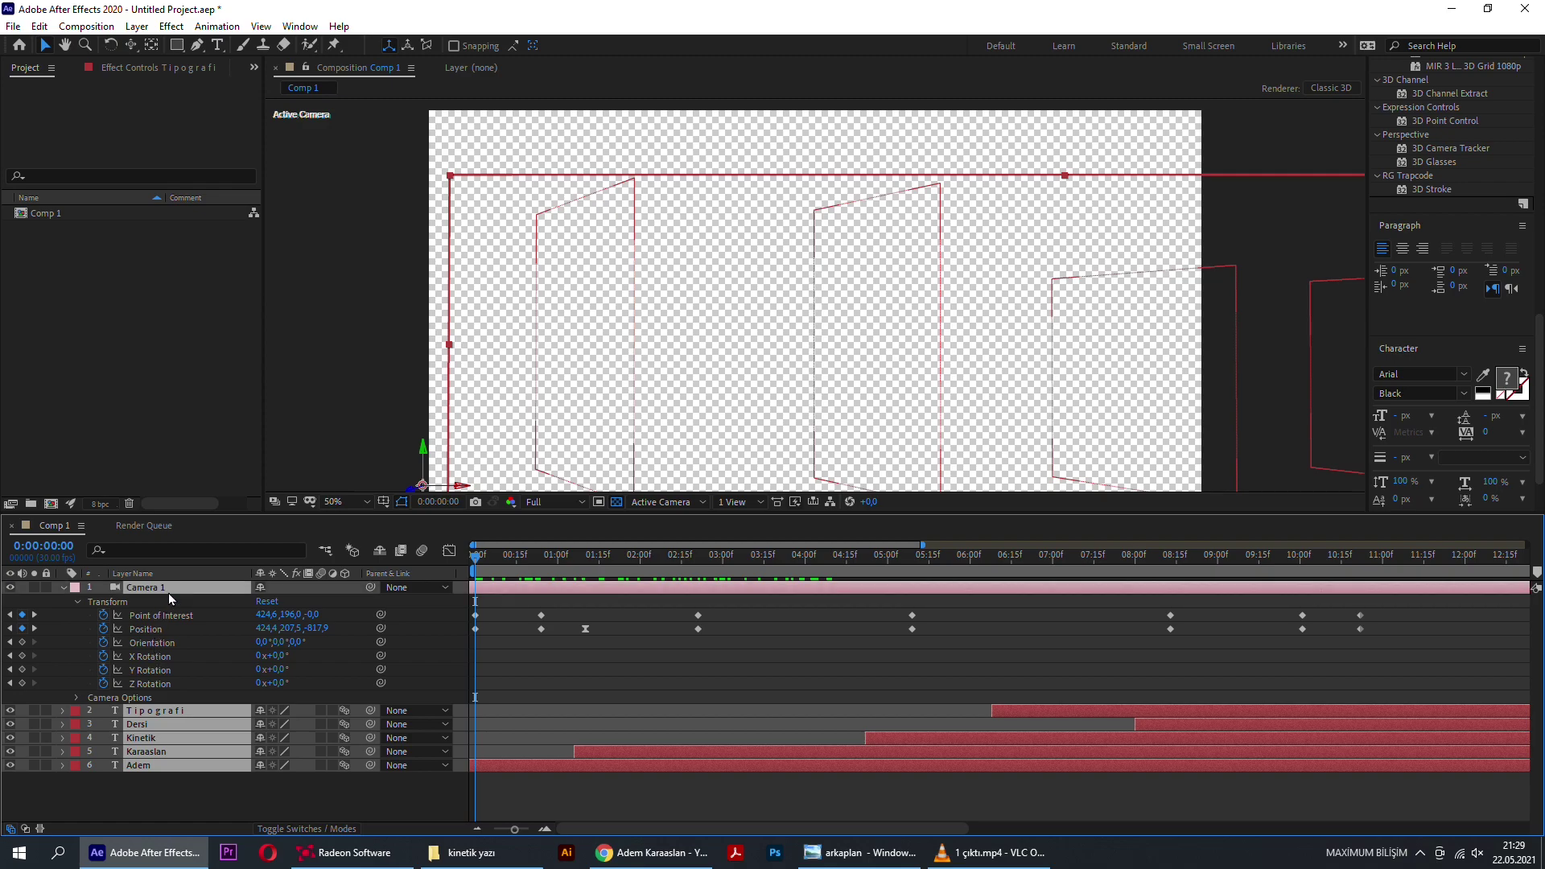
right_click(167, 592)
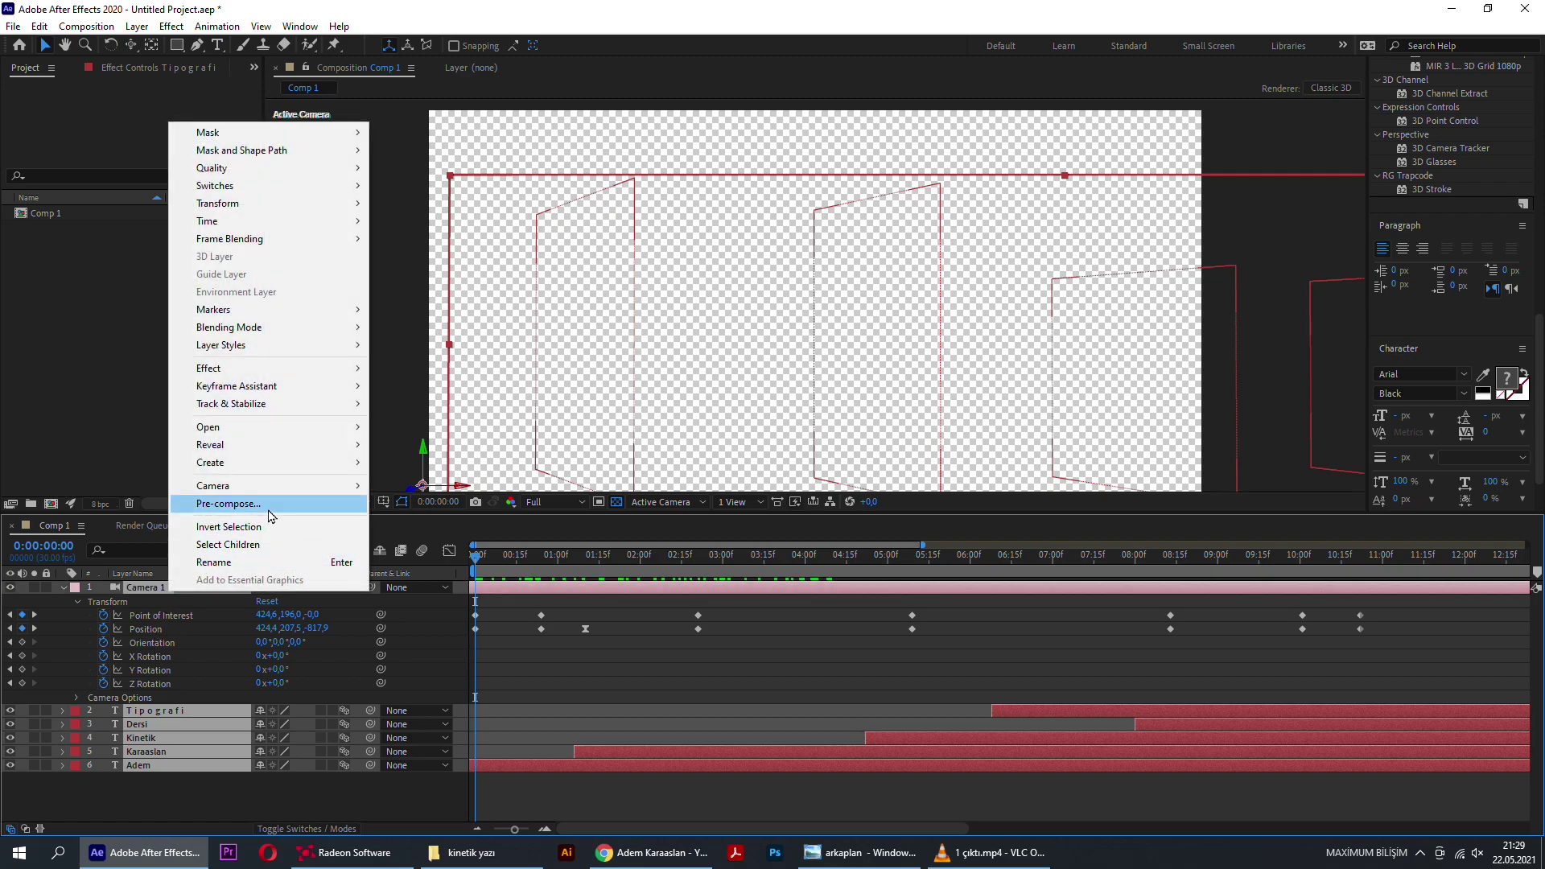
click(227, 503)
key(Return)
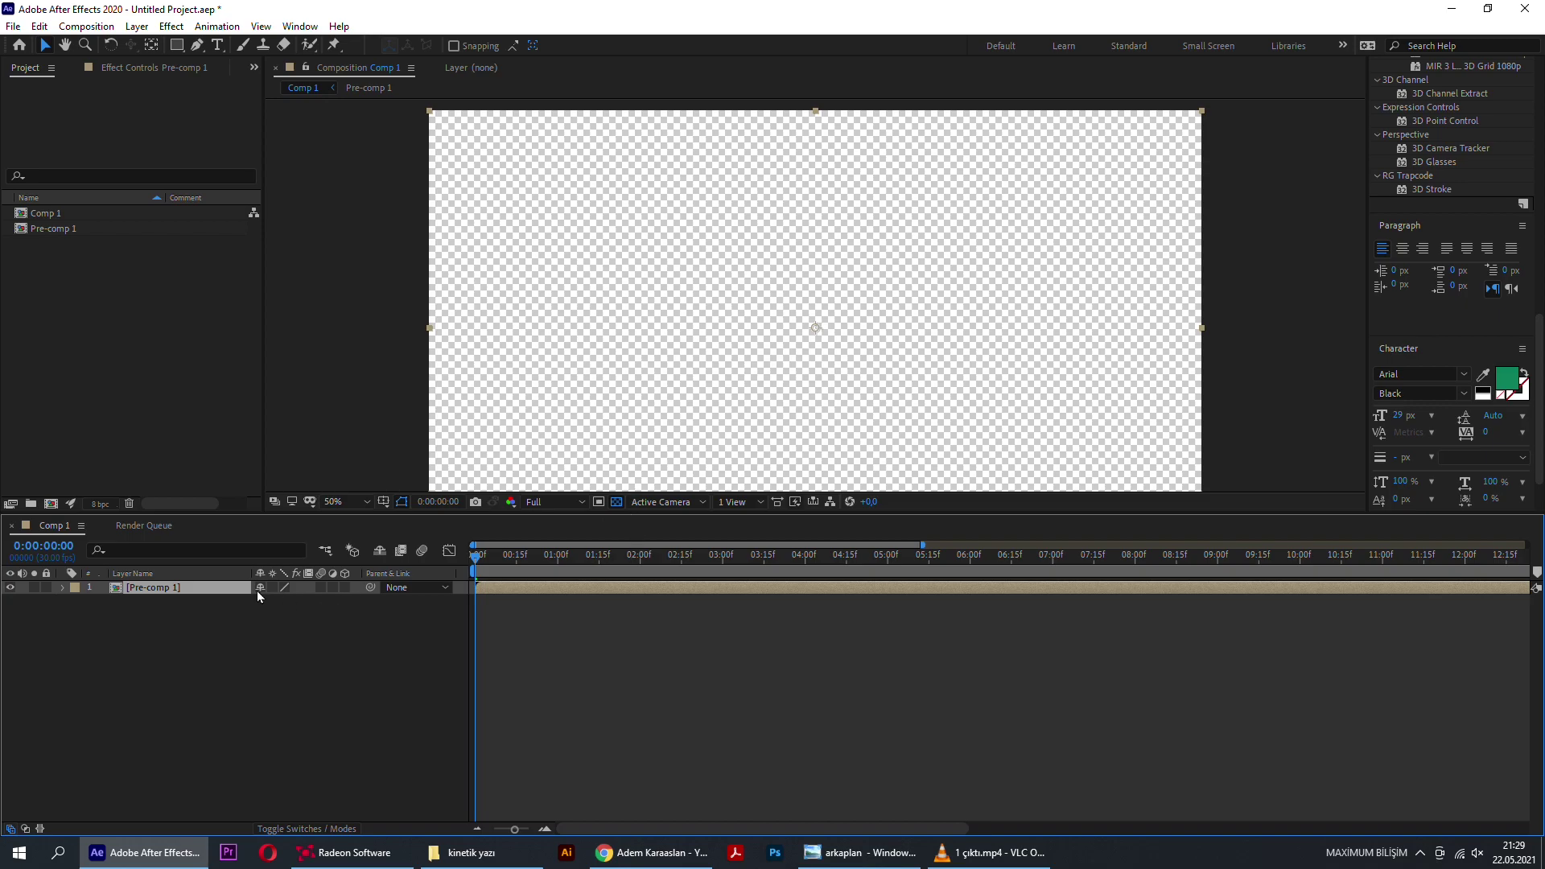
Step: Preview the pre-composed animation in Comp 1
key(space)
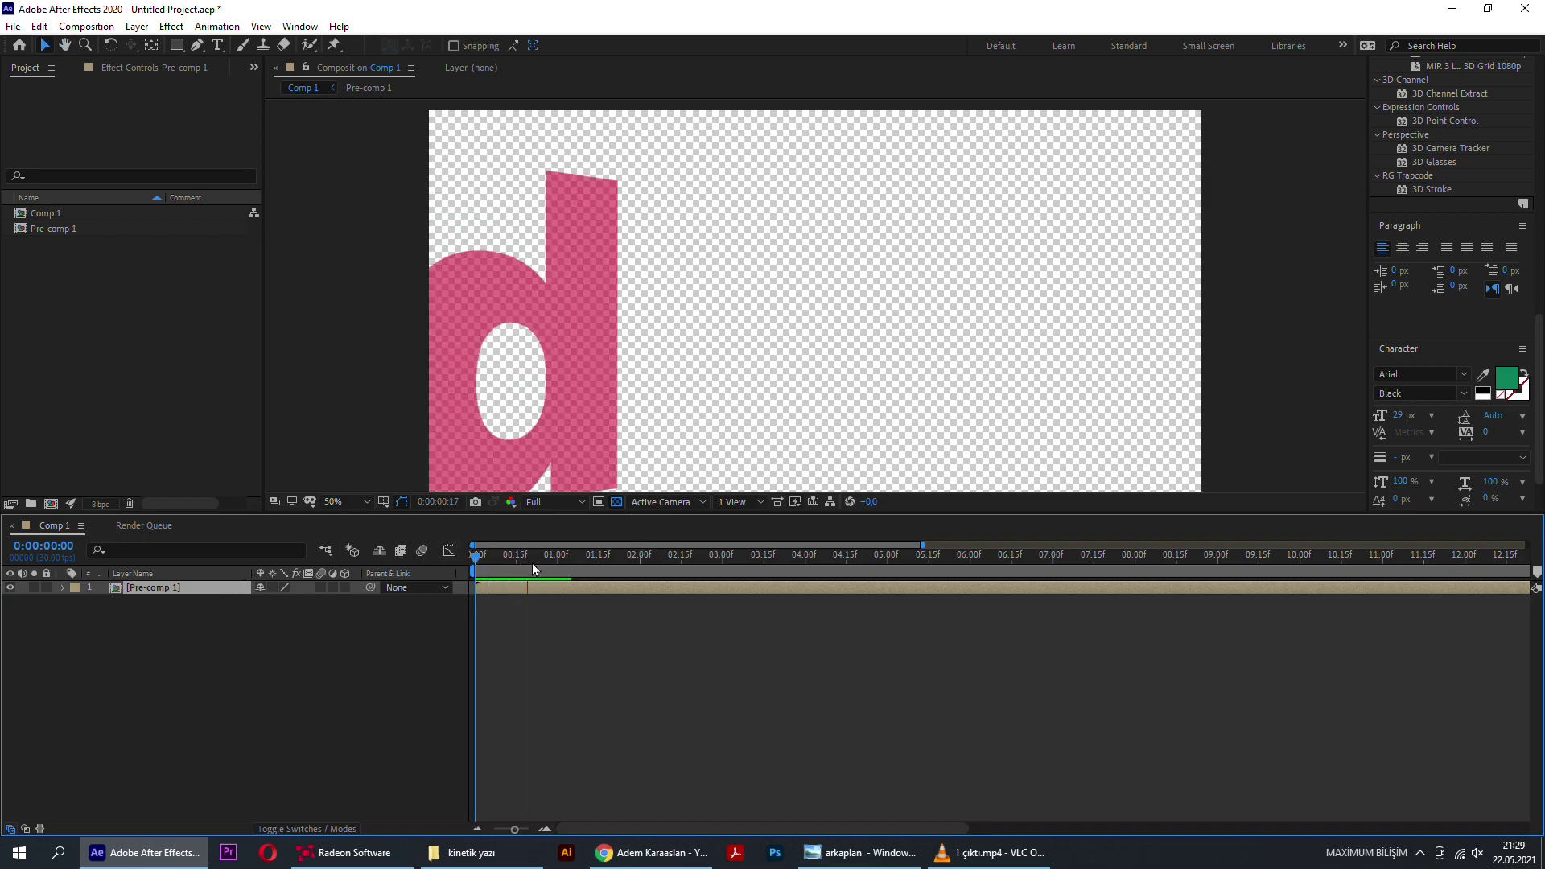
key(space)
right_click(229, 630)
Step: Create a new light gray solid layer in Comp 1
mouse_move(265, 634)
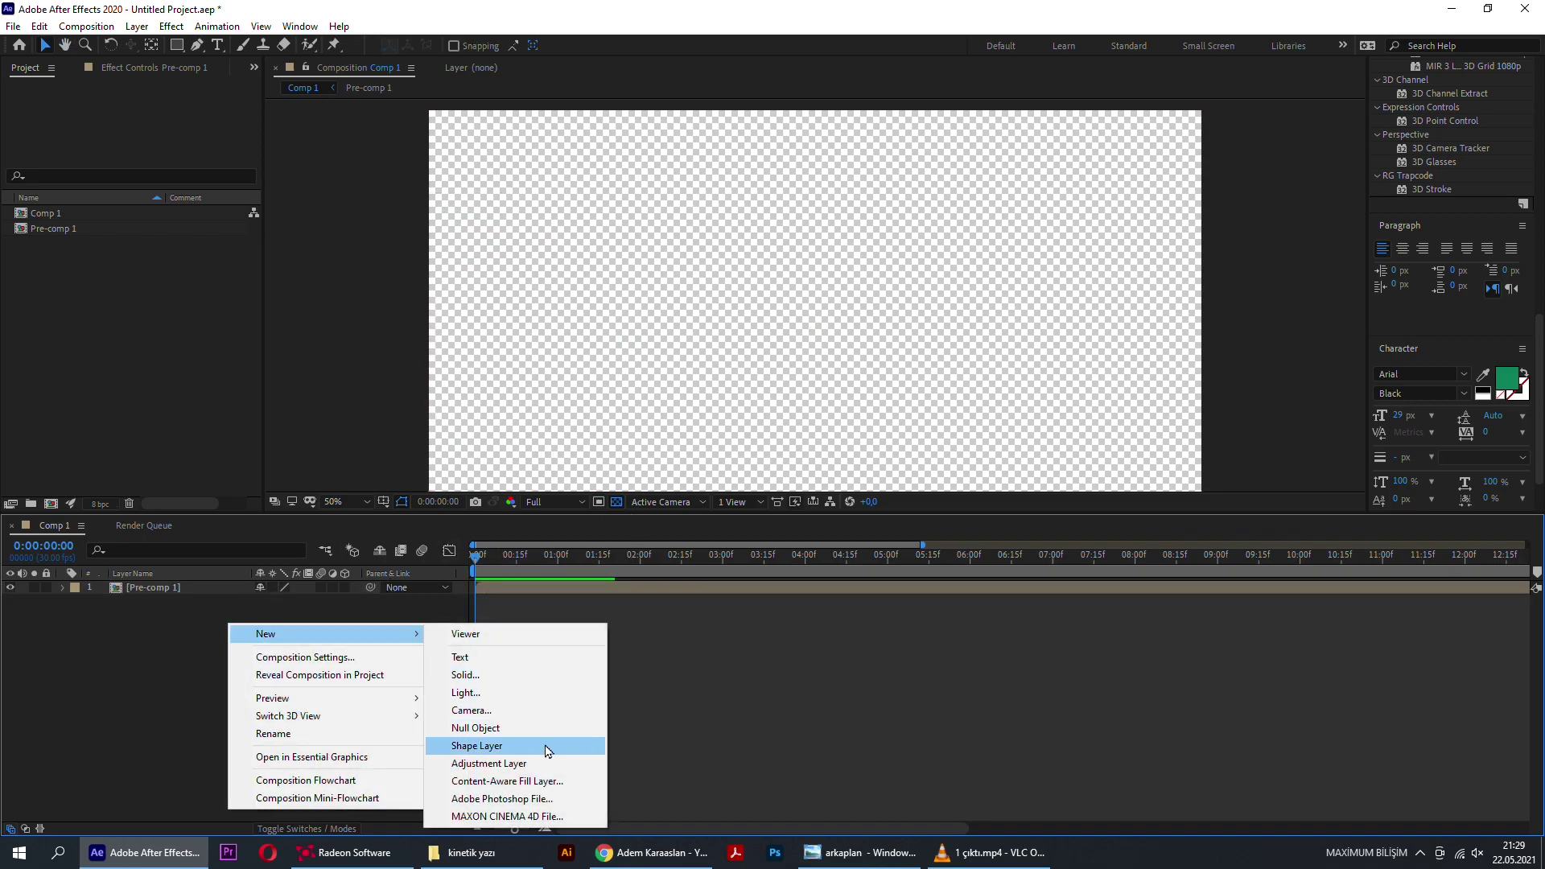
click(470, 675)
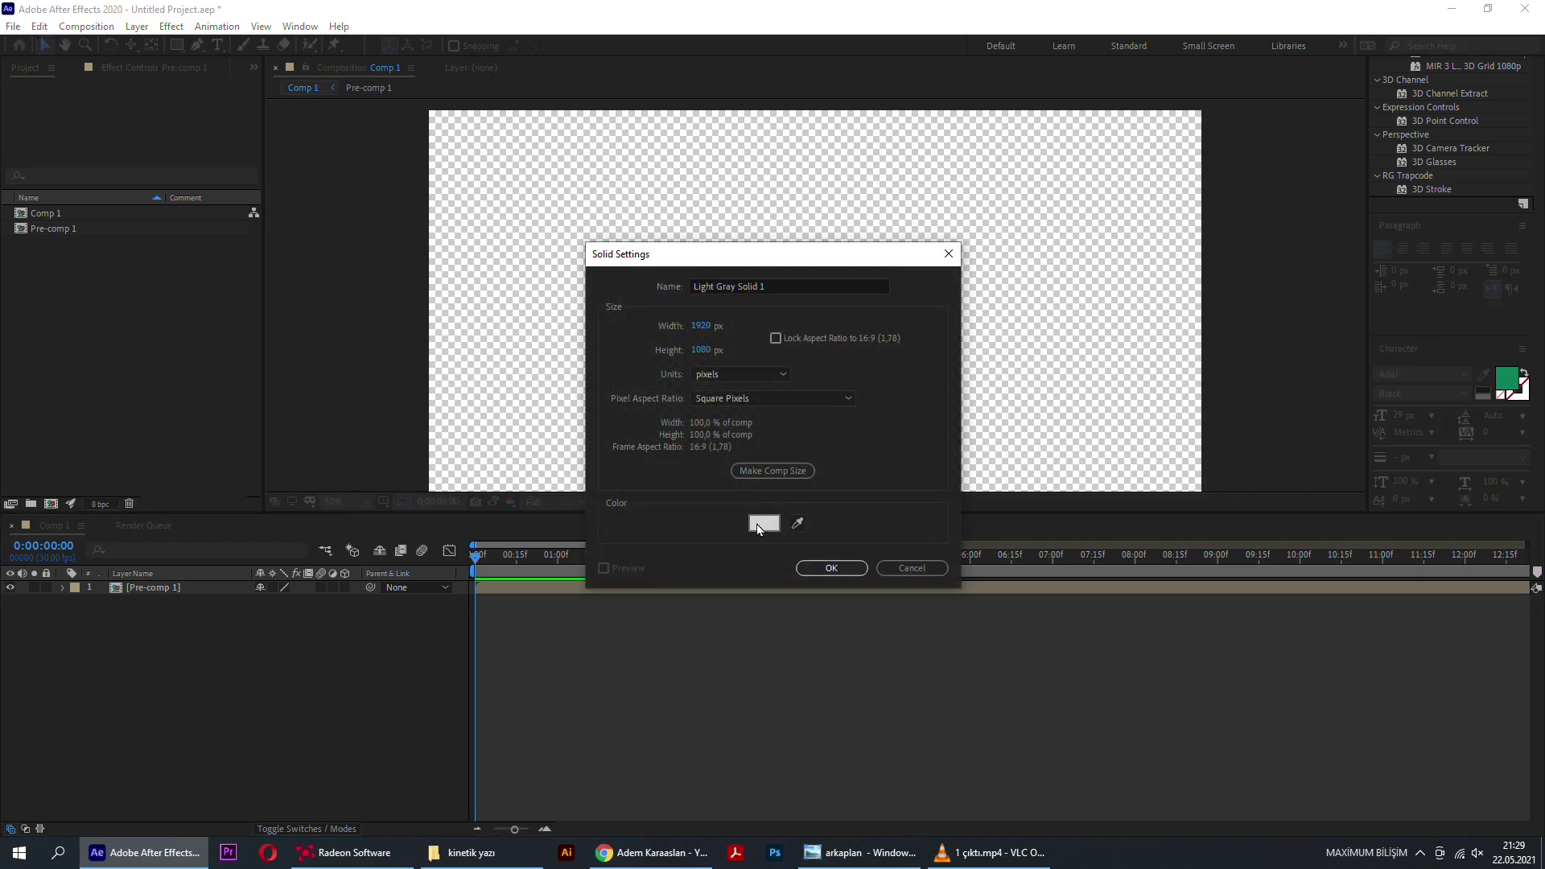
click(763, 523)
key(Return)
key(Return)
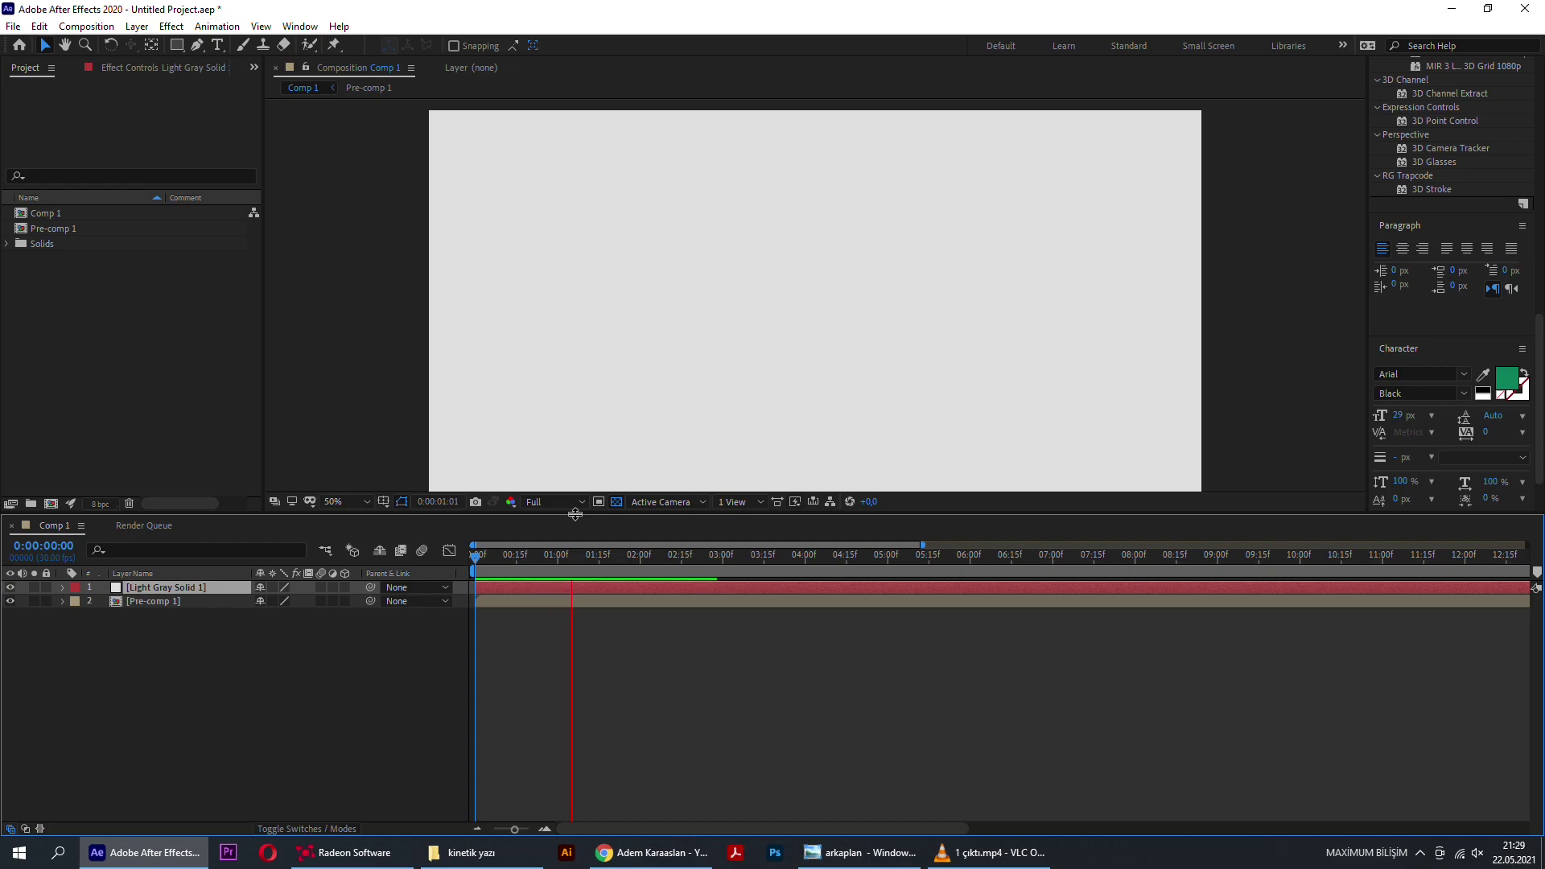
Step: Send the gray solid below Pre-comp 1 and preview the text over it
key(space)
key(ctrl+shift+bracketleft)
key(space)
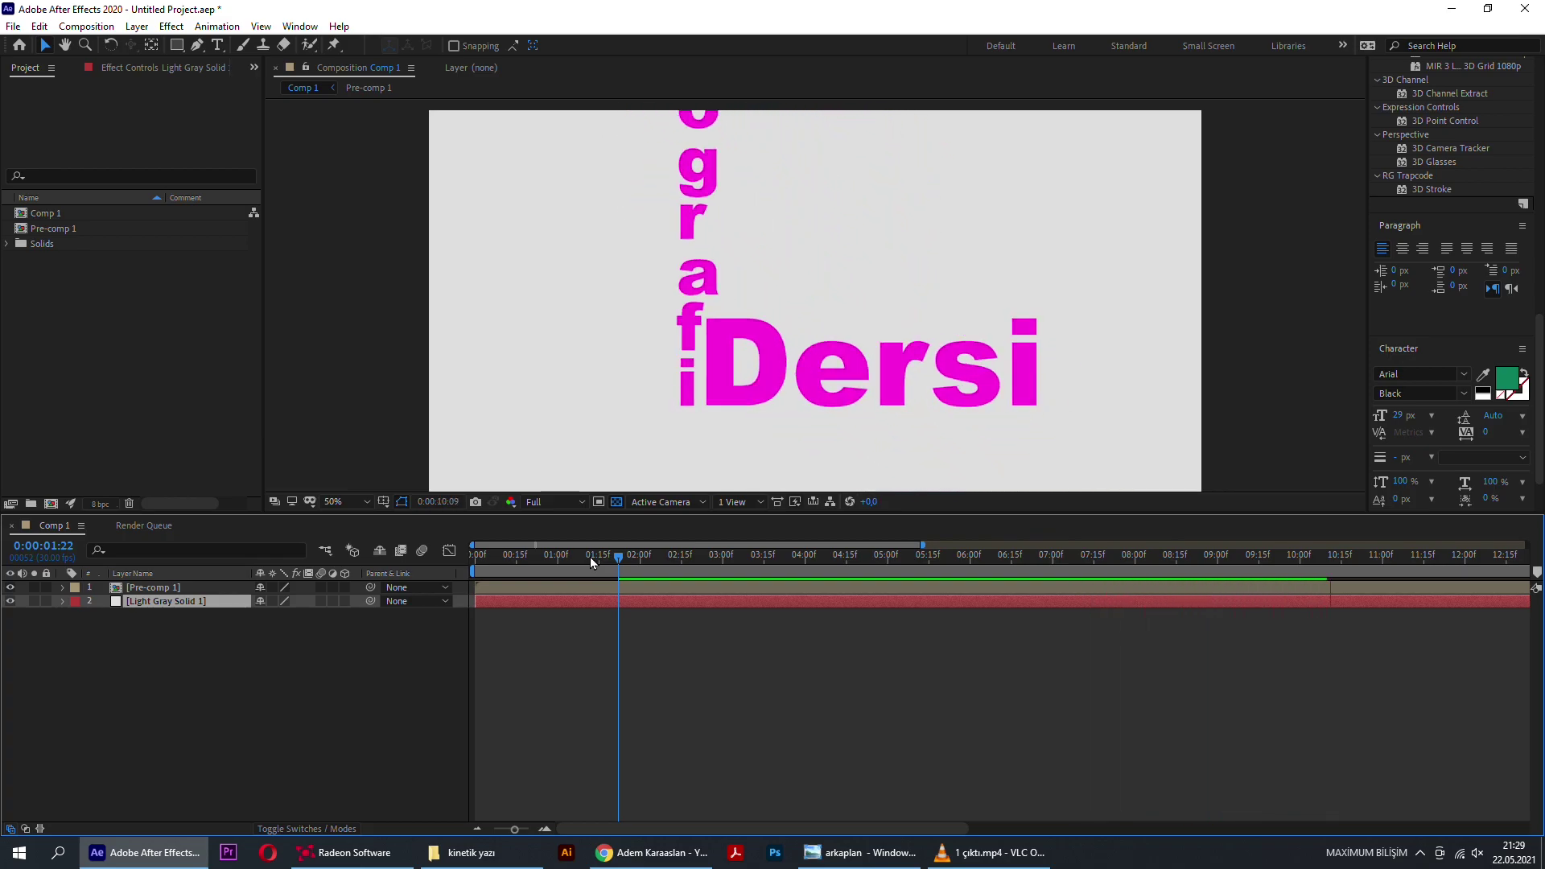
key(space)
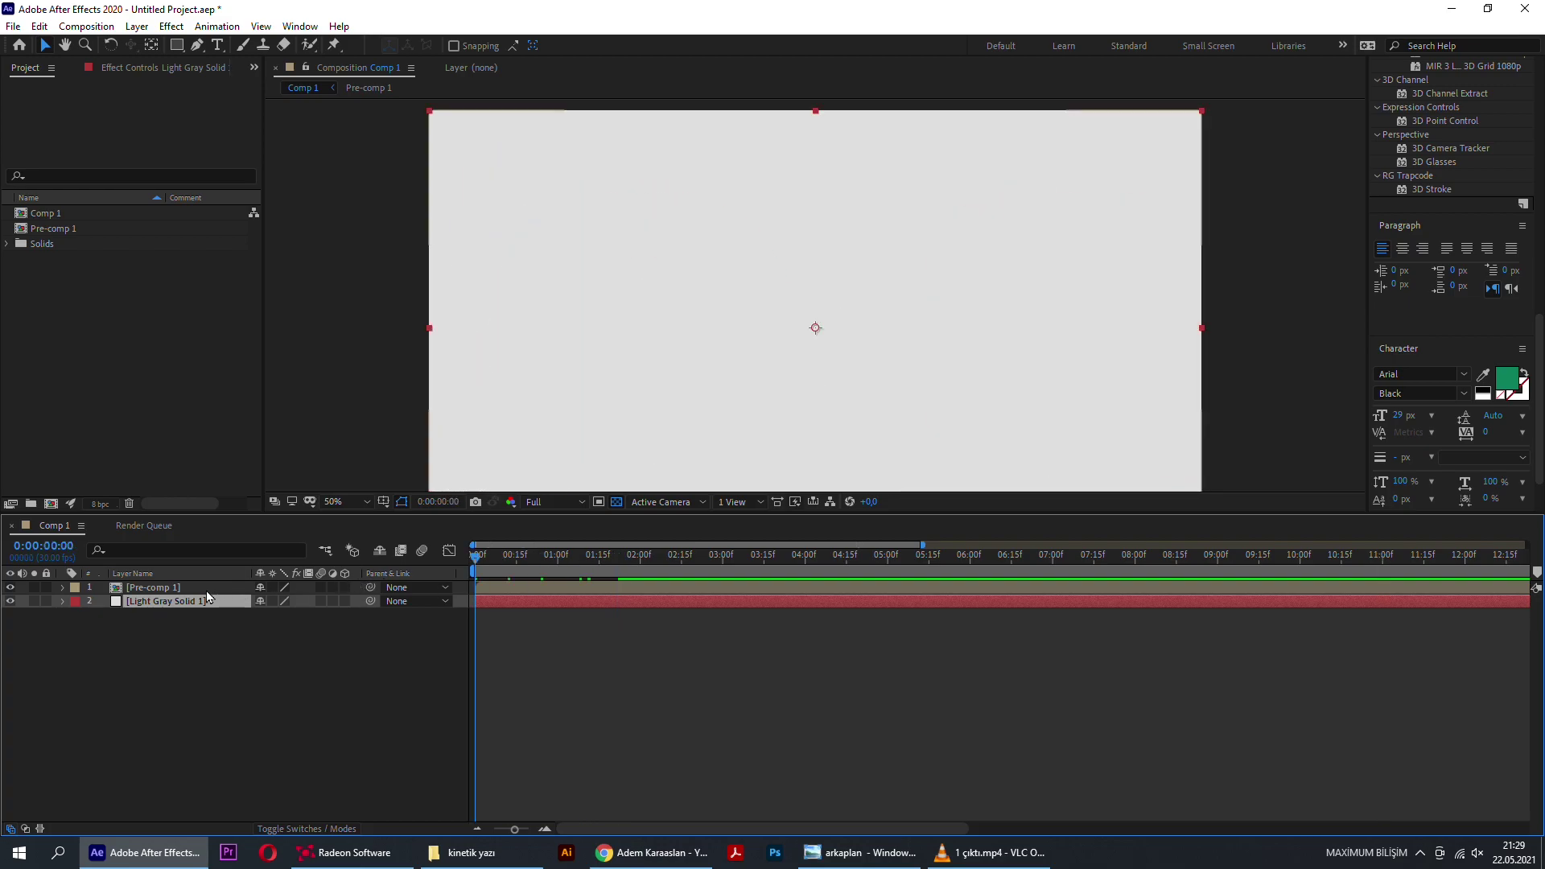
Step: Duplicate Light Gray Solid 1 and recentre the composition view
key(ctrl+d)
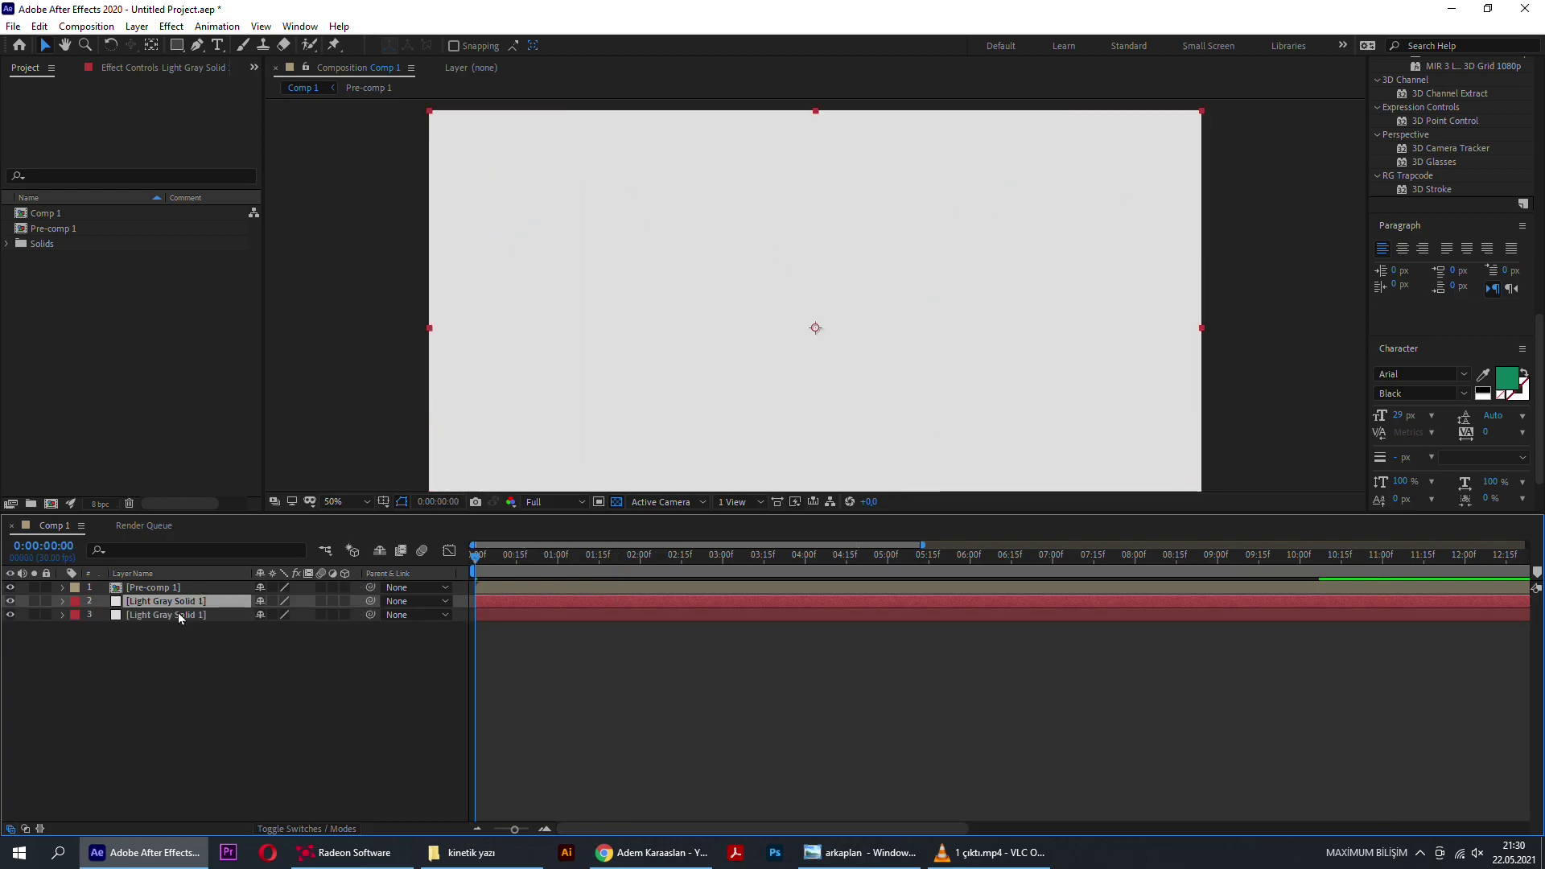
click(269, 544)
click(185, 603)
click(180, 615)
scroll(636, 450, down, 2)
scroll(635, 448, down, 1)
drag(791, 356, 823, 307)
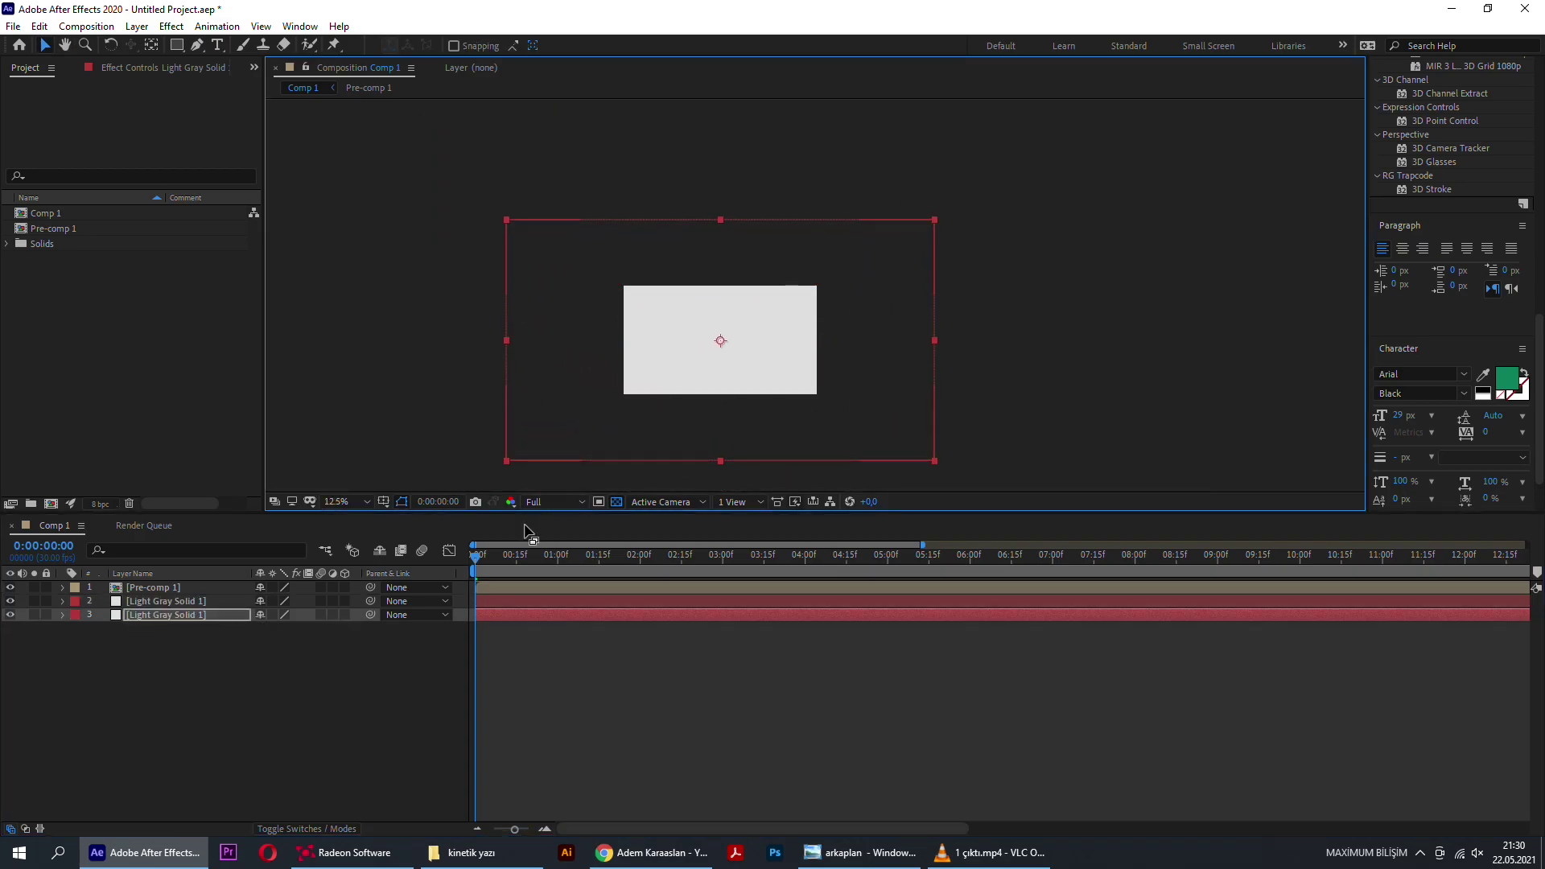
Step: Preview to 0:00:02:20, then delete the duplicate gray solid
key(space)
drag(586, 568, 697, 557)
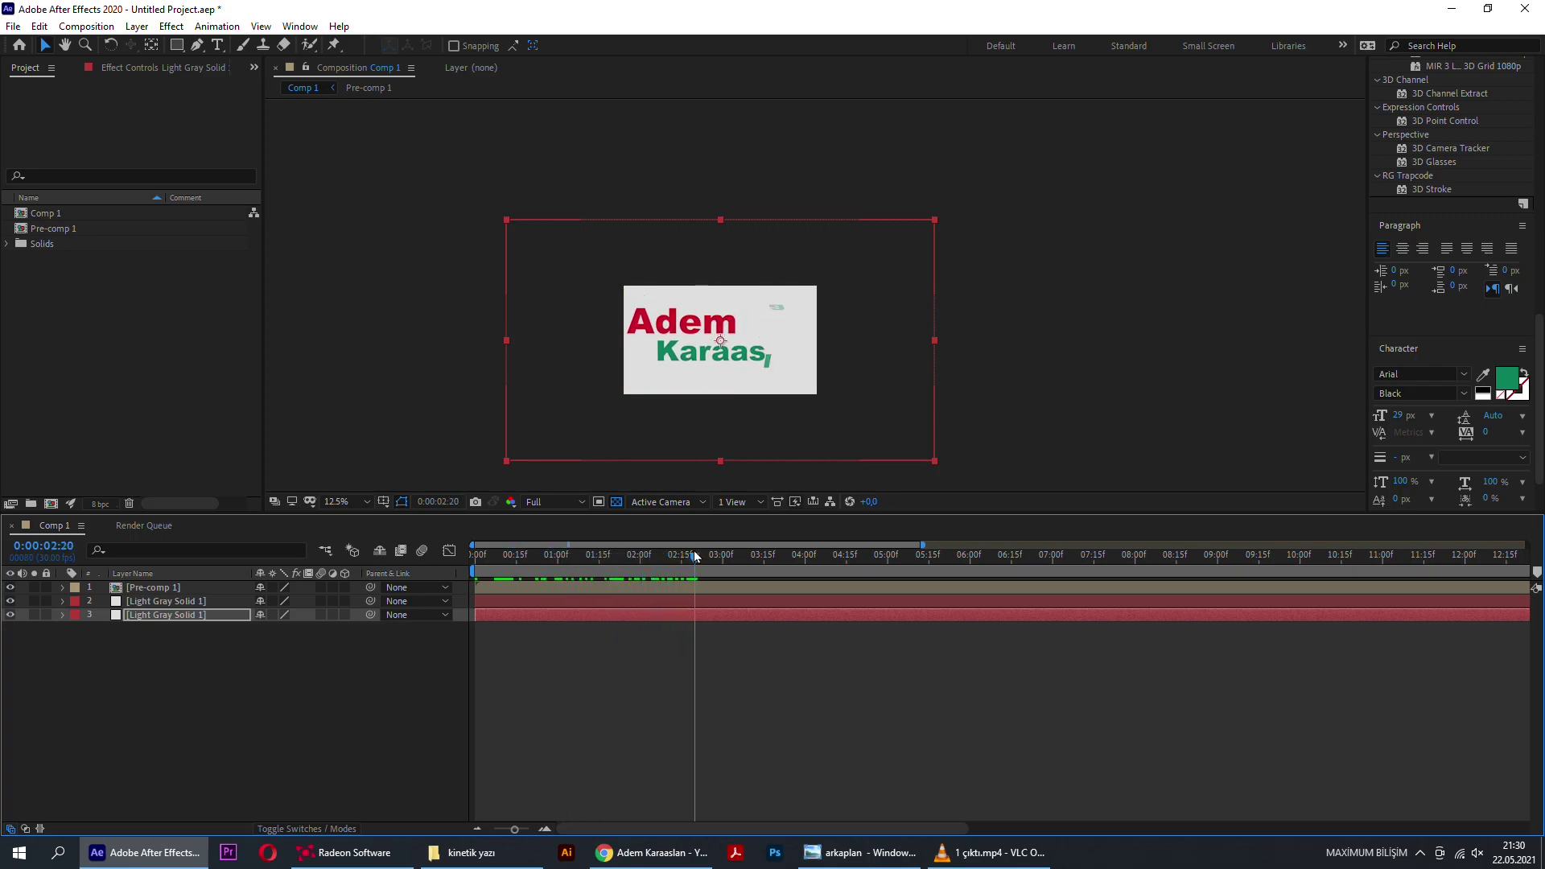
scroll(650, 343, up, 1)
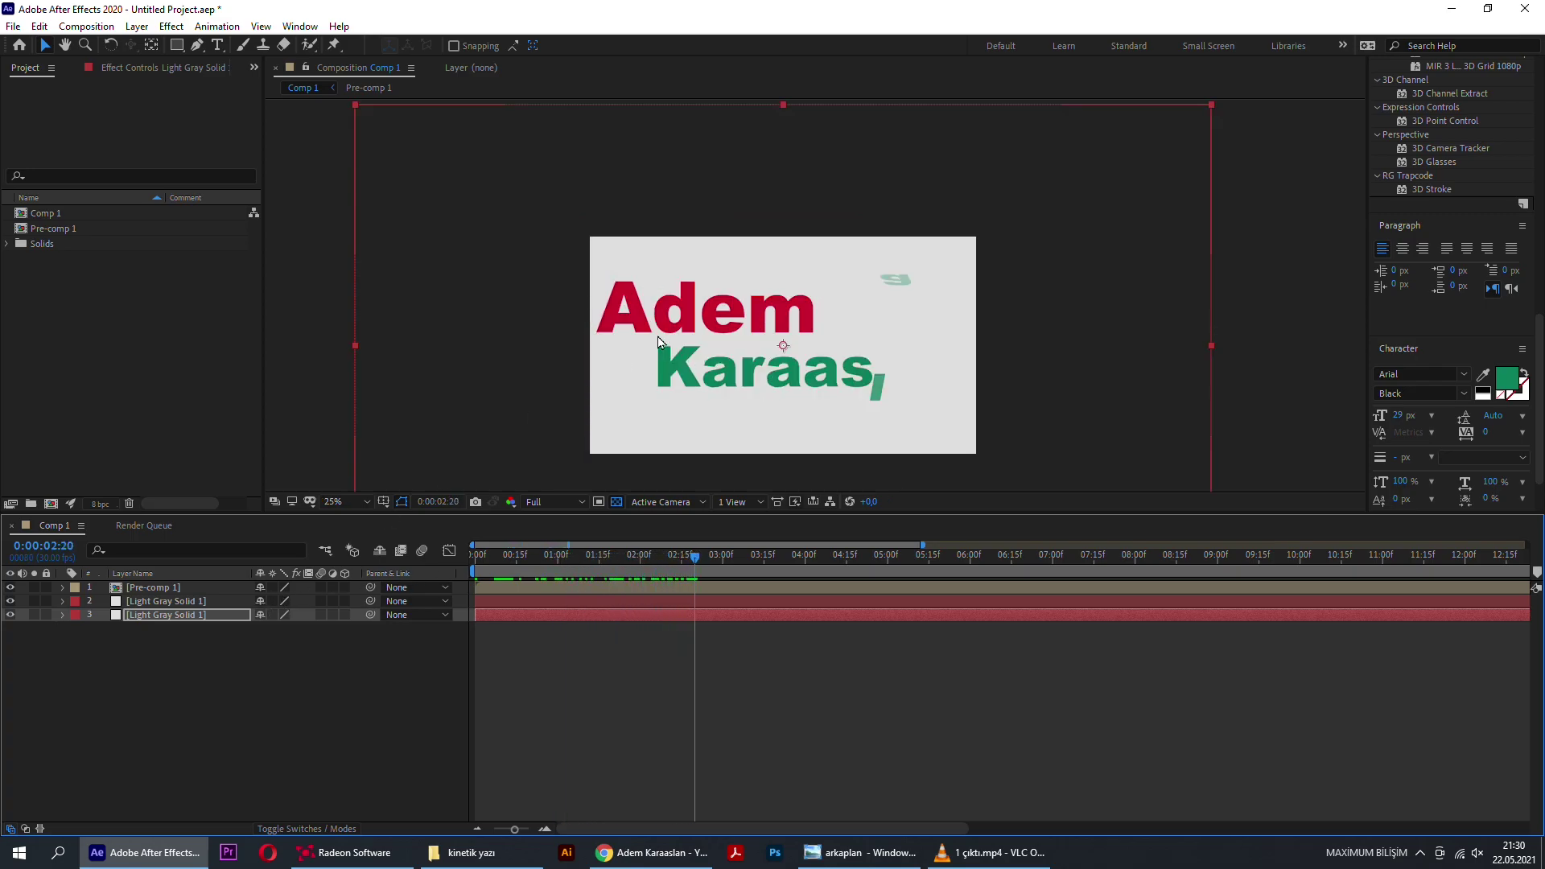
click(181, 616)
key(Home)
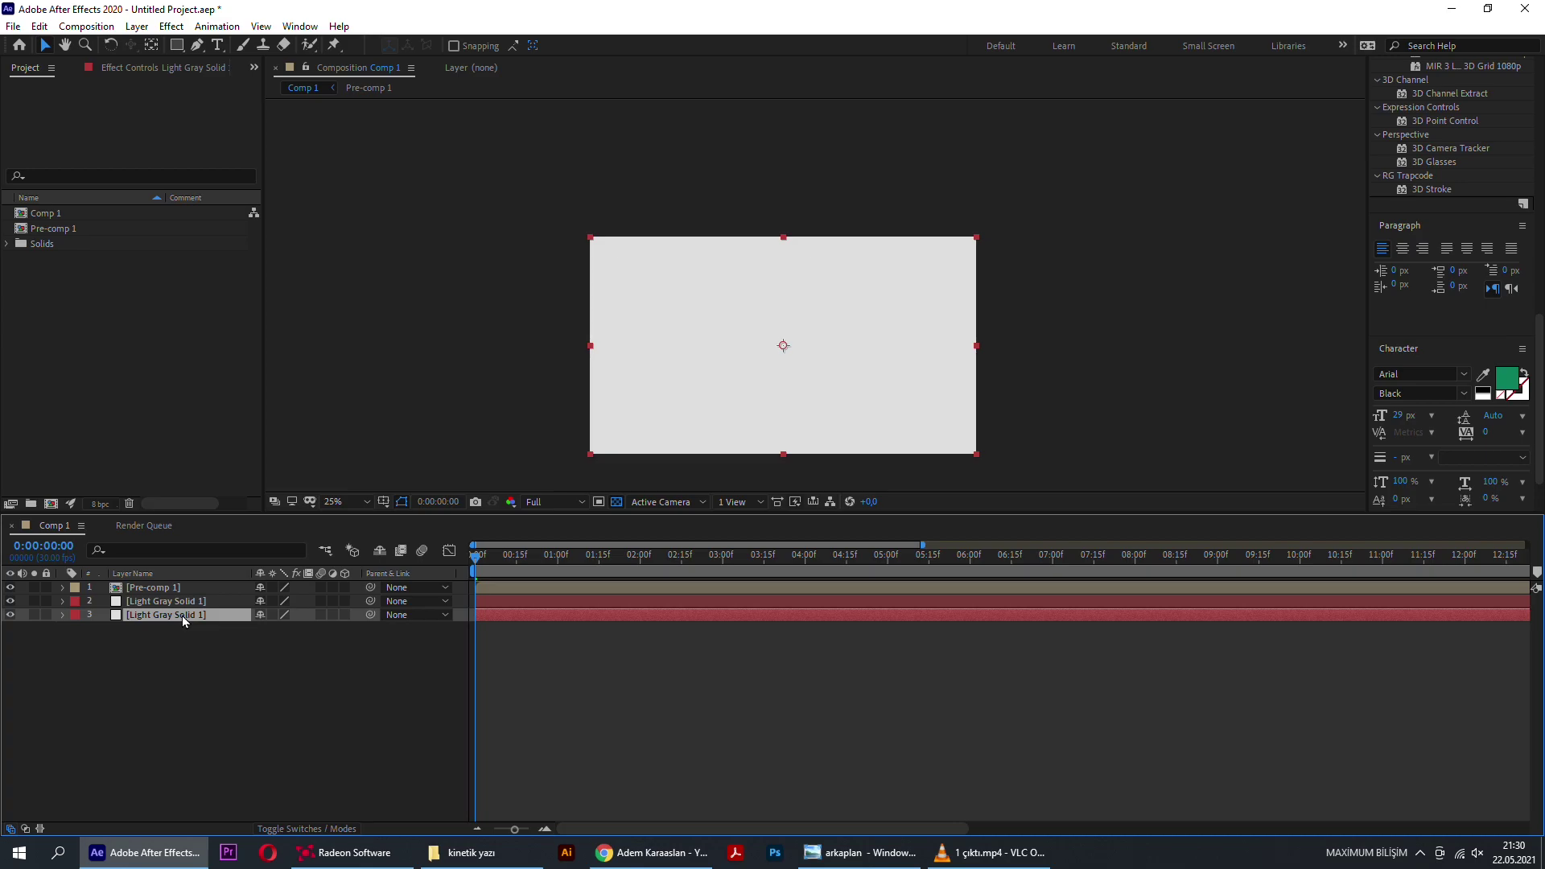
key(Delete)
Step: Duplicate Pre-comp 1 and scale the lower copy up to 189.2%
click(167, 588)
key(ctrl+d)
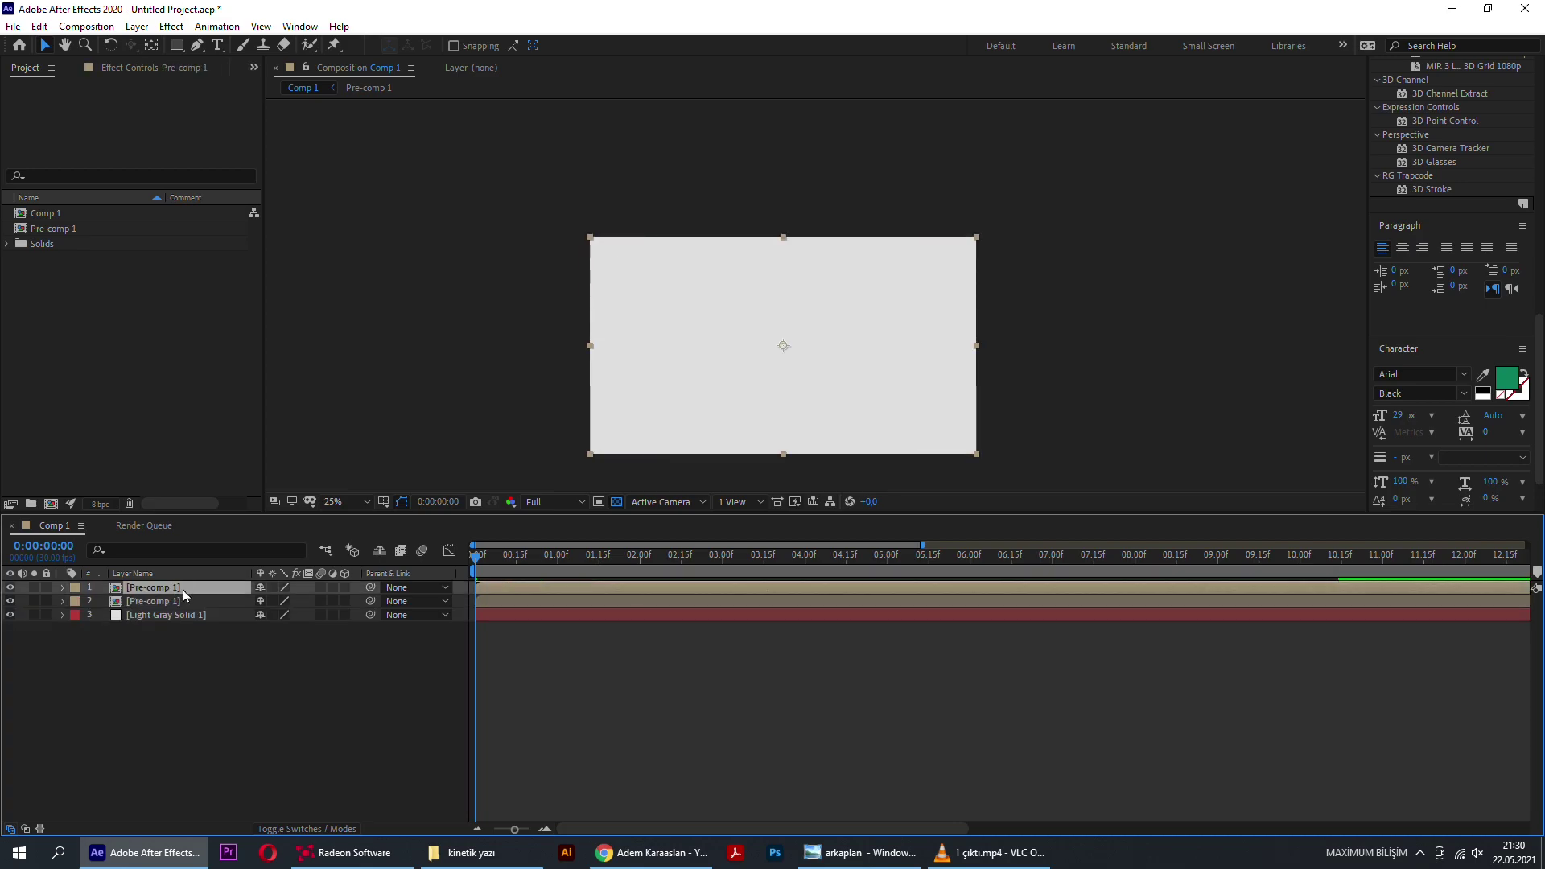
click(170, 603)
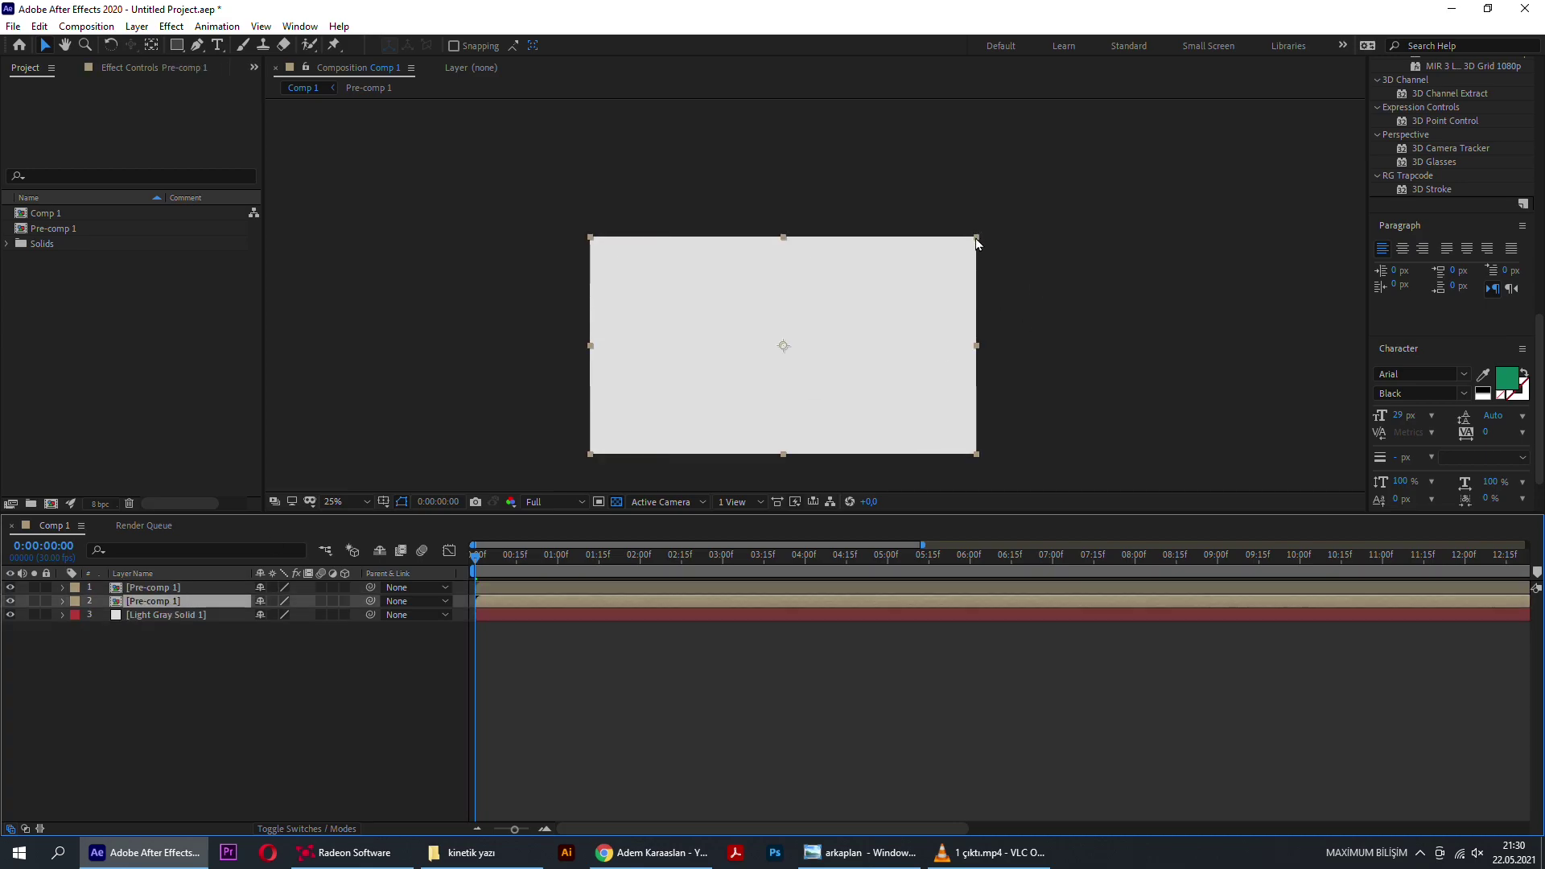
drag(977, 237, 1077, 179)
key(space)
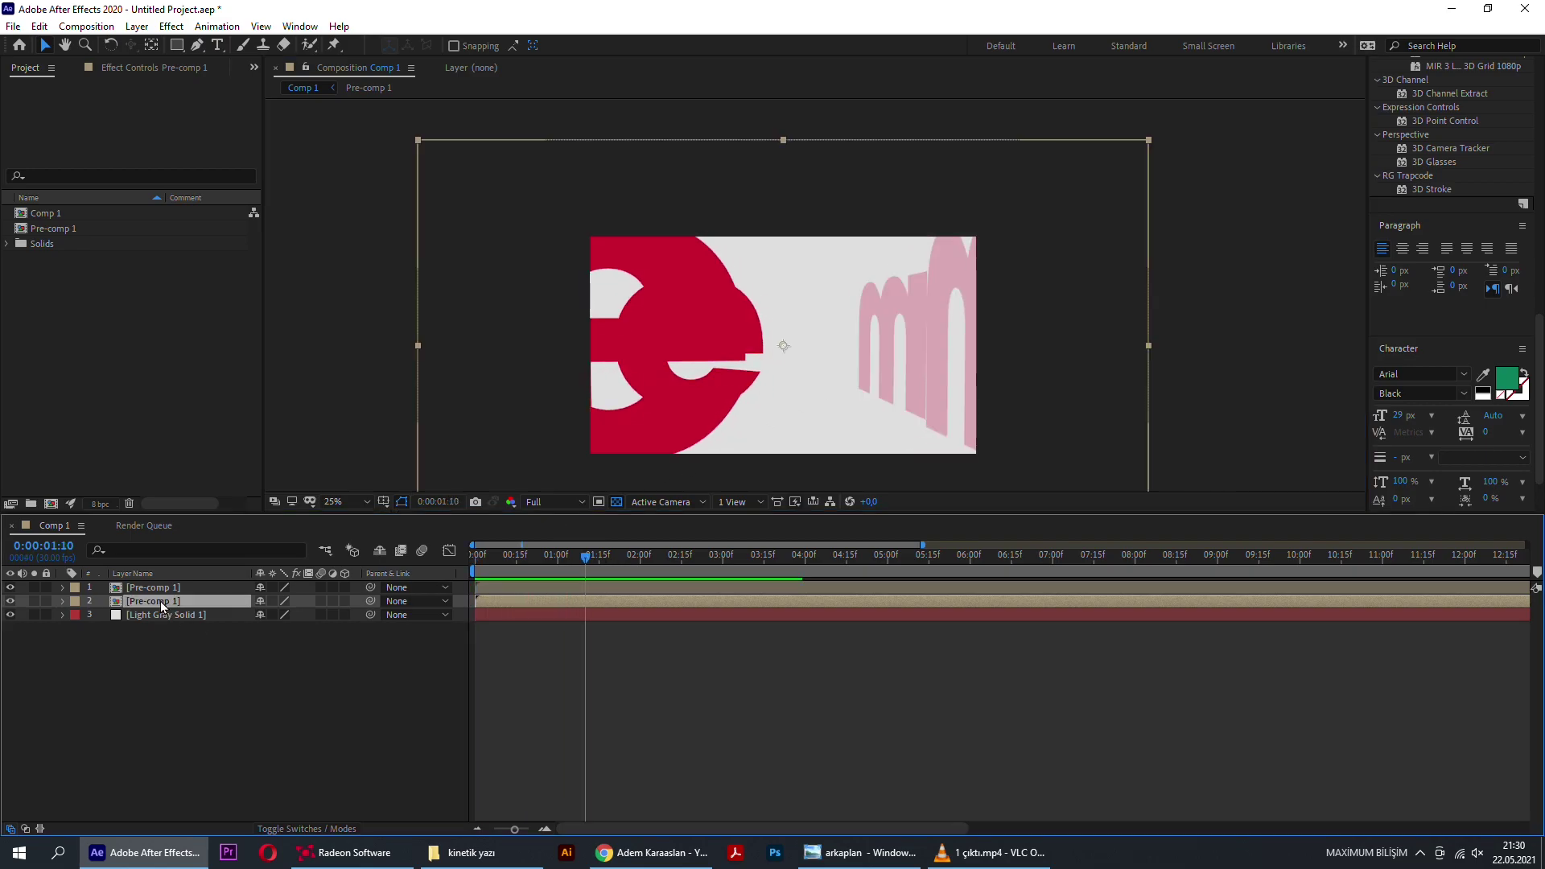
Step: Set the lower Pre-comp 1 copy's Opacity to 15%
click(62, 600)
click(75, 615)
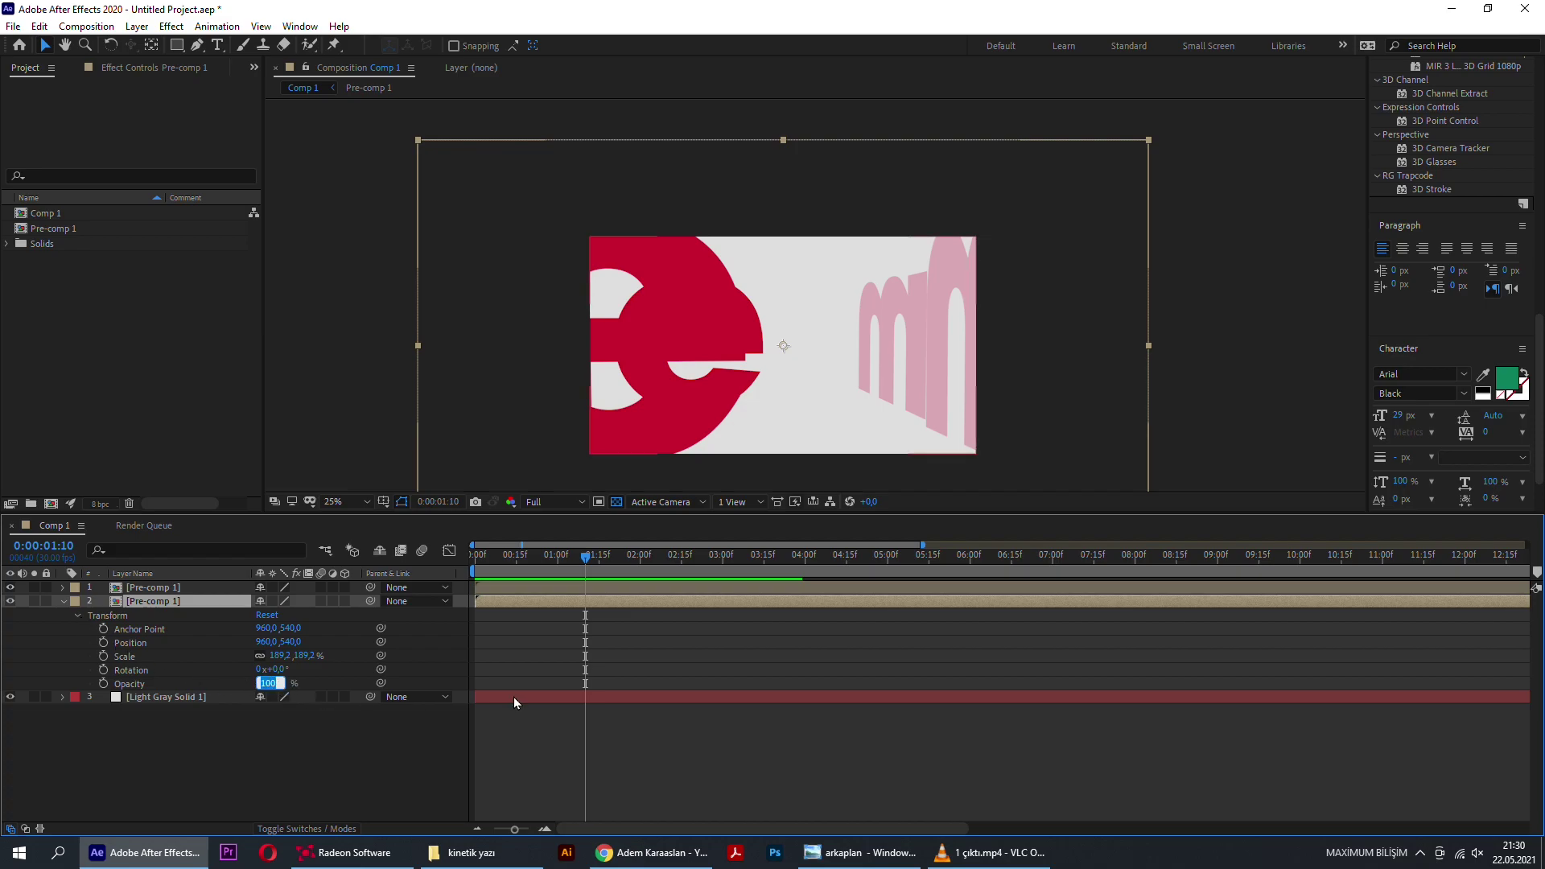
text(15)
key(Return)
click(403, 753)
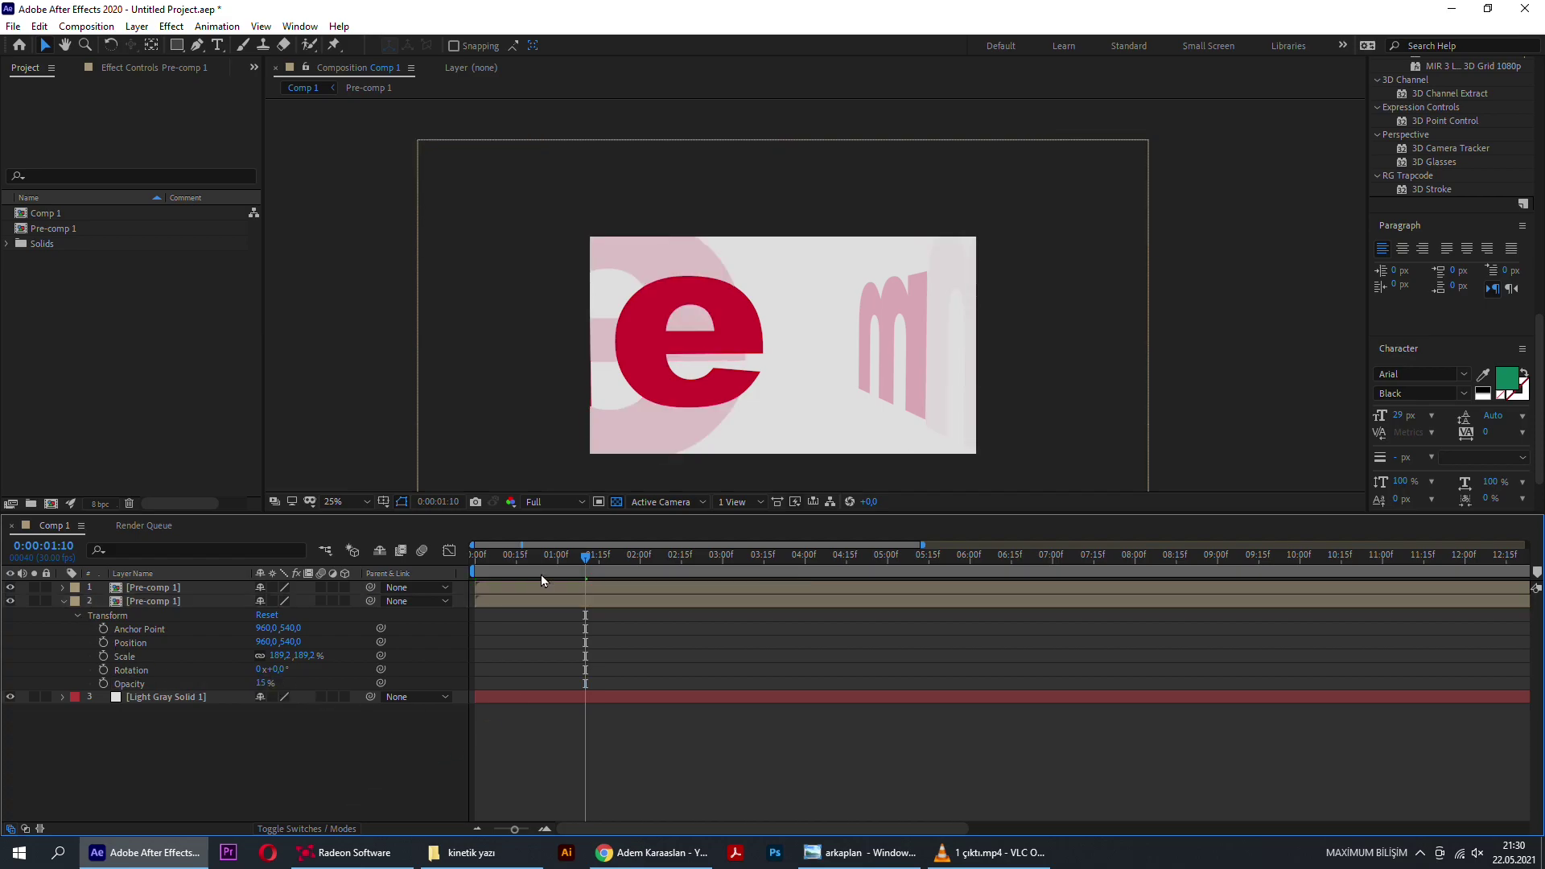
key(Home)
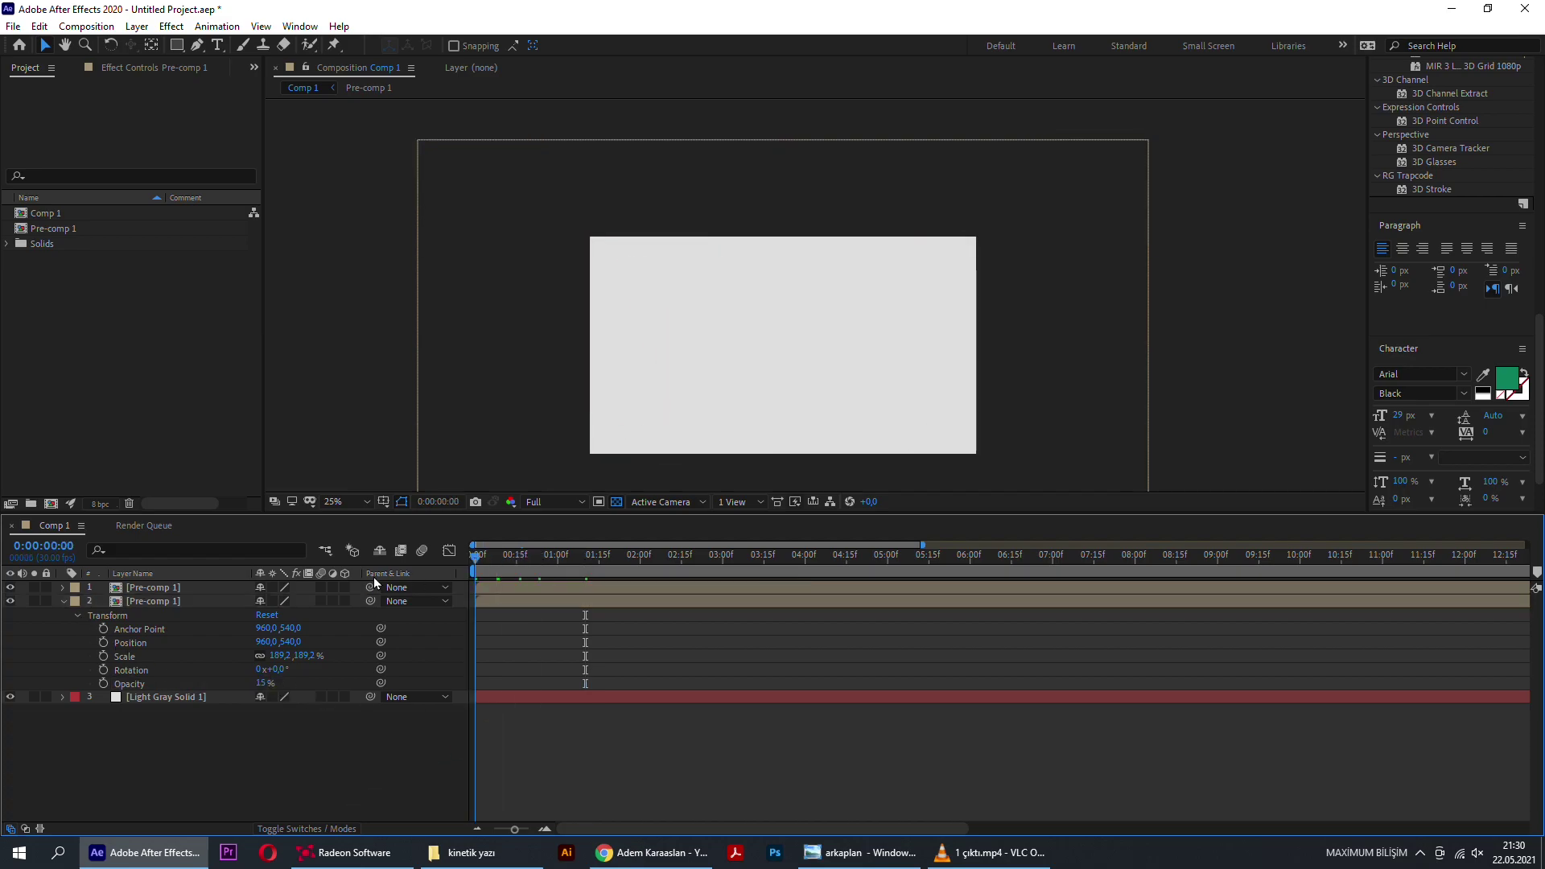
click(329, 392)
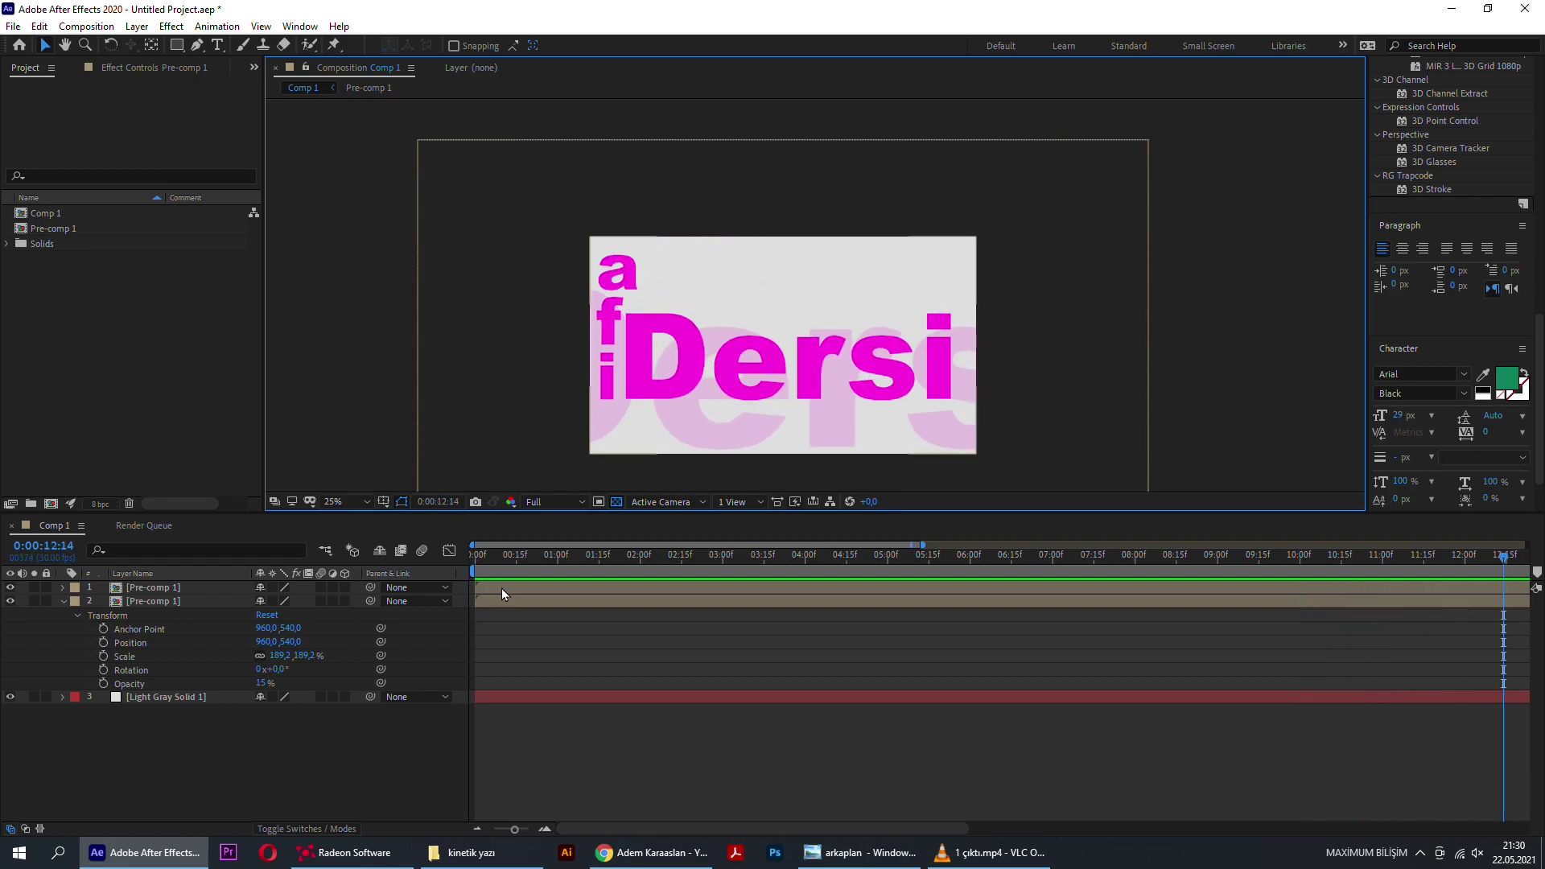
click(64, 603)
key(space)
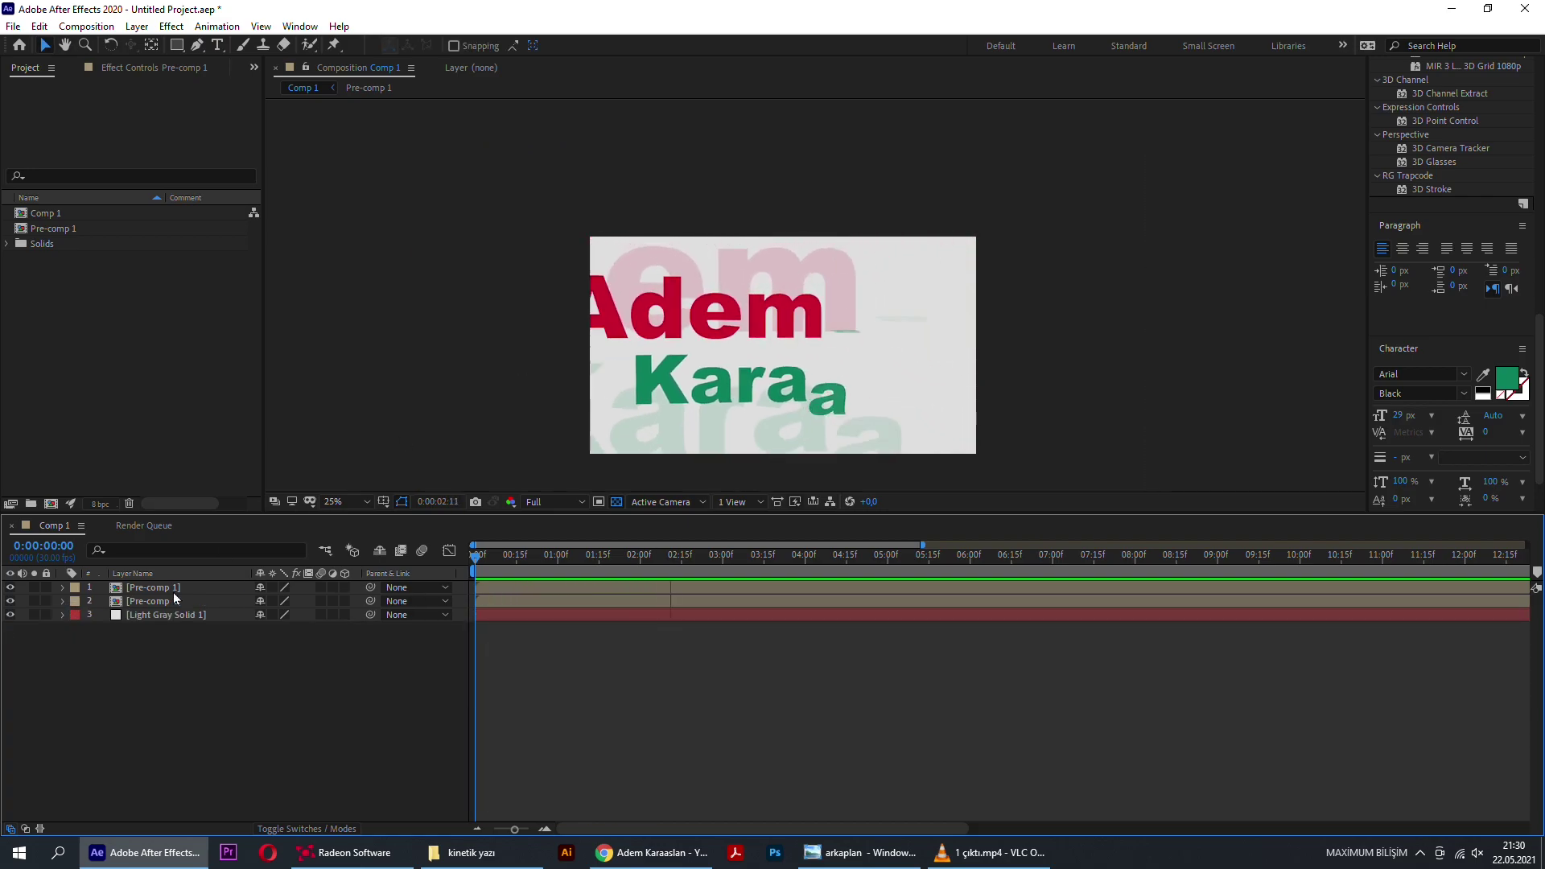
key(space)
key(space)
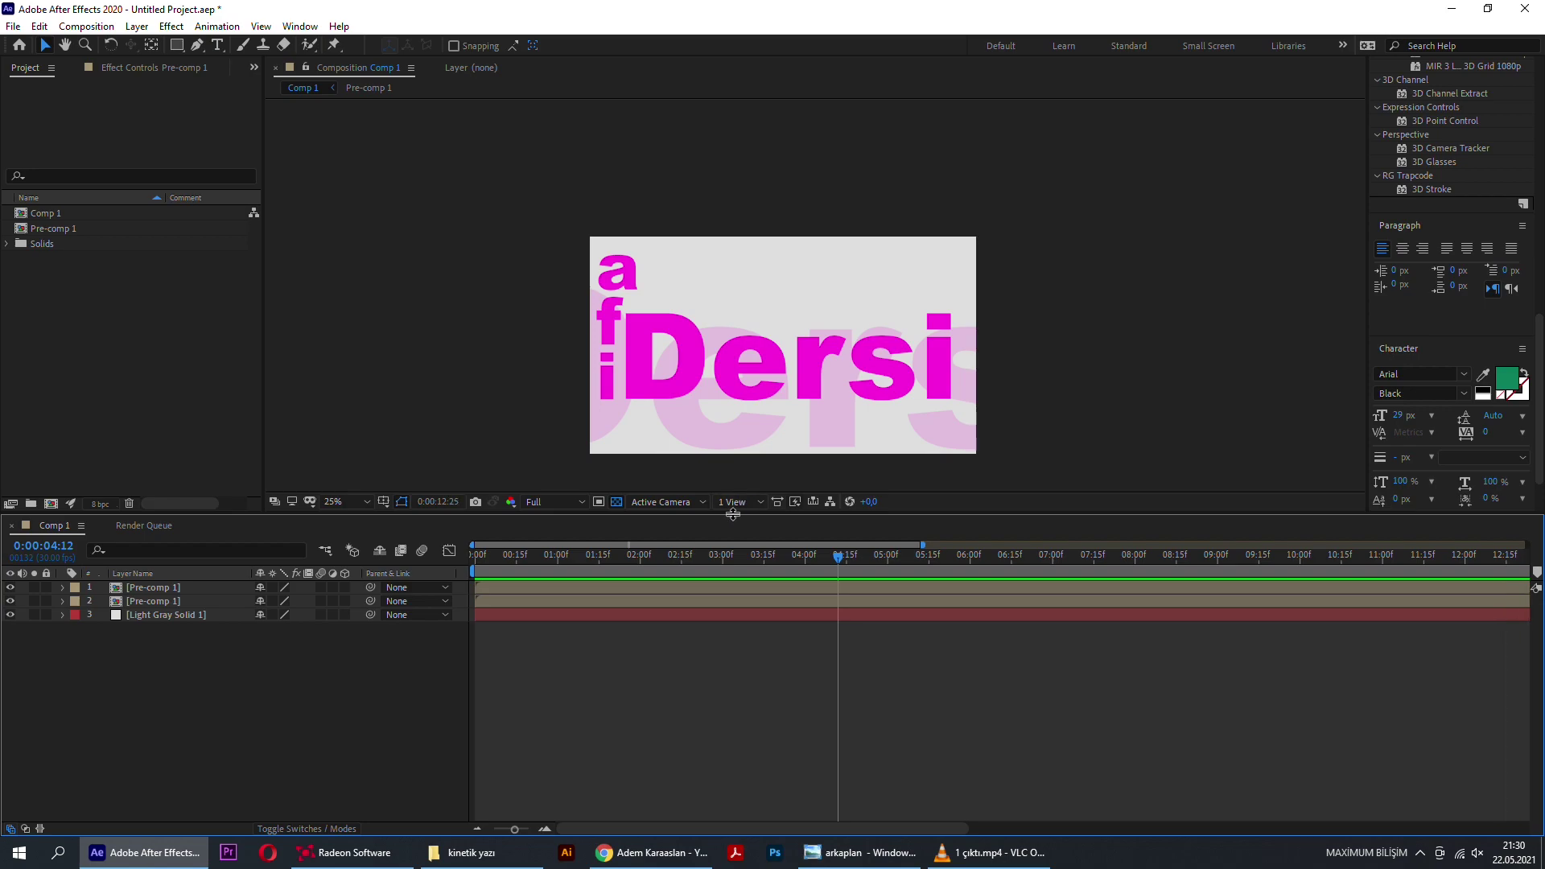
Step: Switch to Chrome and scroll through the YouTube channel's uploaded tutorial videos
click(652, 853)
scroll(1288, 394, down, 1)
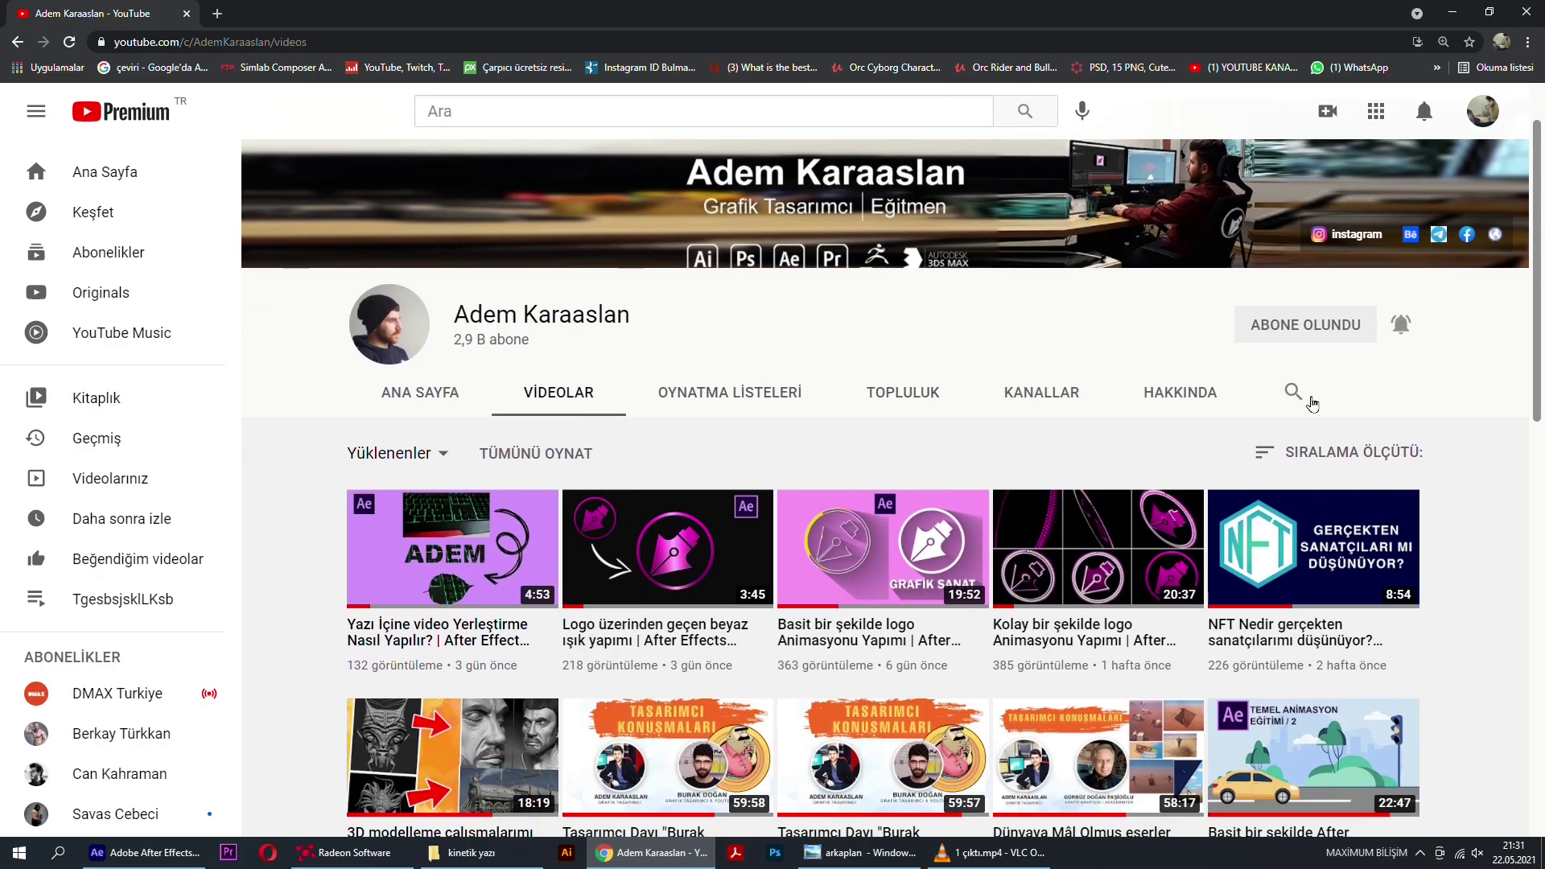
scroll(1287, 419, down, 1)
scroll(1303, 410, down, 1)
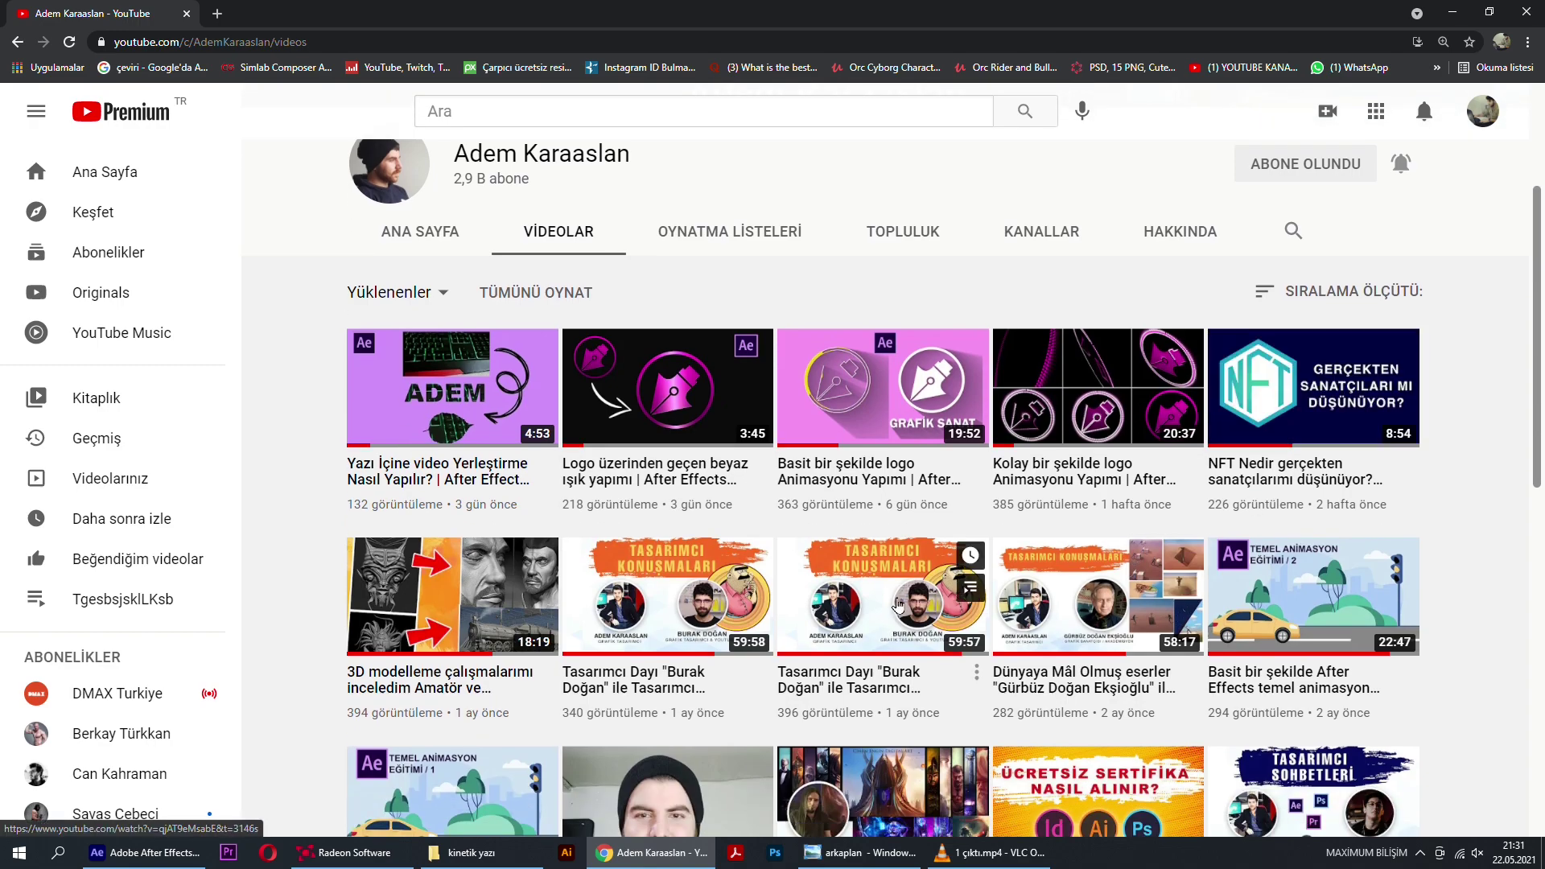
scroll(1288, 362, up, 2)
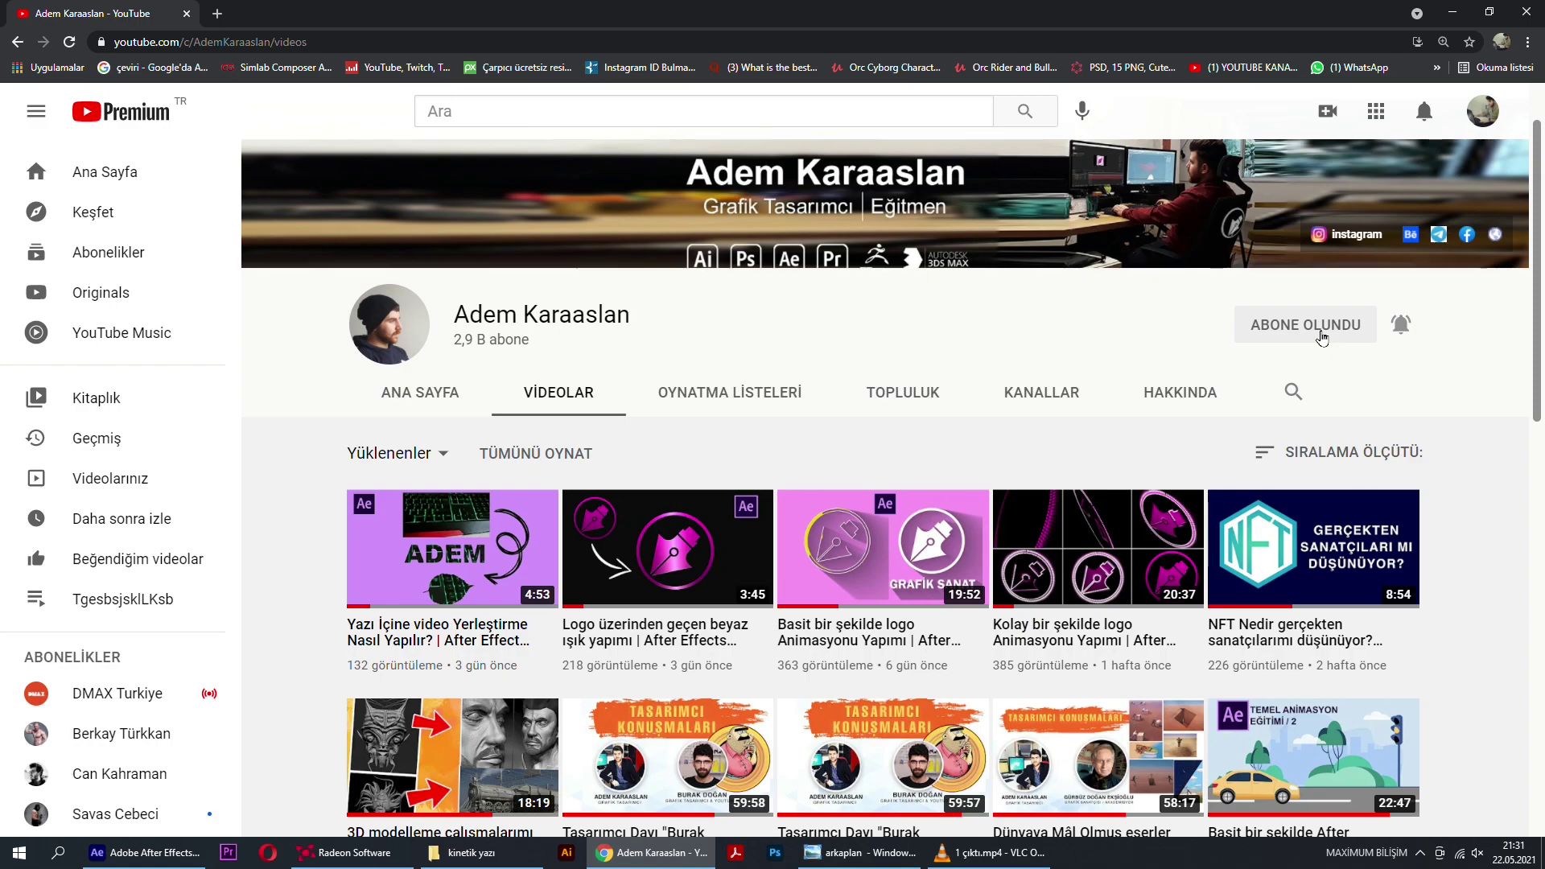